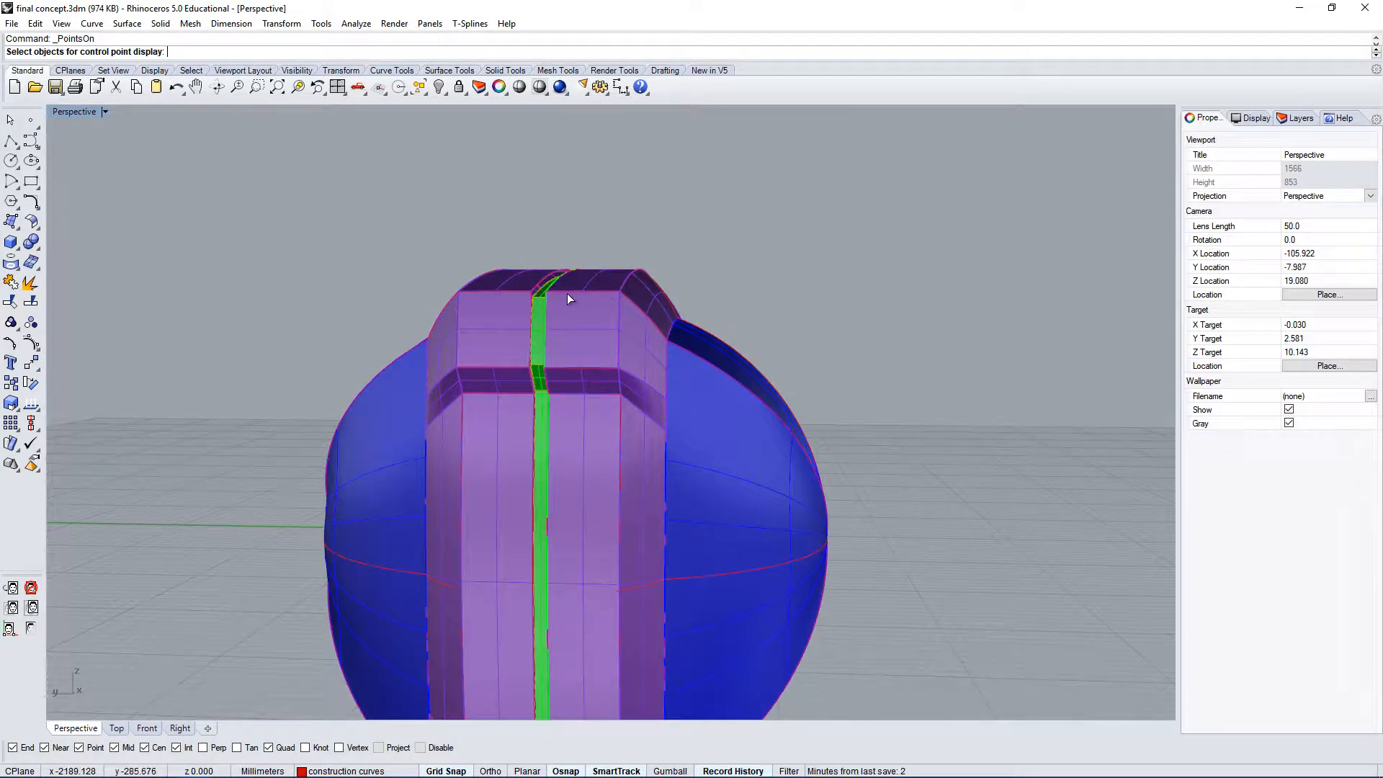
Examine the case's stepped corner, its bevel and its junction with the domed lens from several angles.
right_drag(601, 301, 455, 310)
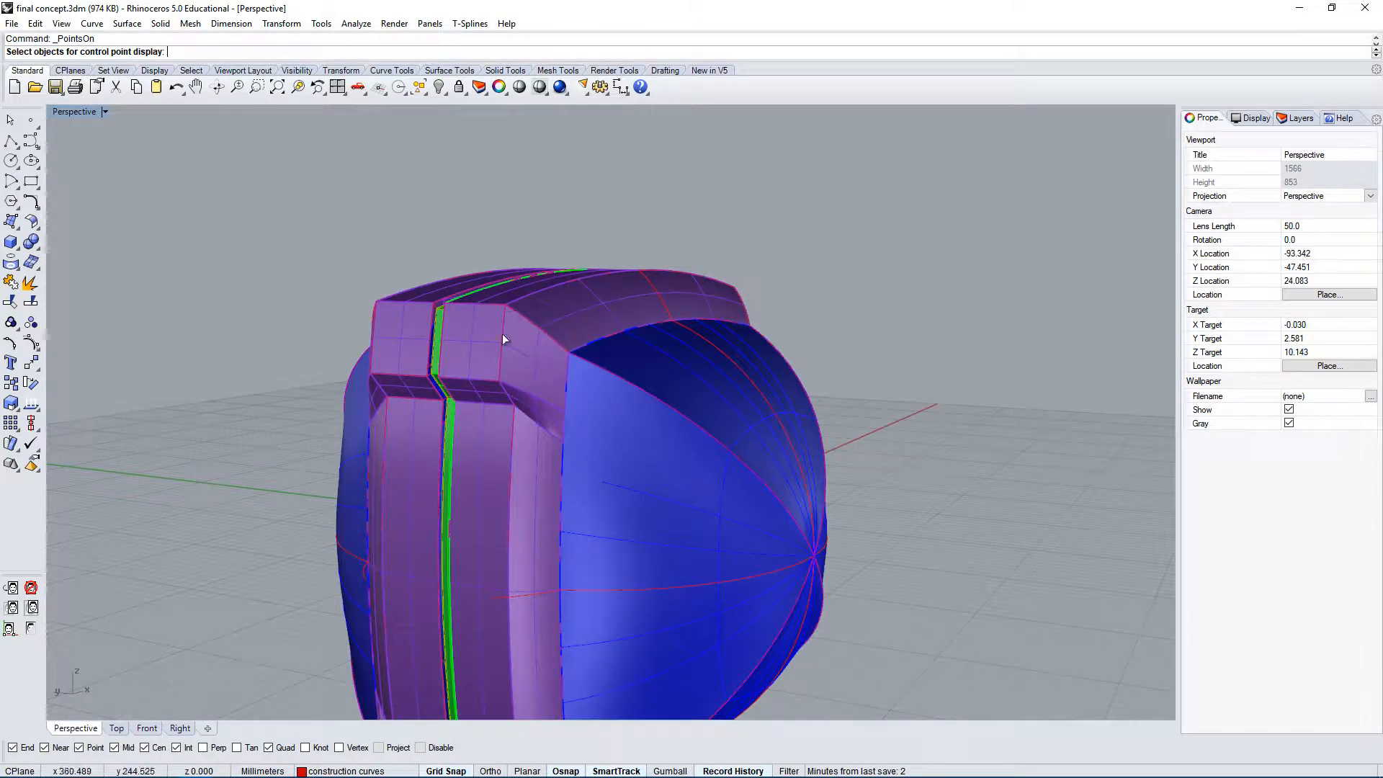
right_drag(561, 459, 590, 464)
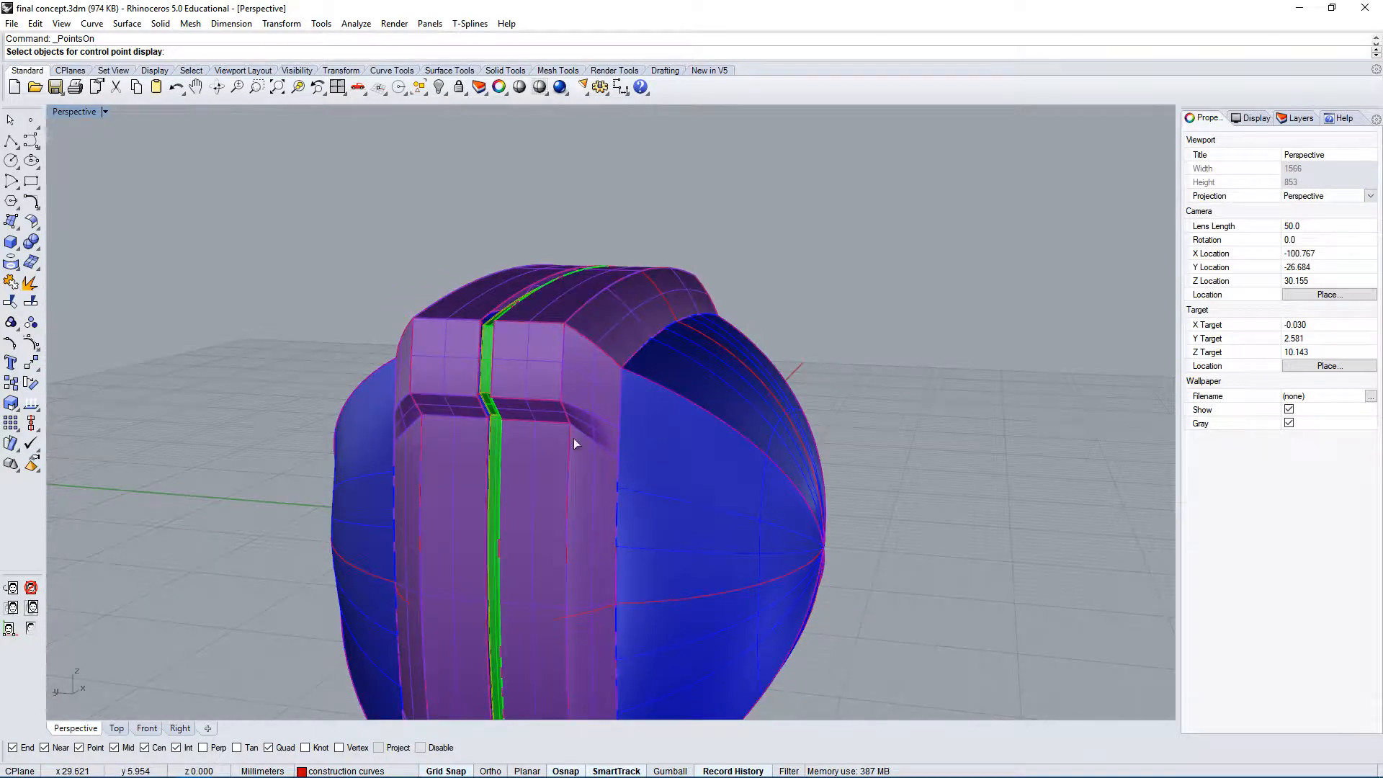
scroll(577, 326, up, 4)
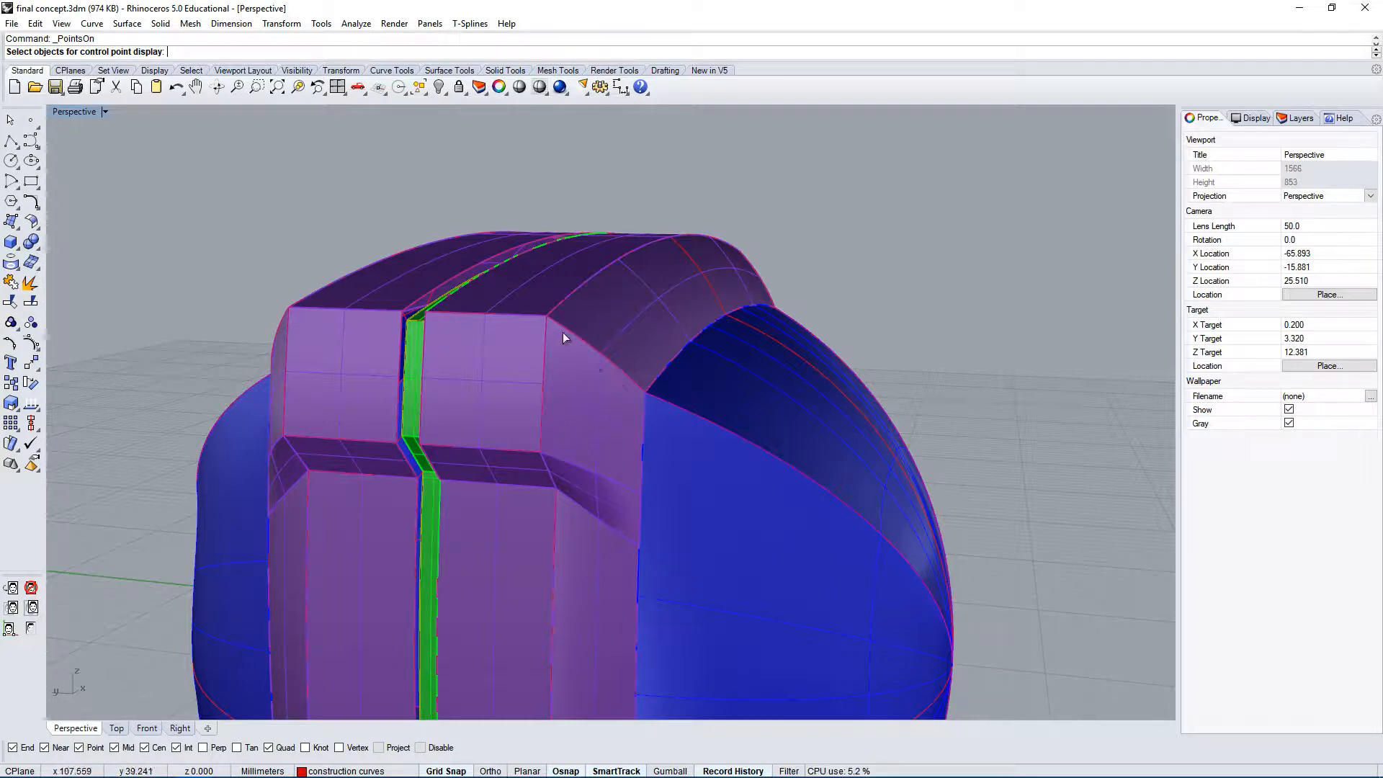
right_drag(657, 452, 672, 460)
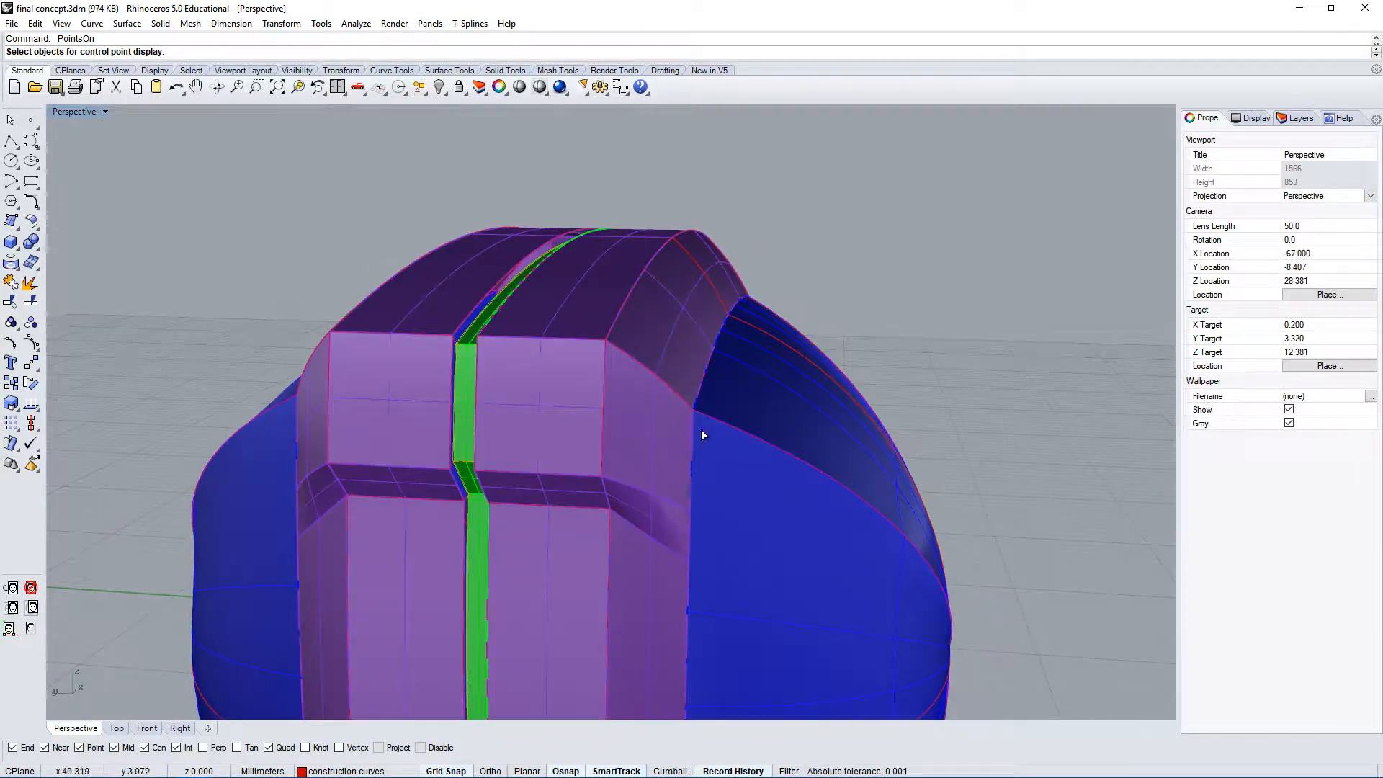
right_drag(711, 374, 798, 559)
click(839, 587)
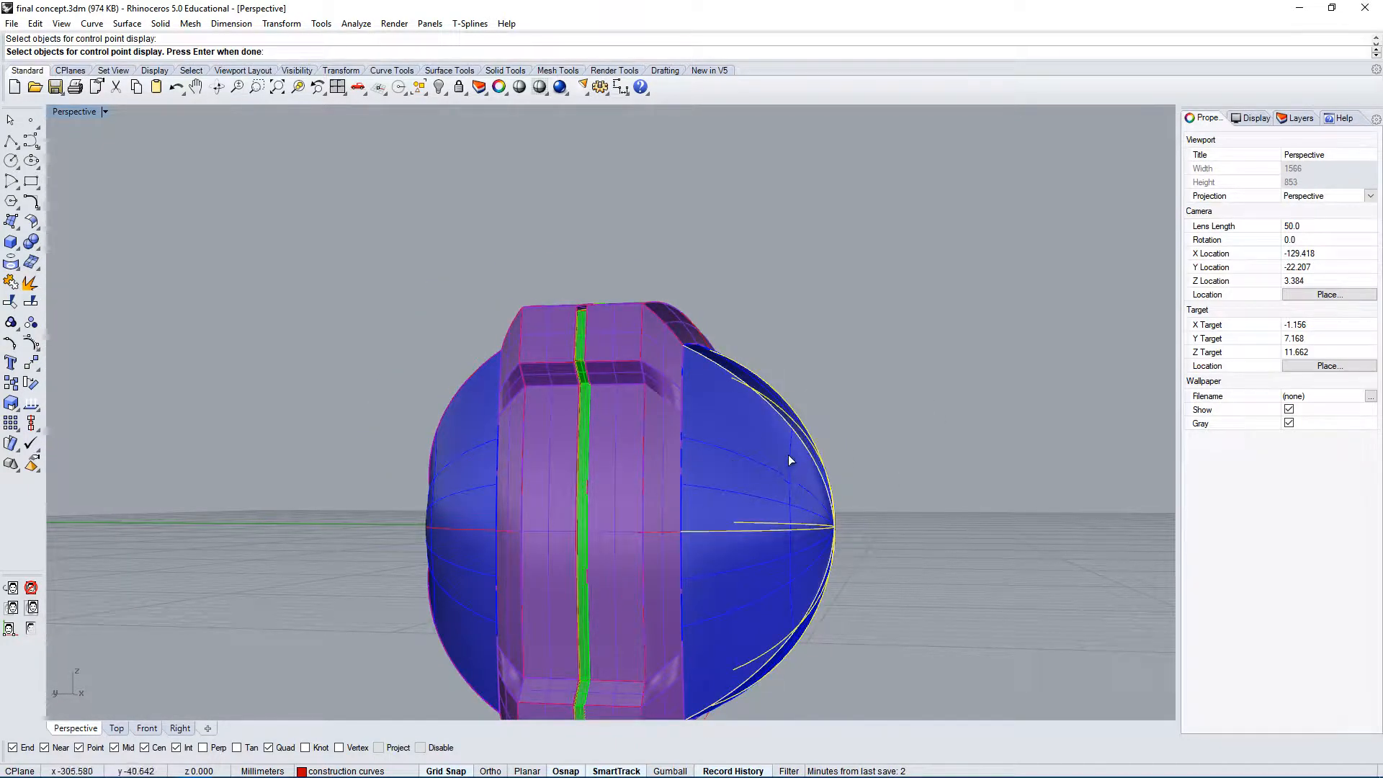
right_drag(789, 460, 703, 392)
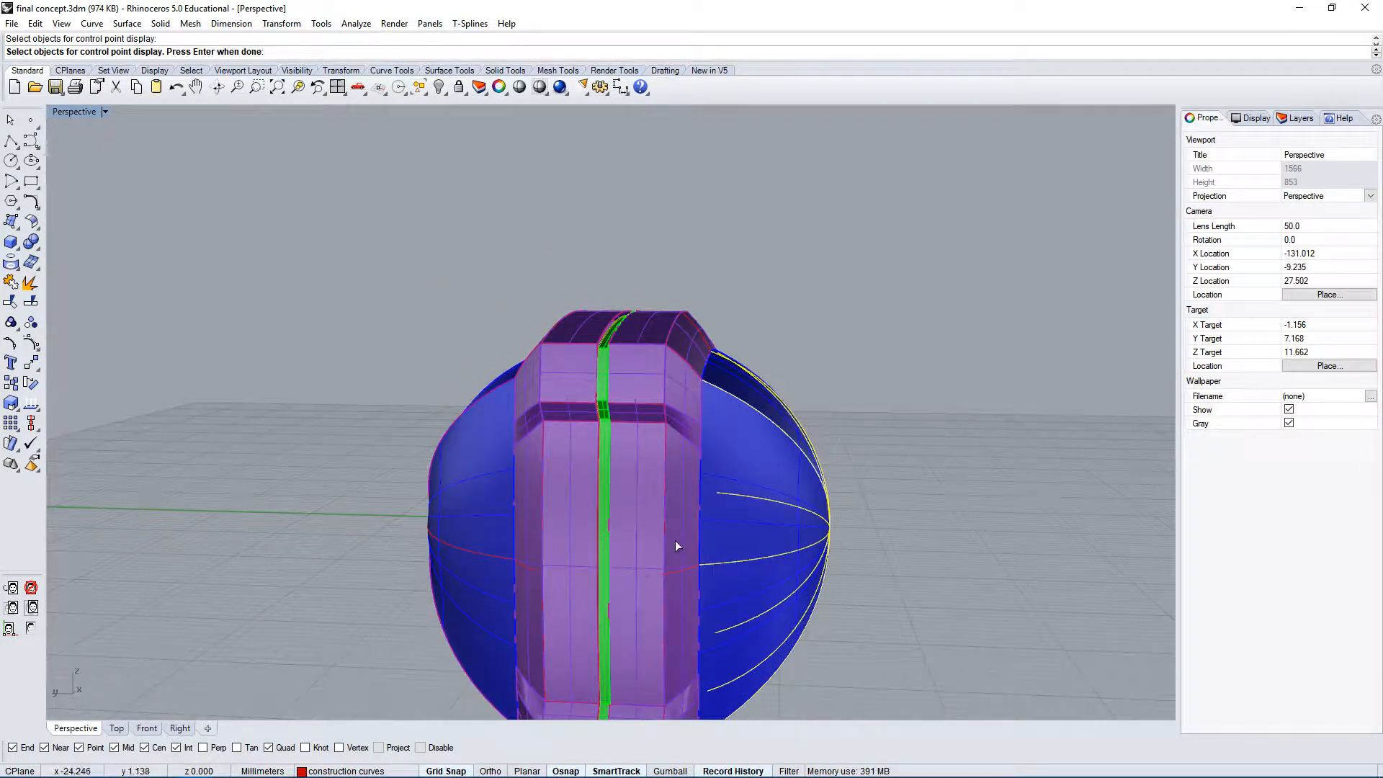
right_drag(676, 544, 550, 434)
scroll(558, 404, up, 3)
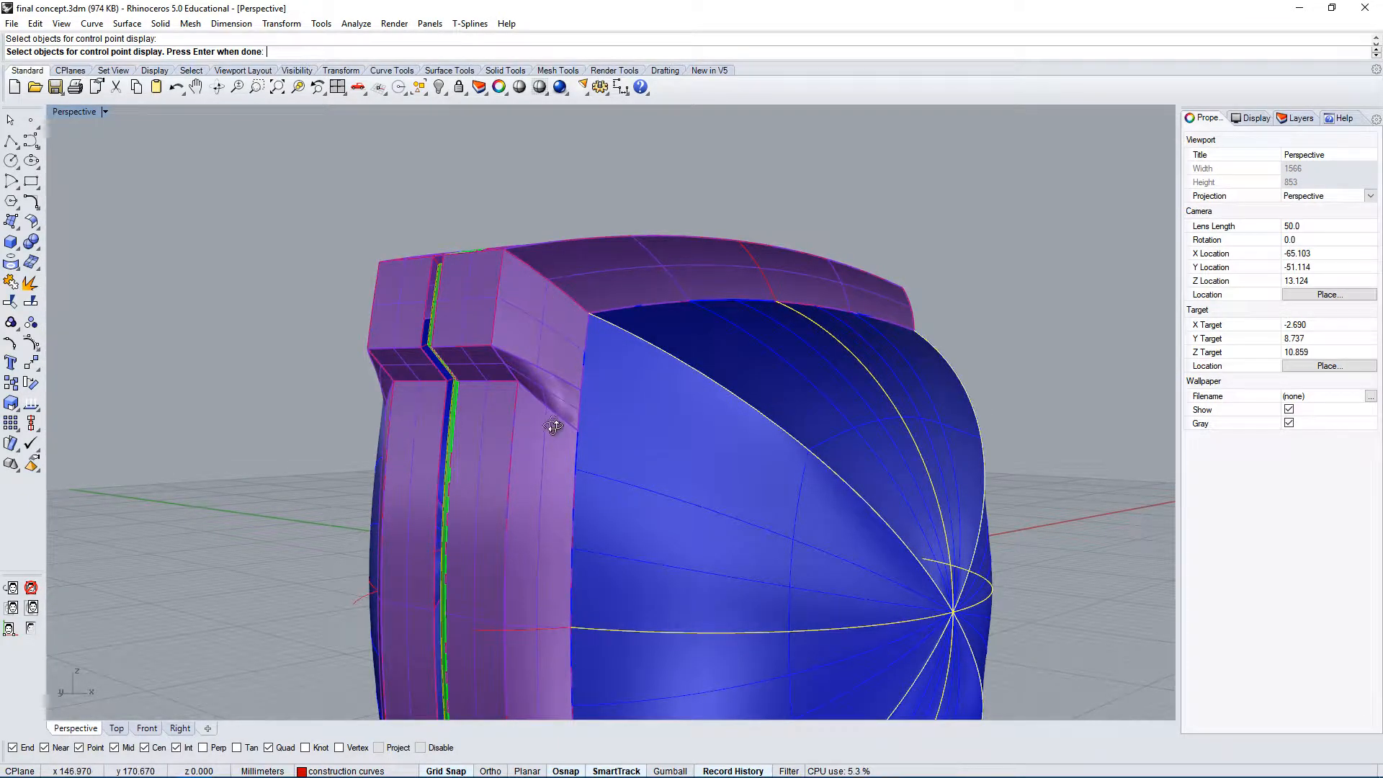
scroll(586, 328, up, 5)
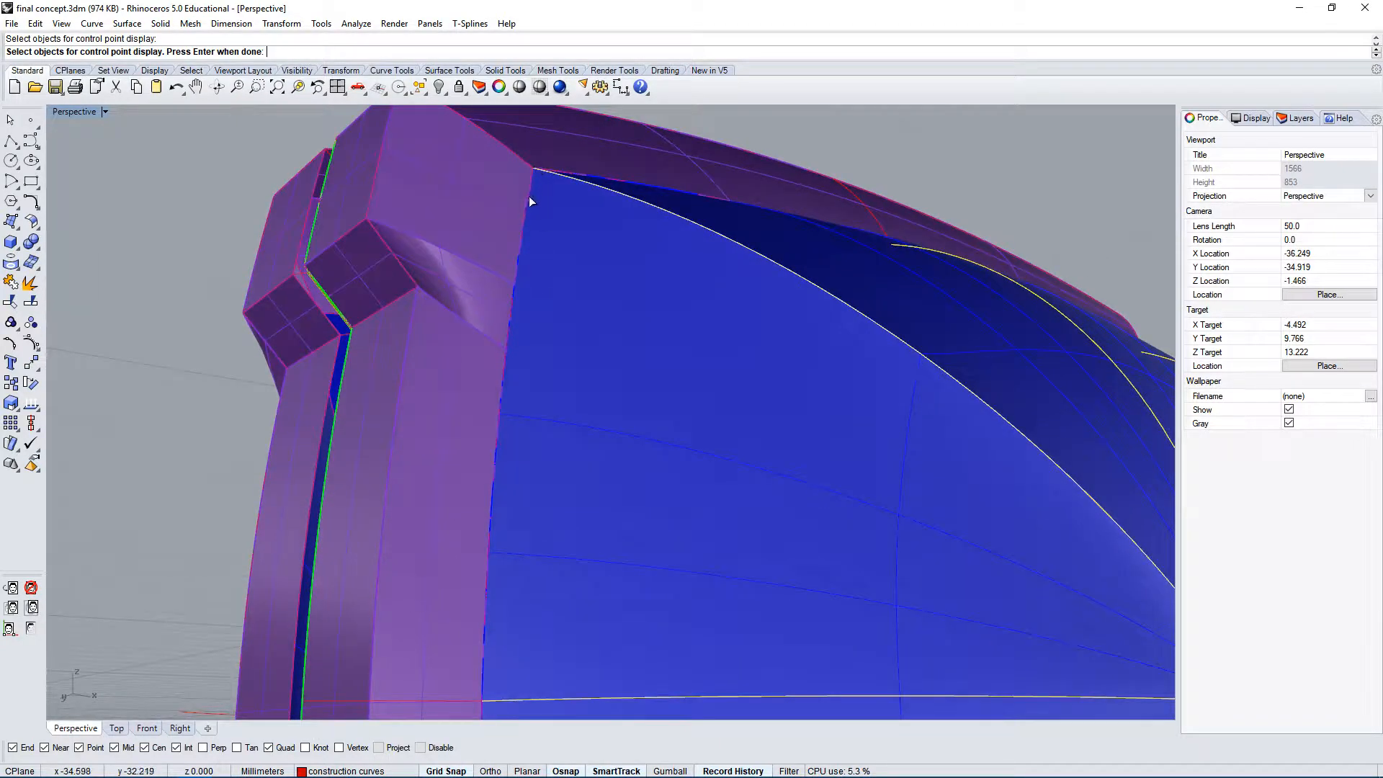
scroll(515, 367, down, 5)
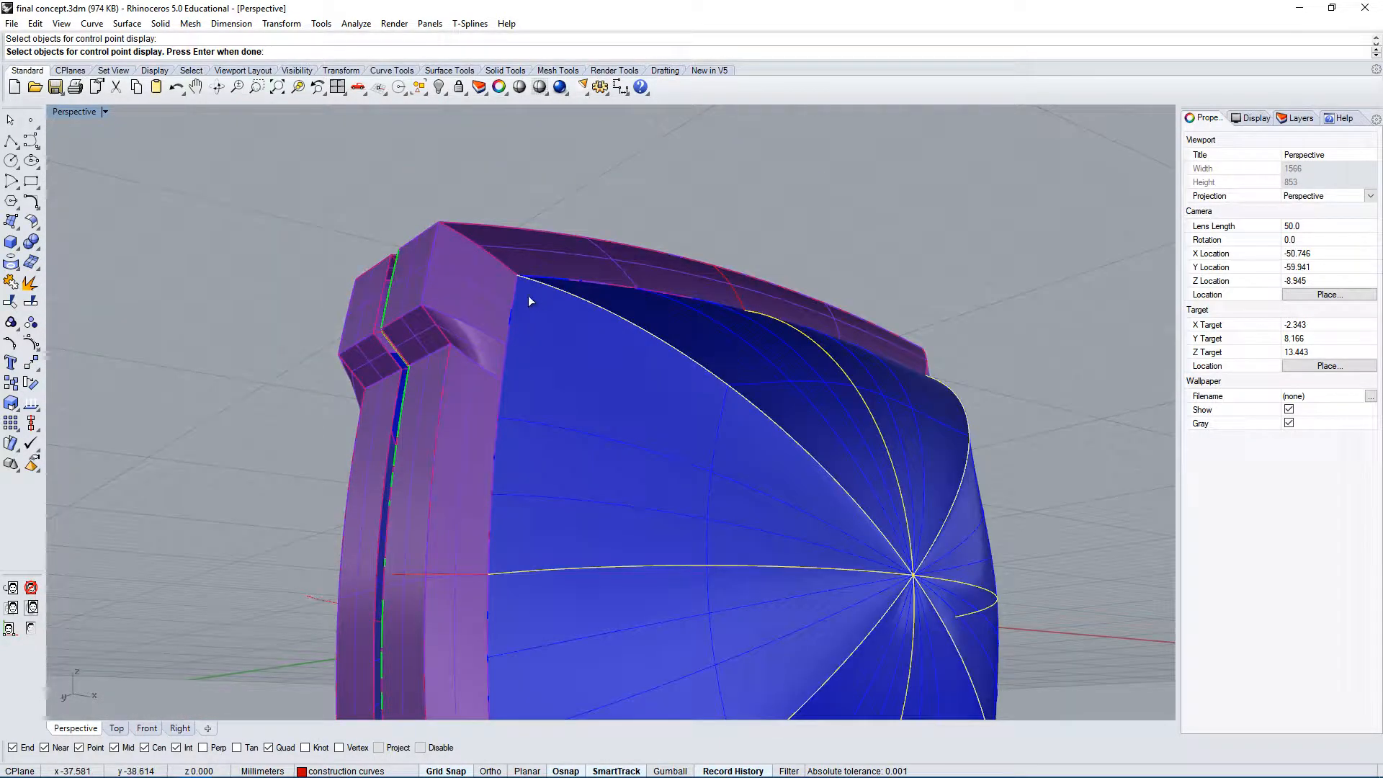
right_drag(525, 309, 788, 257)
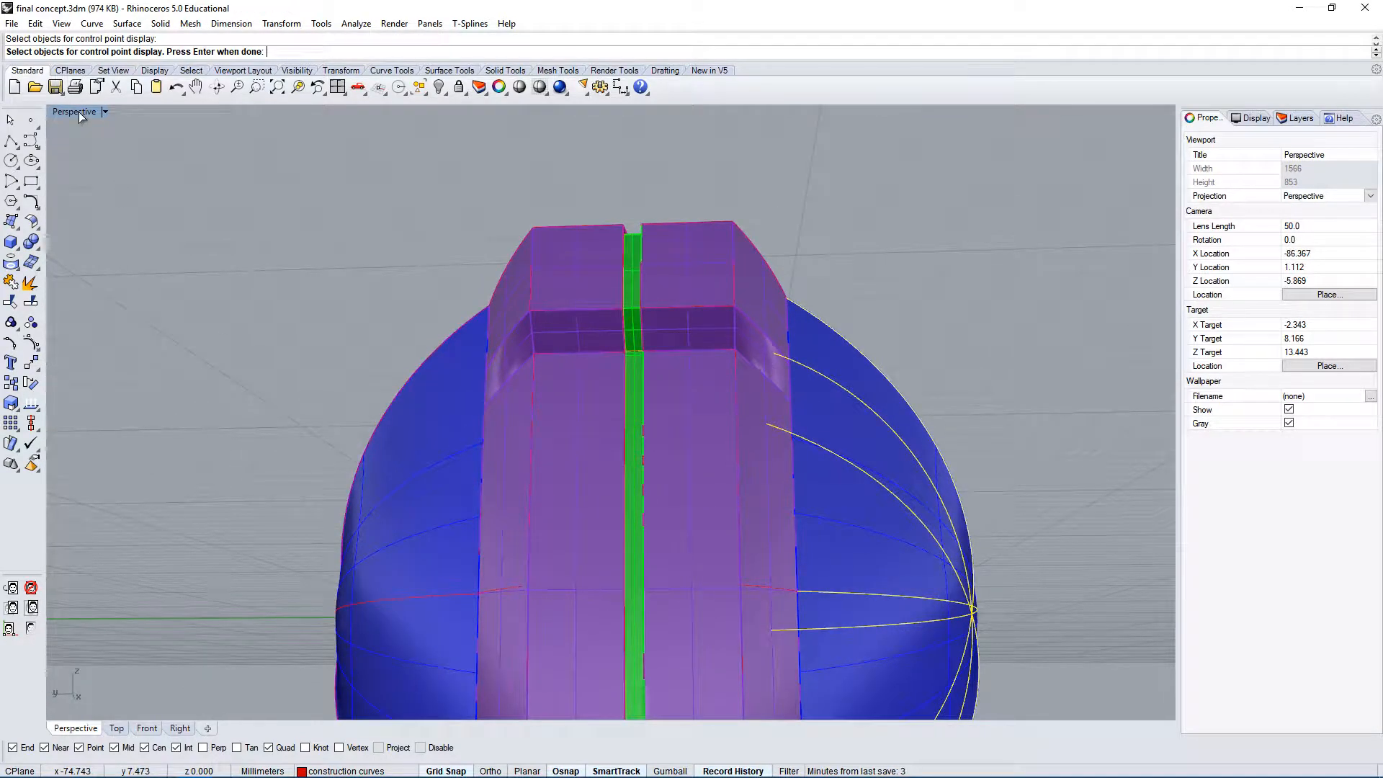
Inspect the case corner and lens edge close up in the perspective view alongside the orthographic views.
double_click(80, 111)
right_drag(981, 556, 800, 595)
scroll(800, 595, down, 6)
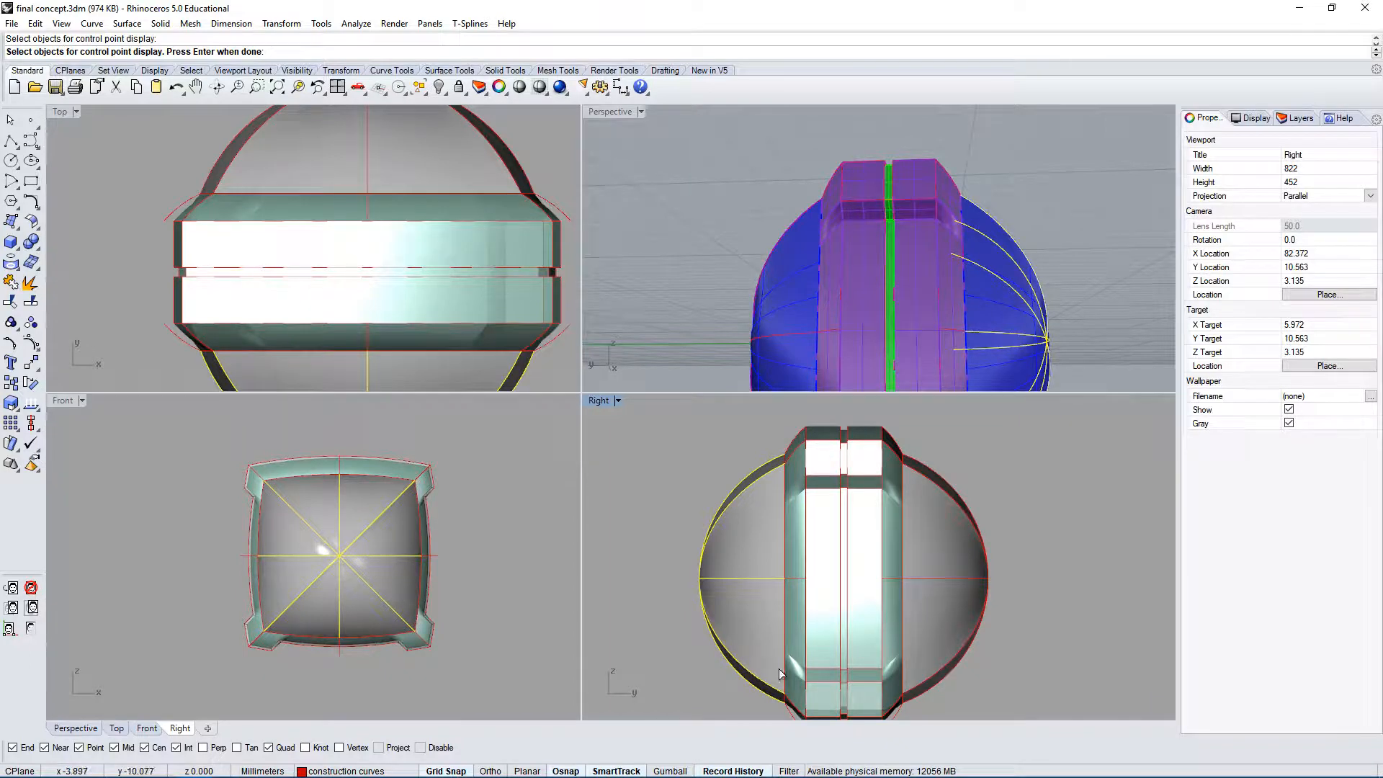
right_drag(1012, 323, 798, 266)
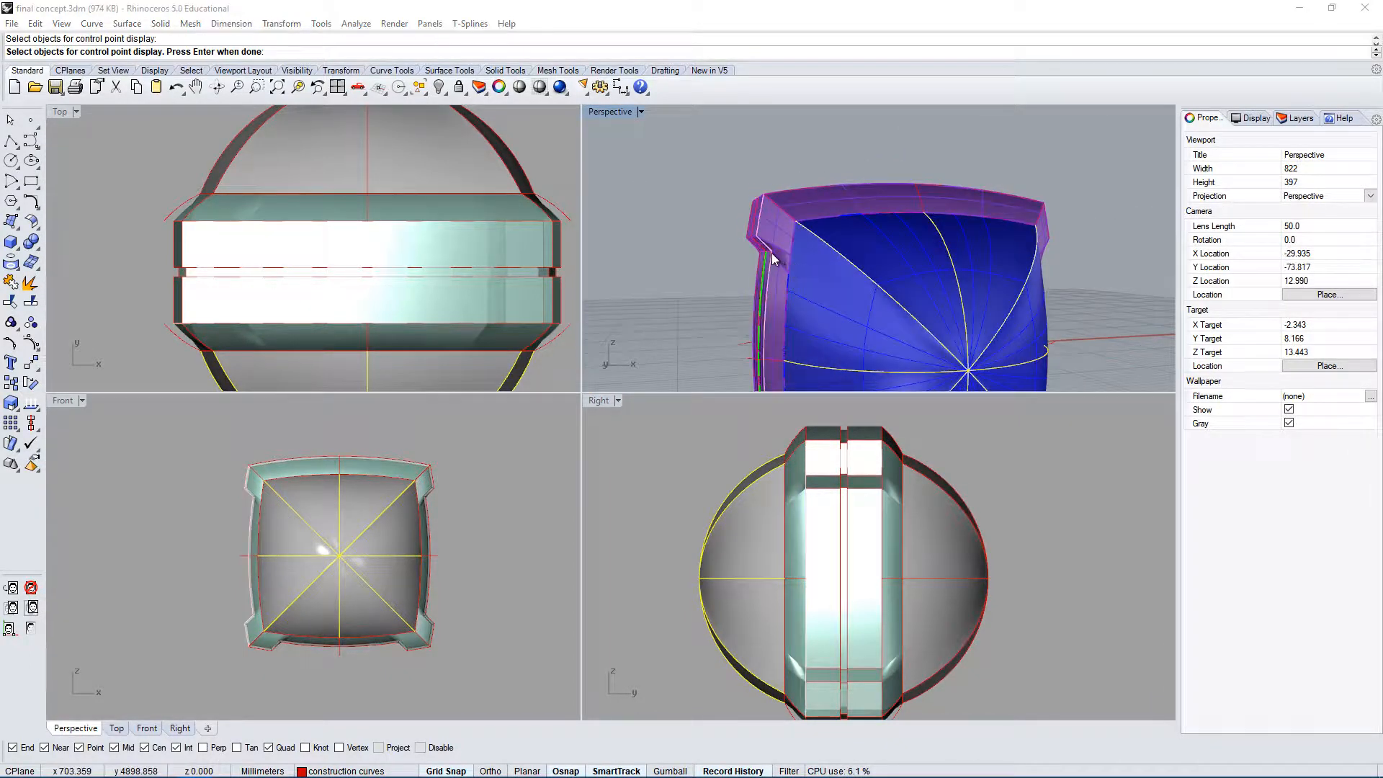
click(771, 253)
key(Escape)
scroll(880, 135, up, 5)
right_drag(880, 136, 740, 200)
right_drag(852, 325, 1000, 288)
right_drag(1045, 206, 1014, 186)
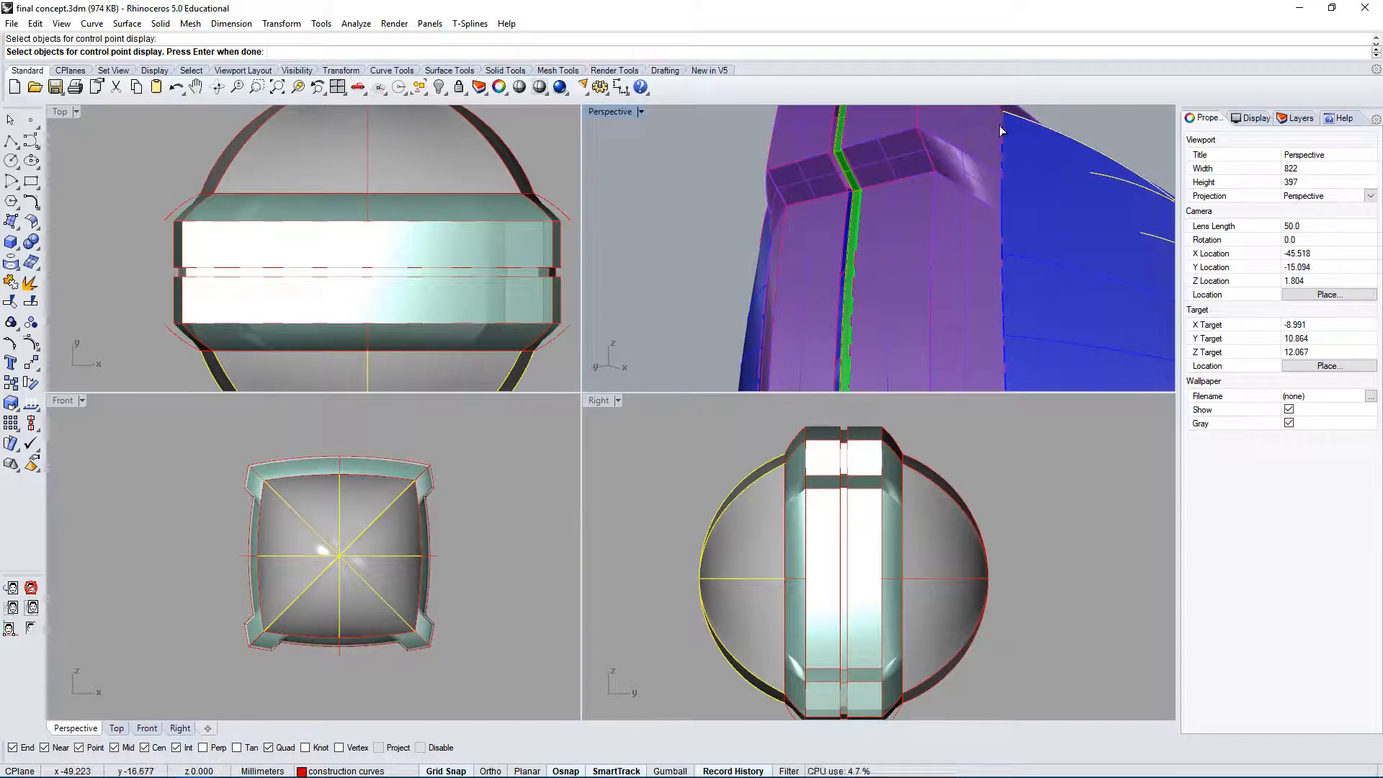
right_drag(1007, 193, 794, 224)
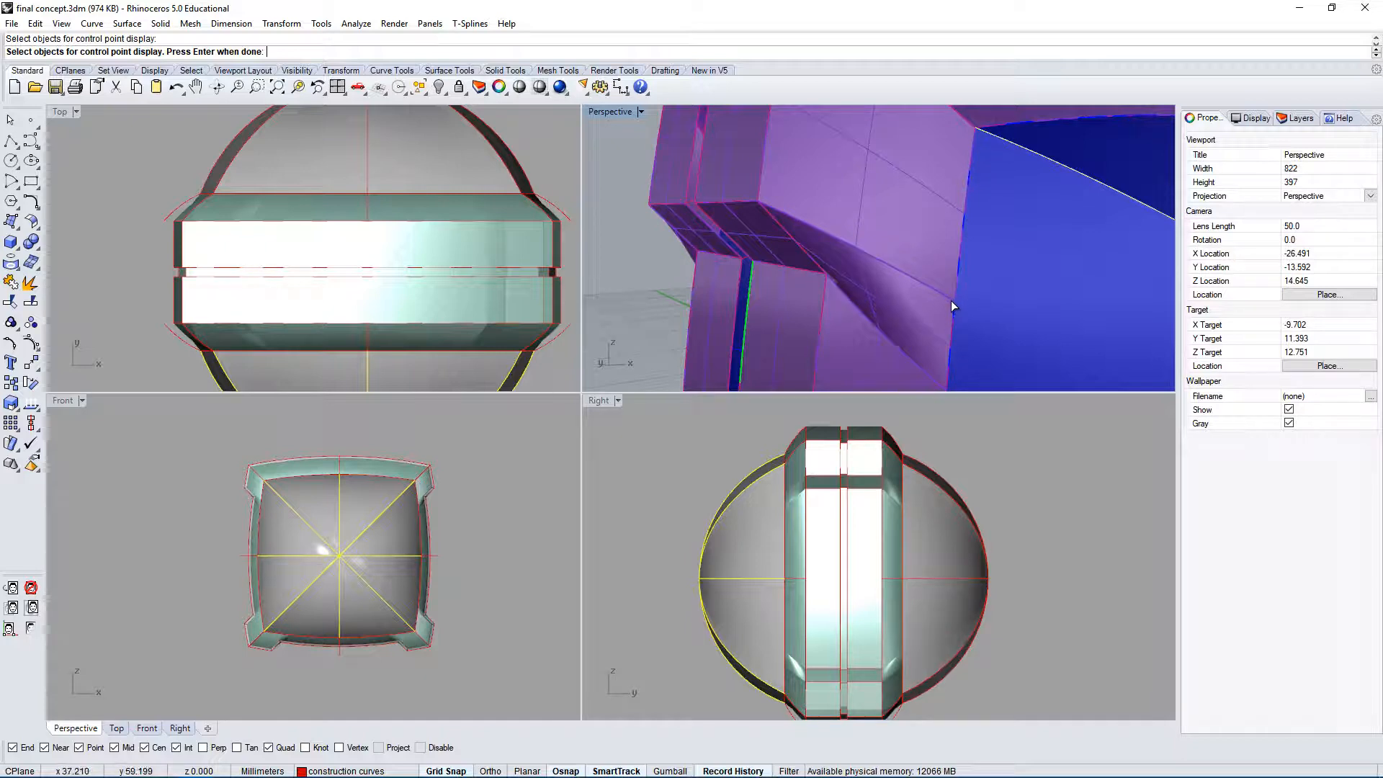
scroll(856, 266, down, 6)
right_drag(920, 285, 899, 279)
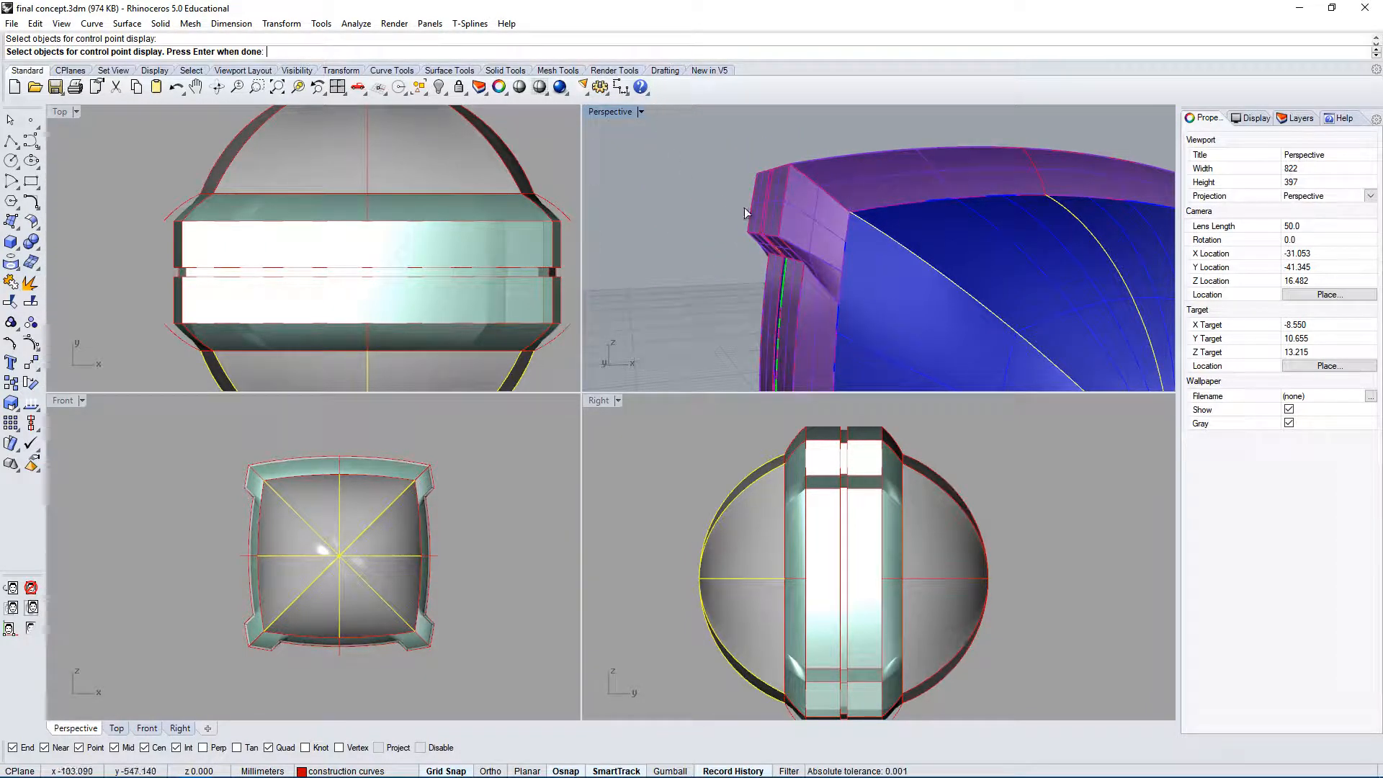
double_click(606, 113)
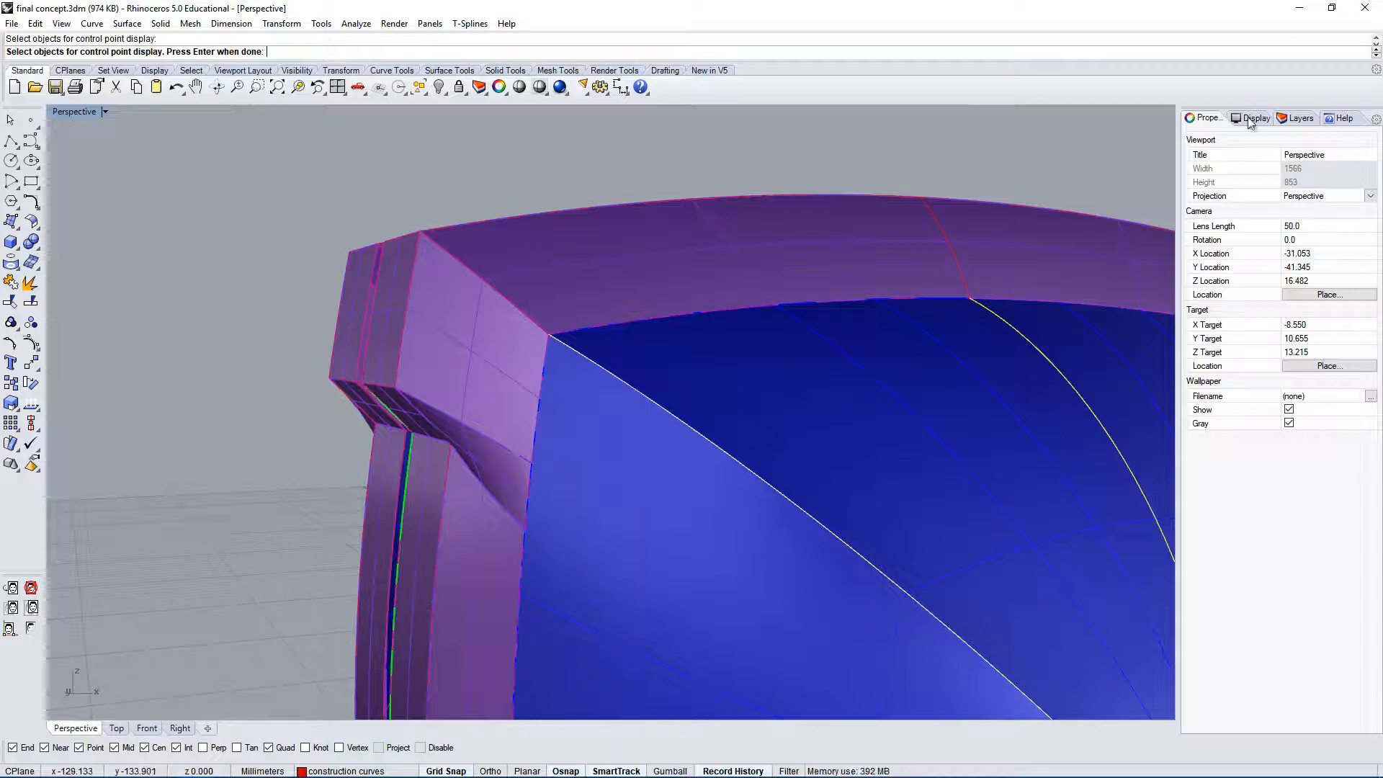
Show the layer list and end the pending curve selection for control point display.
click(1298, 121)
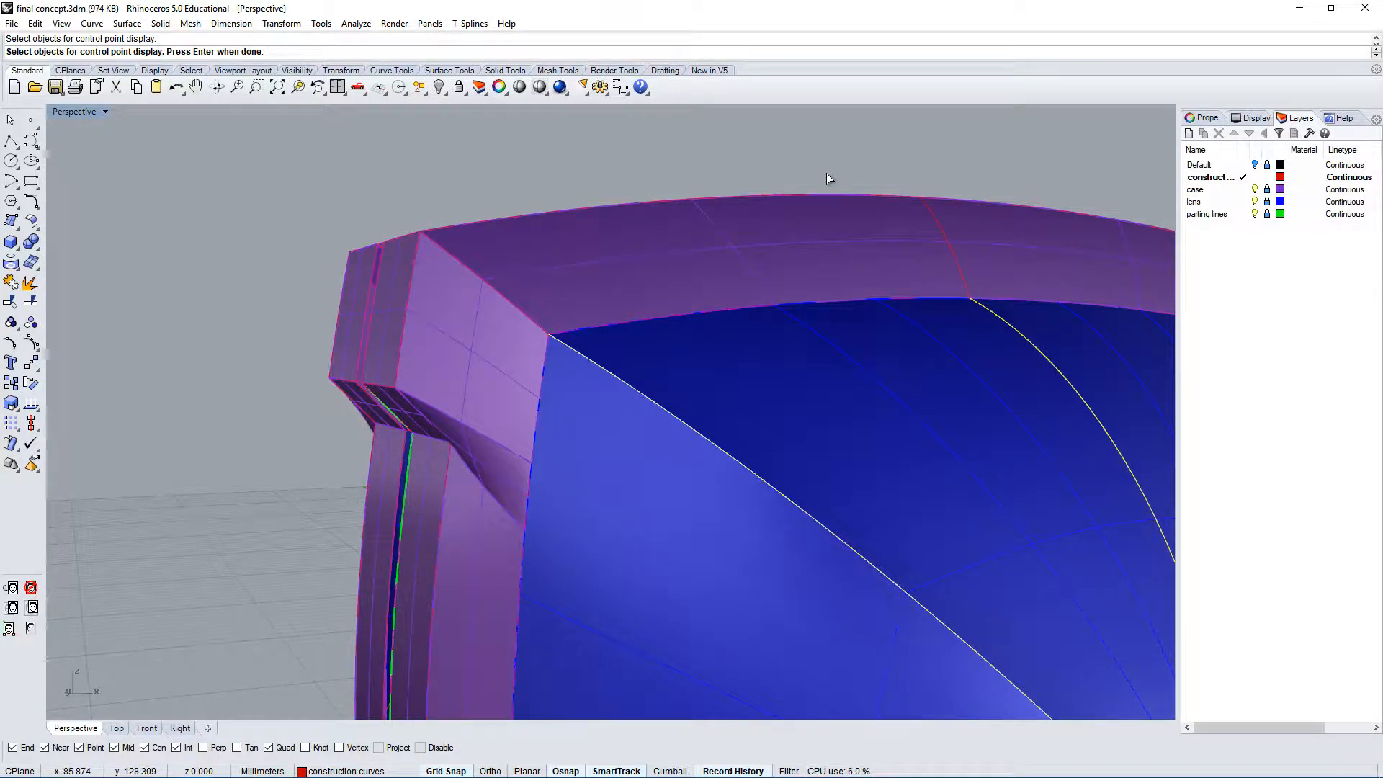
click(1014, 332)
click(1003, 237)
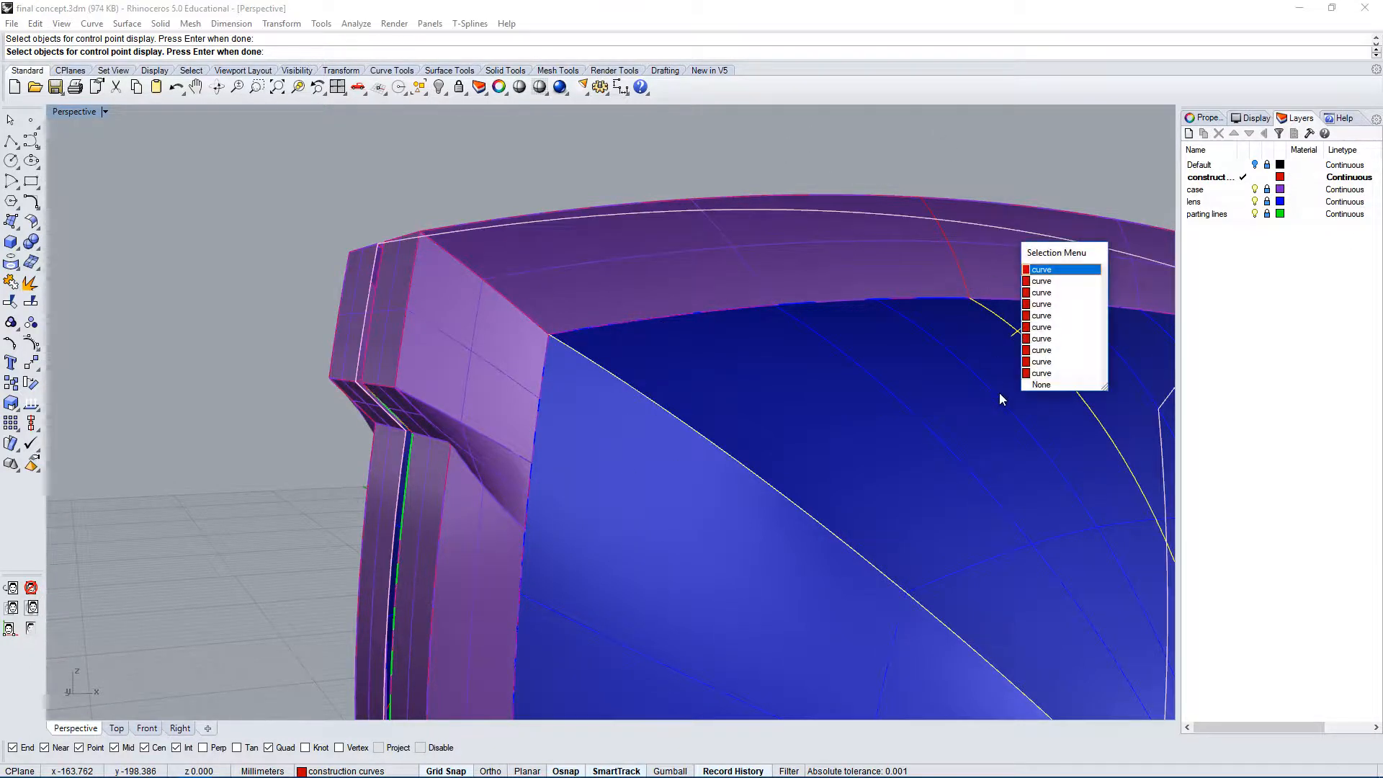
click(1045, 270)
scroll(603, 484, down, 4)
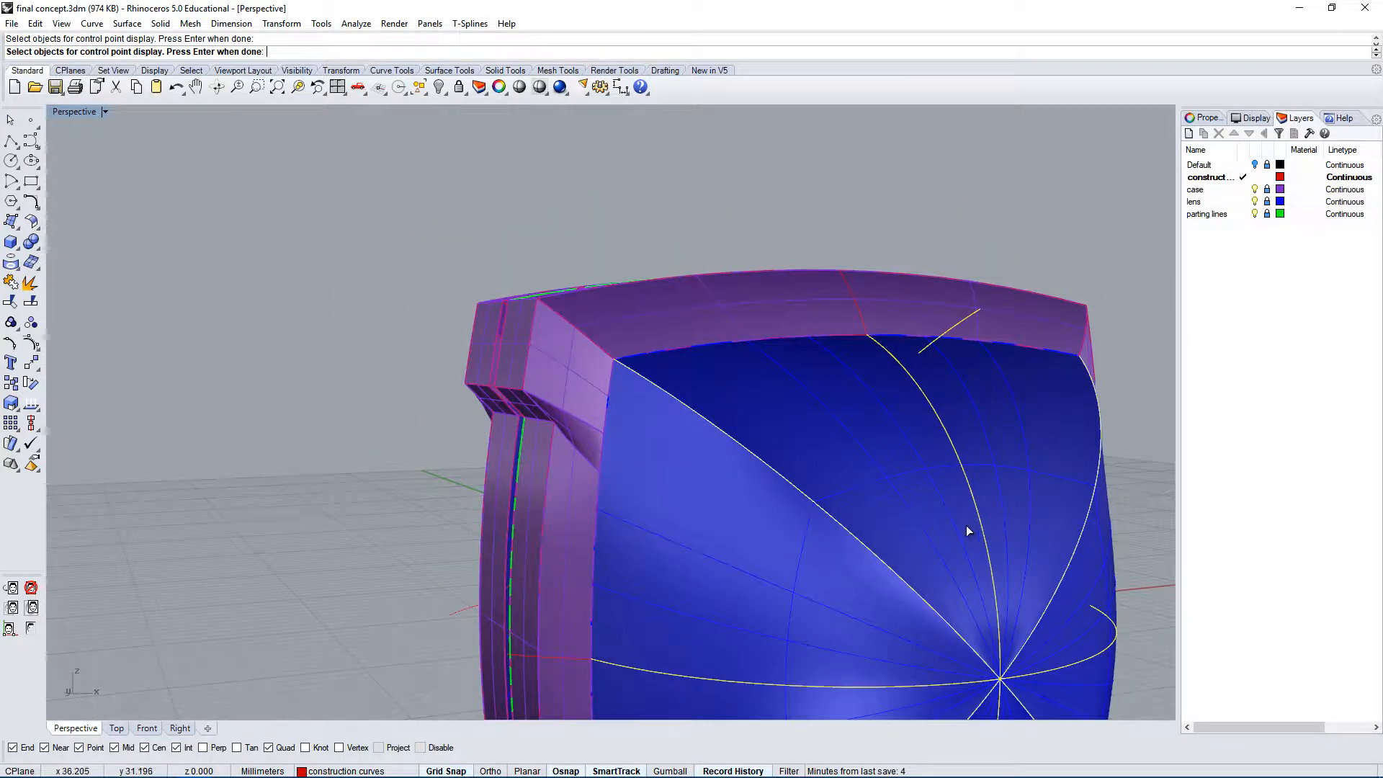
key(Return)
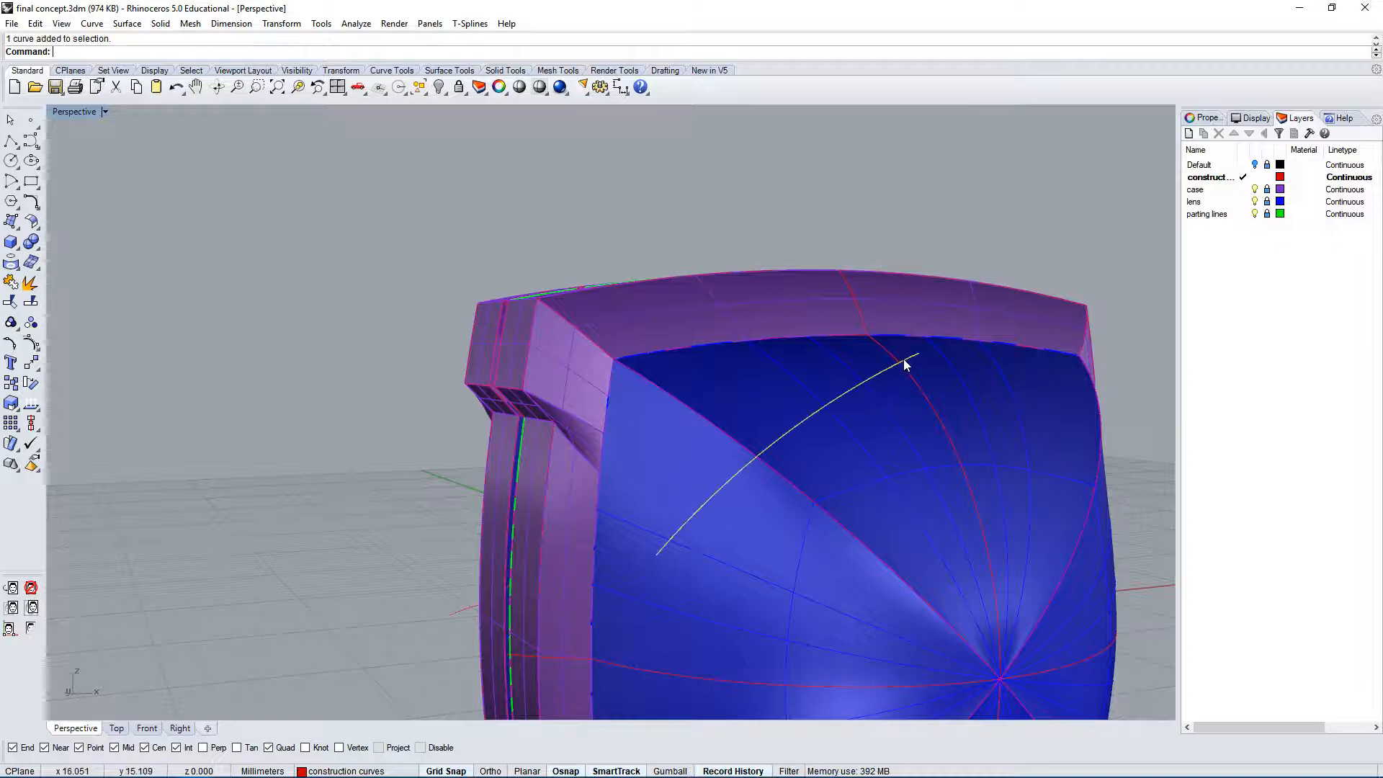
click(871, 347)
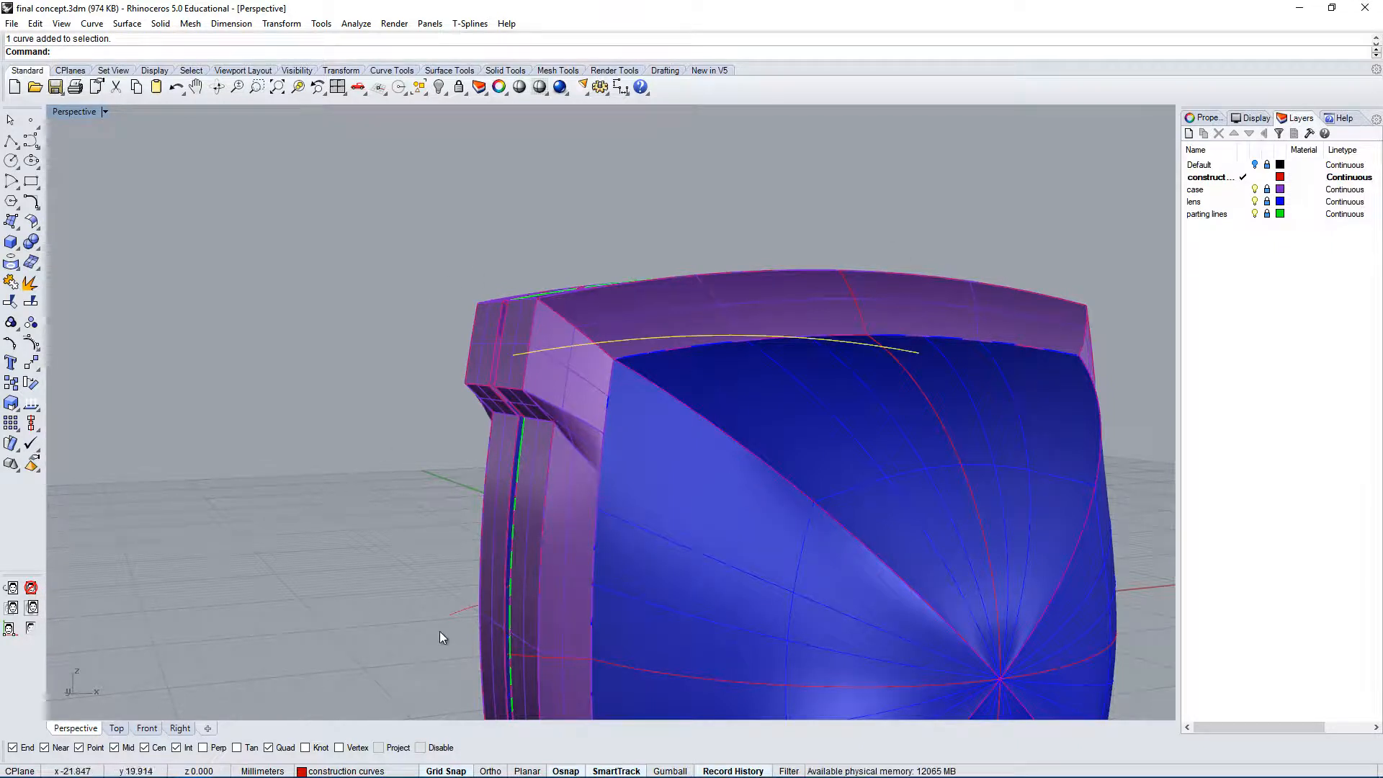
key(Escape)
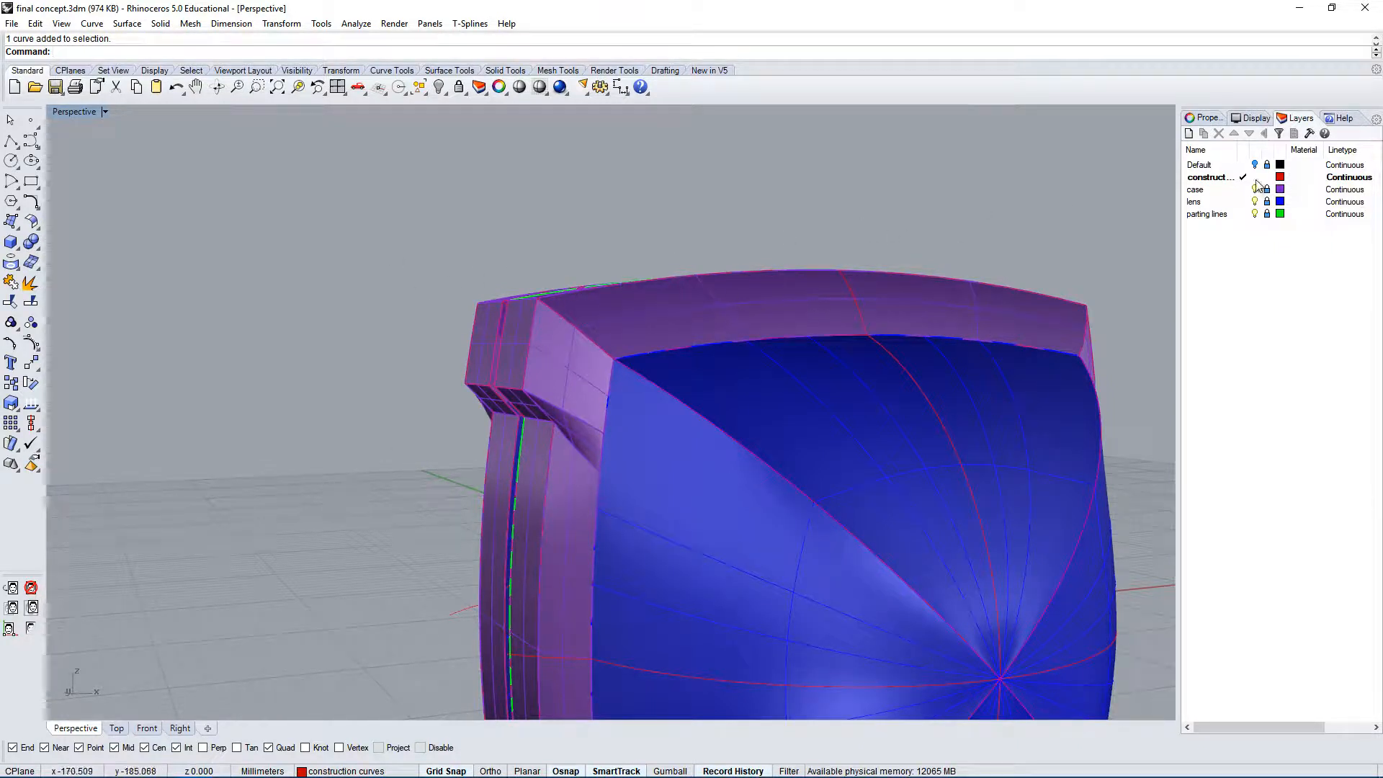
right_drag(704, 192, 675, 437)
click(673, 416)
click(659, 404)
click(623, 386)
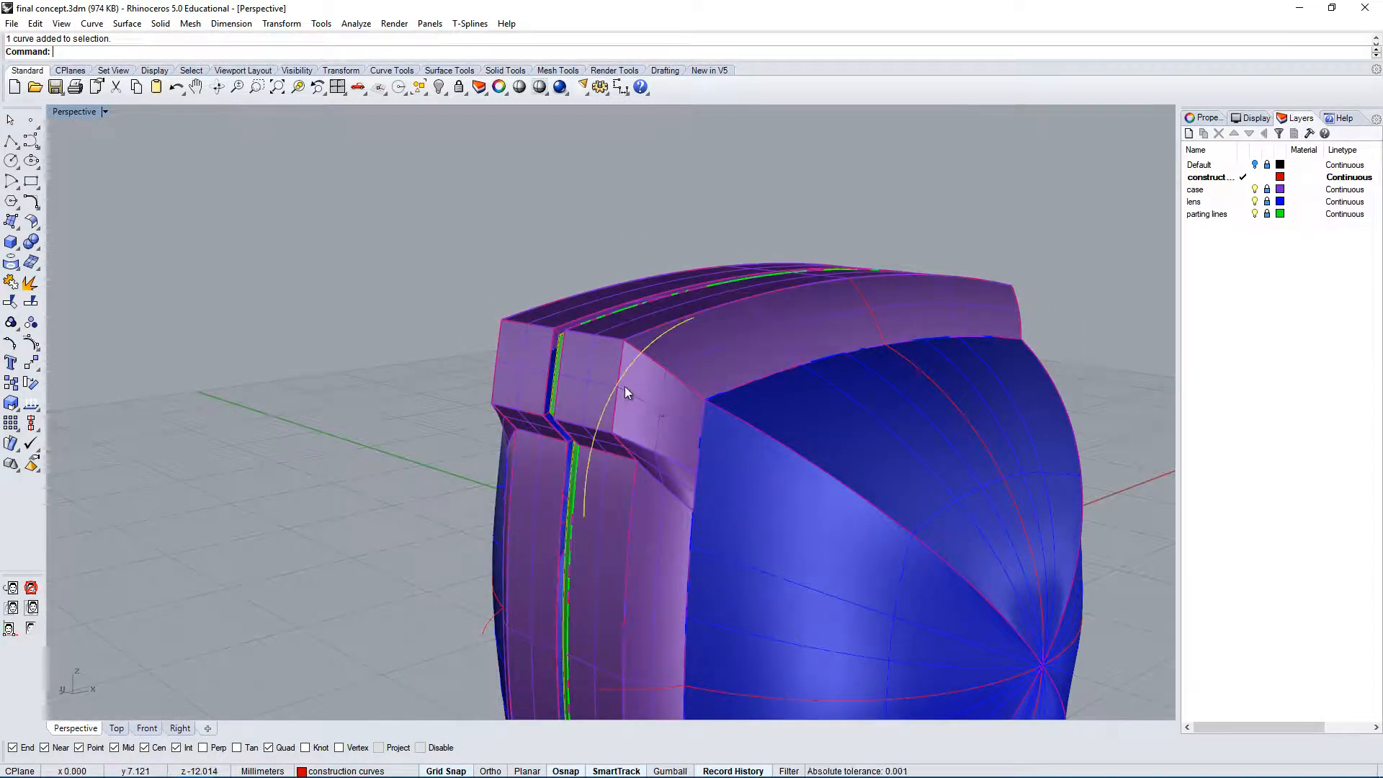
right_drag(593, 382, 736, 326)
click(737, 325)
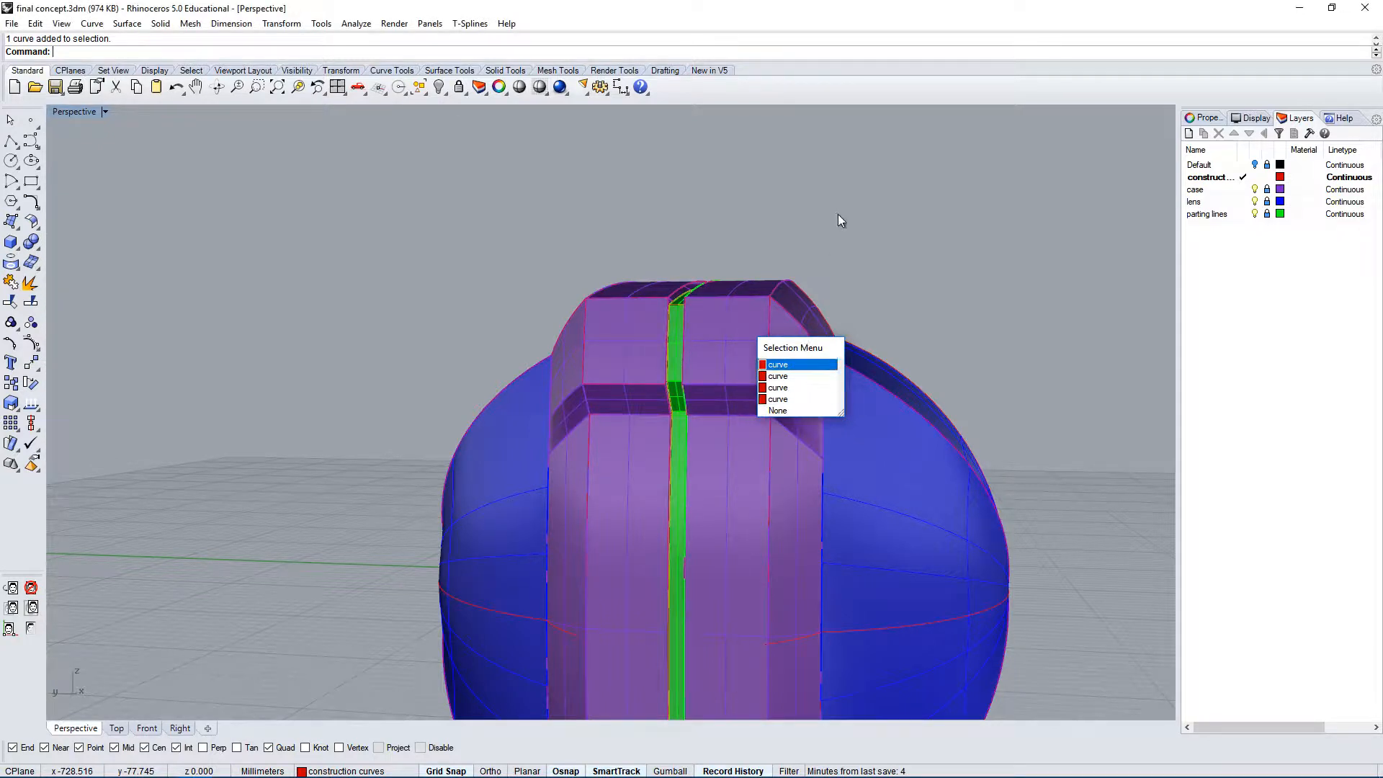
right_drag(840, 216, 766, 305)
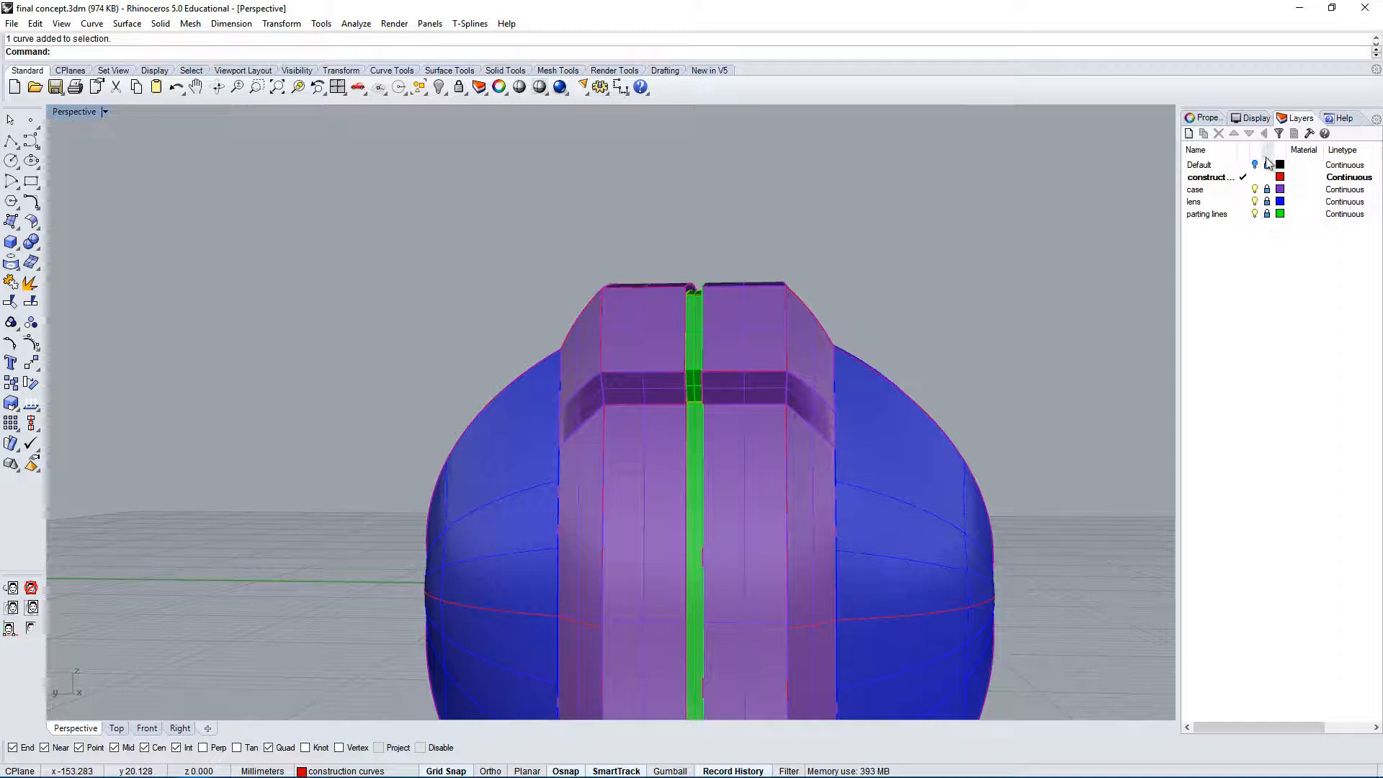
Unlock the case layer and select the bevelled side polysurface of the case next to the lens.
click(1268, 190)
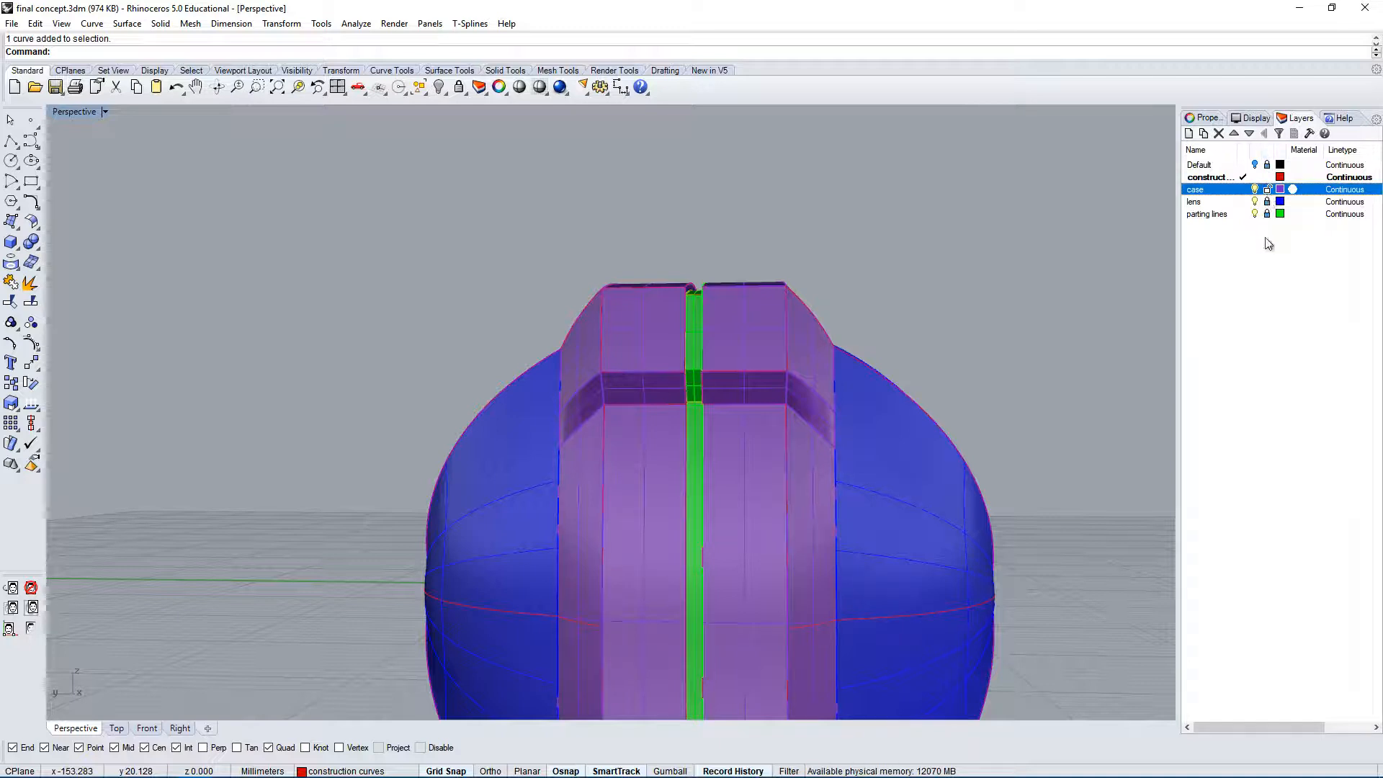
right_drag(966, 297, 829, 205)
right_drag(762, 311, 788, 281)
click(785, 285)
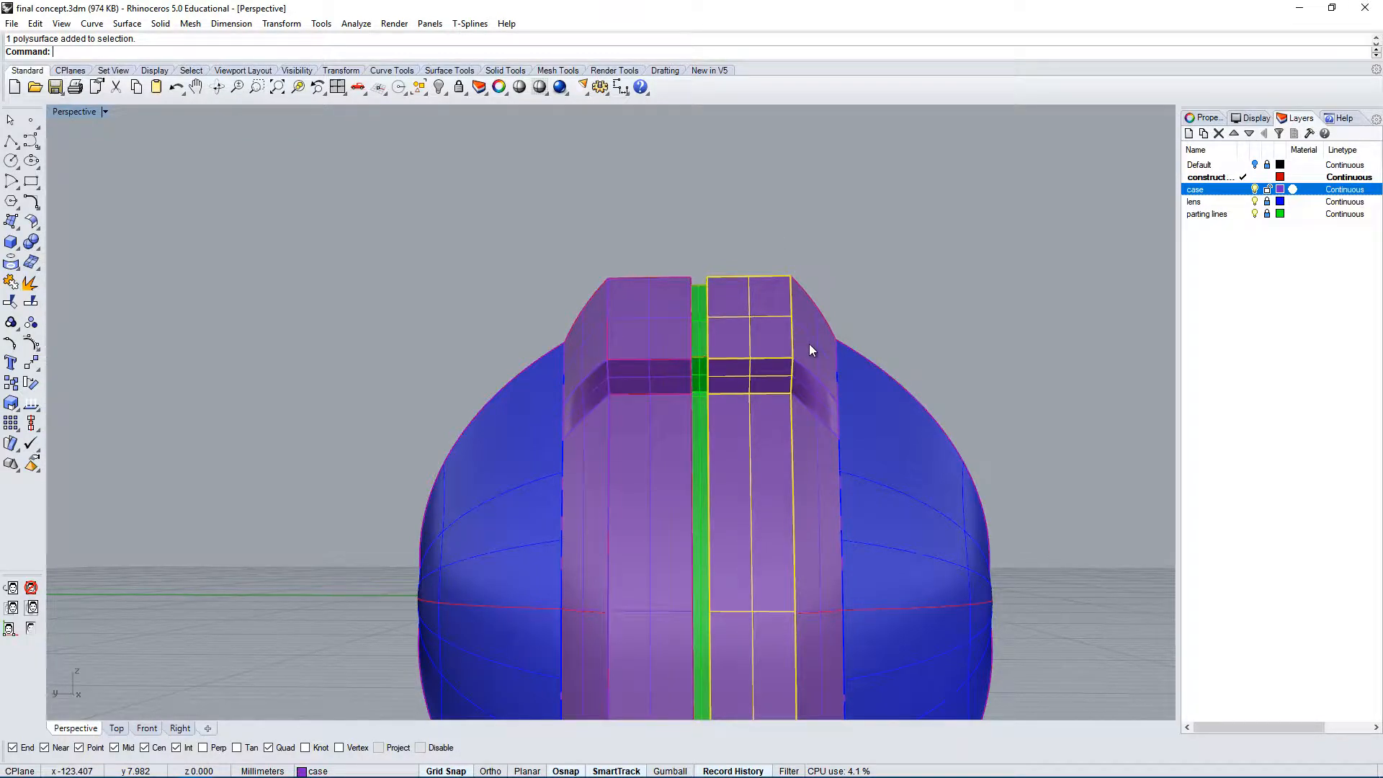
click(810, 343)
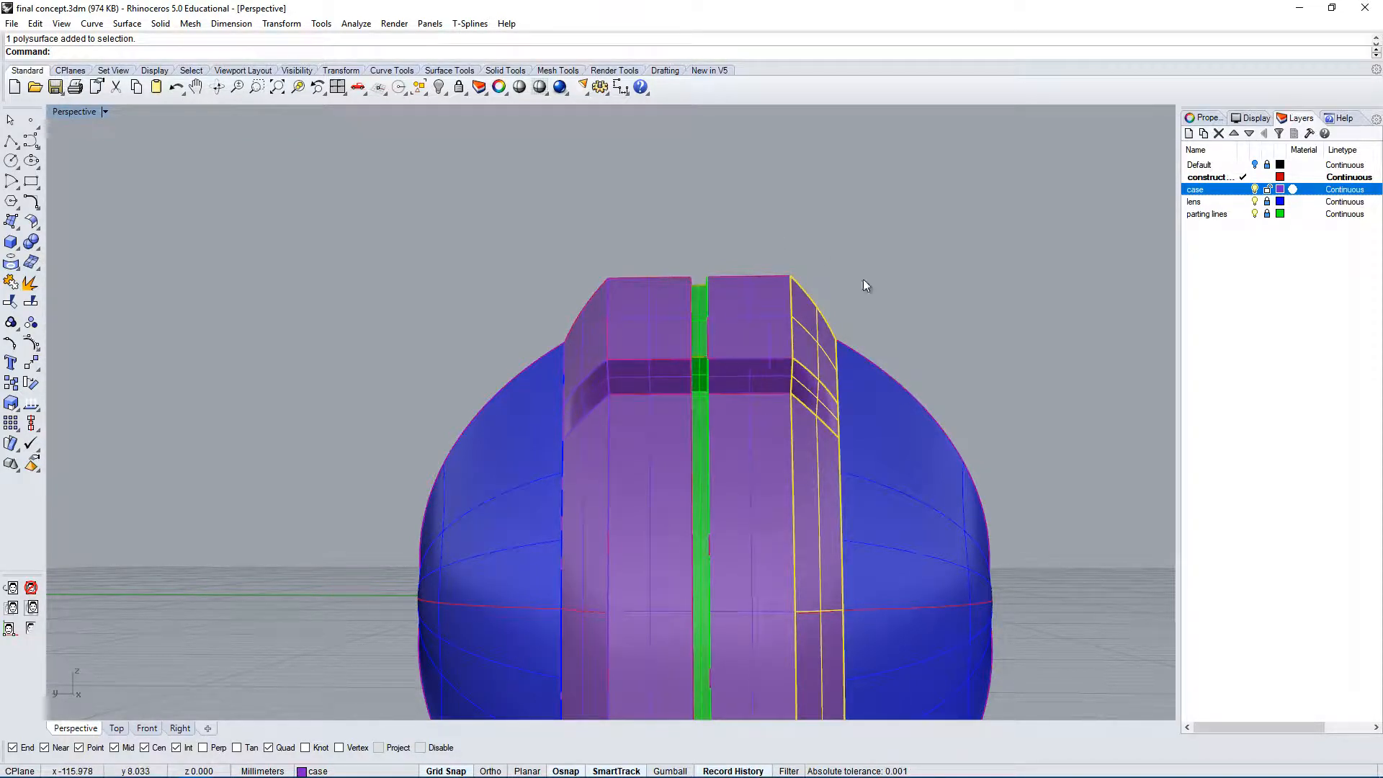
right_drag(868, 287, 786, 475)
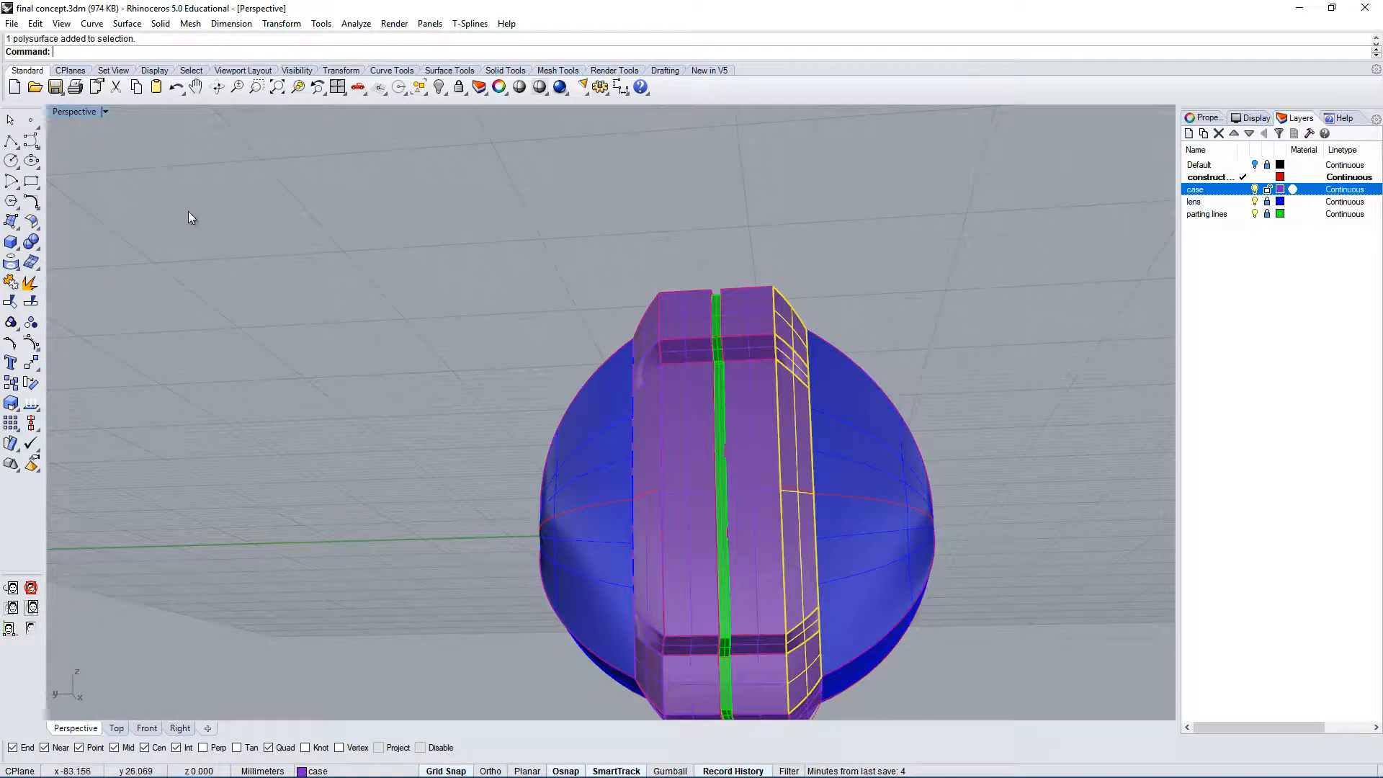
In the Right view, replace the selection with all case surfaces and construction curves on one side of the parting line.
double_click(75, 112)
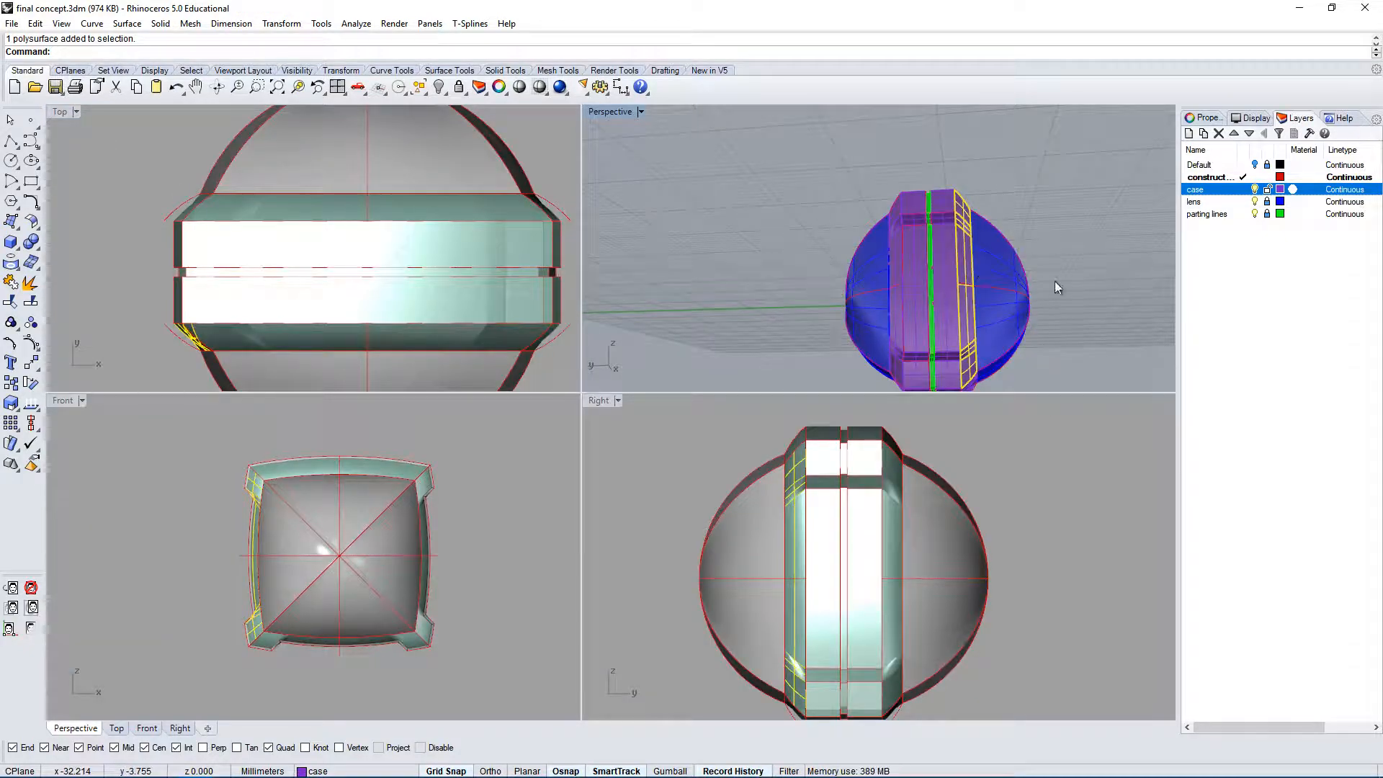
right_drag(1086, 293, 980, 195)
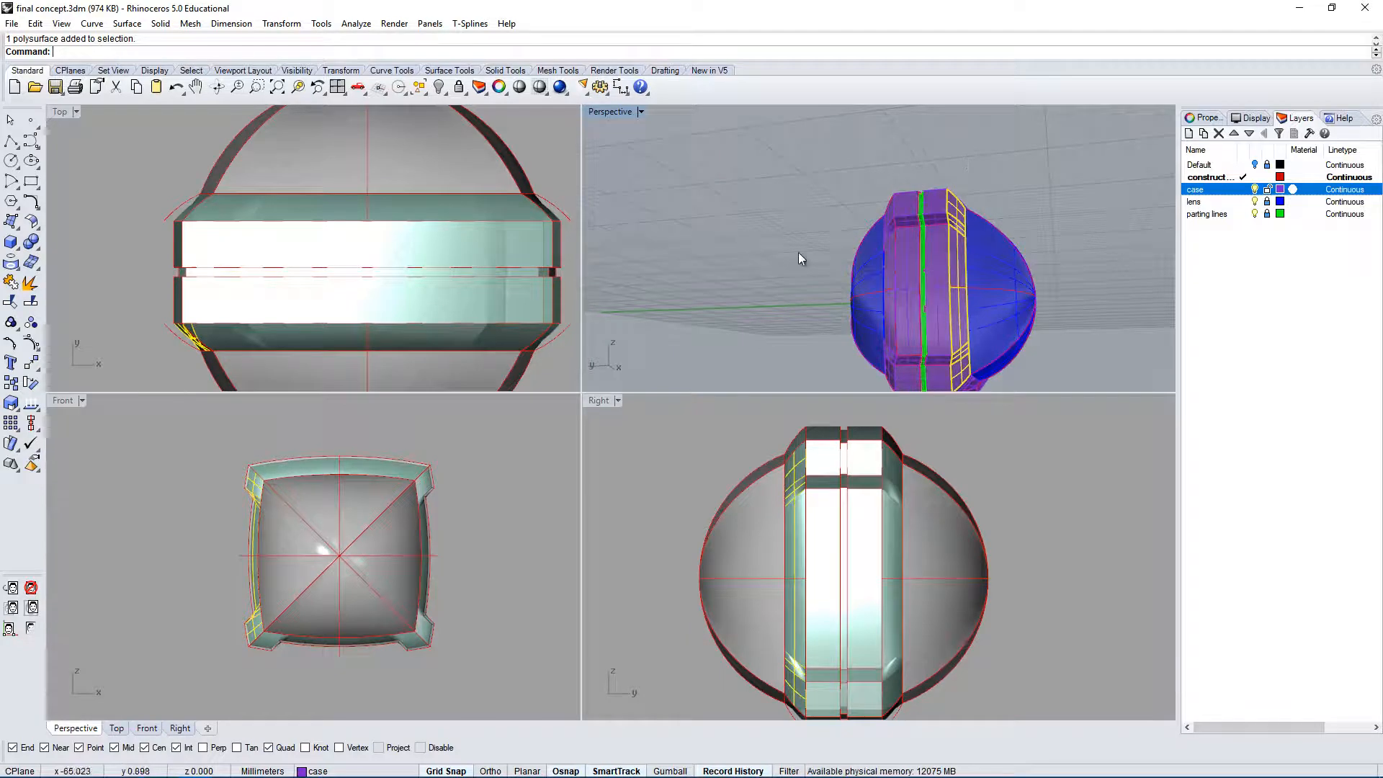
scroll(748, 483, down, 3)
click(778, 436)
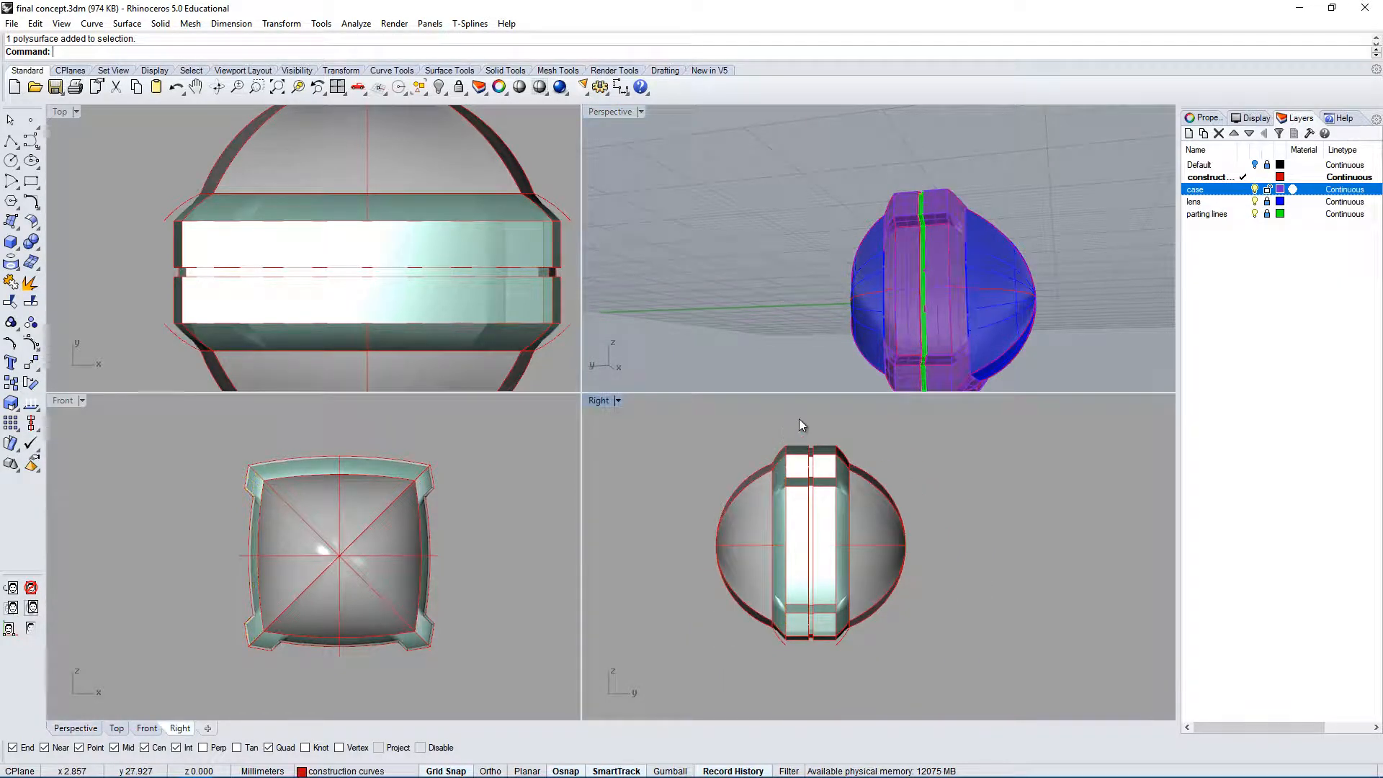
drag(794, 654, 780, 668)
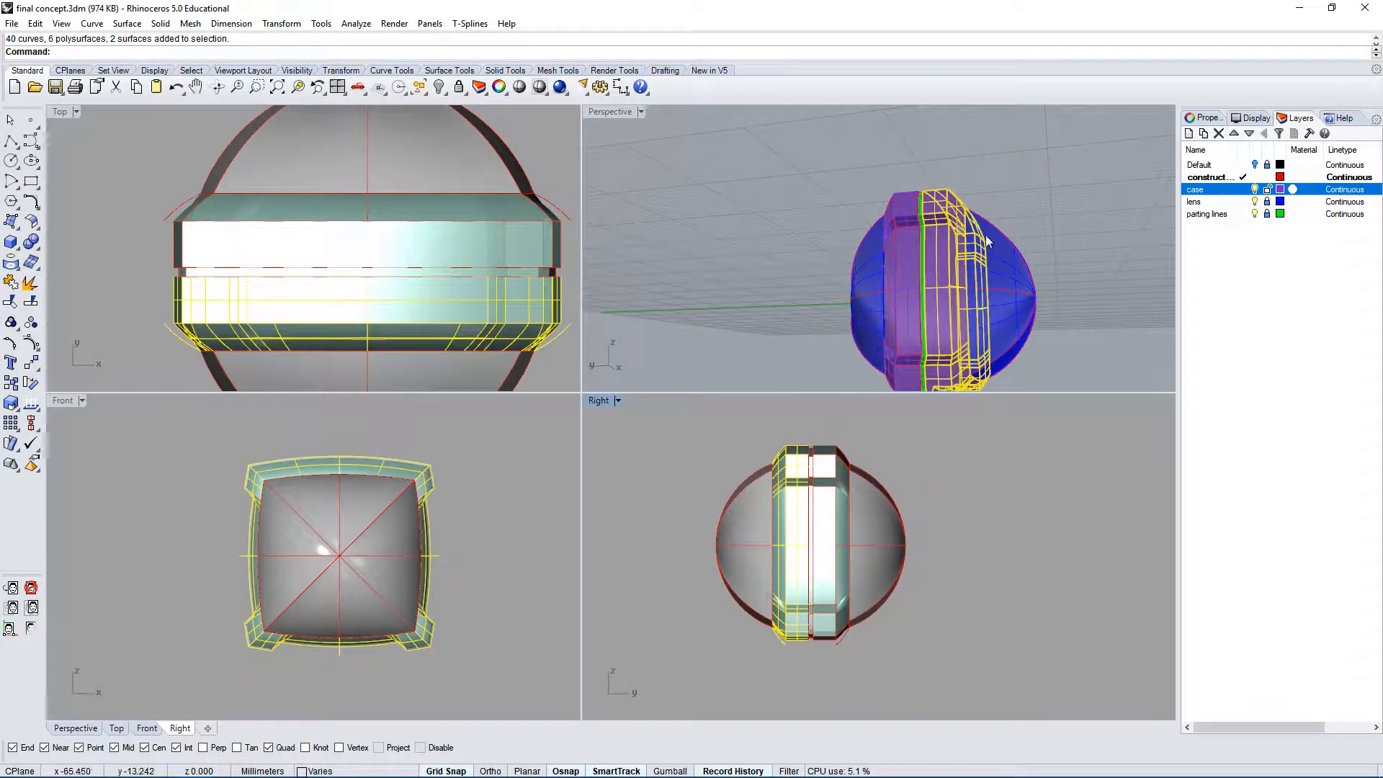
click(626, 111)
double_click(610, 111)
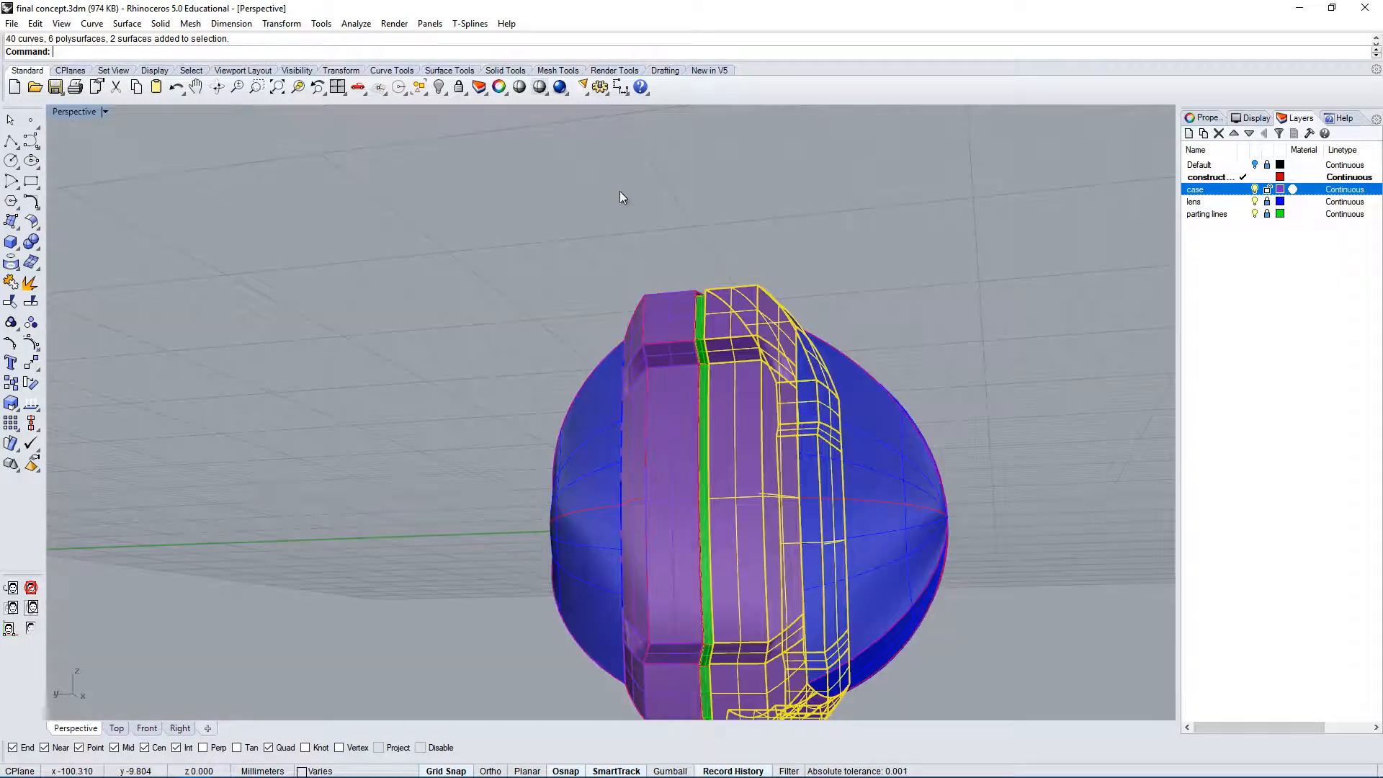
right_drag(620, 191, 768, 401)
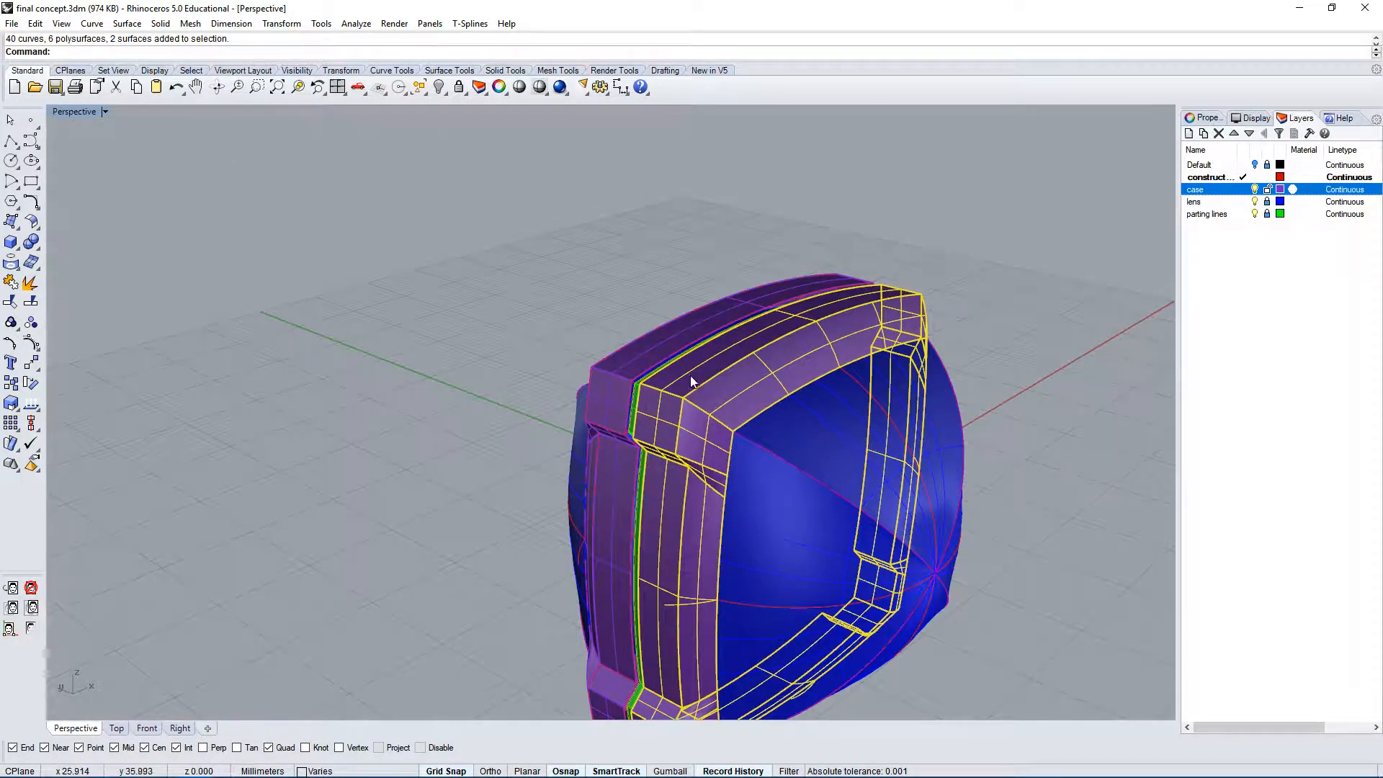
Hide the unselected case surfaces and construction curves on the other side of the parting line.
right_drag(681, 620, 875, 405)
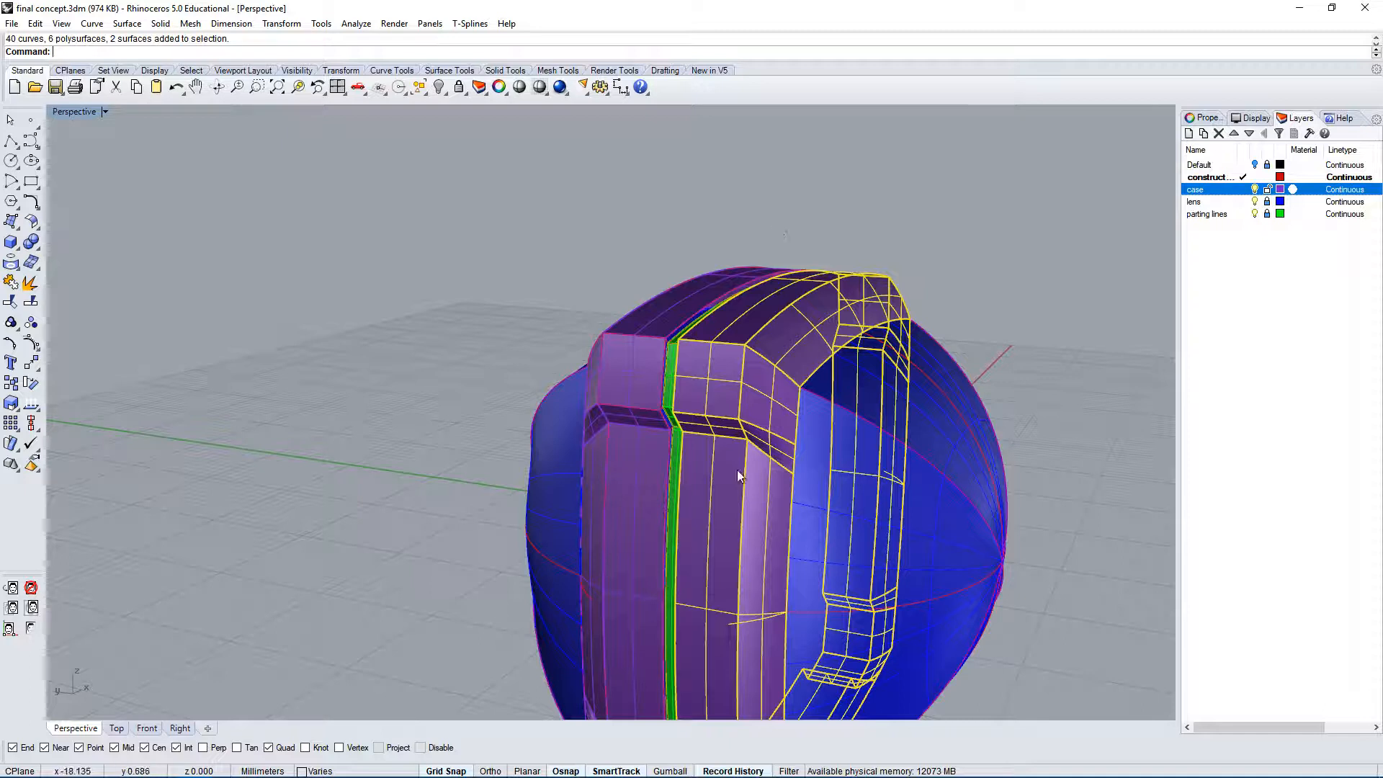
click(447, 94)
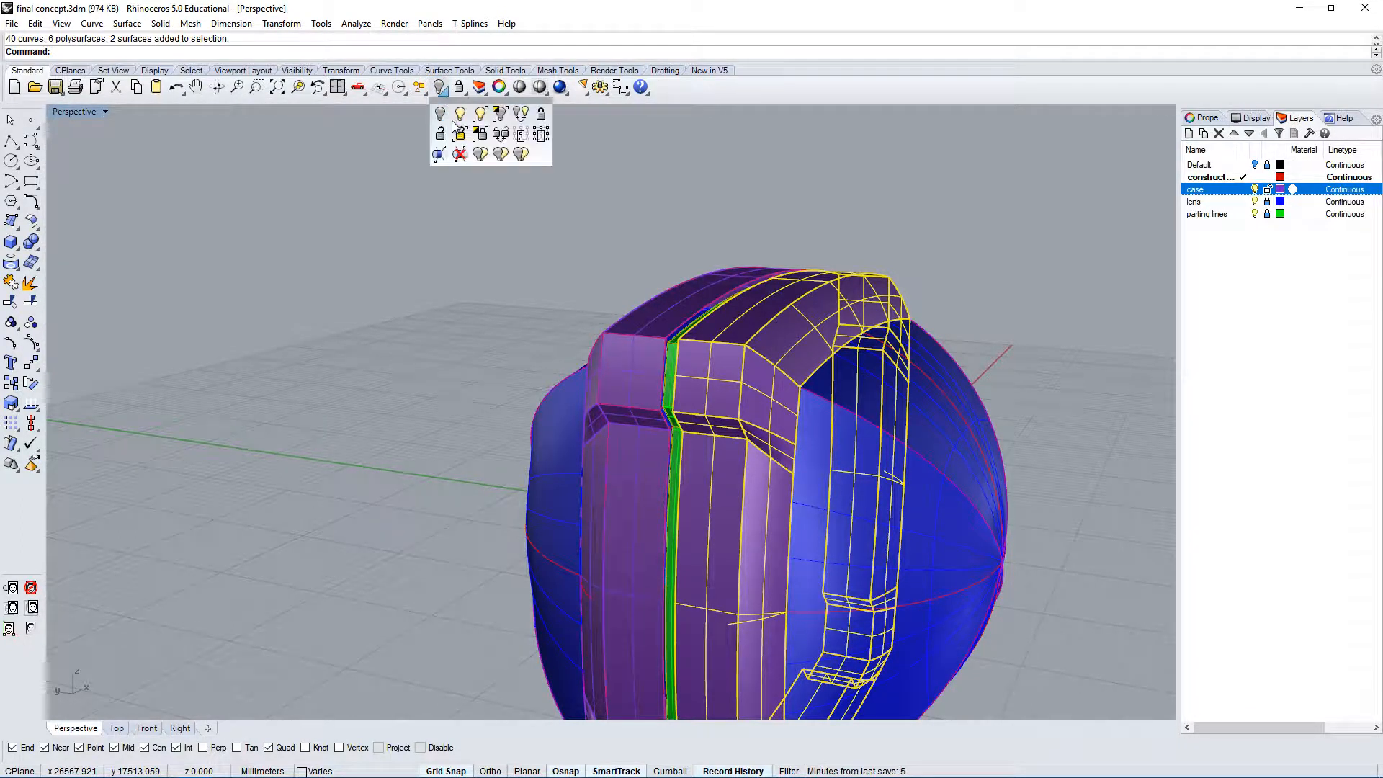
click(500, 113)
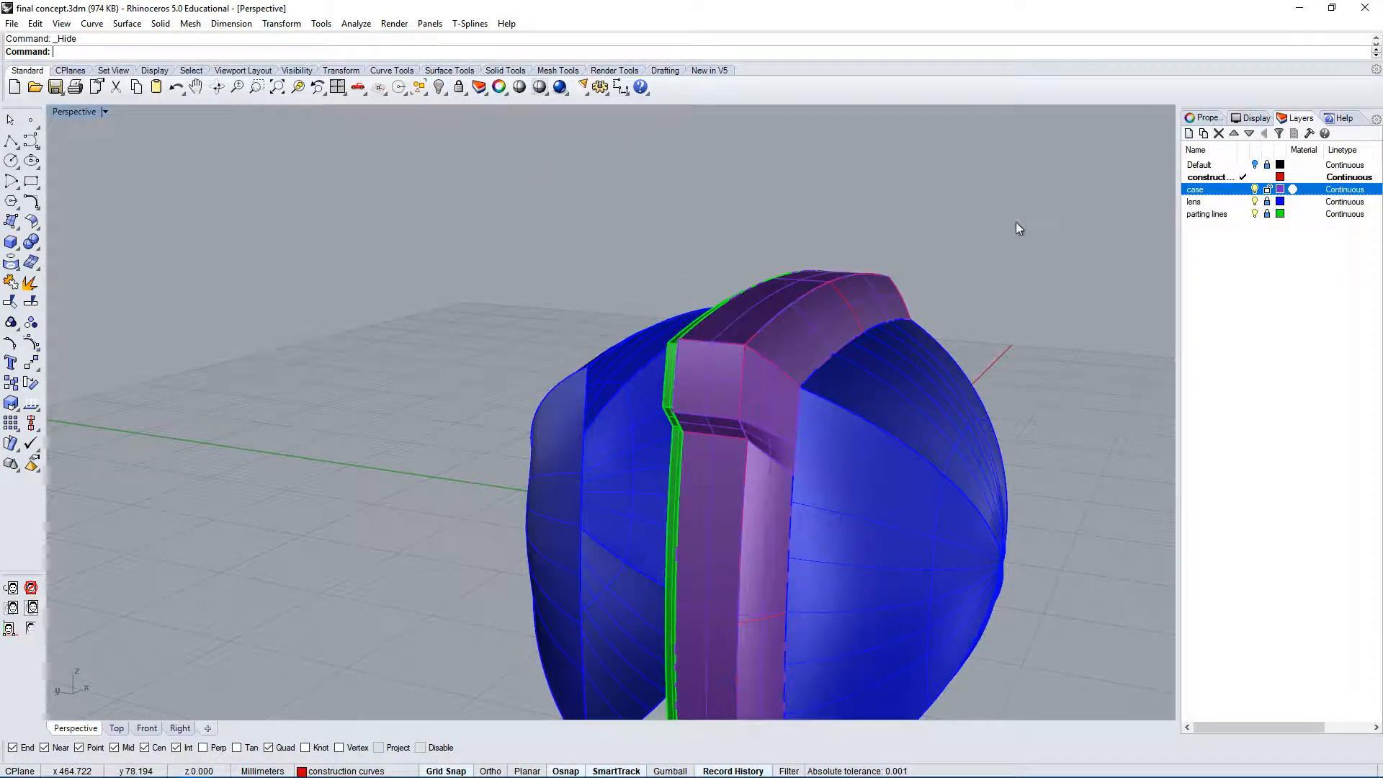
right_drag(765, 366, 818, 333)
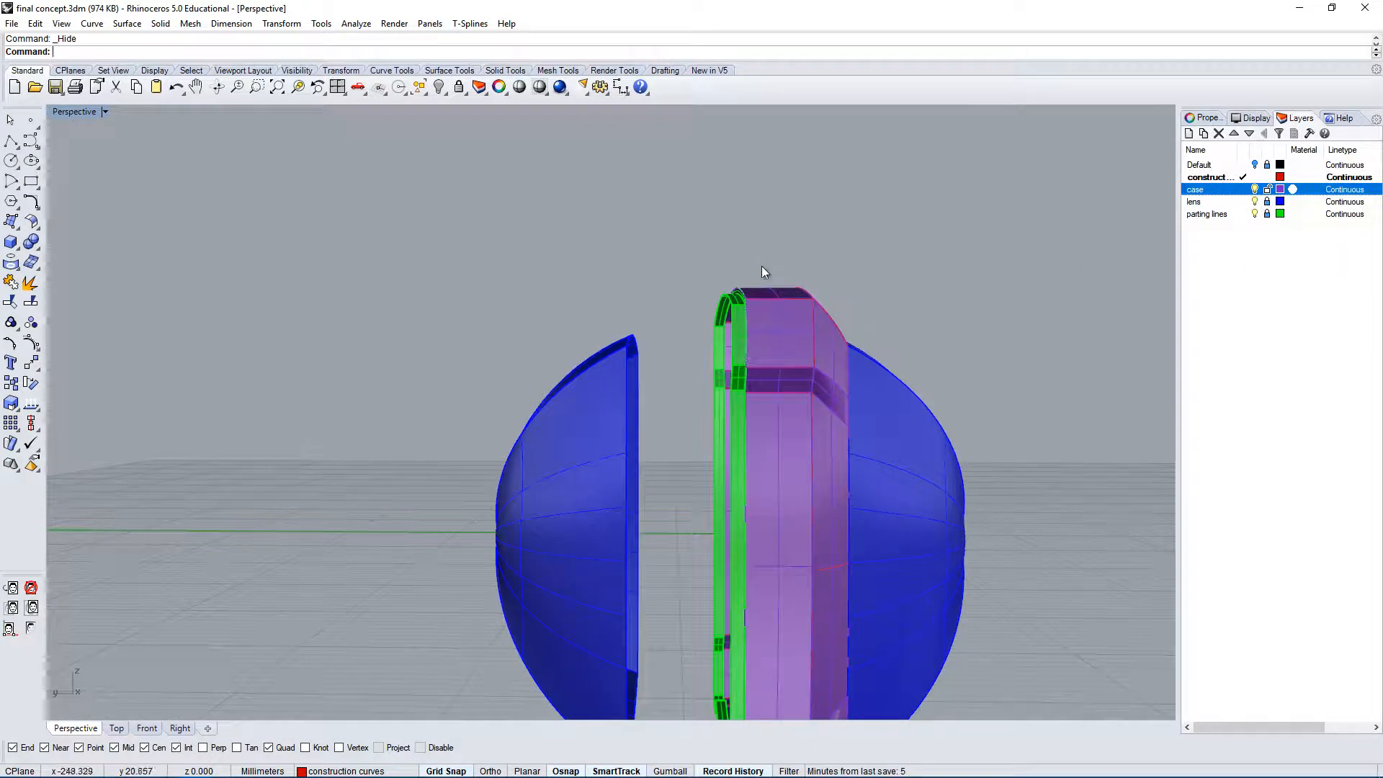
scroll(884, 458, down, 2)
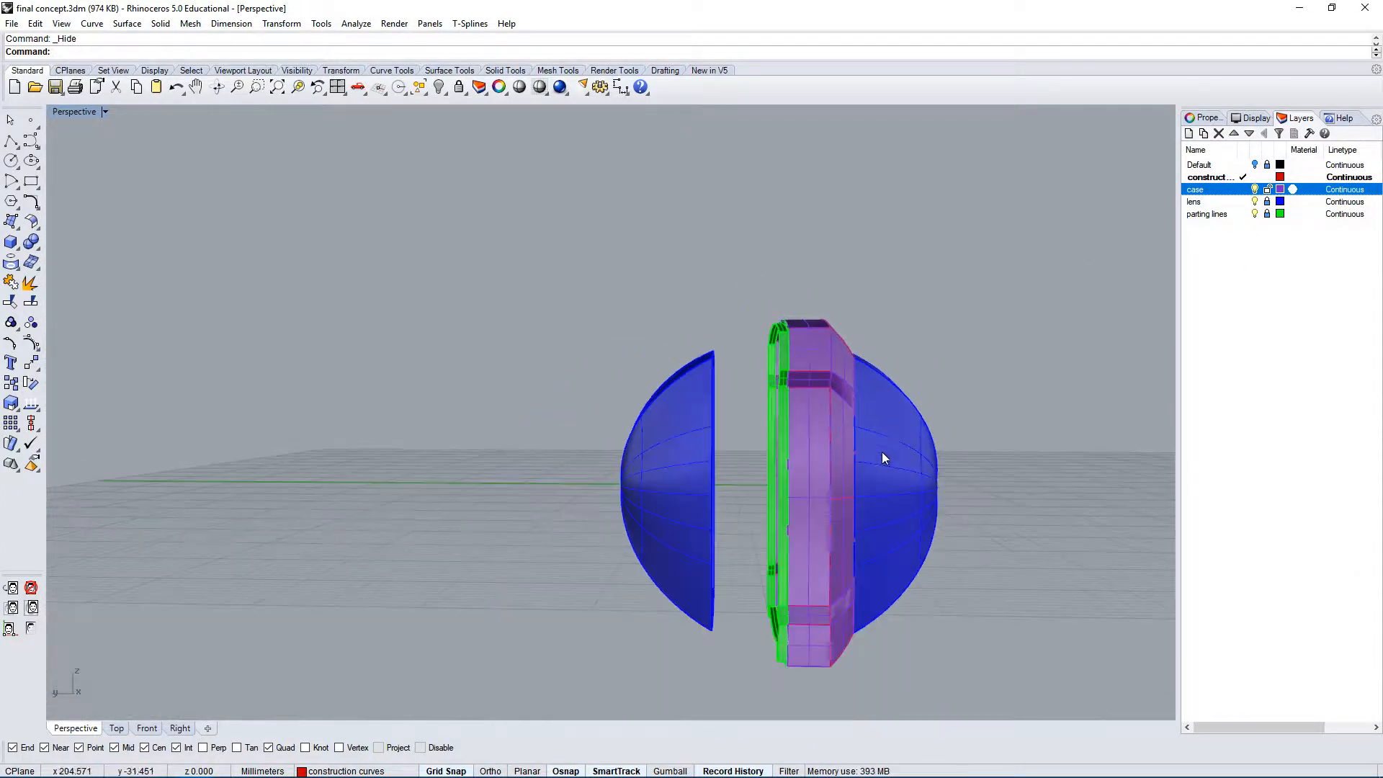
right_drag(891, 477, 872, 344)
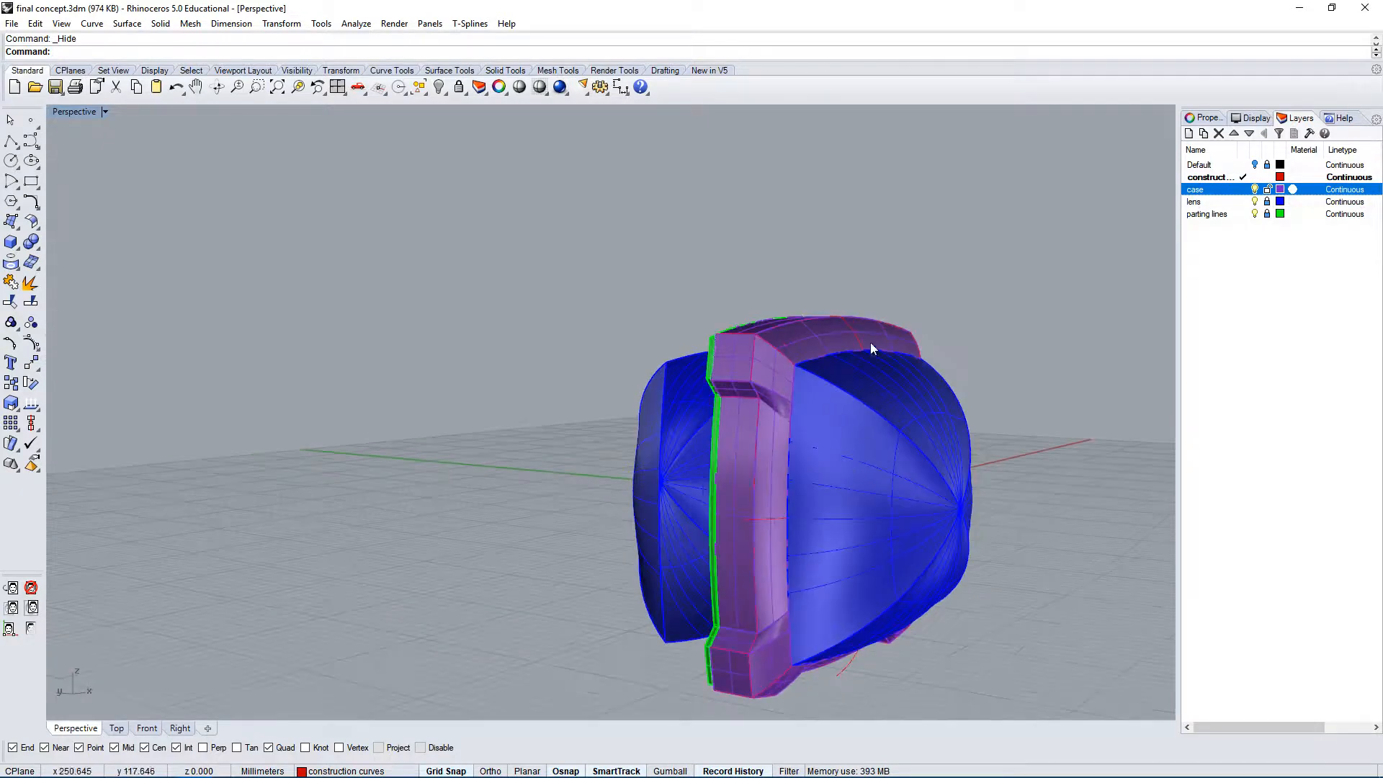
Unlock the Default, lens and parting lines layers.
click(1270, 167)
click(1269, 202)
click(1270, 214)
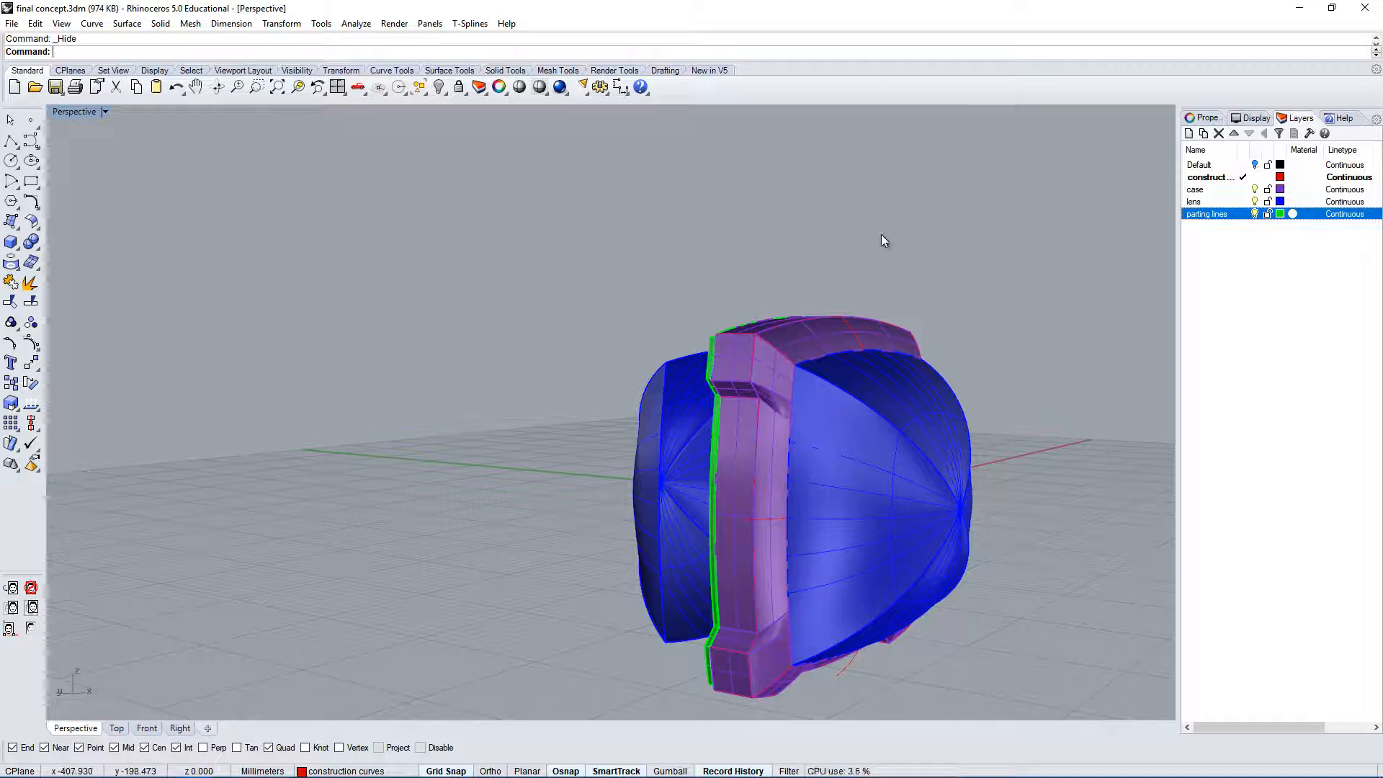
Select the case half with its construction curves, exclude the lens surfaces from the selection, and hide everything else.
right_drag(885, 240, 957, 241)
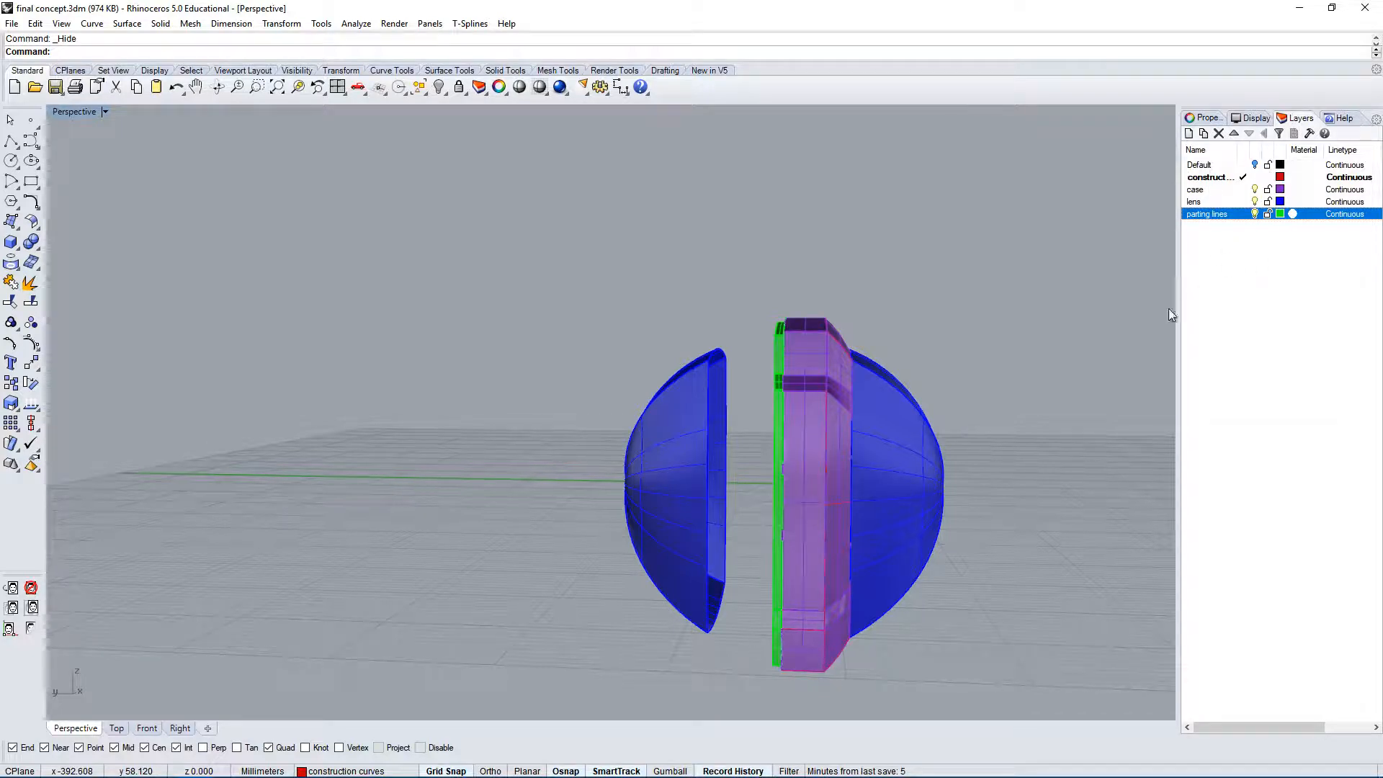
right_drag(961, 357, 987, 371)
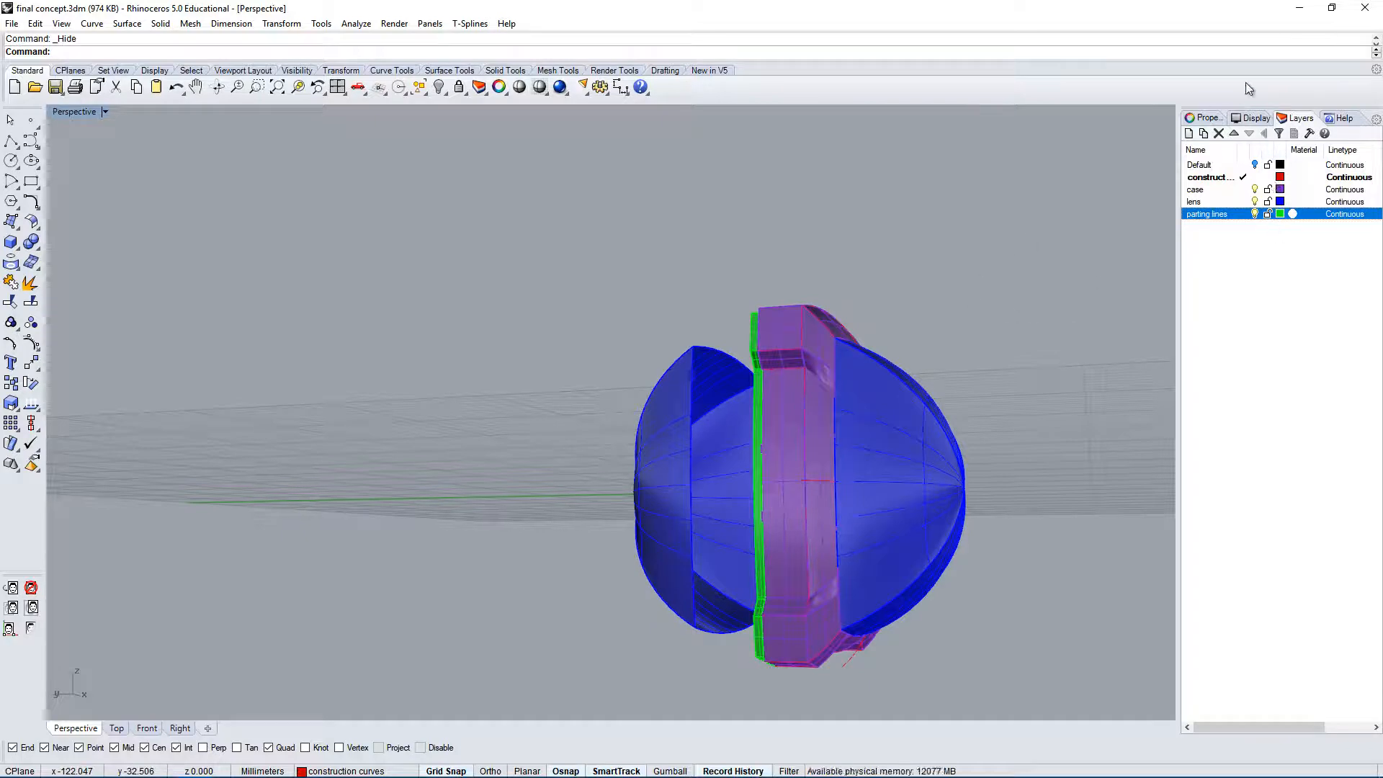
right_drag(994, 303, 874, 314)
drag(827, 654, 825, 696)
click(841, 274)
mouse_move(855, 611)
right_down()
mouse_move(948, 574)
mouse_move(852, 625)
right_up()
ctrl+drag(1018, 403, 914, 621)
right_drag(907, 613, 819, 487)
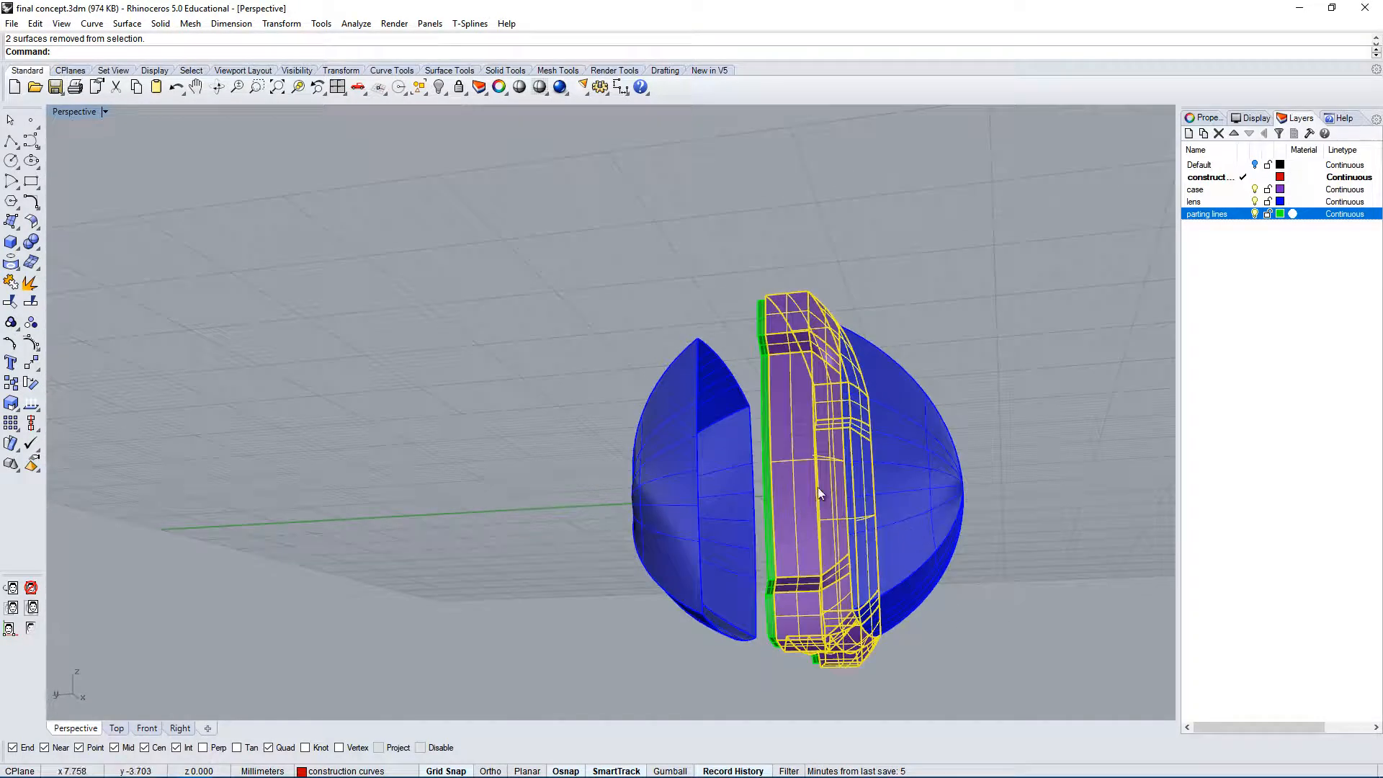
right_drag(814, 367, 826, 544)
right_drag(767, 491, 813, 399)
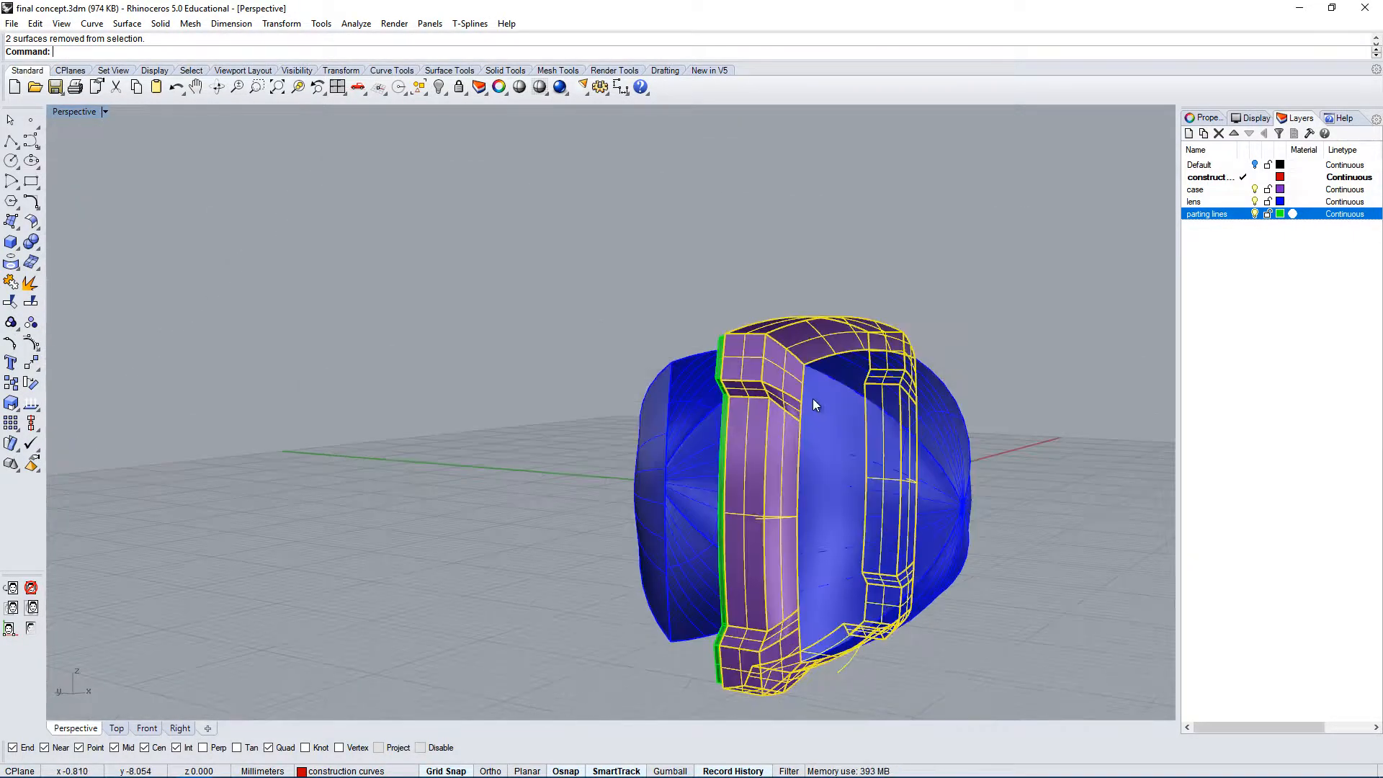
click(440, 92)
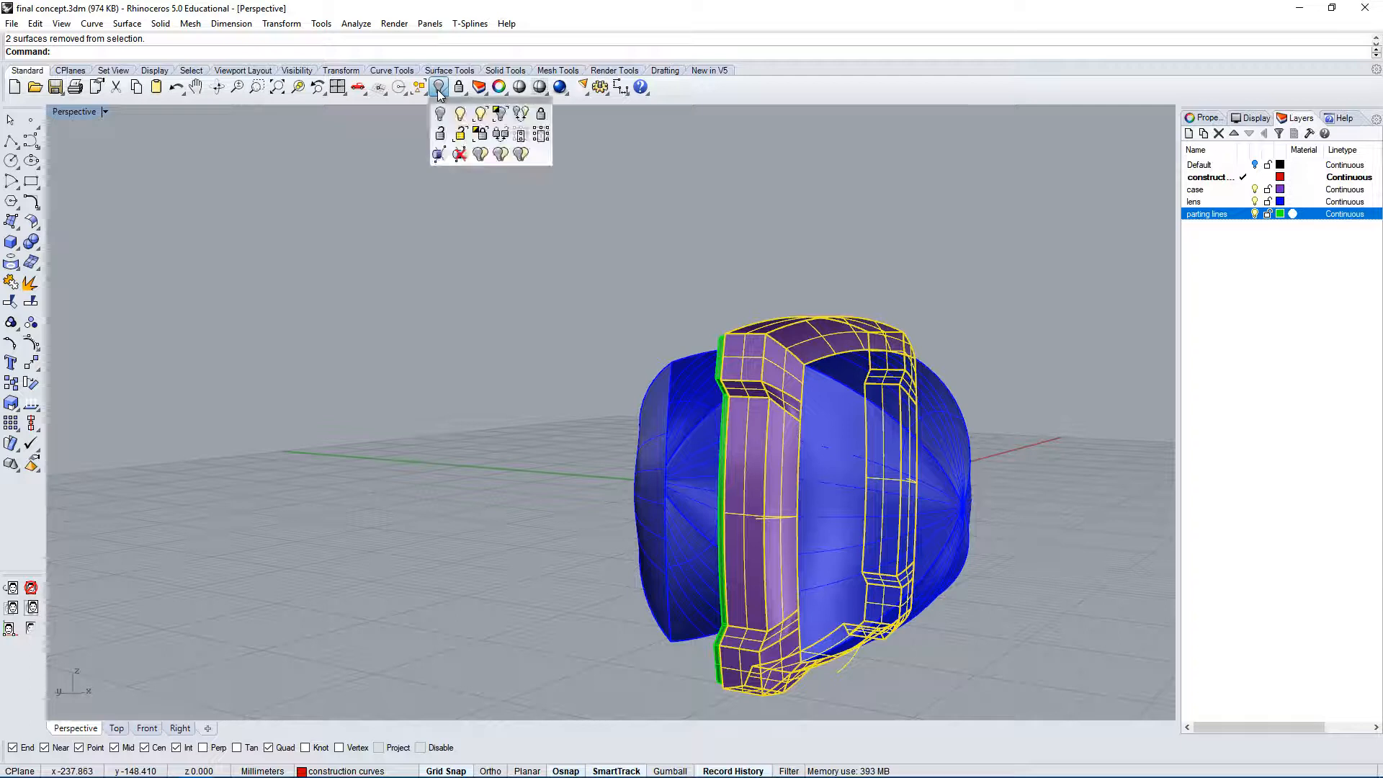
click(500, 115)
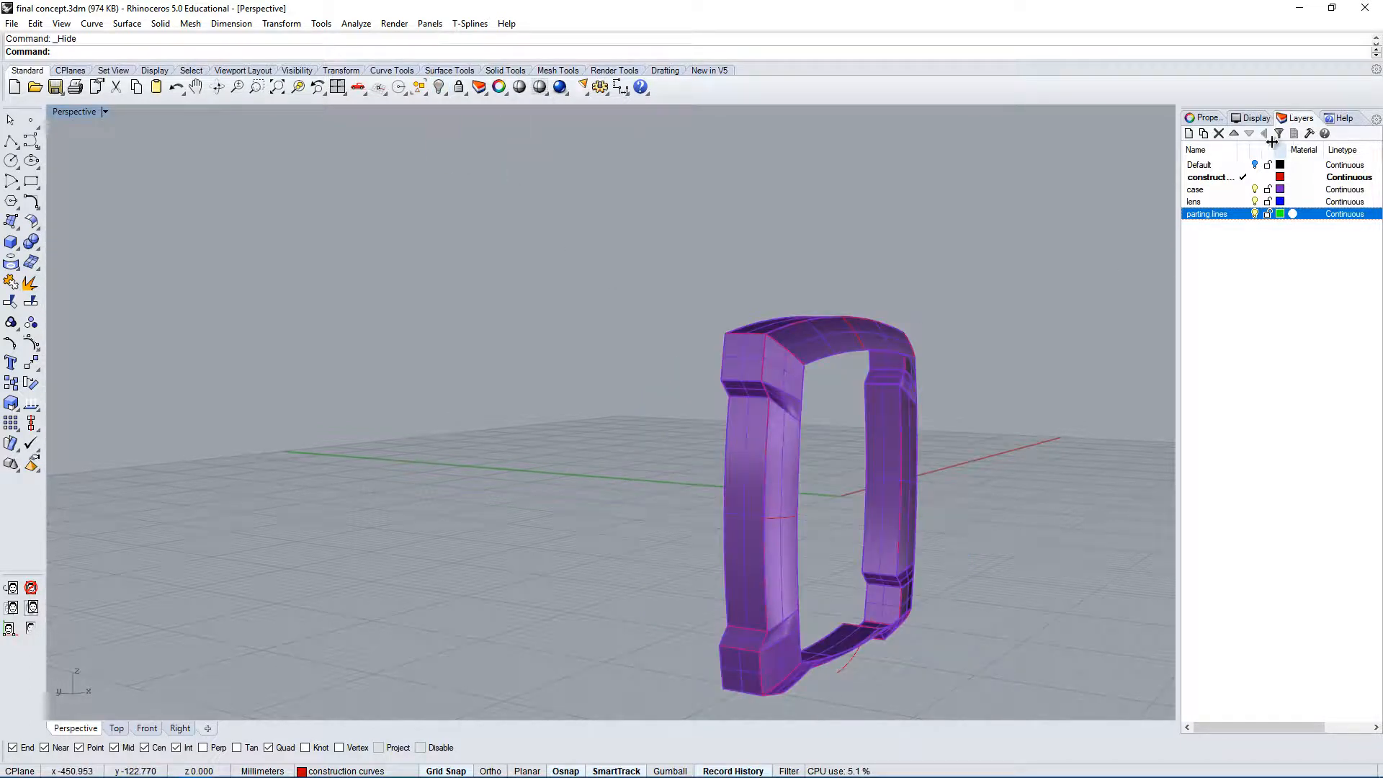
Show all hidden objects again while the isolated case half is selected, and undo the Show command.
right_drag(967, 400, 555, 396)
right_drag(335, 283, 836, 214)
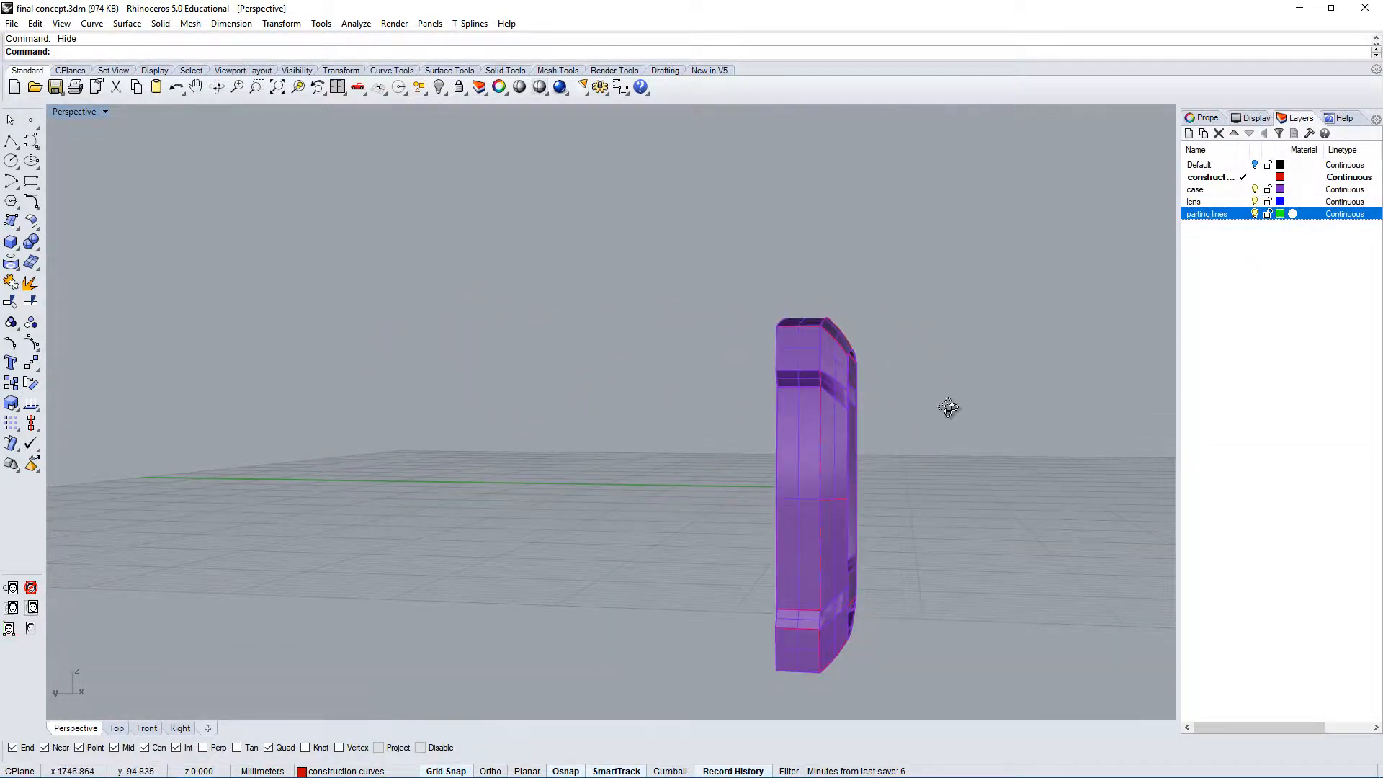
right_drag(948, 405, 948, 305)
right_drag(849, 663, 862, 538)
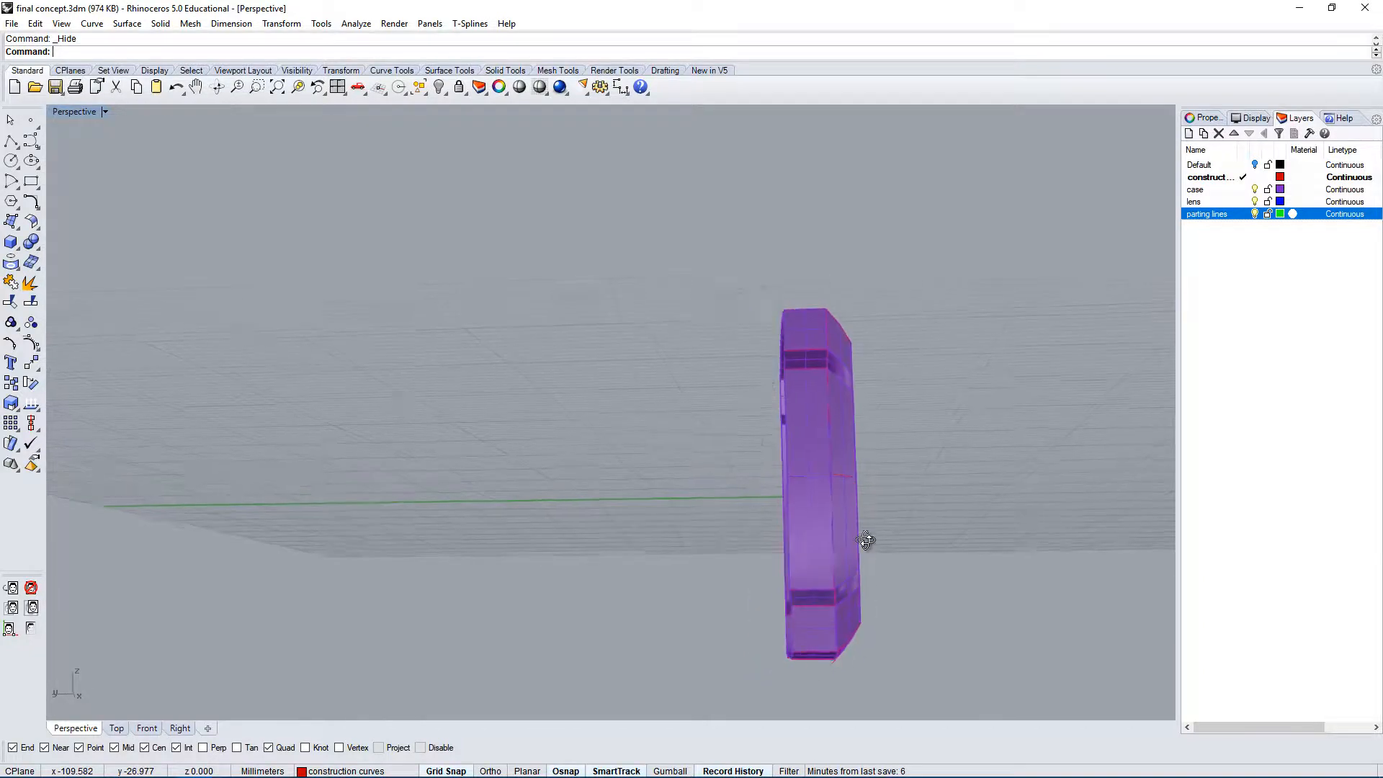
click(811, 572)
key(ctrl+a)
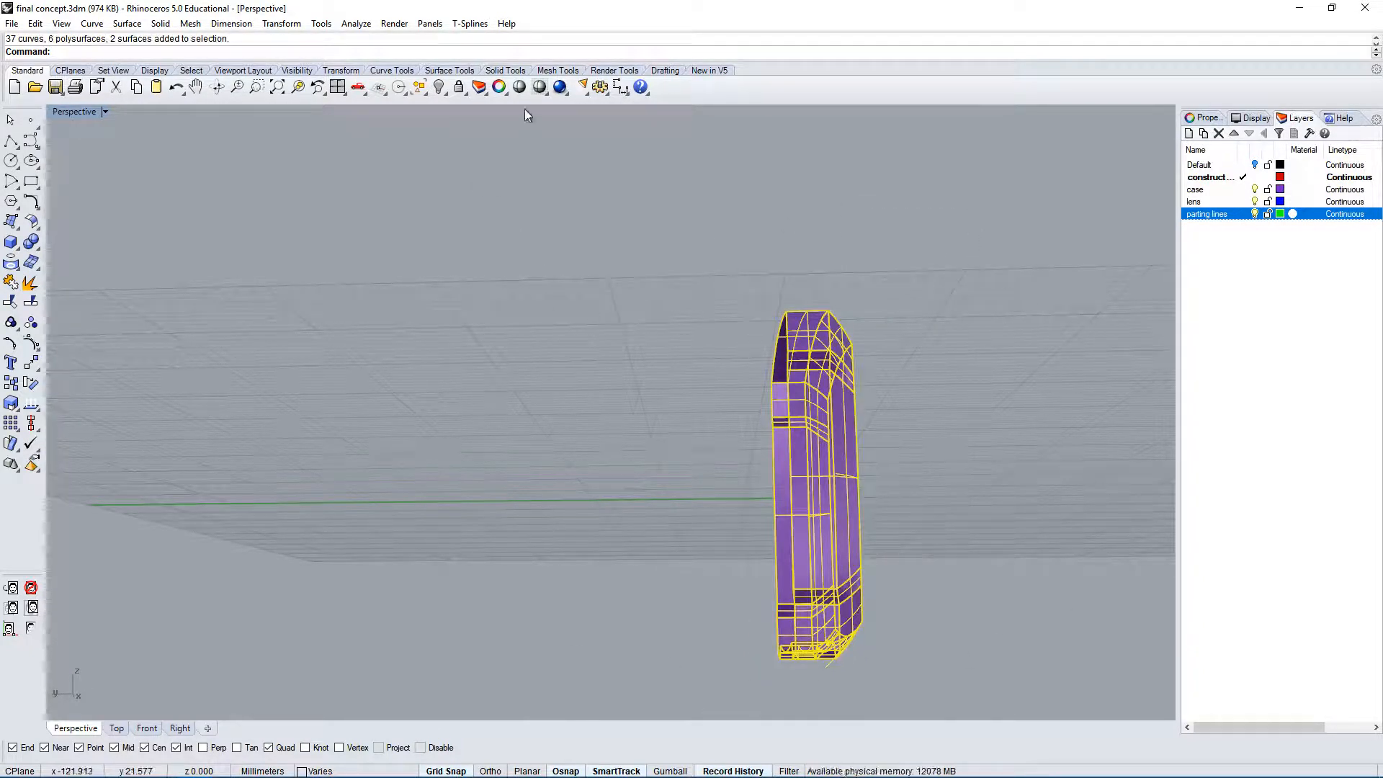
click(446, 95)
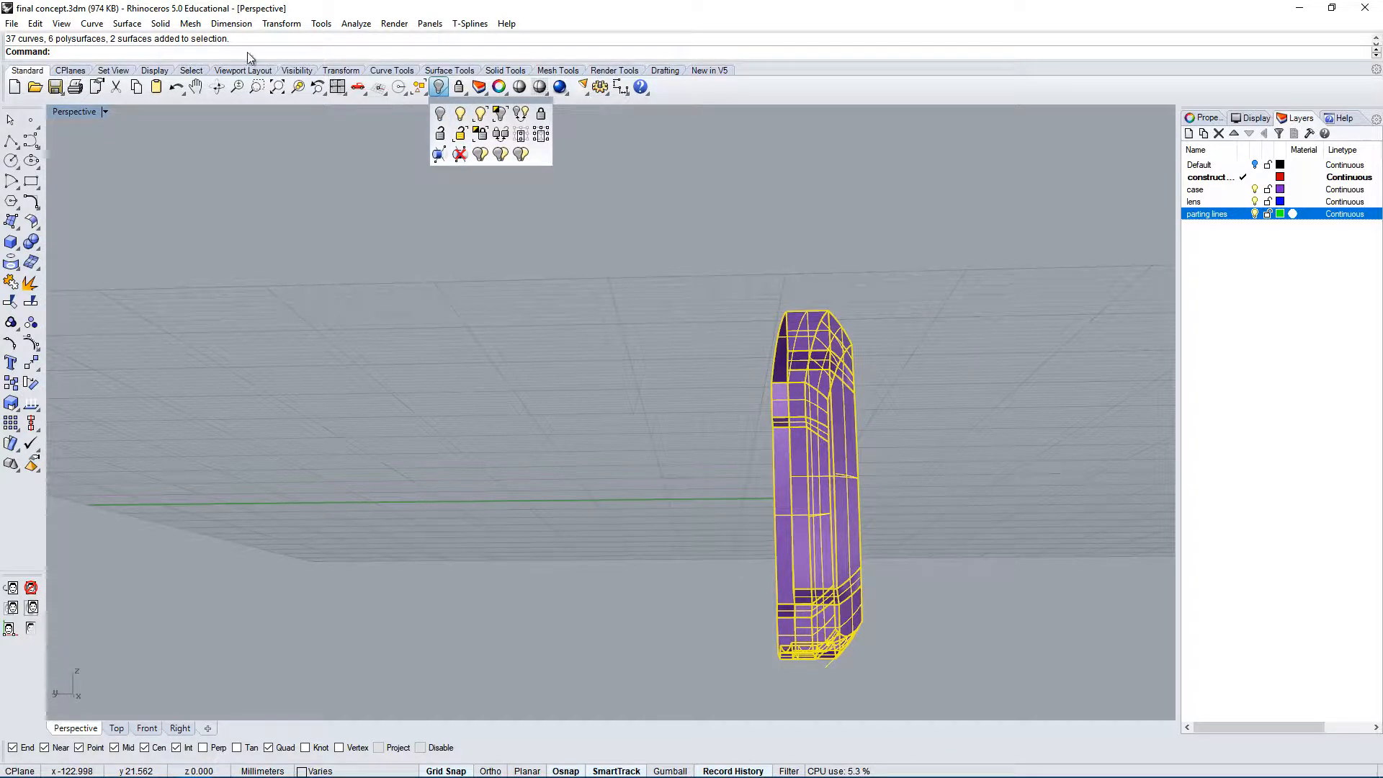
text(Show)
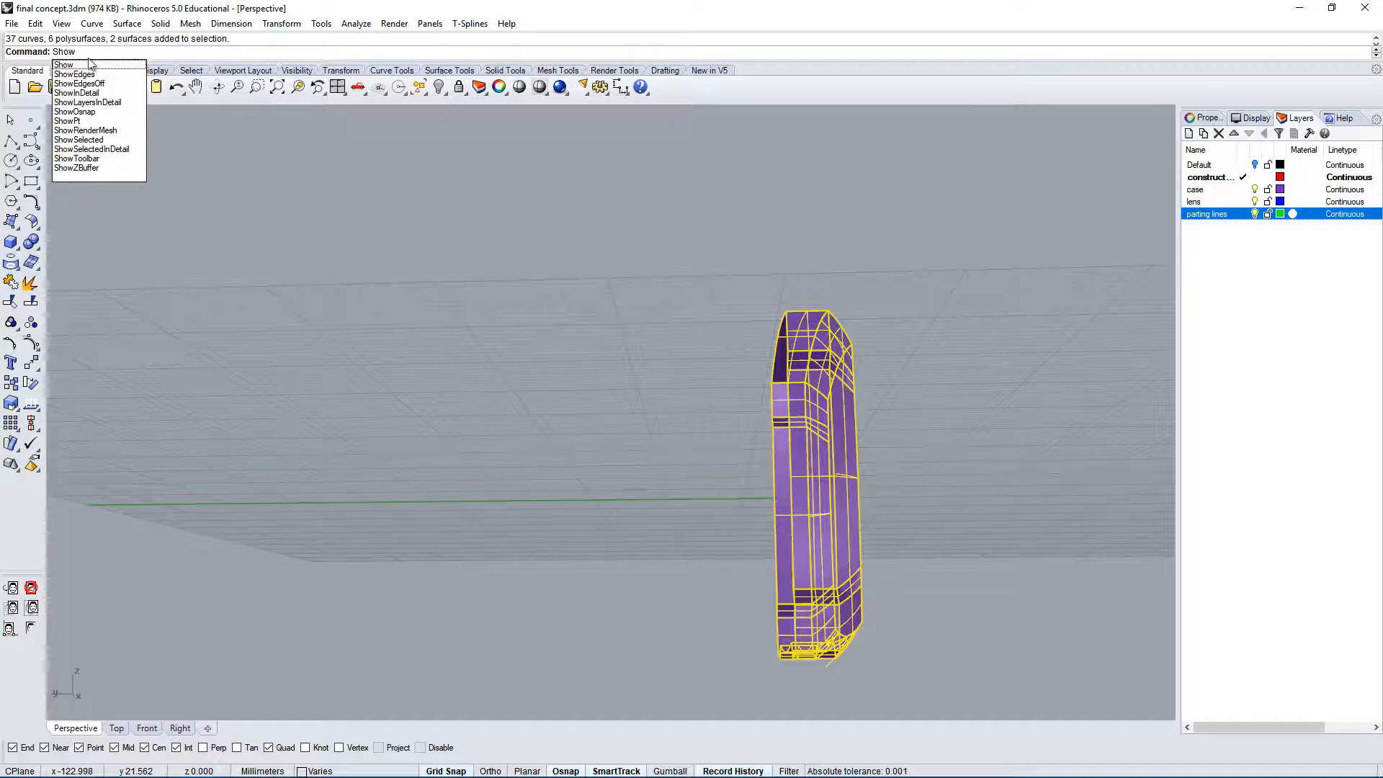
key(Return)
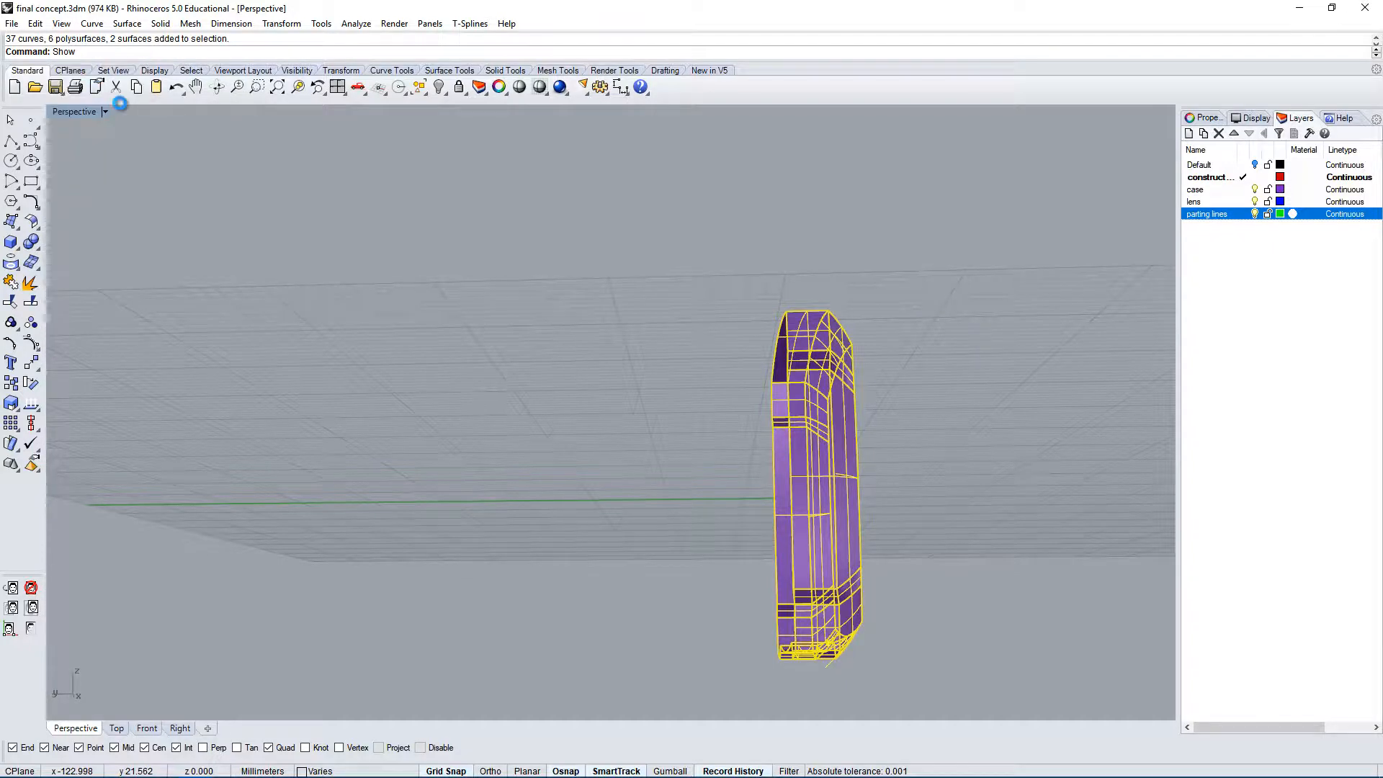
right_drag(1044, 345, 530, 493)
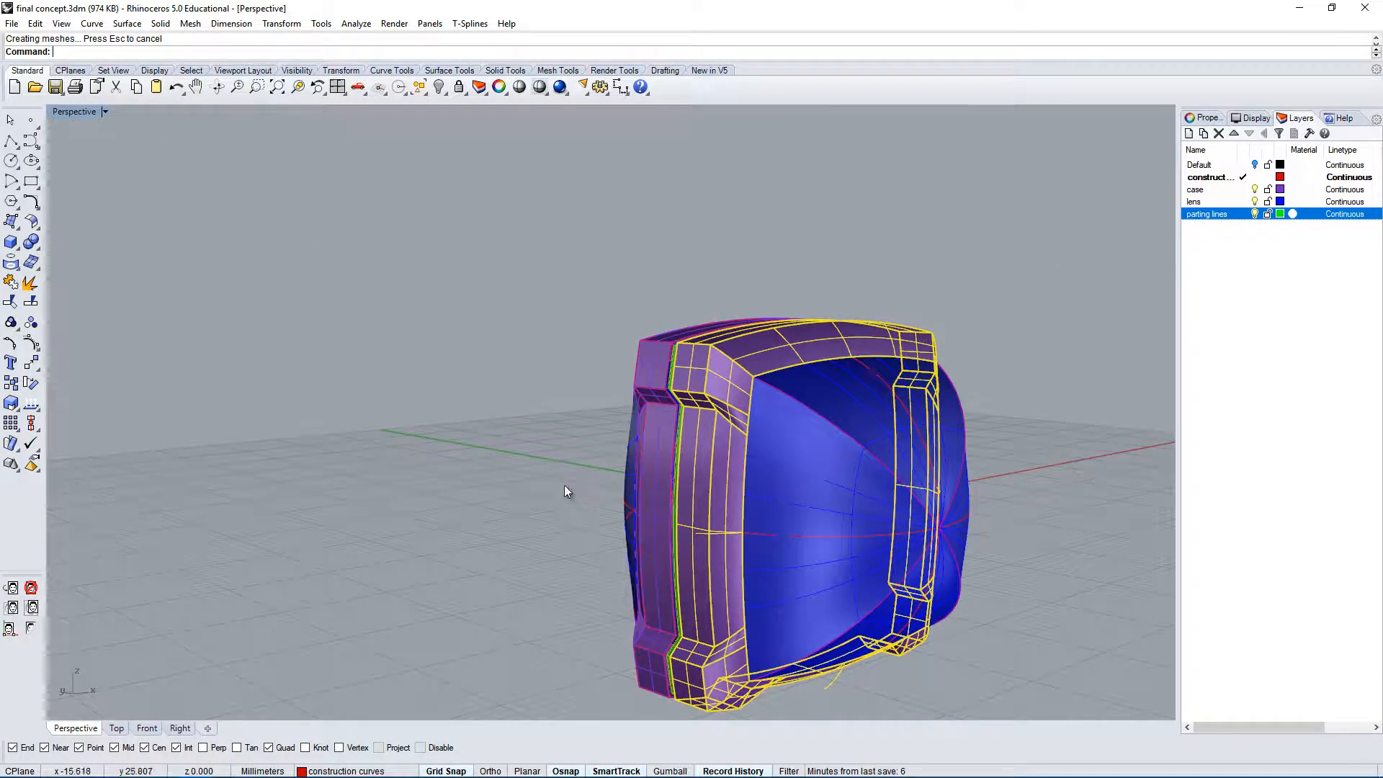
key(ctrl+z)
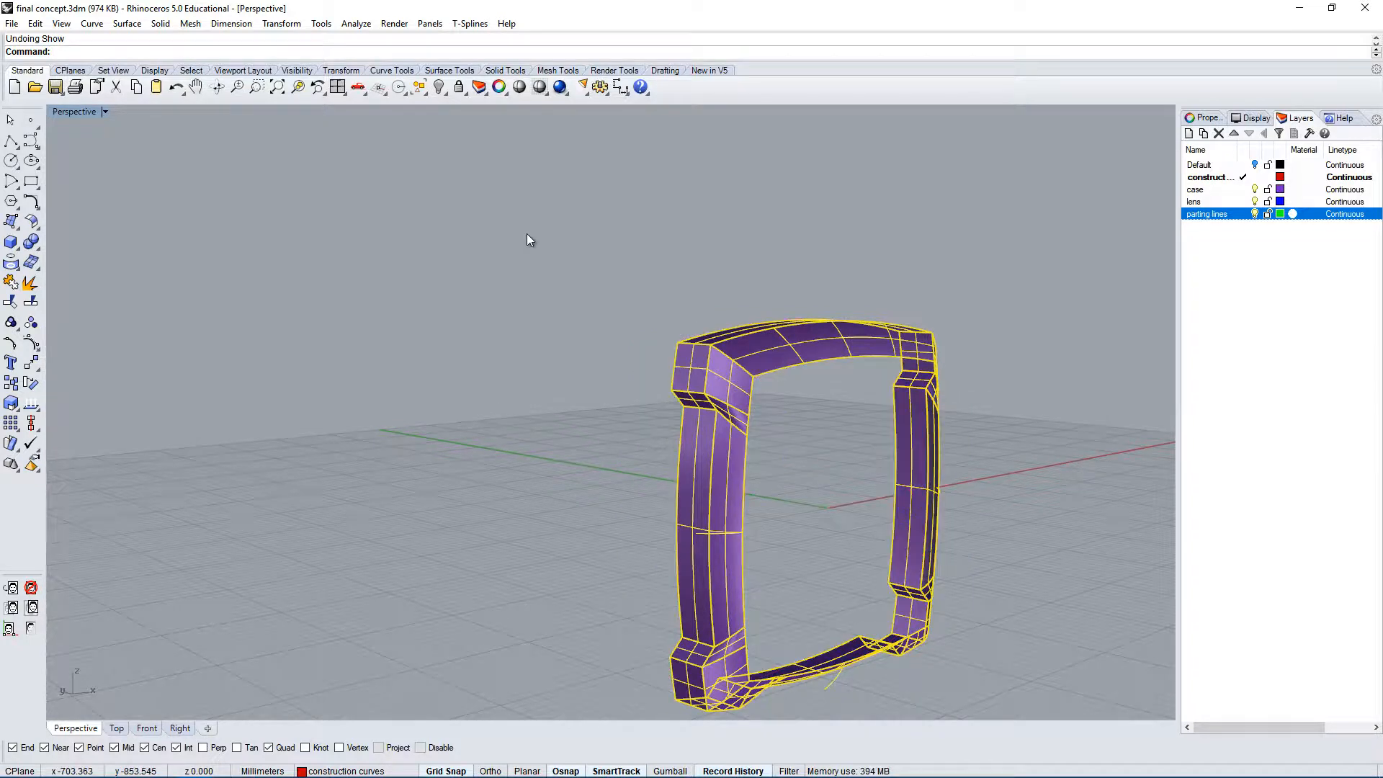
key(Escape)
Set the case layer's color to Black and clear the selection of the isolated case half.
right_drag(949, 365, 673, 356)
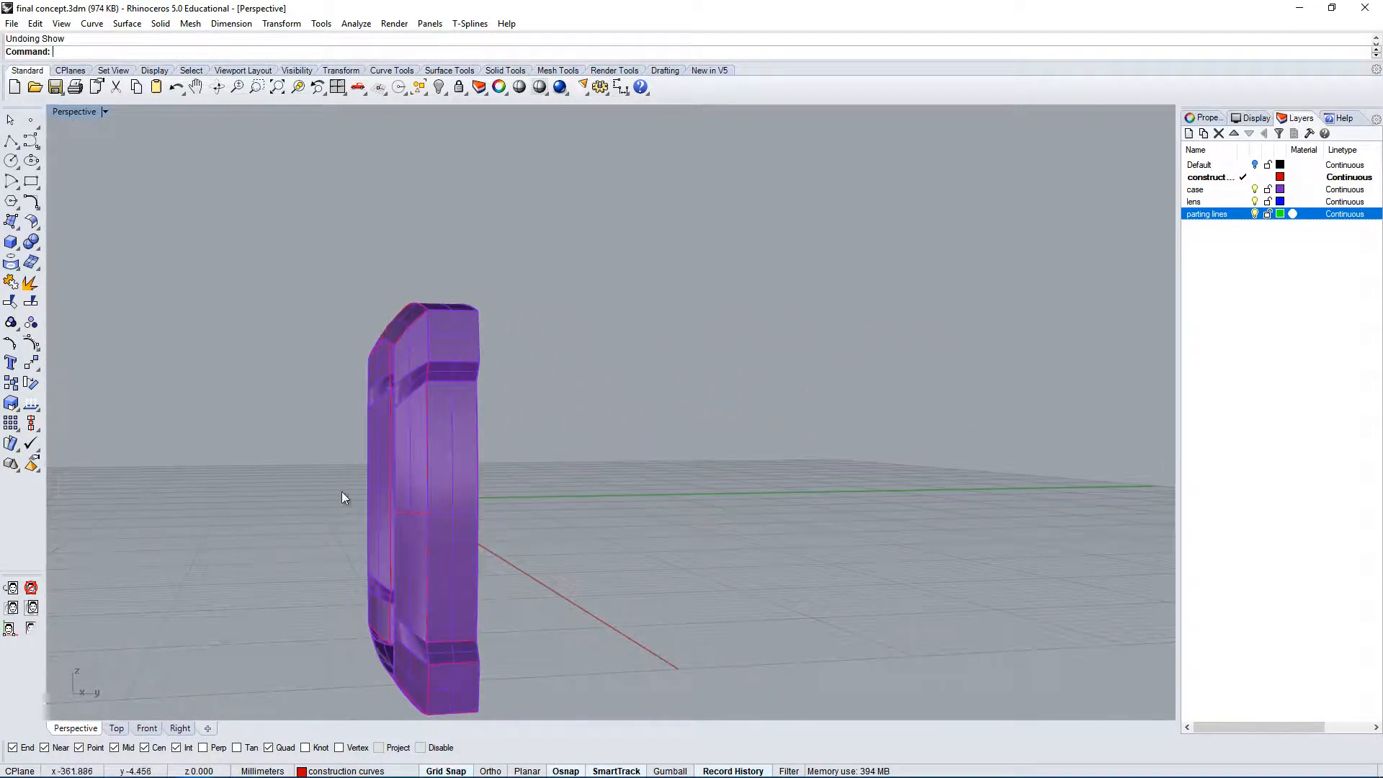
drag(243, 266, 670, 680)
right_drag(670, 681, 401, 475)
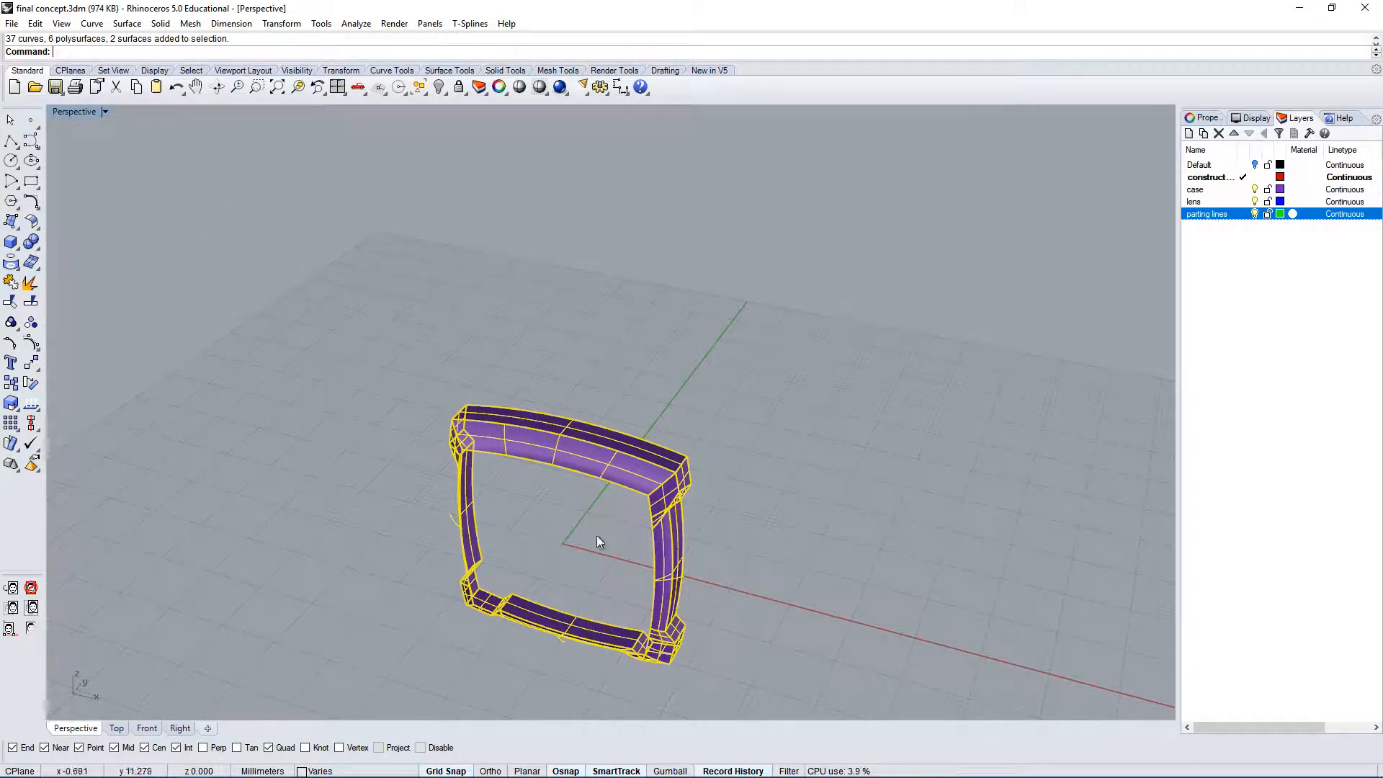
right_drag(612, 579, 624, 536)
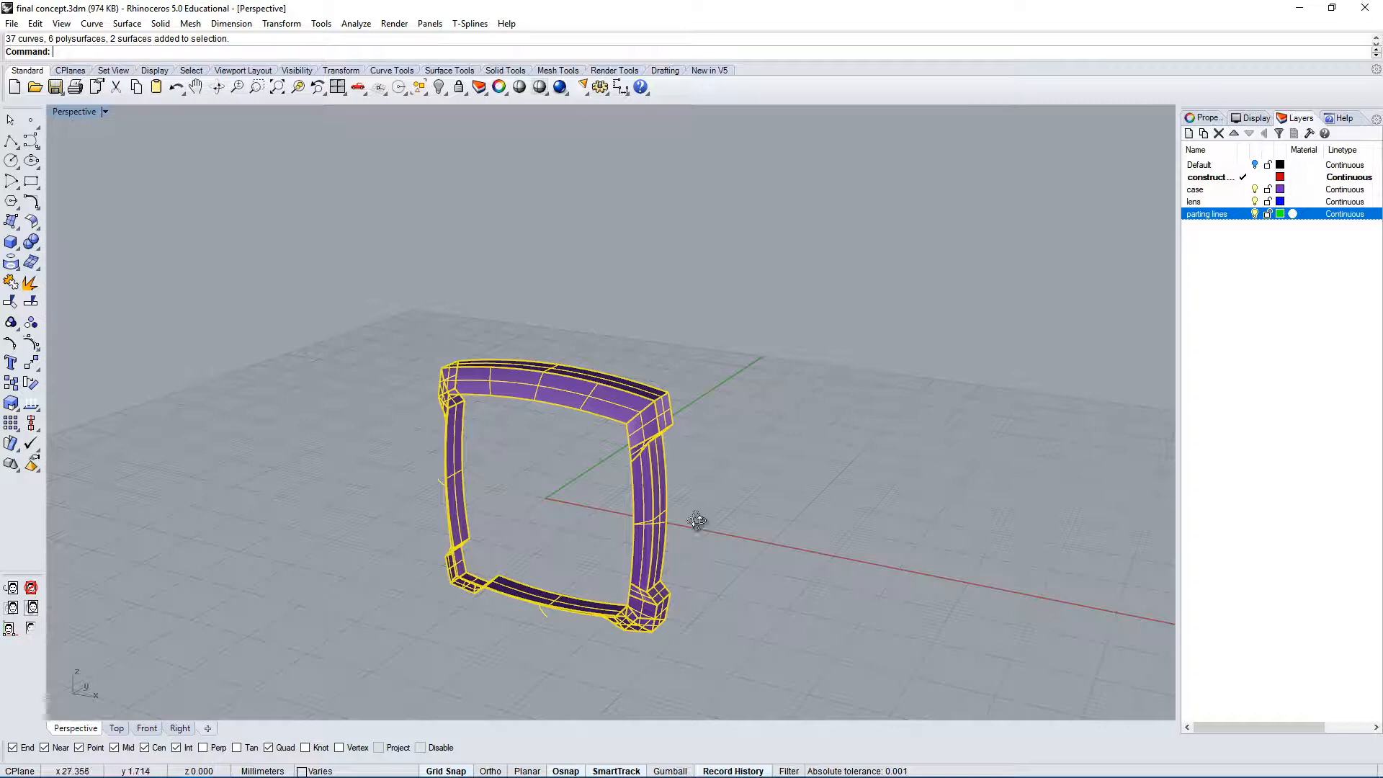
right_drag(697, 520, 490, 379)
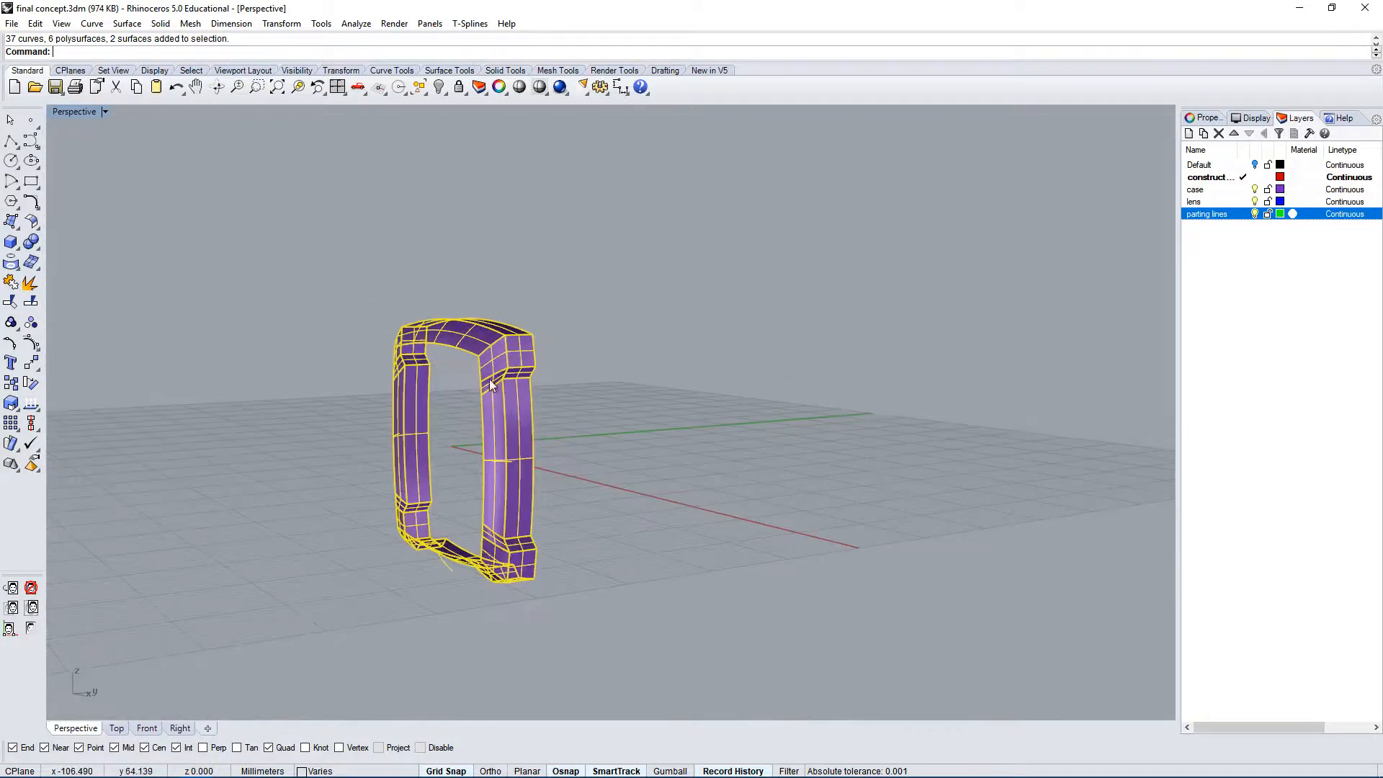
click(1281, 189)
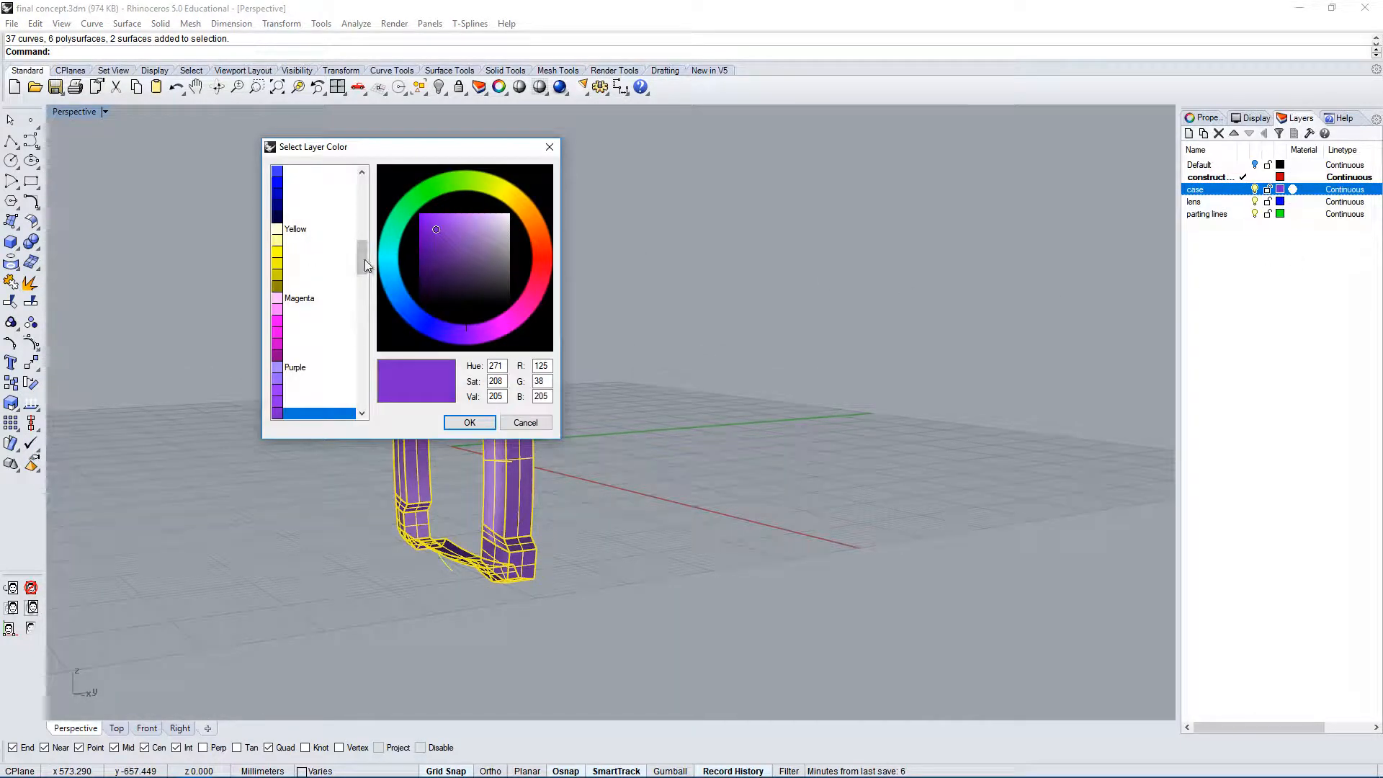
drag(365, 259, 362, 189)
click(293, 219)
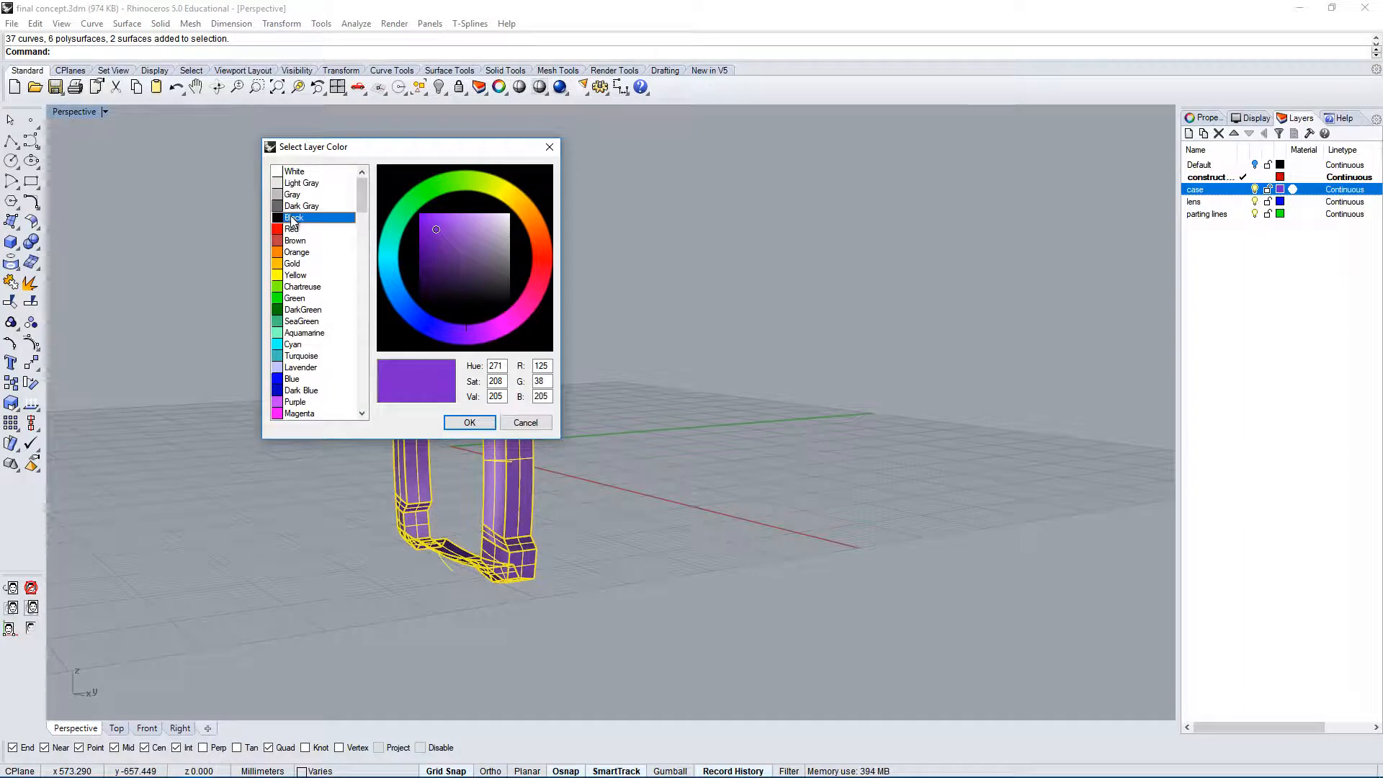
click(469, 422)
right_drag(818, 387, 463, 278)
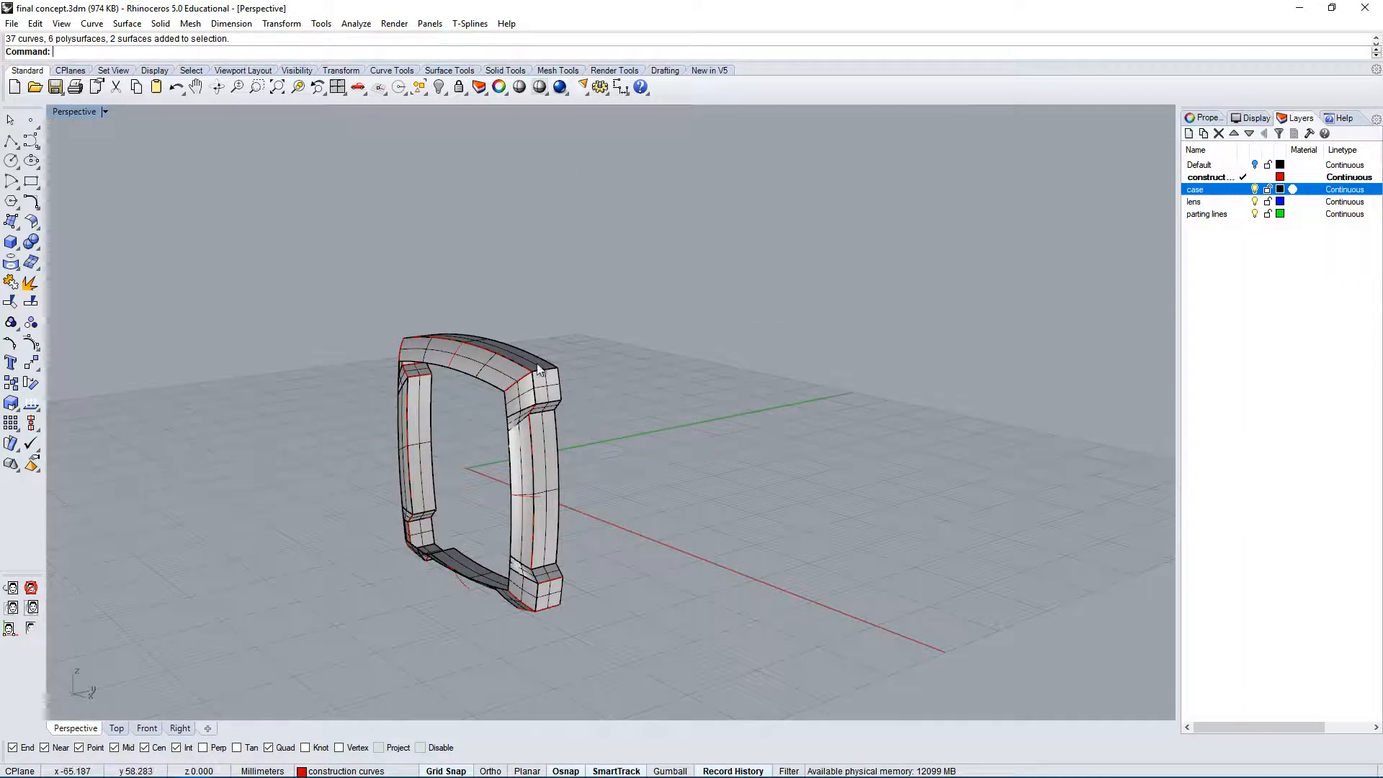
Make case the current layer and turn off the construction curves, lens and parting lines layers.
scroll(515, 477, up, 4)
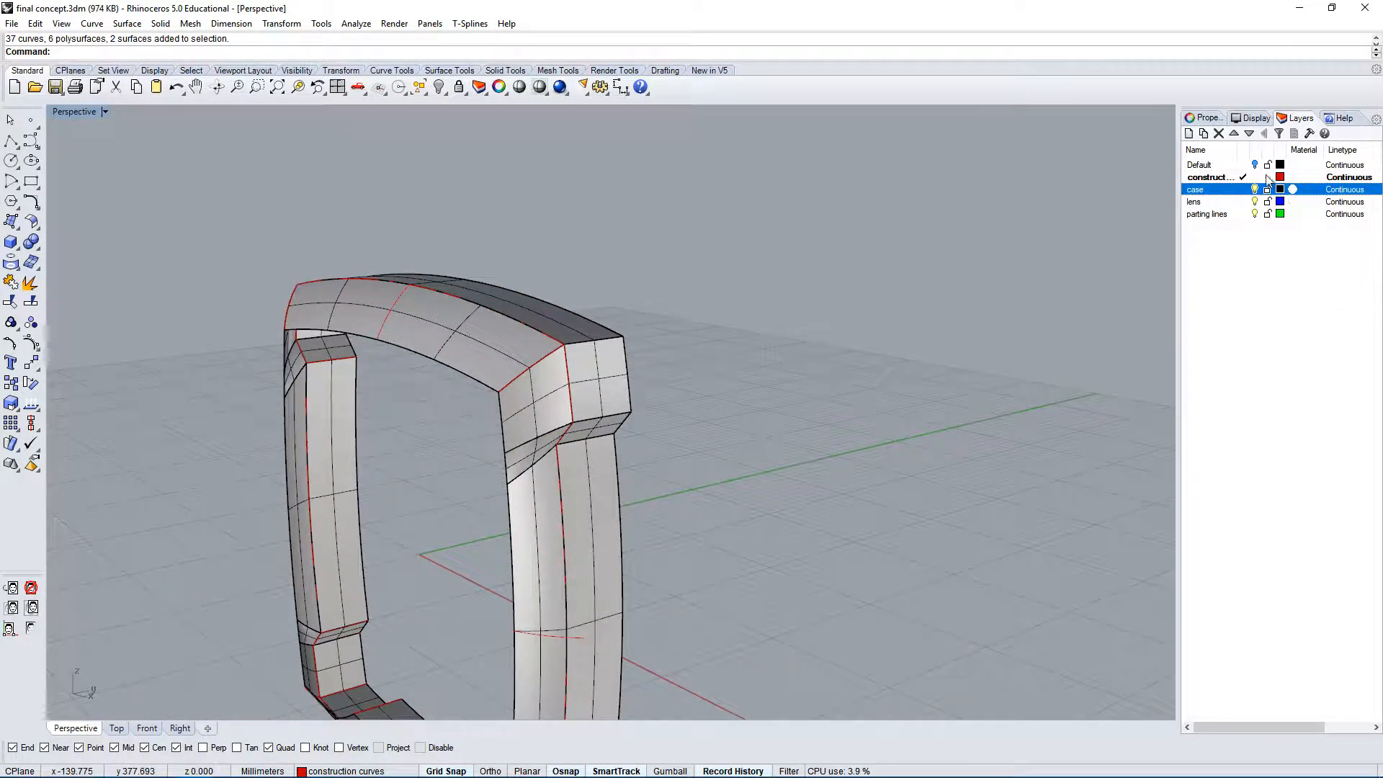
right_drag(564, 392, 591, 461)
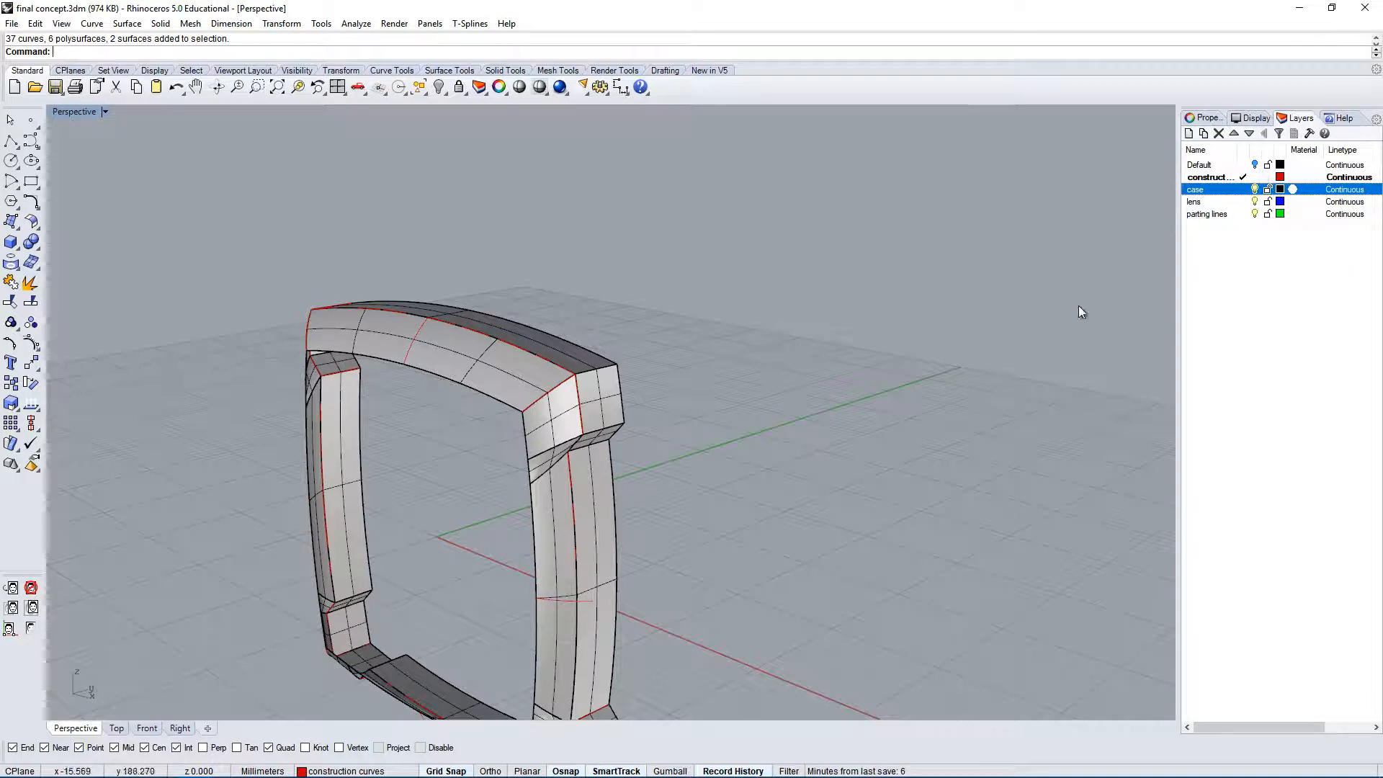
click(1245, 190)
click(1256, 178)
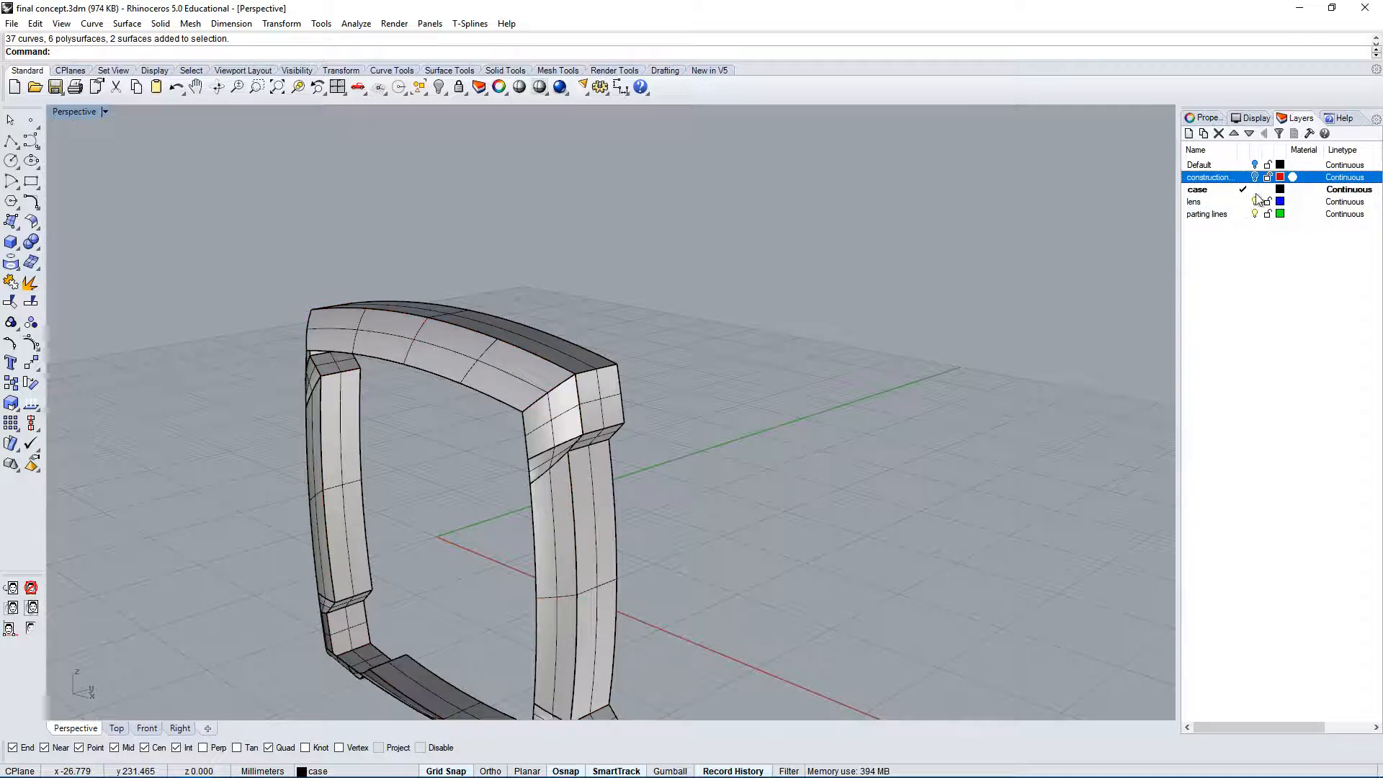
click(1255, 201)
click(1255, 214)
Explode all polysurfaces of the isolated case half into separate surfaces.
right_drag(719, 345, 513, 336)
scroll(577, 333, down, 5)
click(557, 373)
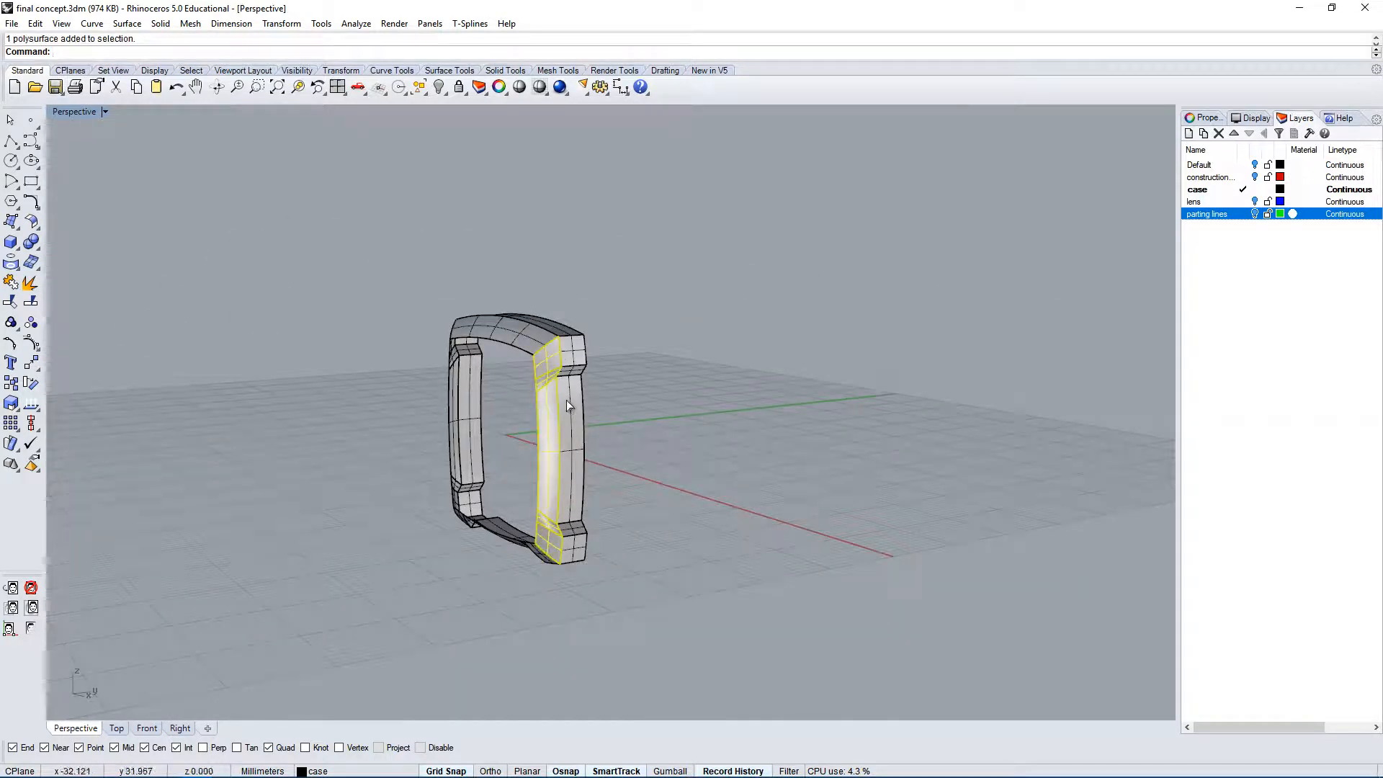
key(Escape)
click(555, 395)
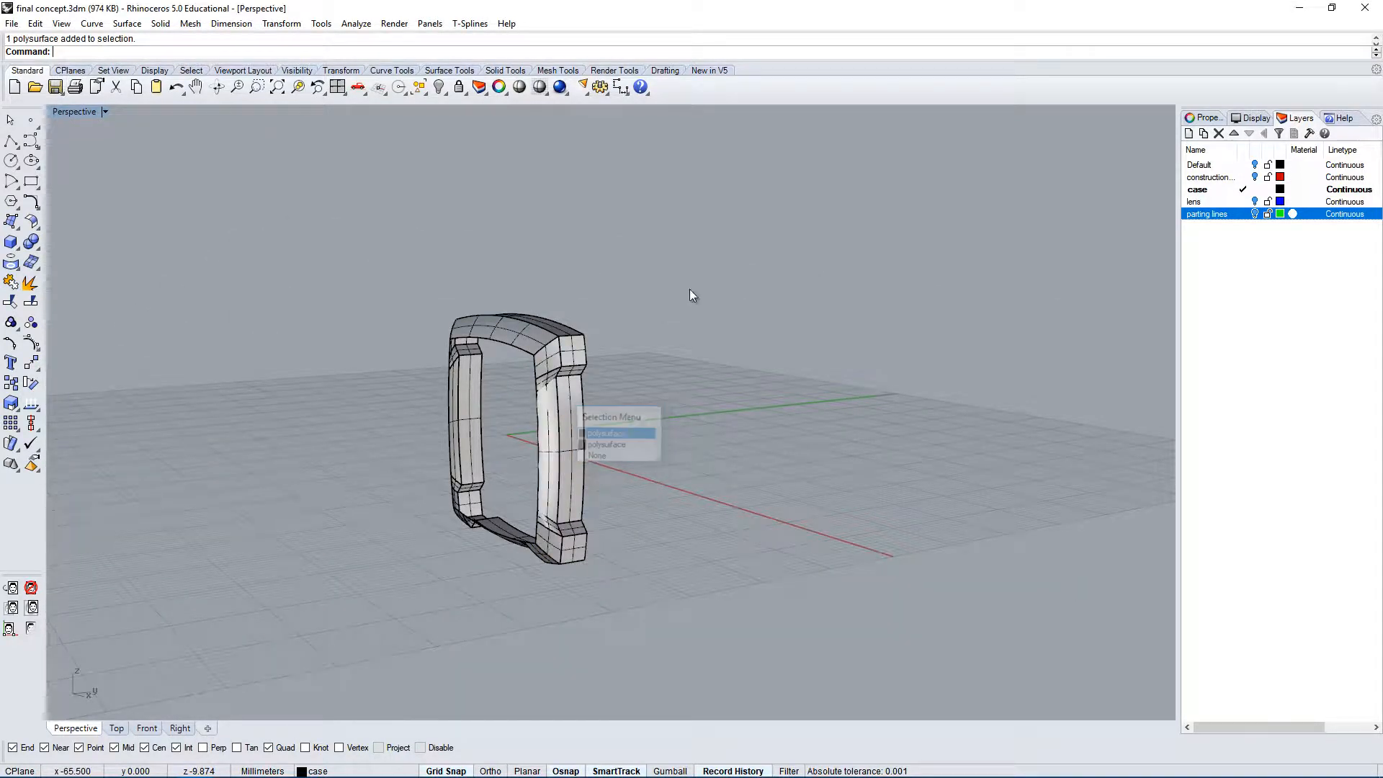
drag(689, 289, 258, 624)
click(30, 284)
click(223, 404)
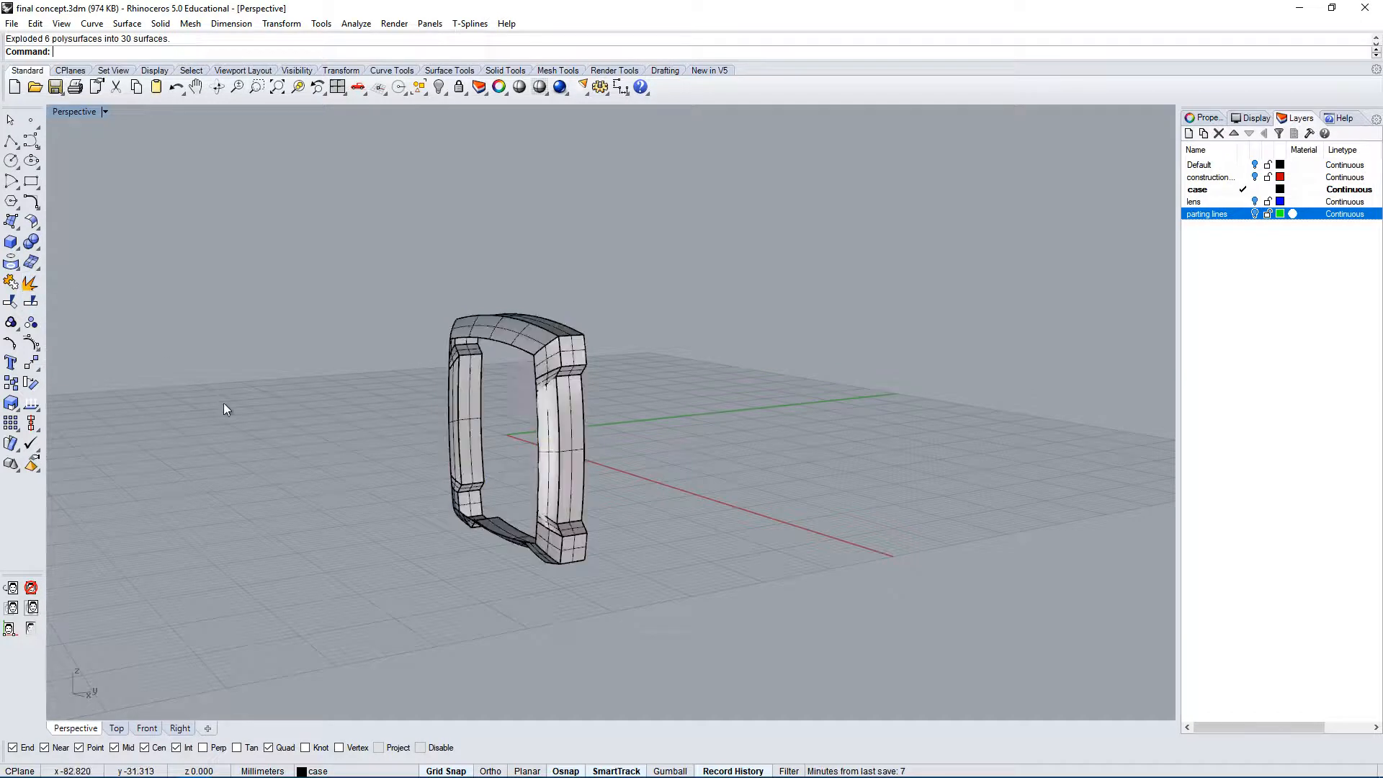
Turn on the control points of the front bevel surface along the top edge of the case half.
click(551, 433)
click(544, 363)
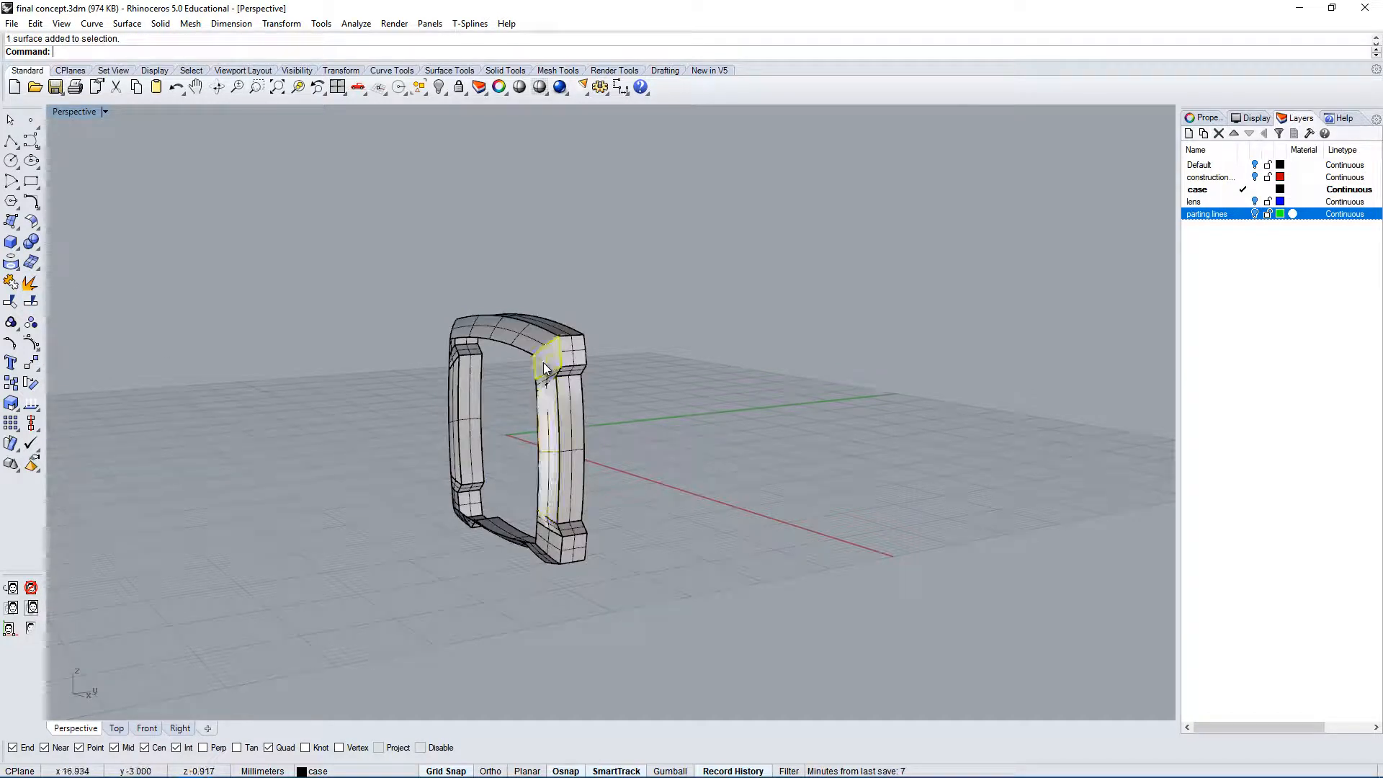
click(506, 327)
right_drag(508, 421, 535, 357)
right_drag(414, 510, 786, 429)
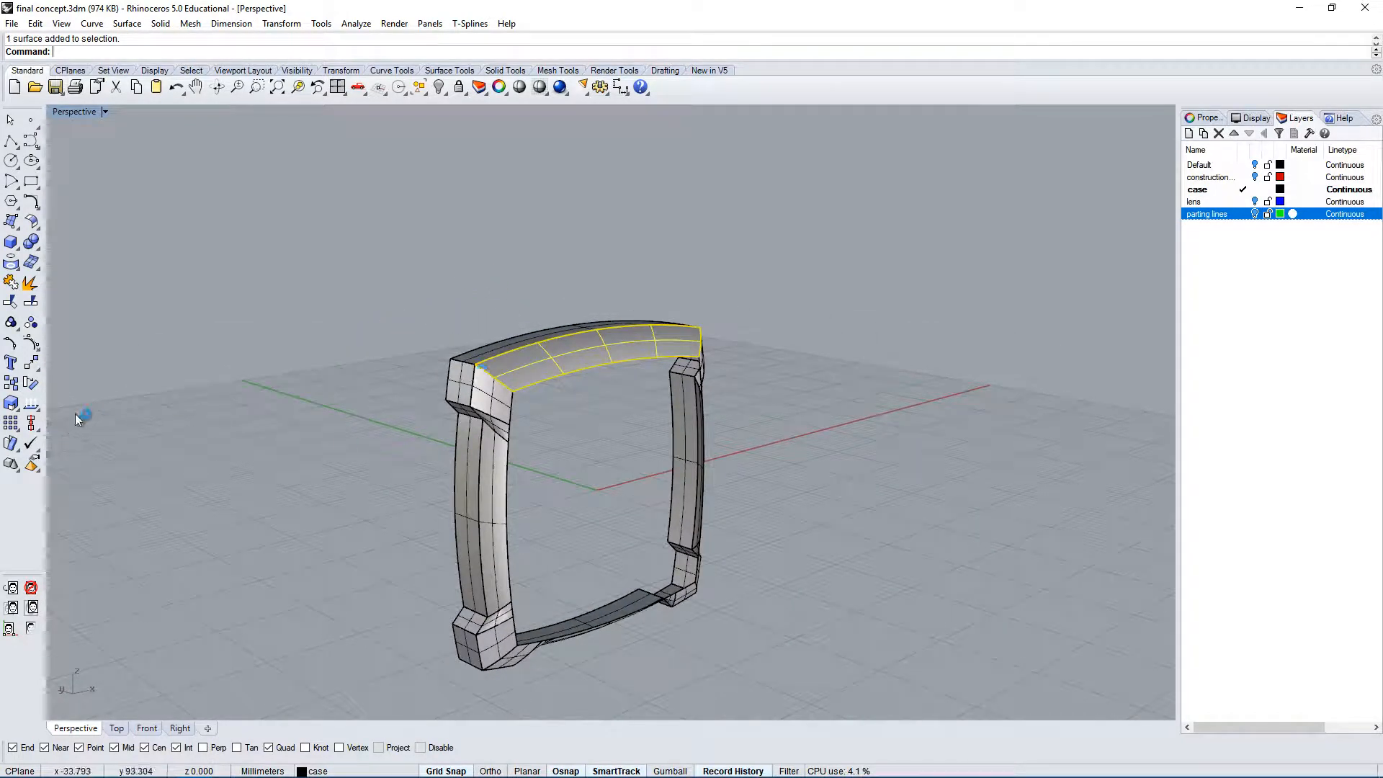
click(32, 345)
scroll(628, 322, up, 5)
right_drag(653, 361, 787, 357)
right_drag(865, 308, 854, 326)
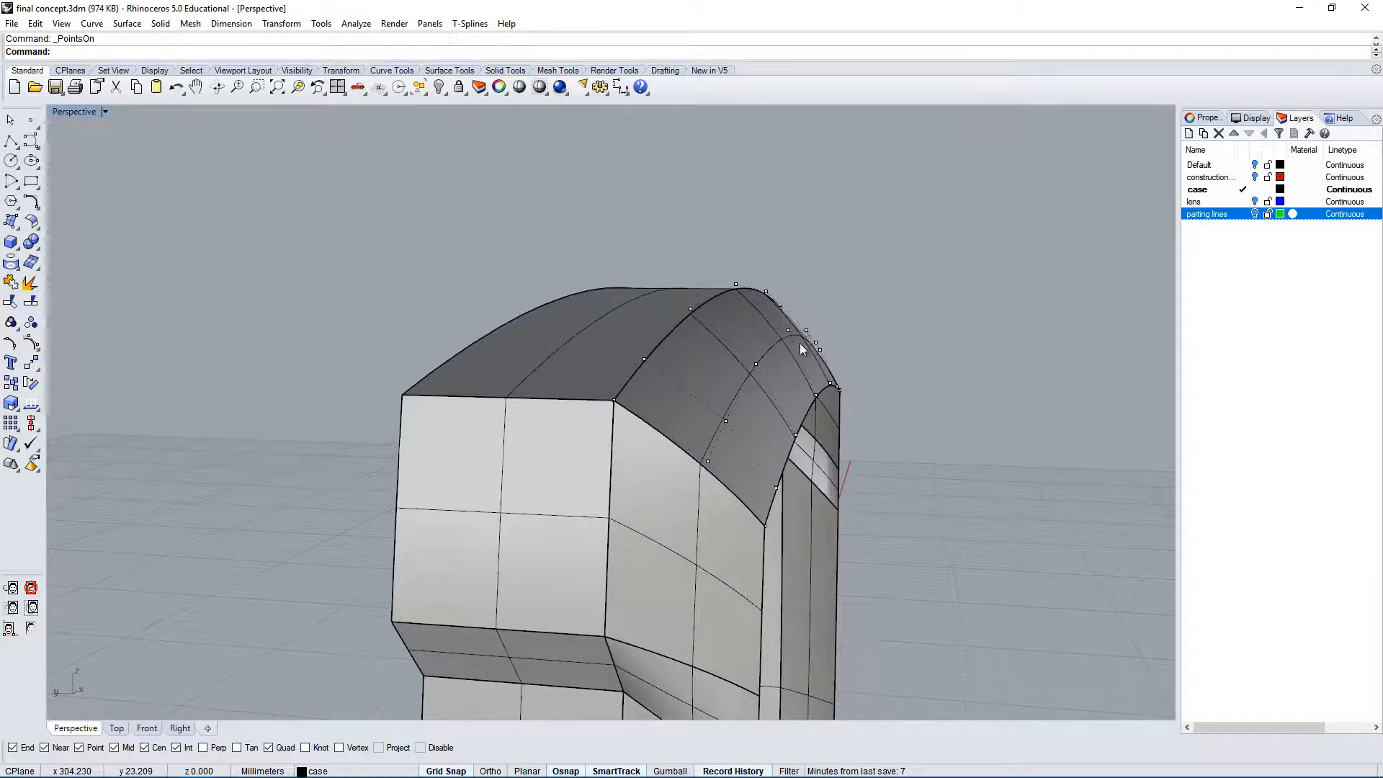
Select one control point in the middle row of the top bevel and restore the four-viewport layout.
click(807, 330)
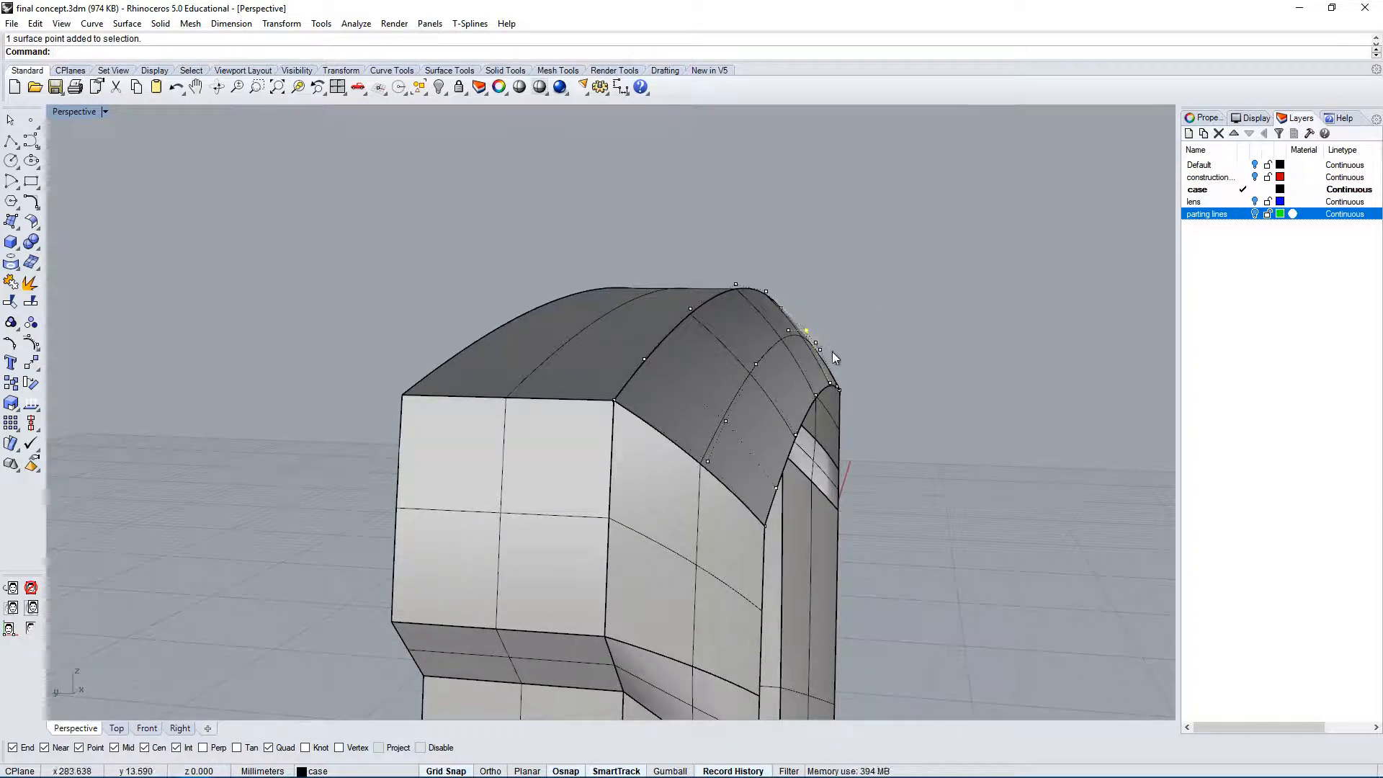
right_drag(868, 321, 814, 350)
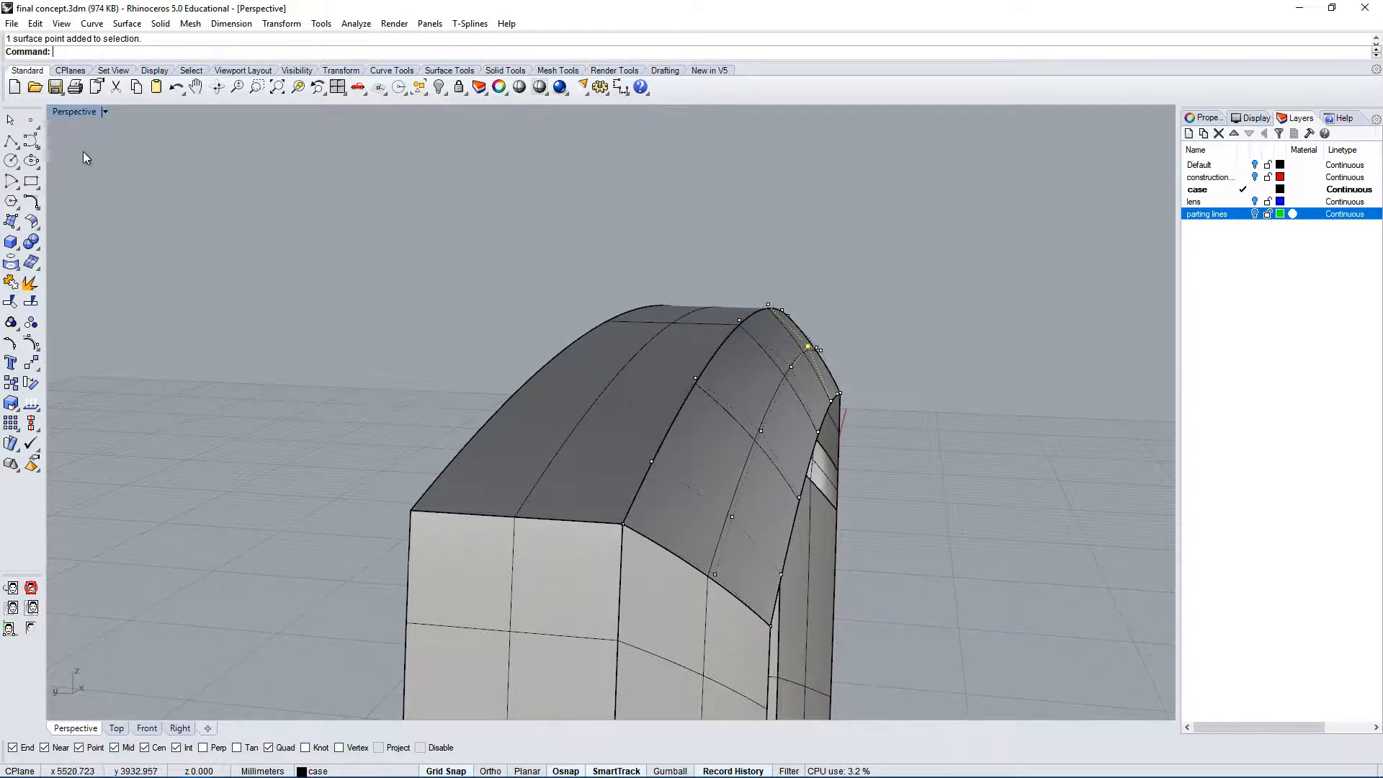
double_click(64, 113)
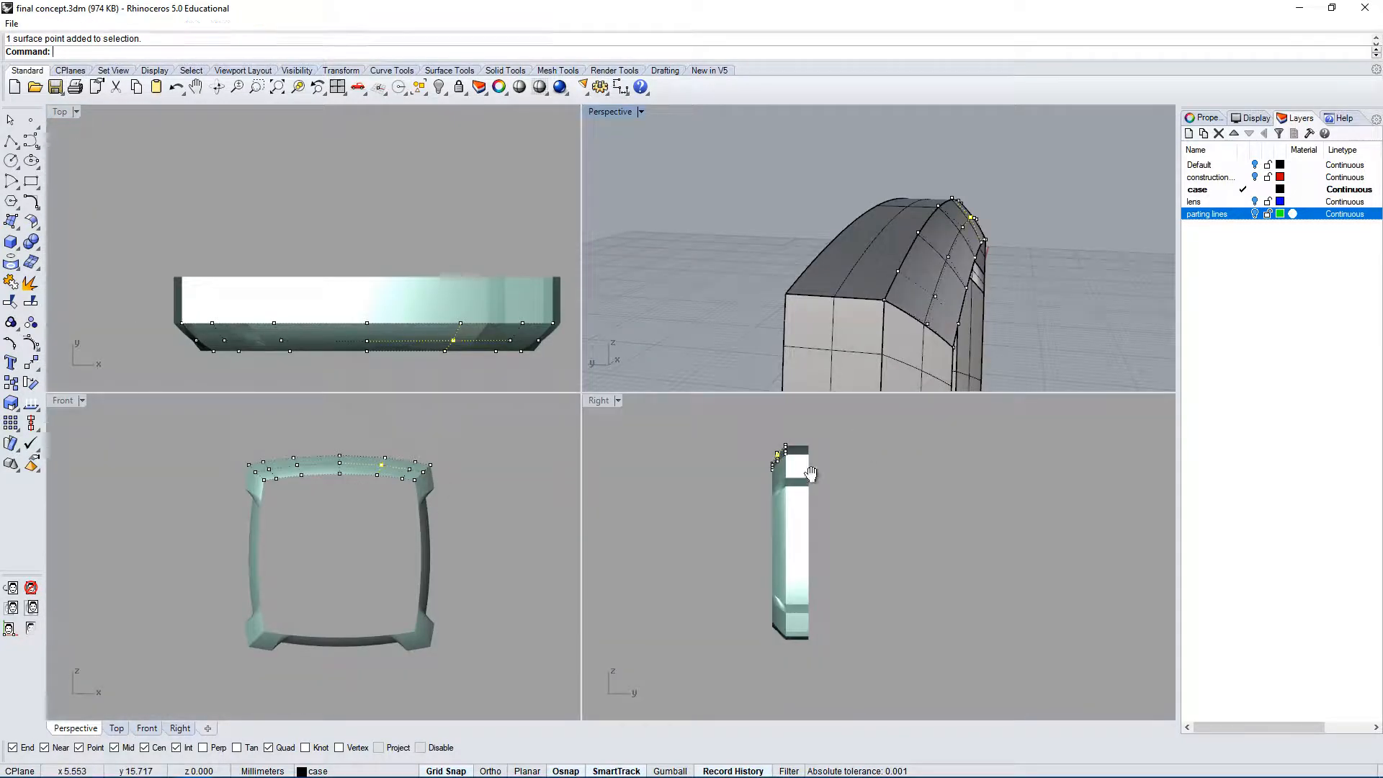
scroll(781, 460, up, 5)
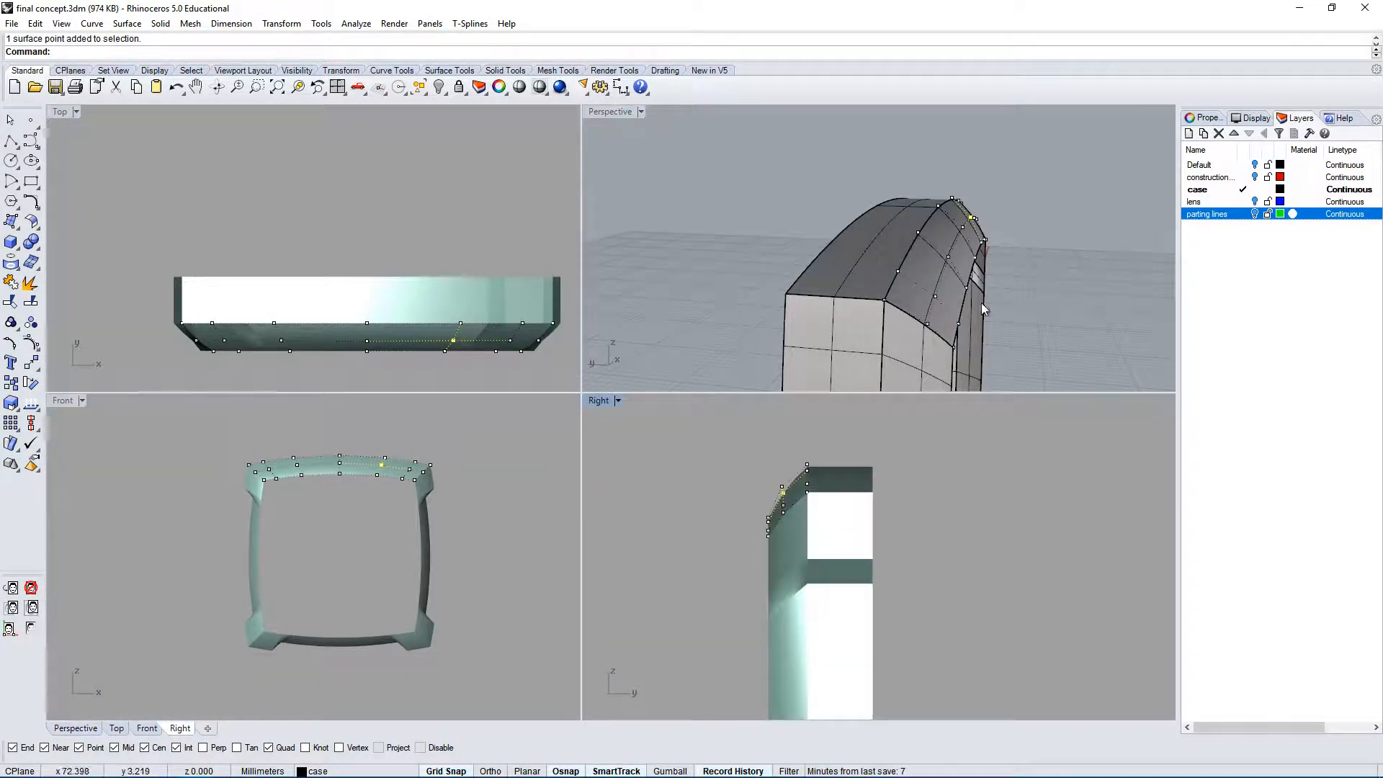
Try to move the top bevel's middle row of control points outward in the Right view, and undo the move.
drag(773, 461, 794, 525)
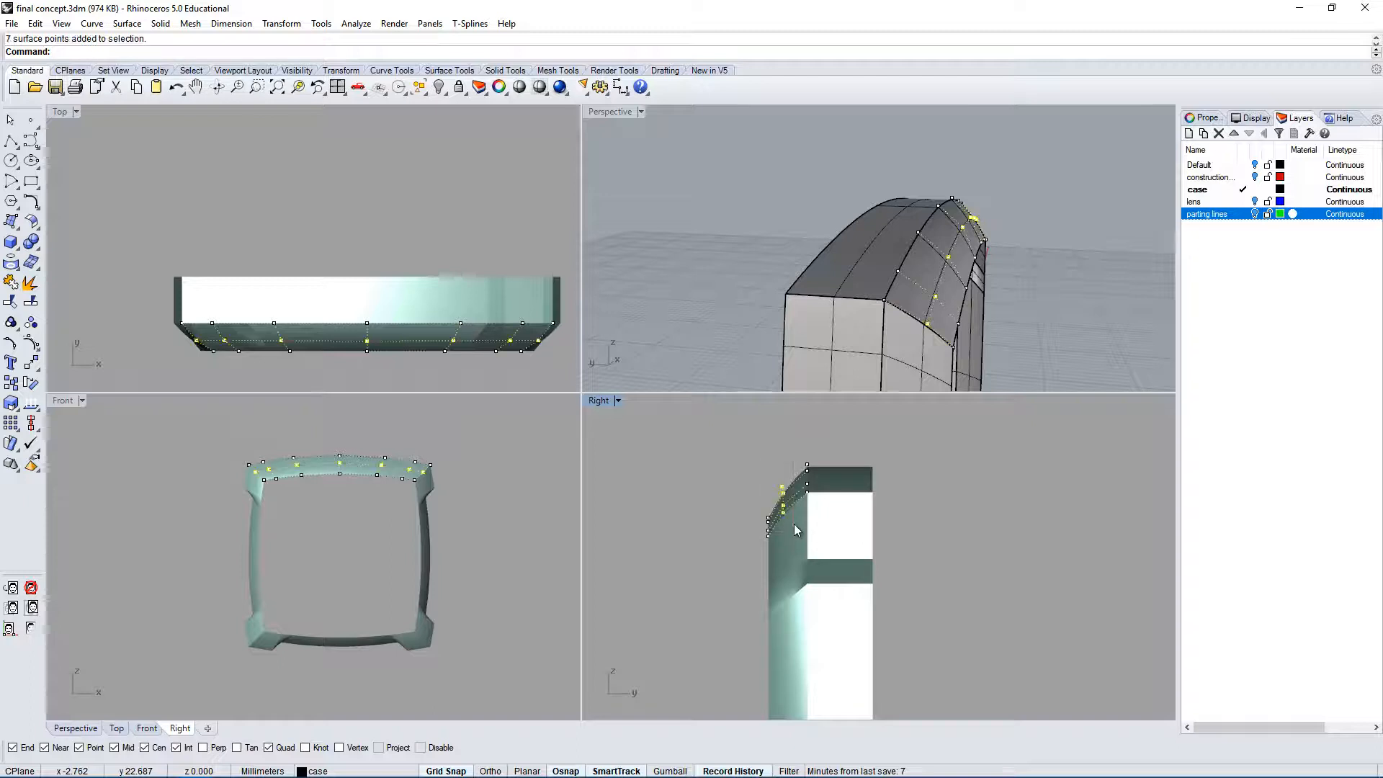
right_drag(825, 536, 807, 531)
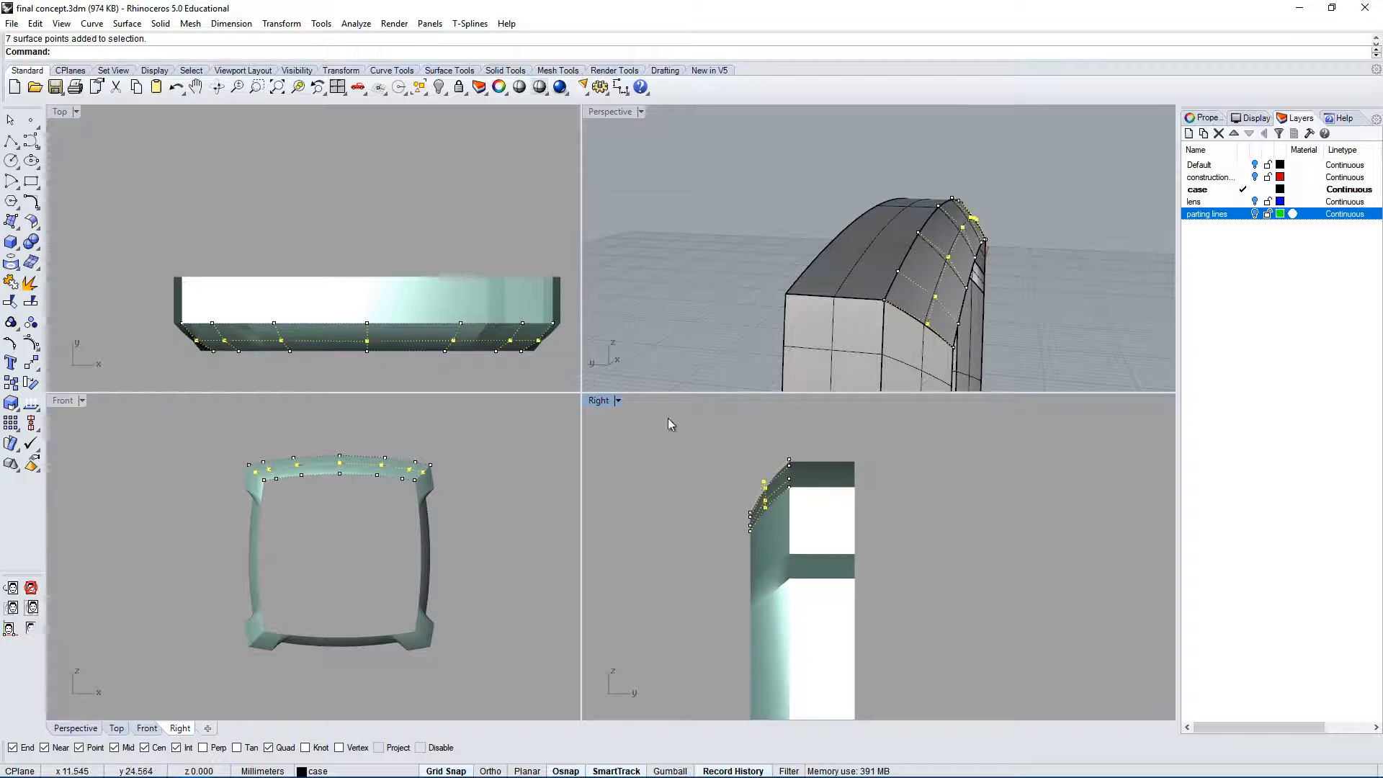
text(m)
key(Return)
scroll(742, 445, up, 2)
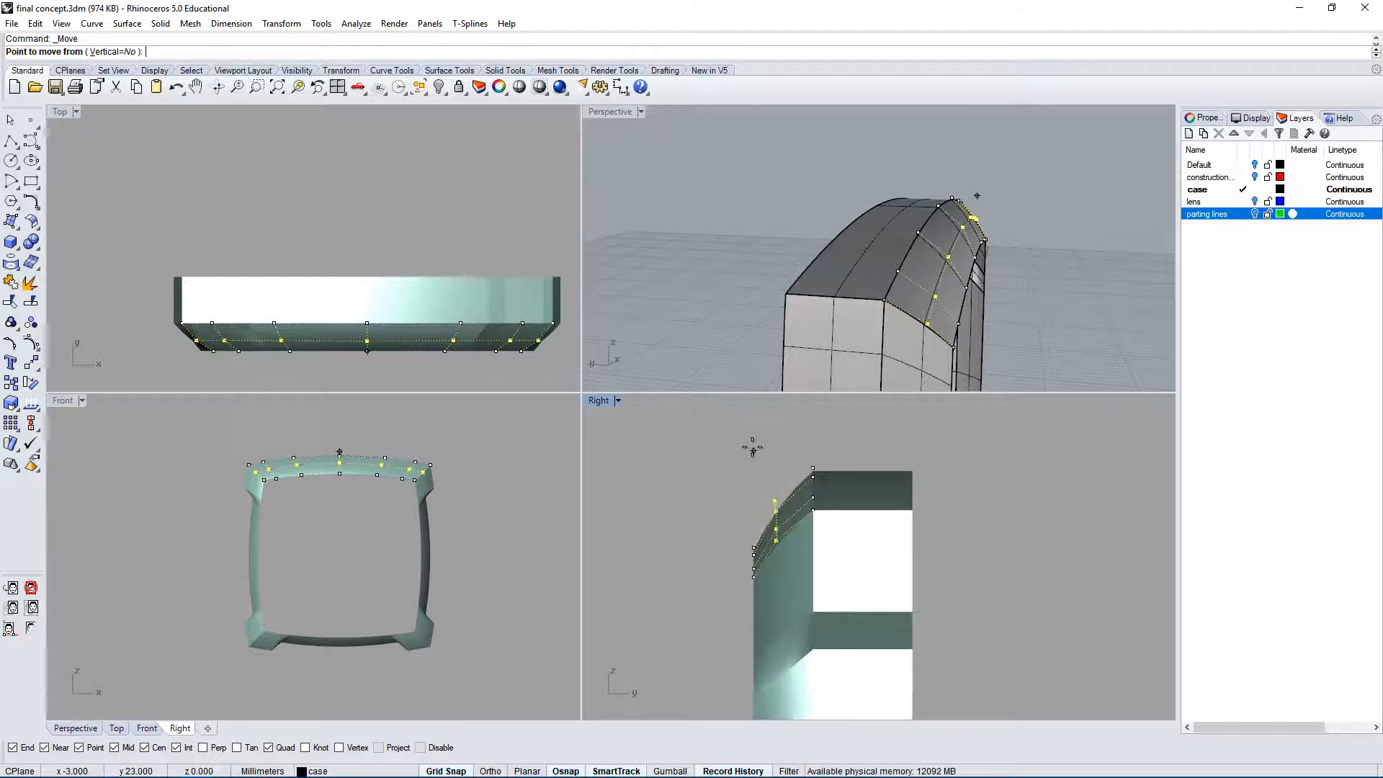
click(762, 448)
click(742, 447)
right_drag(1052, 268, 979, 258)
key(ctrl+z)
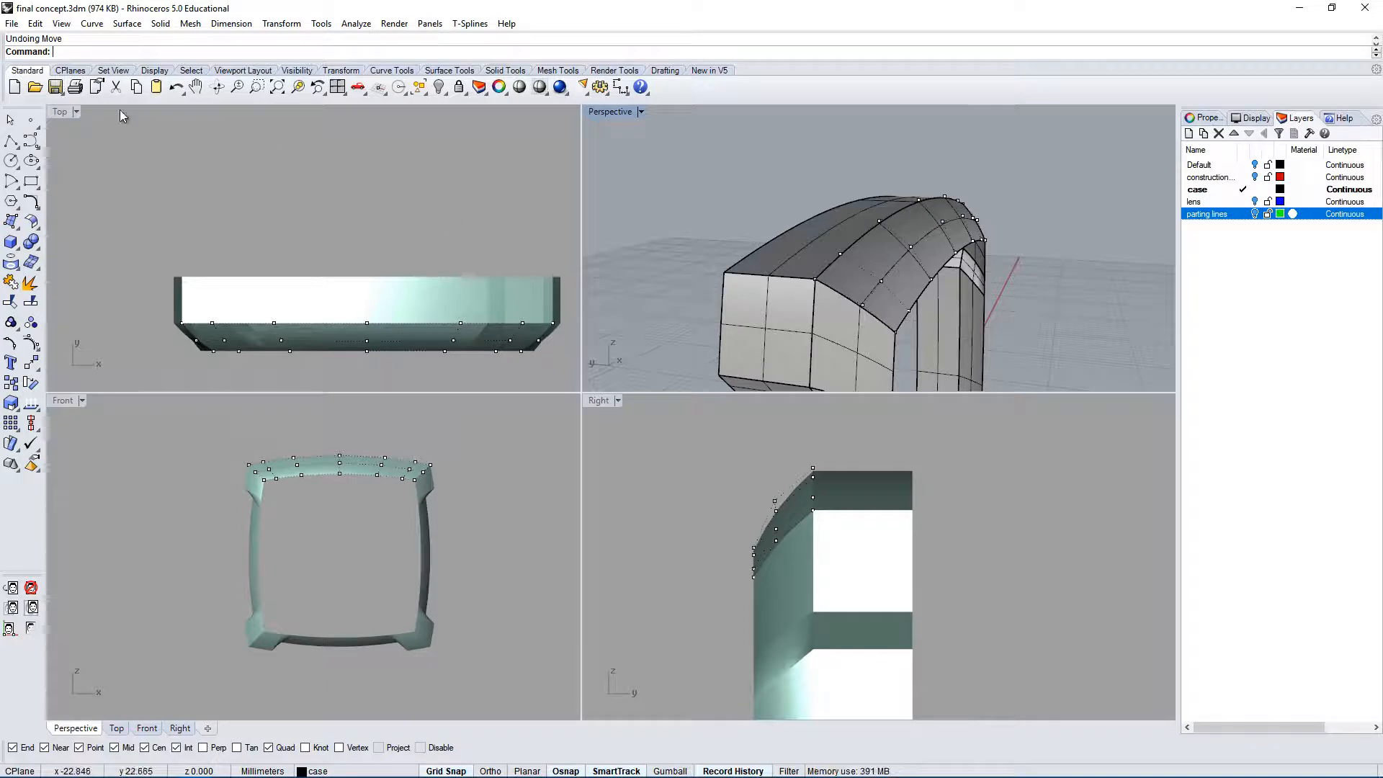
Set the Top, Front and Right viewports to Wireframe display and maximize the Perspective viewport.
click(59, 112)
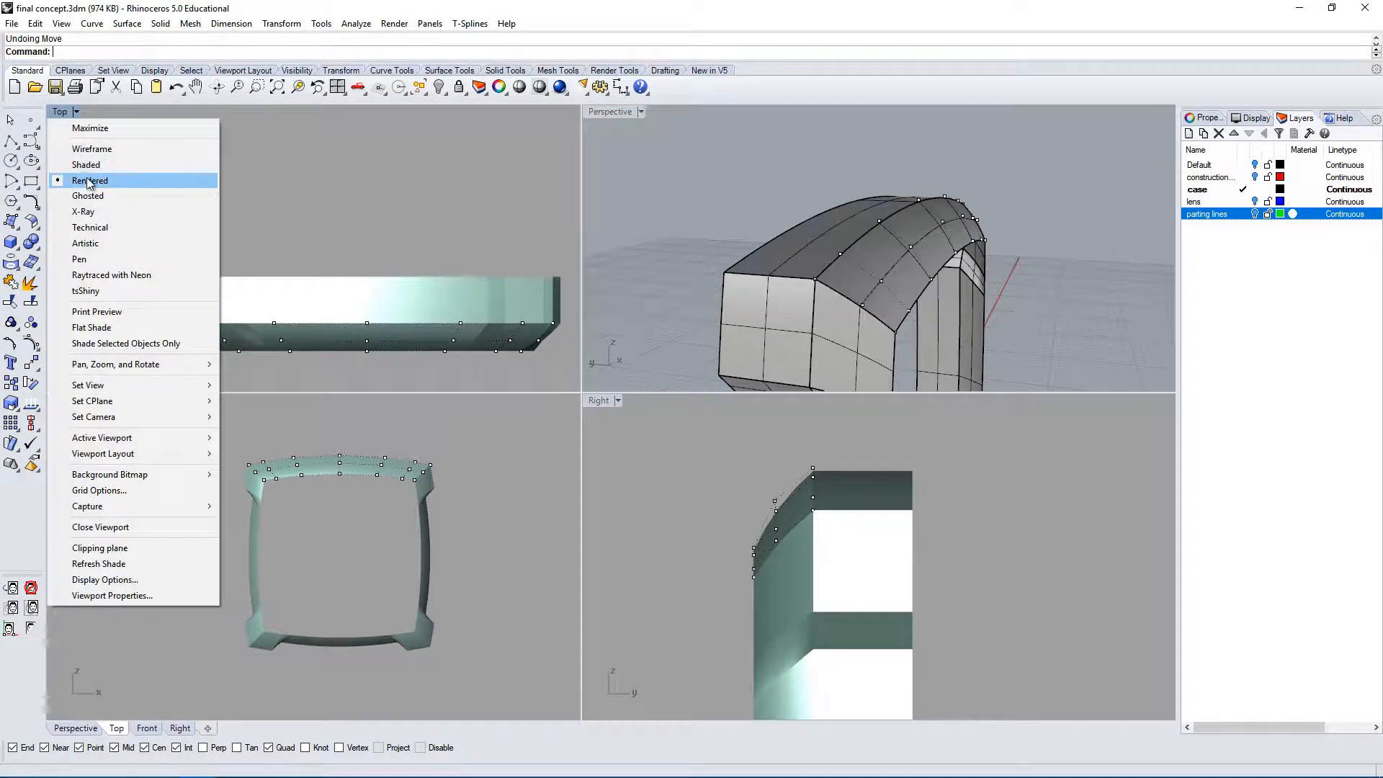
click(92, 148)
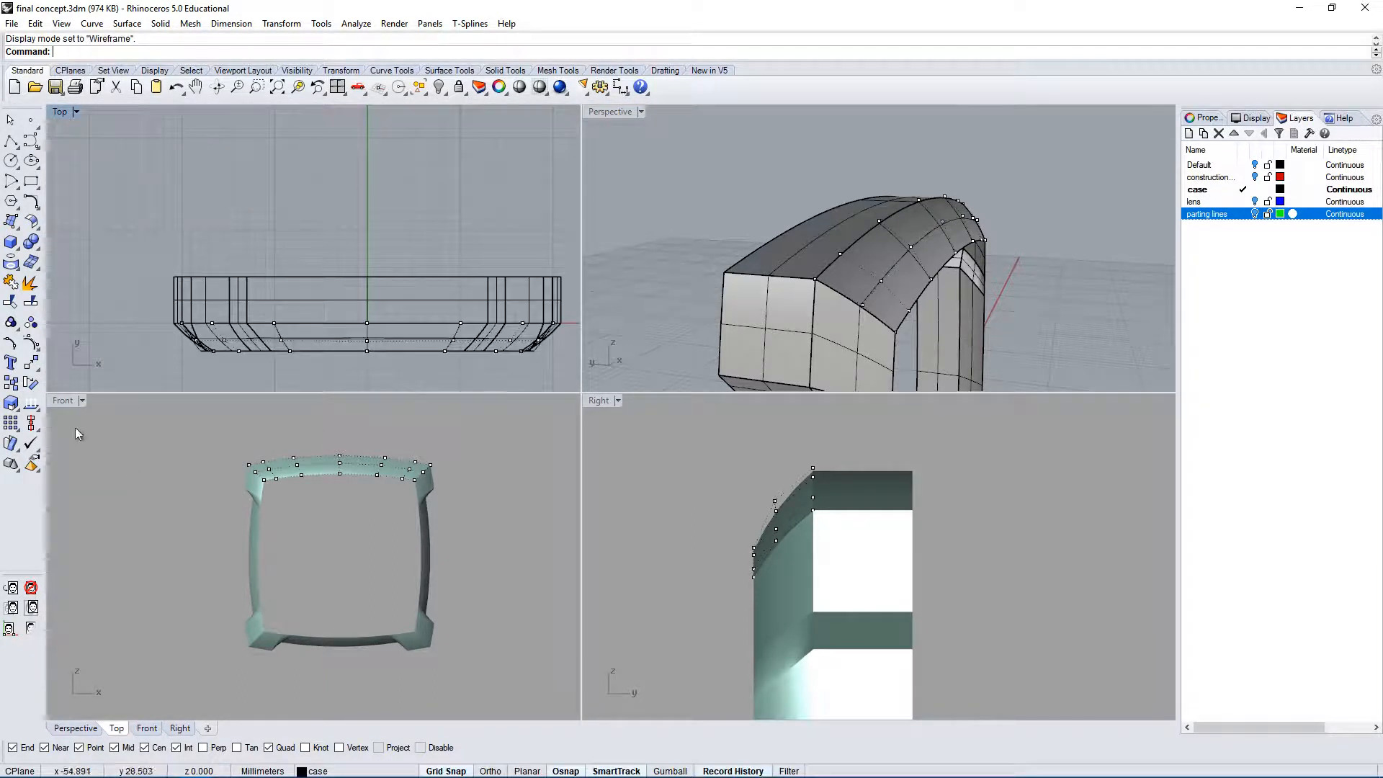
click(59, 400)
click(131, 320)
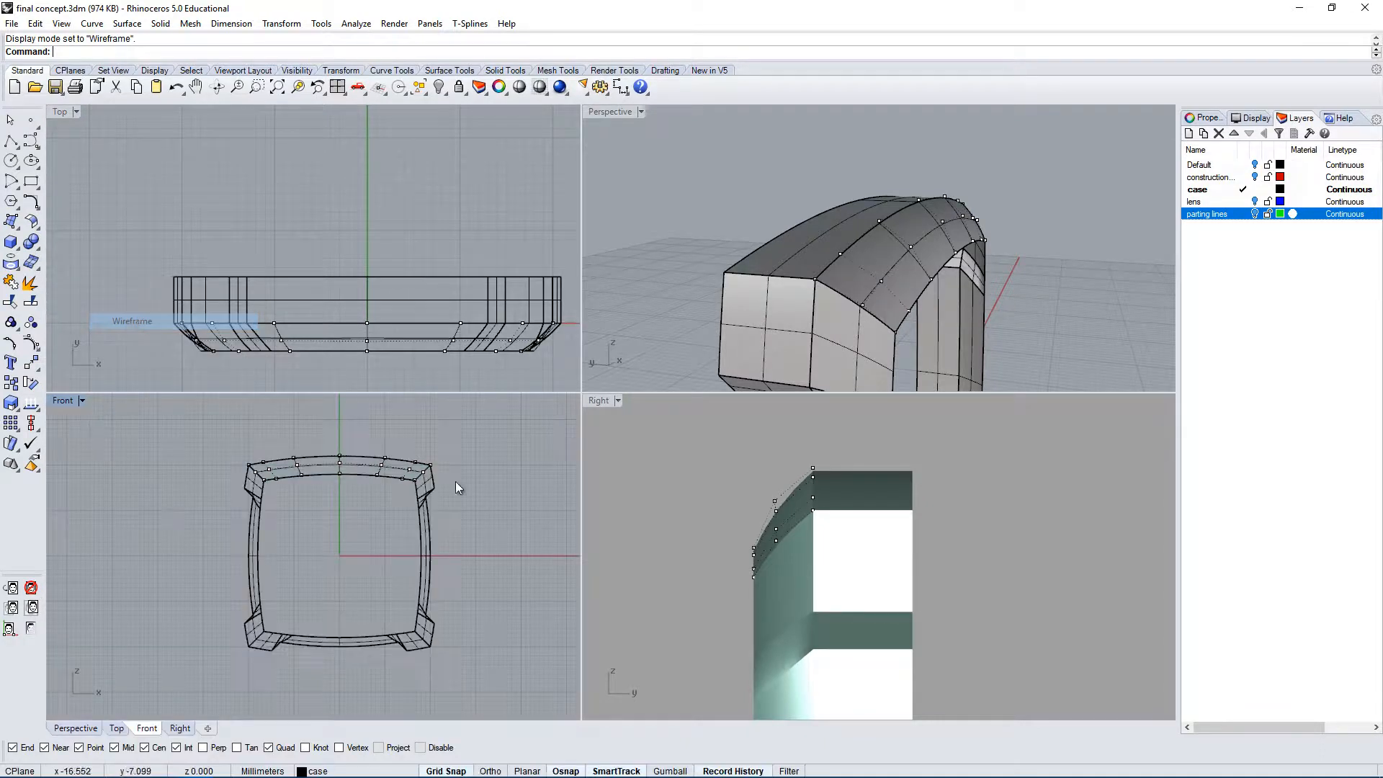
click(598, 401)
click(668, 322)
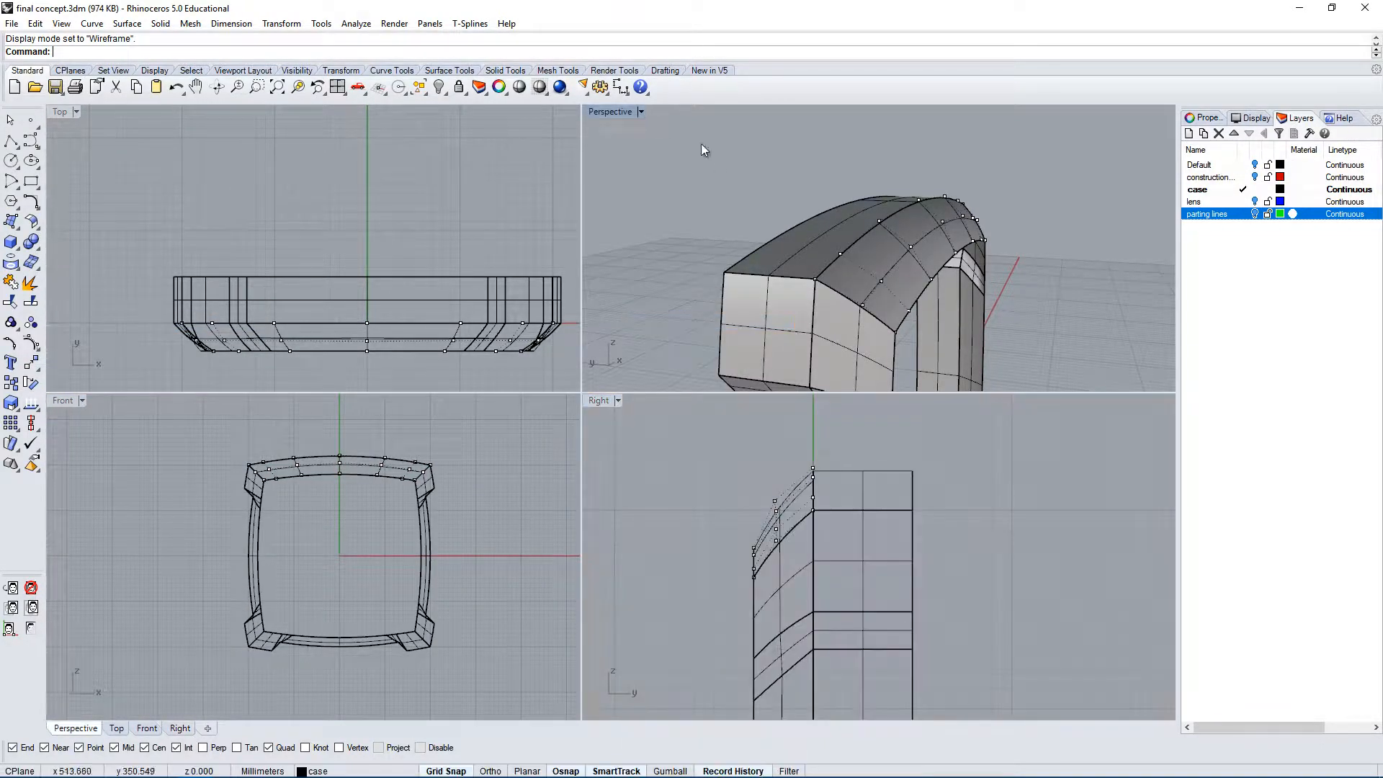
double_click(611, 111)
Show the control points of all case surfaces, examine how they are distributed around the corners, and turn them off.
right_drag(732, 353, 817, 218)
scroll(800, 202, down, 5)
key(ctrl+a)
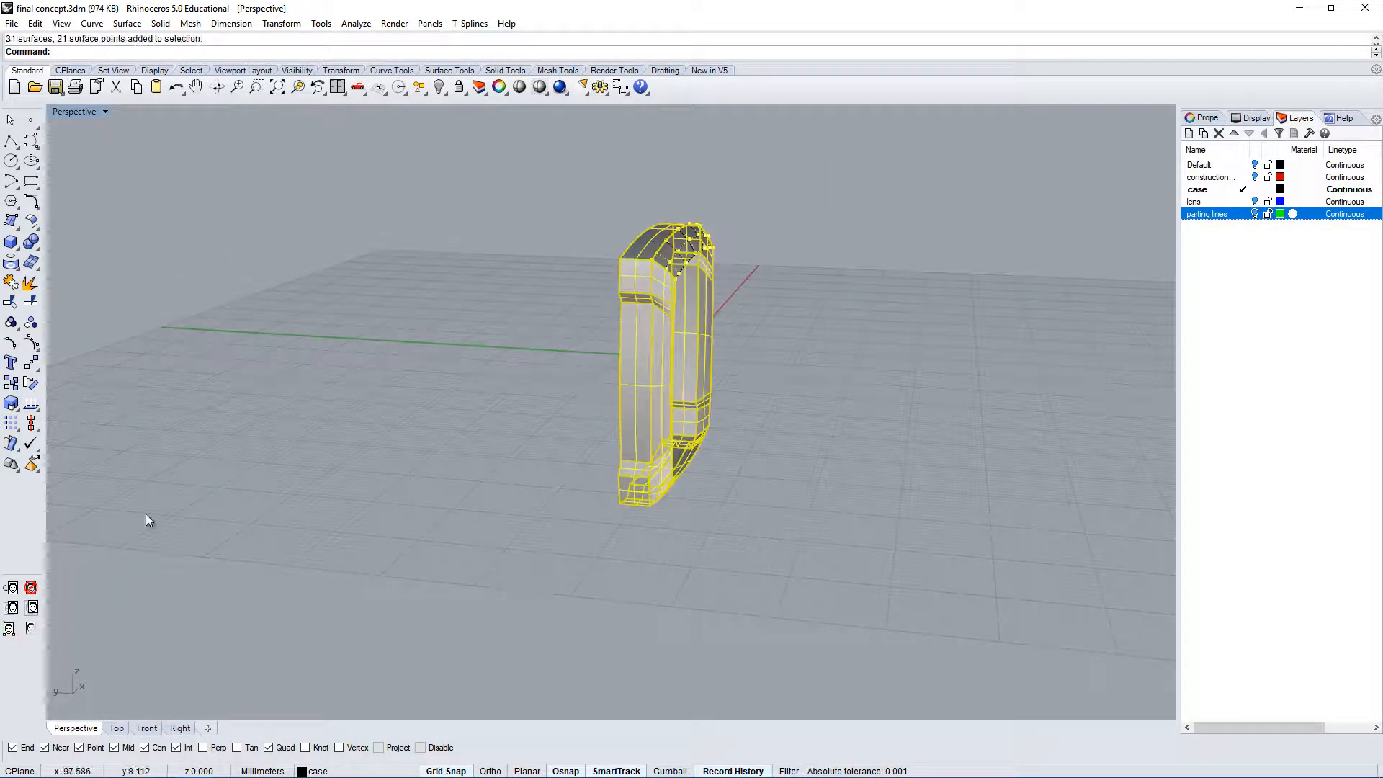
click(31, 344)
right_drag(786, 238, 575, 351)
click(659, 288)
scroll(665, 244, up, 5)
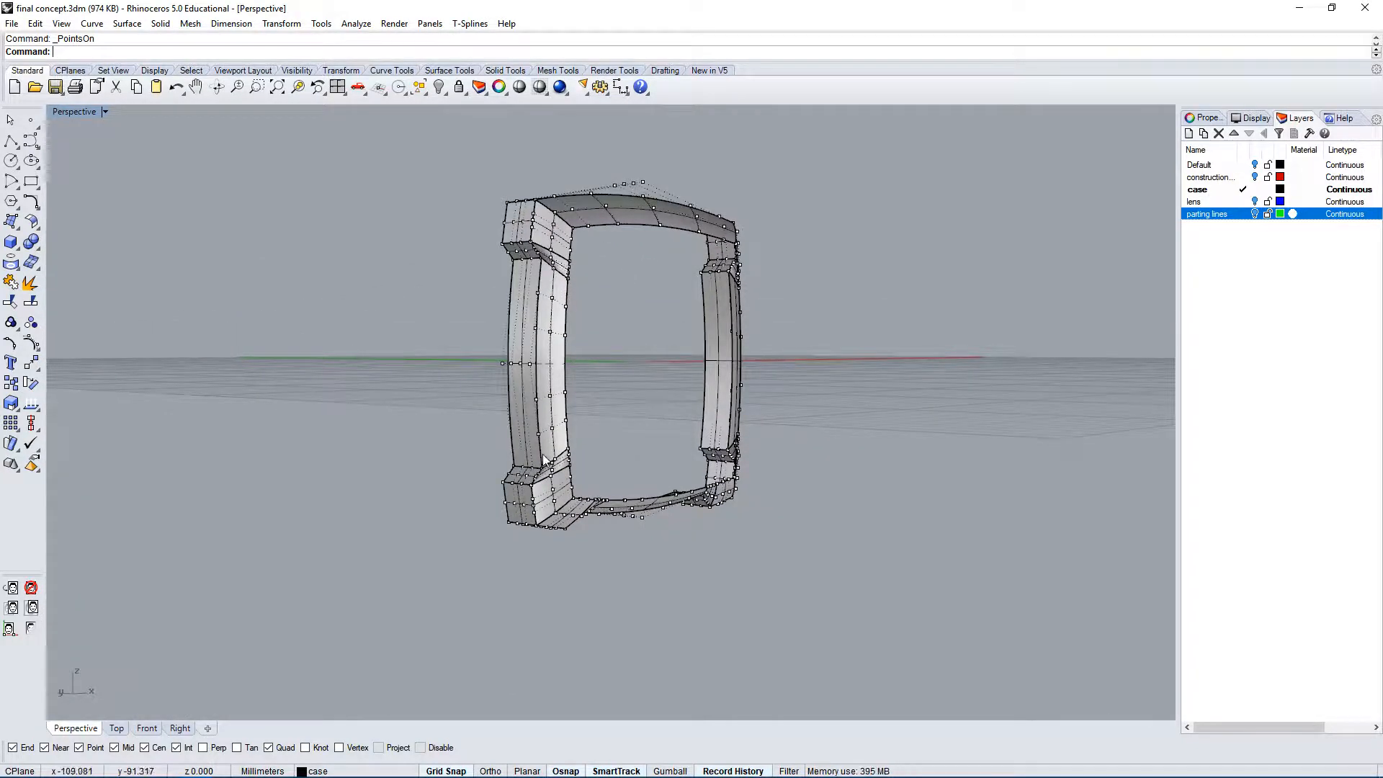
right_drag(563, 303, 609, 380)
scroll(621, 260, up, 5)
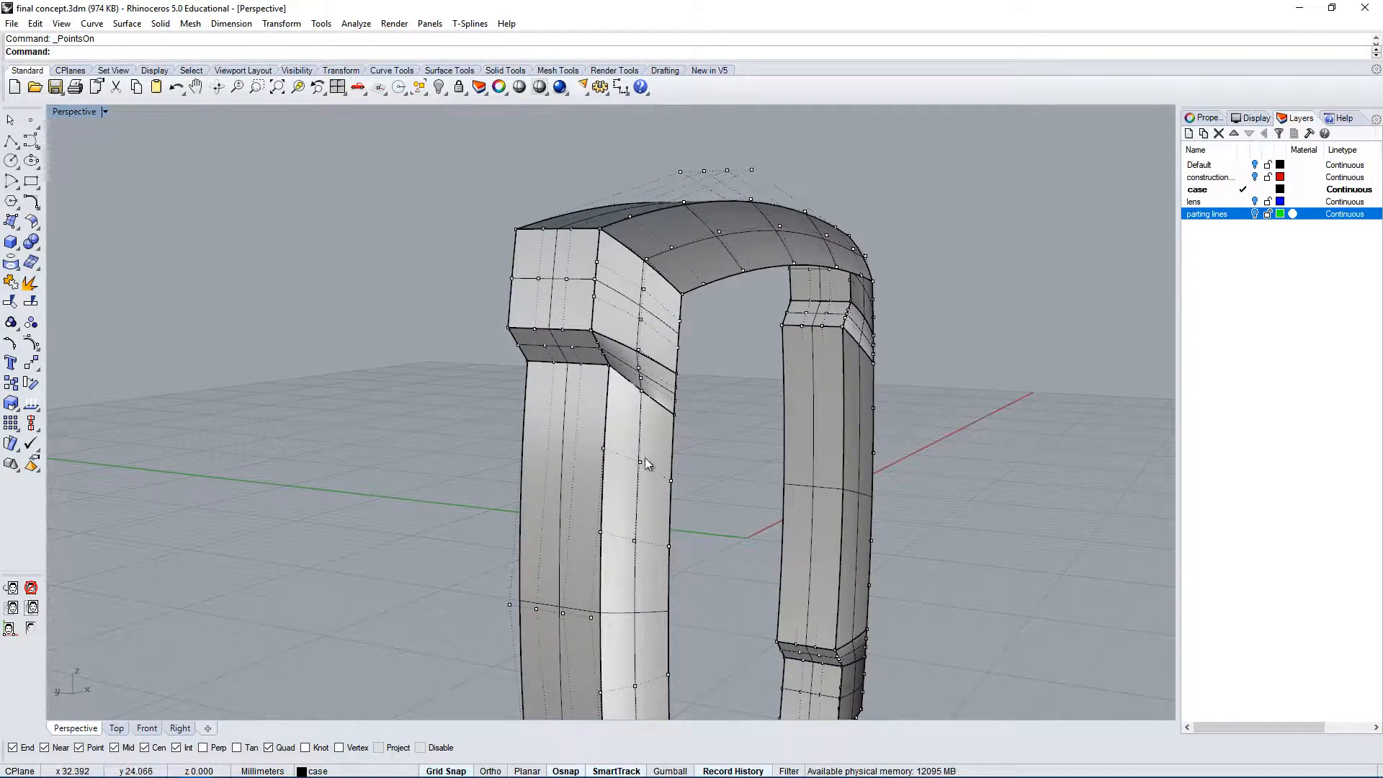
right_drag(945, 387, 624, 425)
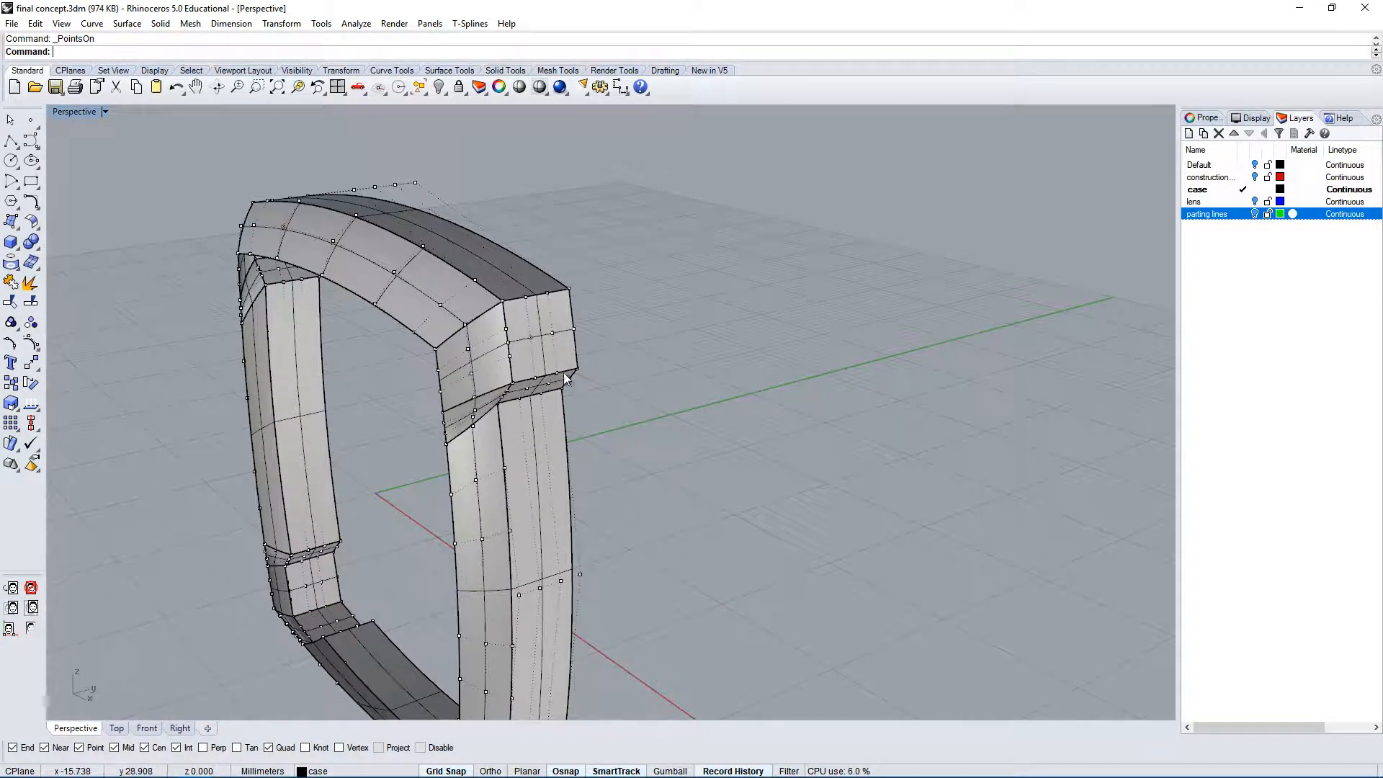
right_drag(563, 374, 833, 357)
key(Escape)
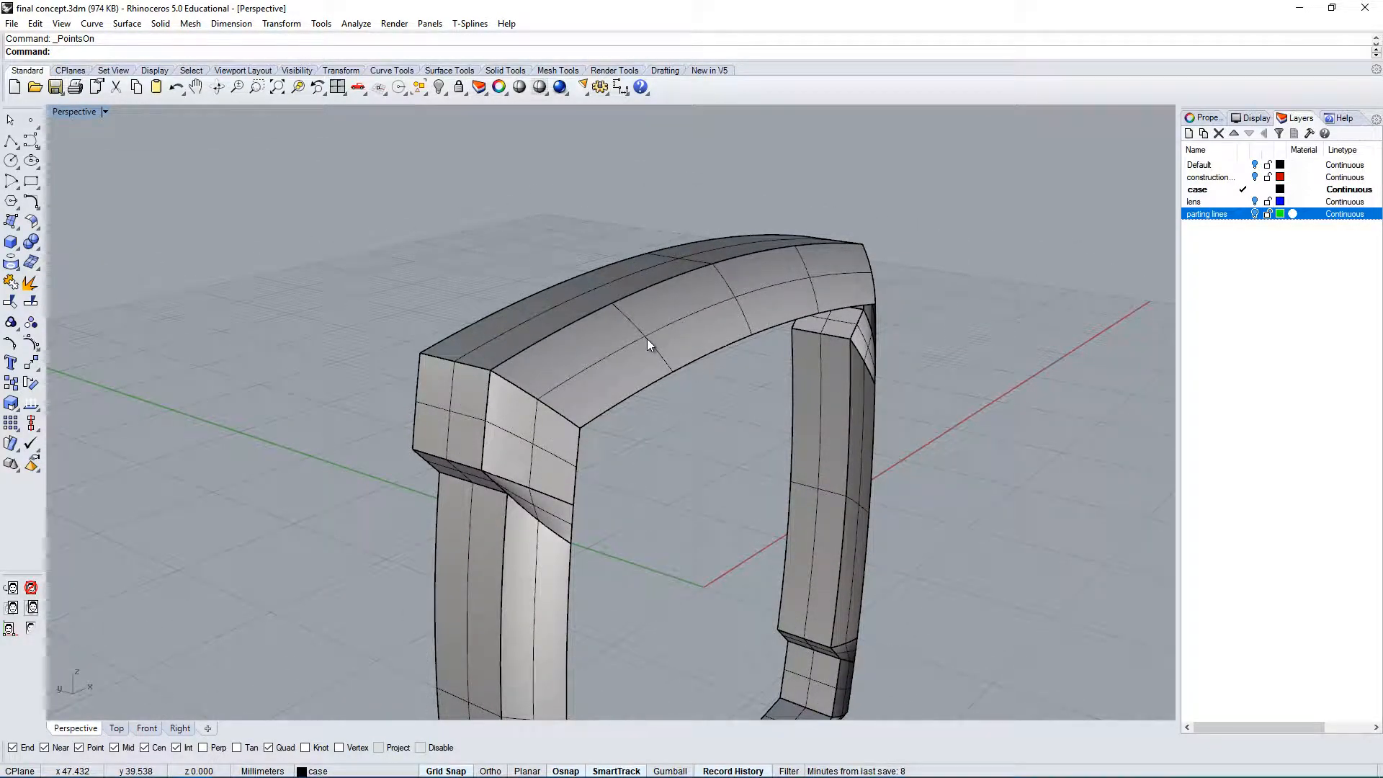
Rebuild the top bevel surface with point counts of 7 in U and 3 in V, and degree 3 in both directions.
click(647, 341)
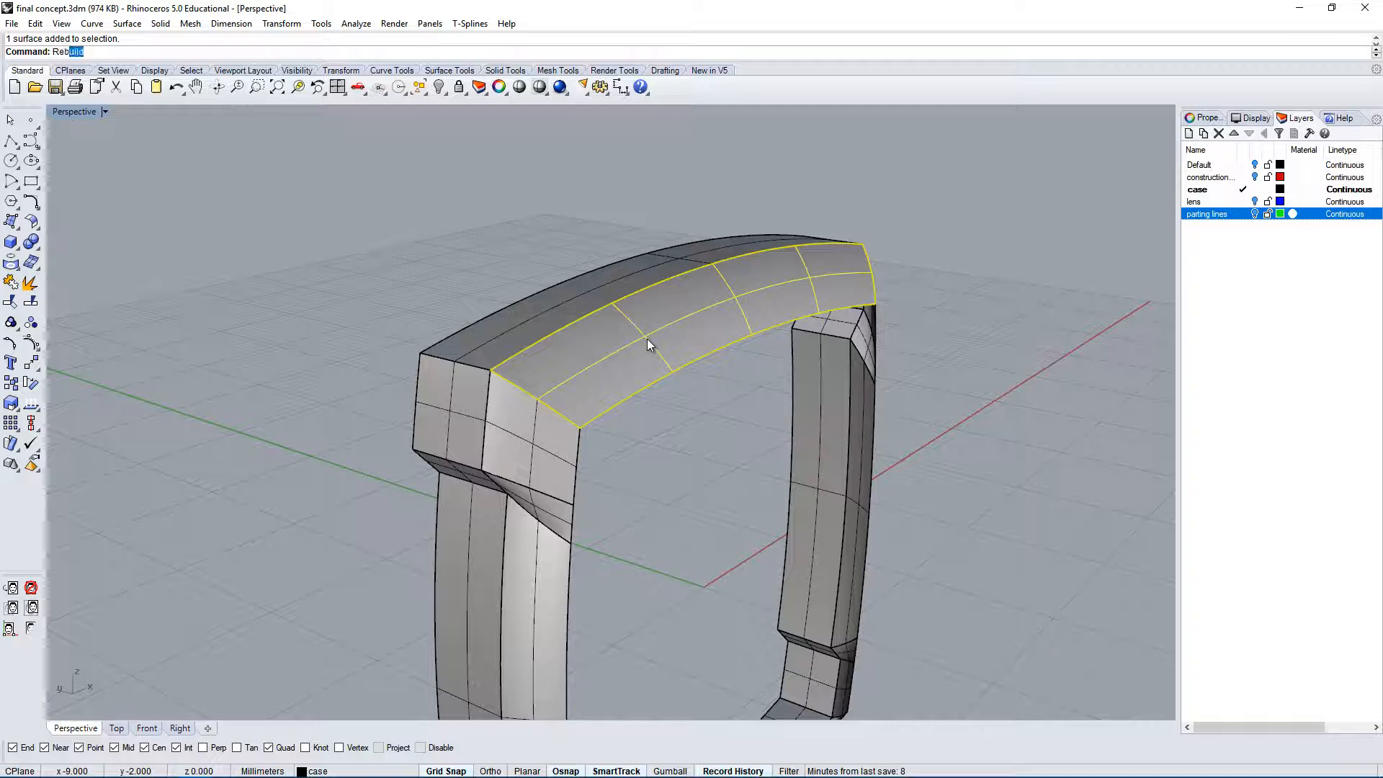
key(Return)
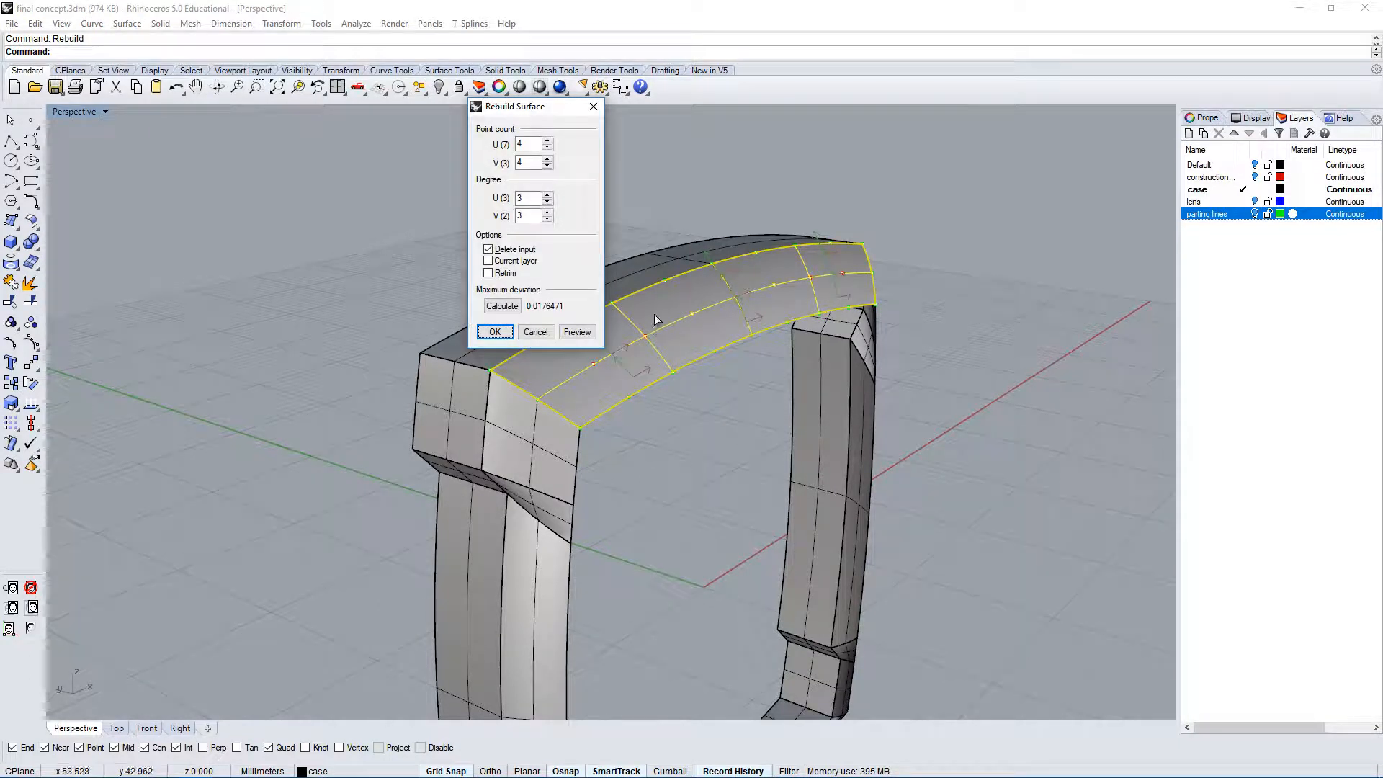
drag(546, 108, 518, 111)
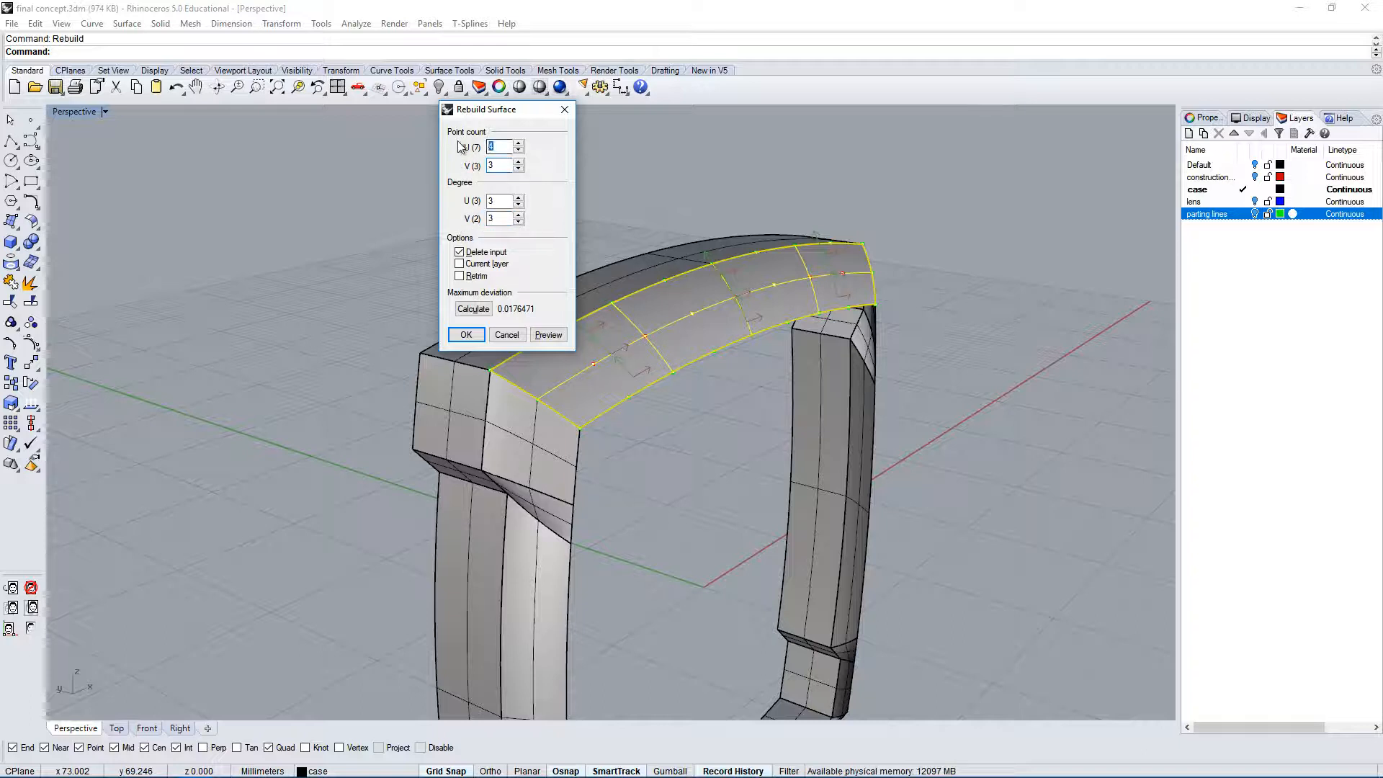
click(508, 218)
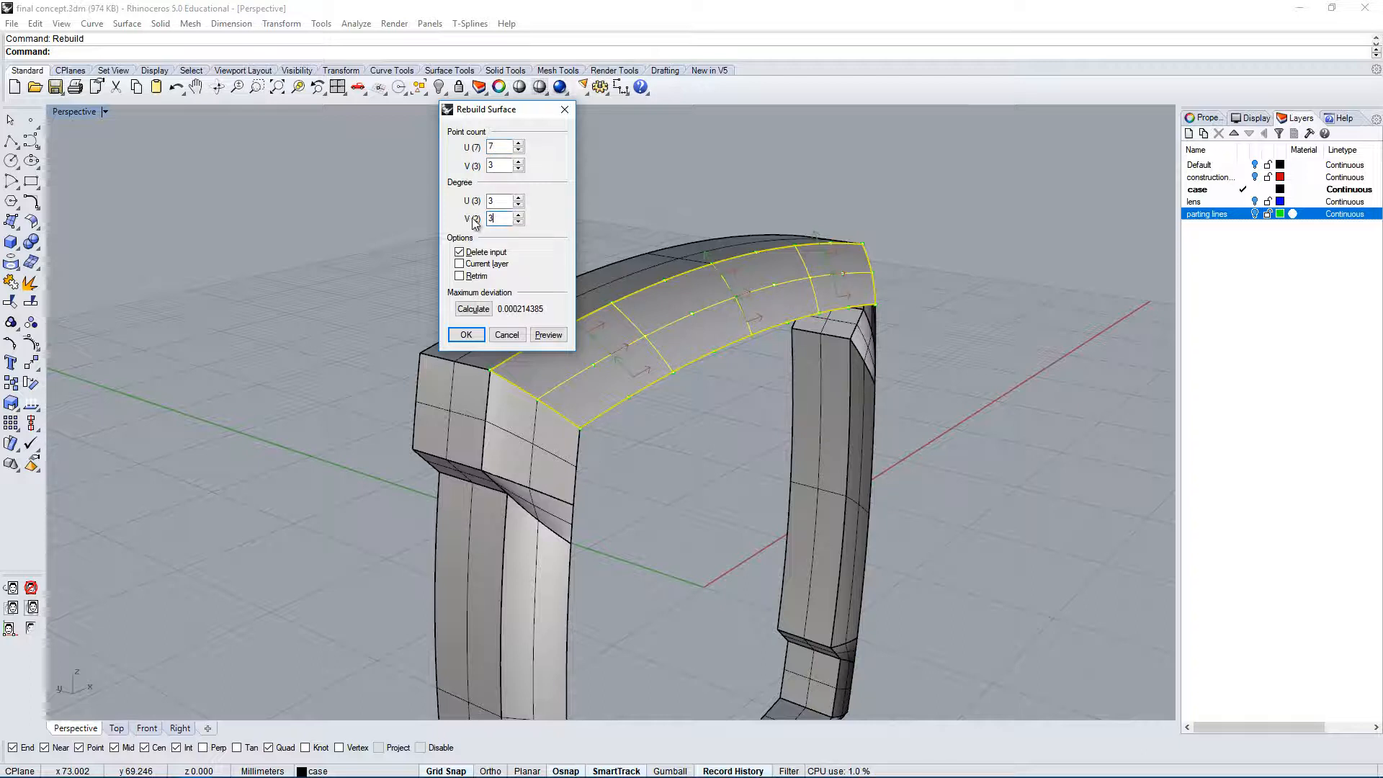
drag(481, 219, 476, 219)
click(466, 334)
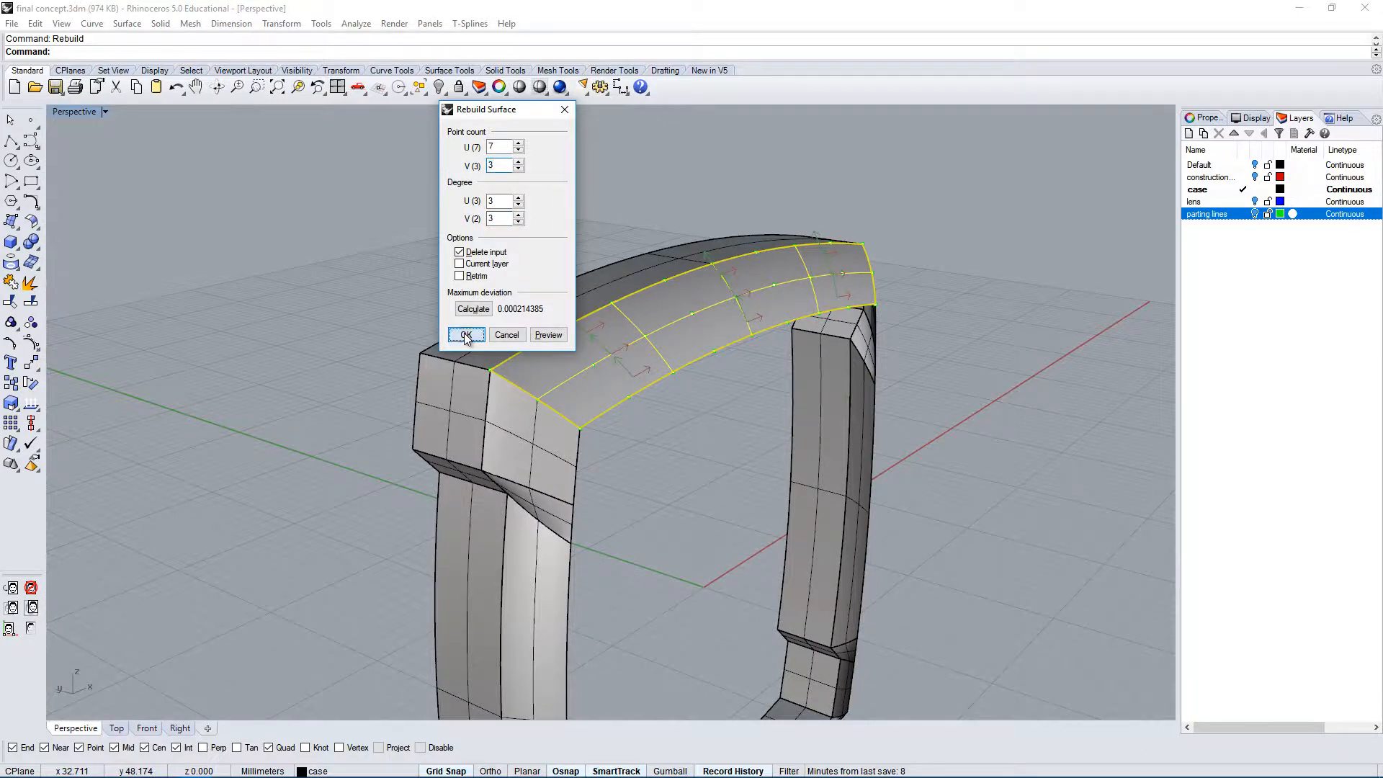
Turn on the control points of the rebuilt top bevel and of the corner surface next to it.
click(20, 342)
click(635, 323)
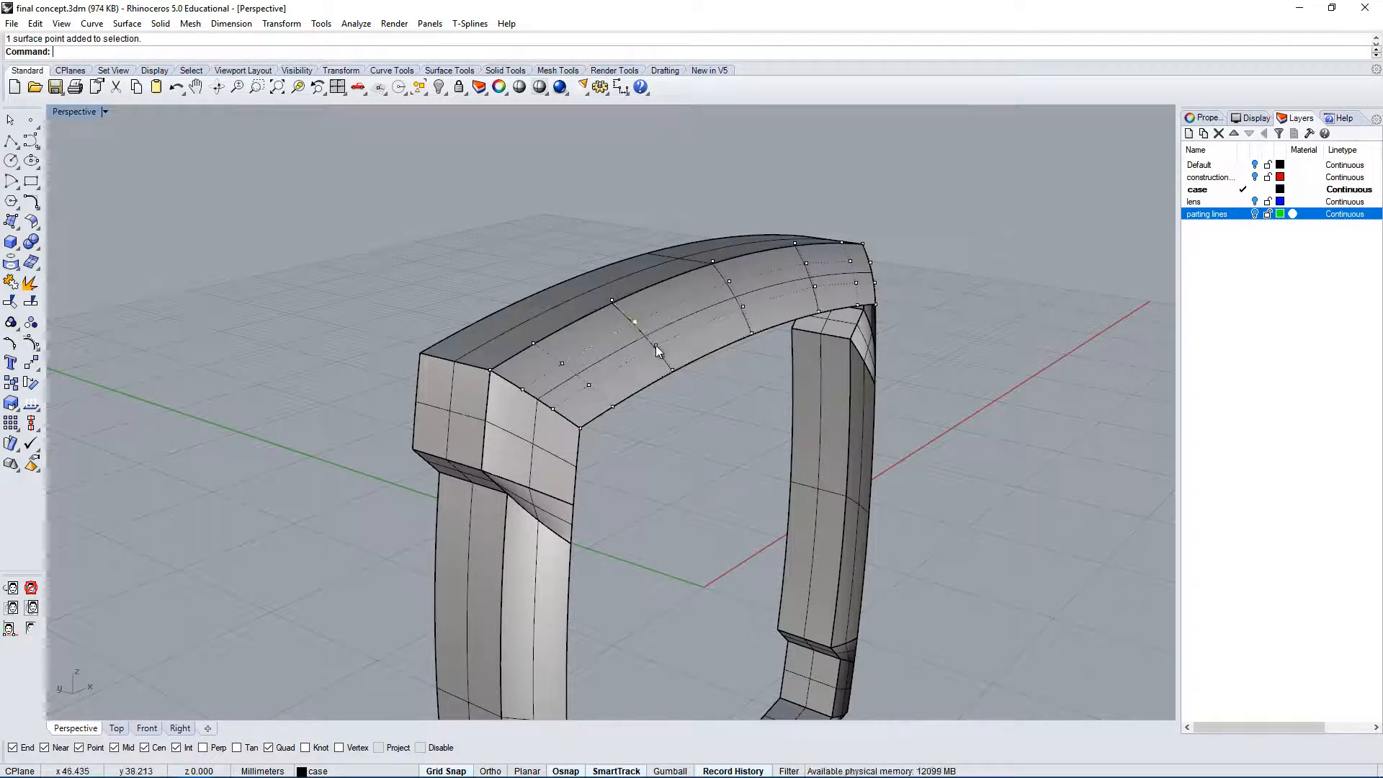
click(656, 347)
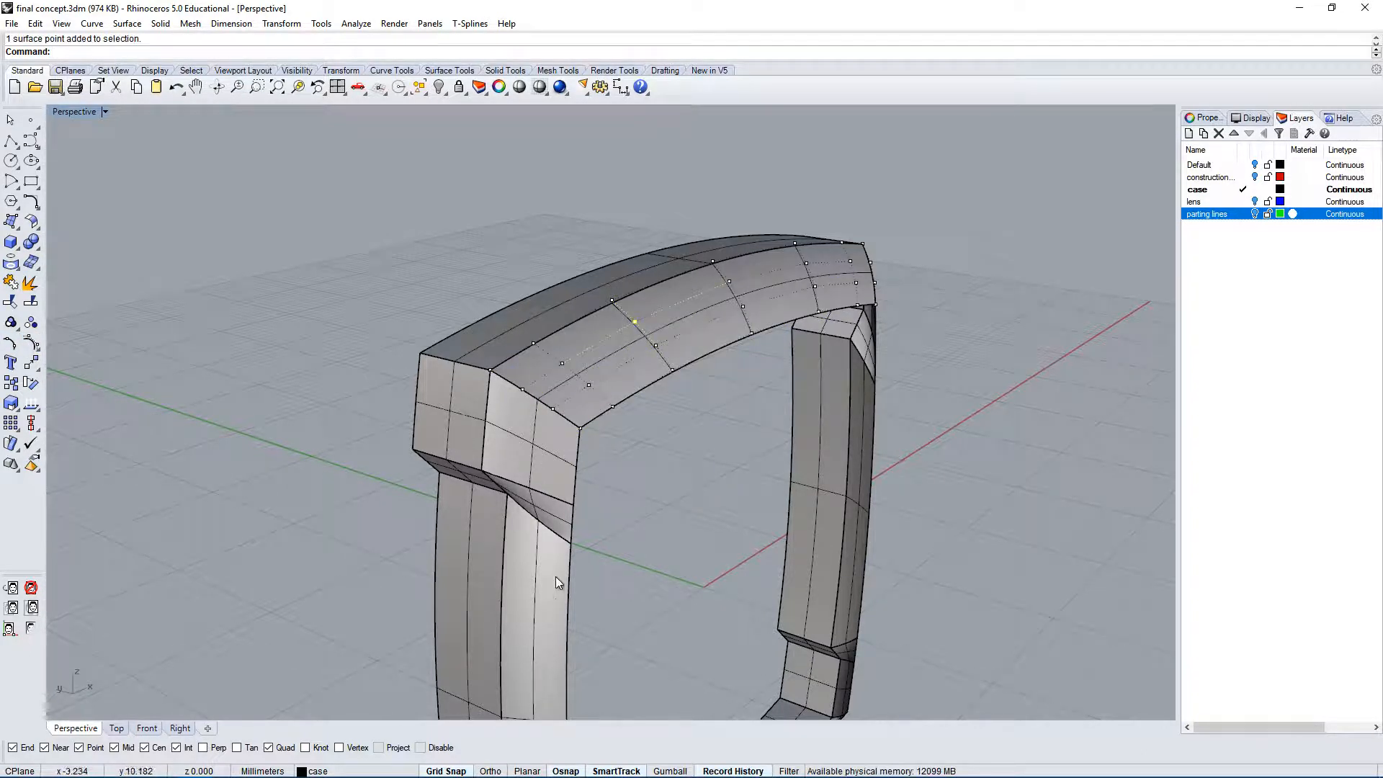
click(486, 472)
click(33, 343)
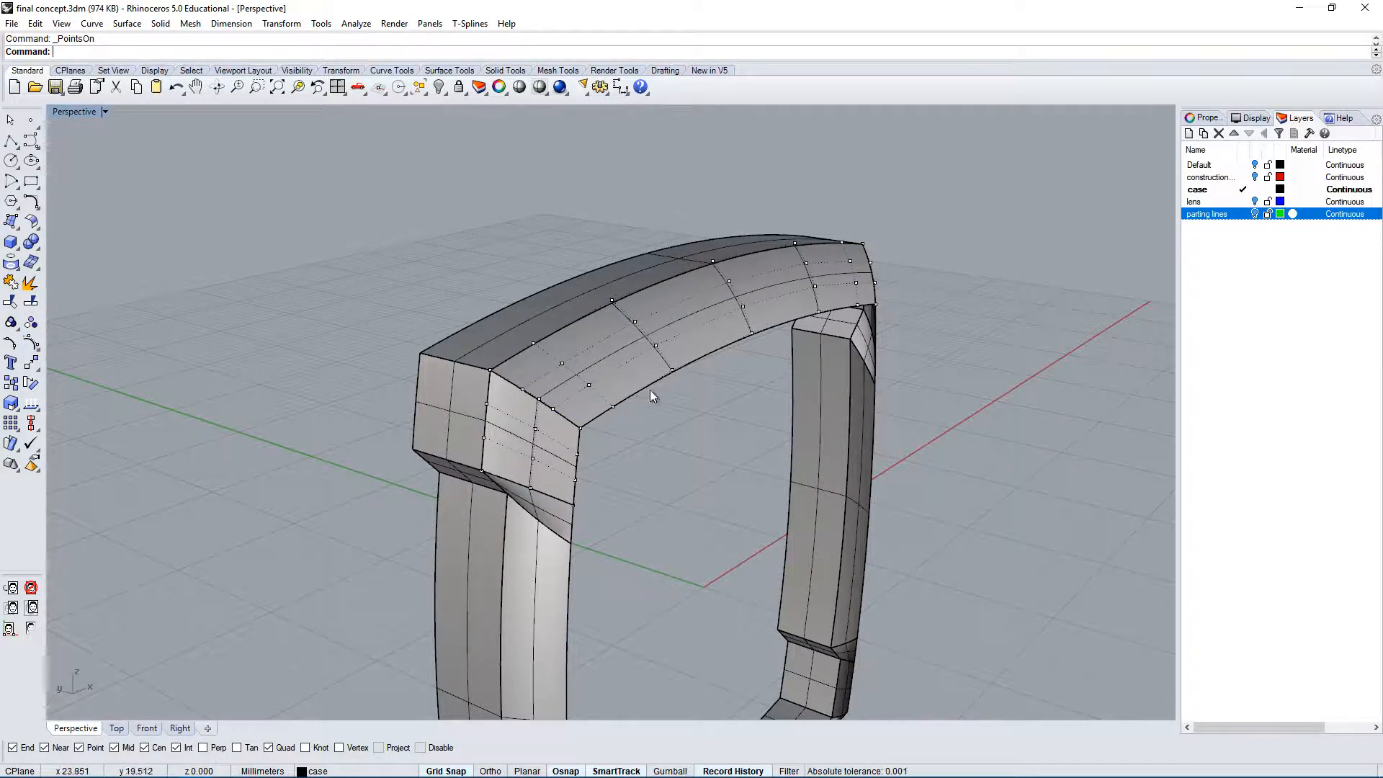
Examine how the control points of the top bevel and corner surface line up along their shared edge, and turn the points off.
right_drag(669, 387, 711, 374)
scroll(761, 356, up, 7)
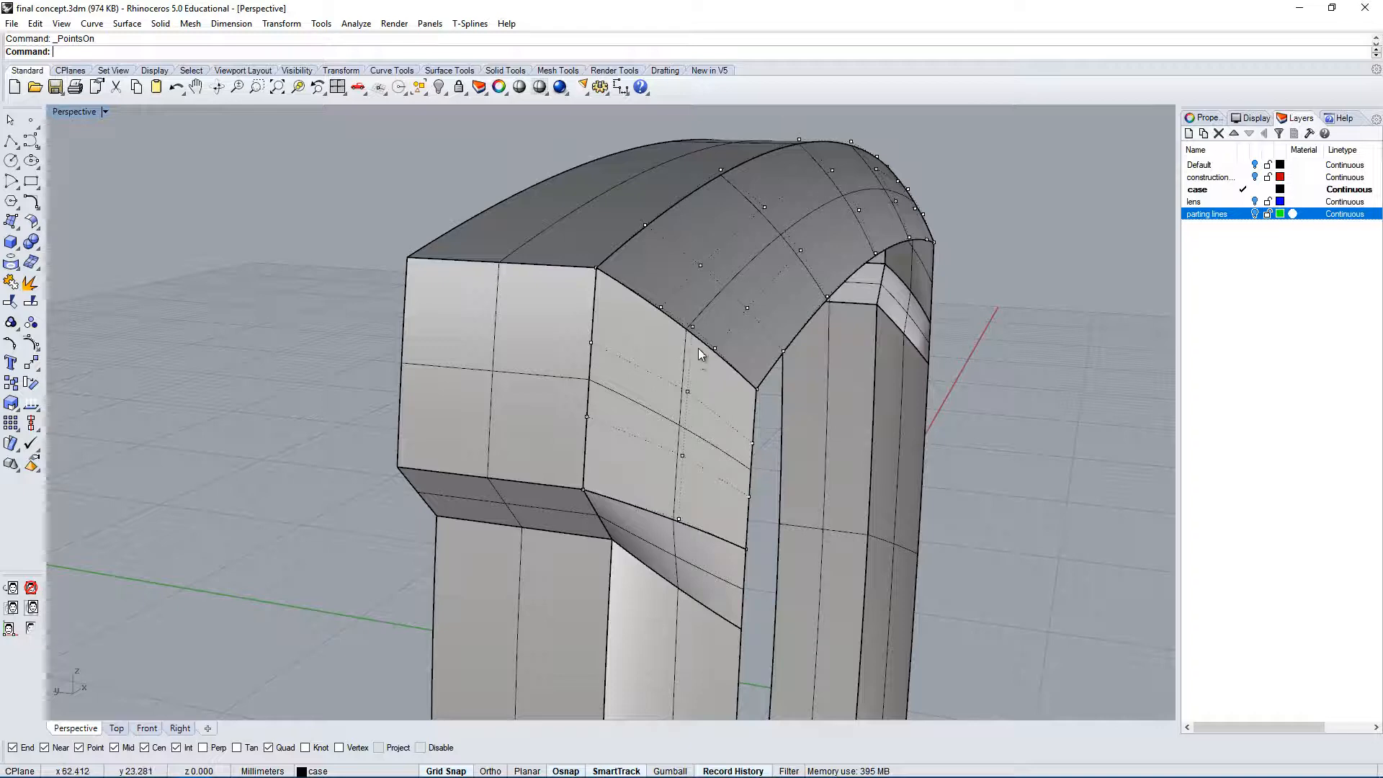
right_drag(695, 350, 620, 288)
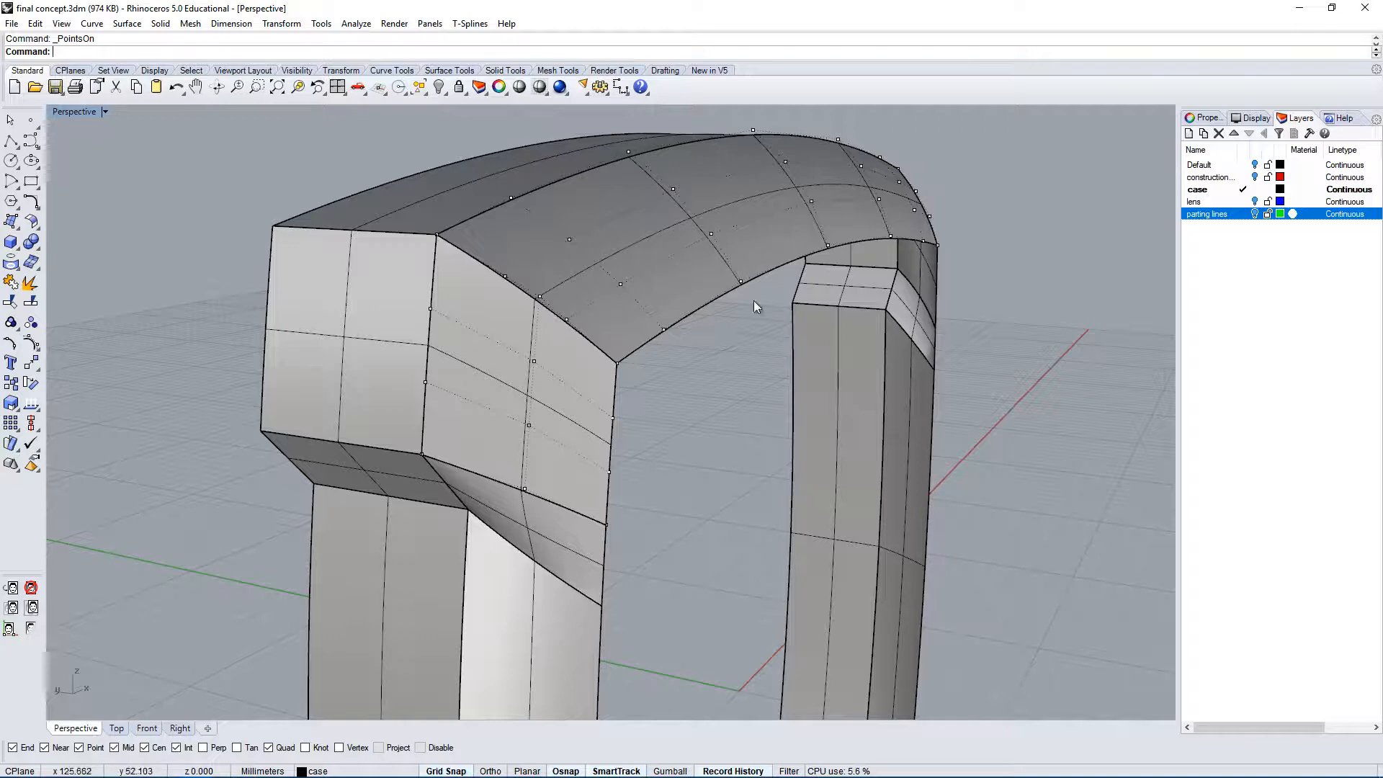
right_drag(703, 409, 673, 401)
scroll(688, 406, down, 5)
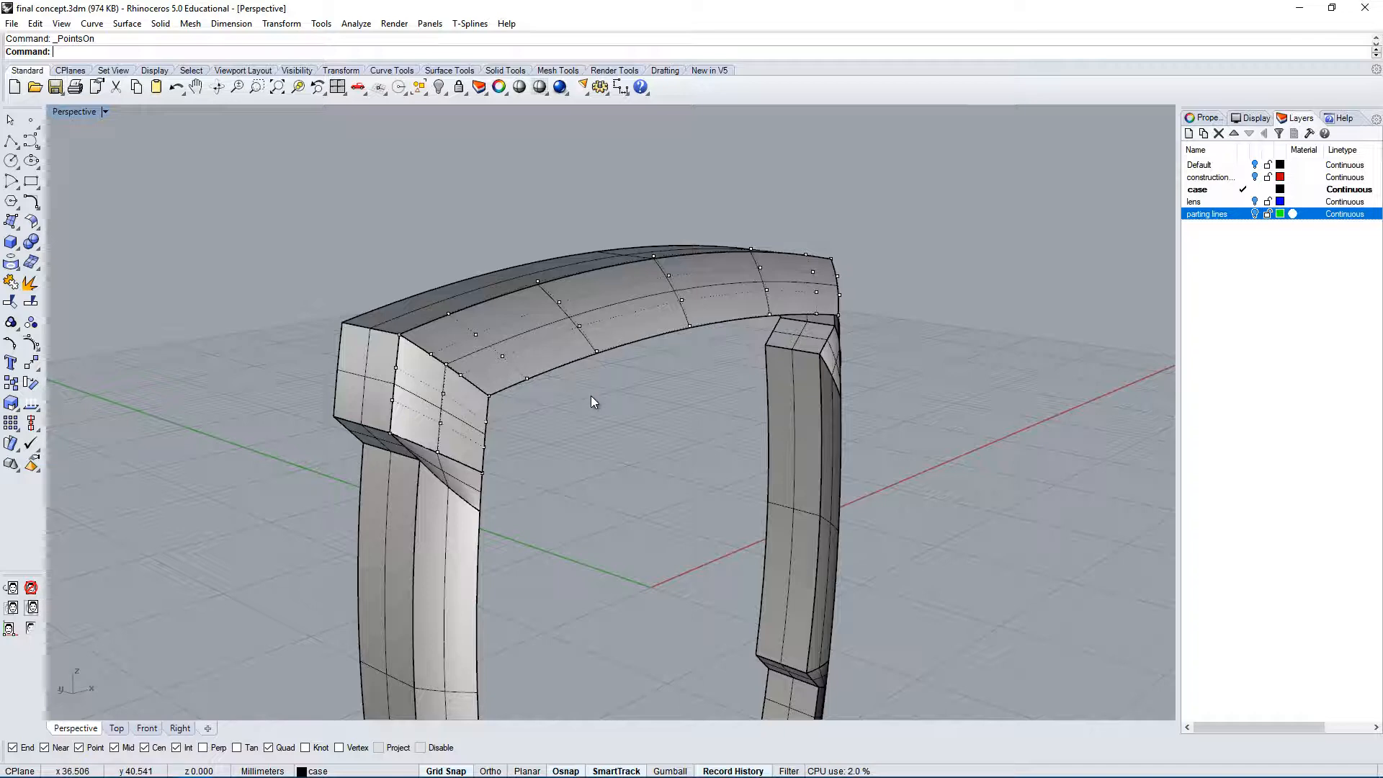
right_drag(591, 395, 620, 409)
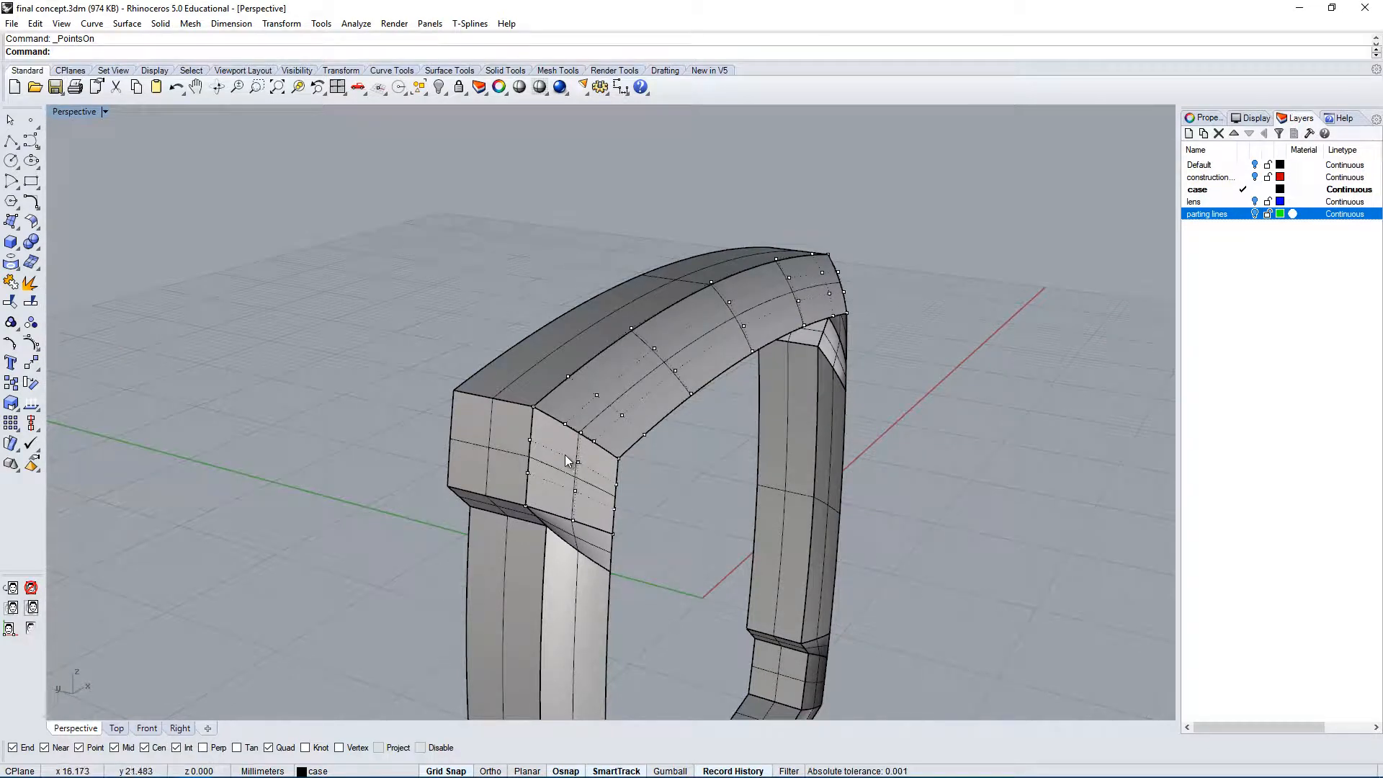
right_drag(571, 484, 610, 467)
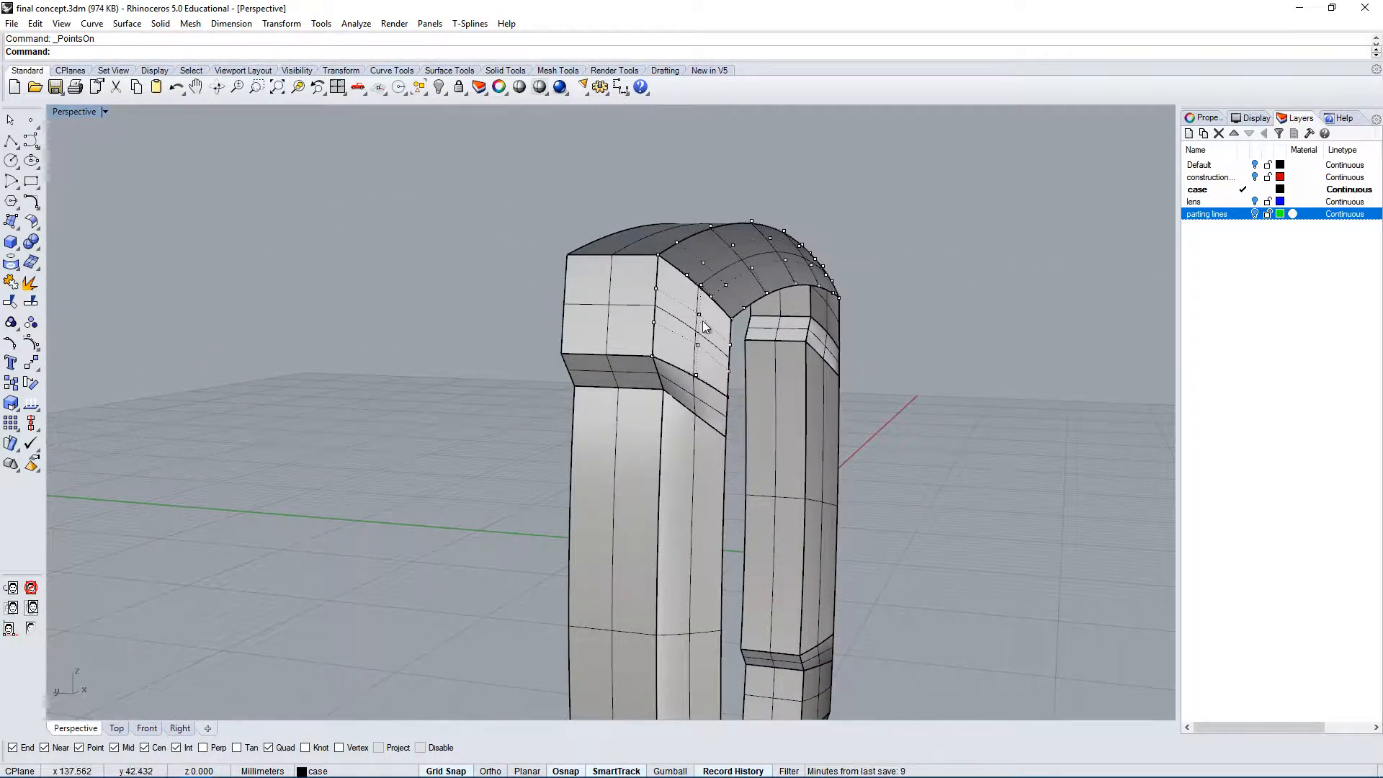
key(Escape)
Open the rebuild settings for the bevel surface at the near upper corner to check its point counts and degrees, and dismiss them.
right_drag(688, 407, 549, 476)
ctrl+shift+click(520, 450)
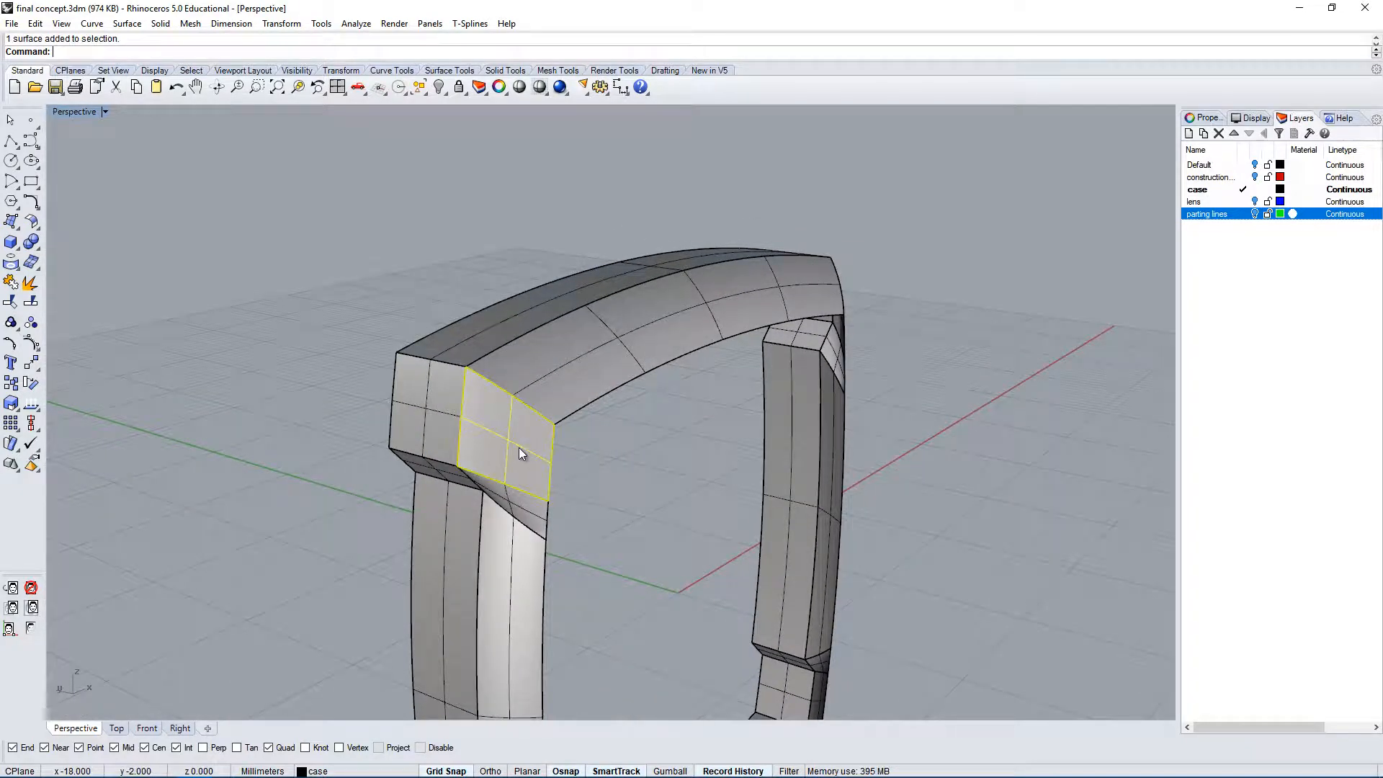
text(rebuild)
key(Return)
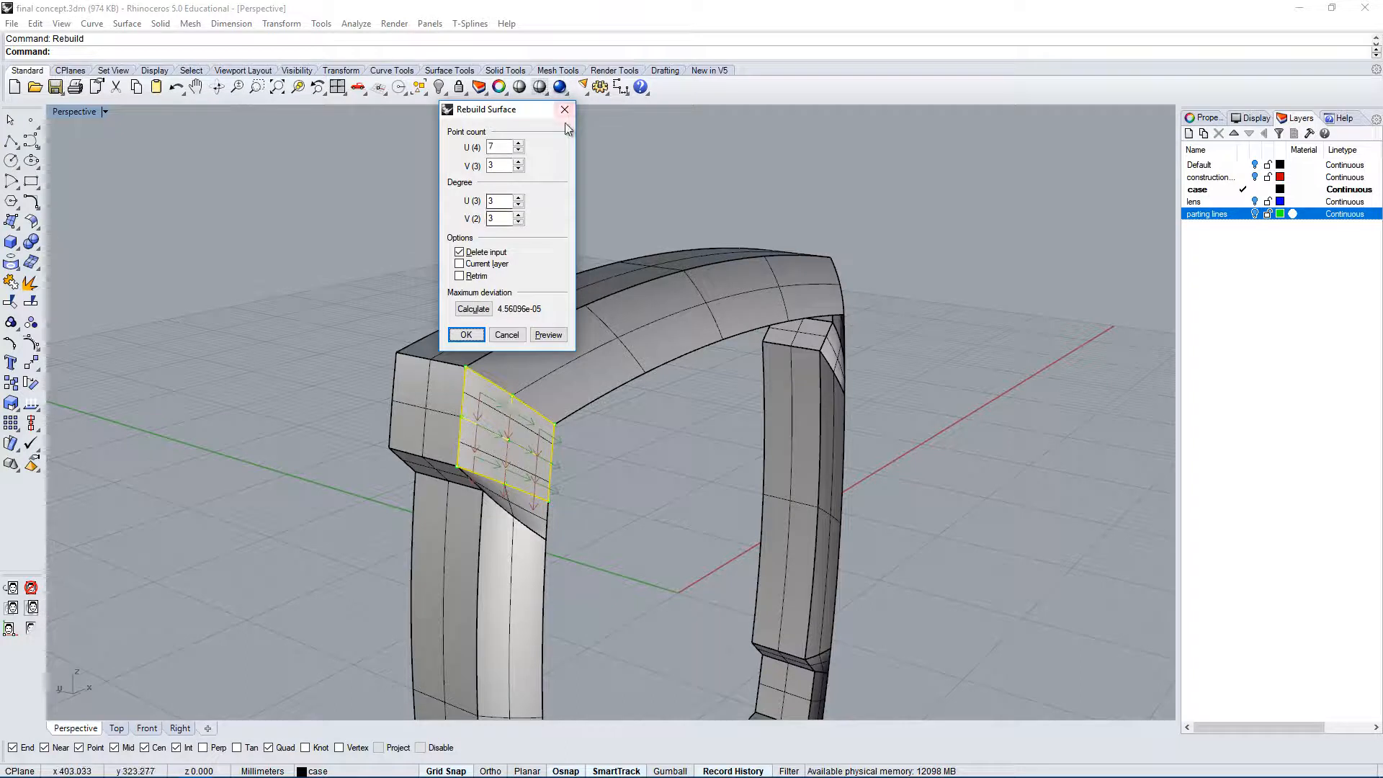
key(Return)
Review the point counts and degrees of the long top bevel in the rebuild settings, and cancel without rebuilding it.
click(594, 343)
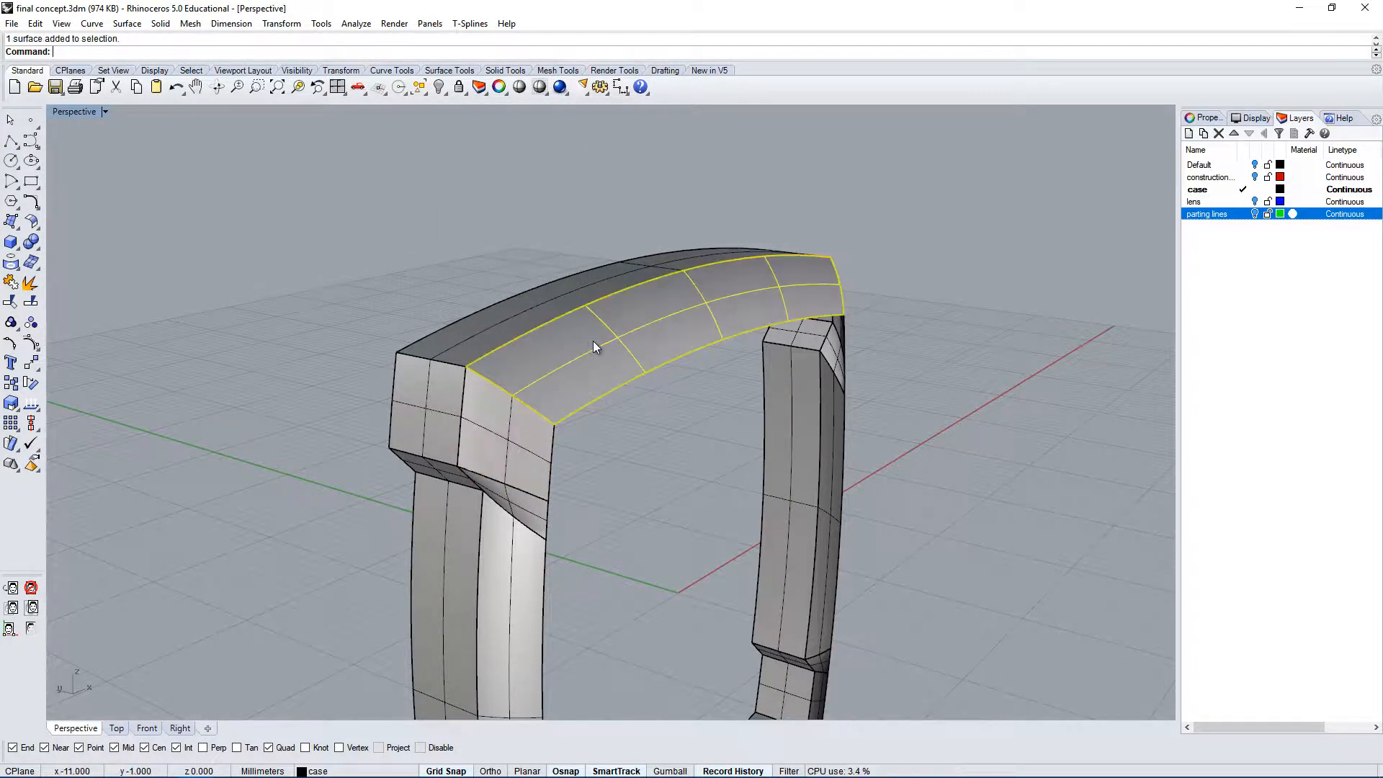
text(Reb)
key(Return)
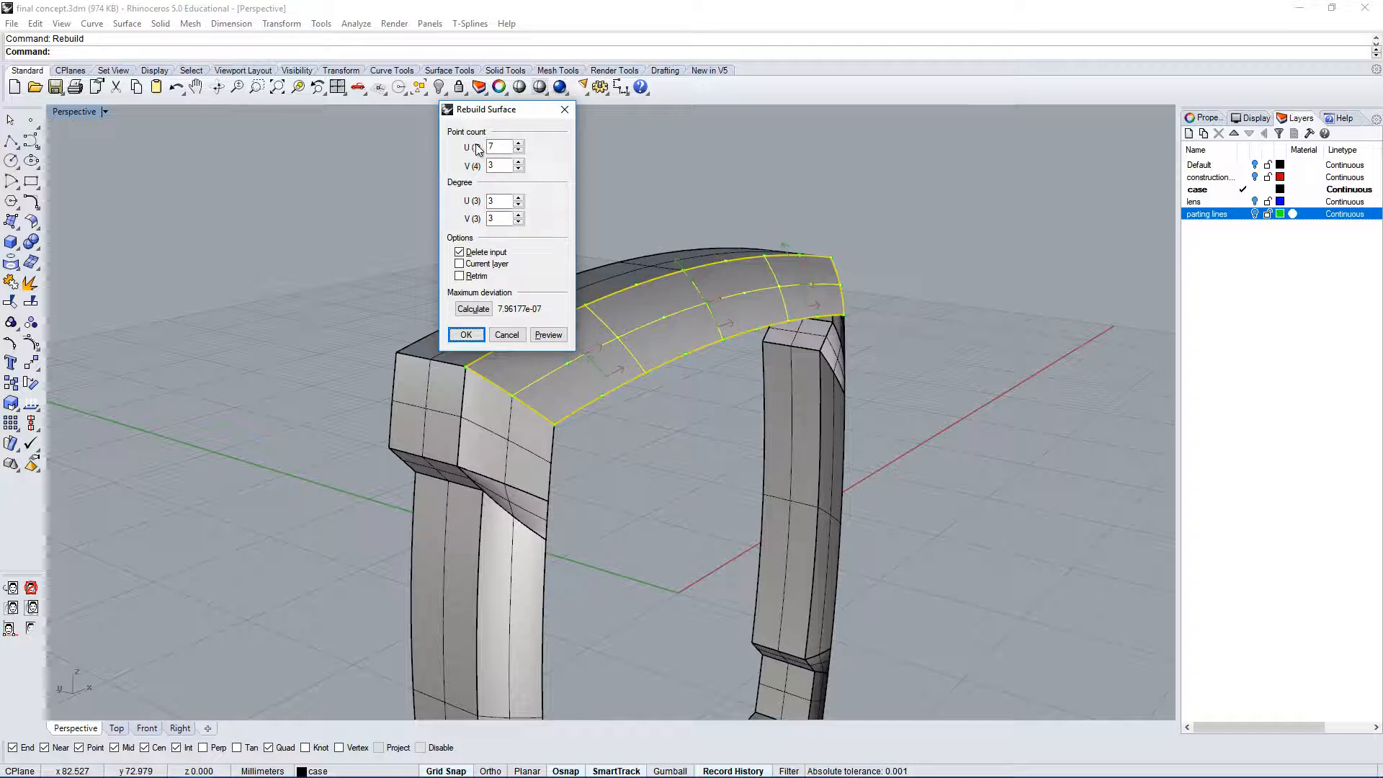
double_click(507, 145)
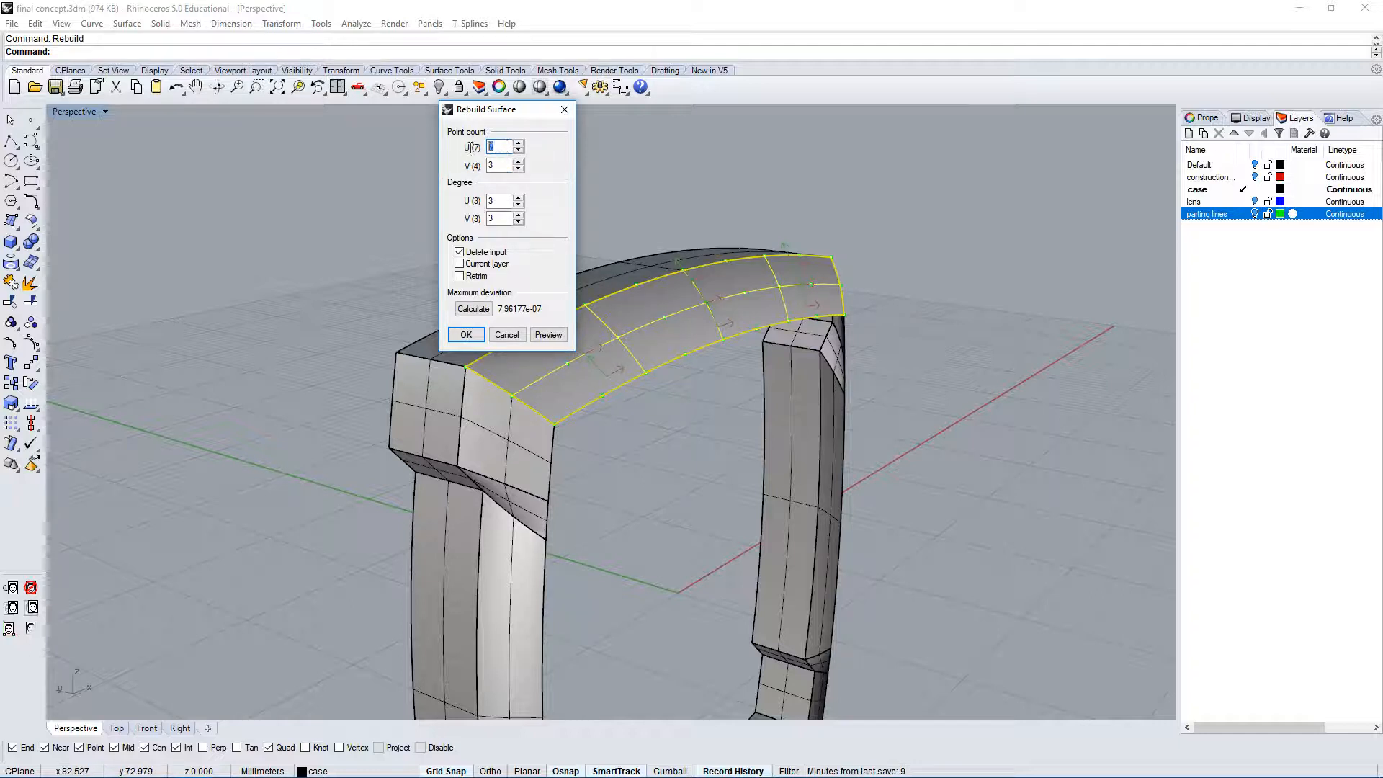
double_click(498, 164)
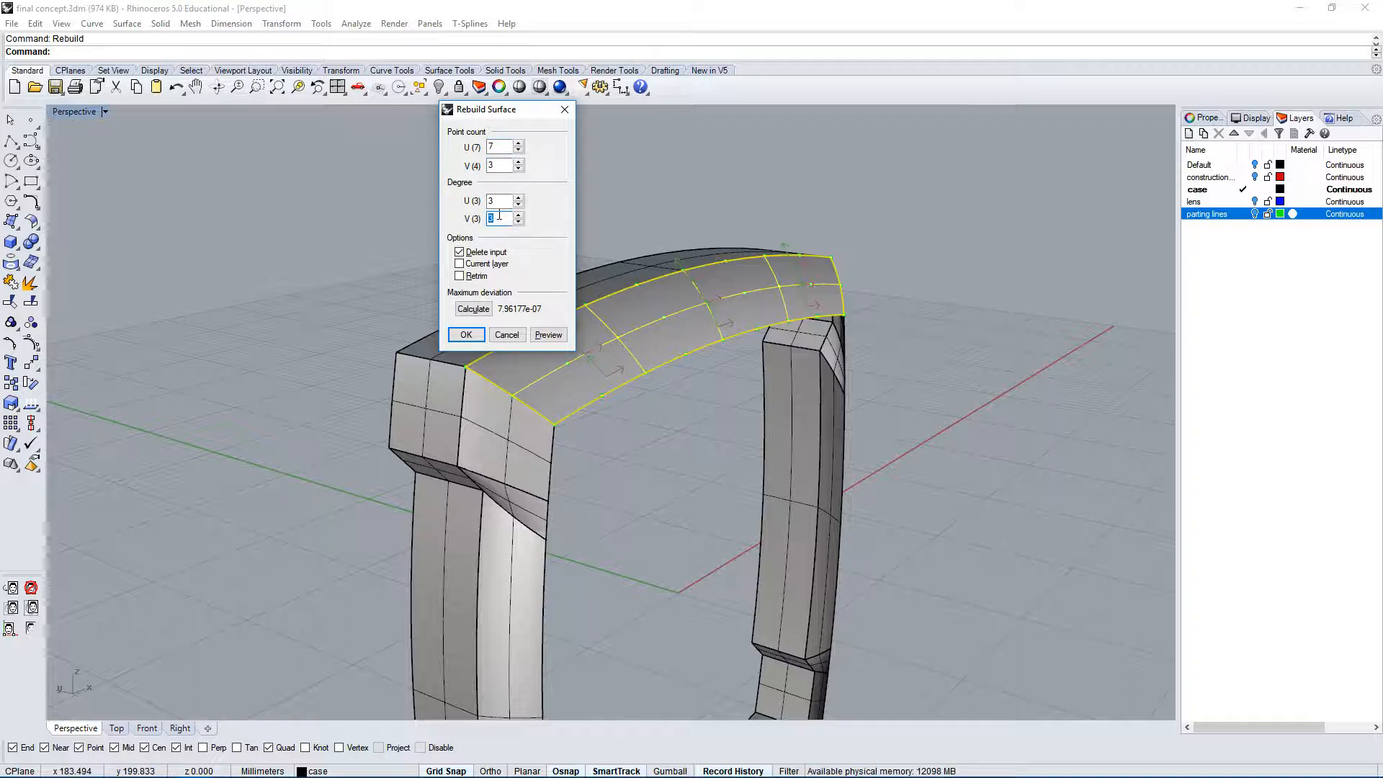
click(510, 218)
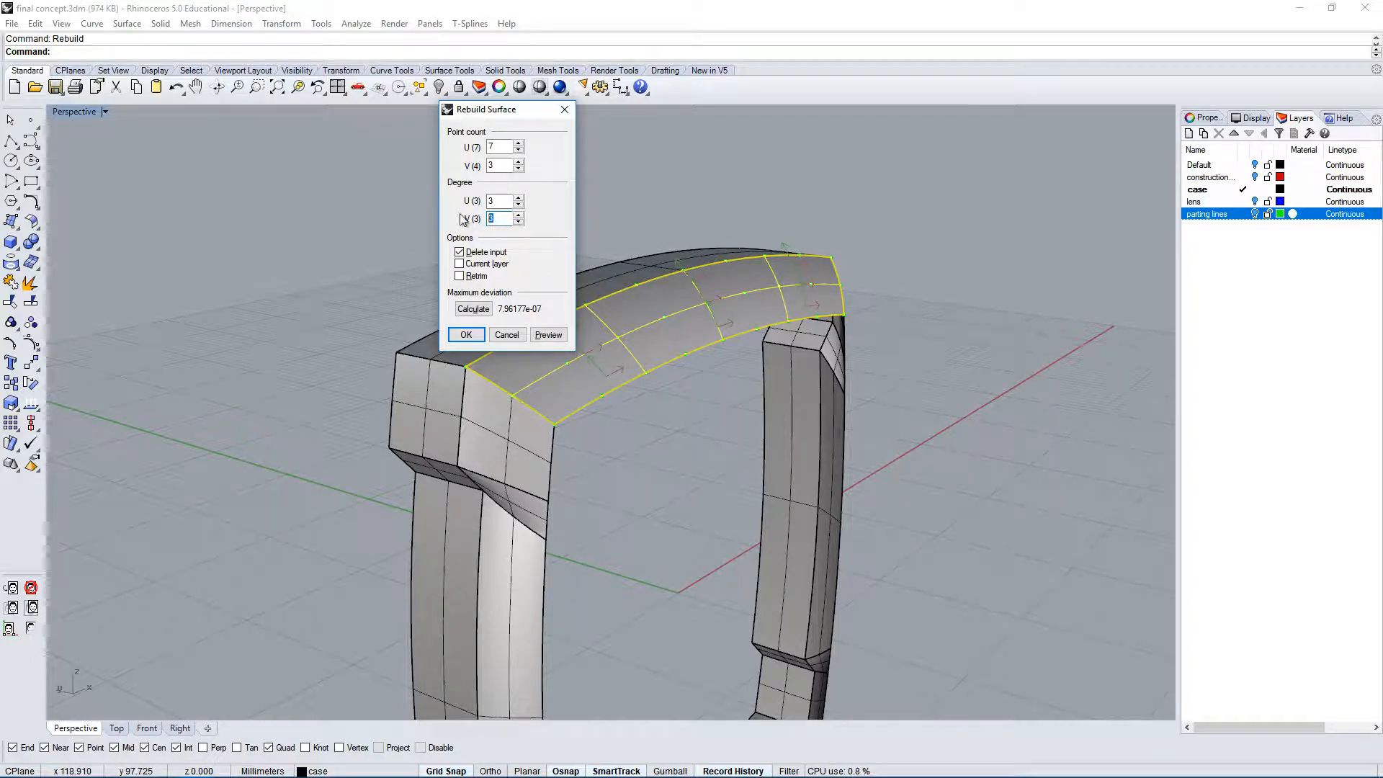
double_click(490, 165)
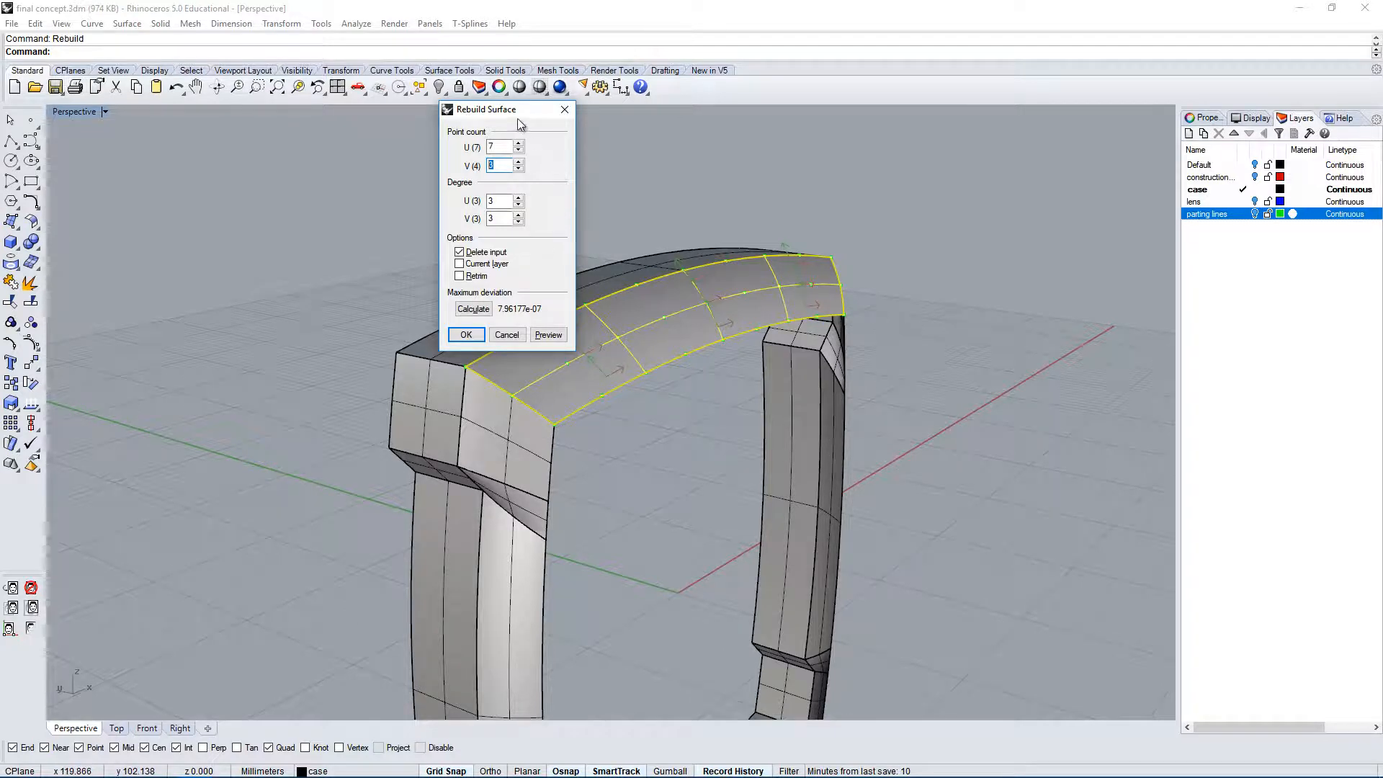
drag(519, 124, 312, 164)
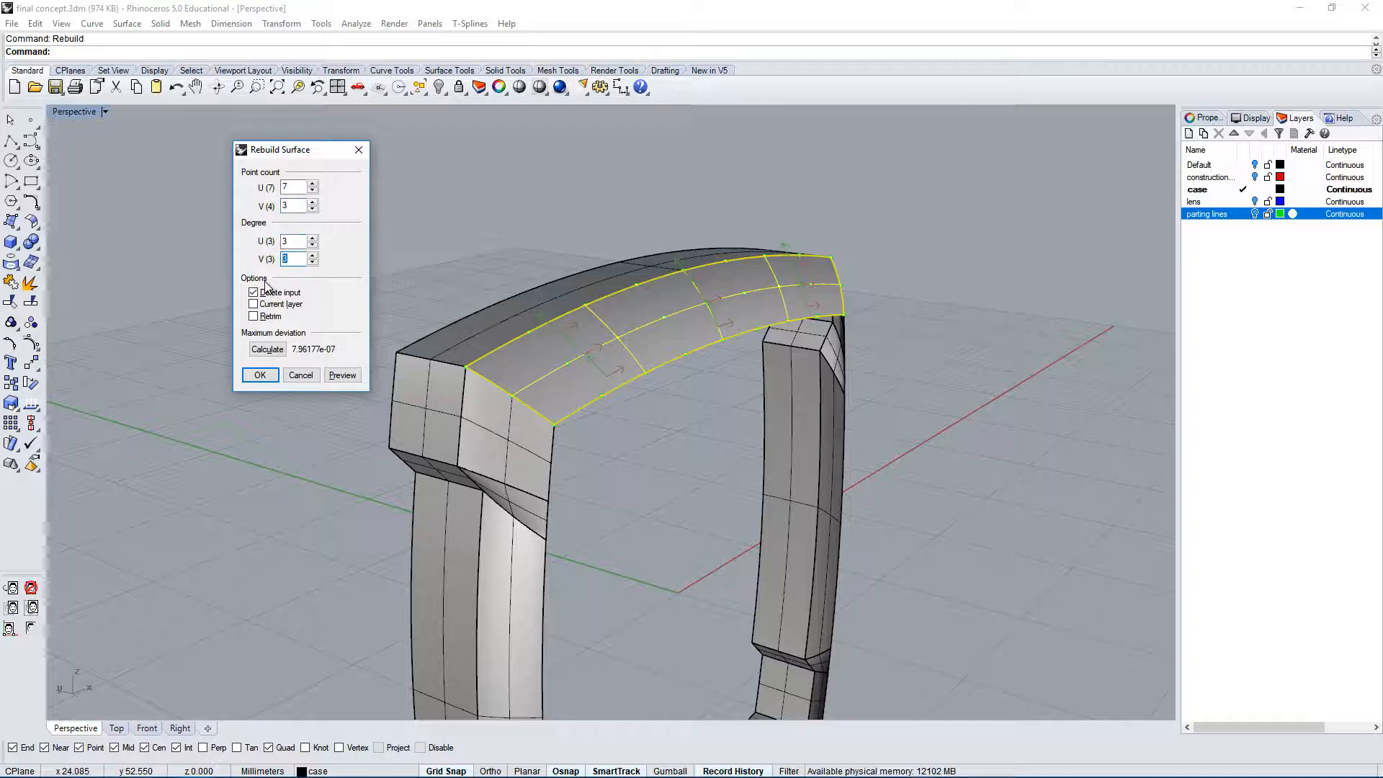
drag(310, 149, 255, 142)
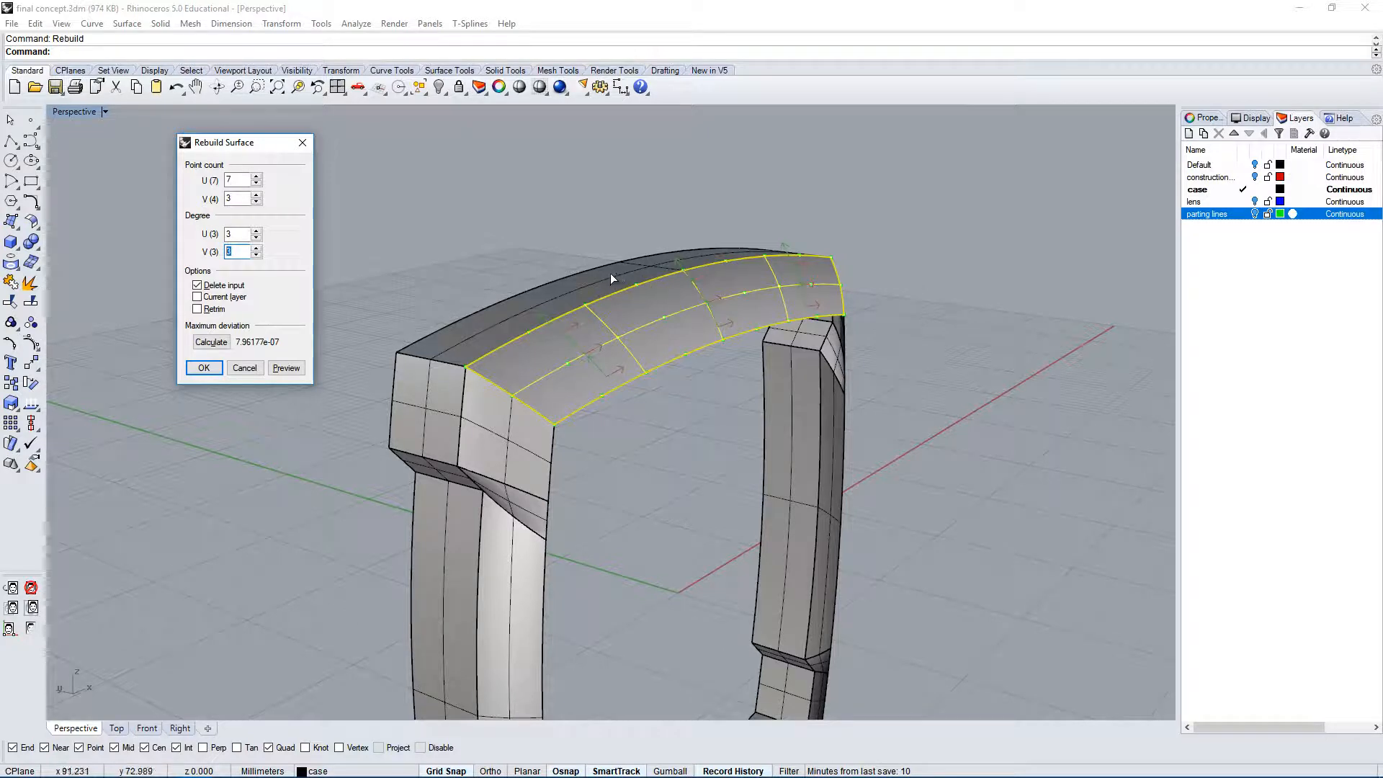
click(245, 368)
Rebuild the near upper corner's bevel and the transition surface beneath it with 4 U and 3 V points, degree 3 in both directions.
click(537, 468)
key(Return)
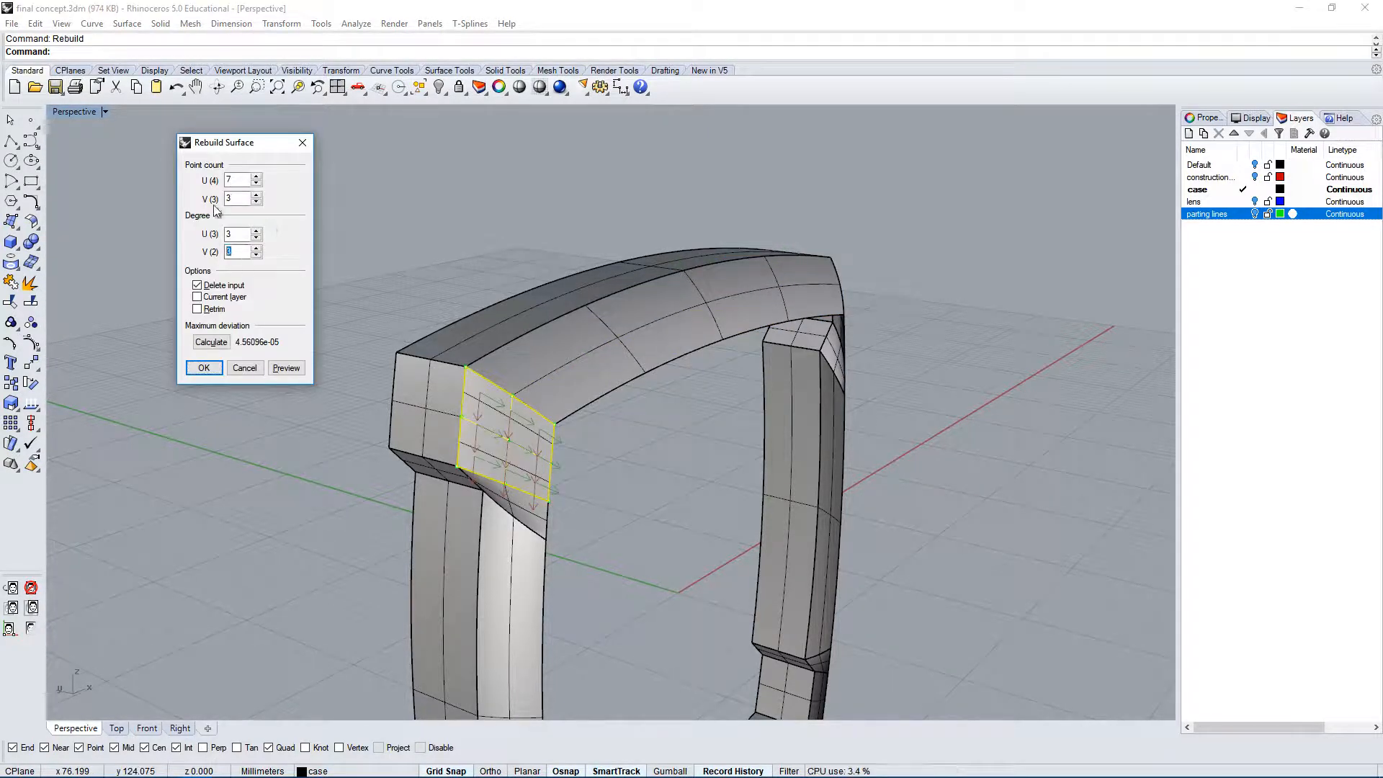
right_drag(646, 543, 395, 276)
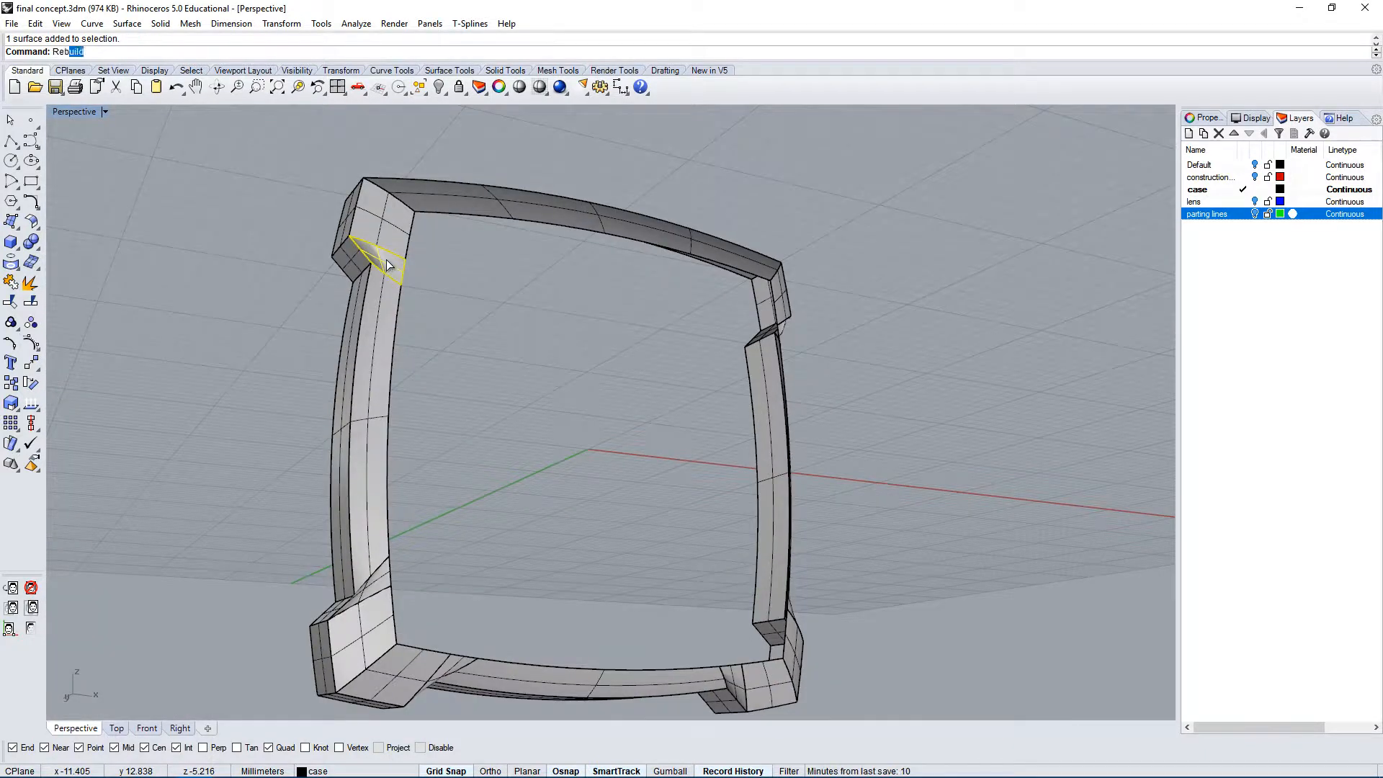
click(210, 368)
Rebuild the opposite upper corner's bevel and its adjacent transition surface with 4 U and 3 V points and degree 3.
right_drag(425, 341, 569, 340)
click(747, 278)
key(Return)
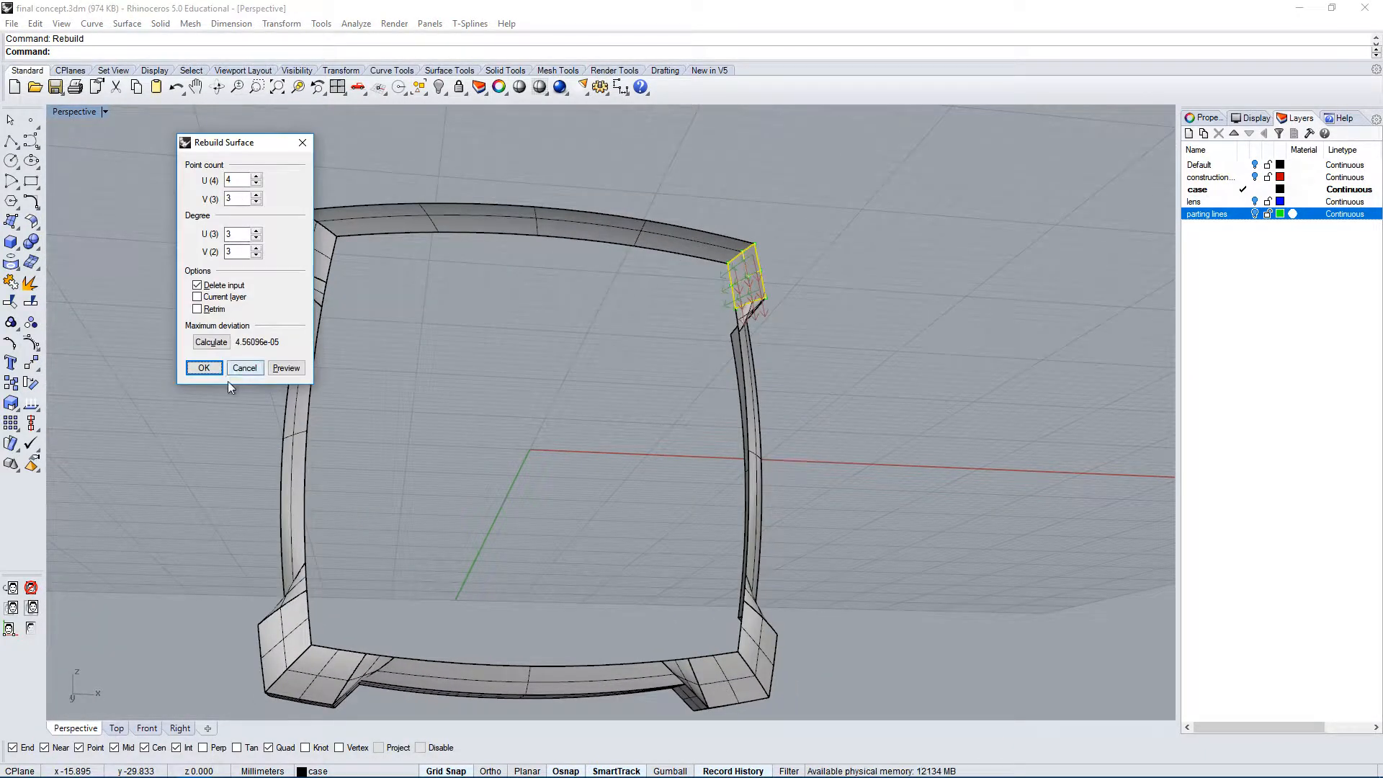
click(209, 370)
right_drag(404, 324, 620, 306)
click(642, 290)
key(Return)
click(209, 368)
Rebuild the long inner bevels along both vertical sides of the case with 4 U and 3 V points and degree 3.
right_drag(446, 389, 476, 497)
click(625, 516)
key(Return)
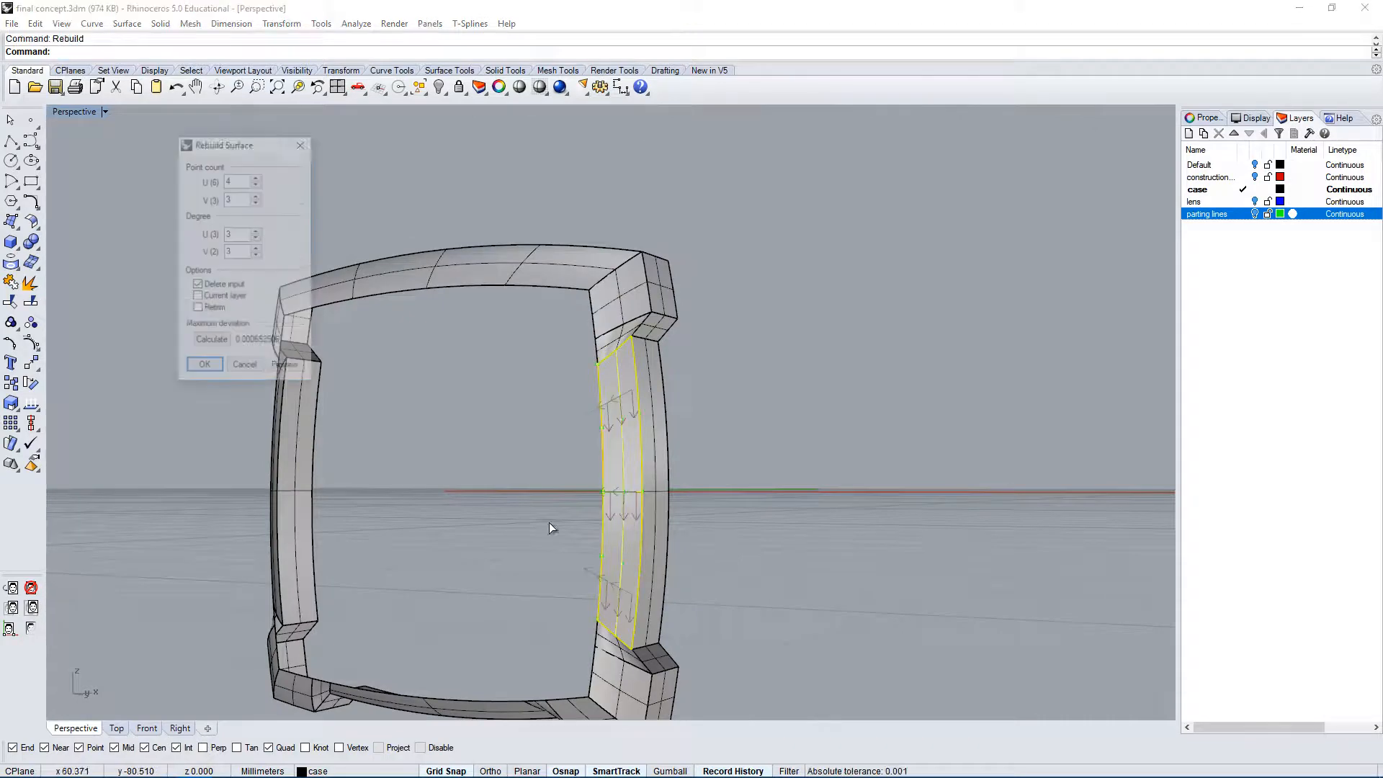
click(204, 369)
right_drag(216, 375, 347, 438)
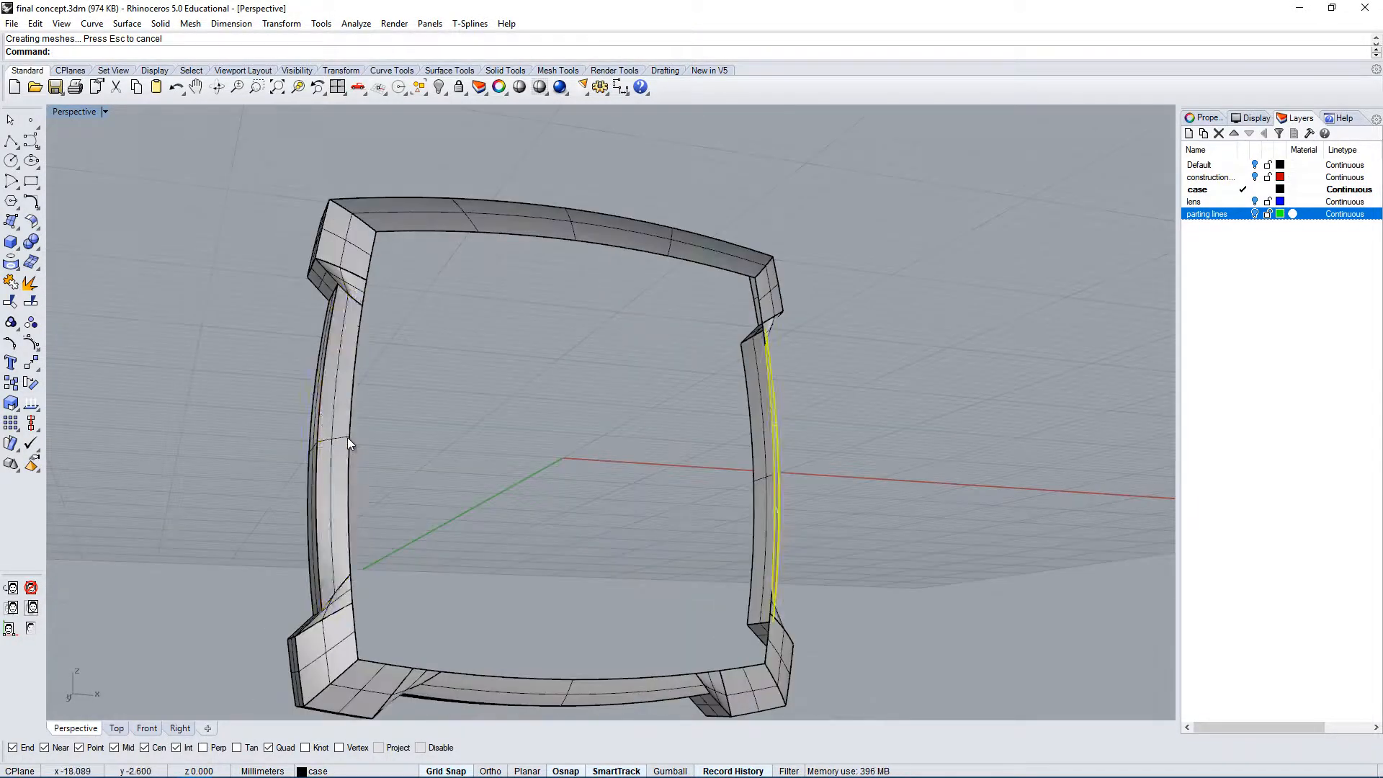
click(347, 438)
key(Return)
click(208, 373)
Rebuild the triangular transition surfaces above both lower corners with 4 U and 3 V points and degree 3.
right_drag(425, 417, 432, 461)
scroll(425, 476, up, 2)
click(401, 496)
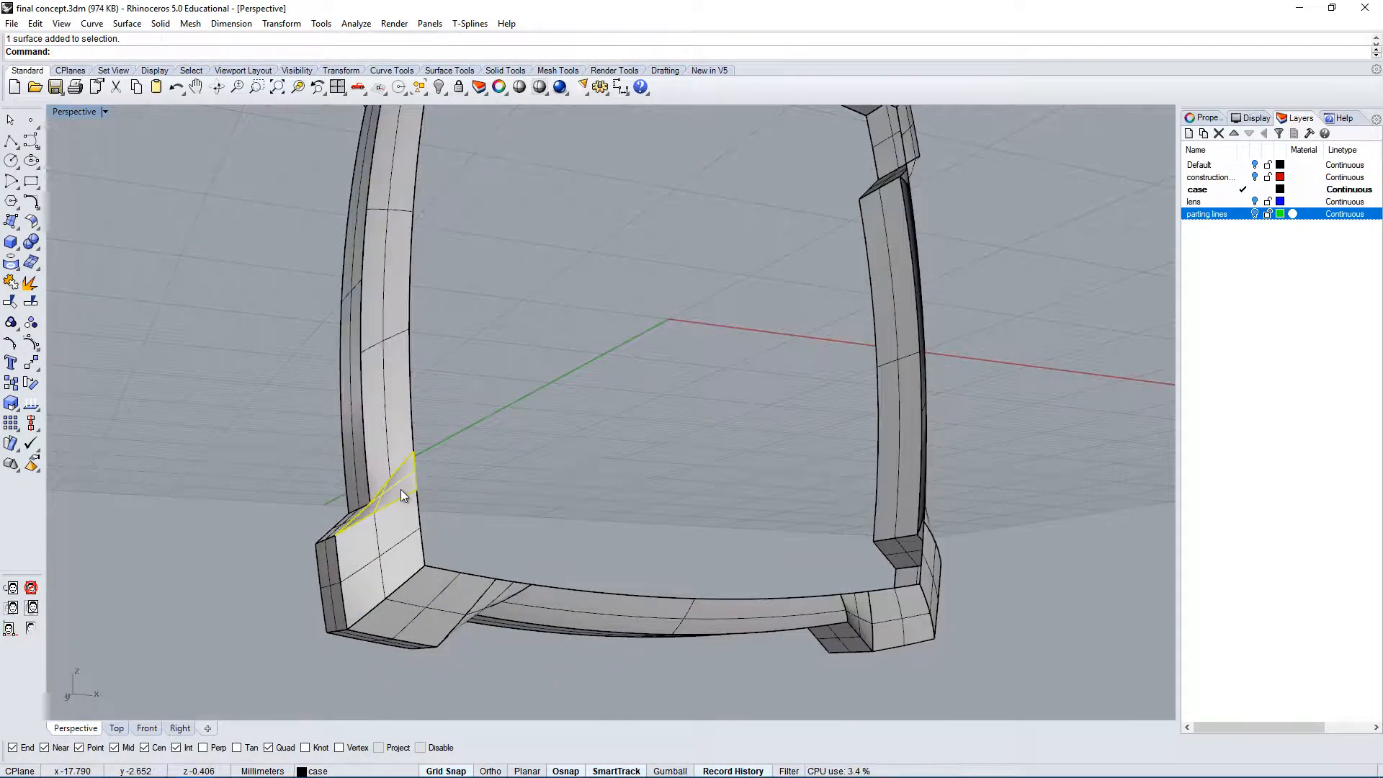
key(Return)
drag(236, 180, 119, 183)
text(4)
key(Tab)
key(Tab)
key(Tab)
click(205, 368)
right_drag(591, 447, 937, 490)
click(972, 525)
key(Return)
click(204, 368)
Rebuild the side-facing bevel surfaces of both lower corners with 4 U and 3 V points, degree 3 in both directions.
right_drag(238, 418, 374, 562)
click(396, 572)
key(Return)
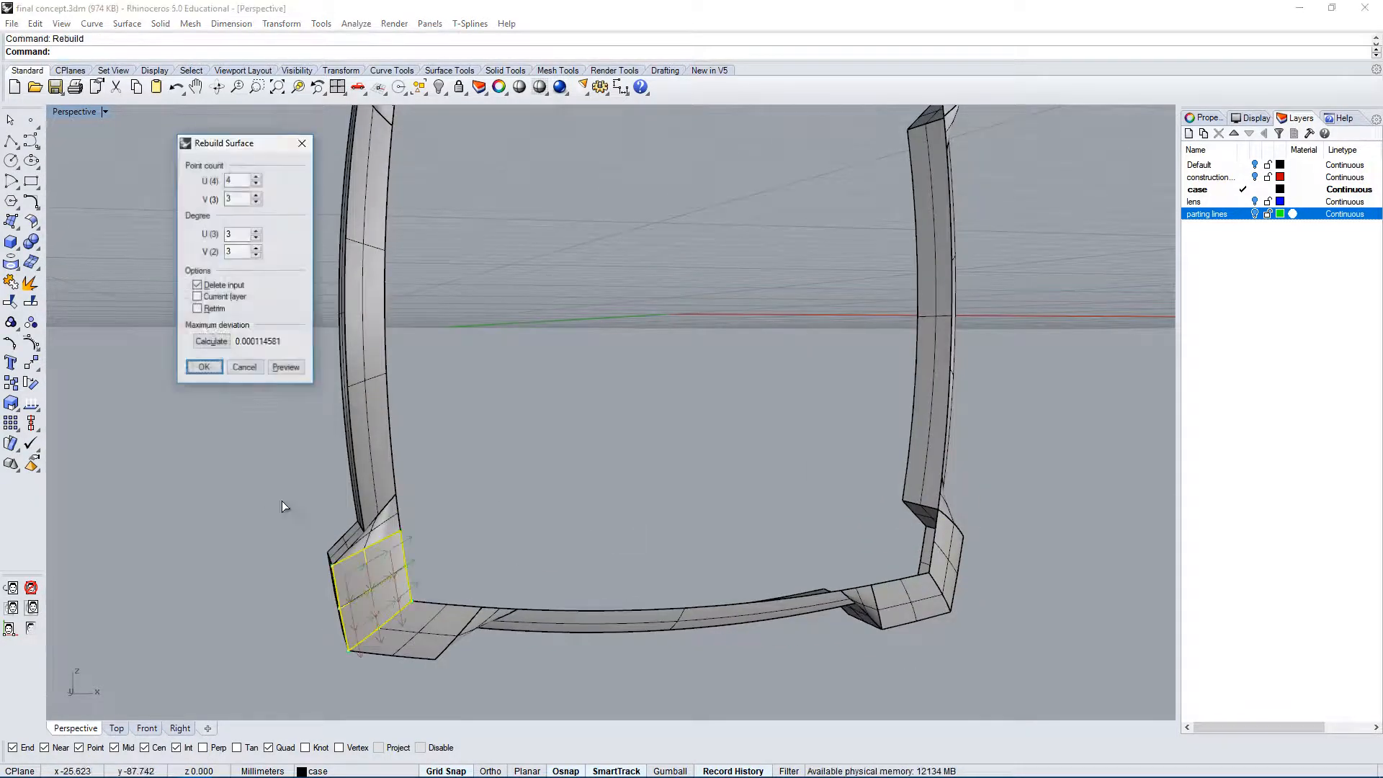
click(202, 370)
right_drag(461, 446, 828, 562)
click(897, 625)
key(Return)
click(200, 372)
Rebuild the two transition surfaces between the bottom bevel and the lower corners with 4 U and 3 V points and degree 3.
right_drag(433, 461, 902, 640)
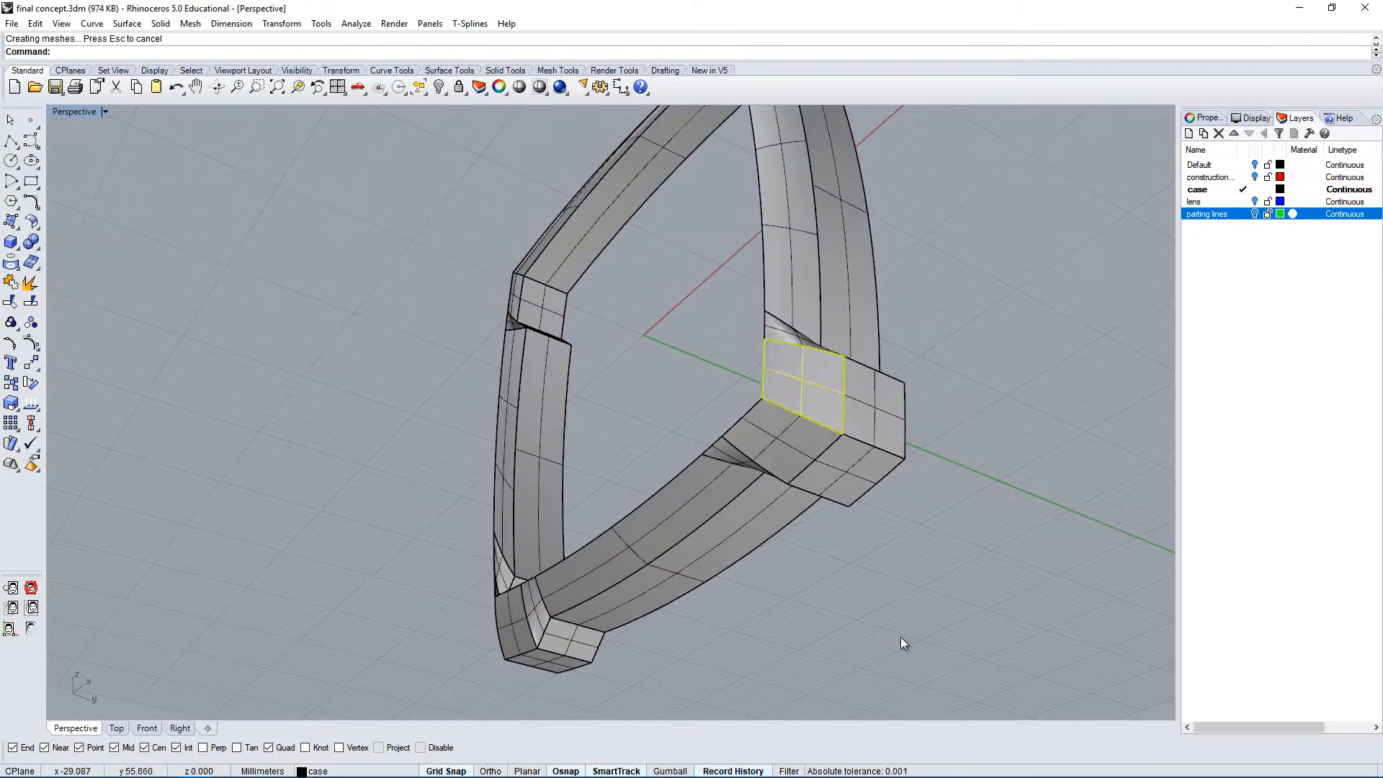
click(732, 442)
key(Return)
click(204, 372)
right_drag(310, 433, 429, 572)
click(495, 547)
key(Return)
click(204, 371)
Rebuild the bottom-facing bevel surfaces of both lower corners with 4 U and 3 V points and degree 3.
click(445, 567)
text(Rebuild)
key(Return)
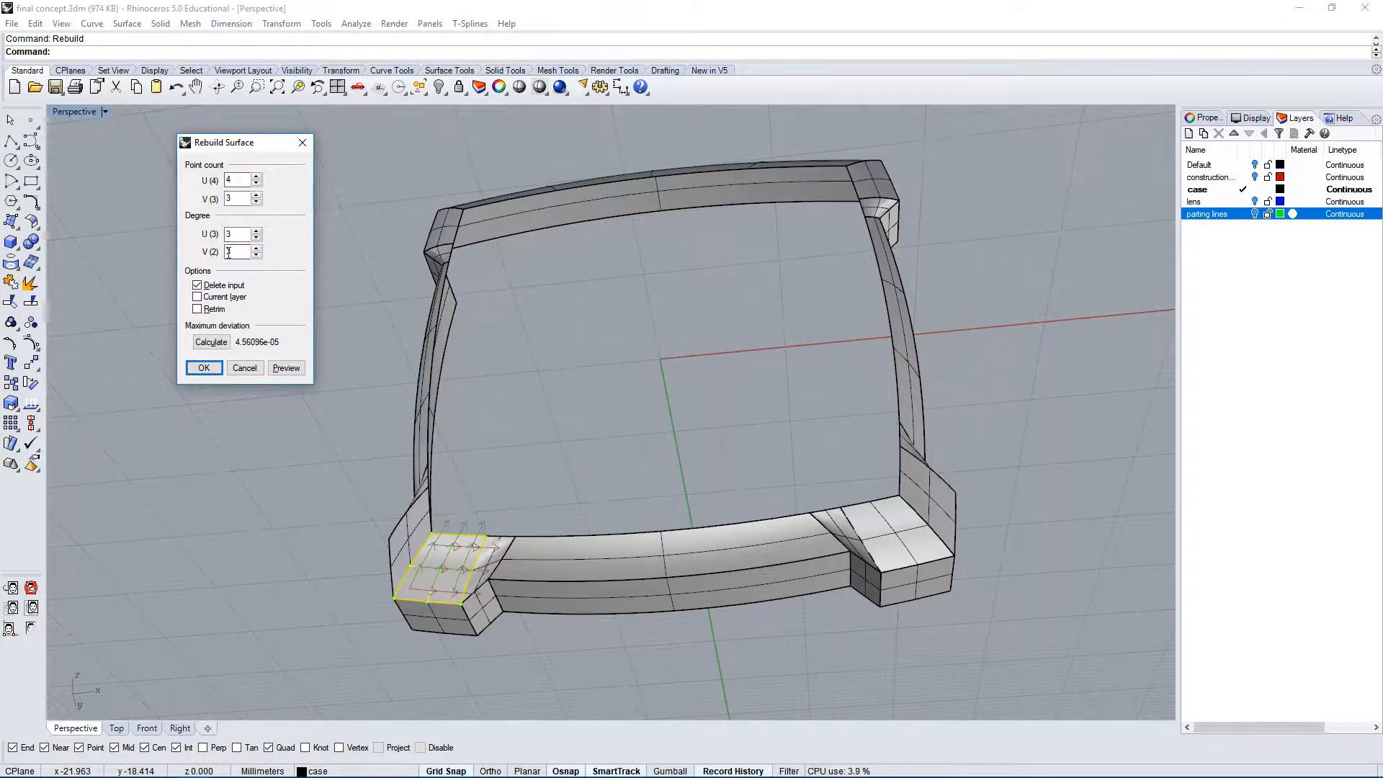
click(204, 364)
click(901, 537)
key(Return)
click(204, 364)
Rebuild the long bottom bevel with 4 U and 3 V points, degree 3 in both directions.
click(657, 542)
key(Return)
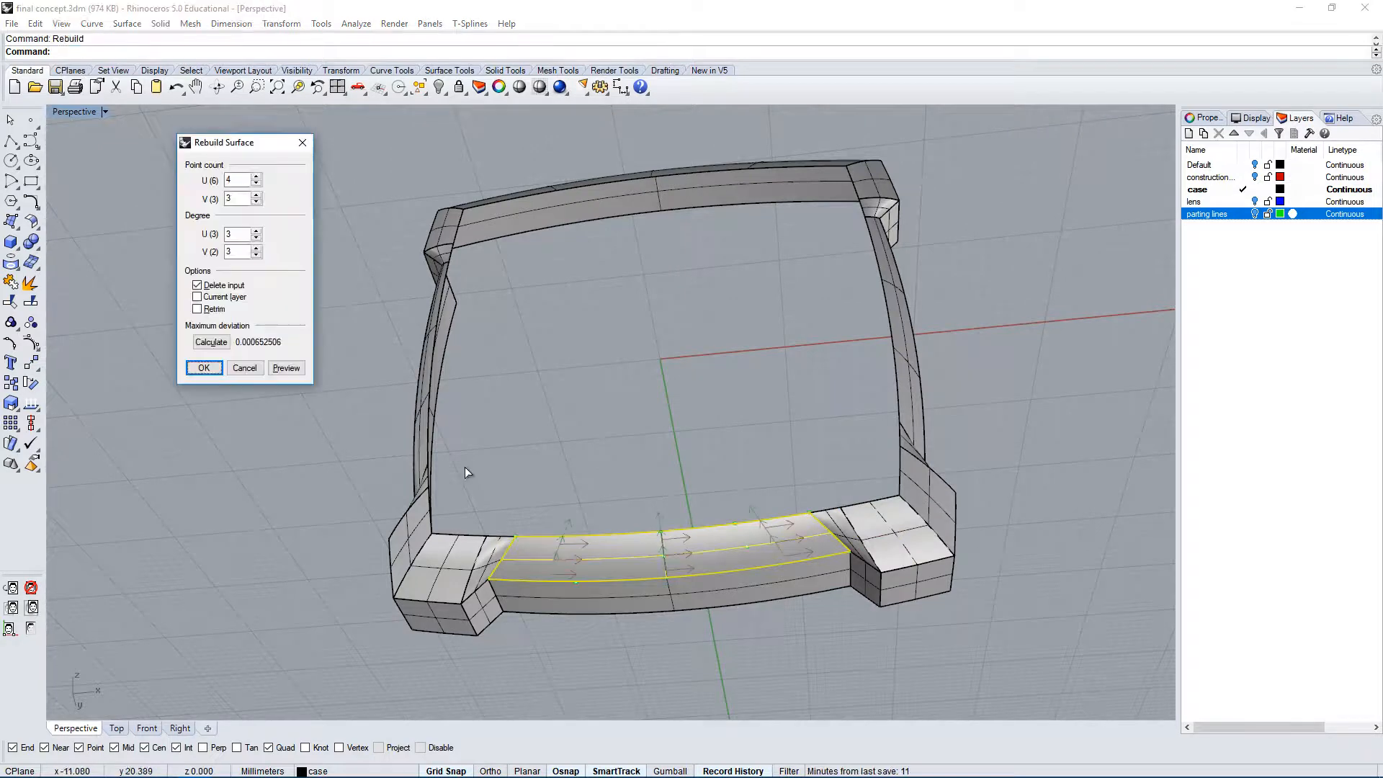
click(205, 364)
Turn on the control points of all case surfaces and examine how they are distributed along the bevels and corners.
right_drag(576, 432, 855, 210)
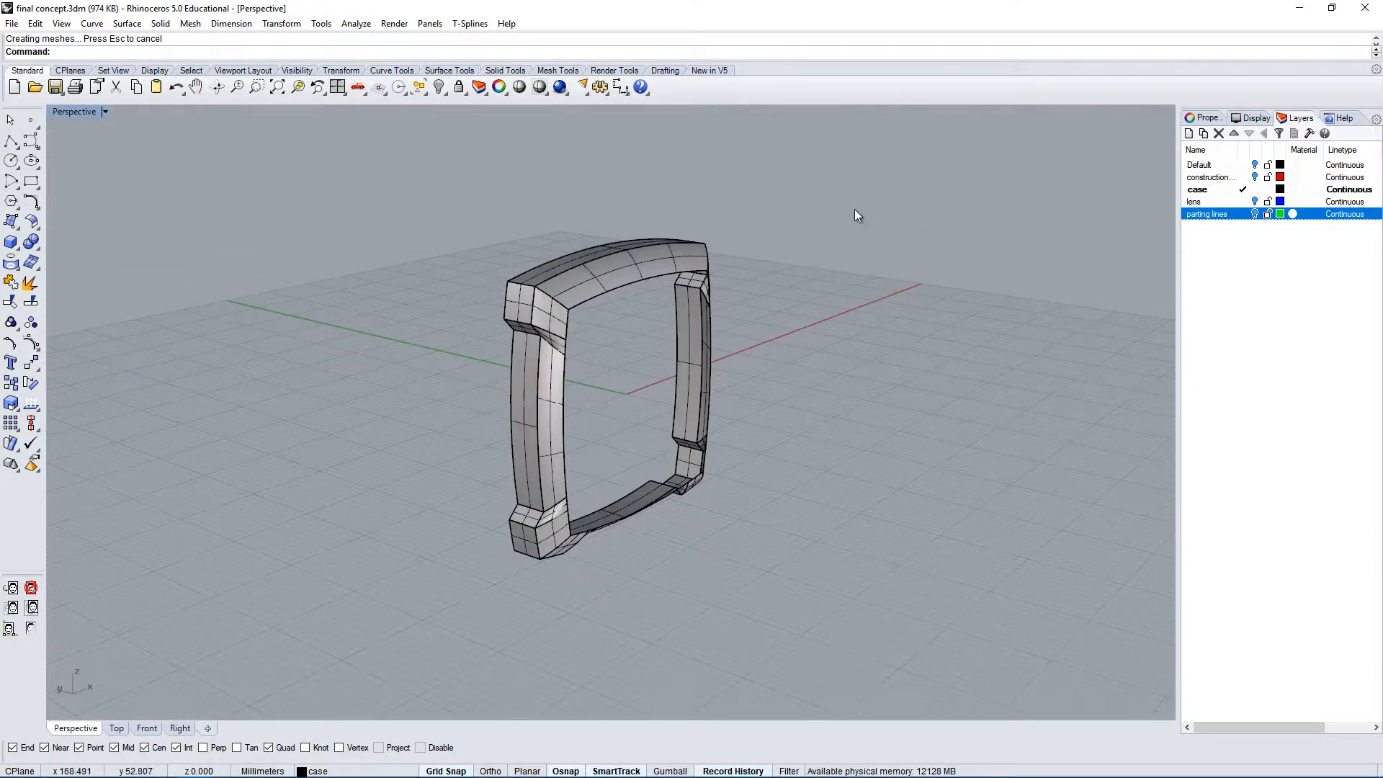
key(ctrl+a)
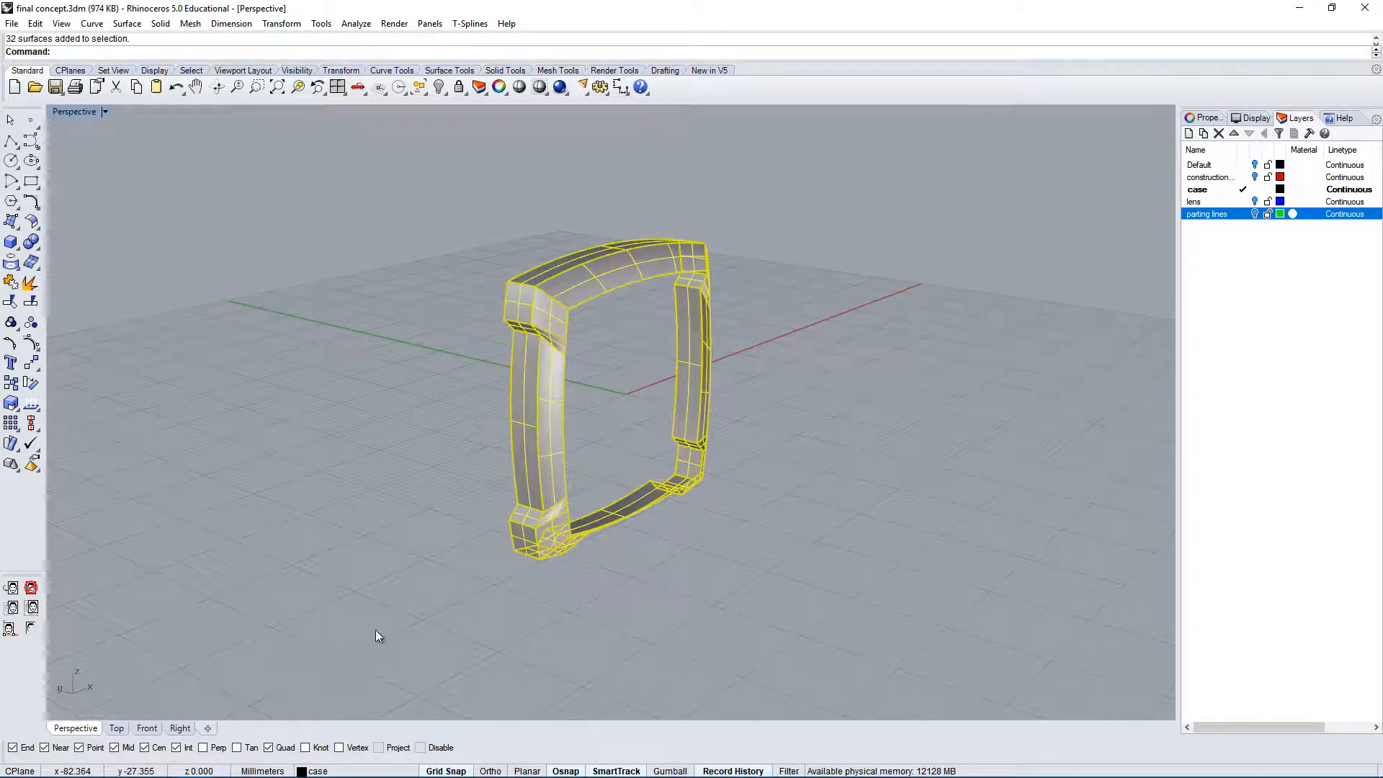
right_drag(728, 358, 678, 236)
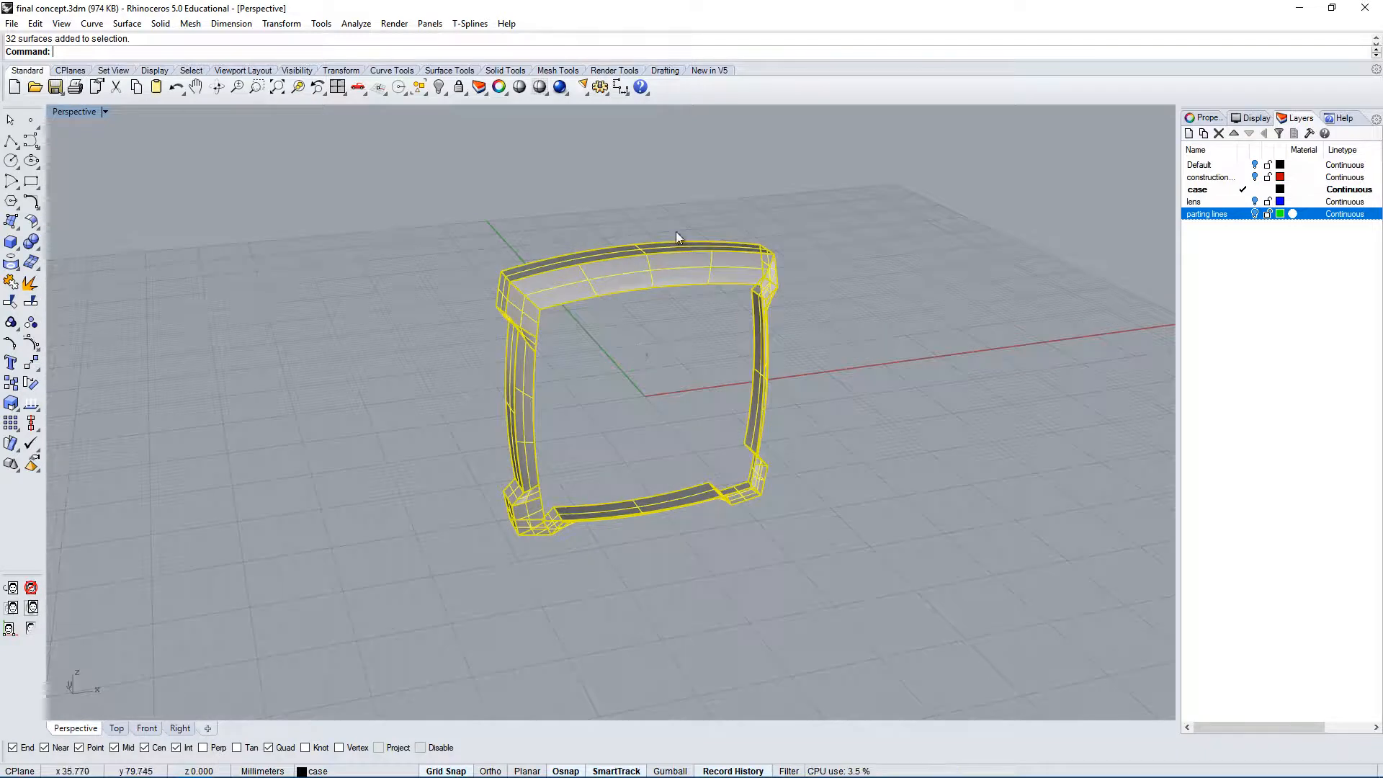
click(31, 344)
right_drag(658, 317, 564, 271)
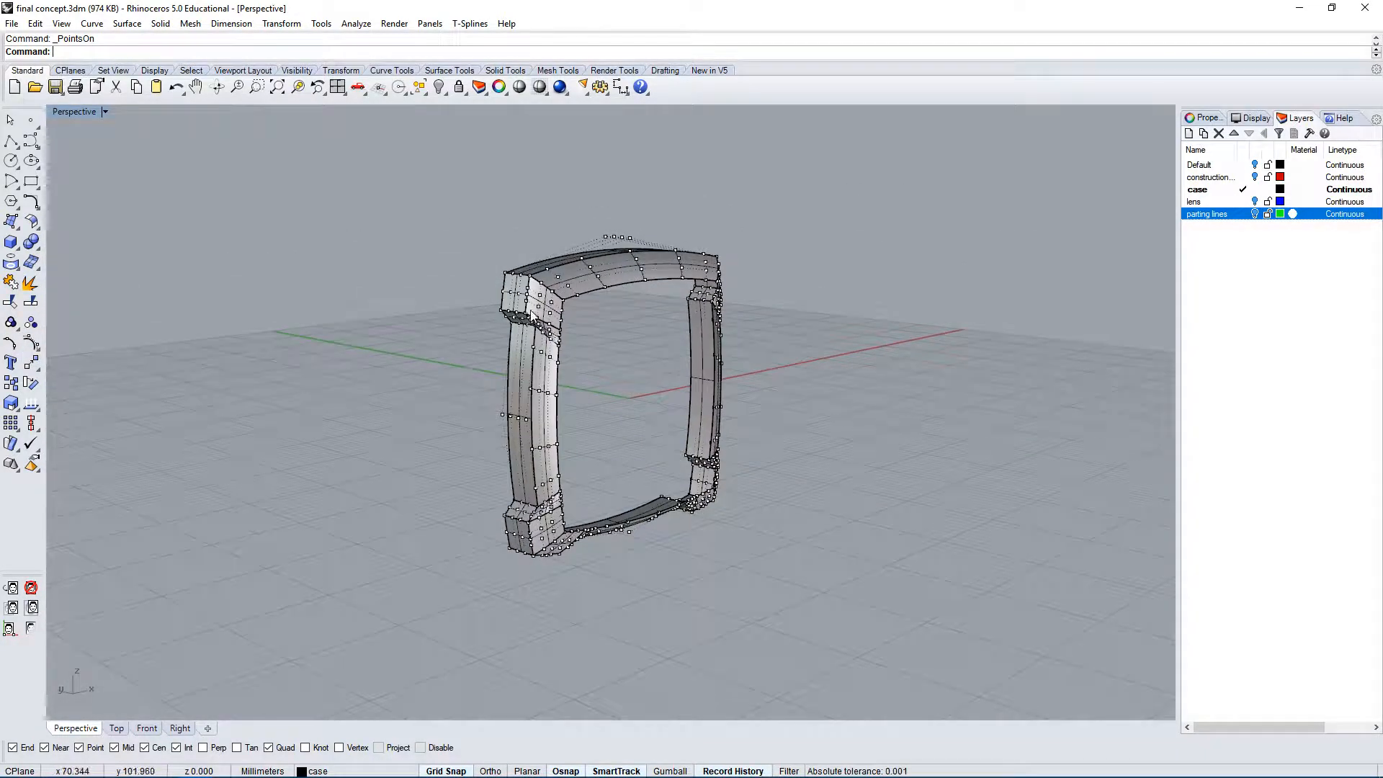
right_drag(557, 571, 726, 321)
scroll(593, 270, up, 3)
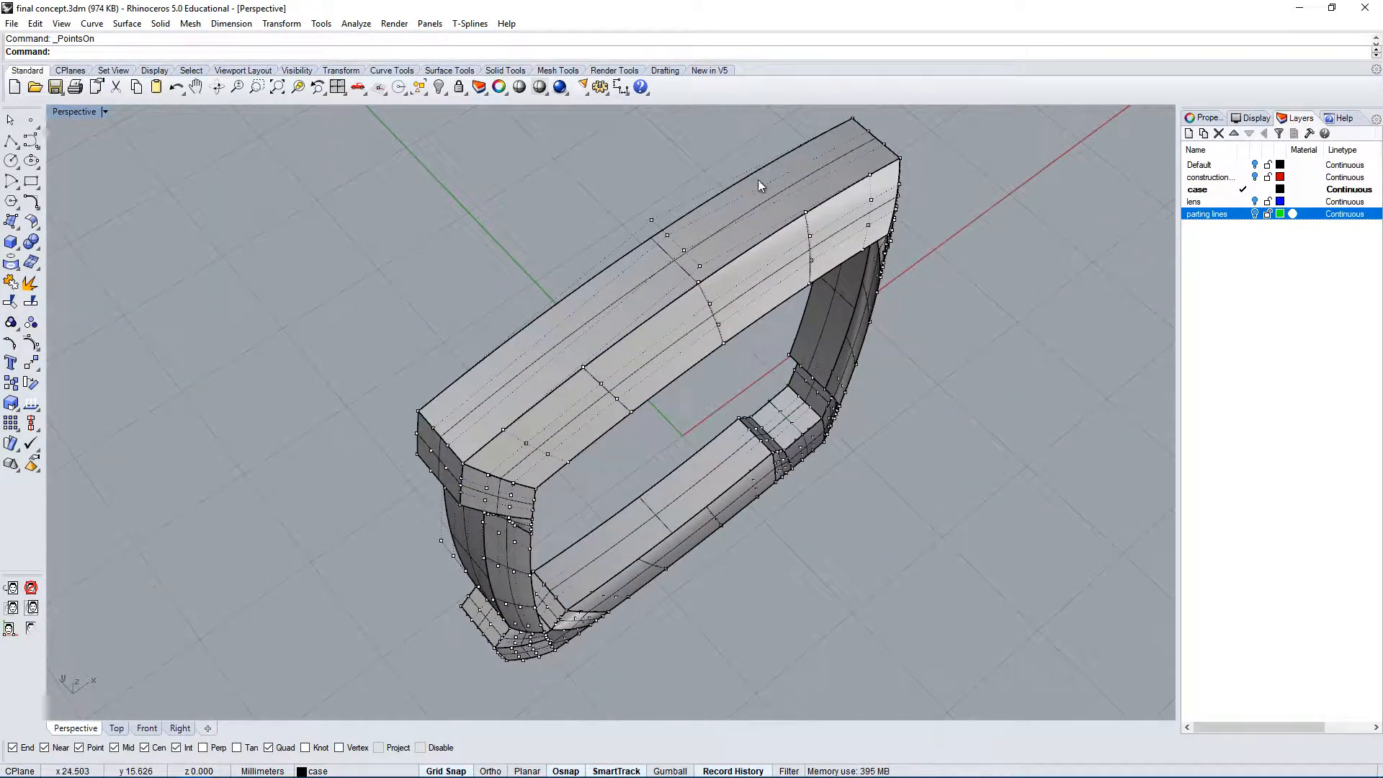
Delete the long outer top surface of the case, leaving the top bevel and the corner surfaces in place.
click(631, 290)
key(Delete)
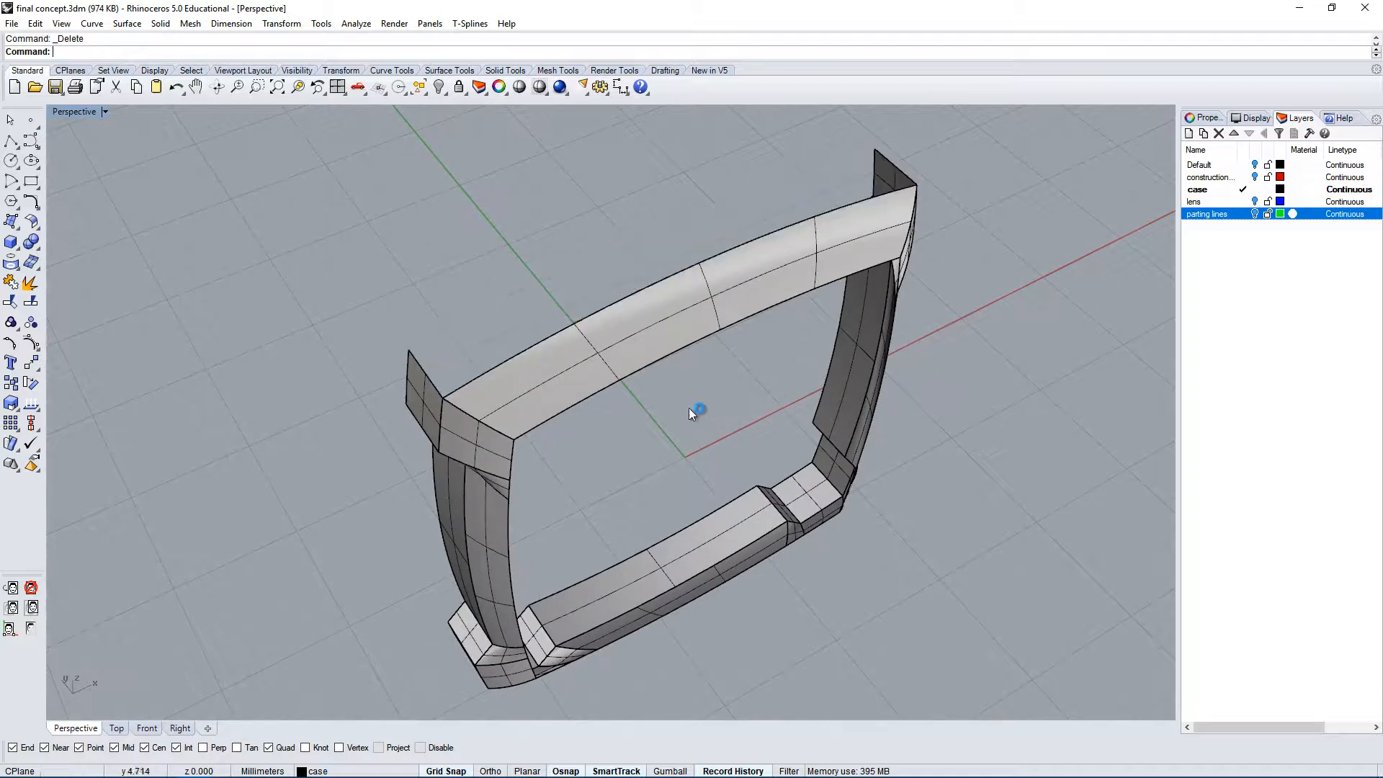
right_drag(736, 209, 664, 250)
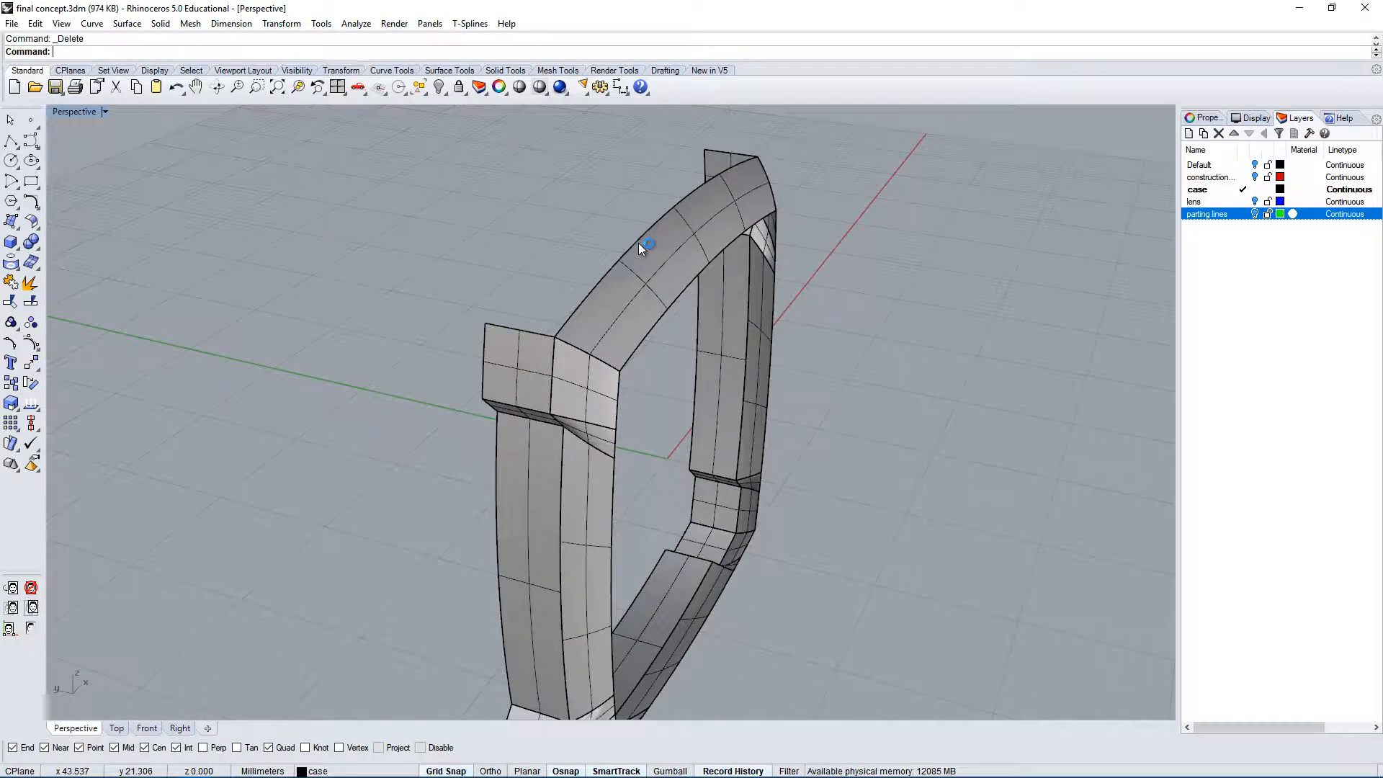
text(Swe)
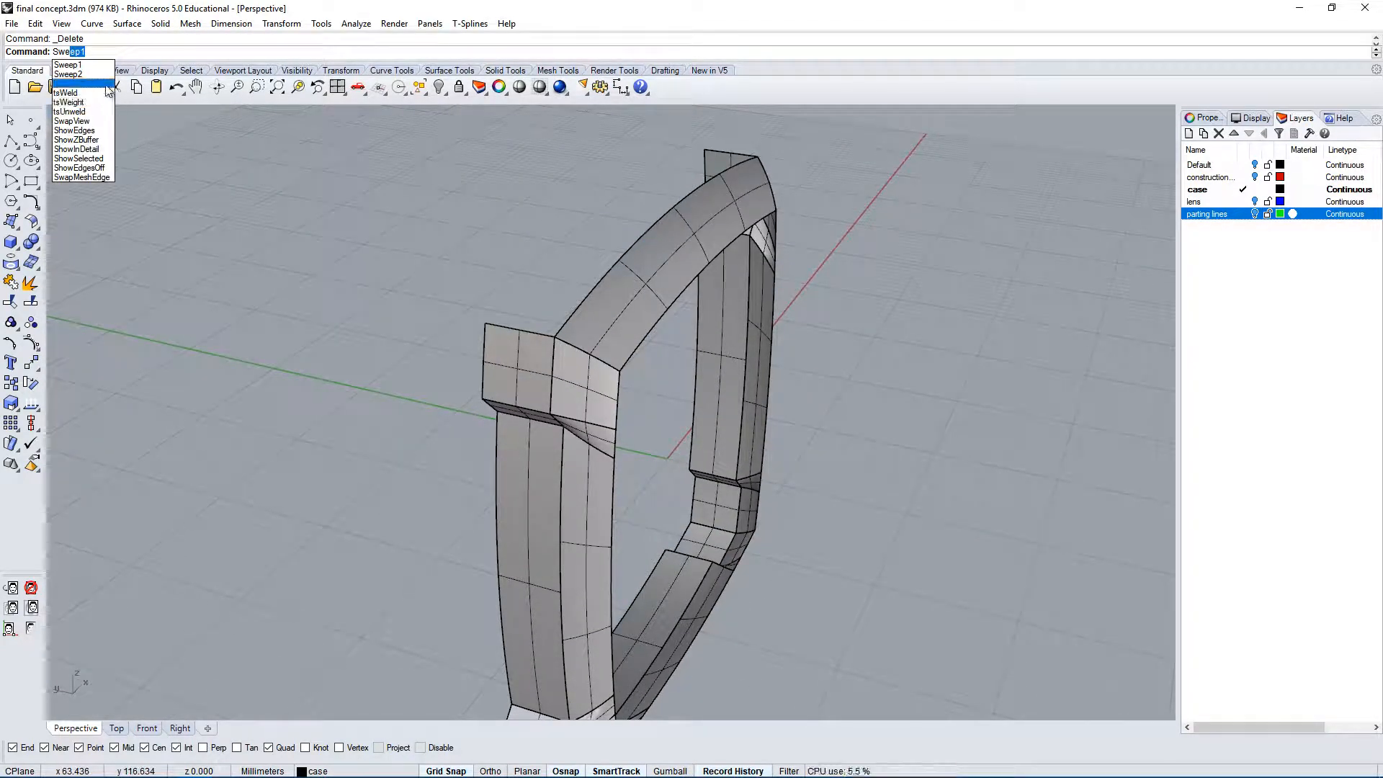
text(ep2)
key(Return)
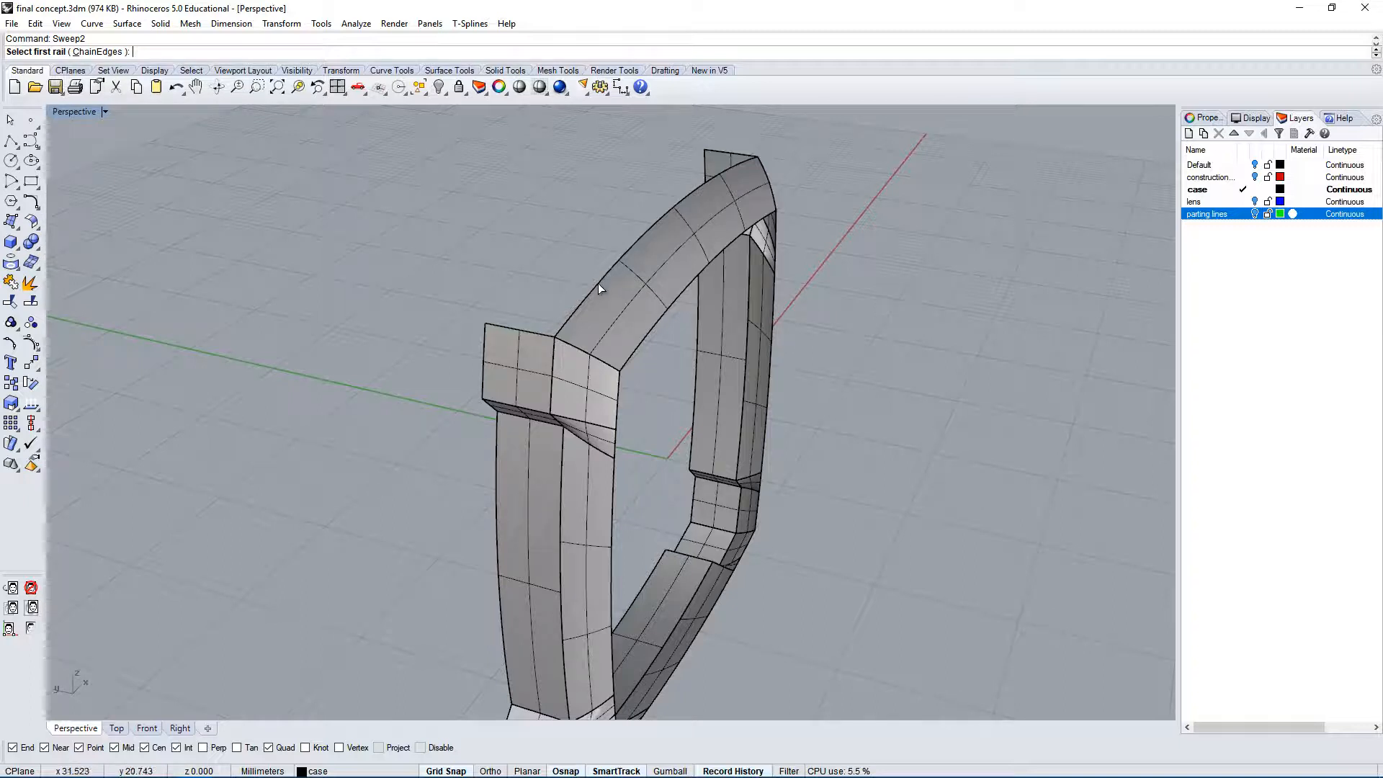
click(585, 300)
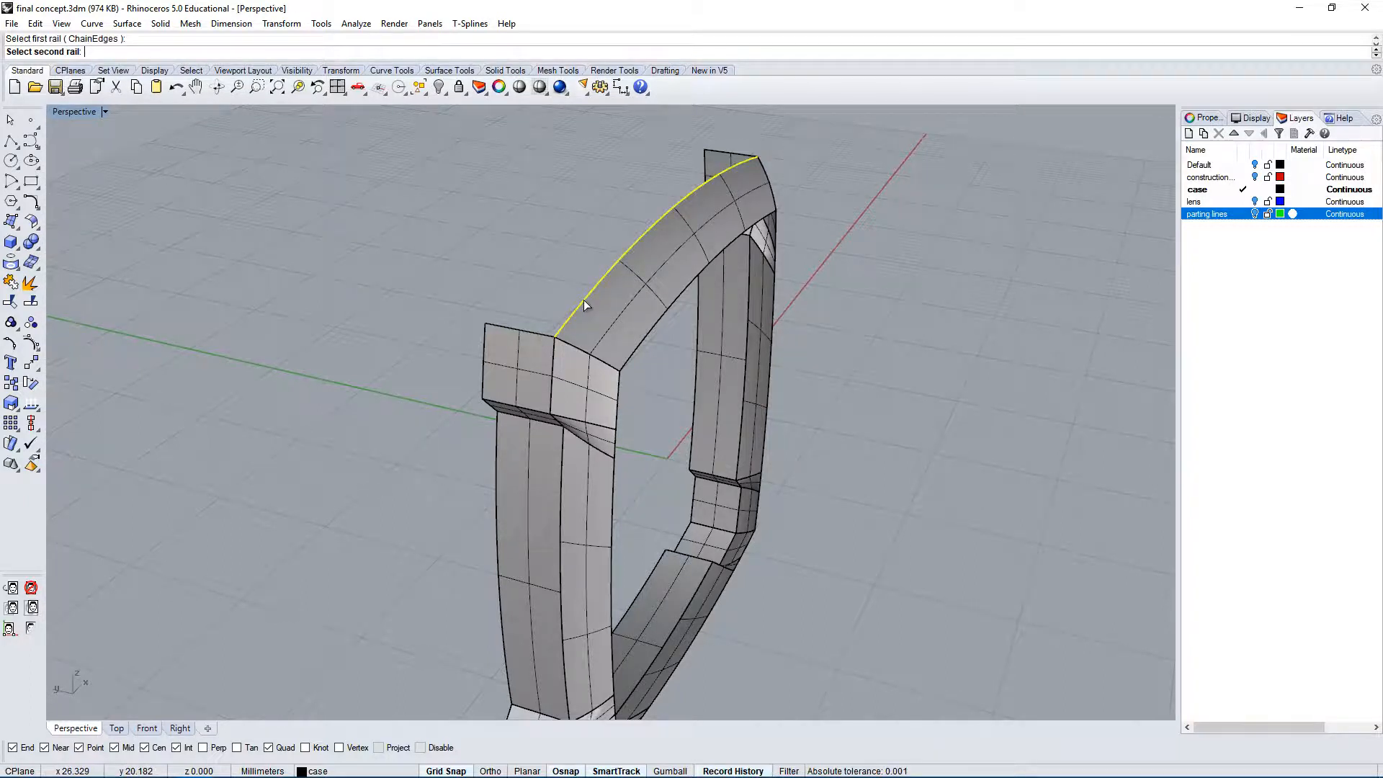
click(536, 331)
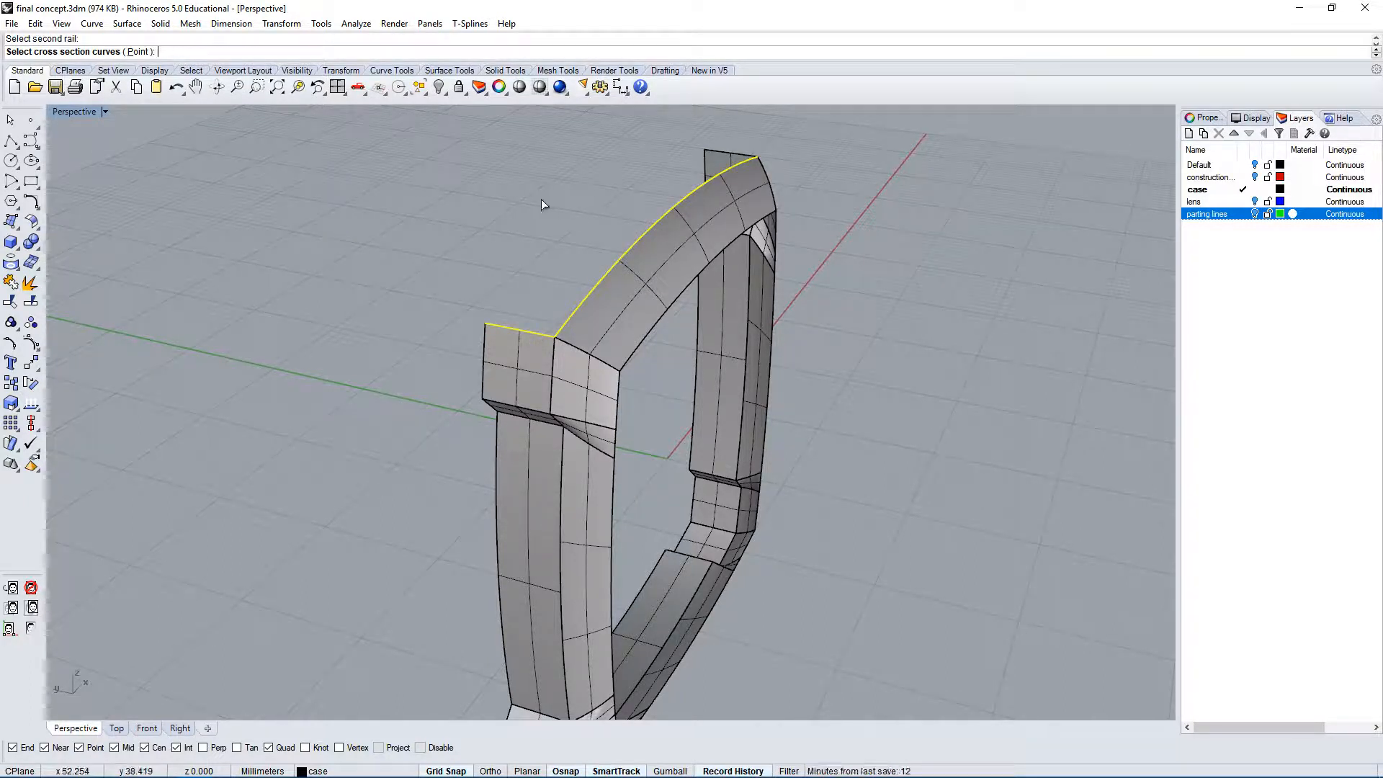
key(Escape)
Sweep a new outer top surface with Sweep2, using both upper corners' short top edges as rails and the top bevel's long edge as cross section.
key(Return)
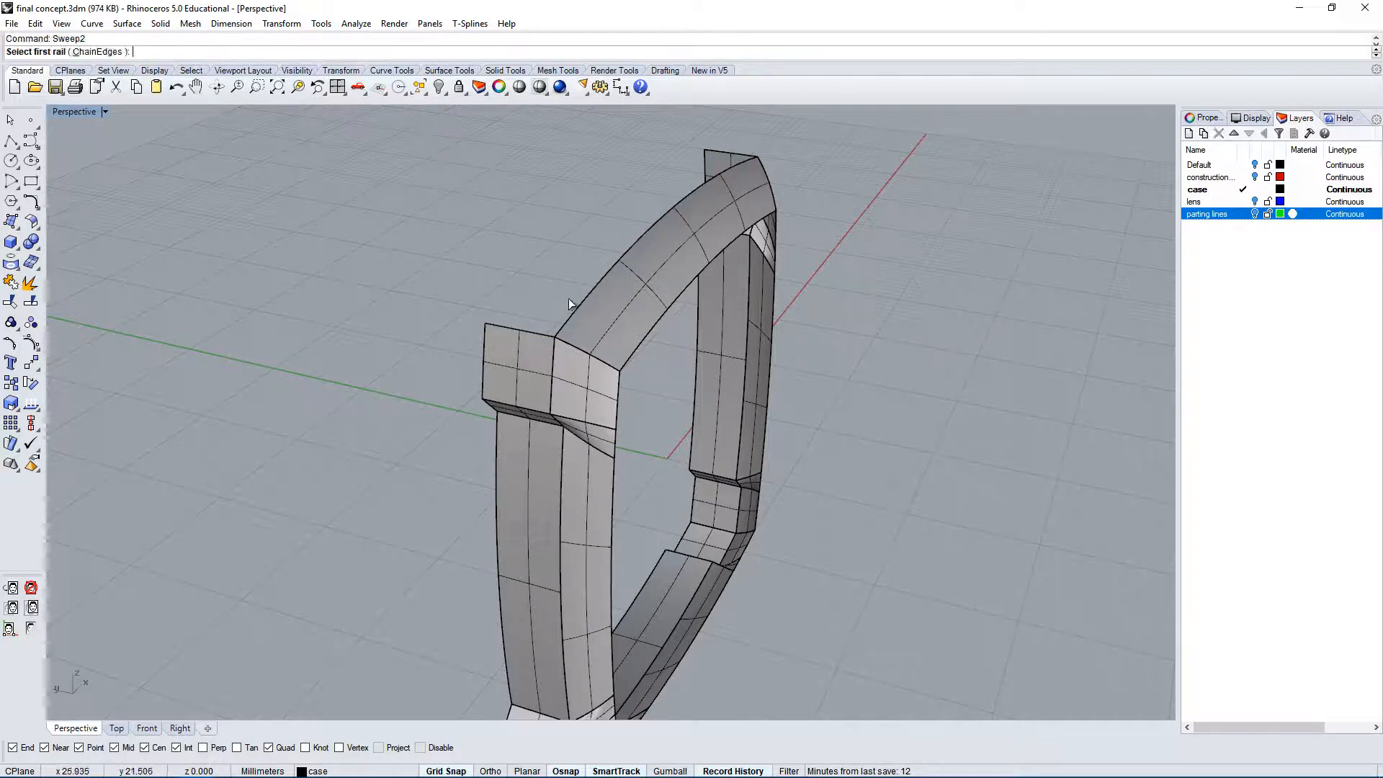
click(547, 335)
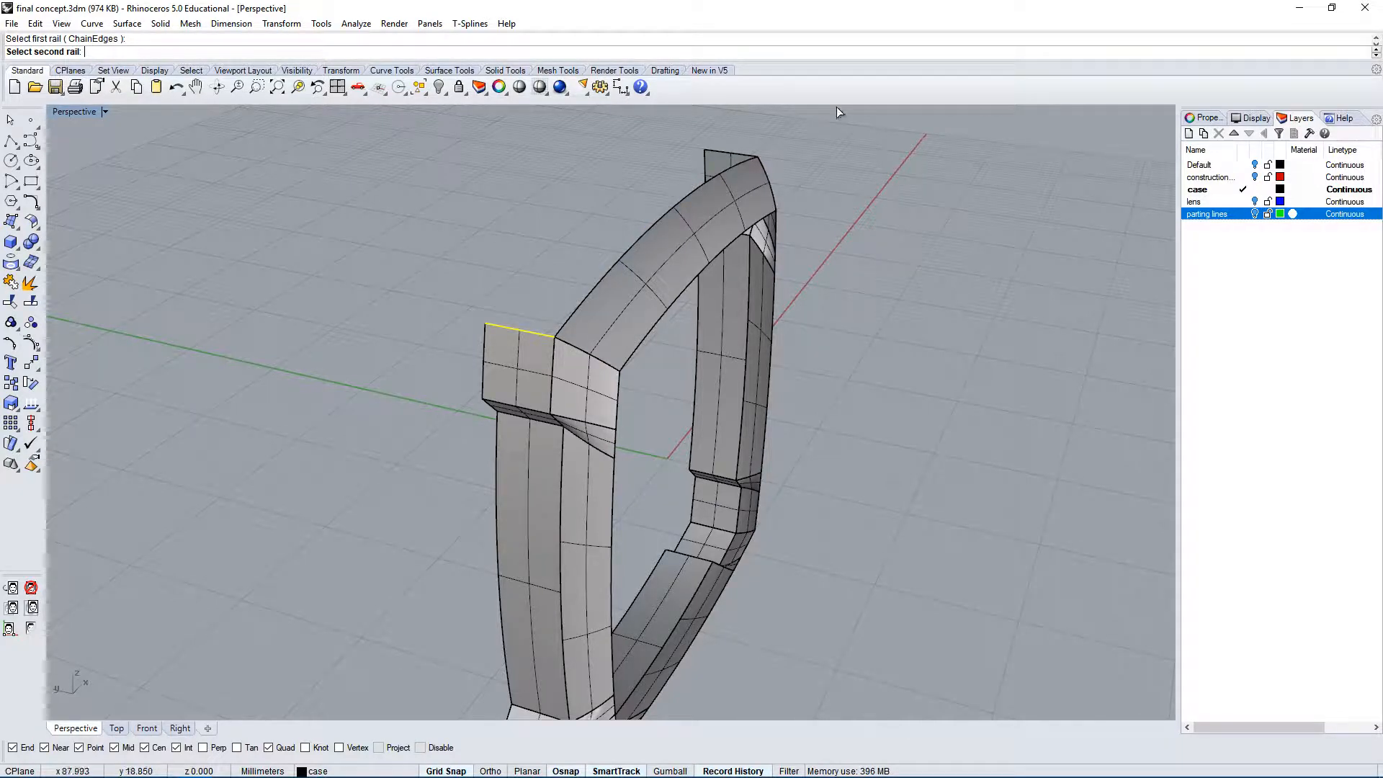
click(747, 154)
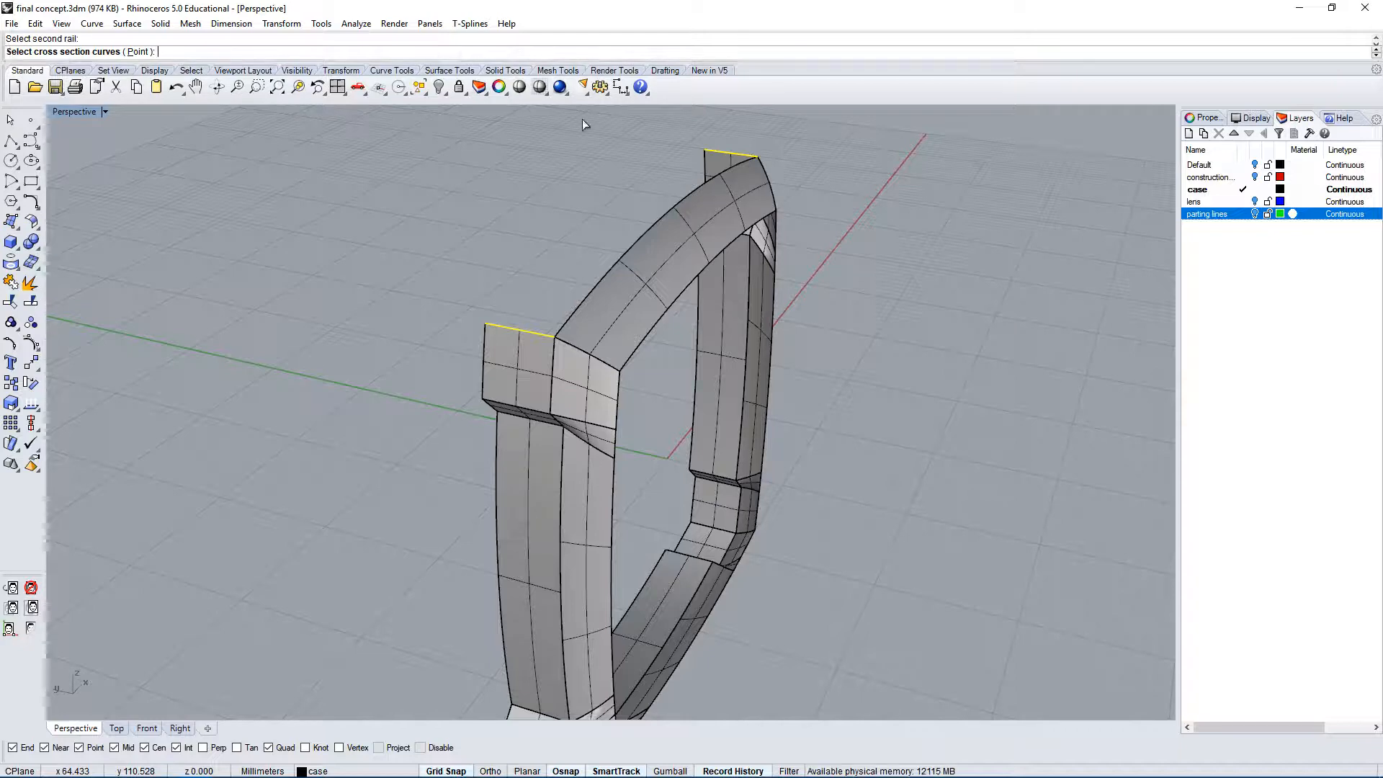
click(595, 289)
key(Return)
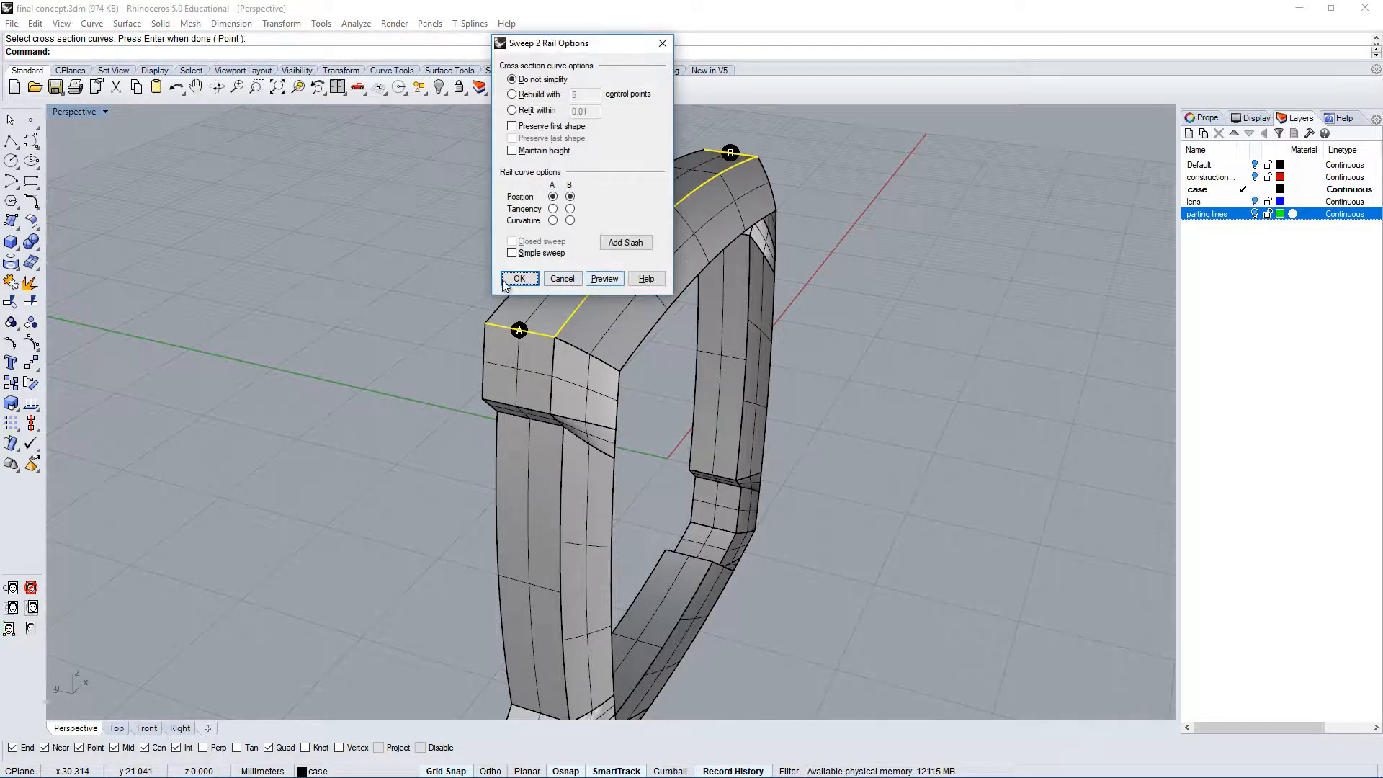
drag(574, 44, 224, 111)
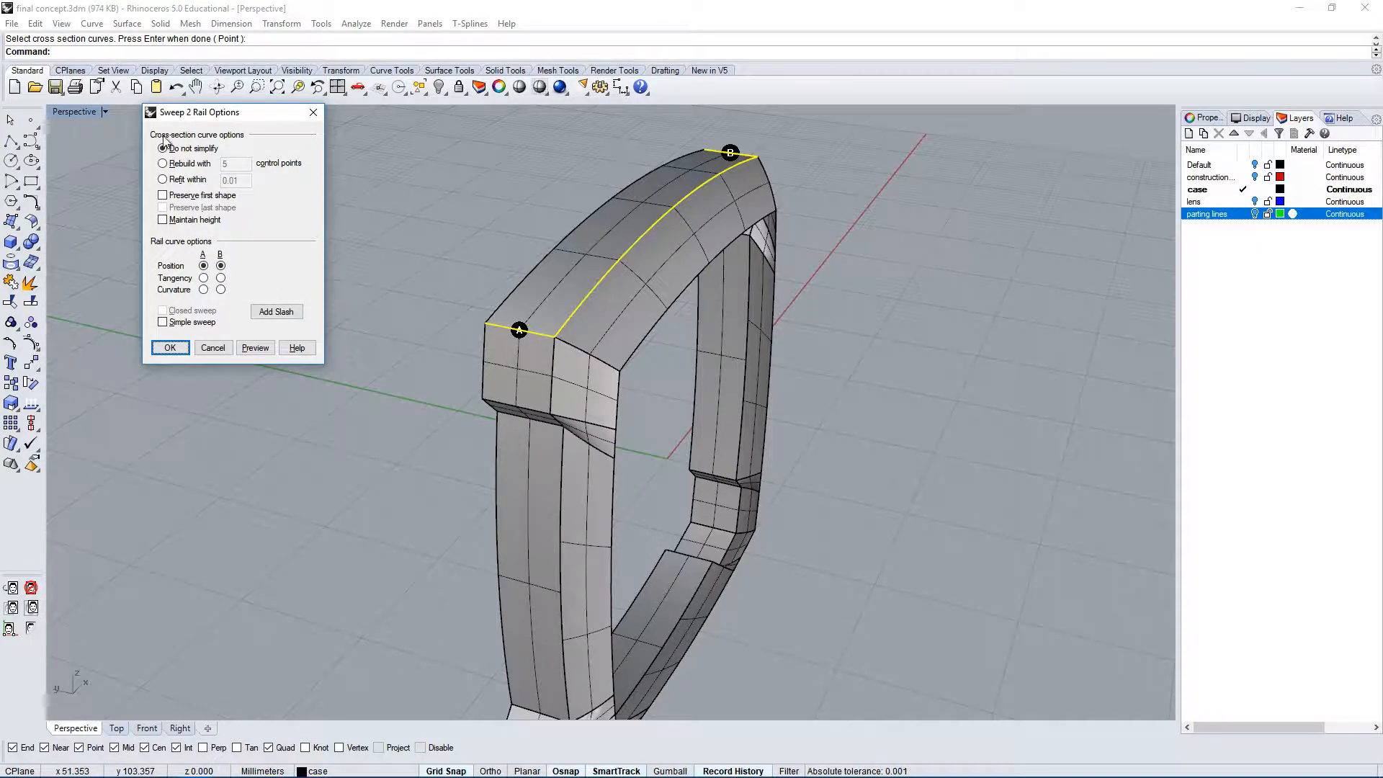
click(170, 348)
Turn on the control points of the outer top surface and top bevel and check that they line up along the shared edge.
click(612, 284)
right_drag(572, 279, 657, 302)
click(33, 345)
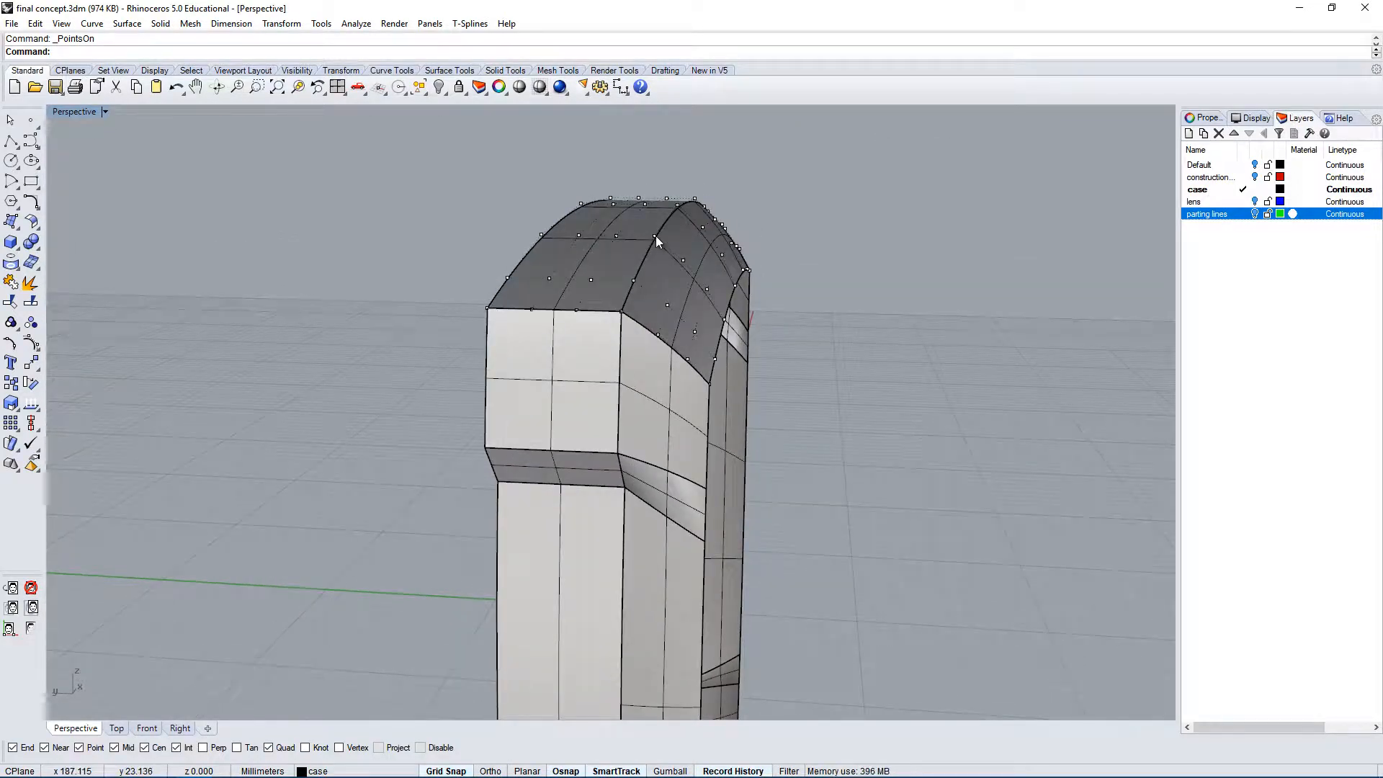
click(630, 275)
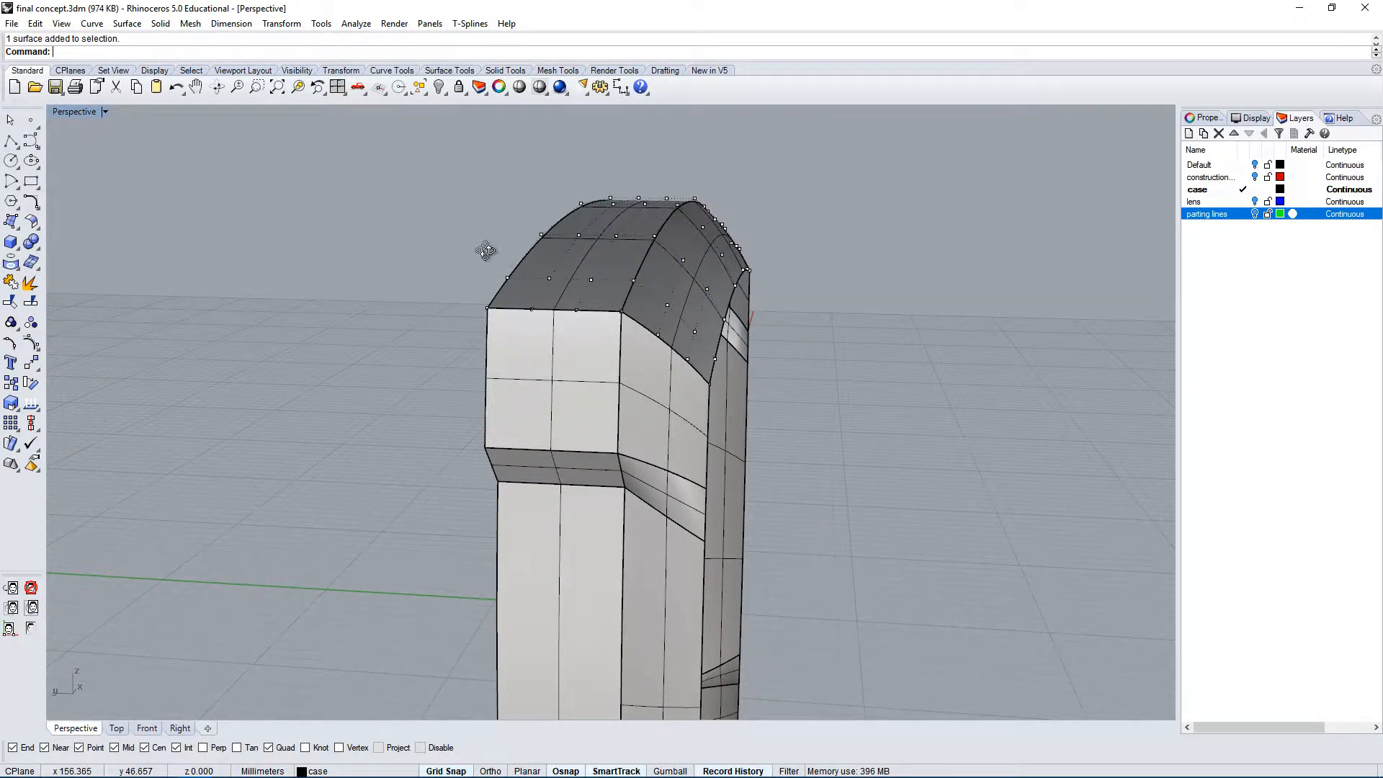
right_drag(484, 250, 366, 236)
drag(323, 199, 366, 242)
right_drag(366, 242, 421, 383)
key(Escape)
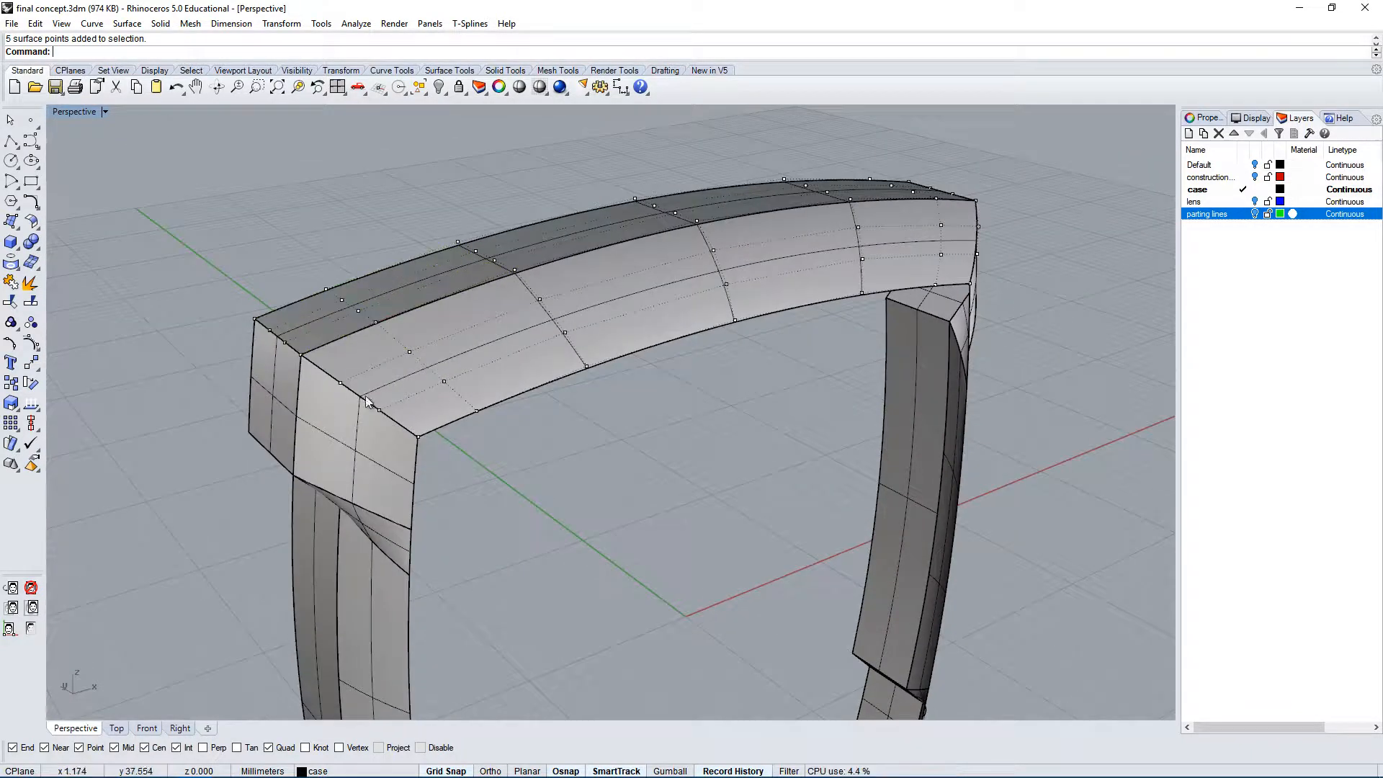
key(Escape)
Examine the control points of one upper corner's outer and bevel faces, and those of the whole case.
click(335, 455)
right_drag(336, 455, 348, 441)
shift+click(304, 426)
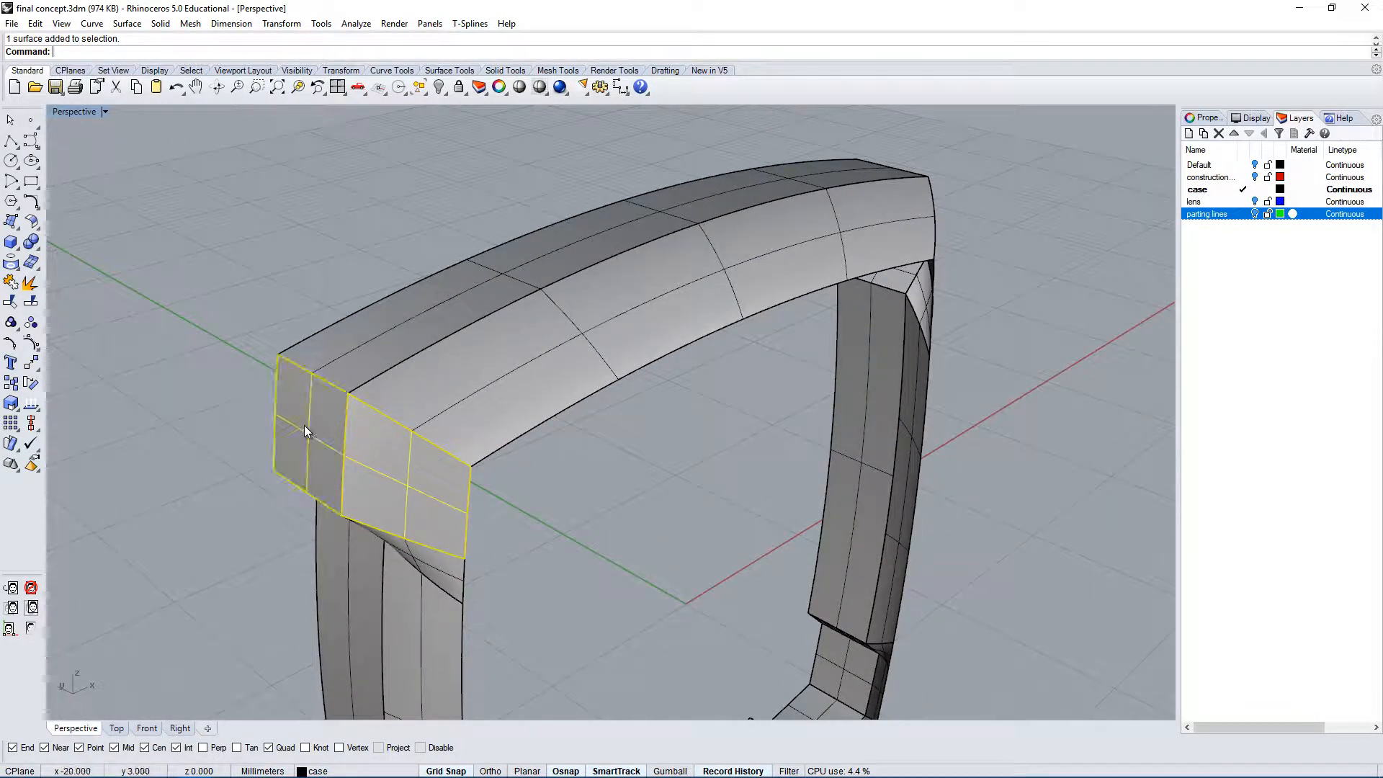
click(31, 342)
right_drag(424, 343, 475, 284)
scroll(475, 285, down, 2)
drag(792, 249, 292, 650)
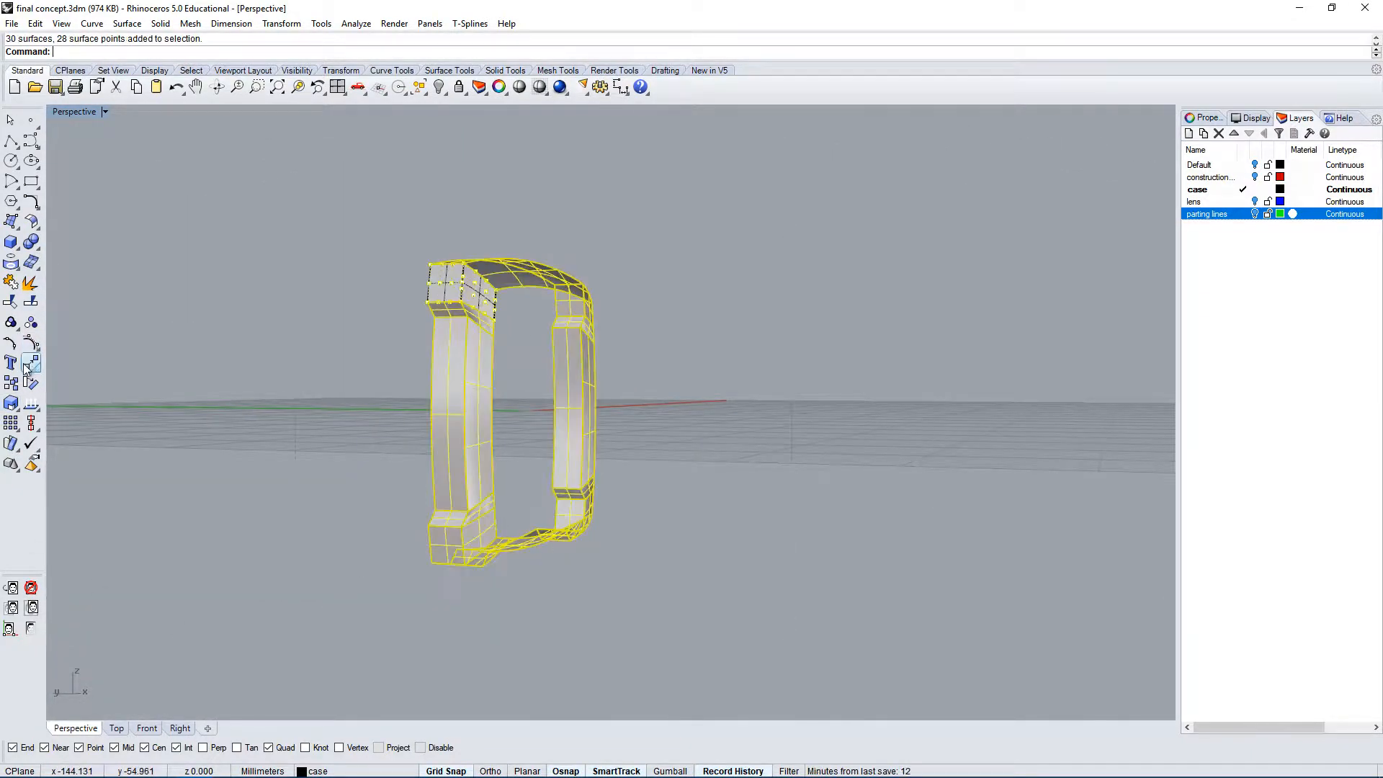
click(31, 343)
right_drag(643, 507, 741, 560)
key(Escape)
Replace the long outer bottom surface with a two-rail sweep, using the adjoining corner edges as rails and the bottom bevel's edge as cross section.
click(691, 546)
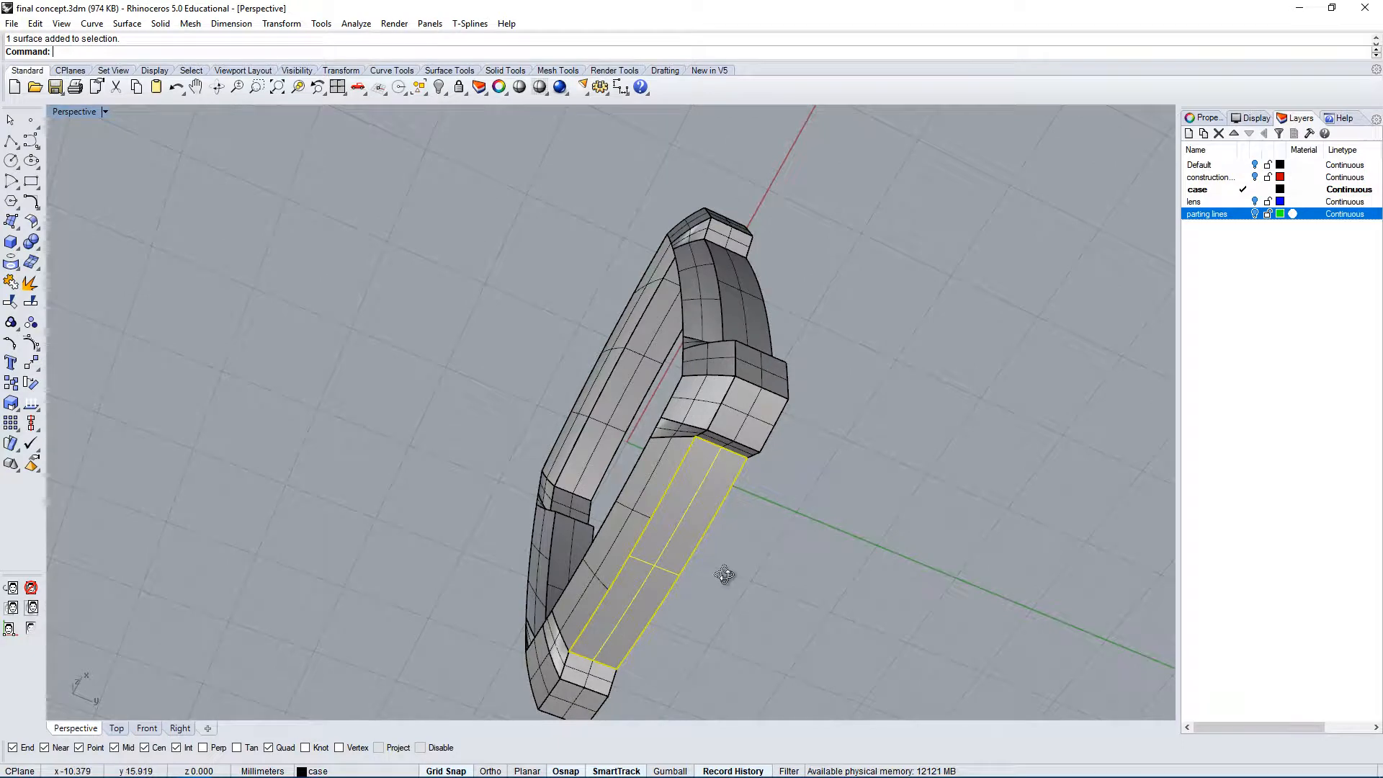
key(Delete)
text(Swee)
right_drag(739, 588, 705, 461)
key(Return)
click(733, 399)
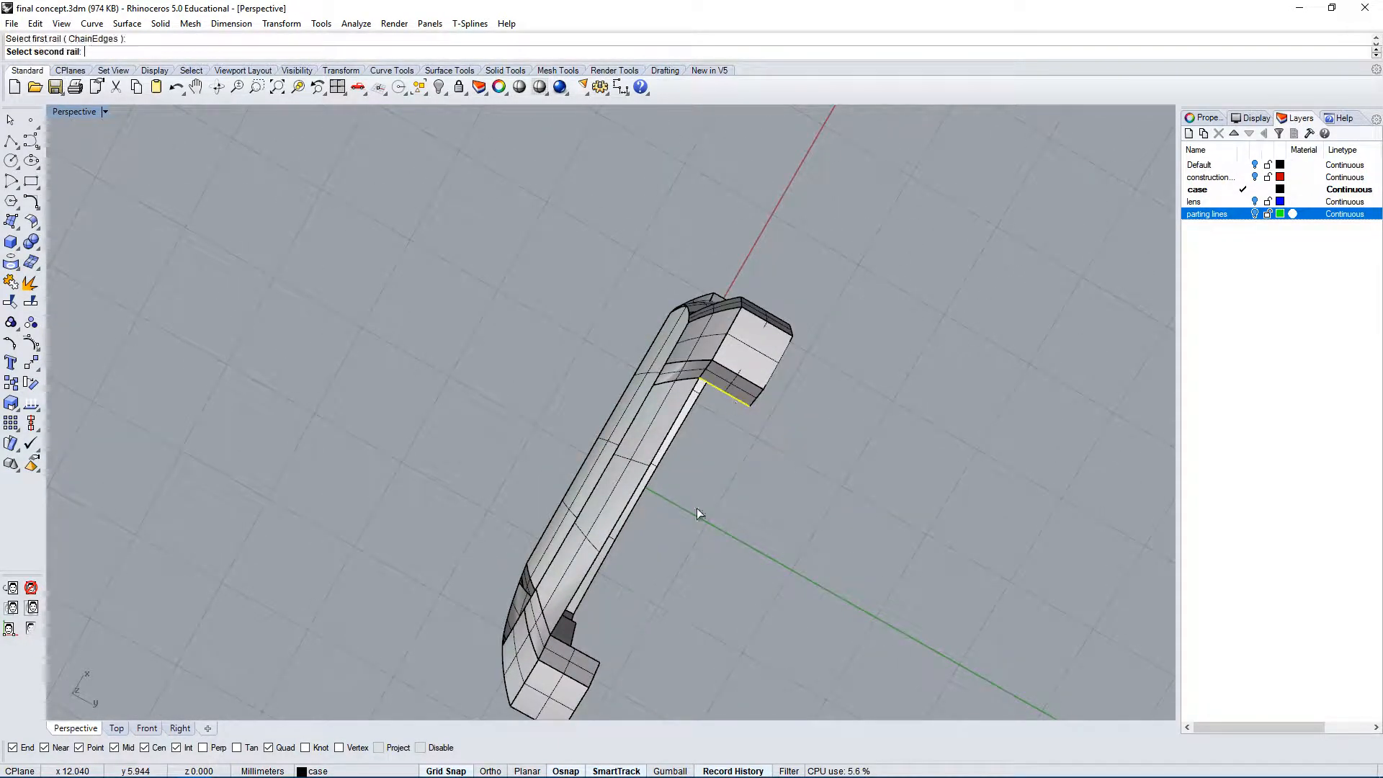
click(594, 657)
right_drag(593, 657, 579, 564)
click(547, 585)
key(Return)
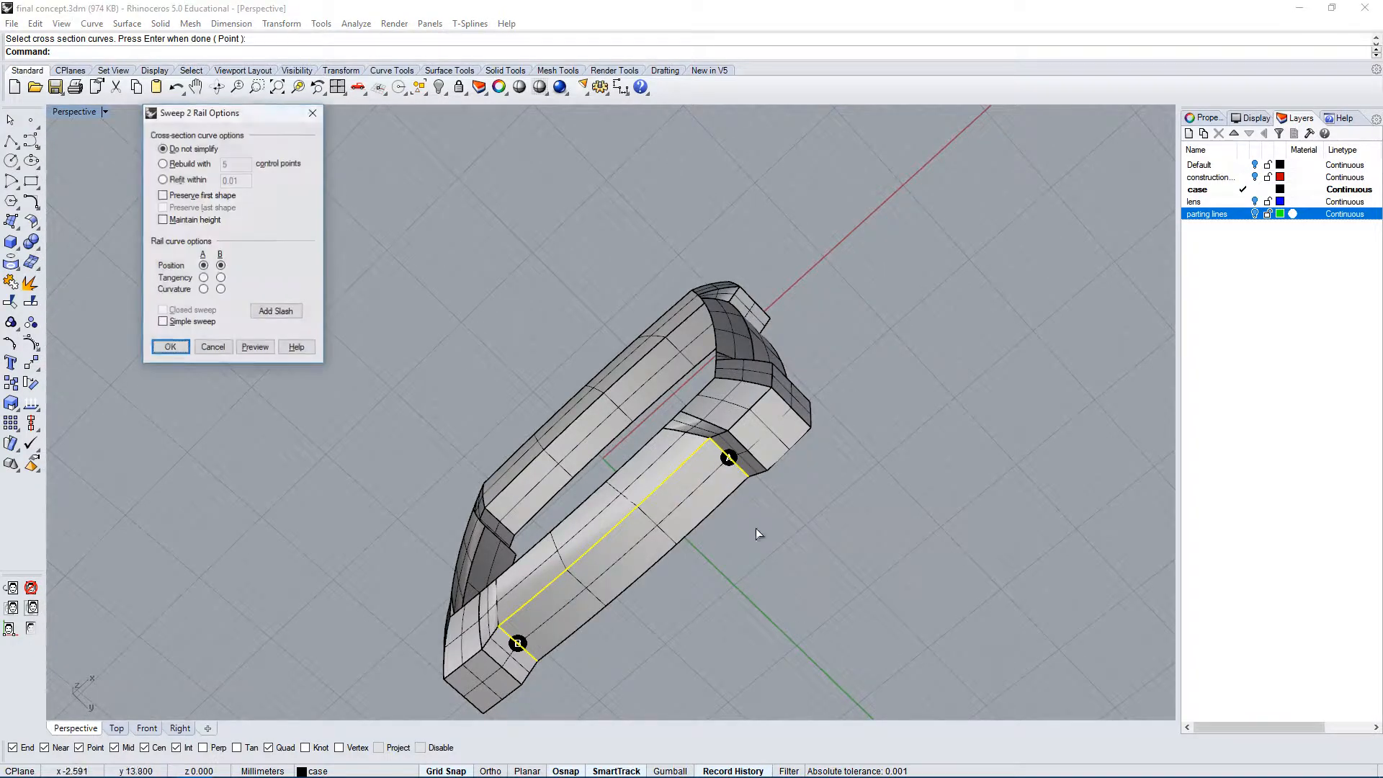
key(Return)
right_drag(794, 482, 865, 441)
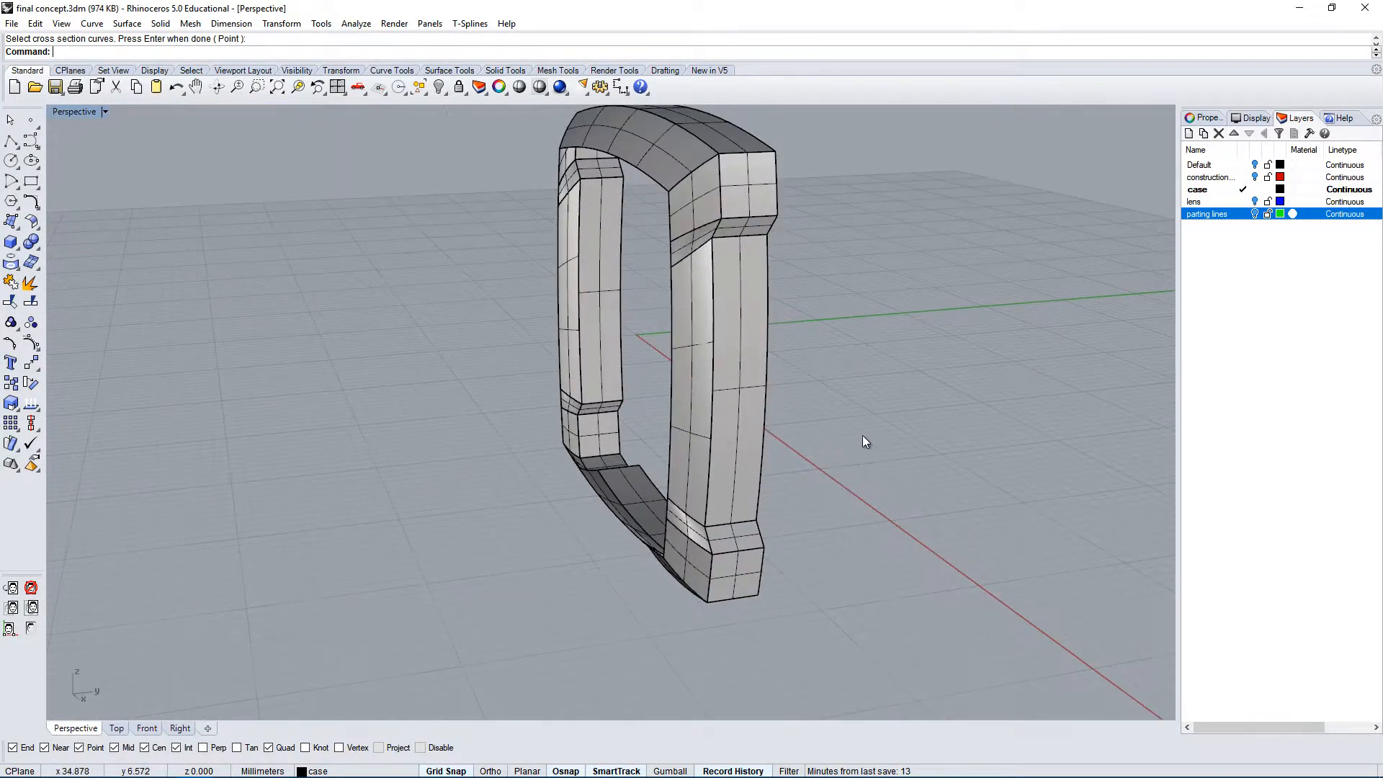
Delete the outer surface of the near vertical side, leaving its bevel and corner surfaces in place.
click(767, 382)
key(Delete)
right_drag(767, 382, 832, 425)
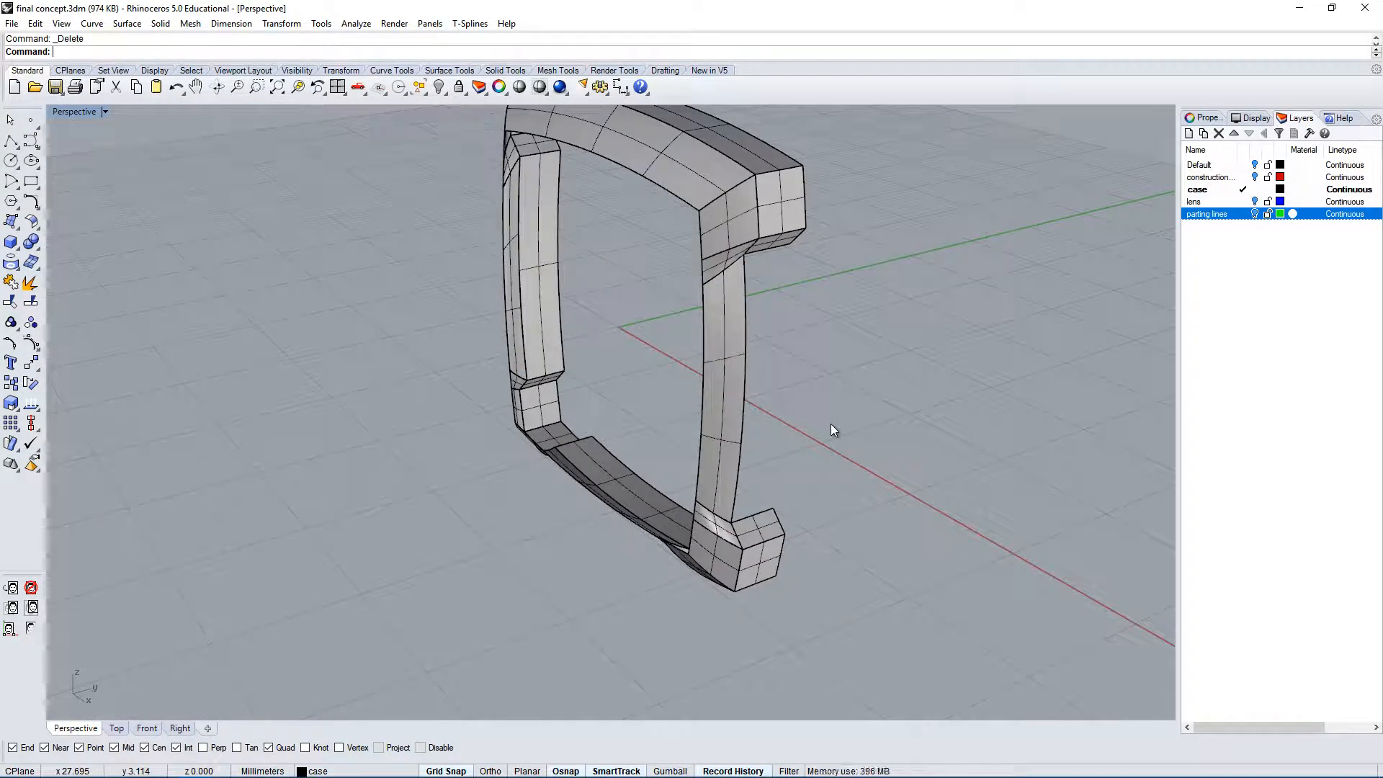
Extrude the near vertical side bevel's outer edge straight back to the end of the corner's edge.
text(Extr)
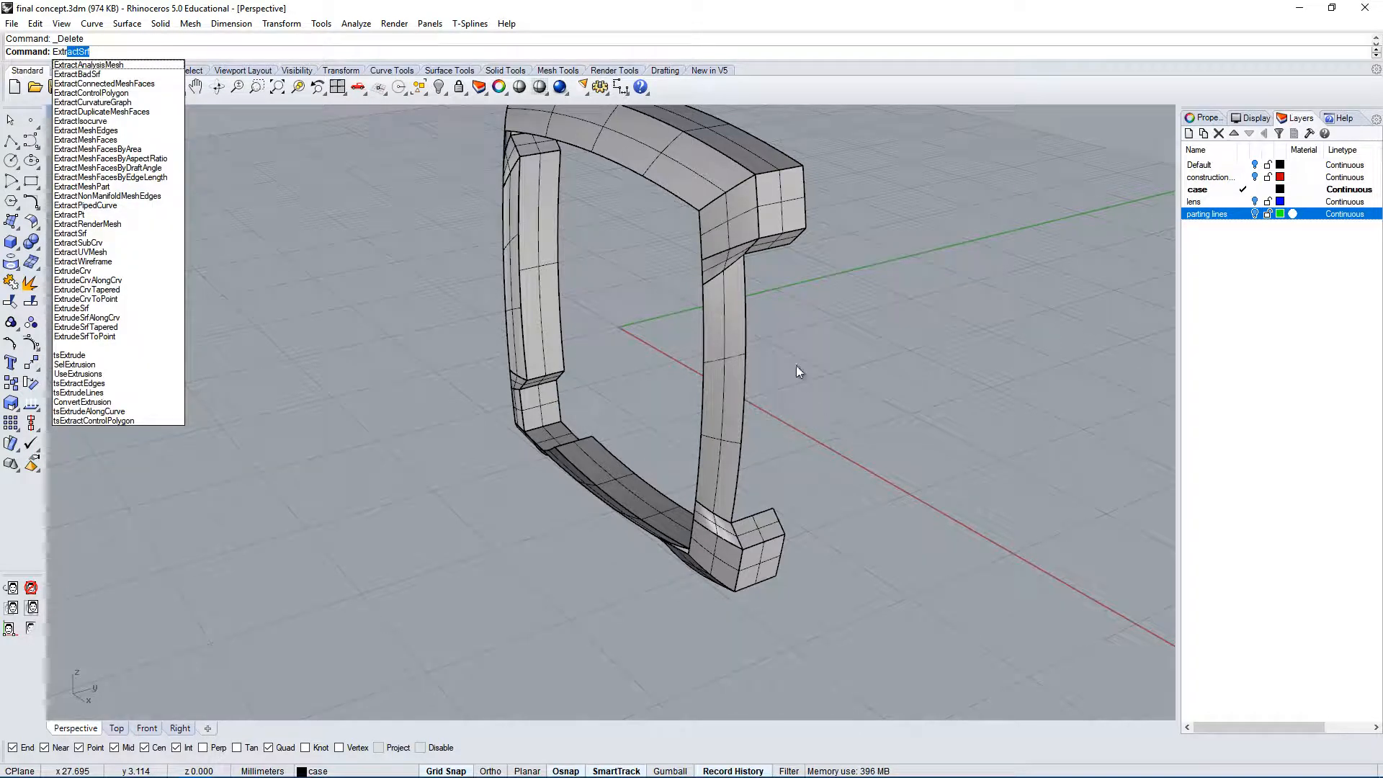
text(u)
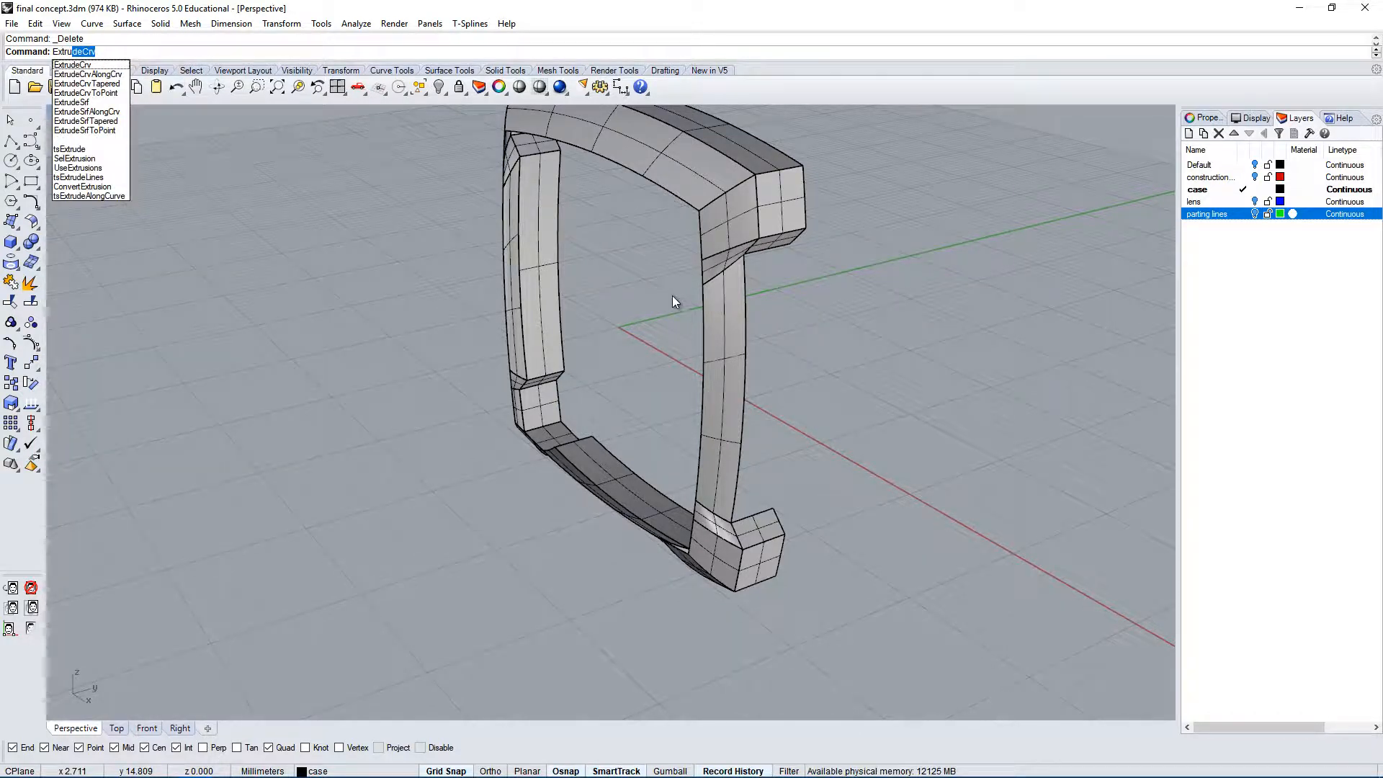
key(Return)
click(744, 308)
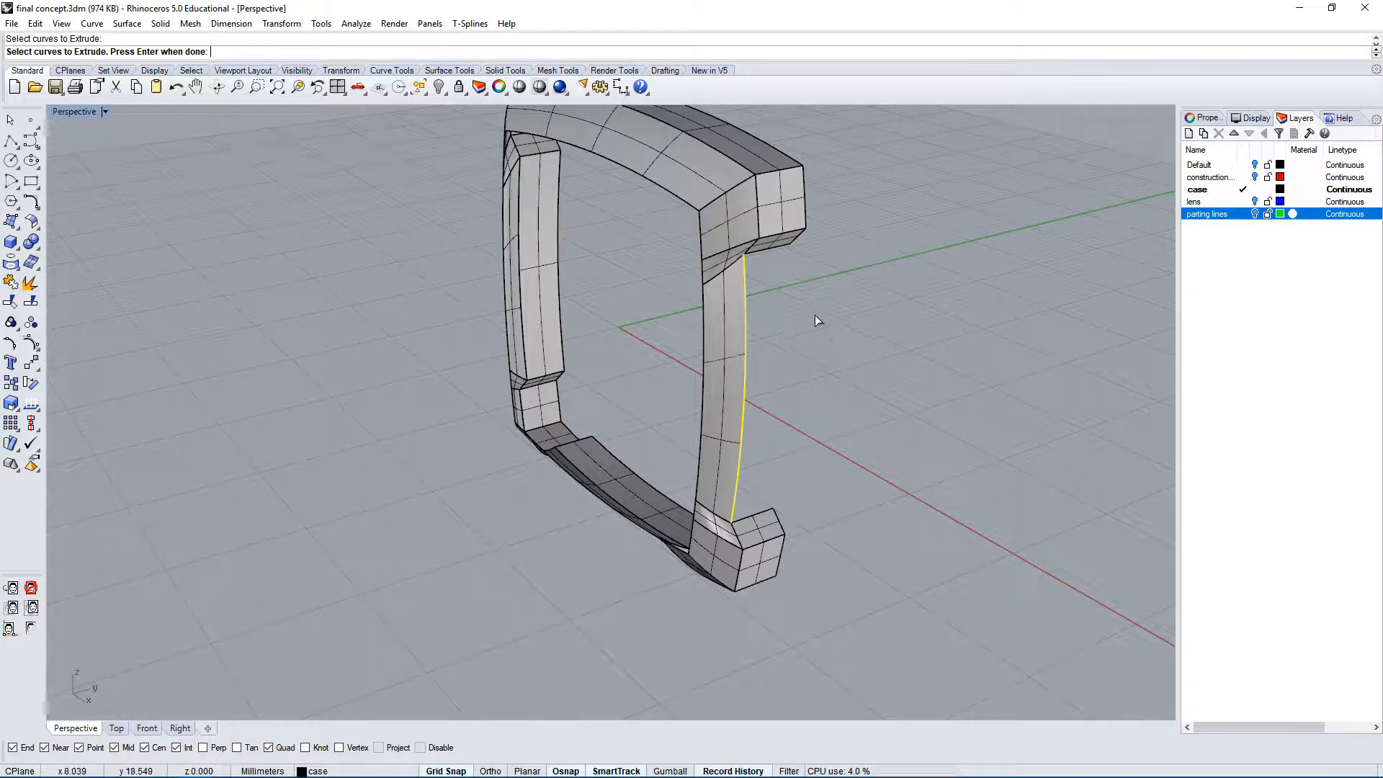
key(Return)
right_drag(896, 216, 813, 202)
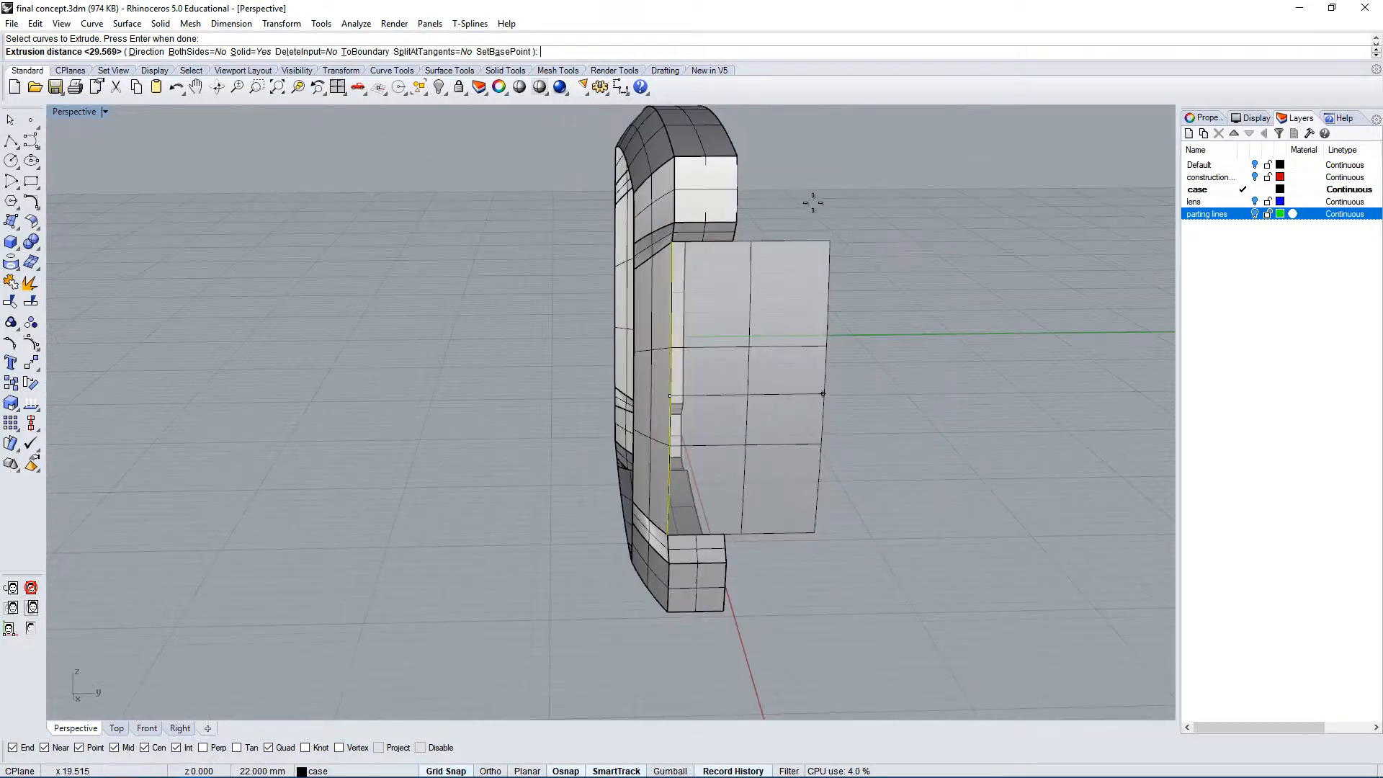
click(739, 235)
mouse_move(739, 235)
right_down()
mouse_move(771, 297)
mouse_move(740, 217)
right_up()
Try to turn on the control points of the extruded side surface.
click(745, 343)
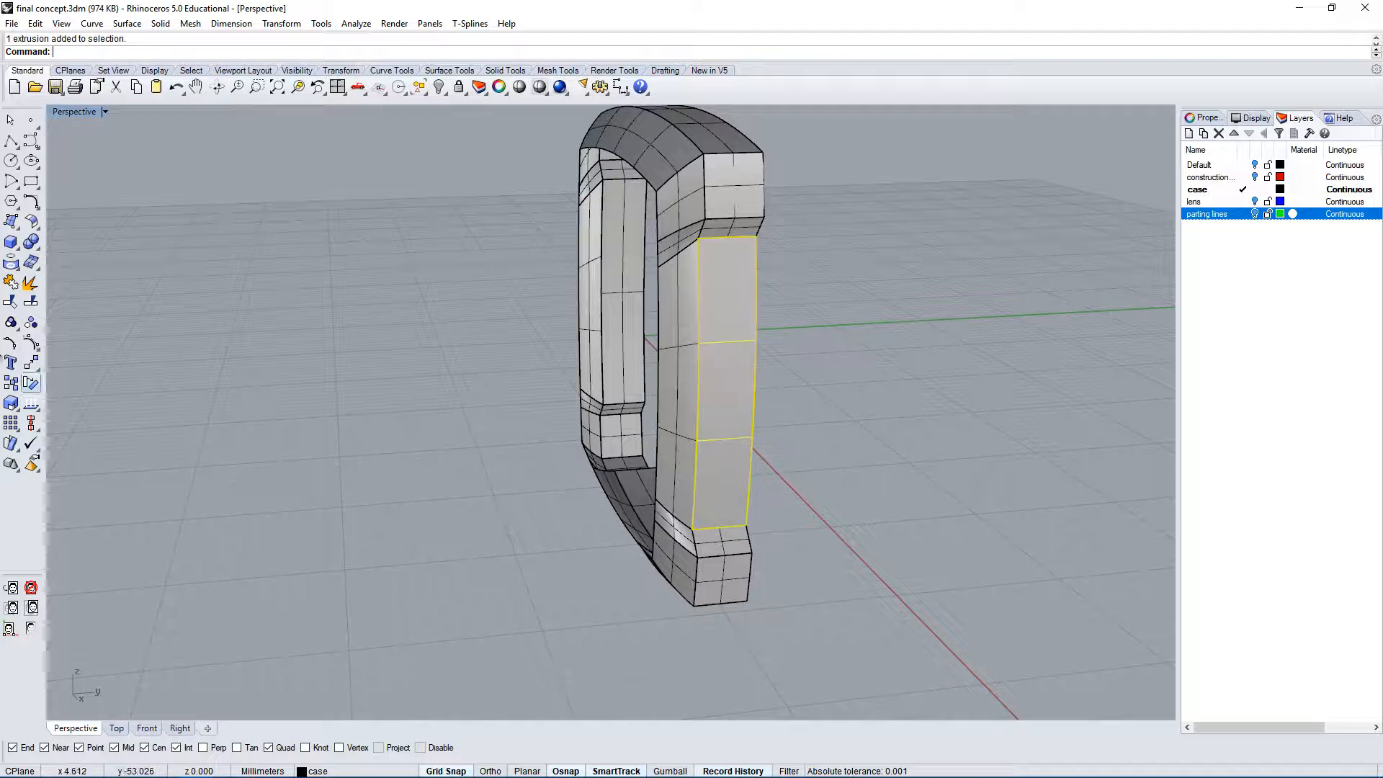
click(30, 343)
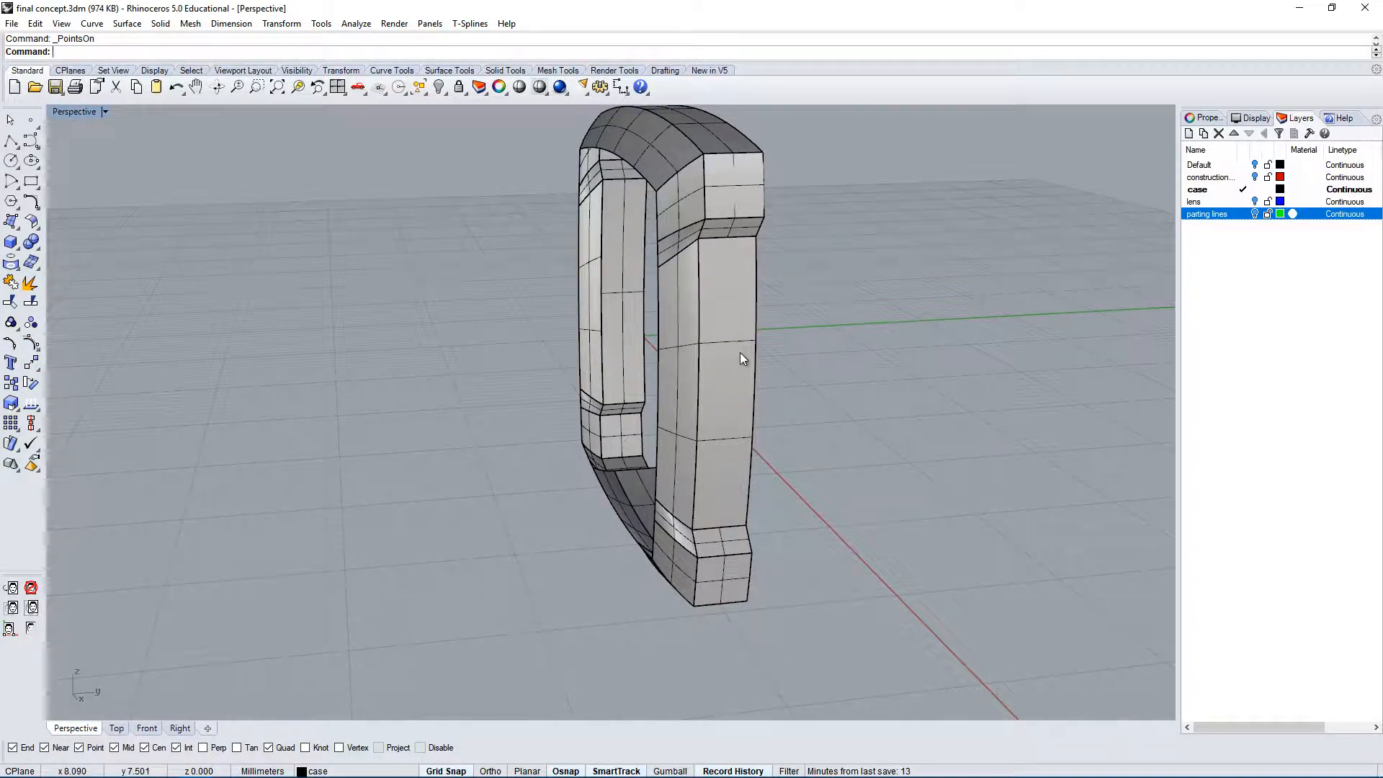
click(732, 321)
click(31, 343)
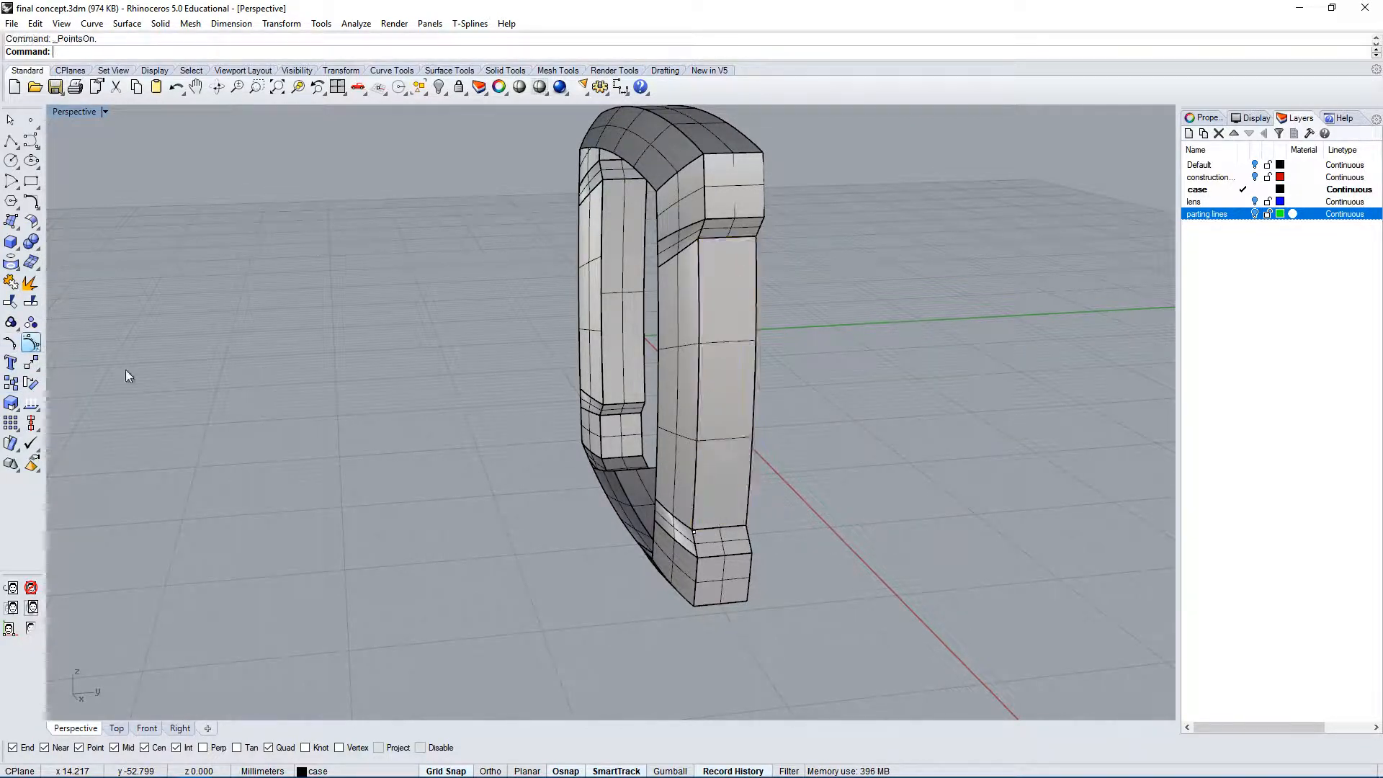
right_drag(126, 377, 728, 352)
Join the extruded side surface to the upper step surface, explode them again, and turn on the side surface's control points.
click(768, 364)
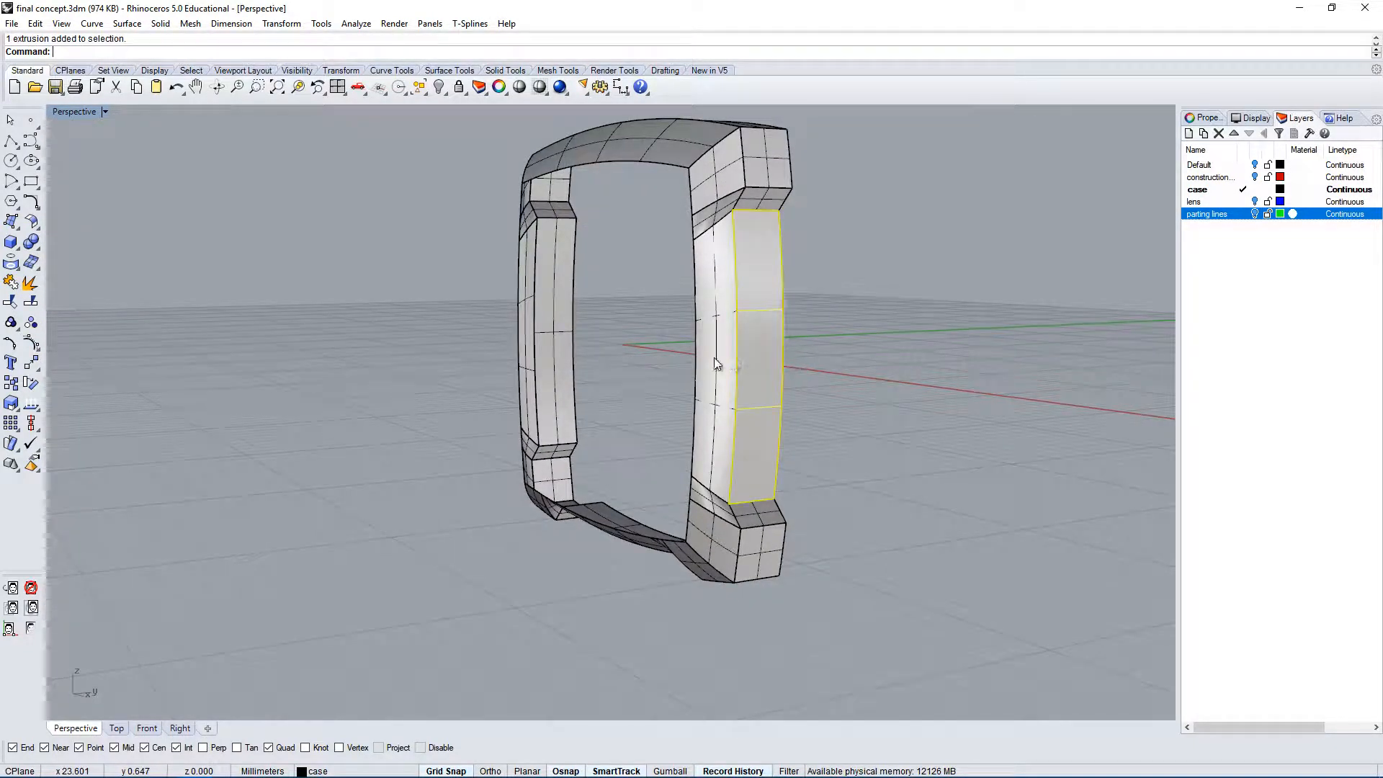
shift+click(750, 199)
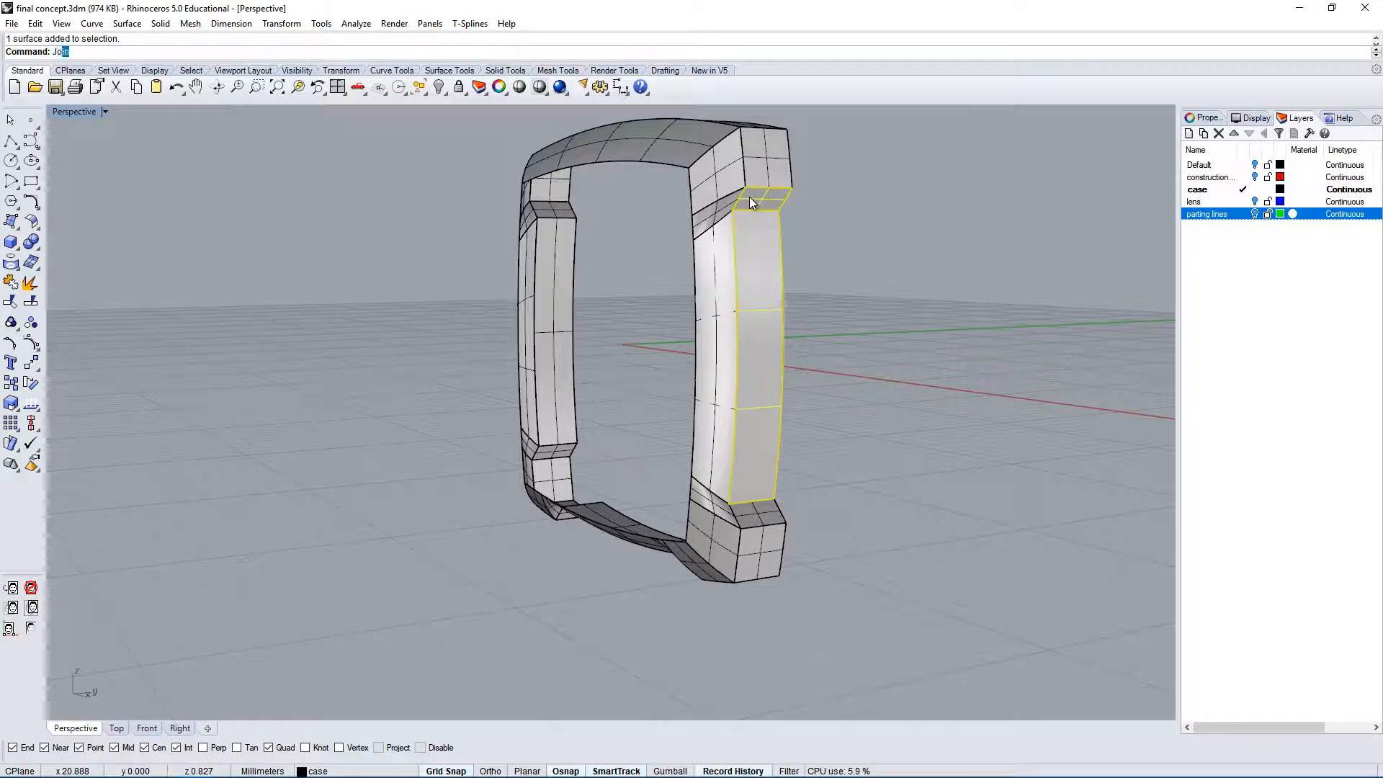
key(Return)
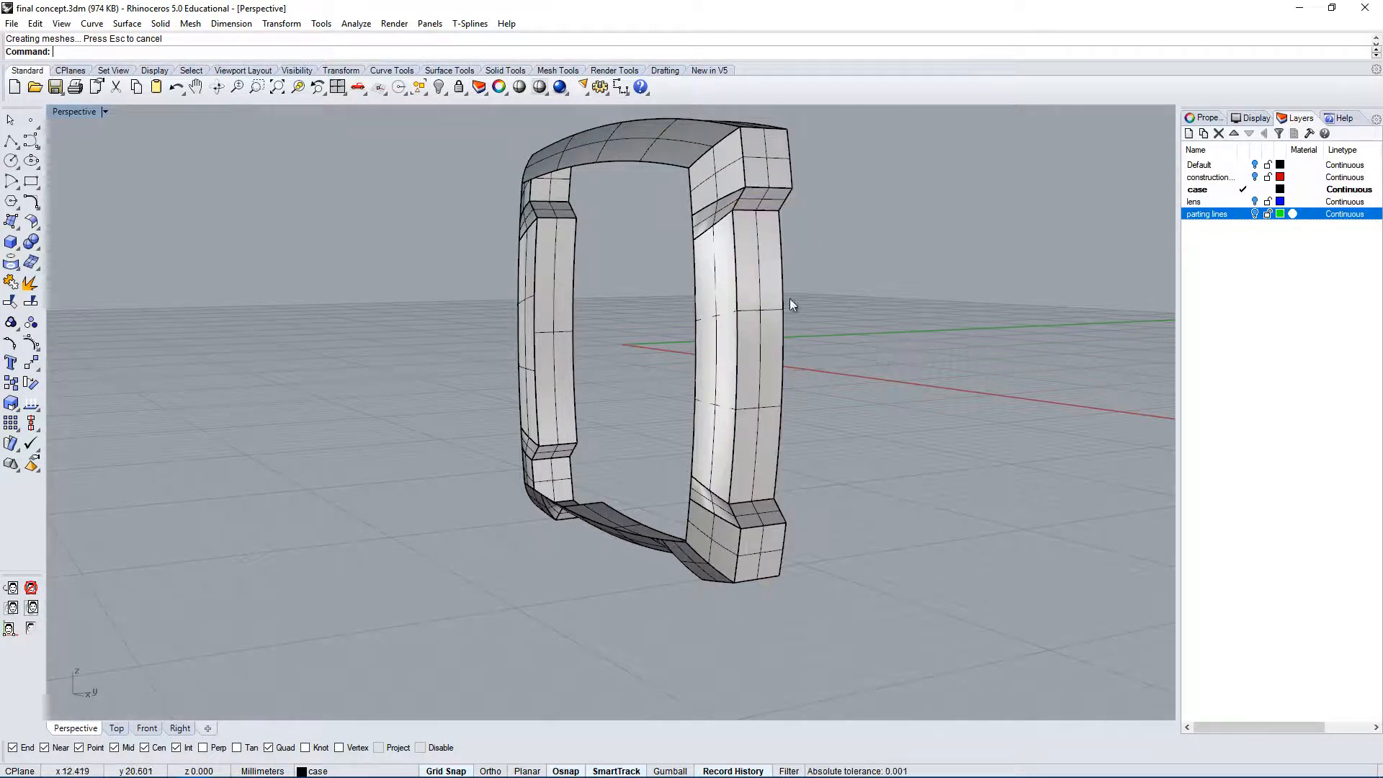
click(30, 302)
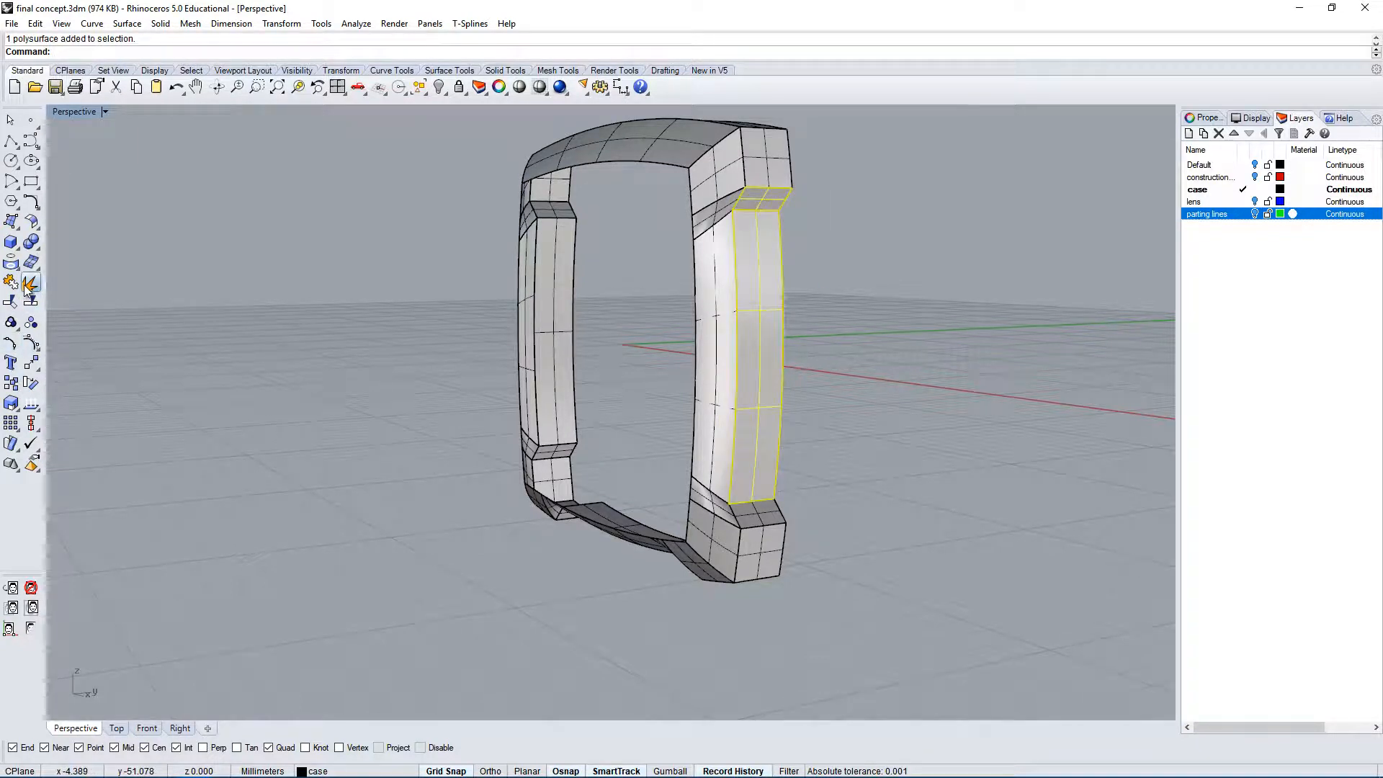
click(781, 310)
click(32, 344)
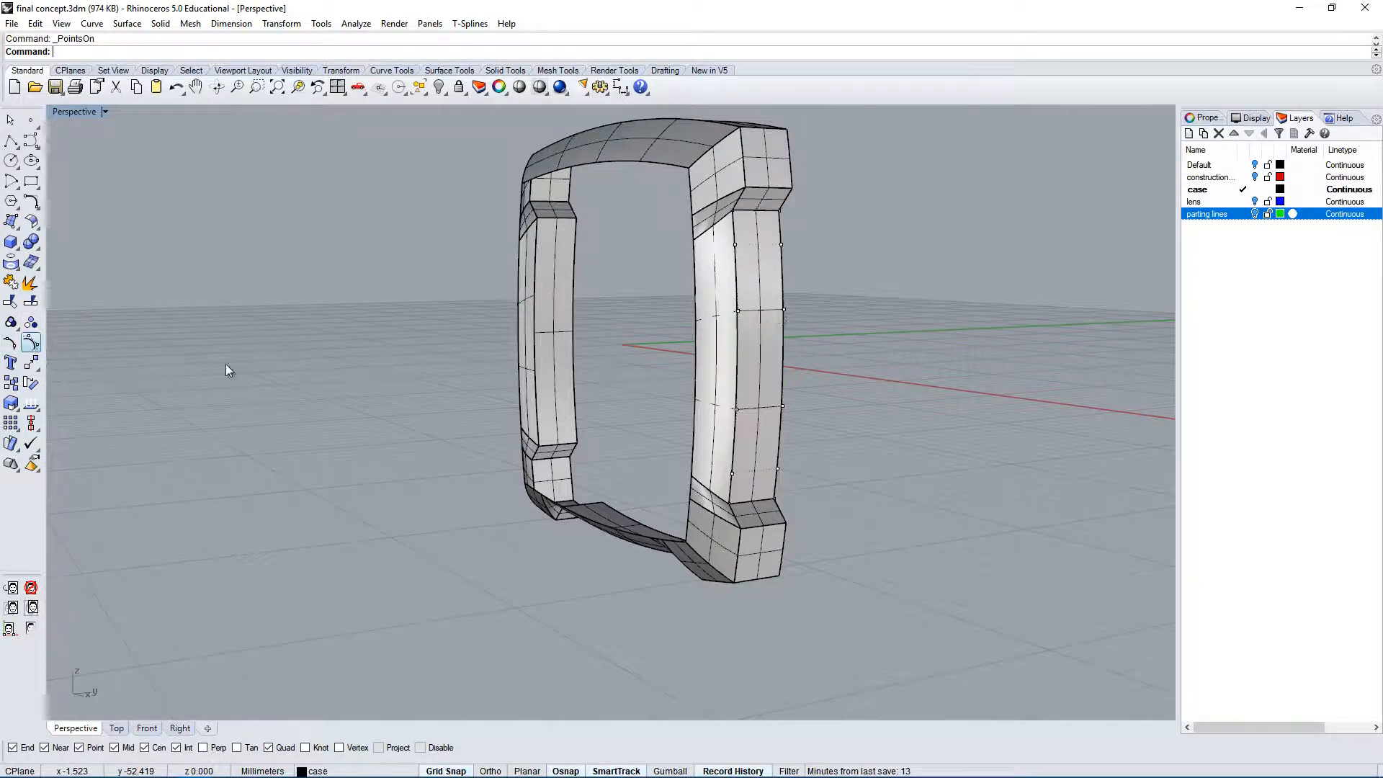
Turn on the control points of the lower step surface and compare them with those of the extruded side surface.
right_drag(777, 310, 744, 568)
click(766, 581)
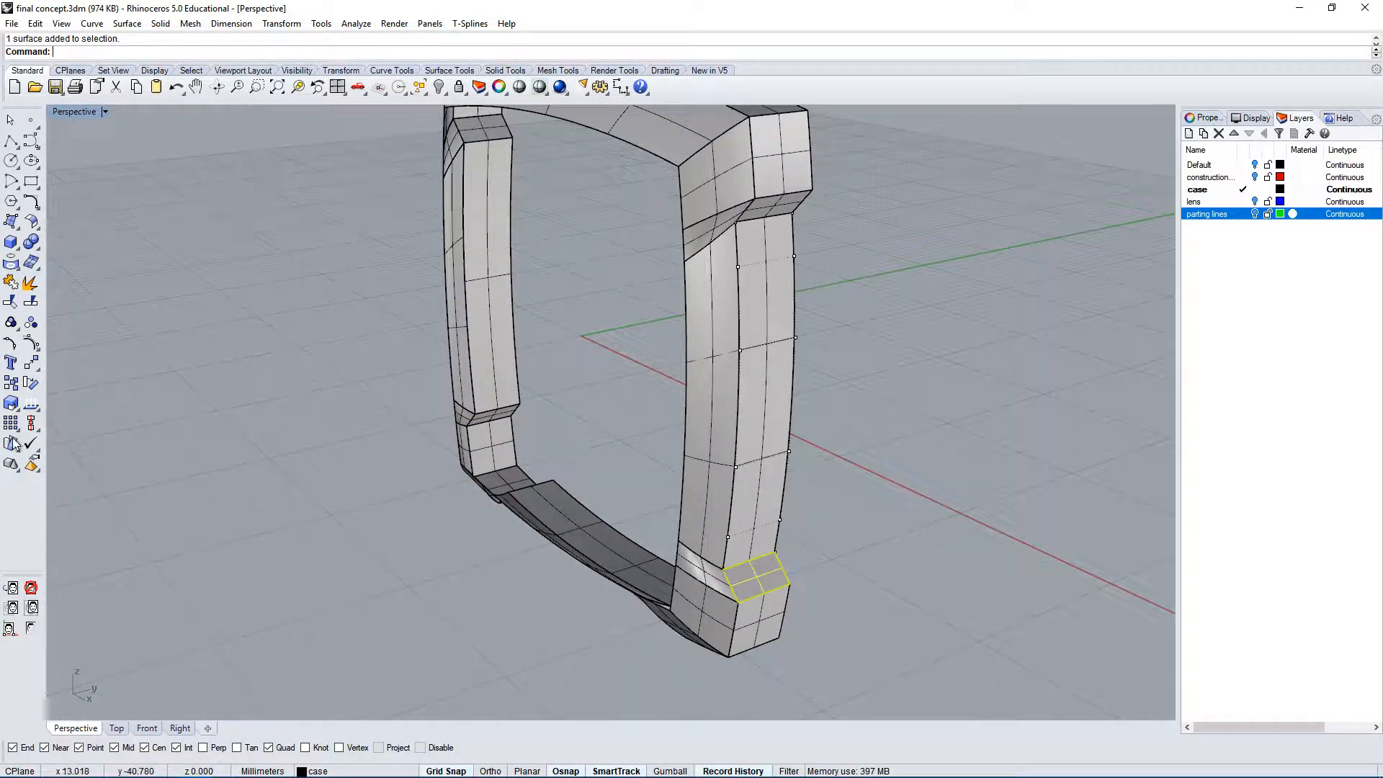
click(32, 344)
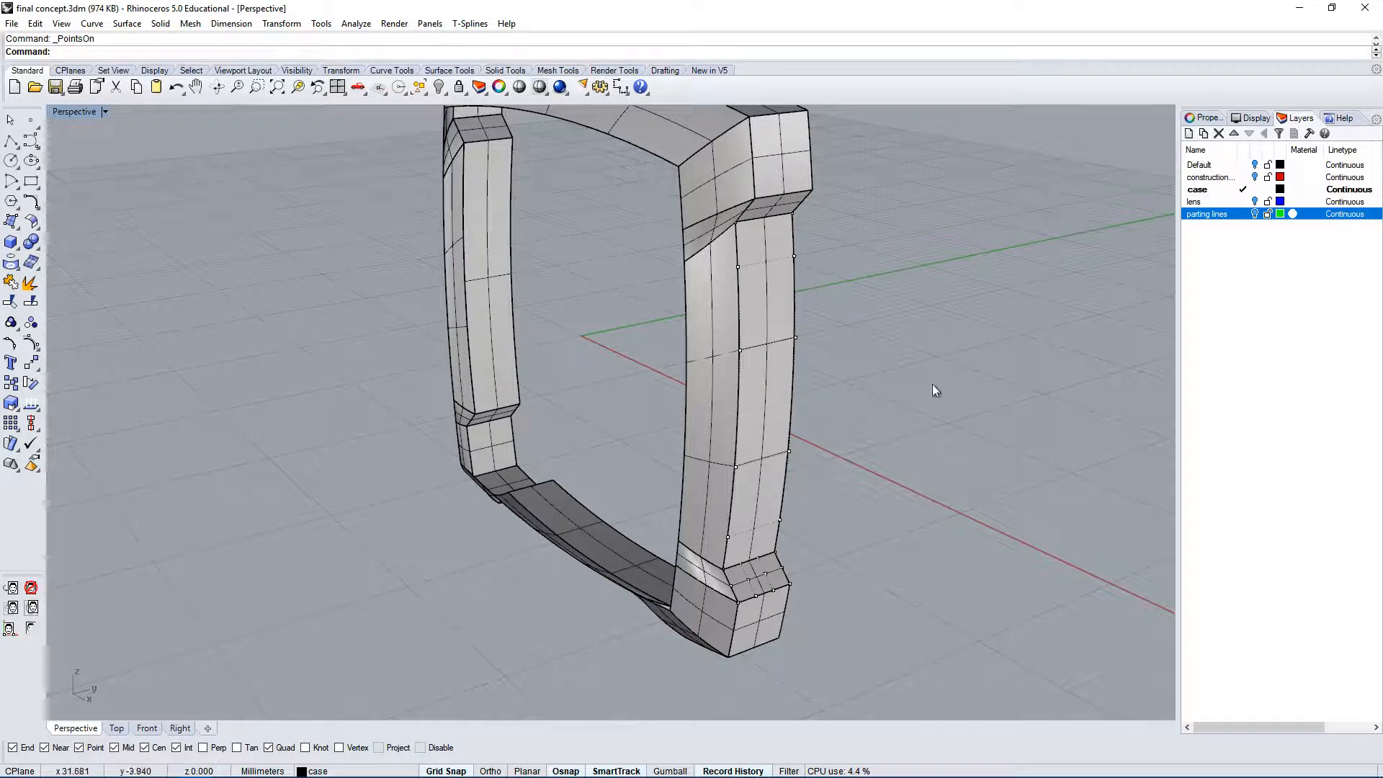
right_drag(783, 505, 798, 232)
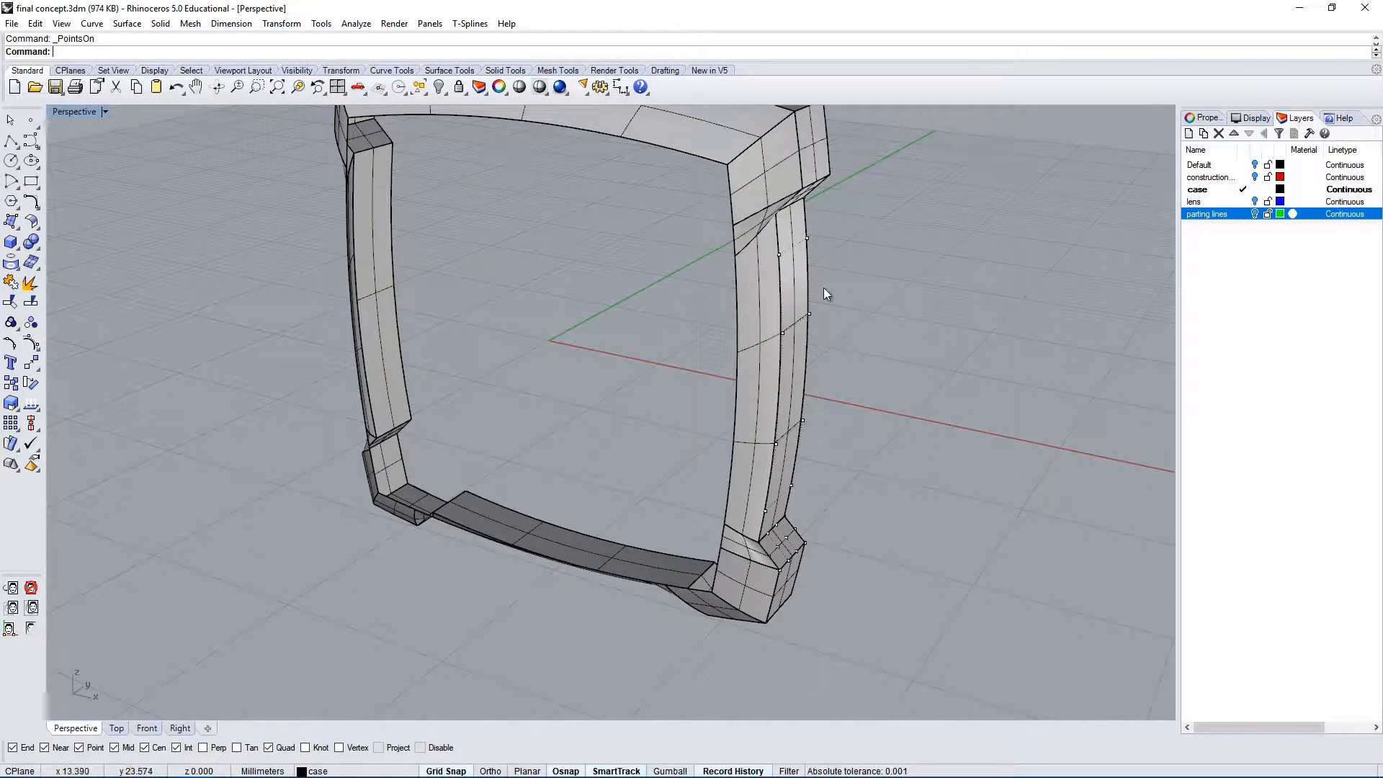
right_drag(826, 292, 806, 414)
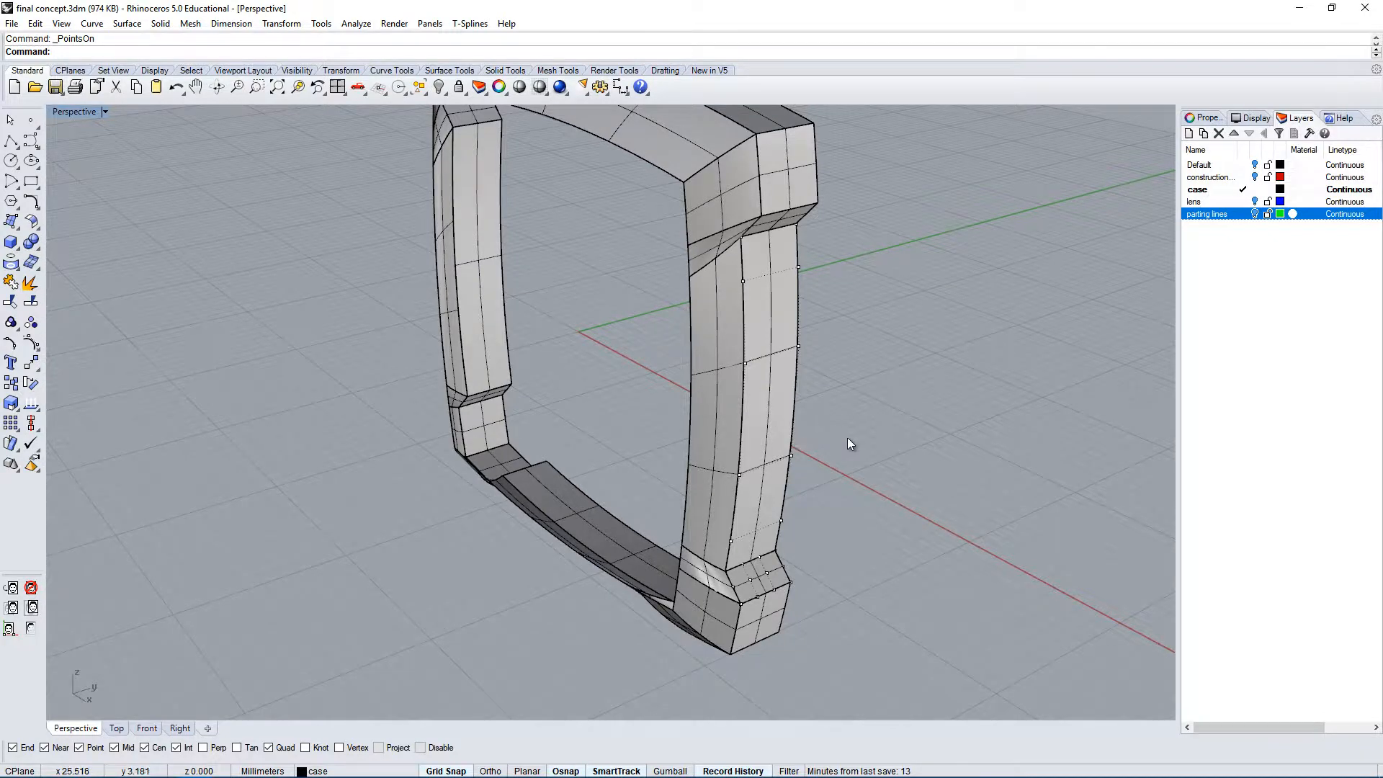
right_drag(847, 438, 775, 392)
Delete the extruded side surface and try a two-rail sweep starting from the upper step surface's edge.
click(744, 378)
key(Delete)
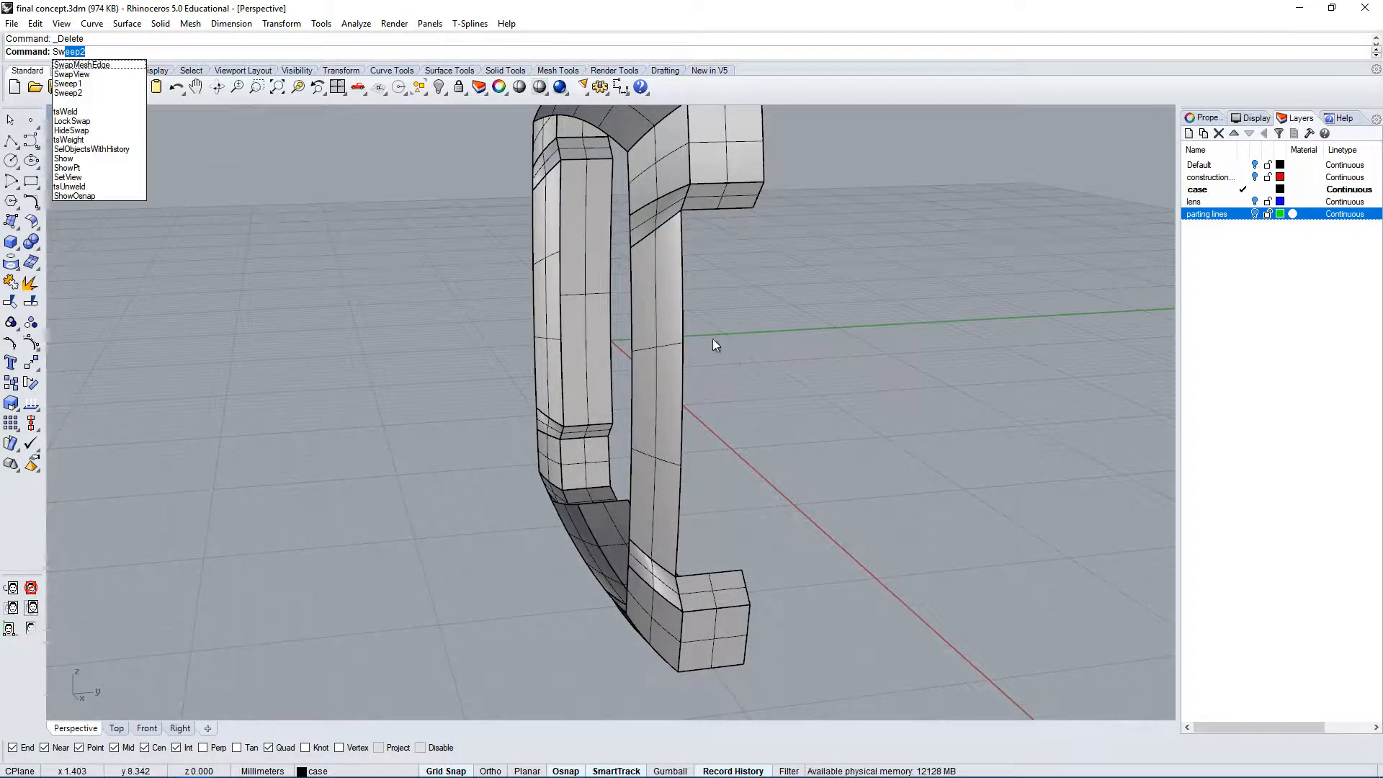
key(Return)
click(741, 210)
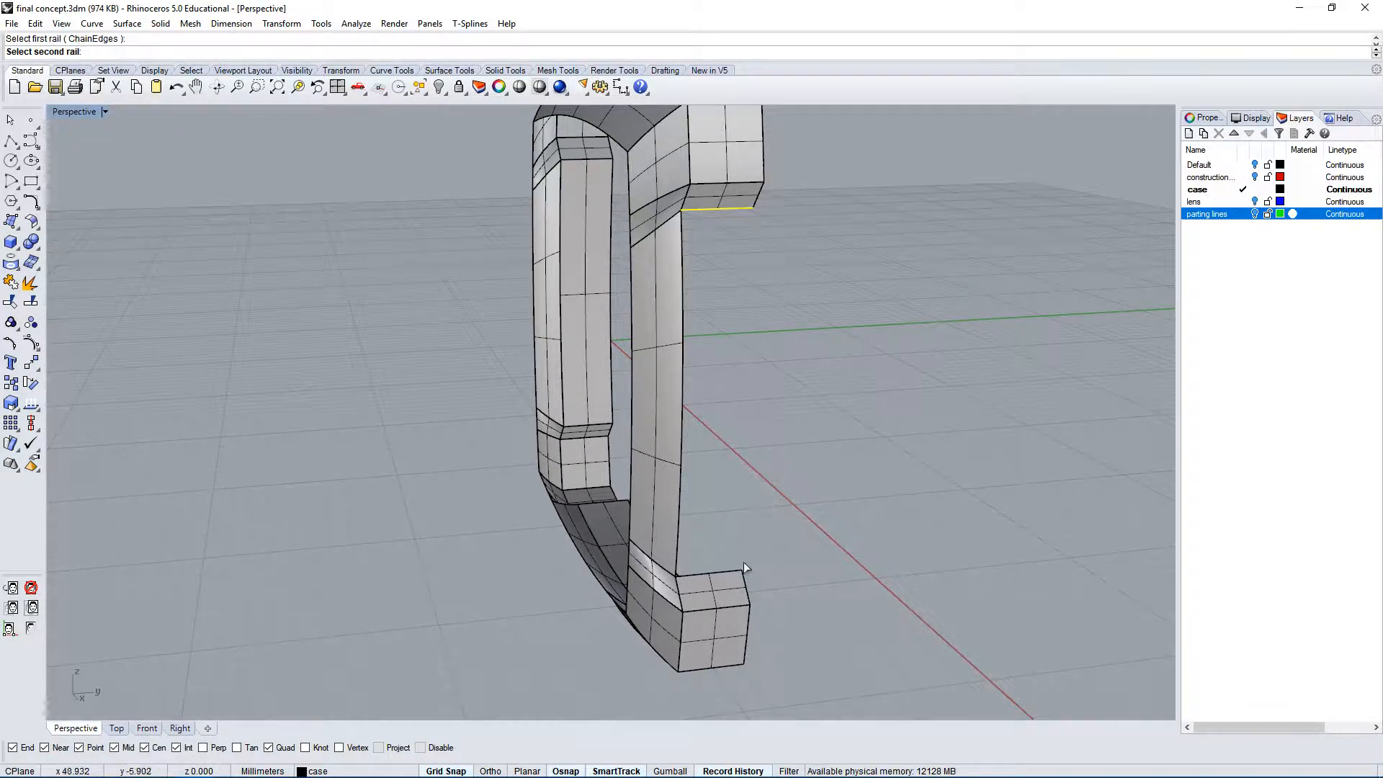
key(Escape)
Try a one-rail sweep along the side's vertical edge with the upper step's edge as cross section, and delete the resulting surface.
text(S)
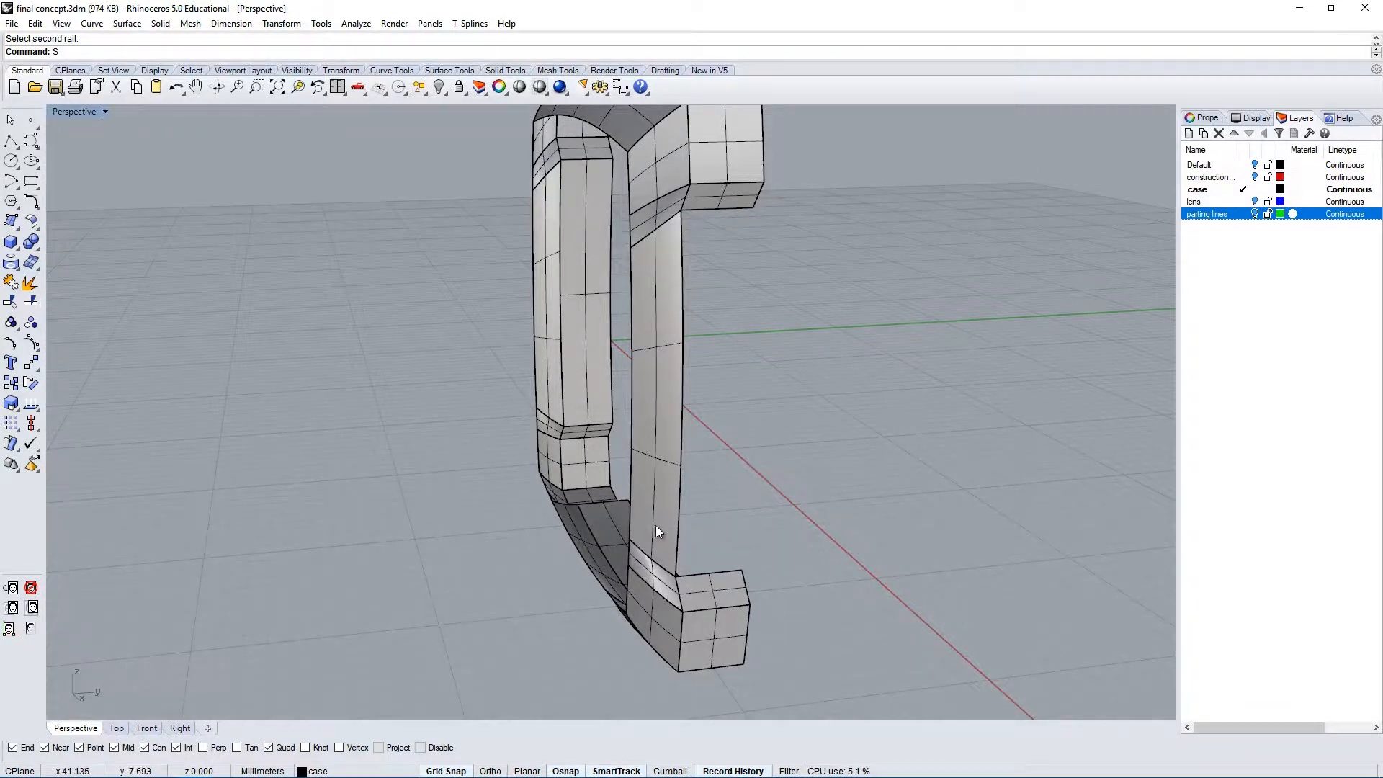
text(weep1)
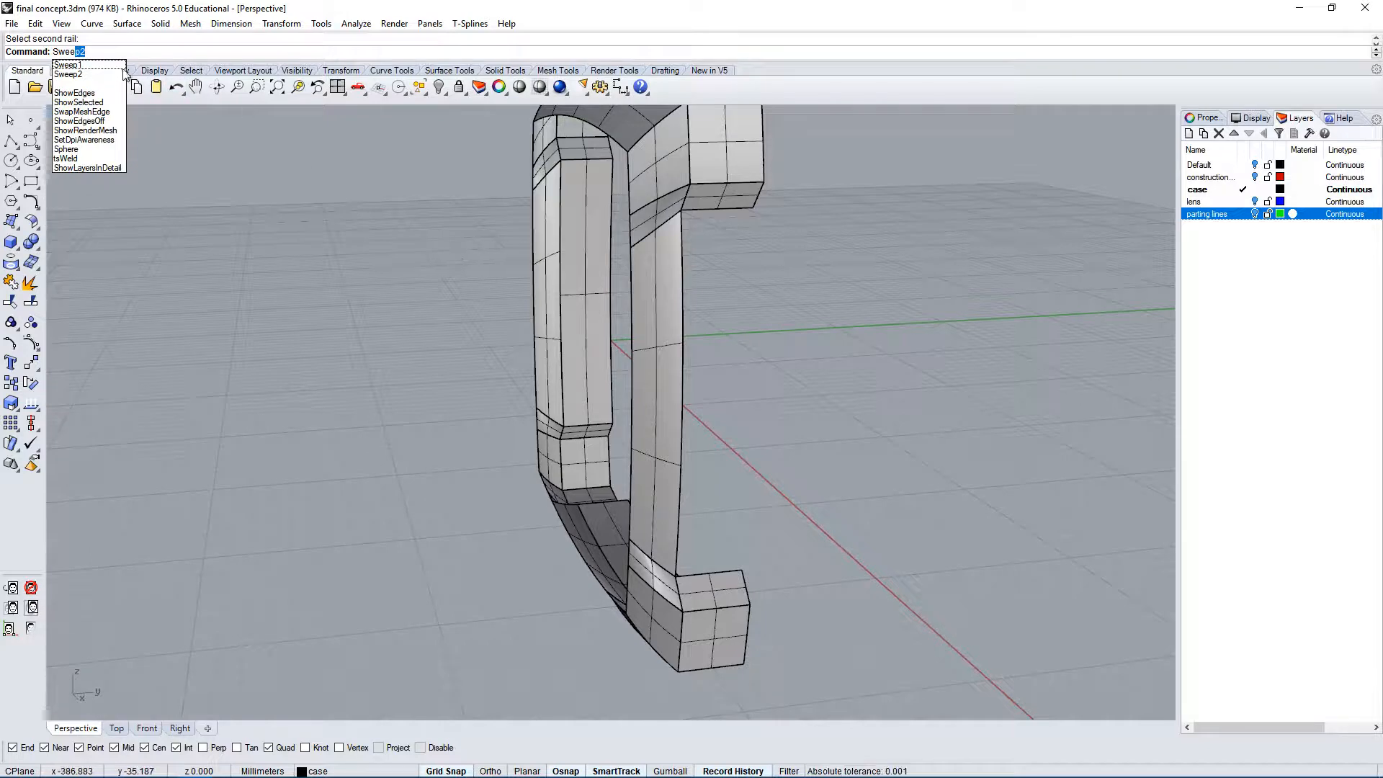
key(Return)
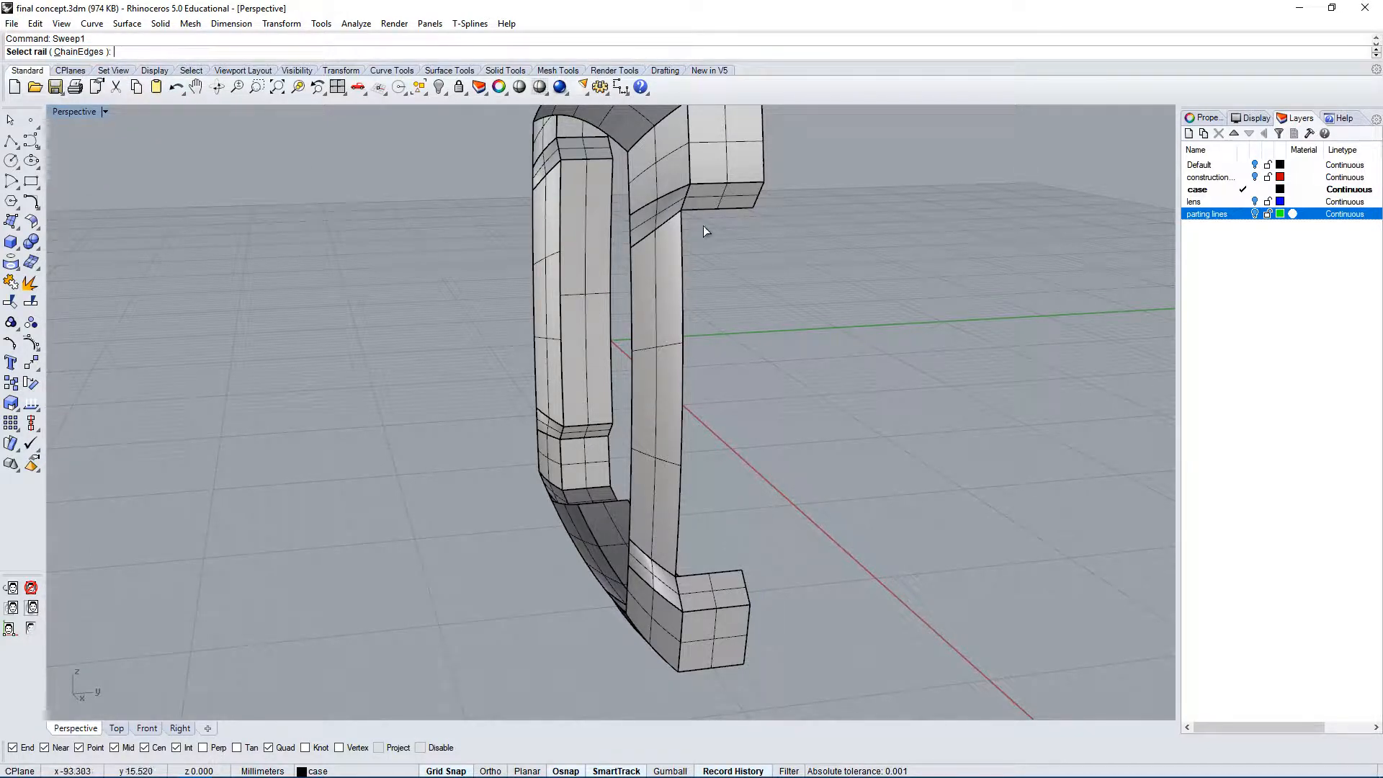
click(682, 229)
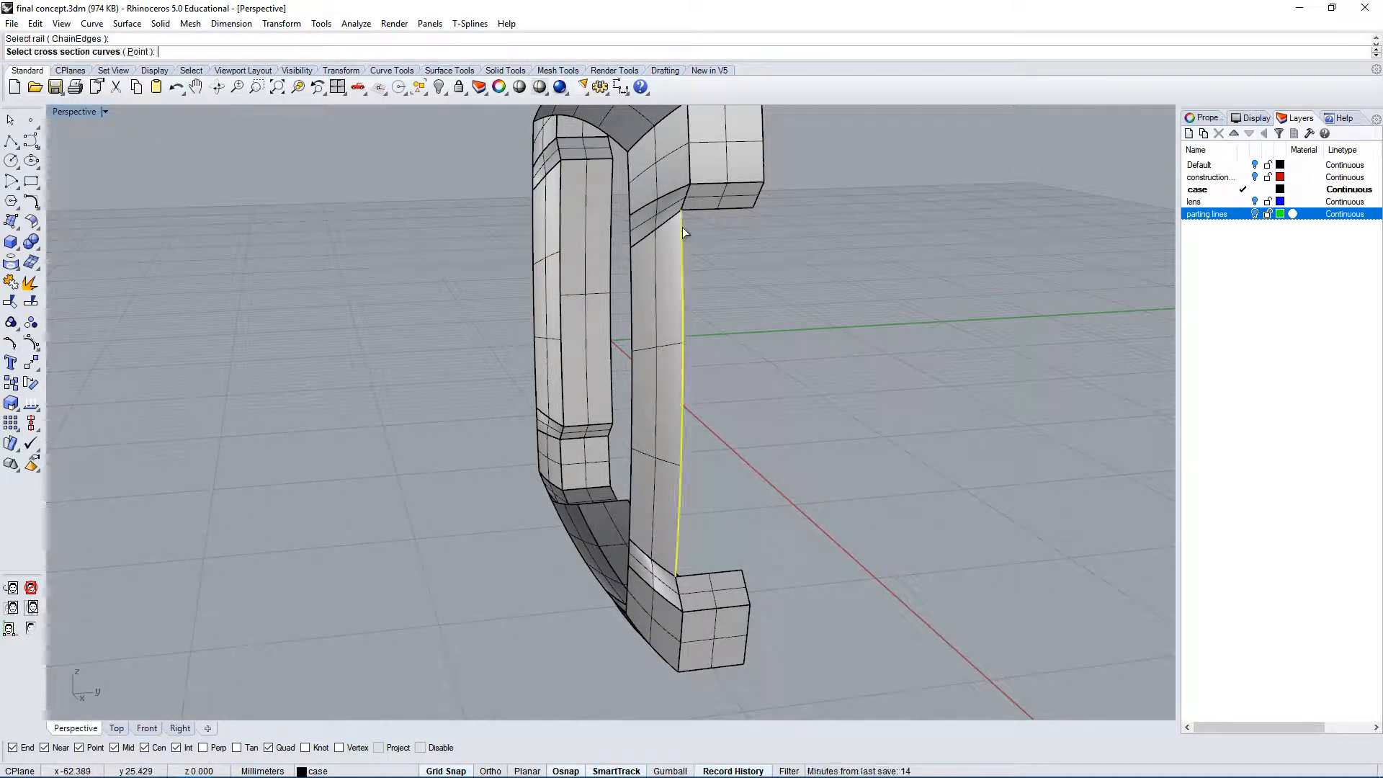
click(736, 212)
key(Return)
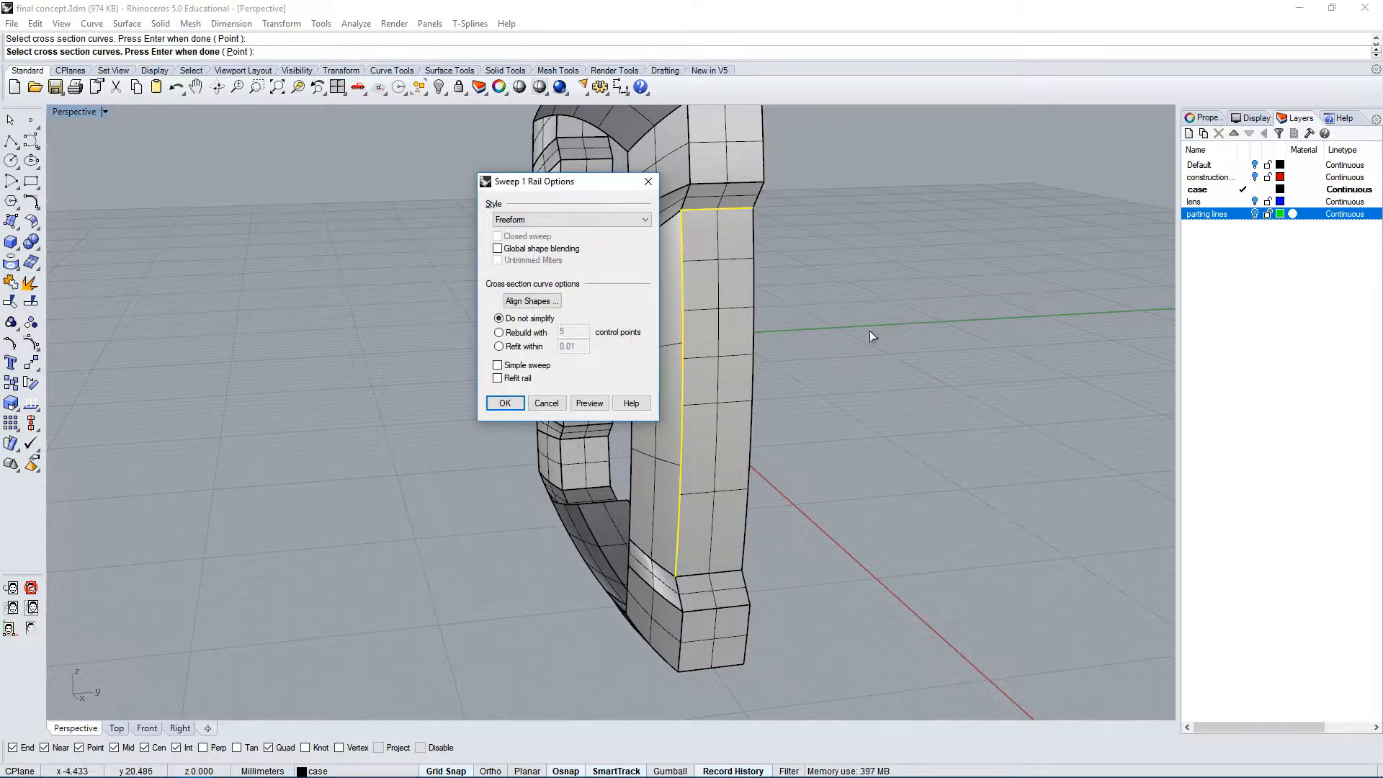
key(Return)
right_drag(776, 418, 831, 358)
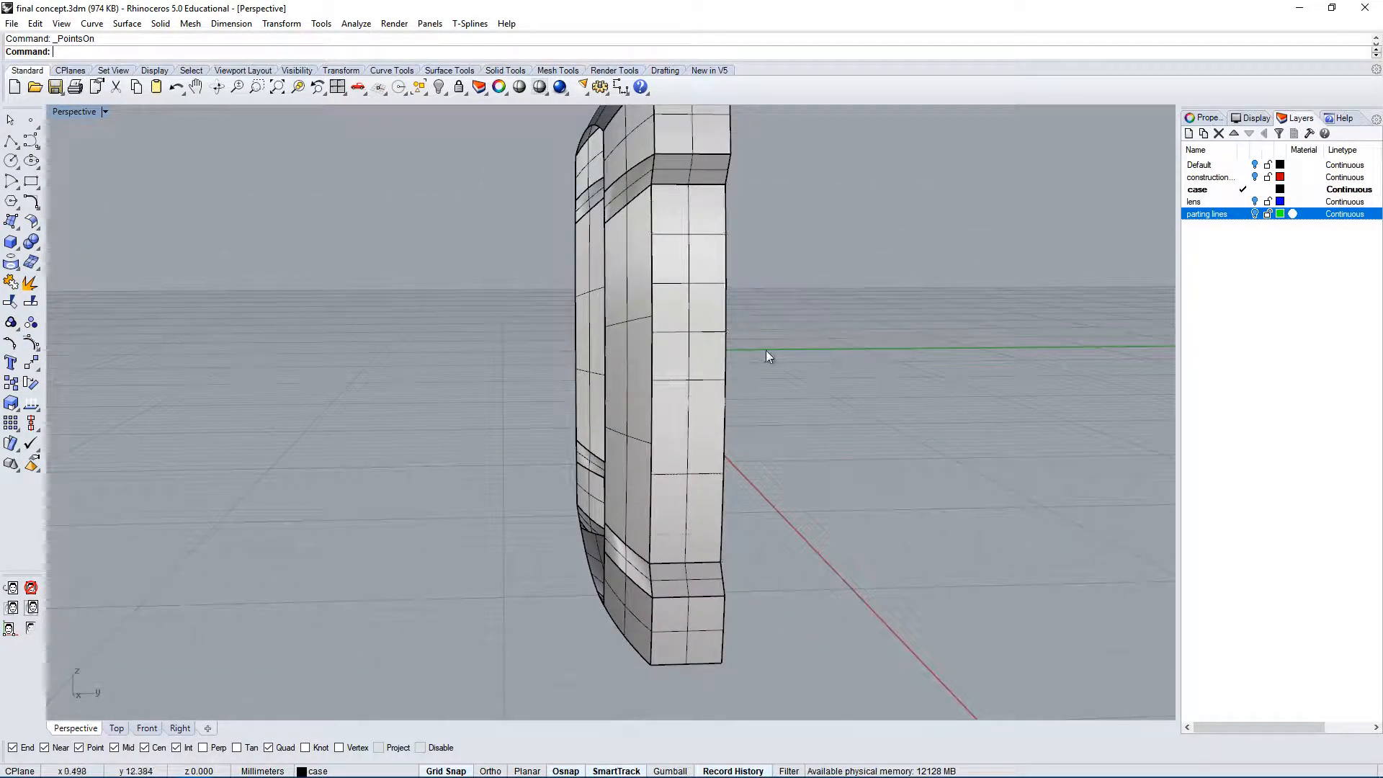
key(Delete)
Sweep the side surface with the upper step's edge as the single rail and the long vertical side edge as cross section.
text(S)
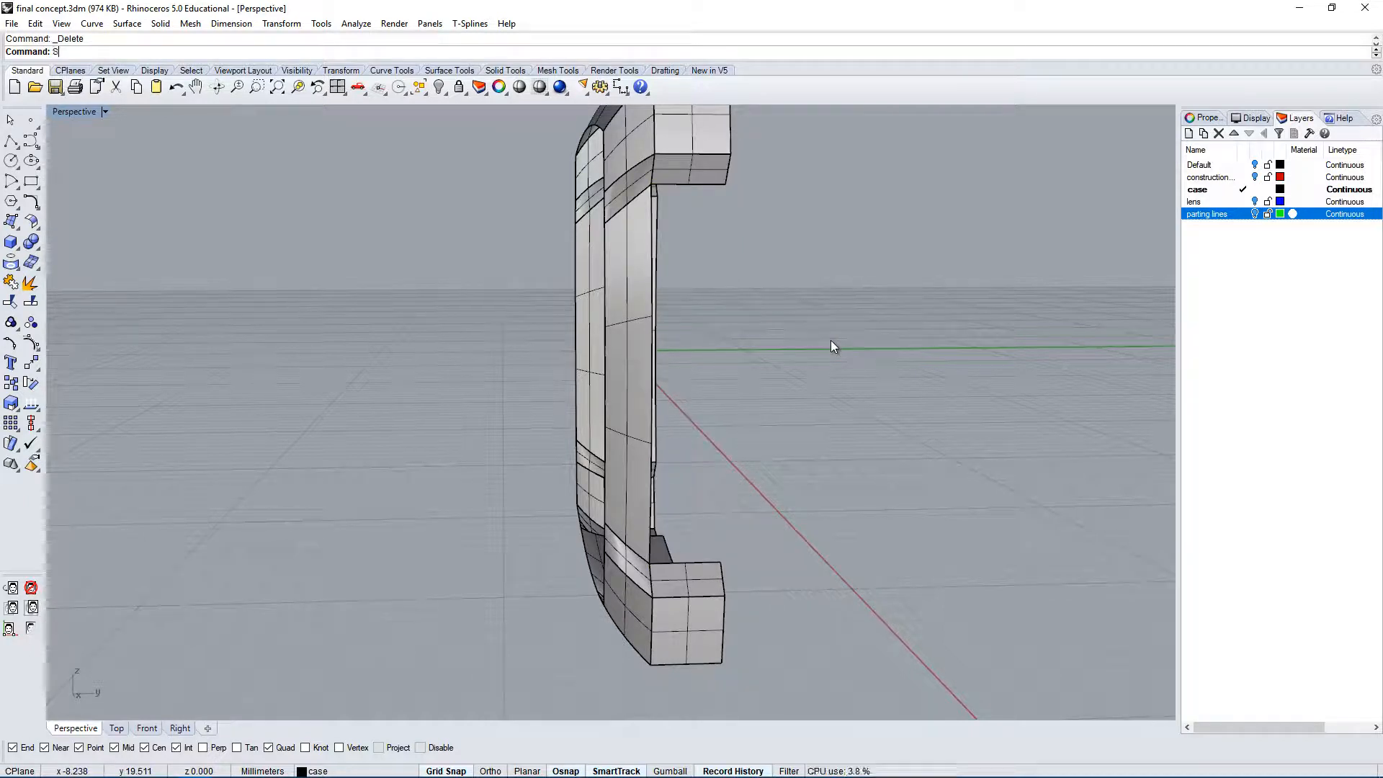
text(weep1)
key(Return)
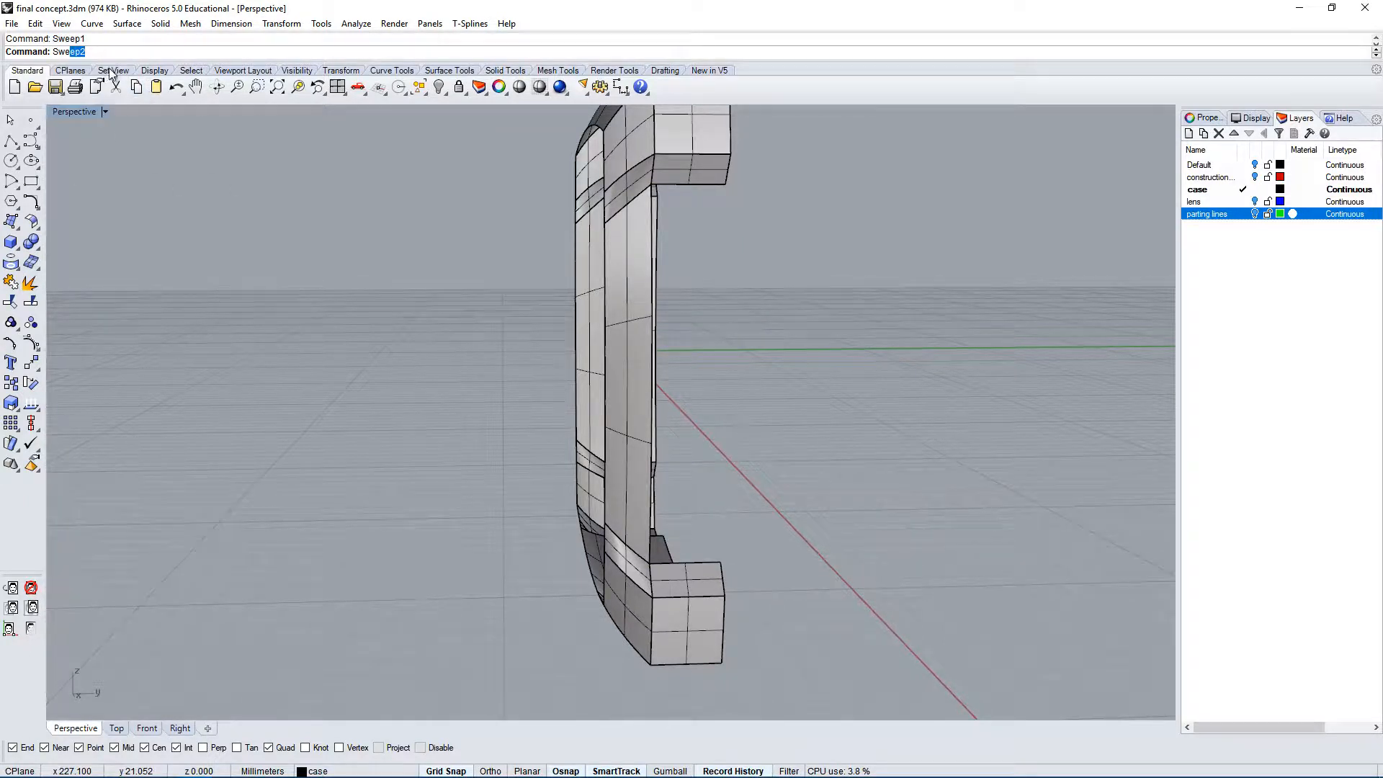
click(714, 184)
right_drag(704, 312, 734, 318)
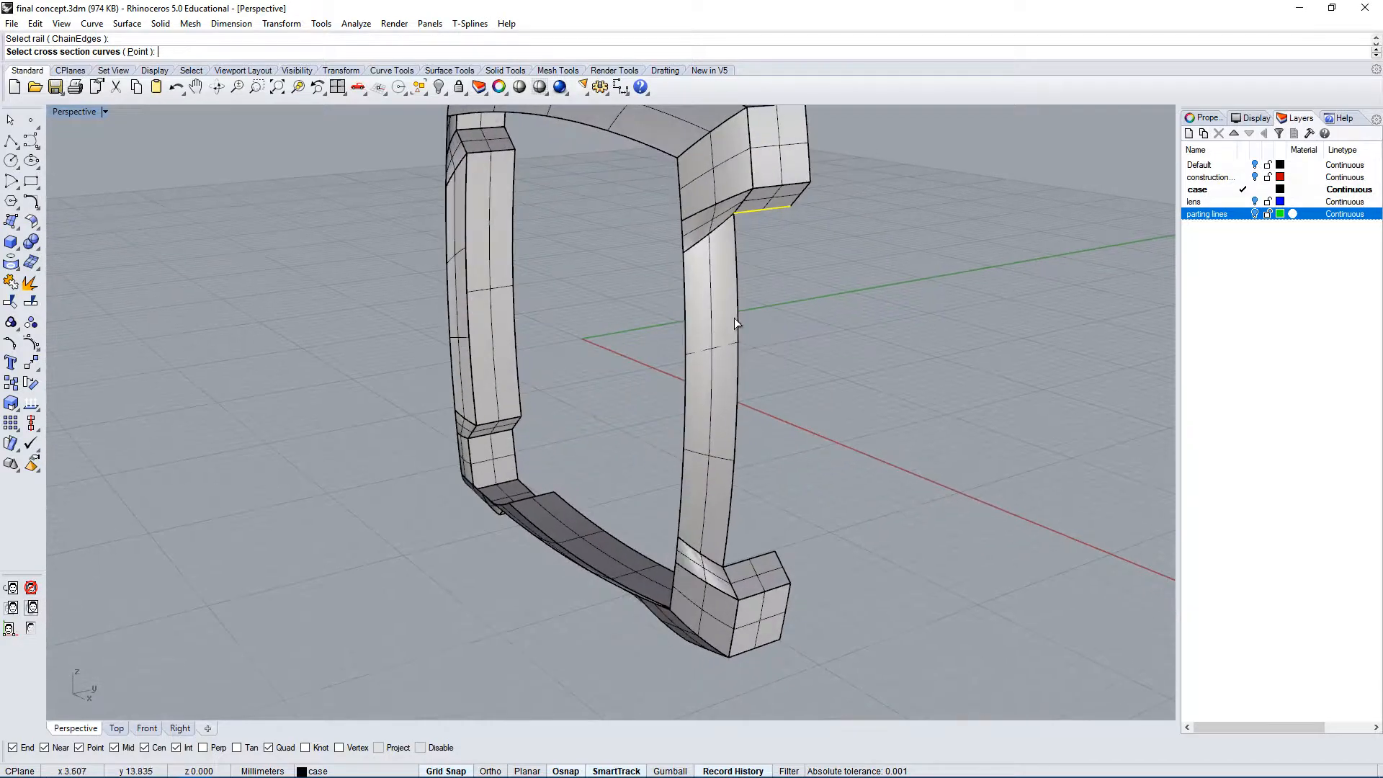
click(733, 246)
key(Return)
right_drag(820, 304, 712, 331)
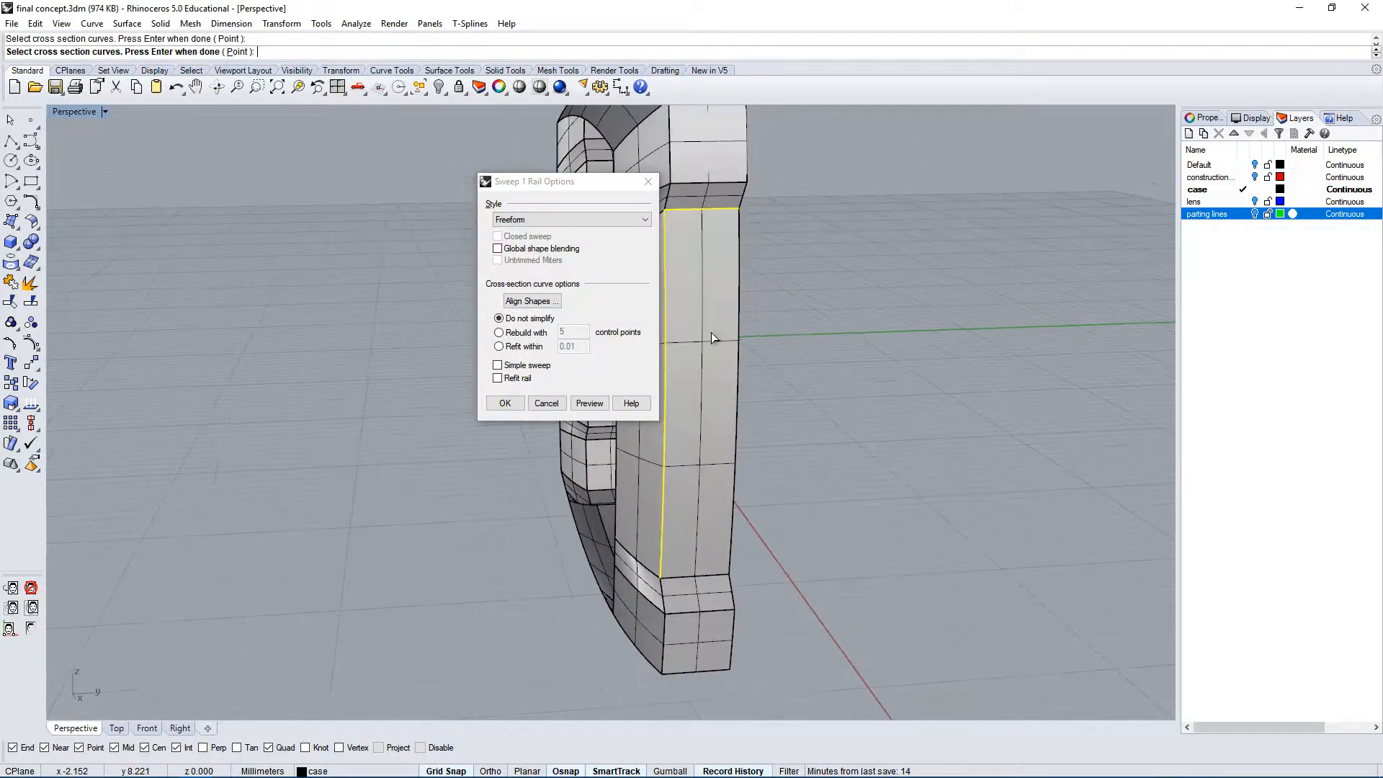
click(504, 403)
Turn on the swept side surface's control points and check their layout.
click(713, 344)
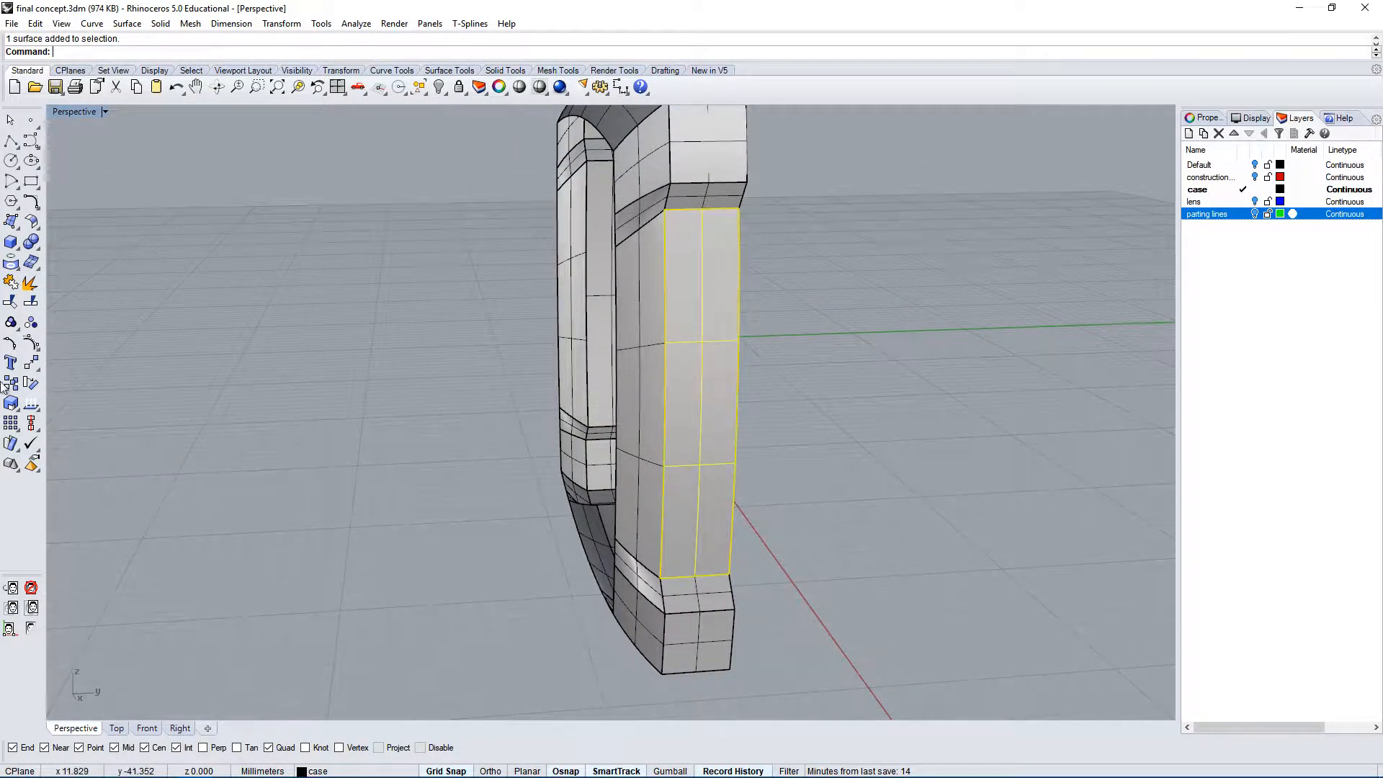
click(31, 343)
right_drag(738, 367, 772, 293)
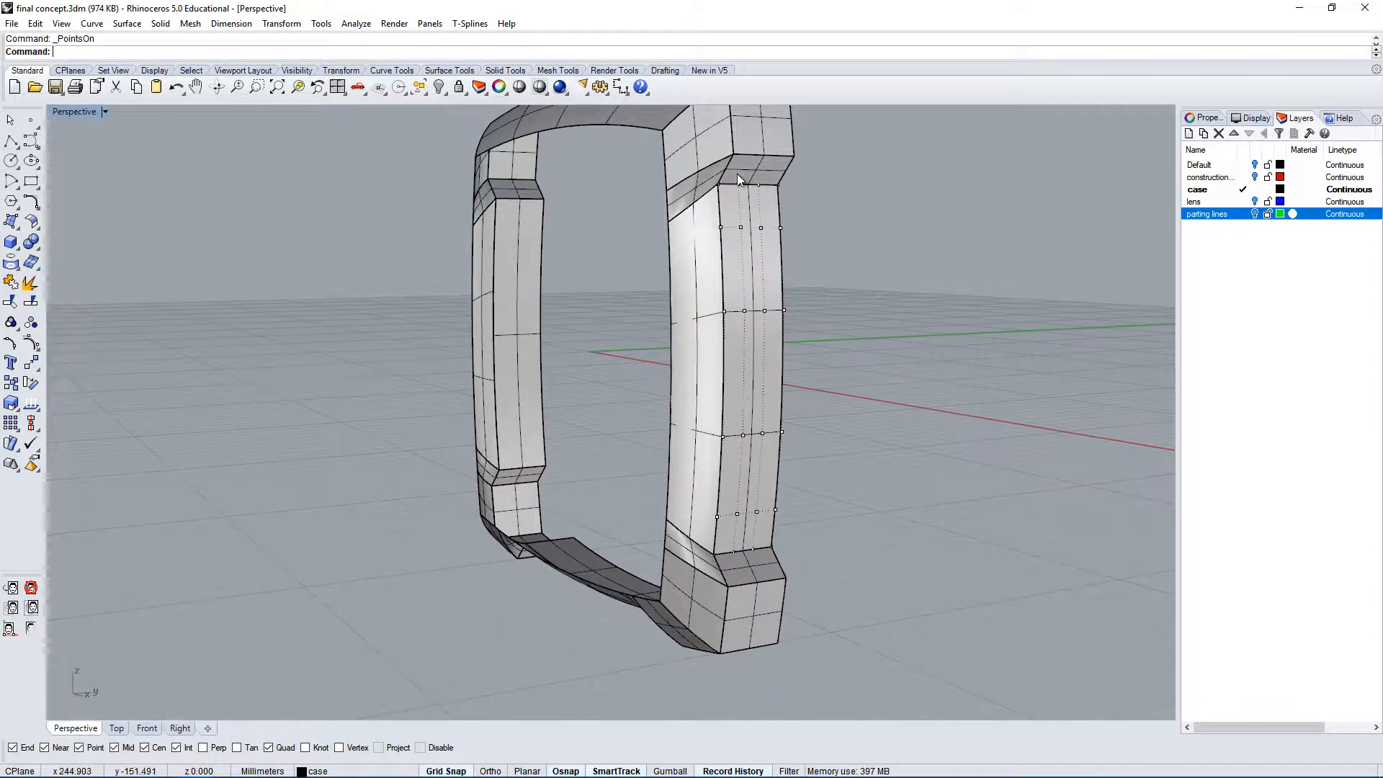
key(Escape)
Replace the opposite side surface with a one-rail sweep of its vertical edge along the upper step's edge.
right_drag(606, 247, 399, 215)
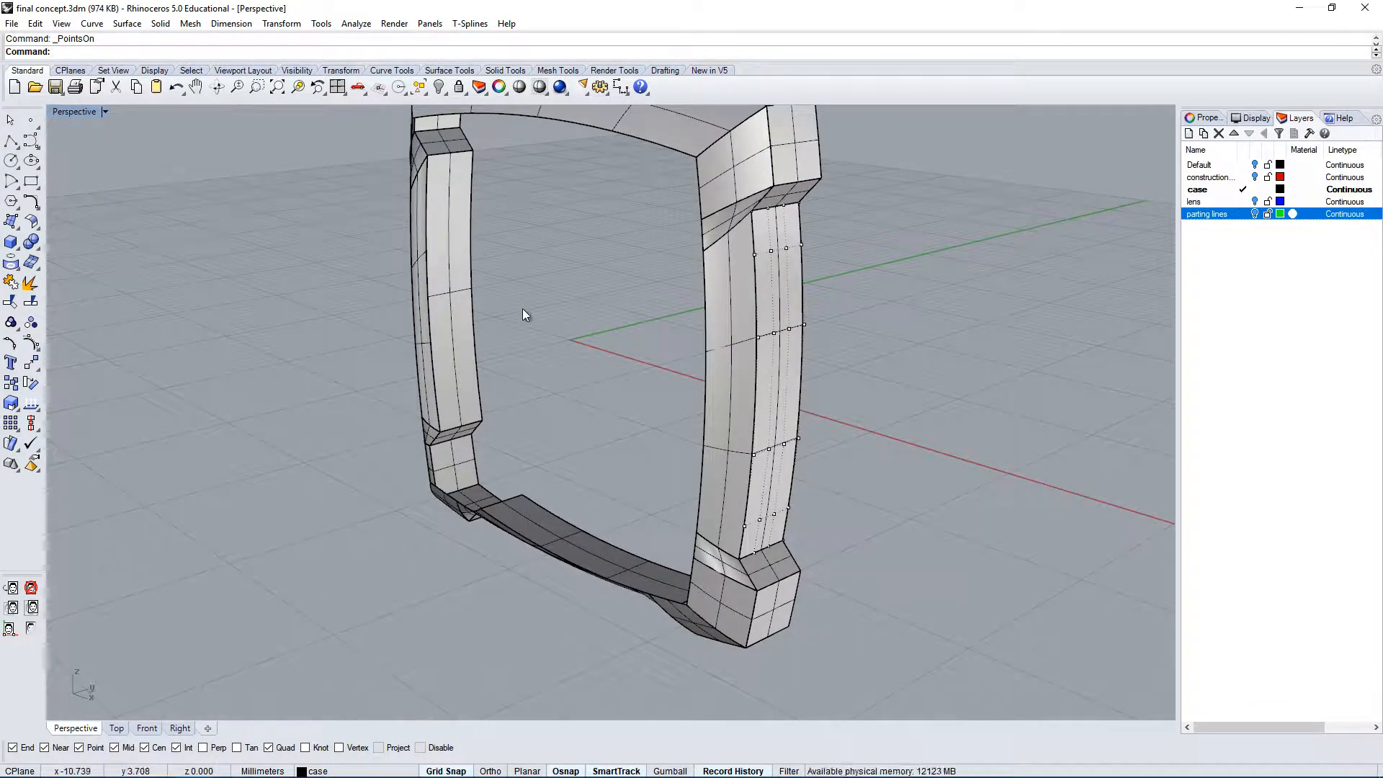
click(482, 243)
key(Delete)
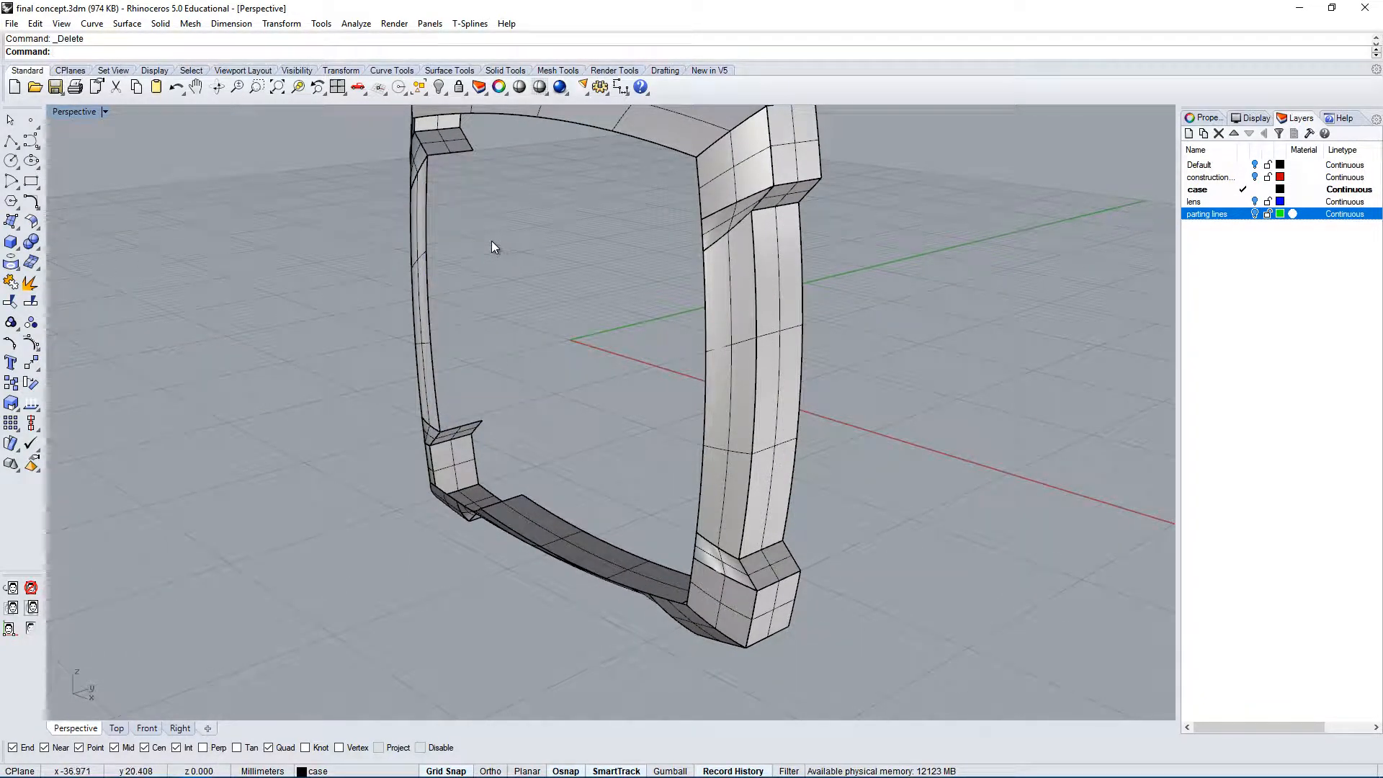
text(sweep1)
key(Return)
click(463, 154)
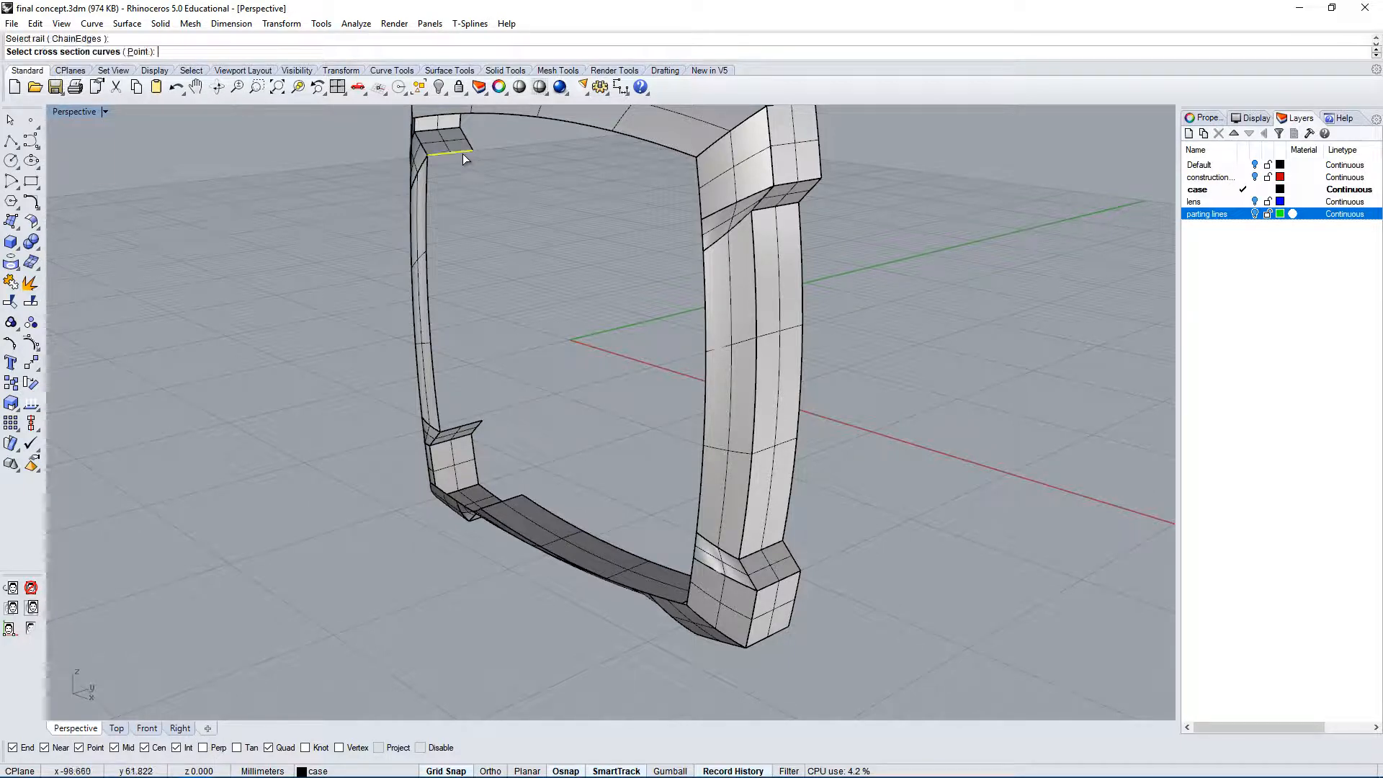
right_drag(495, 197, 490, 193)
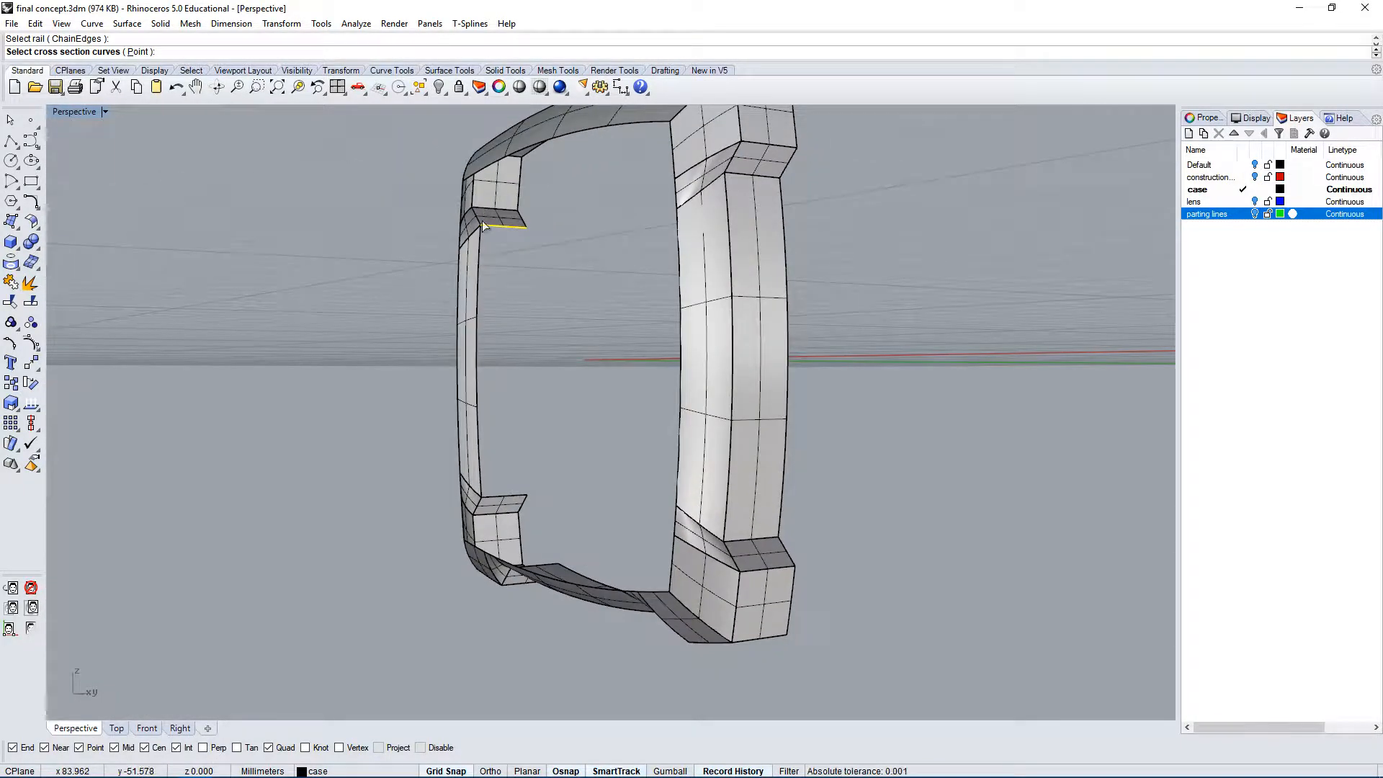
click(480, 324)
right_drag(497, 334, 516, 344)
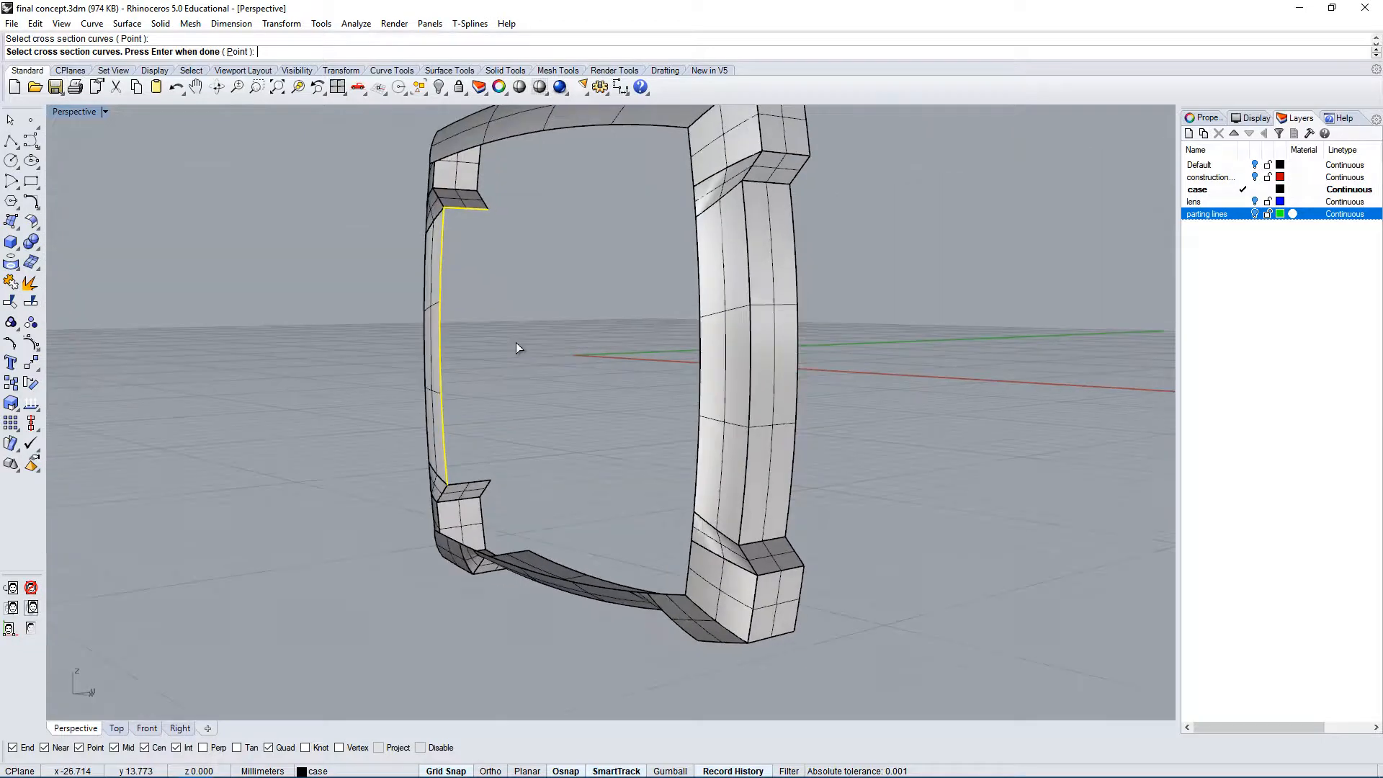
key(Return)
click(505, 402)
Select all the case surfaces and turn on their control points to inspect the layout across the whole frame.
right_drag(507, 399, 704, 331)
drag(522, 633, 517, 637)
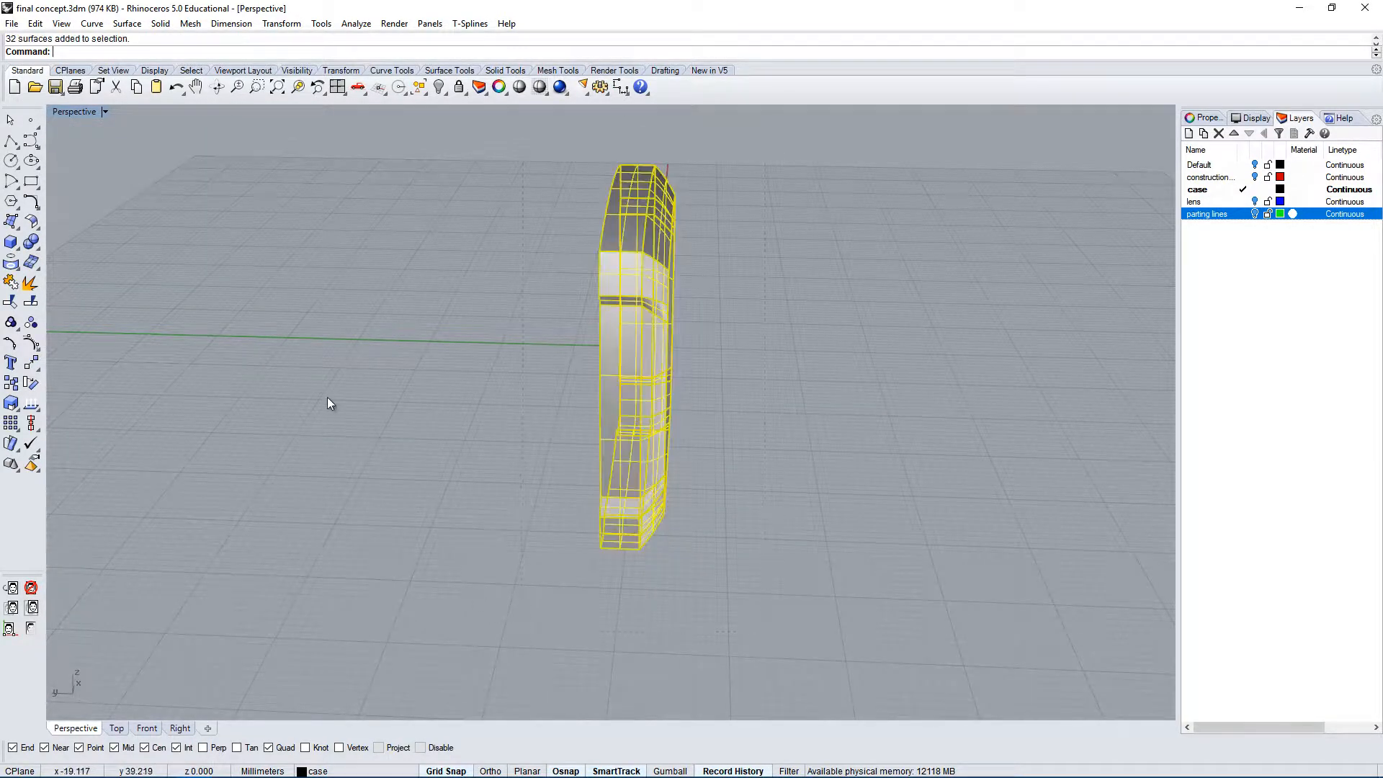
key(Escape)
drag(428, 634, 426, 635)
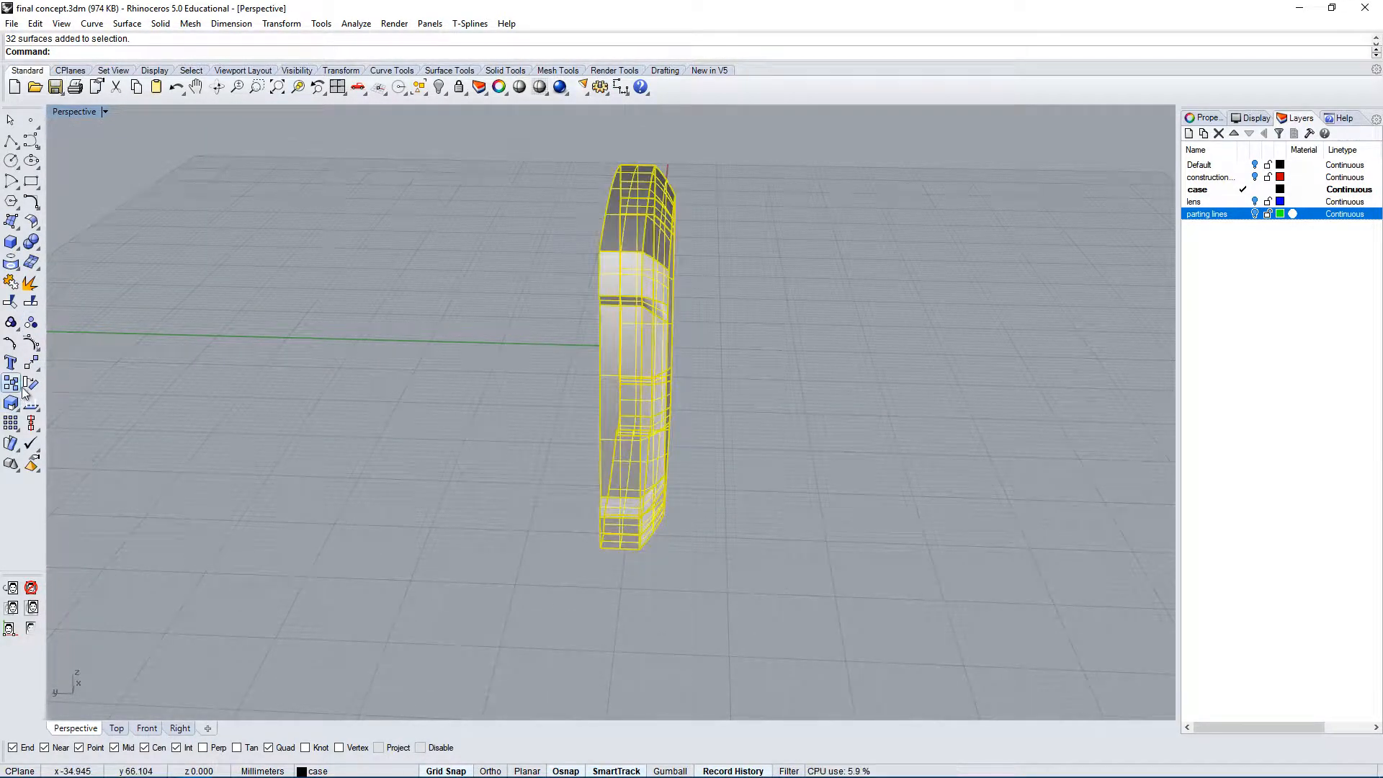
click(30, 343)
right_drag(515, 582, 623, 215)
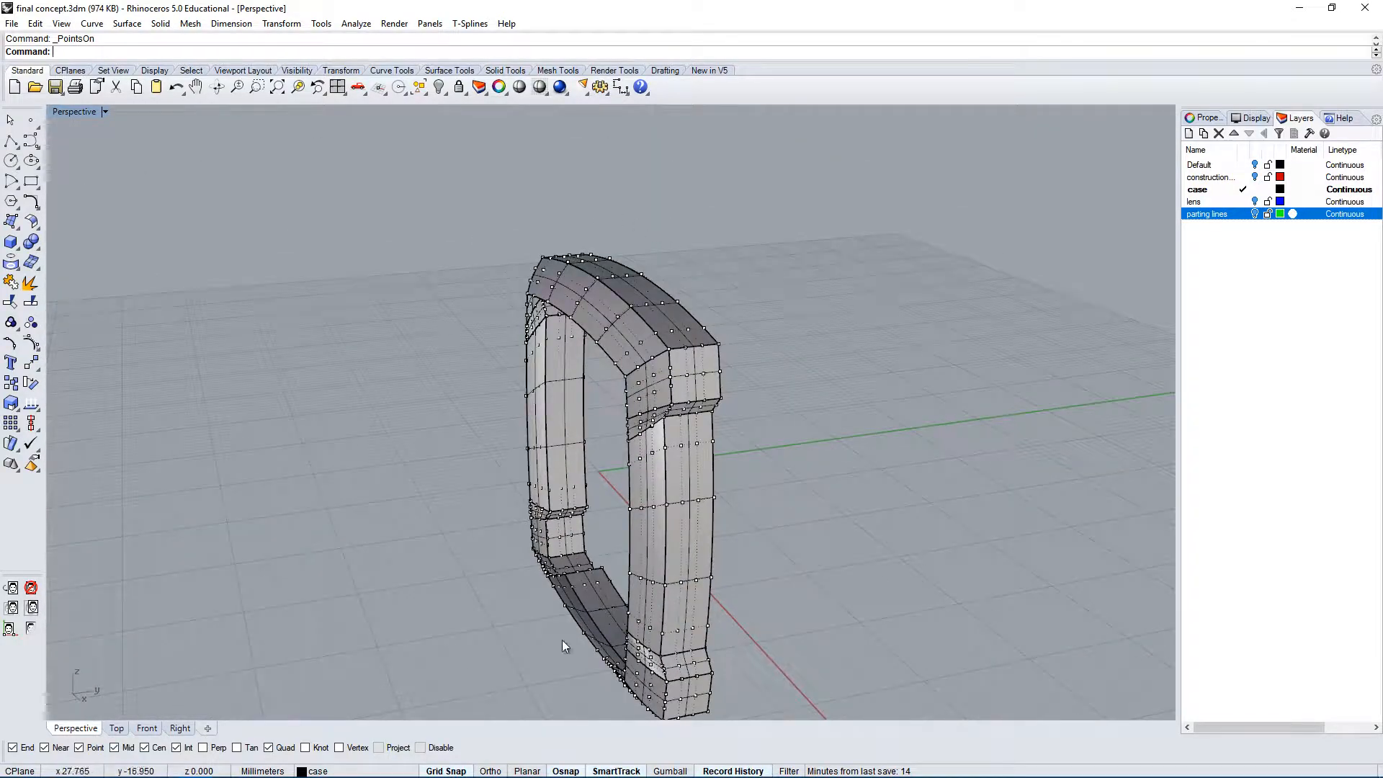
right_drag(690, 445, 681, 408)
key(Escape)
Join all the case surfaces into one polysurface.
scroll(867, 227, down, 5)
drag(963, 173, 493, 635)
right_drag(542, 441, 607, 467)
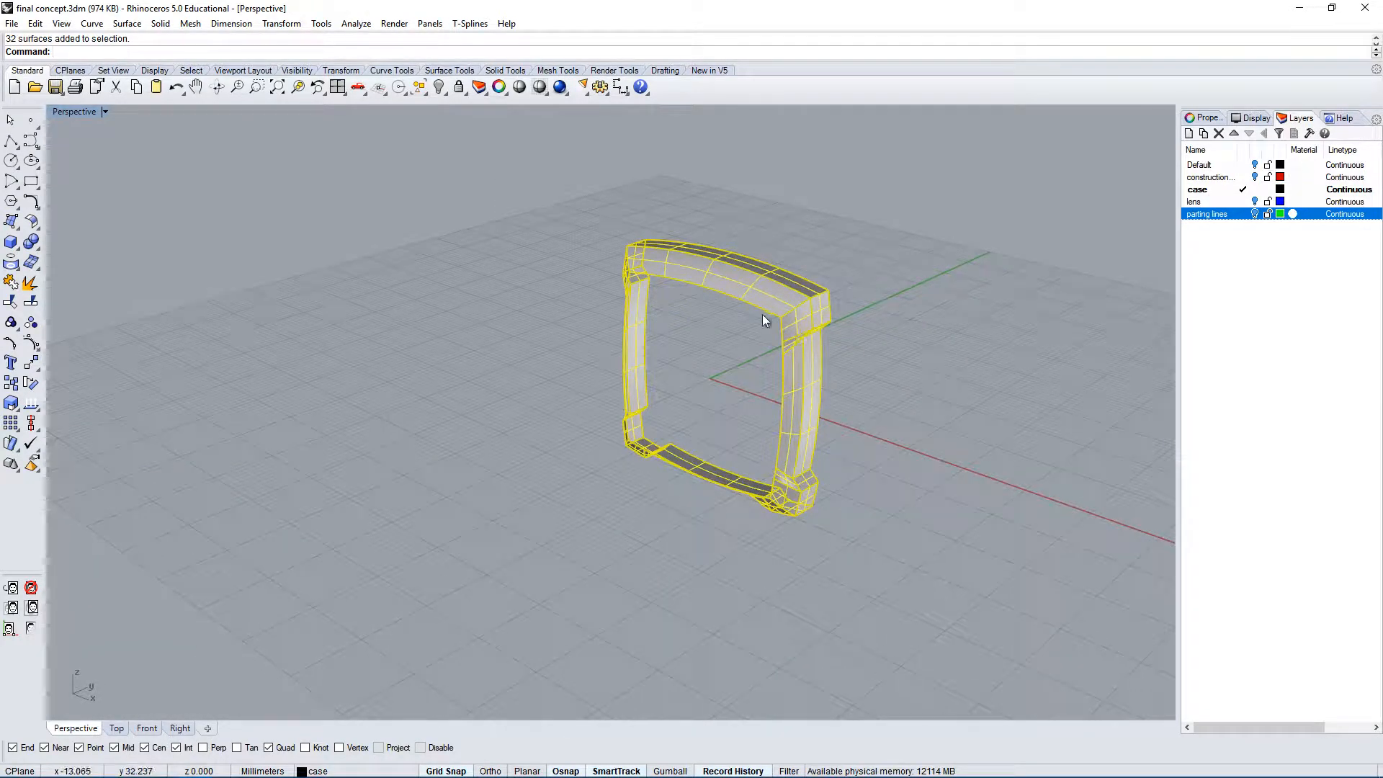
text(join)
key(Return)
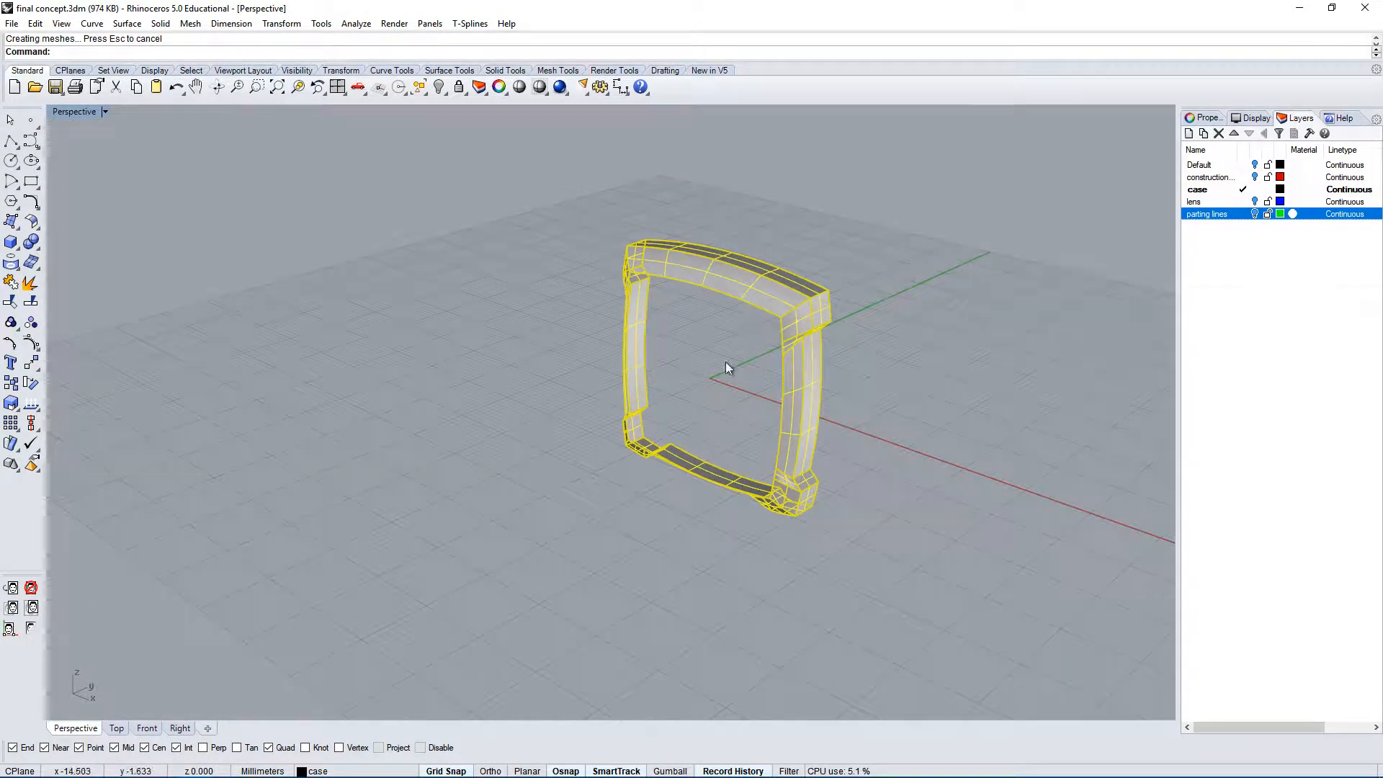
click(725, 362)
Cap the planar openings of the joined case polysurface.
click(801, 314)
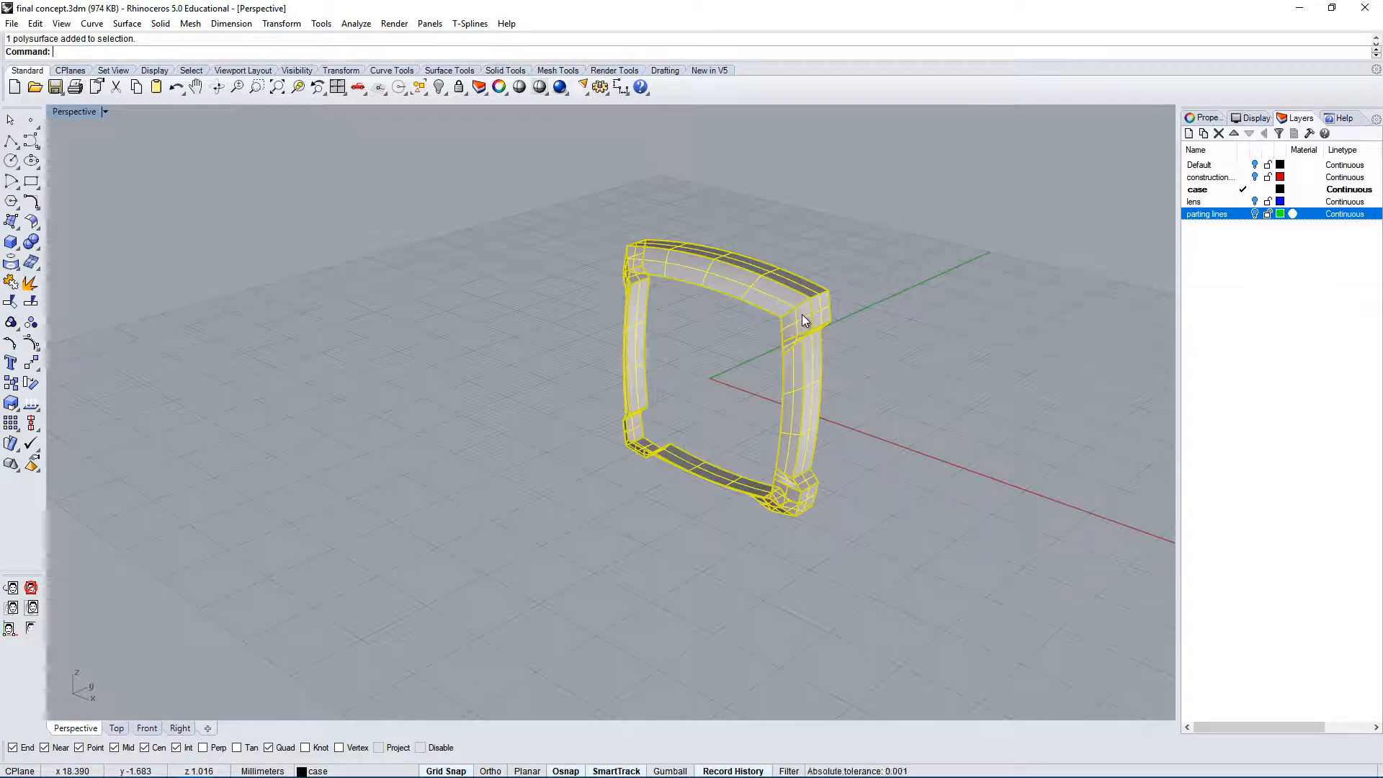
text(Cap)
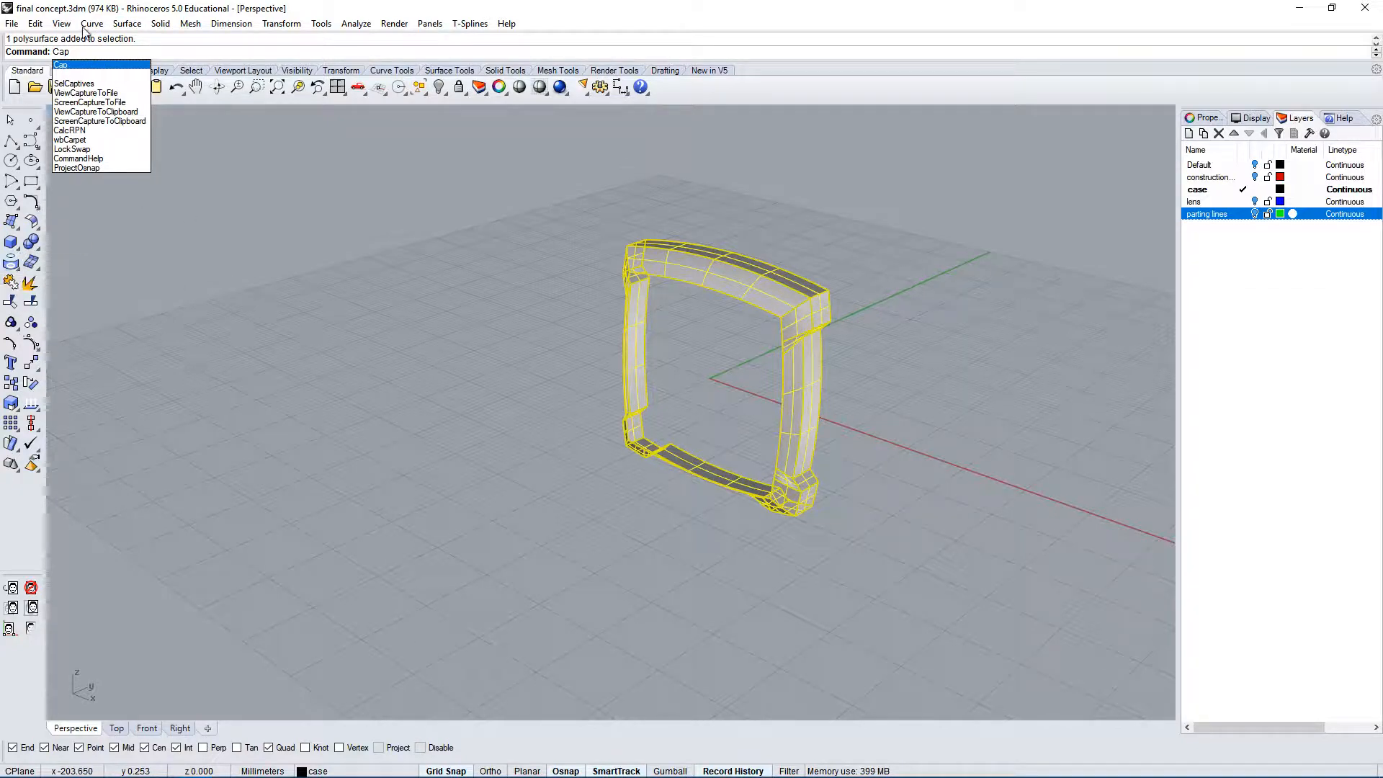
click(76, 53)
drag(74, 53, 49, 54)
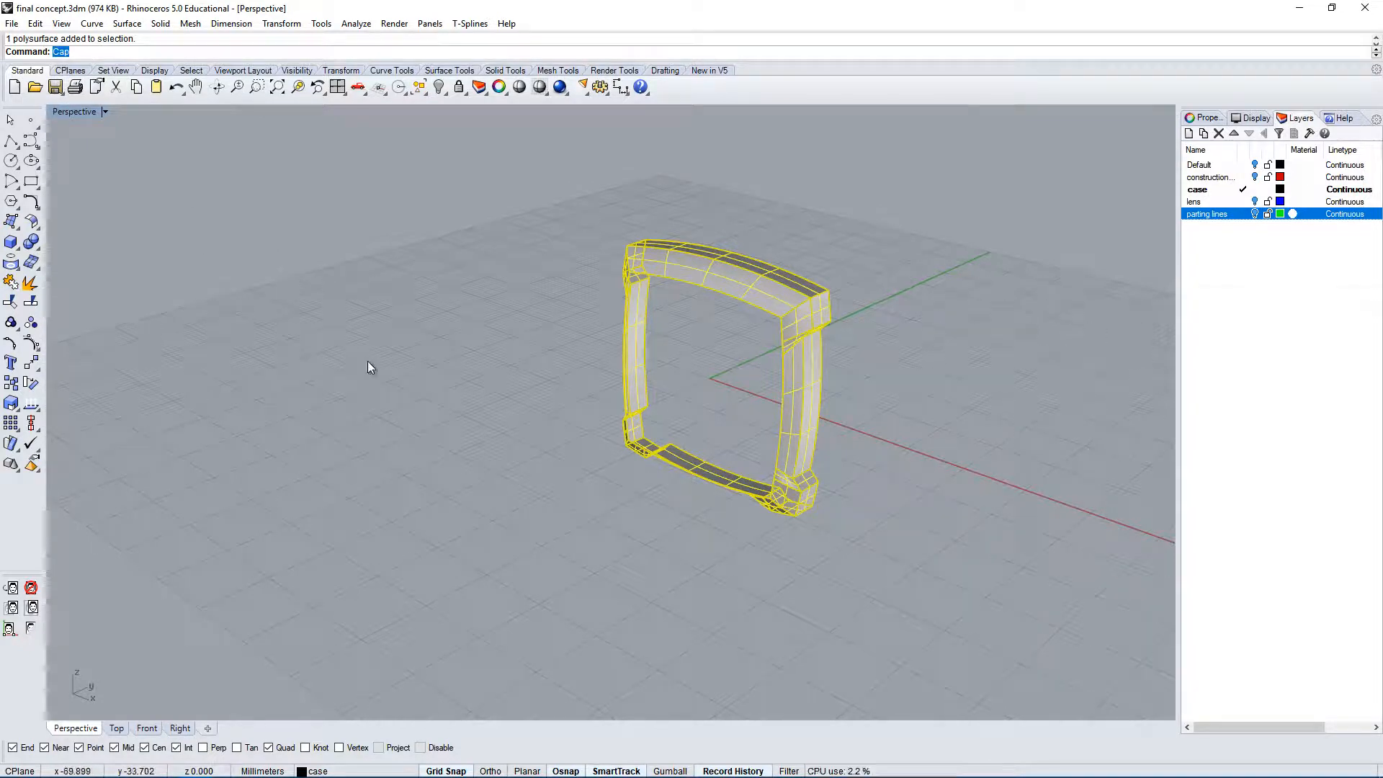
key(Return)
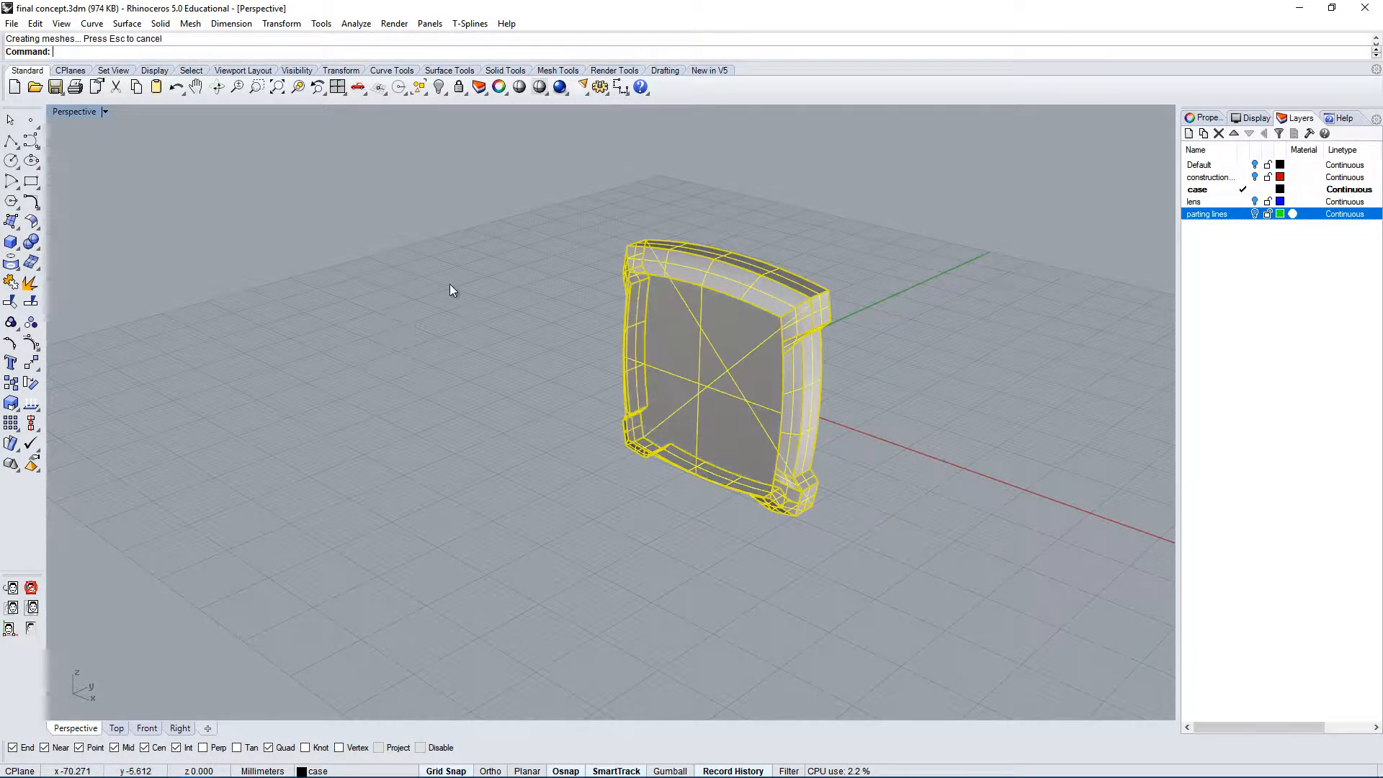
Examine the capped case's flat face, bevels and upper corner from several angles.
click(916, 310)
right_drag(940, 330, 826, 317)
scroll(741, 390, up, 4)
right_drag(742, 392, 731, 455)
click(650, 425)
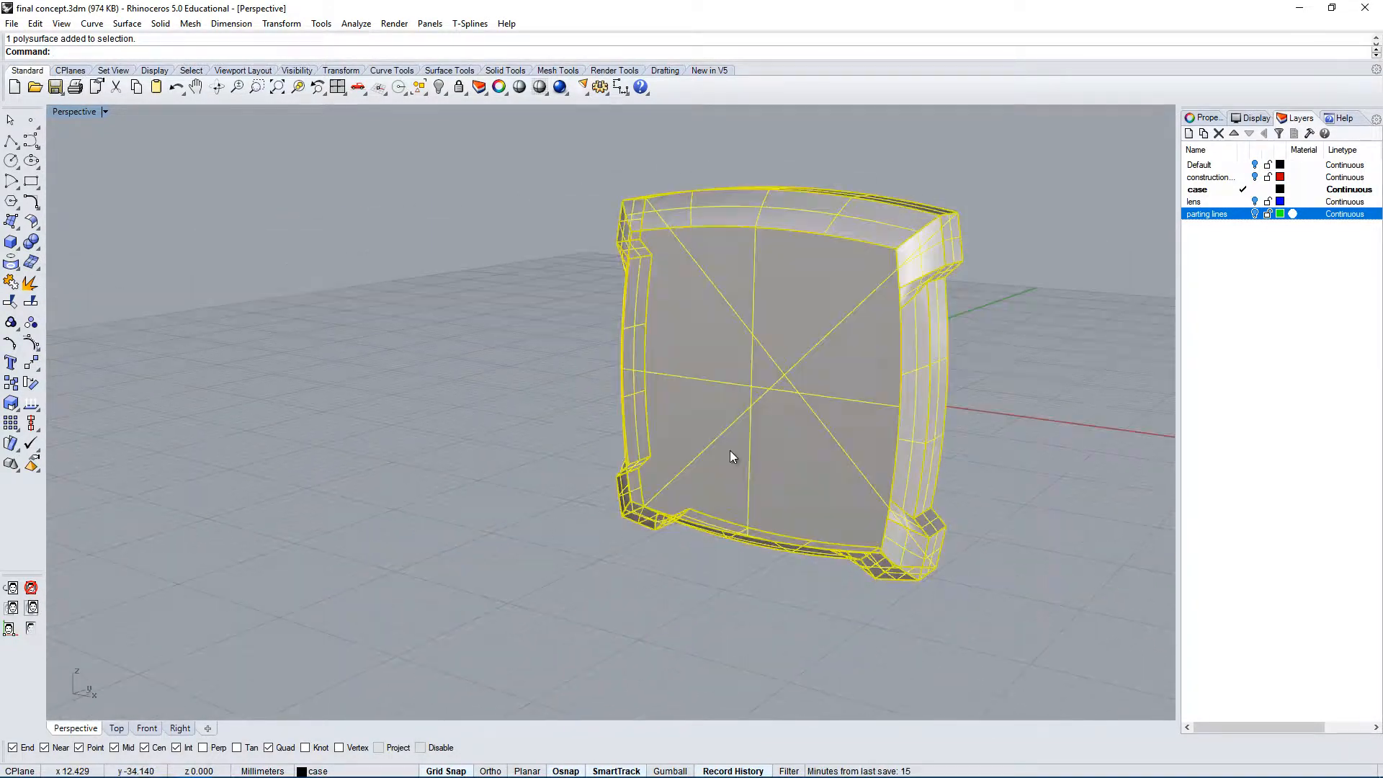
click(1008, 232)
scroll(905, 265, up, 3)
right_drag(899, 284, 960, 235)
scroll(902, 330, up, 2)
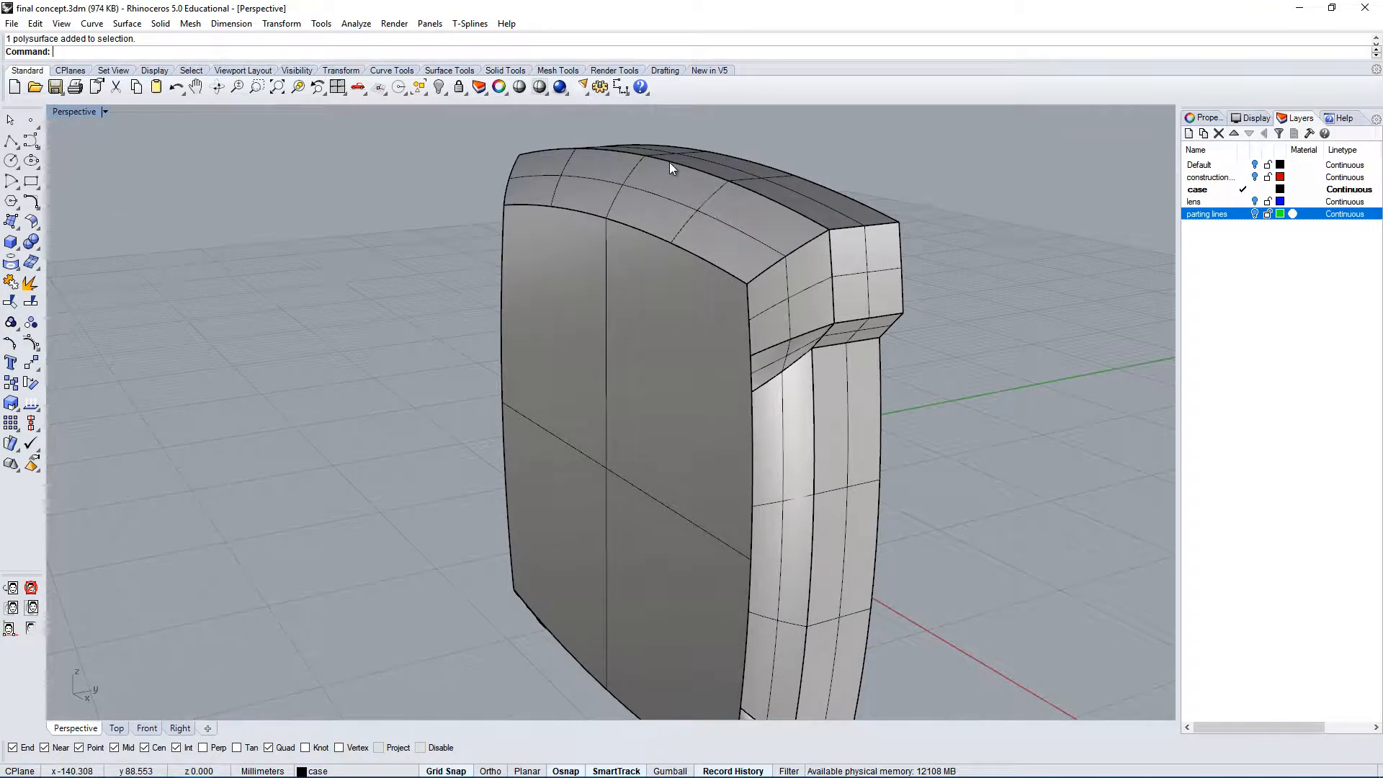
Copy the capped case to a free spot in front of its flat face.
scroll(742, 375, down, 4)
click(680, 408)
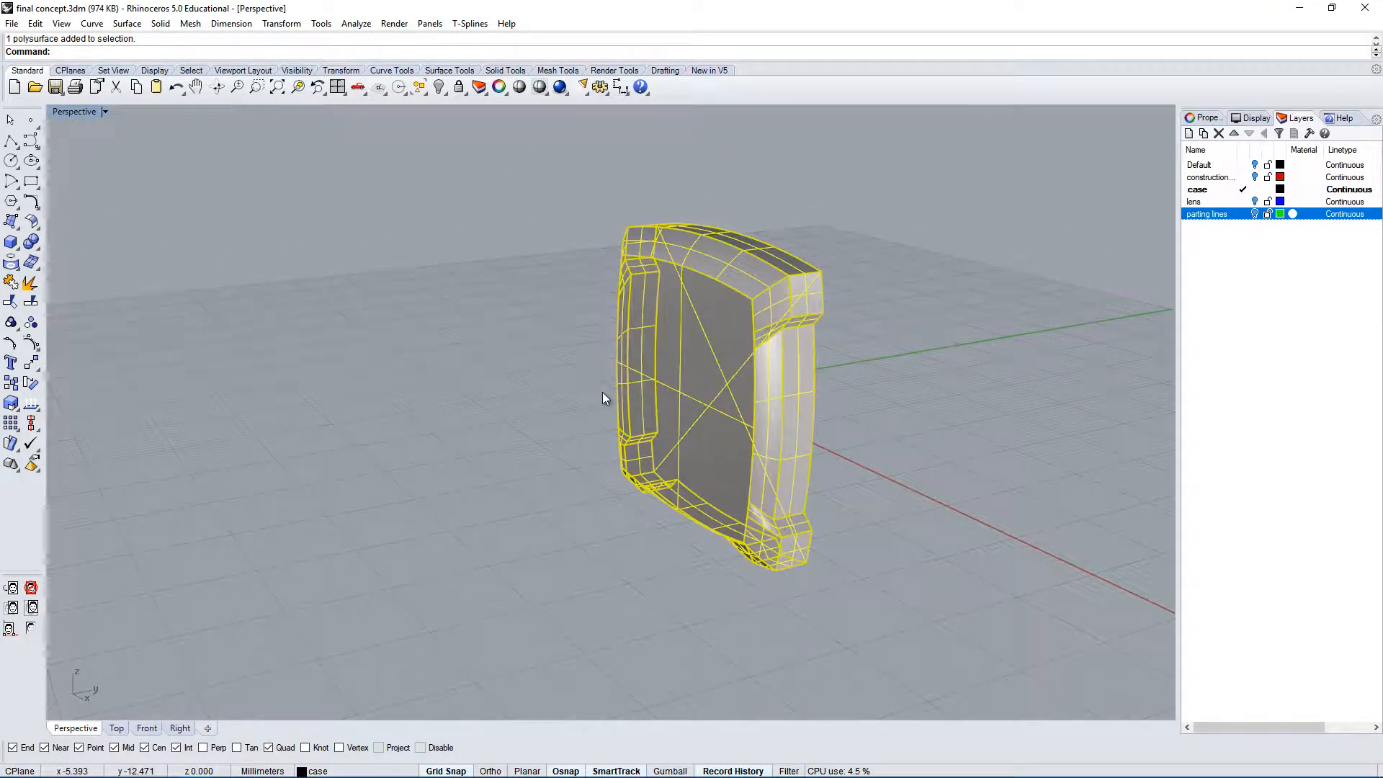
text(Copy)
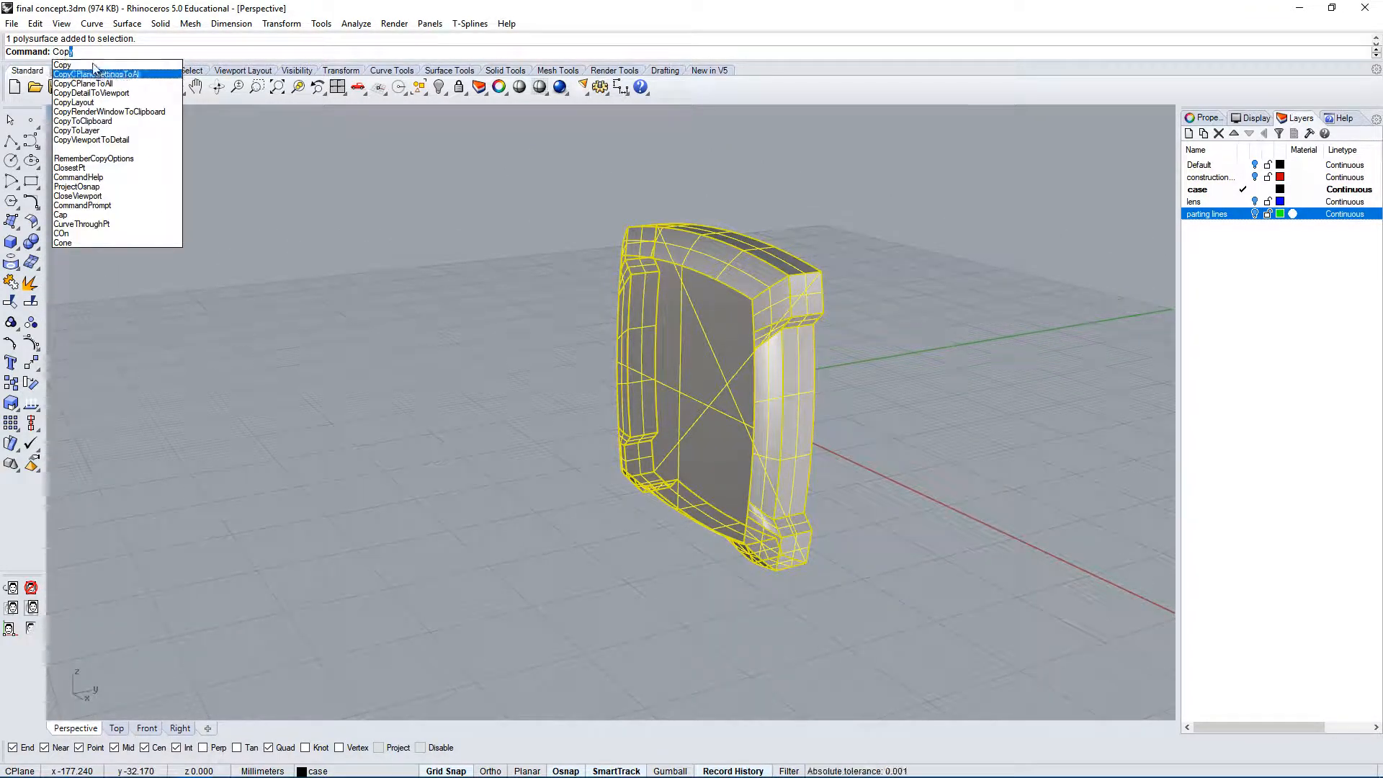
key(Return)
right_drag(406, 400, 657, 478)
click(662, 491)
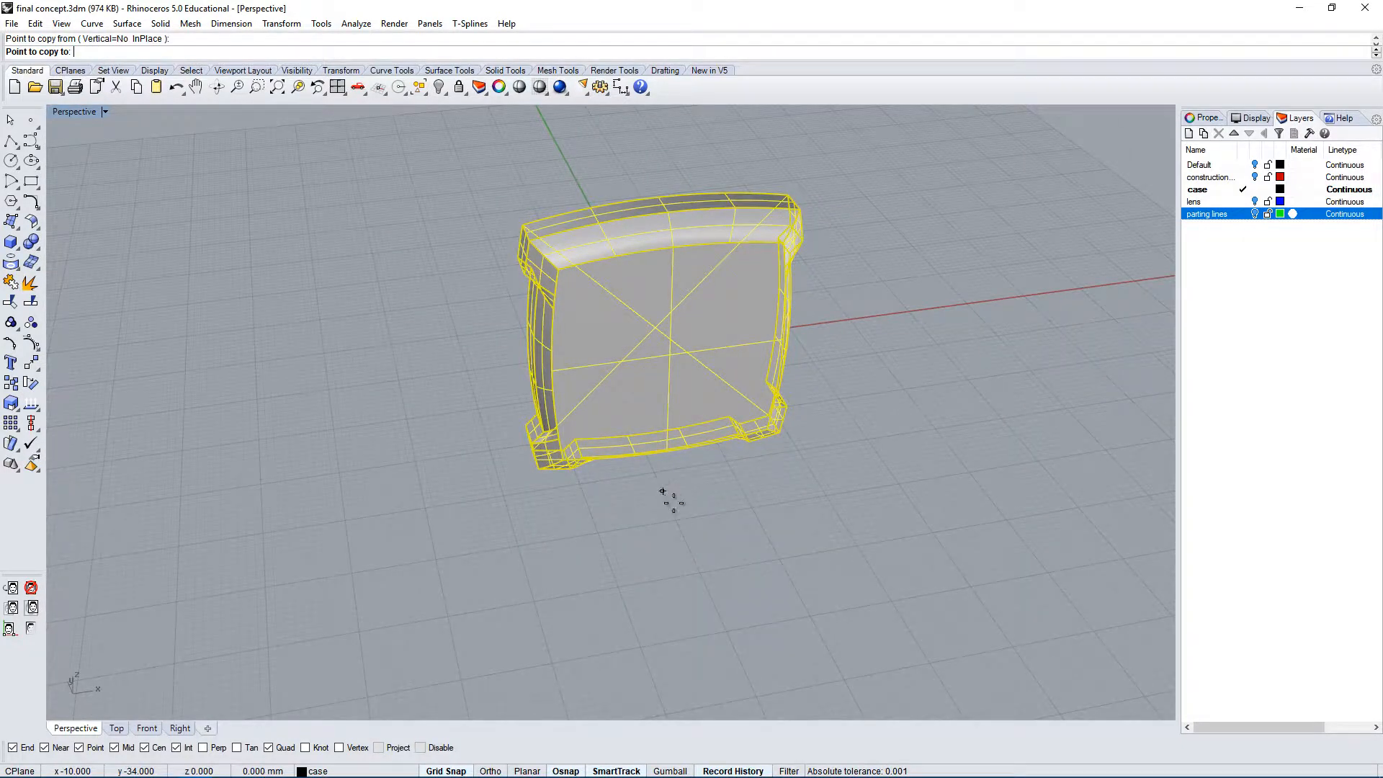
click(742, 661)
key(Return)
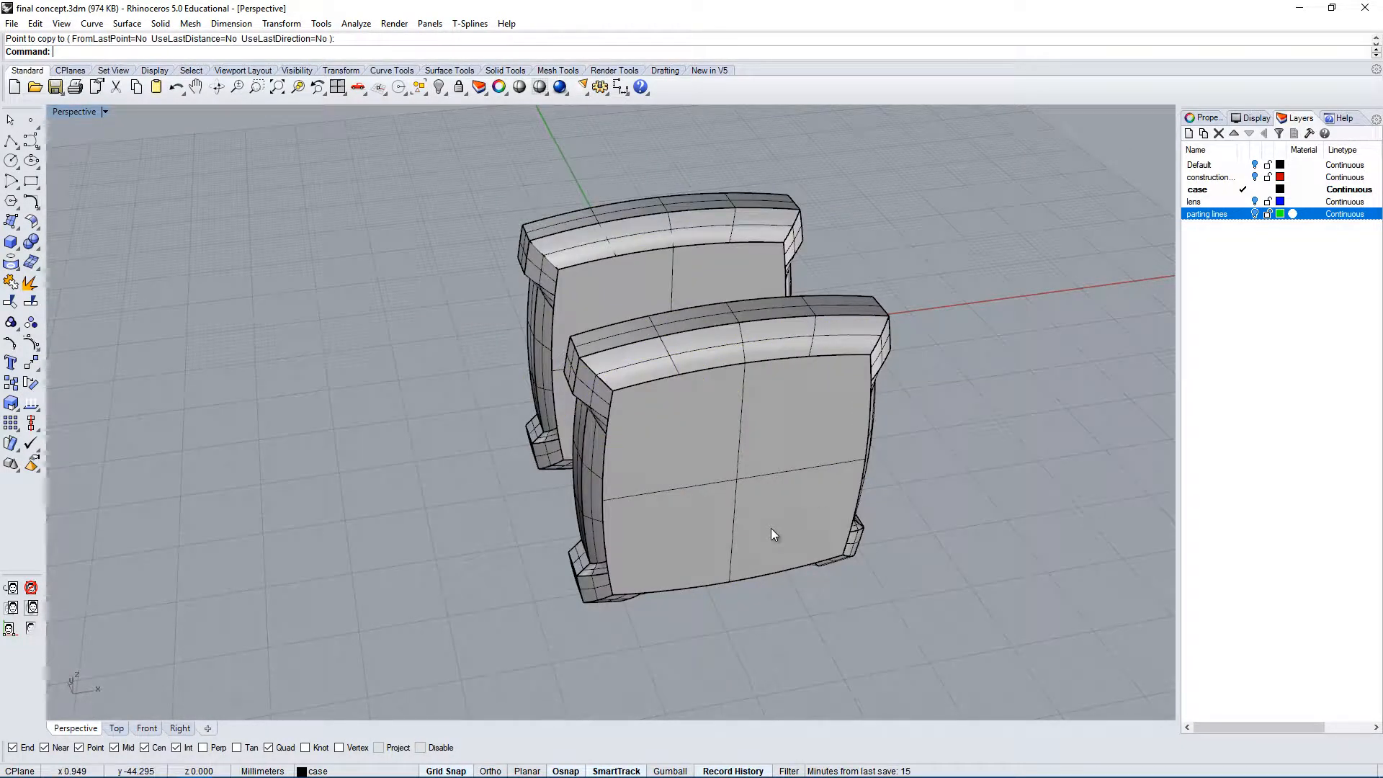
Fillet the short corner and step edges of the original case with a radius of 1.
key(BackSpace)
text(F)
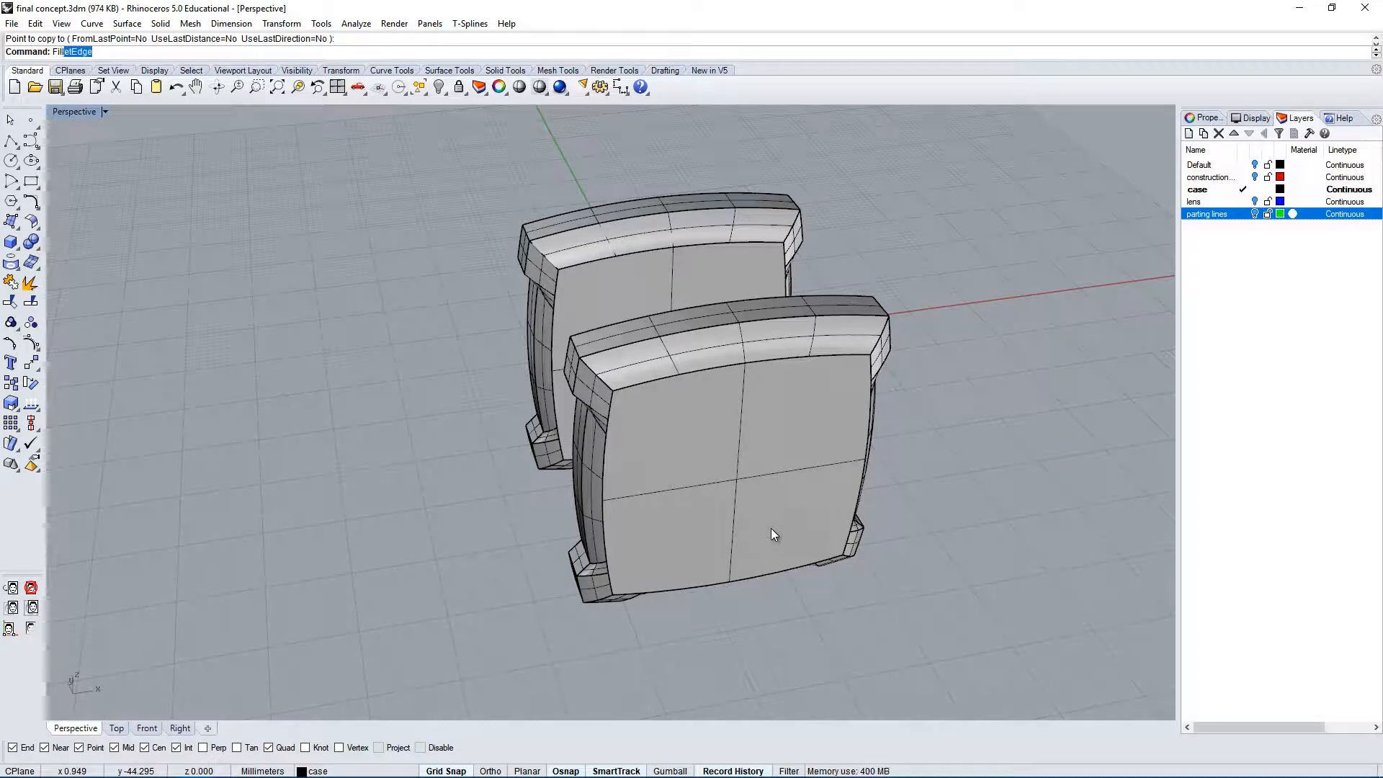
text(il)
key(Return)
right_drag(809, 454, 984, 354)
drag(541, 193, 534, 569)
right_drag(616, 292, 536, 397)
right_click(738, 219)
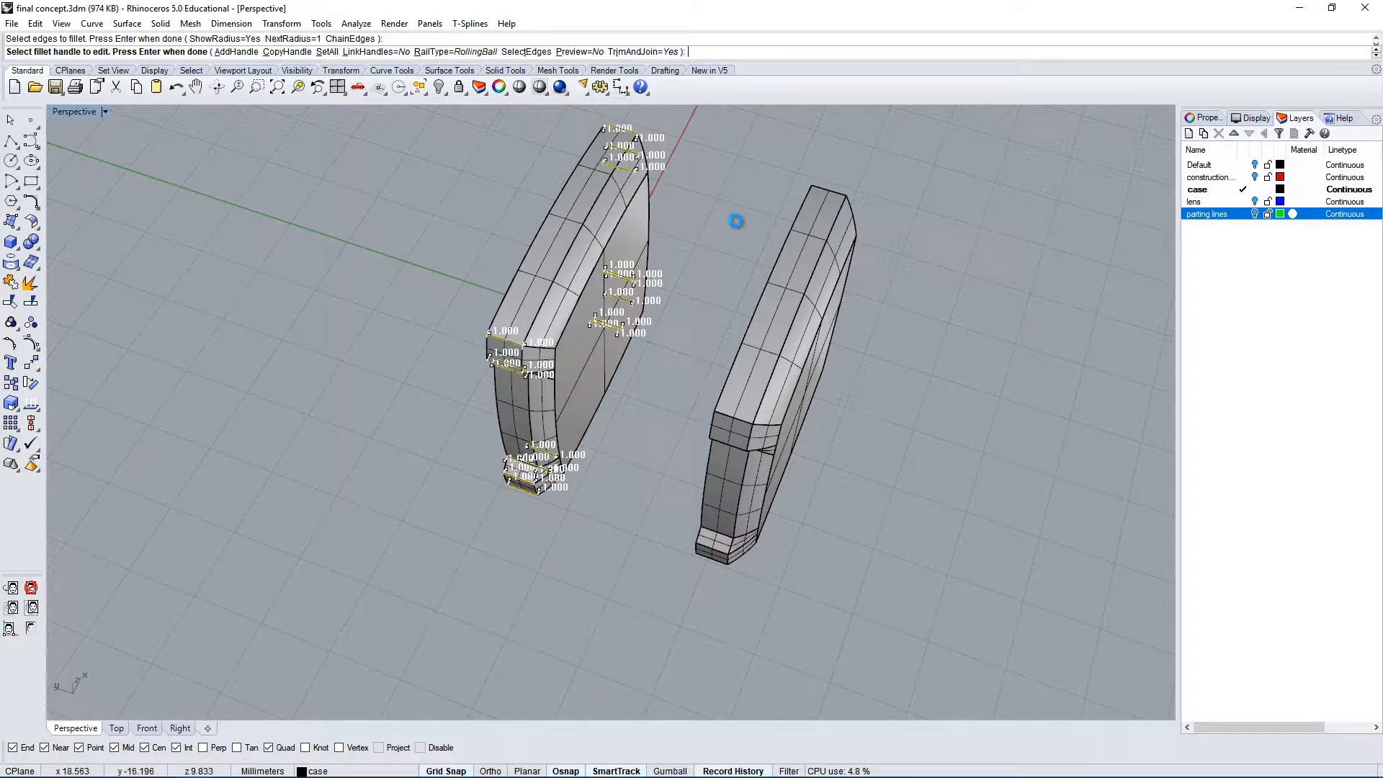
right_click(495, 416)
Examine the filleted step and corner edges of the original case up close and undo the radius 1 edge fillet.
scroll(534, 314, up, 5)
right_drag(683, 438, 661, 289)
scroll(663, 266, down, 5)
right_drag(685, 589, 729, 491)
scroll(729, 492, up, 8)
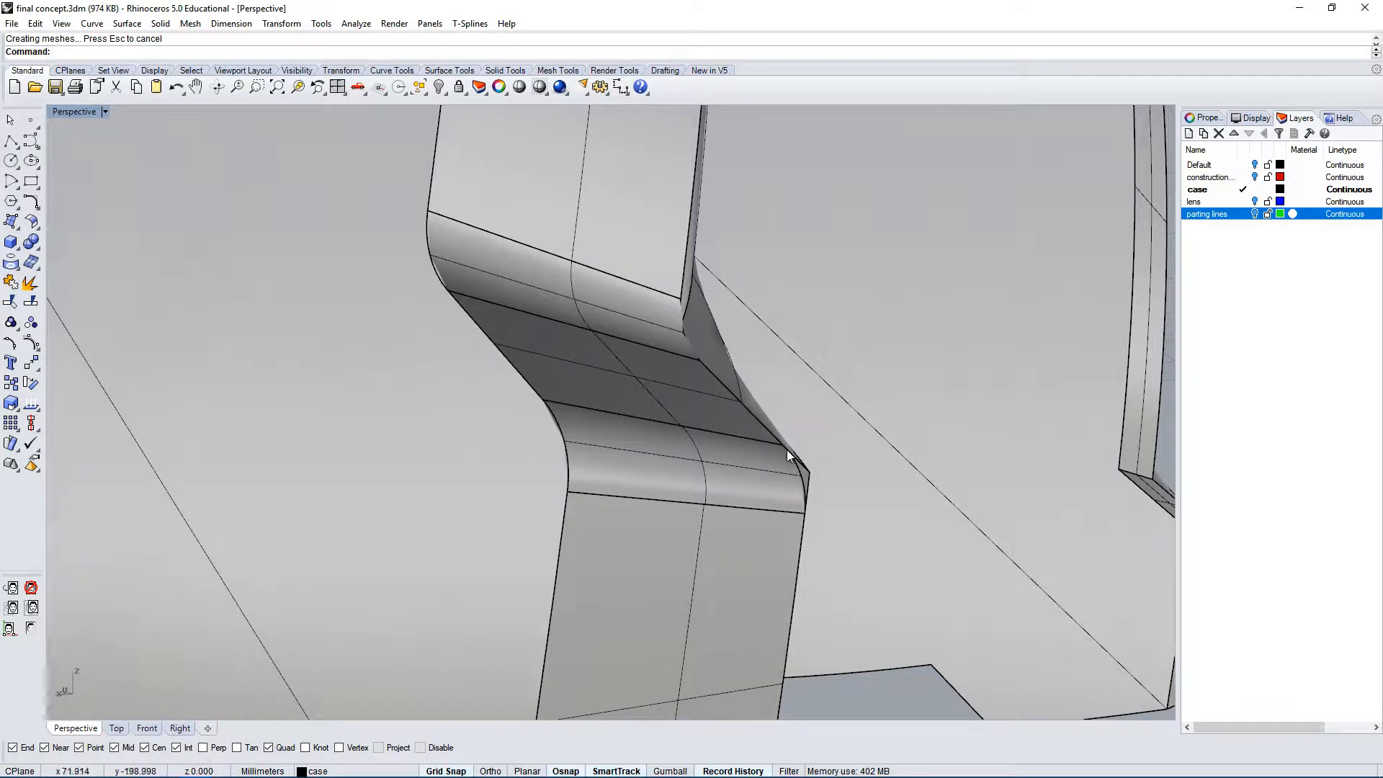
right_drag(769, 432, 543, 511)
scroll(585, 501, down, 8)
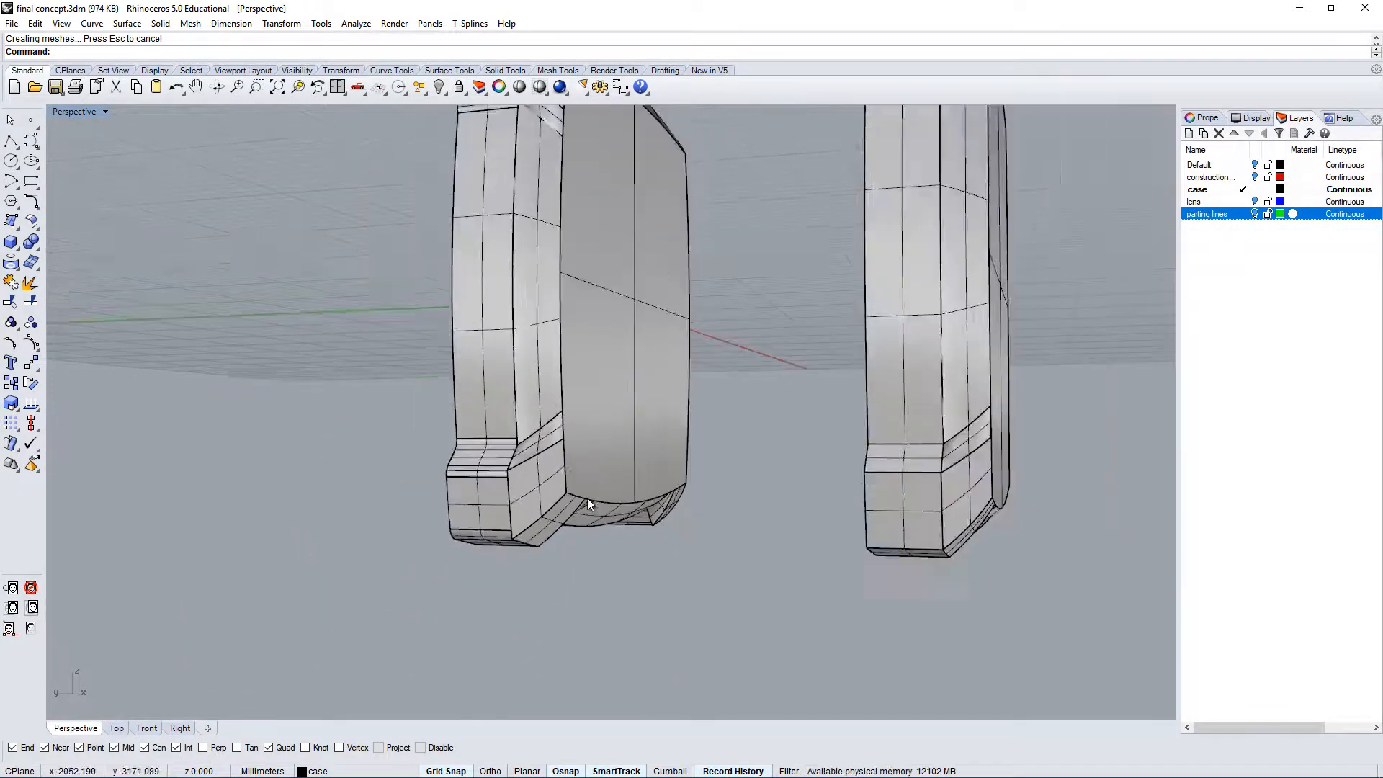
key(ctrl+z)
Fillet the flat face, bevel, corner and step edges of the copied case with a radius of 0.5, leaving its back rim out.
right_drag(970, 385, 919, 285)
right_click(858, 330)
right_drag(857, 330, 844, 340)
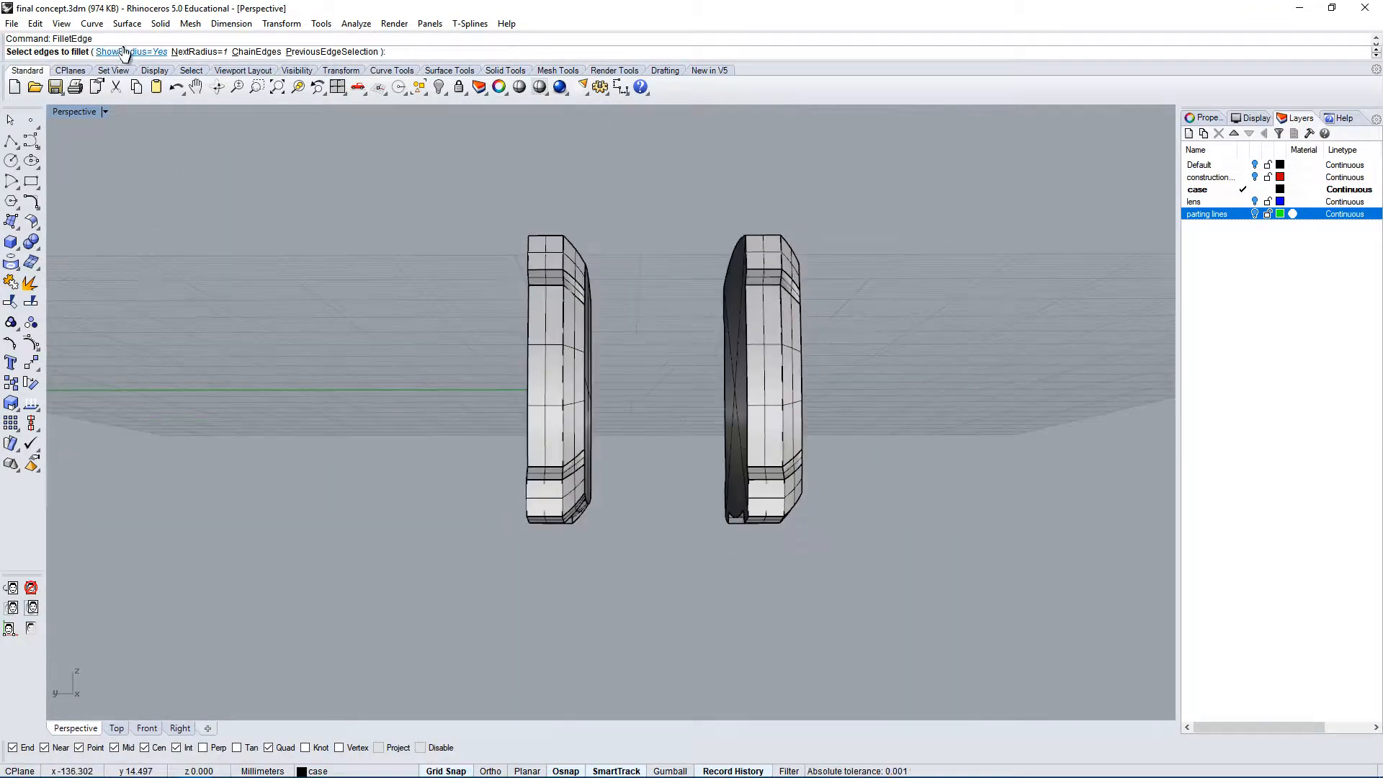
click(219, 51)
text(.5)
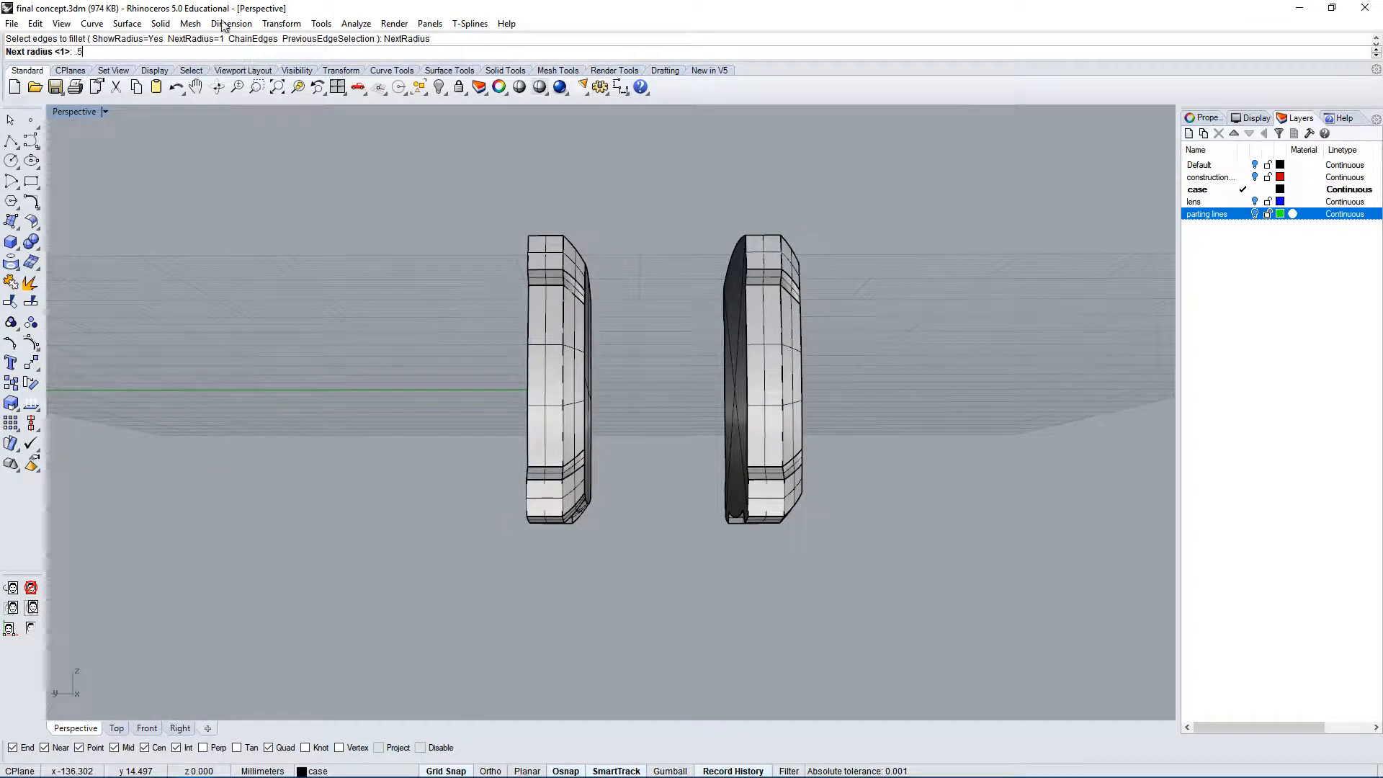
key(Return)
right_drag(822, 288, 868, 207)
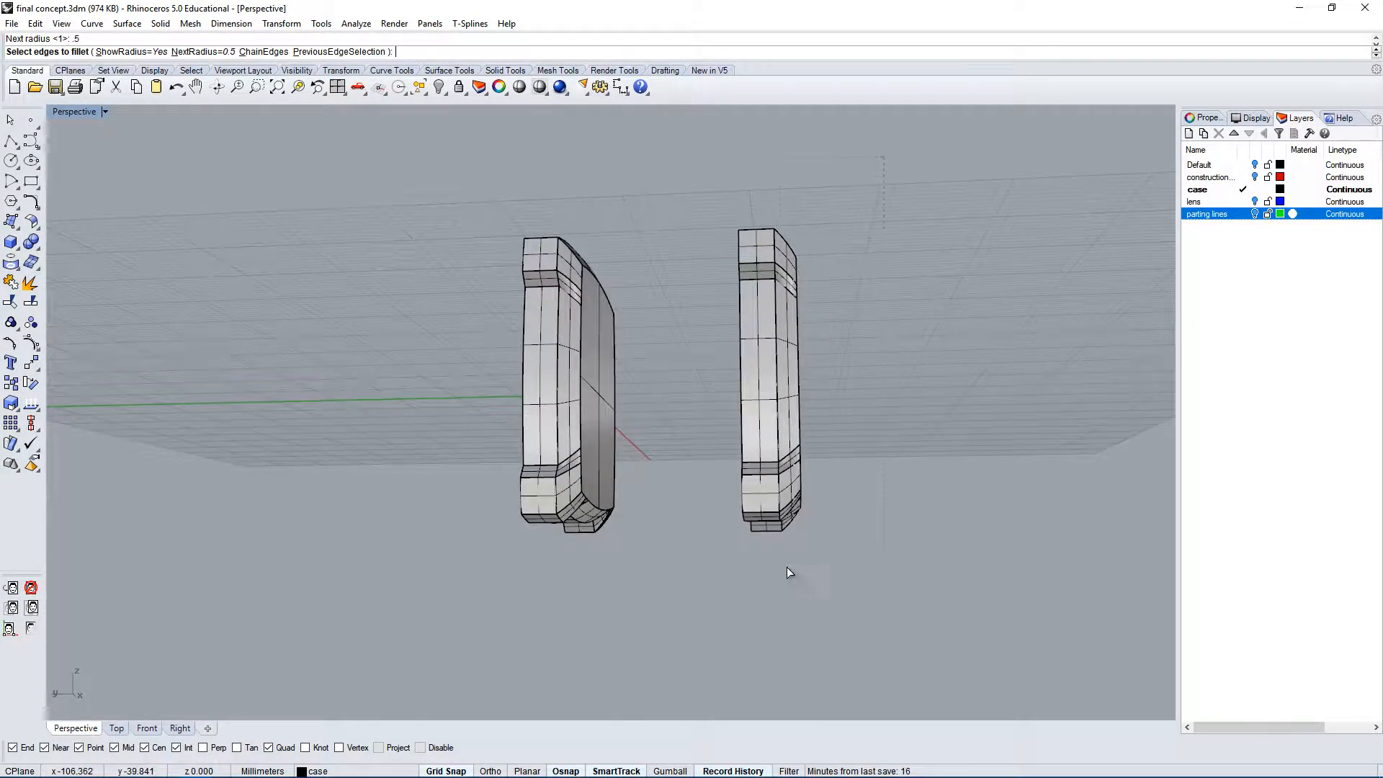
drag(787, 567, 771, 583)
right_drag(862, 285, 569, 405)
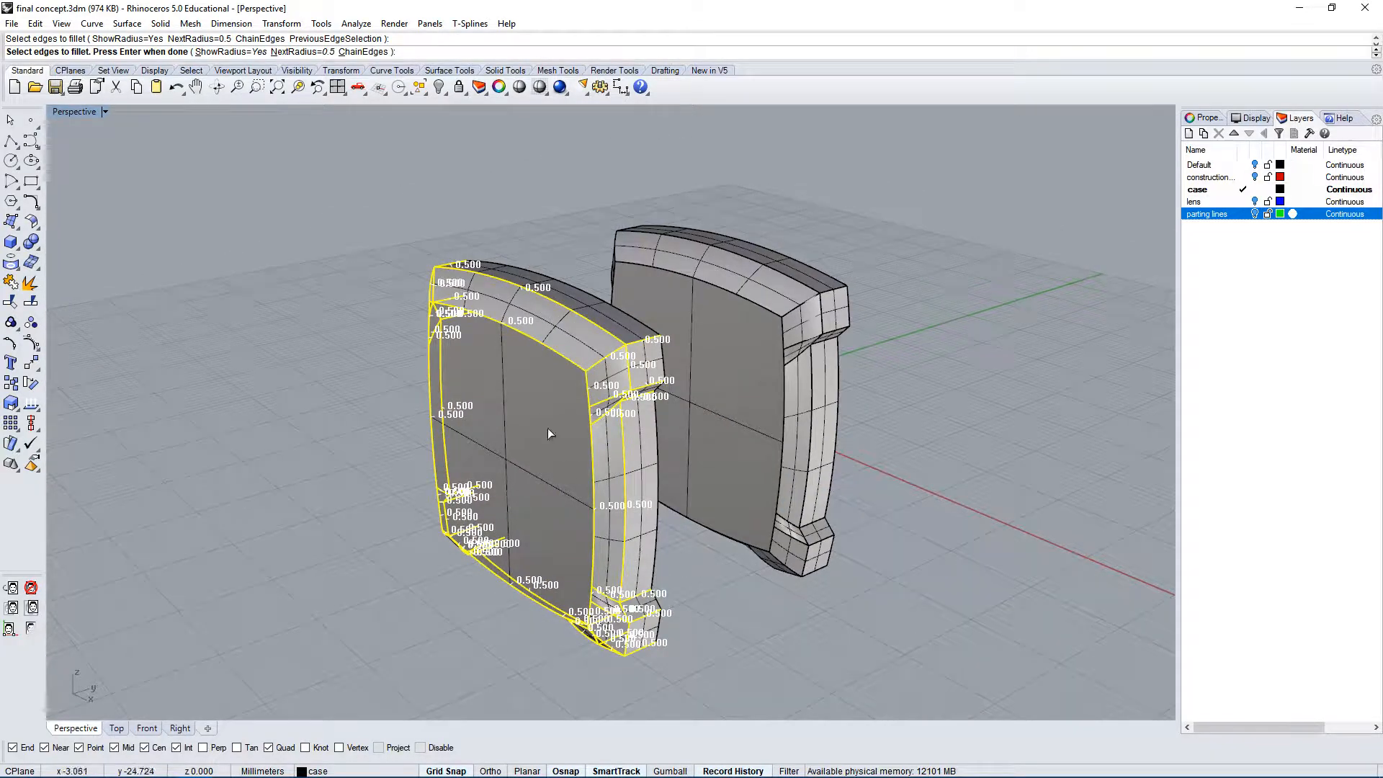
key(Return)
scroll(608, 409, up, 10)
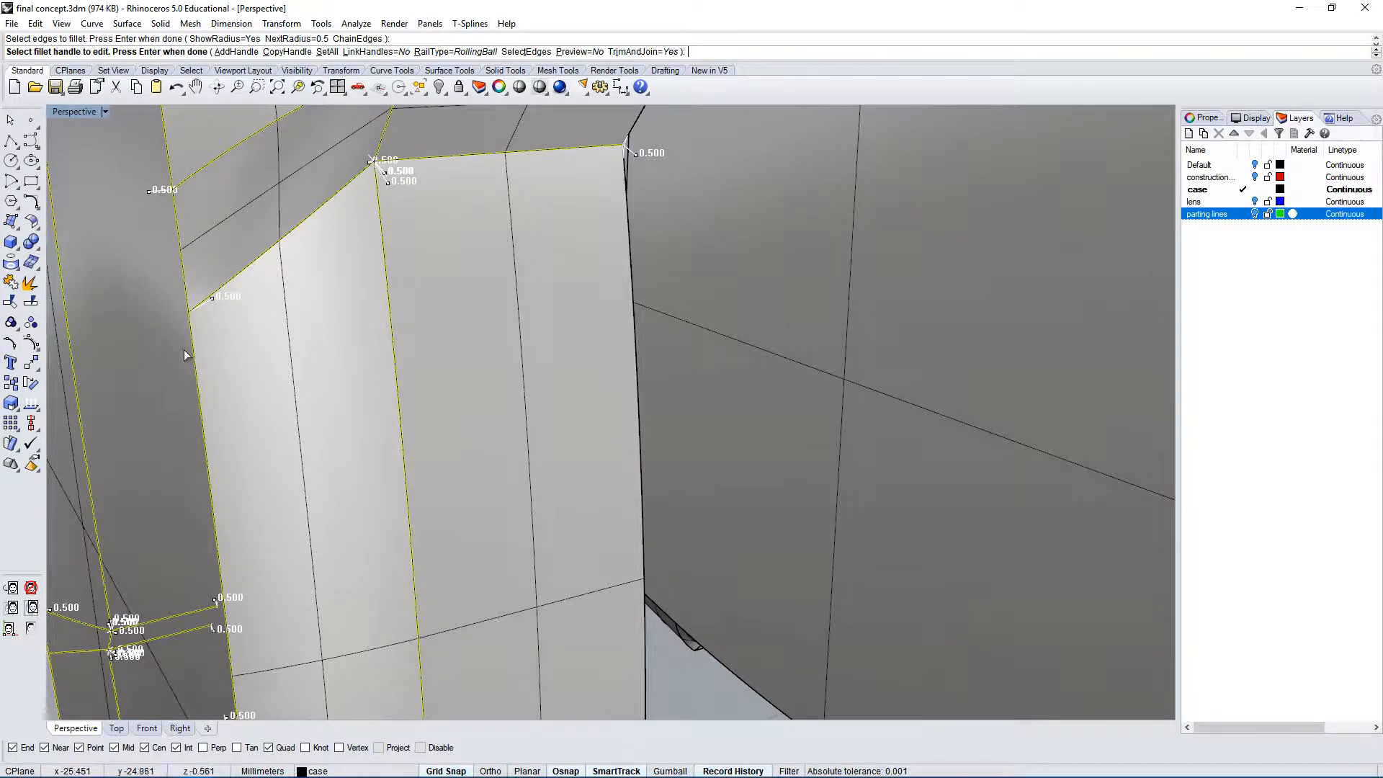
right_drag(185, 352, 219, 369)
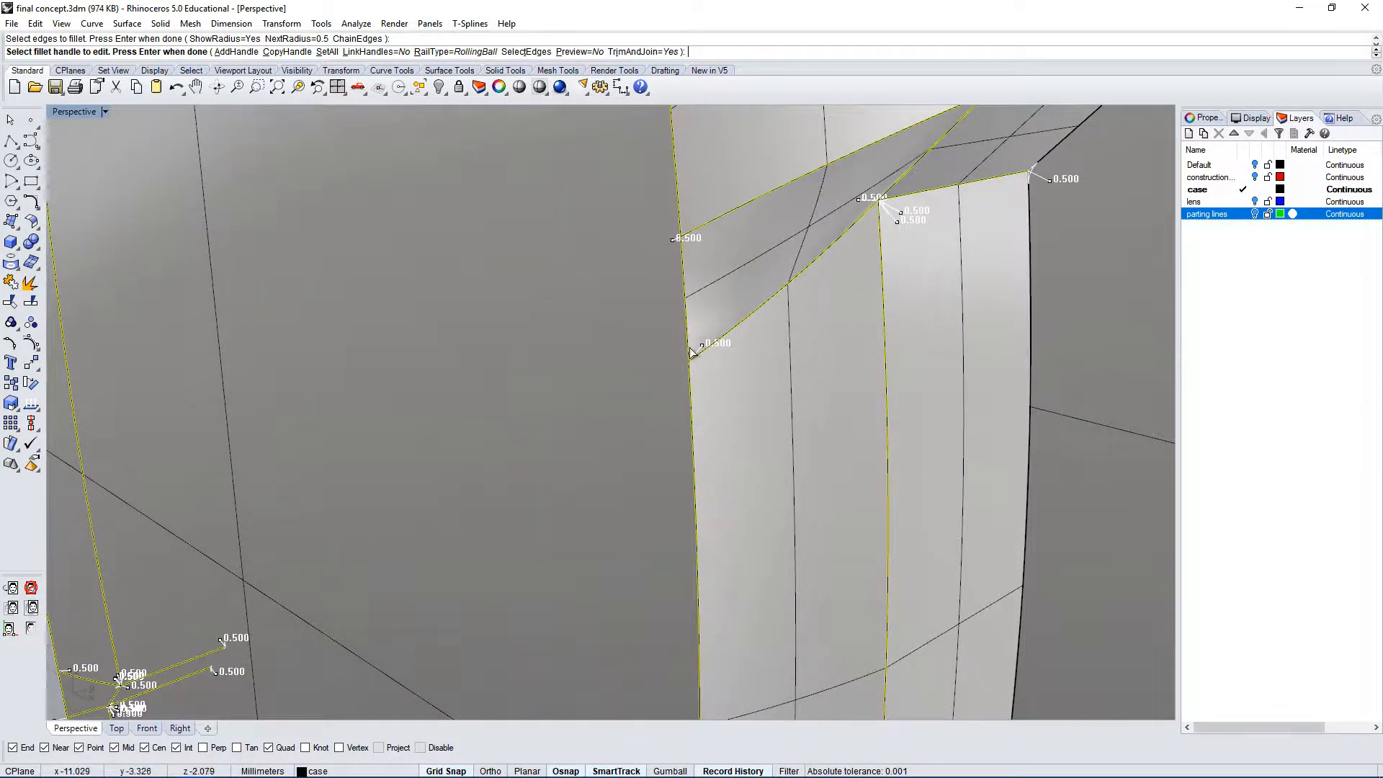
key(Return)
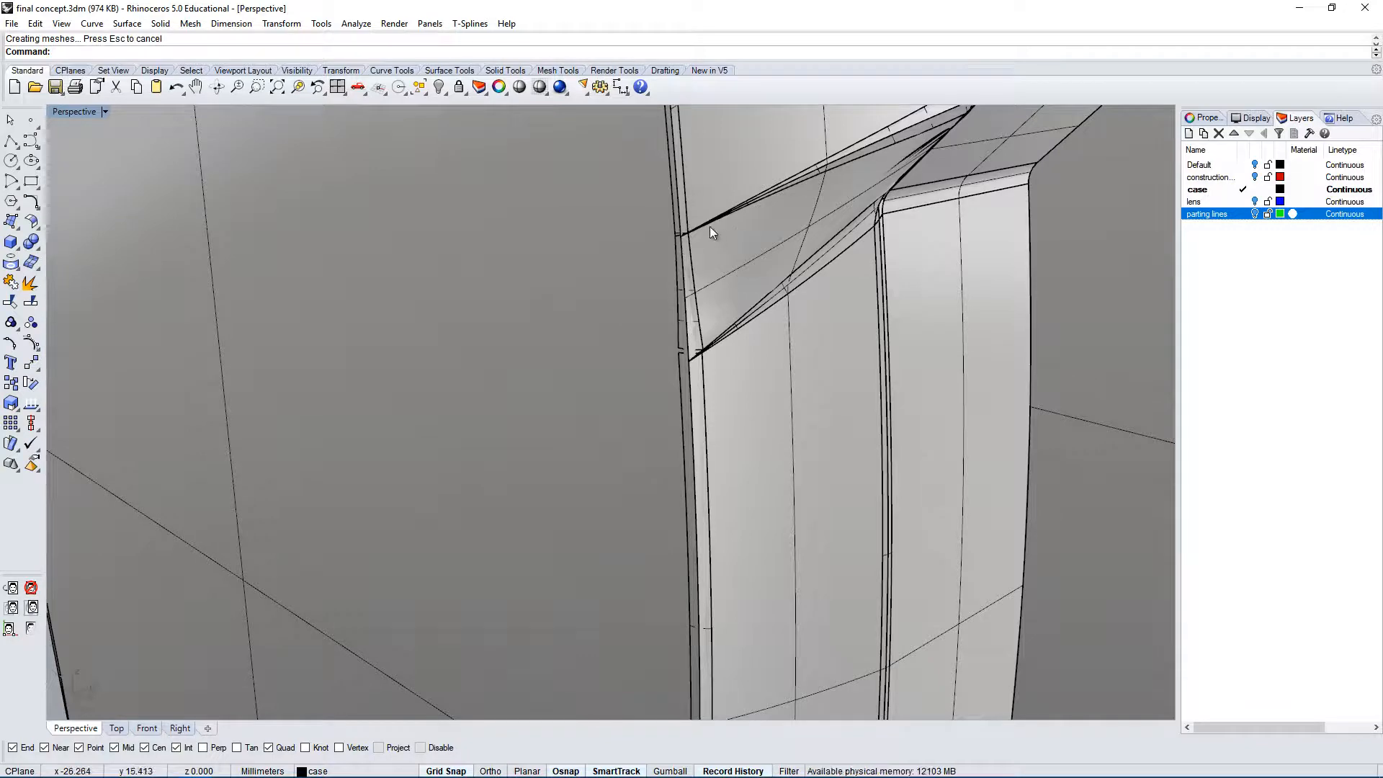
scroll(710, 226, up, 3)
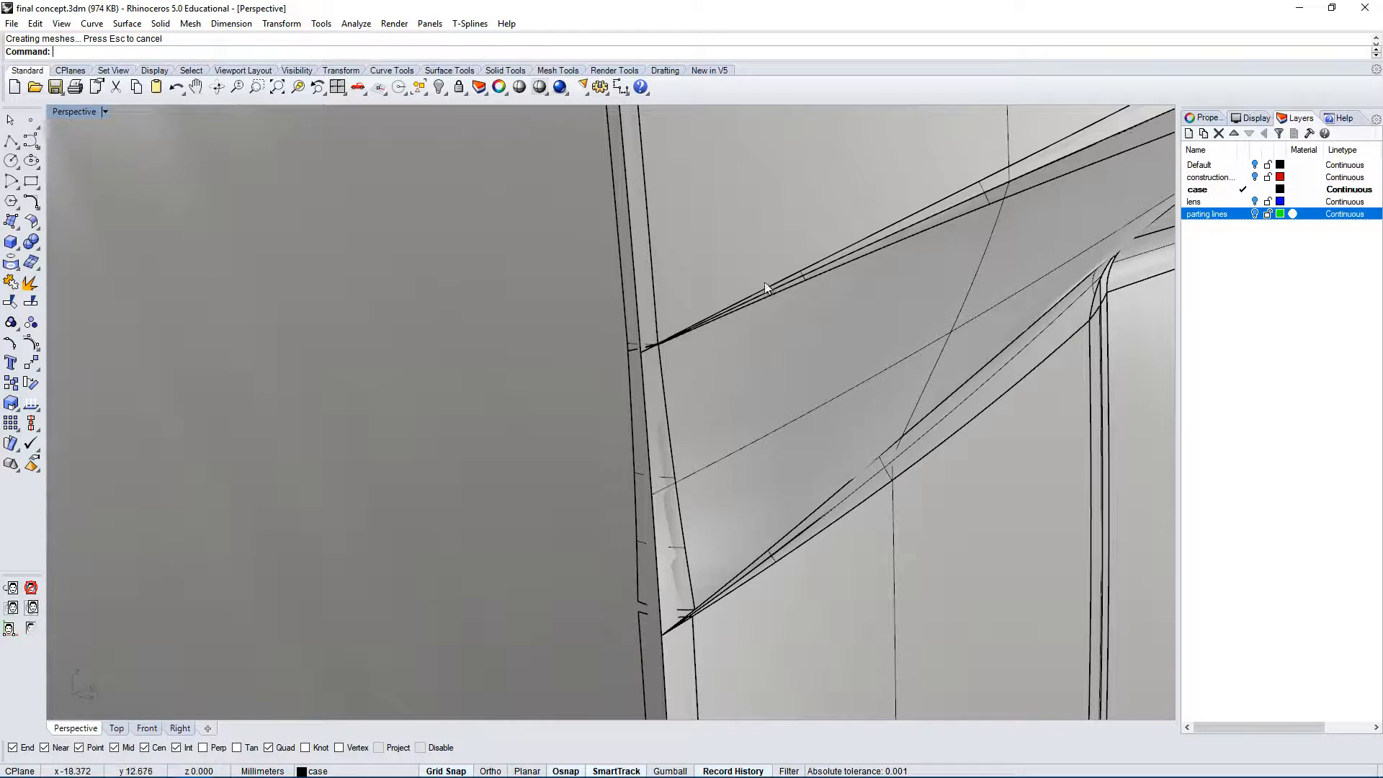
scroll(671, 336, down, 5)
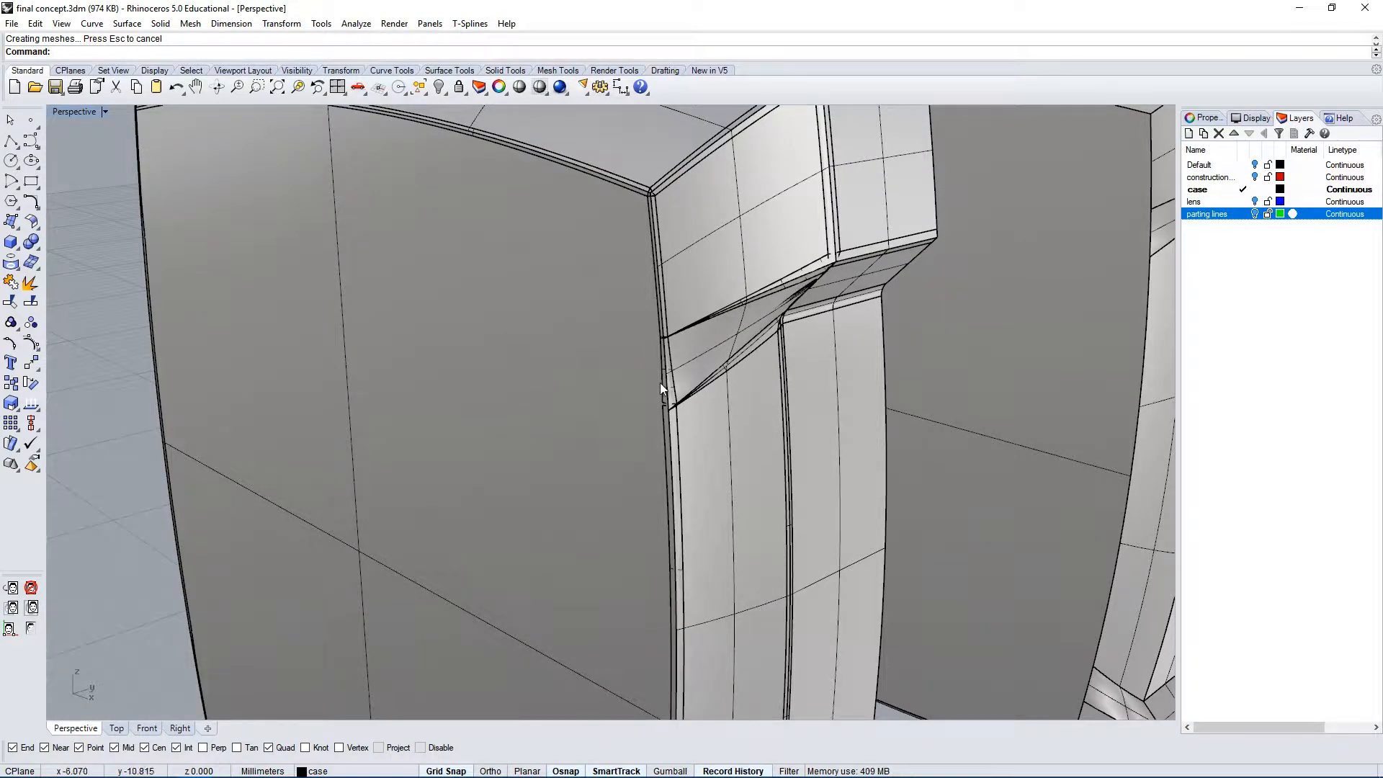
scroll(660, 383, down, 5)
Restore the four-view layout and draw an open two-segment peaked polyline beside the case in the Front view.
double_click(72, 109)
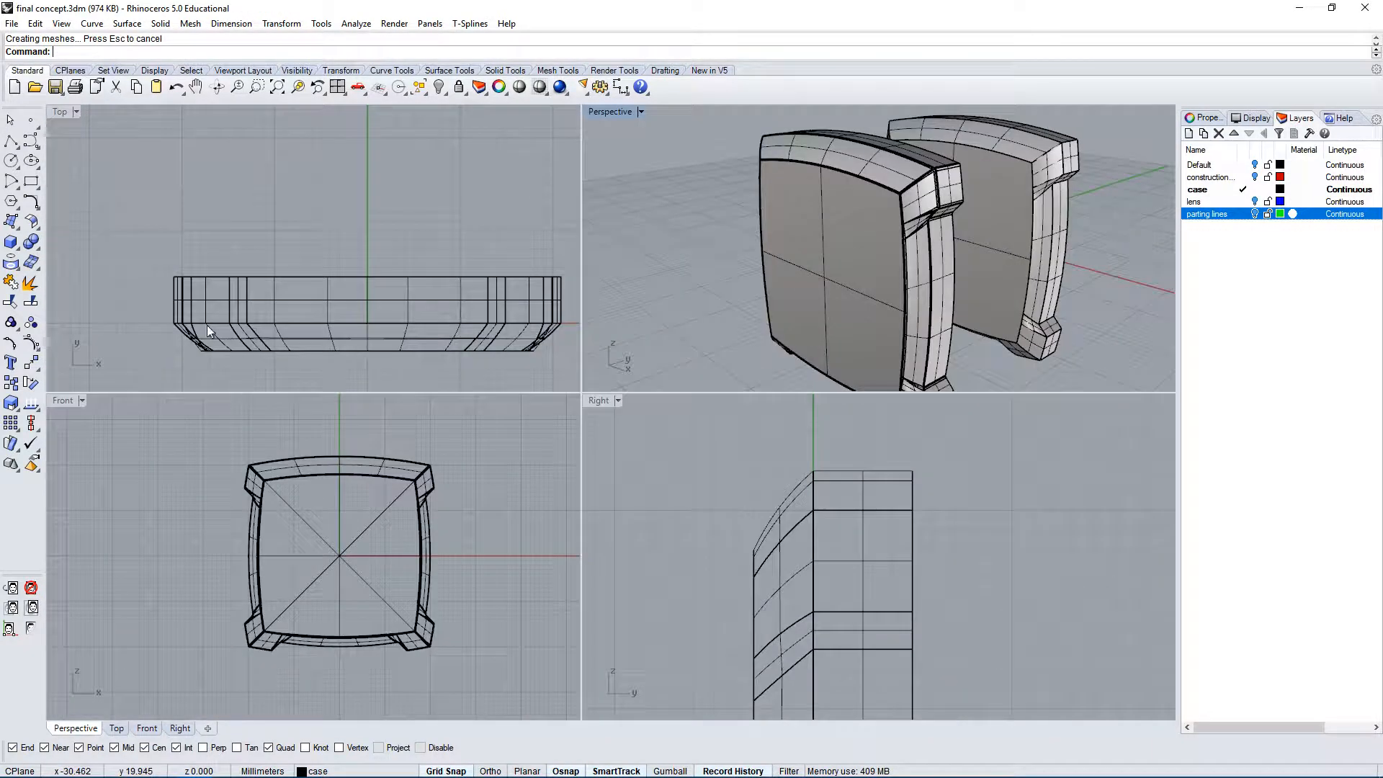
click(241, 506)
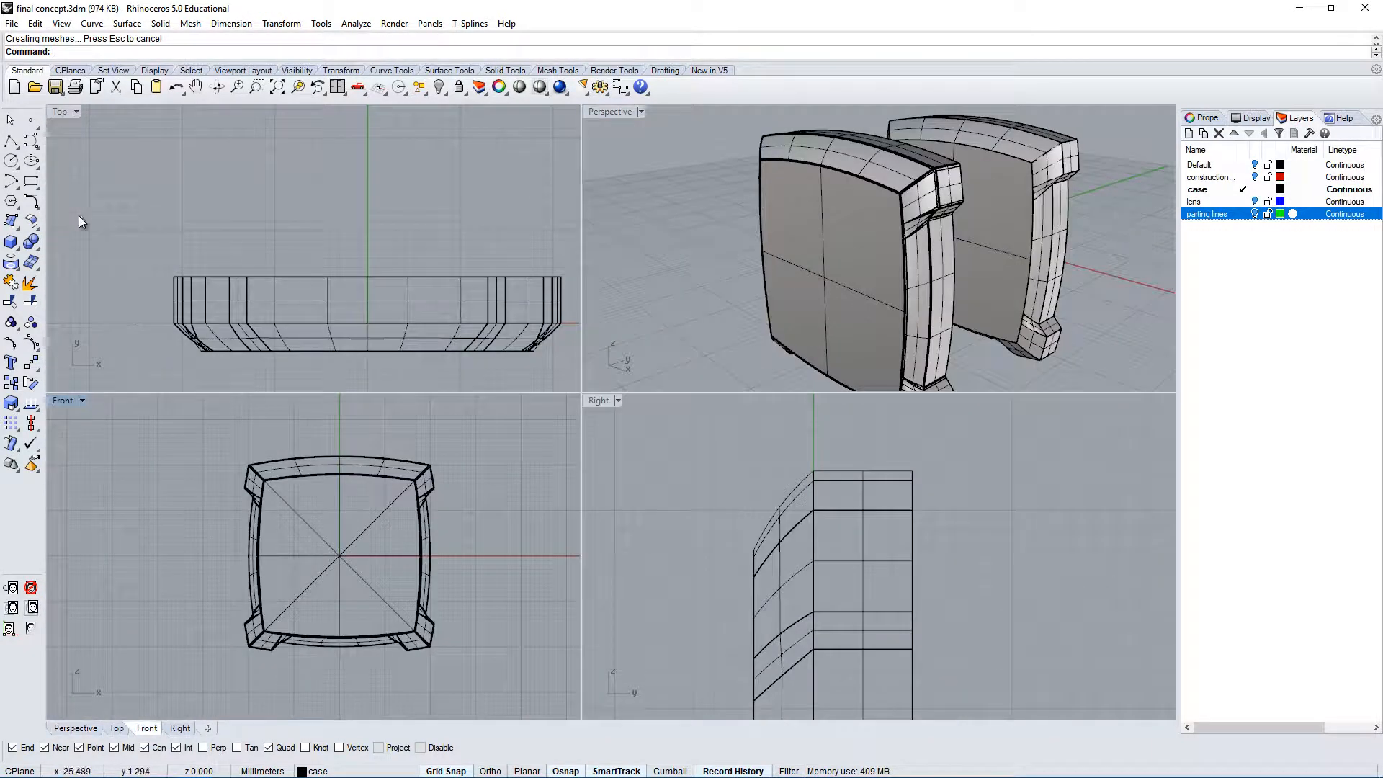
click(93, 465)
click(152, 424)
click(202, 460)
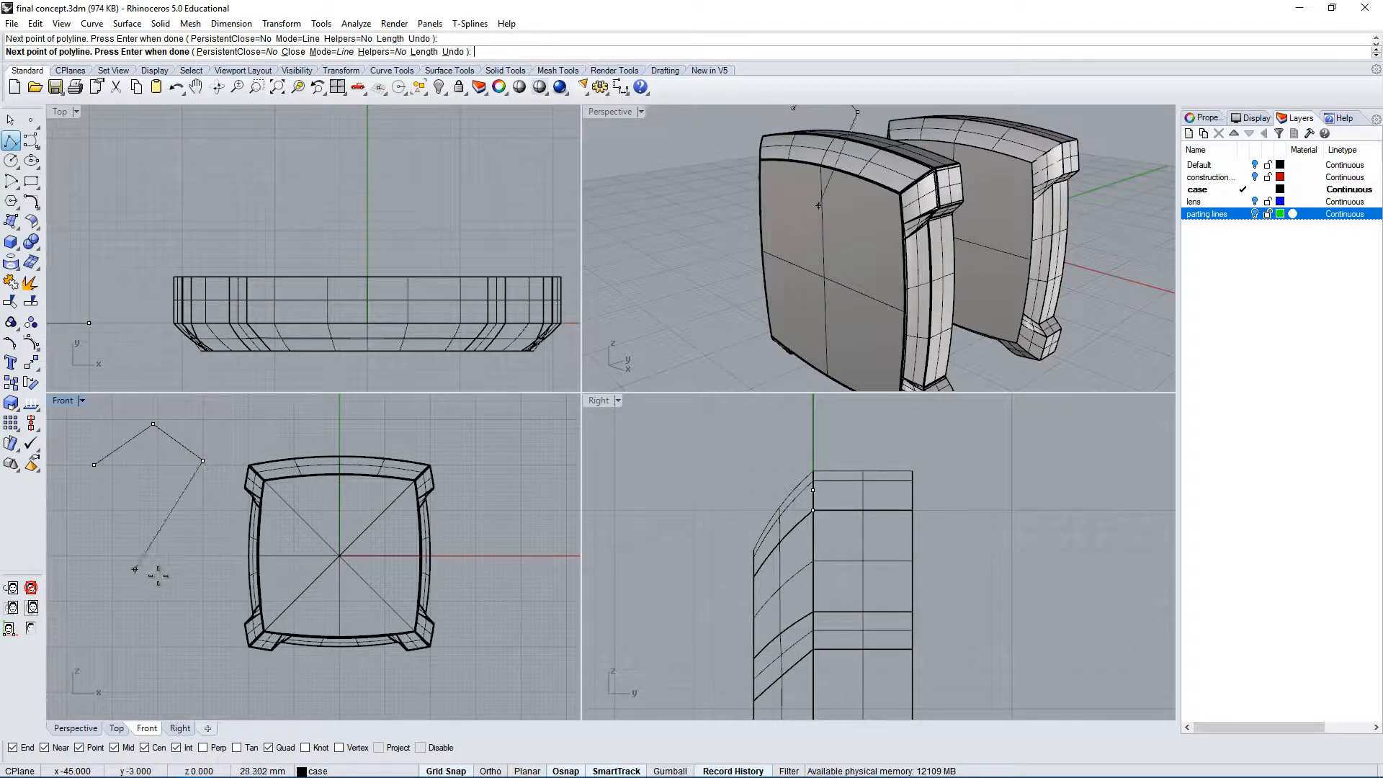
key(Return)
scroll(149, 464, up, 1)
text(Fo)
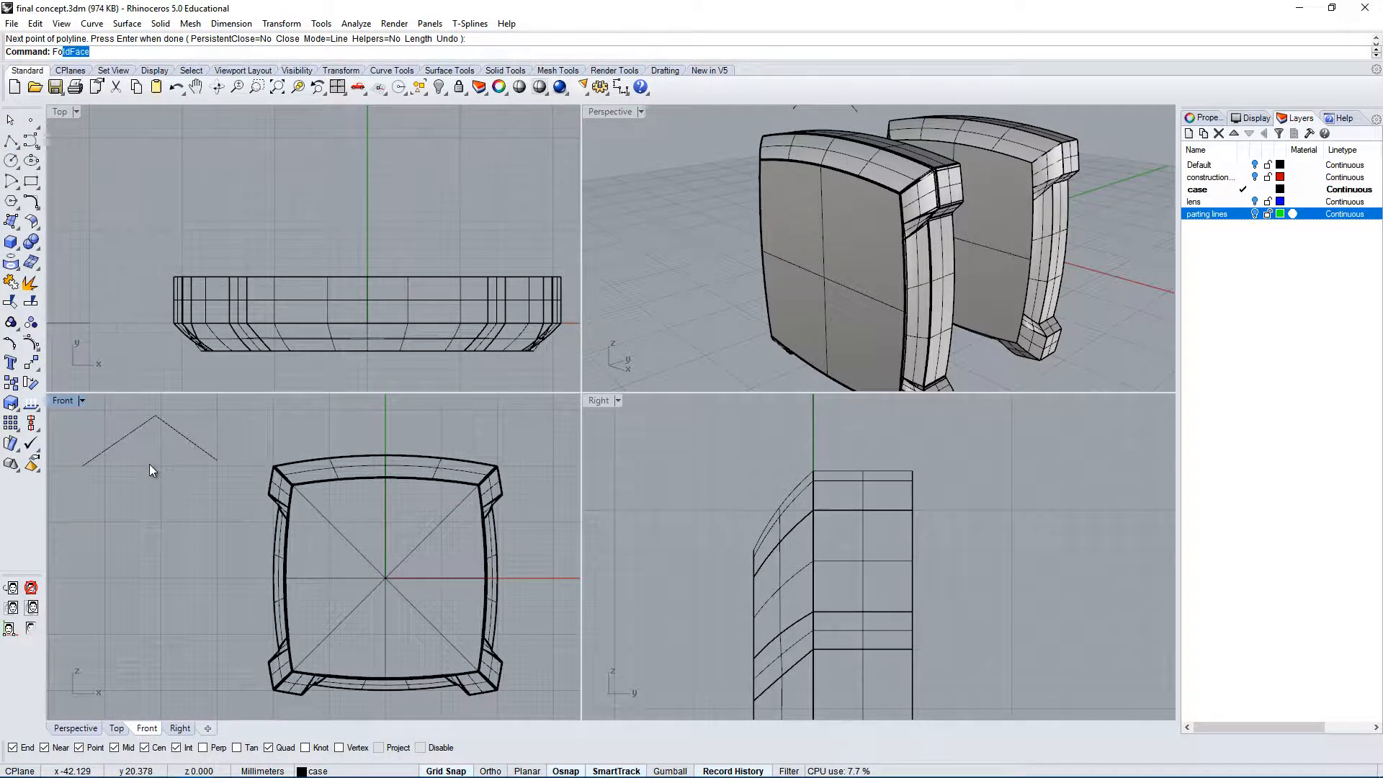
key(BackSpace)
key(BackSpace)
text(illetEdg)
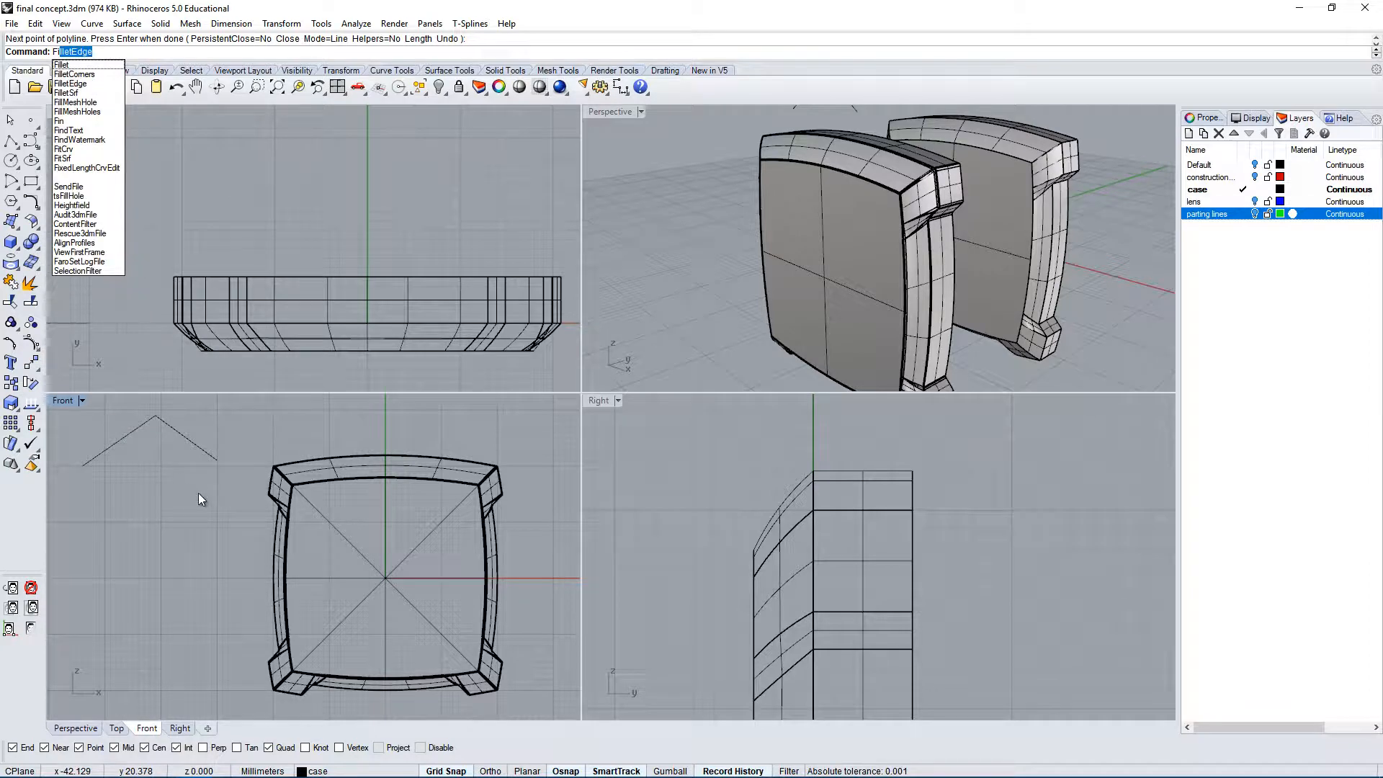
key(Return)
key(Escape)
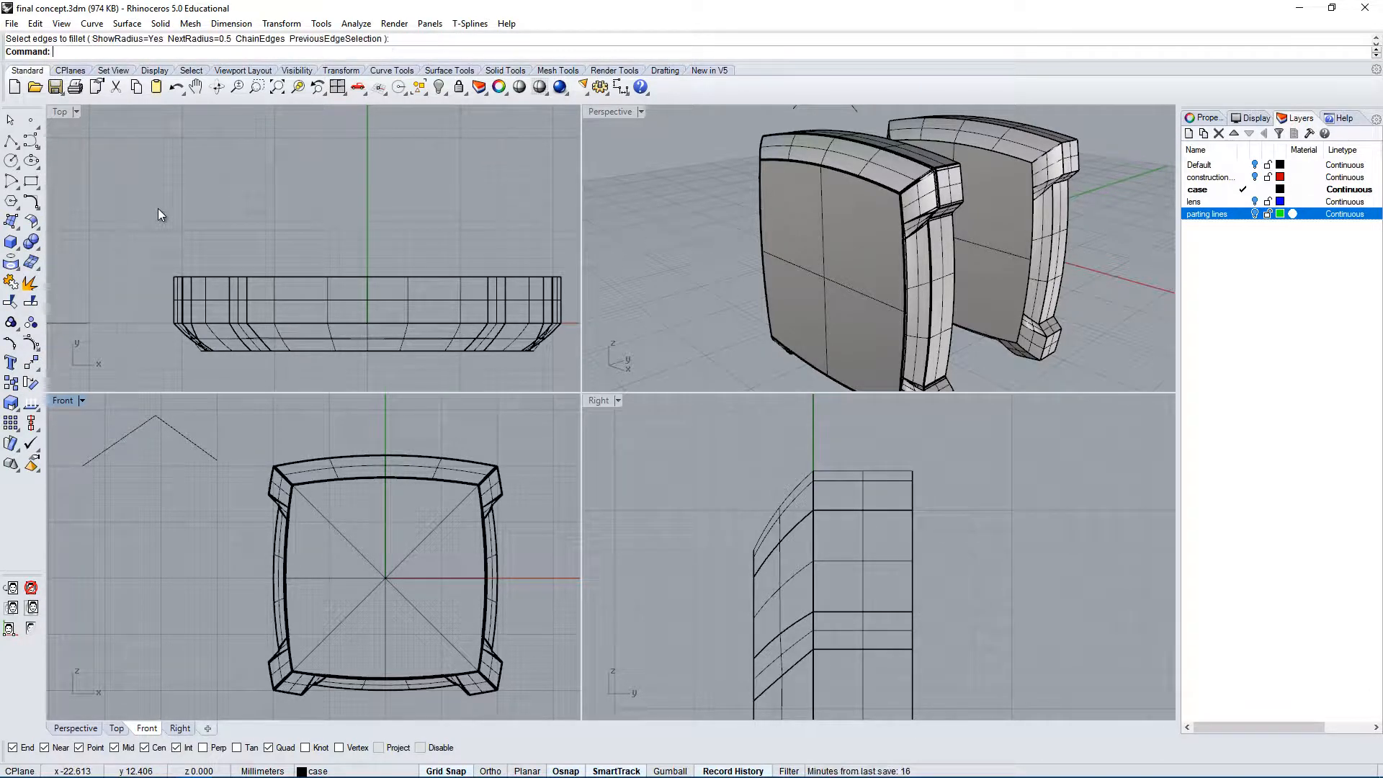
Fillet the peak of the polyline in the Front view with a radius of 1.
text(FilletEdge)
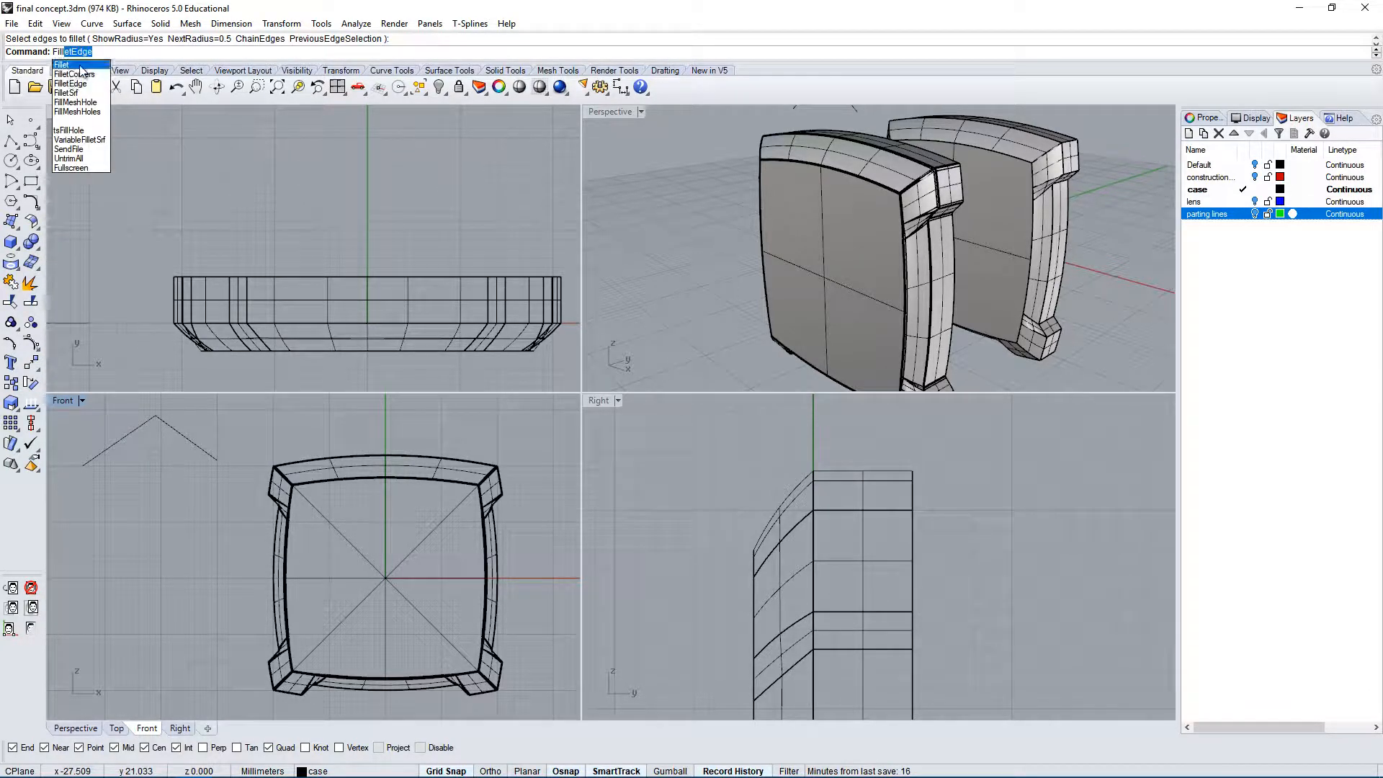
key(Return)
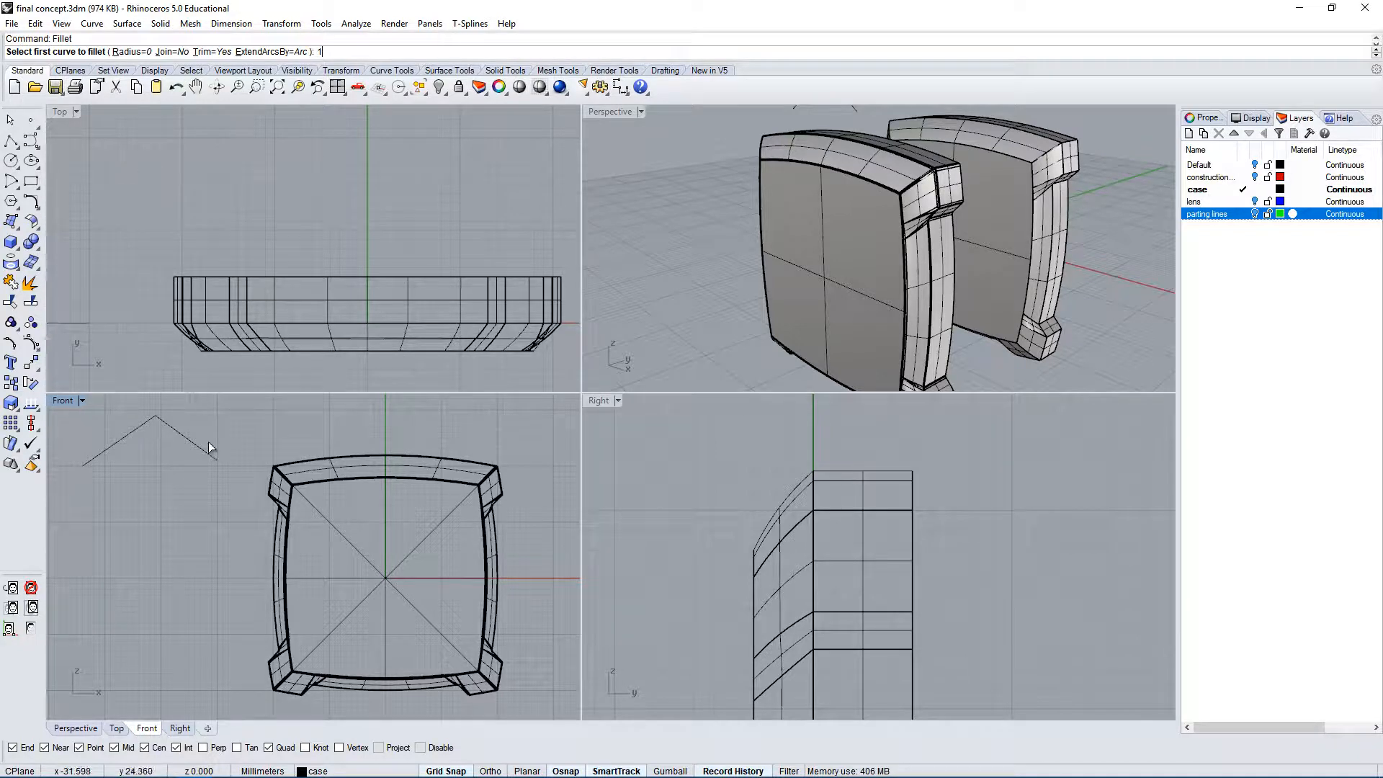
key(Return)
click(138, 427)
click(165, 423)
Explode the filleted polyline into separate segments and select the arc at its peak.
scroll(148, 413, up, 3)
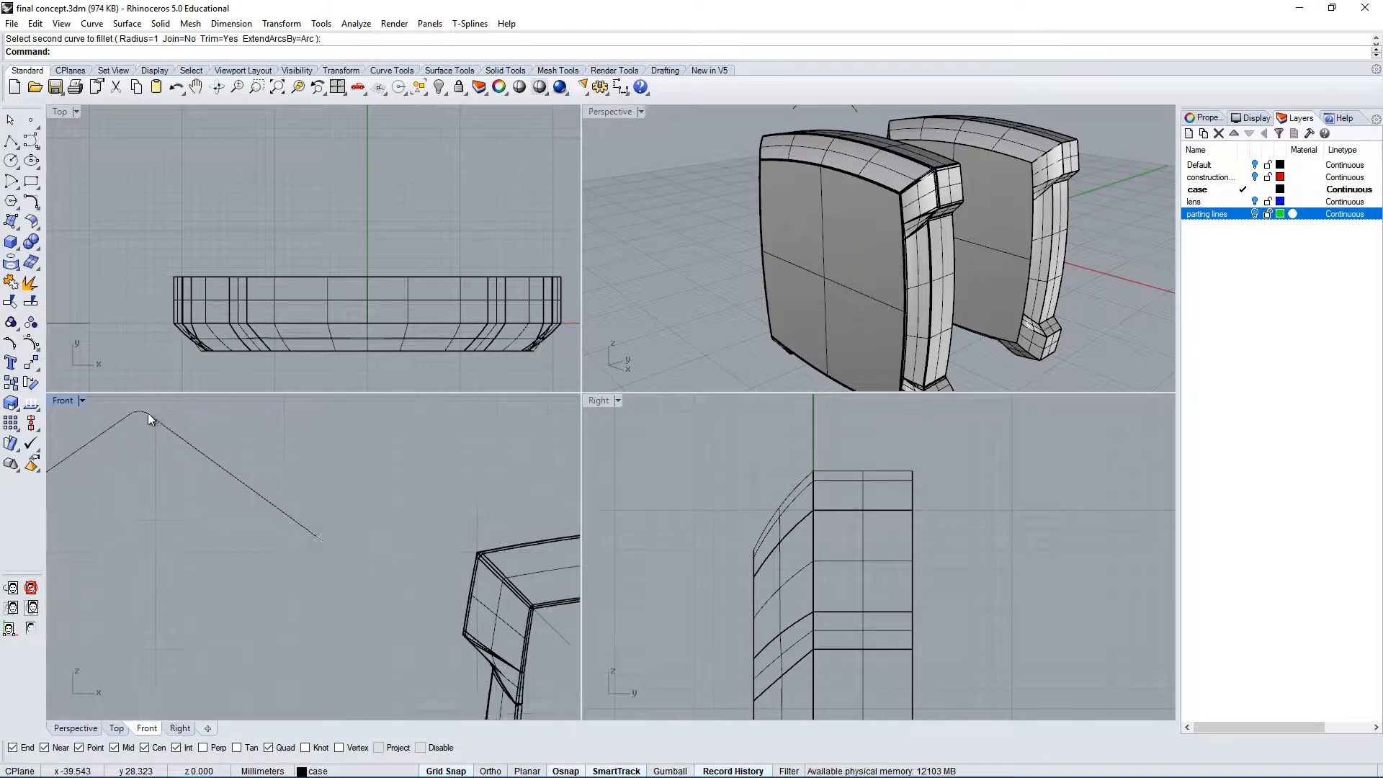
right_drag(148, 413, 236, 438)
click(235, 438)
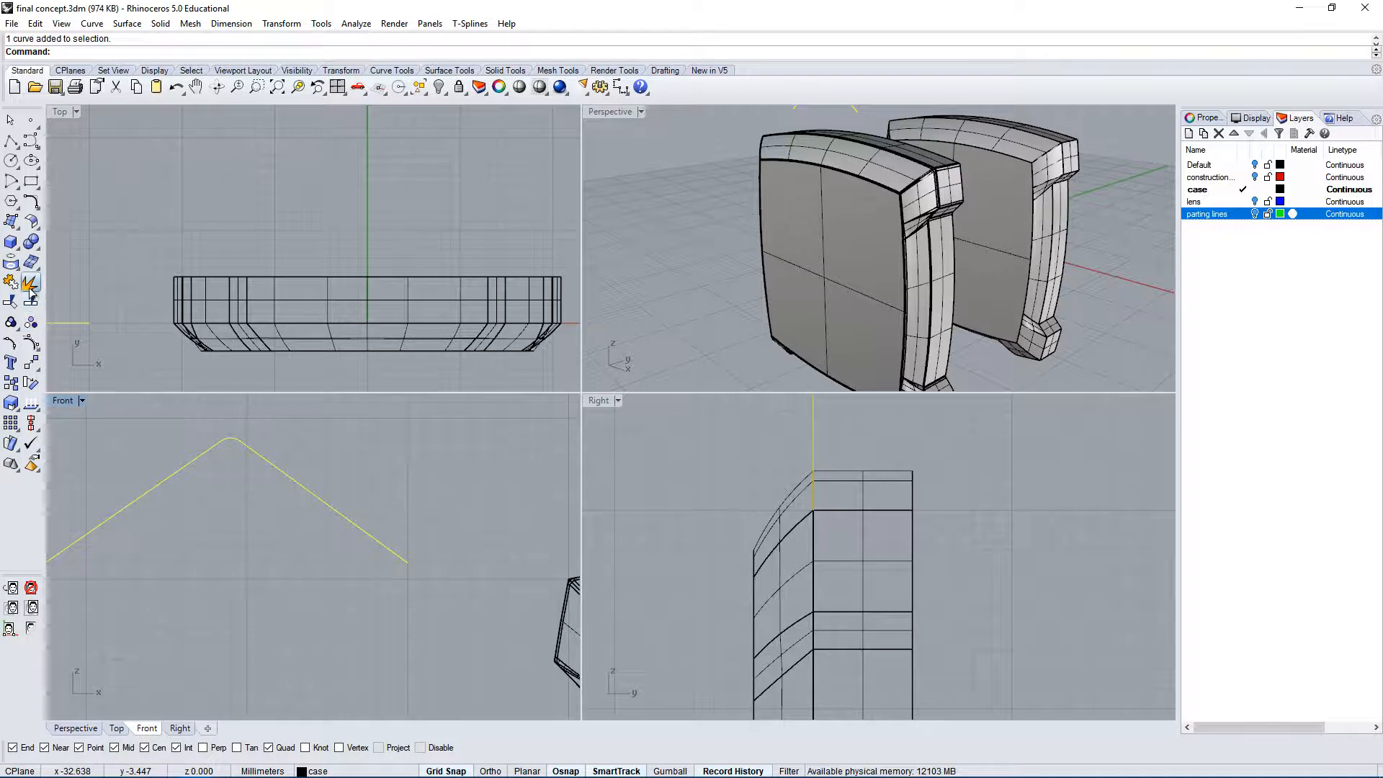
click(30, 284)
click(229, 440)
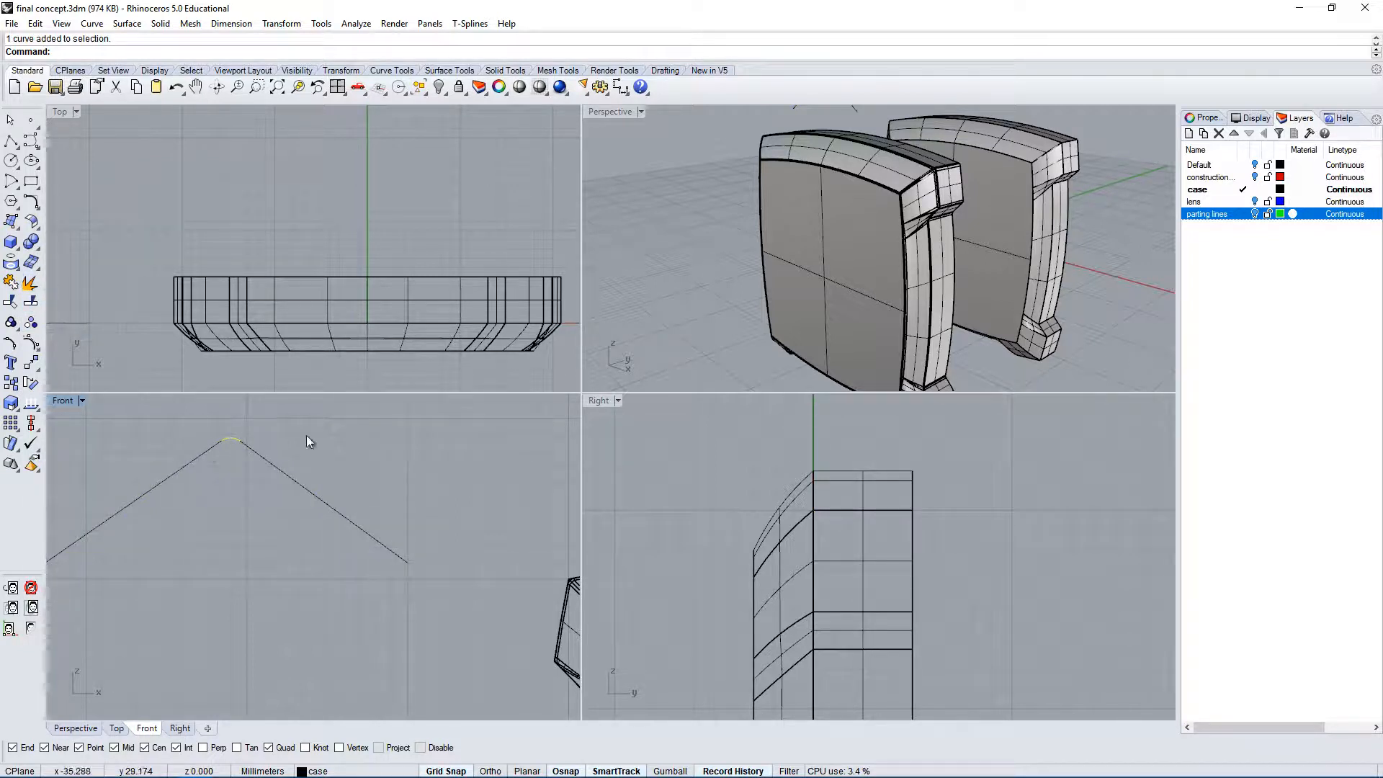
Draw a circle on the fillet arc's center with its radius reaching the arc.
click(11, 161)
scroll(328, 533, up, 2)
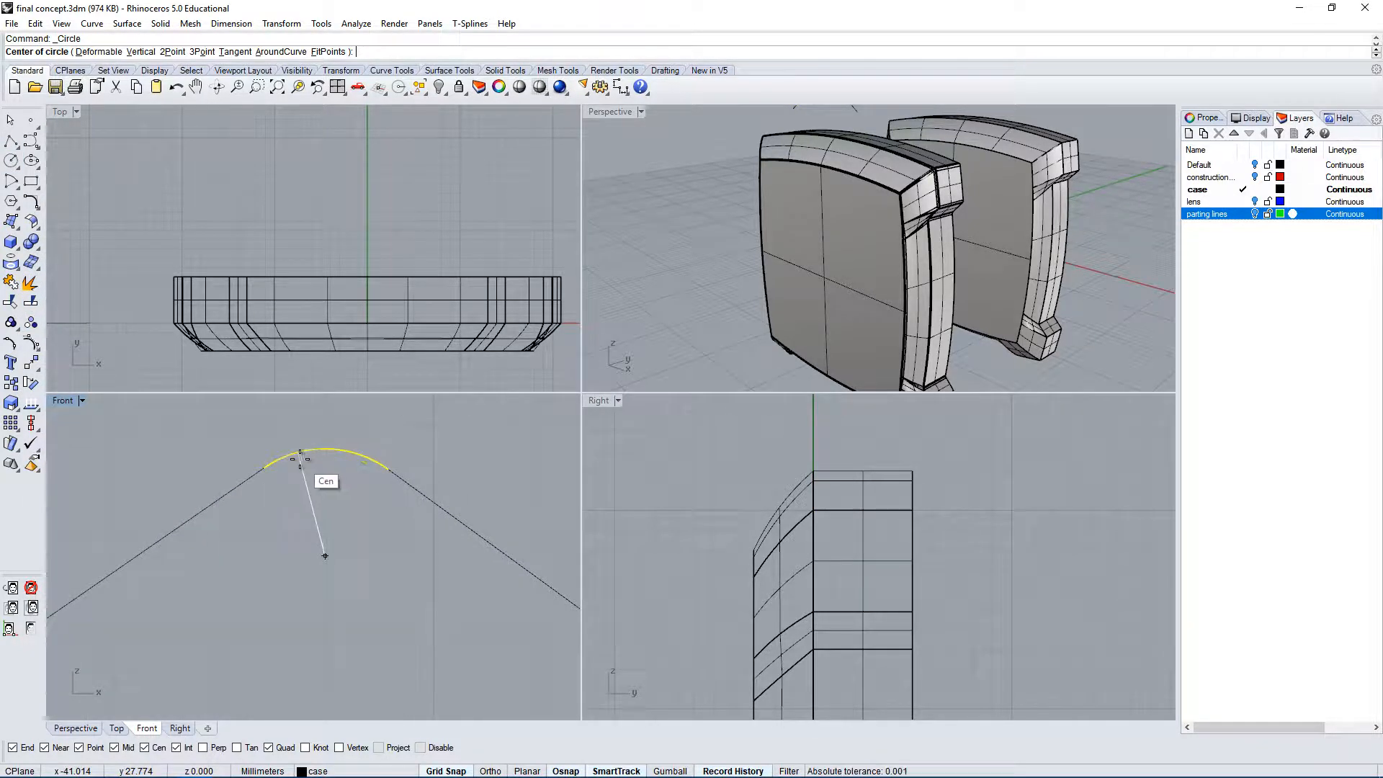
click(301, 458)
click(325, 447)
click(464, 521)
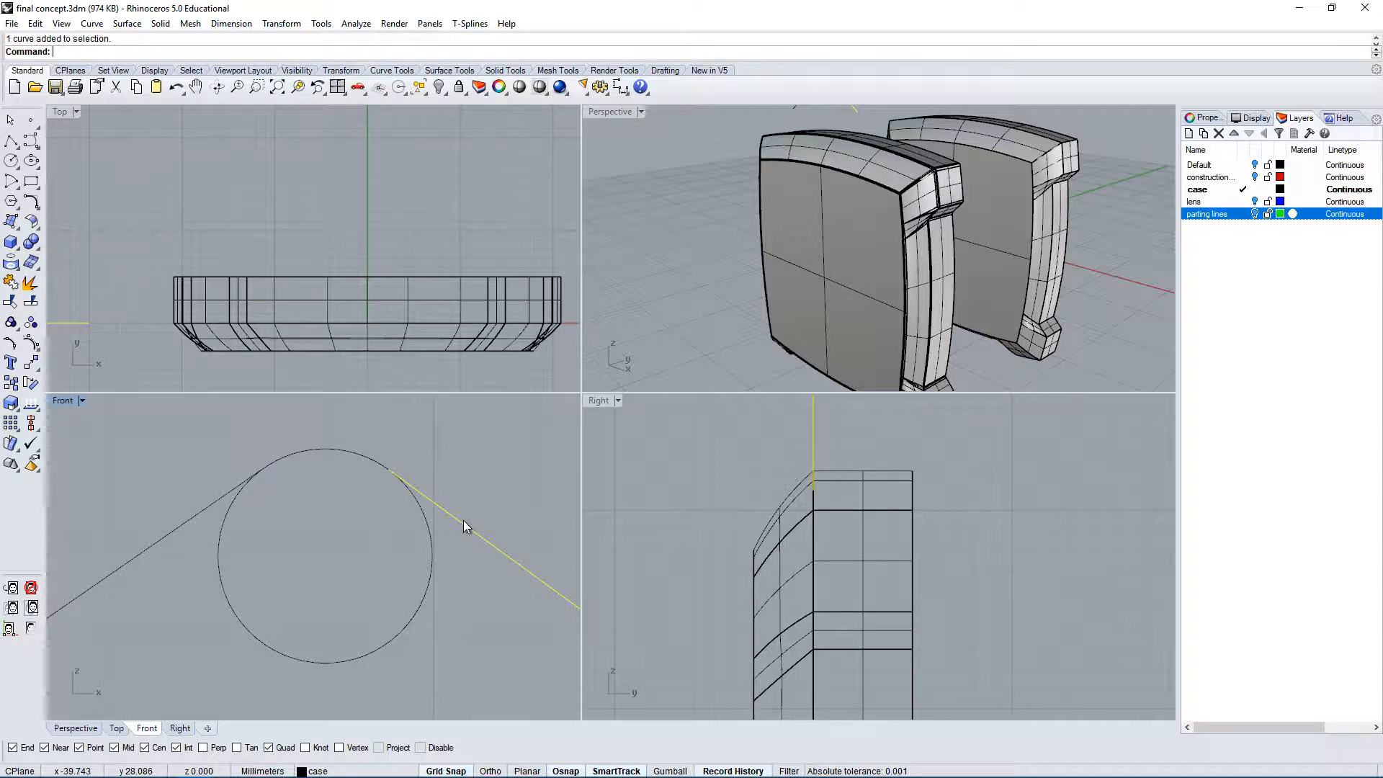
click(430, 533)
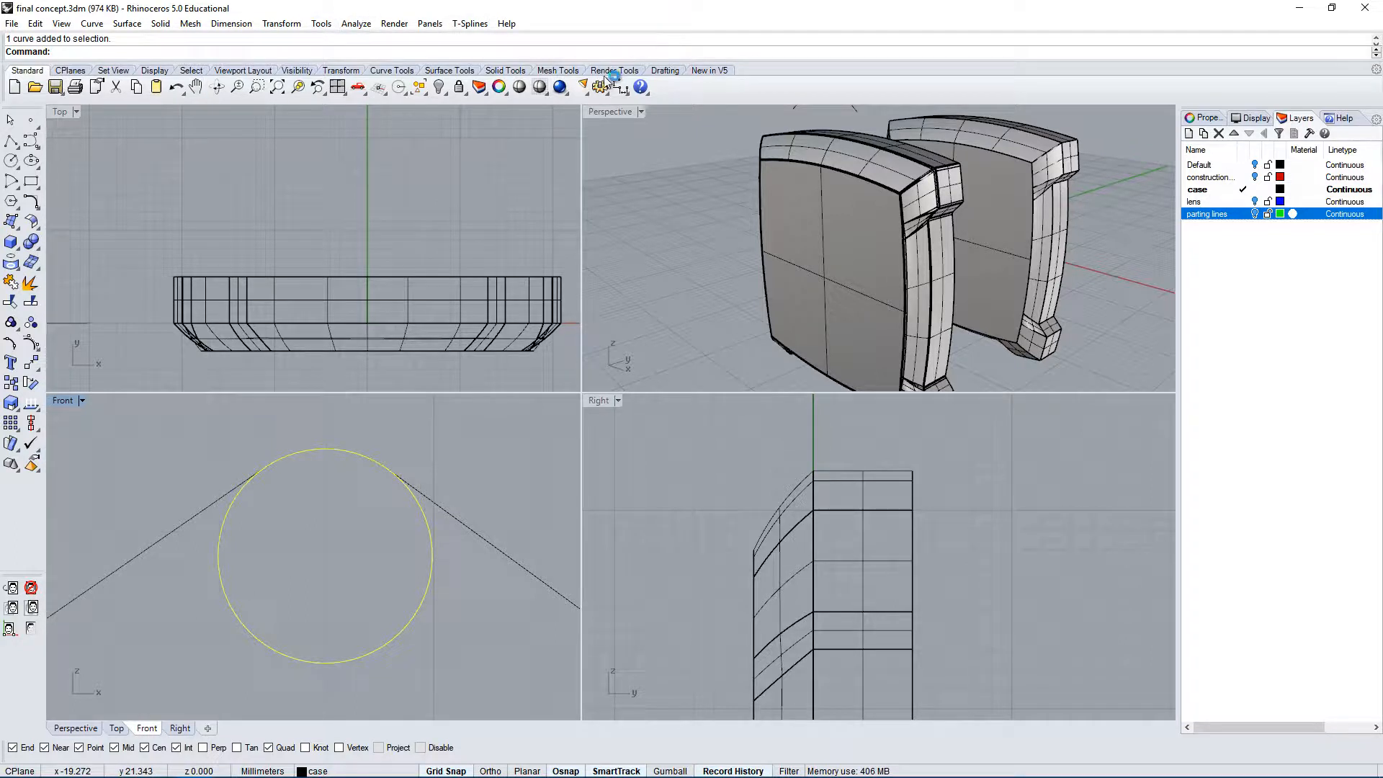
Add a horizontal dimension between the circle's opposite quadrant points and place it above the peak.
click(665, 71)
click(121, 87)
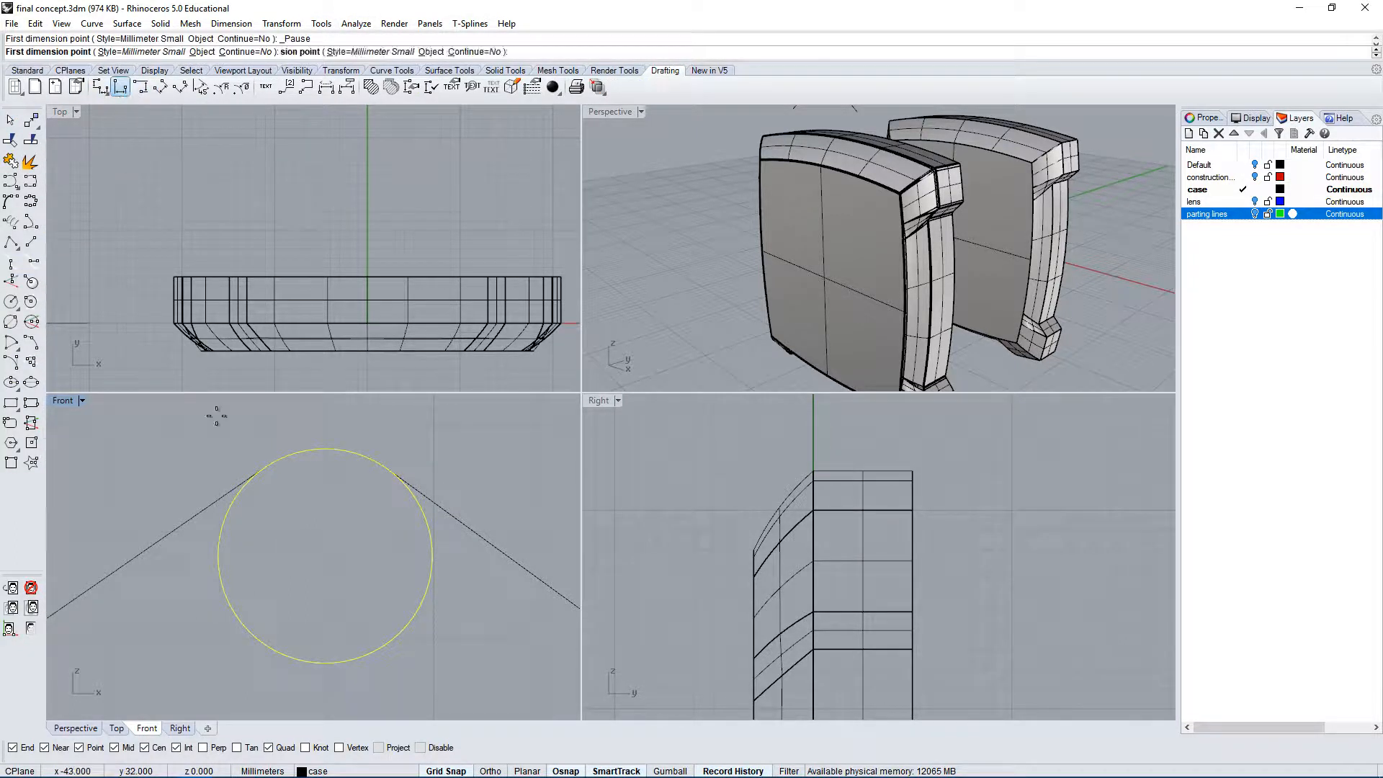
click(217, 562)
click(432, 557)
scroll(425, 554, down, 6)
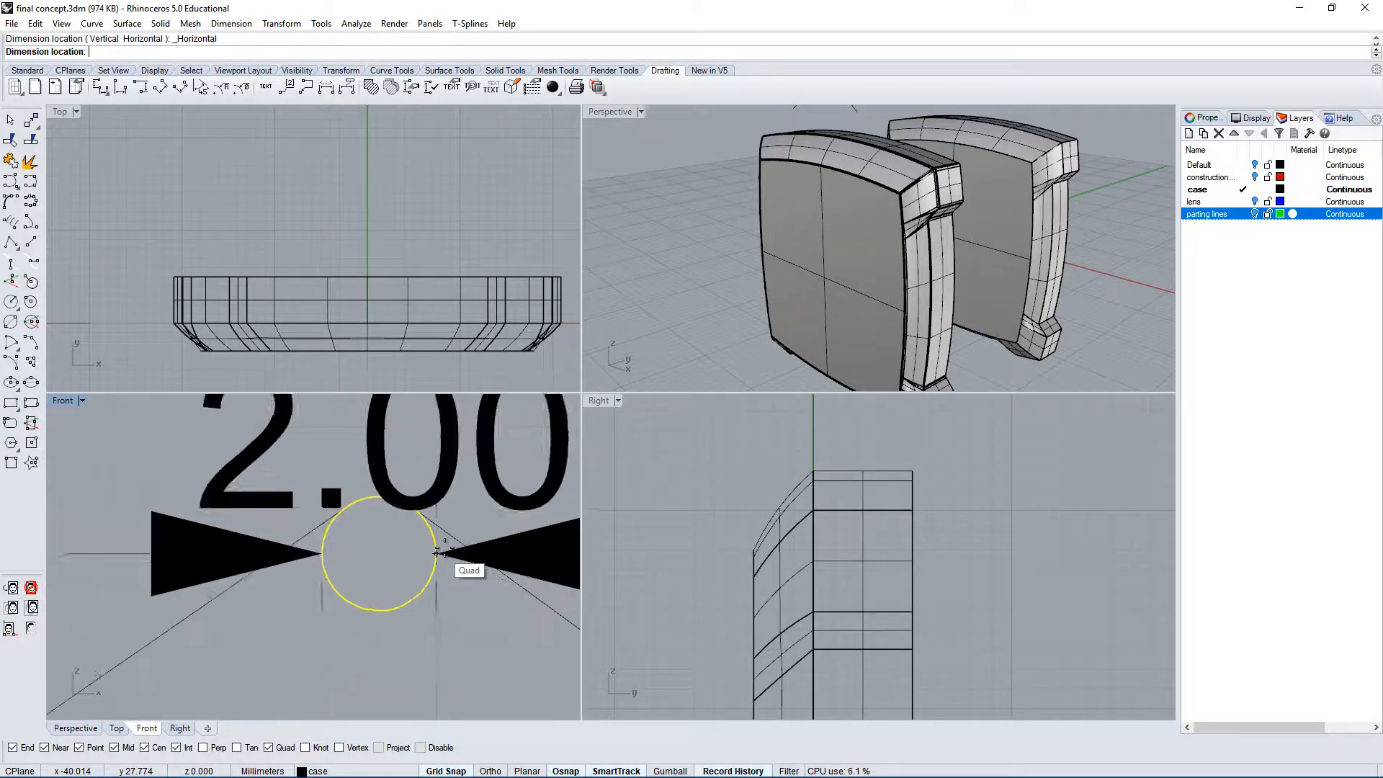
click(436, 450)
right_drag(488, 503, 430, 496)
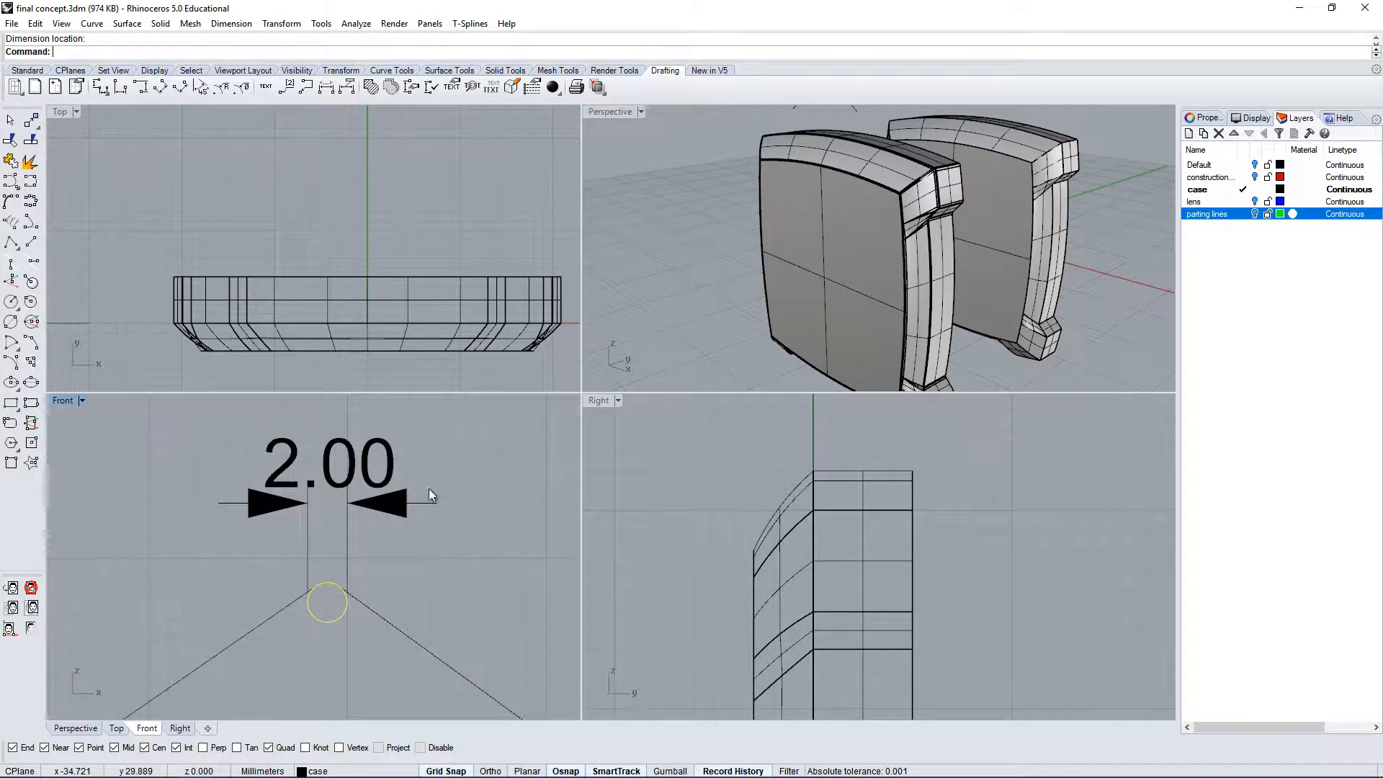
click(321, 610)
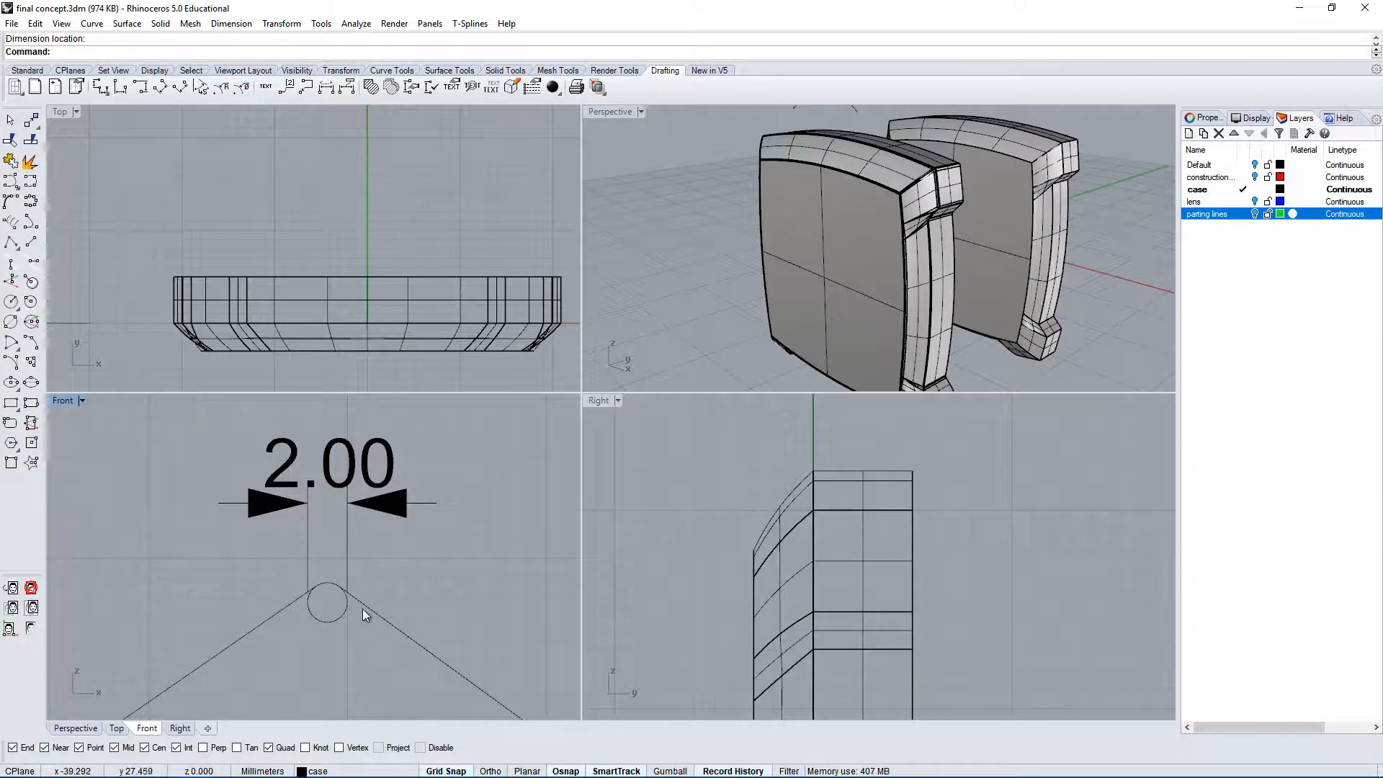
click(308, 548)
scroll(272, 551, down, 3)
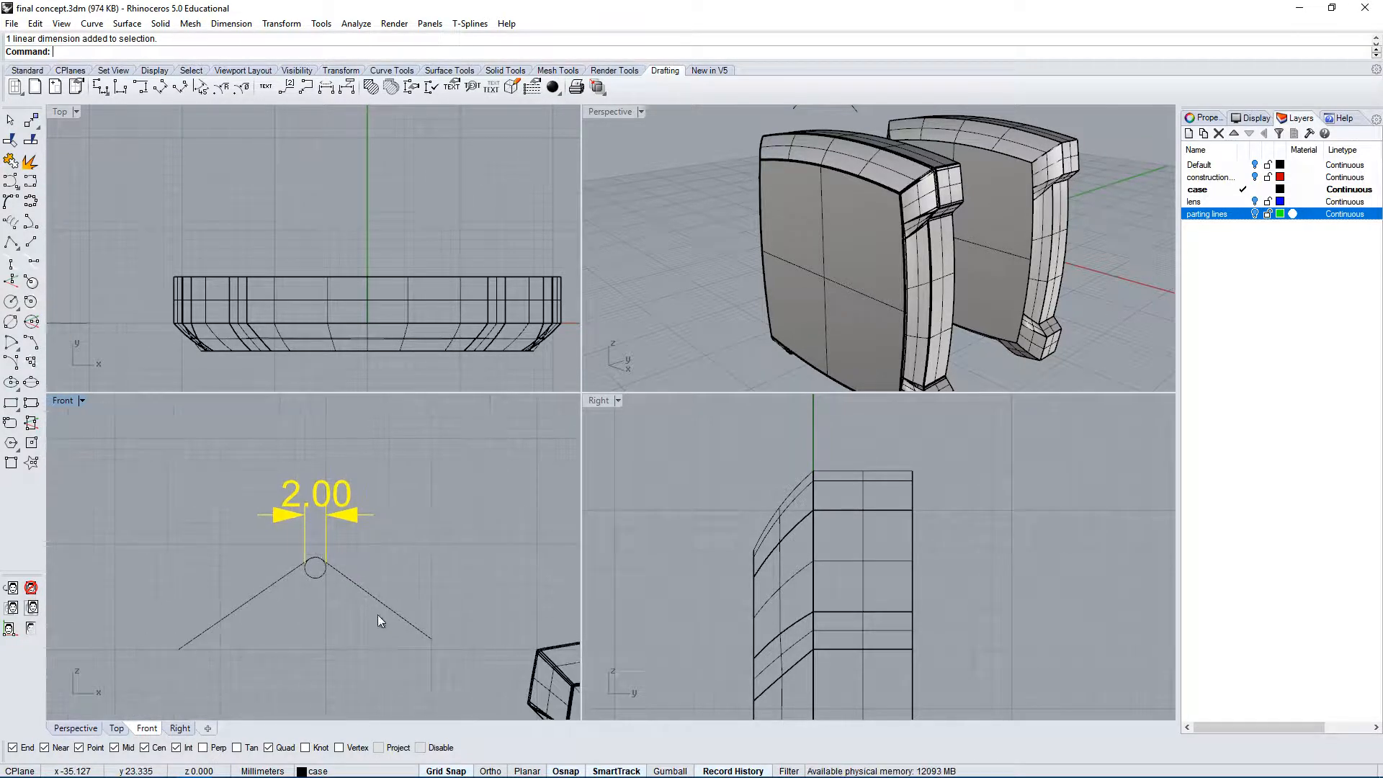
key(Escape)
Rotate the right leg of the test sketch about the circle's center until it lines up with the left leg.
click(348, 578)
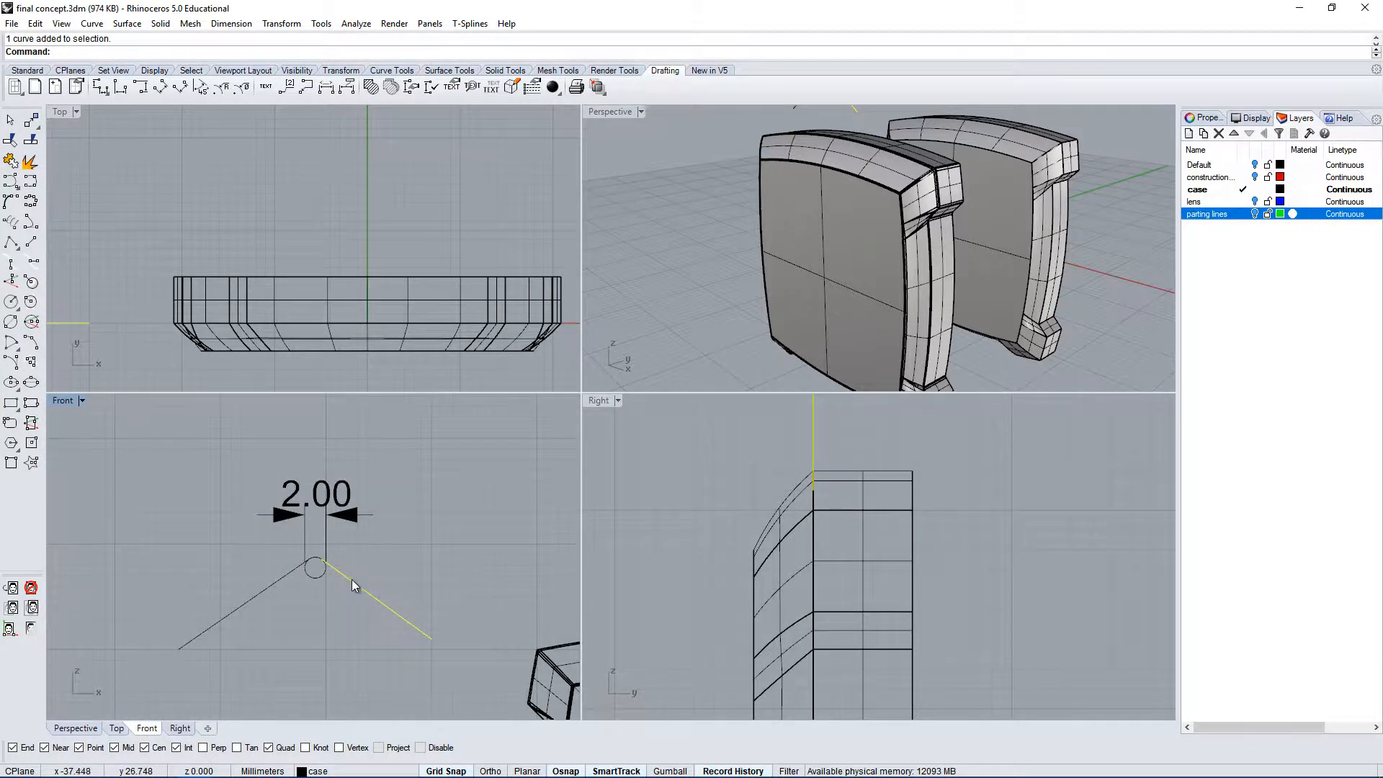
scroll(349, 578, up, 2)
right_drag(902, 223, 979, 141)
scroll(979, 140, up, 2)
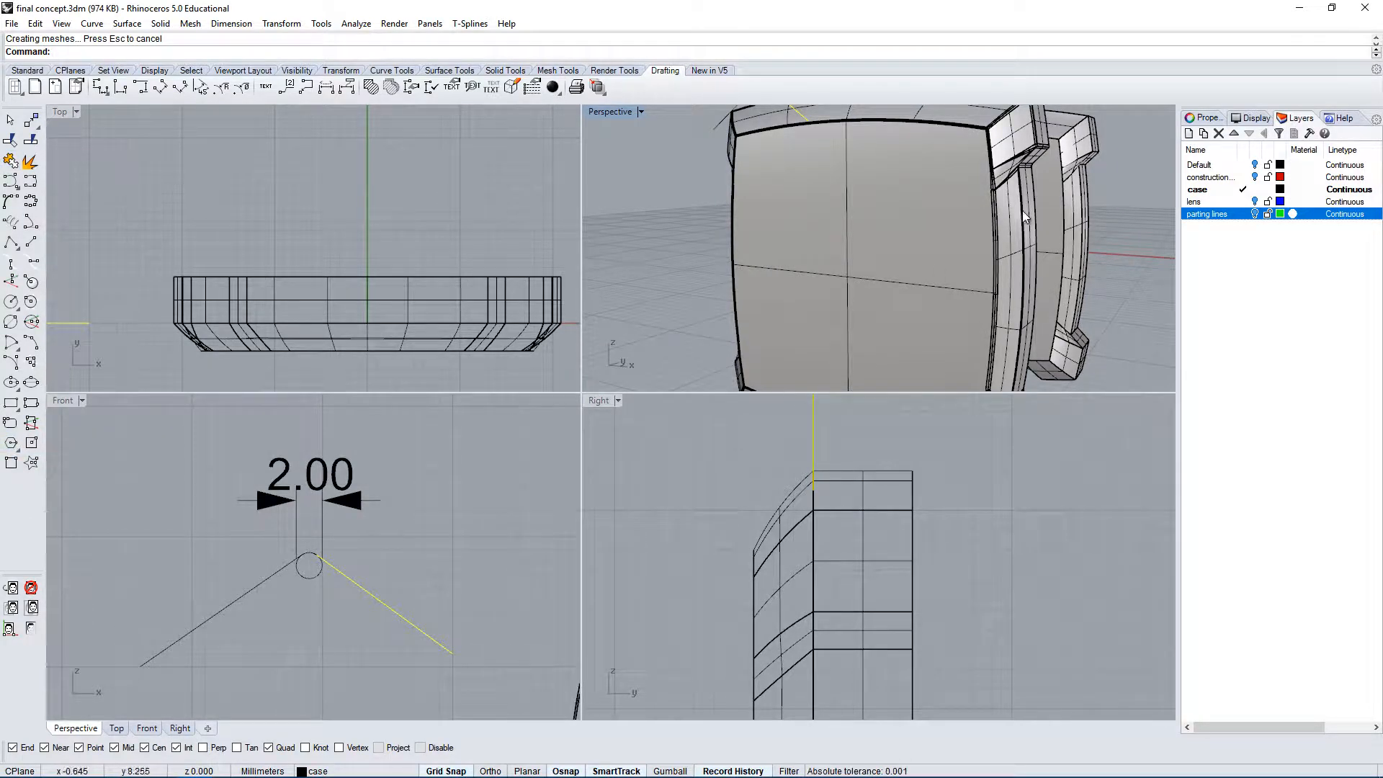
right_drag(1041, 229, 831, 139)
scroll(850, 157, up, 3)
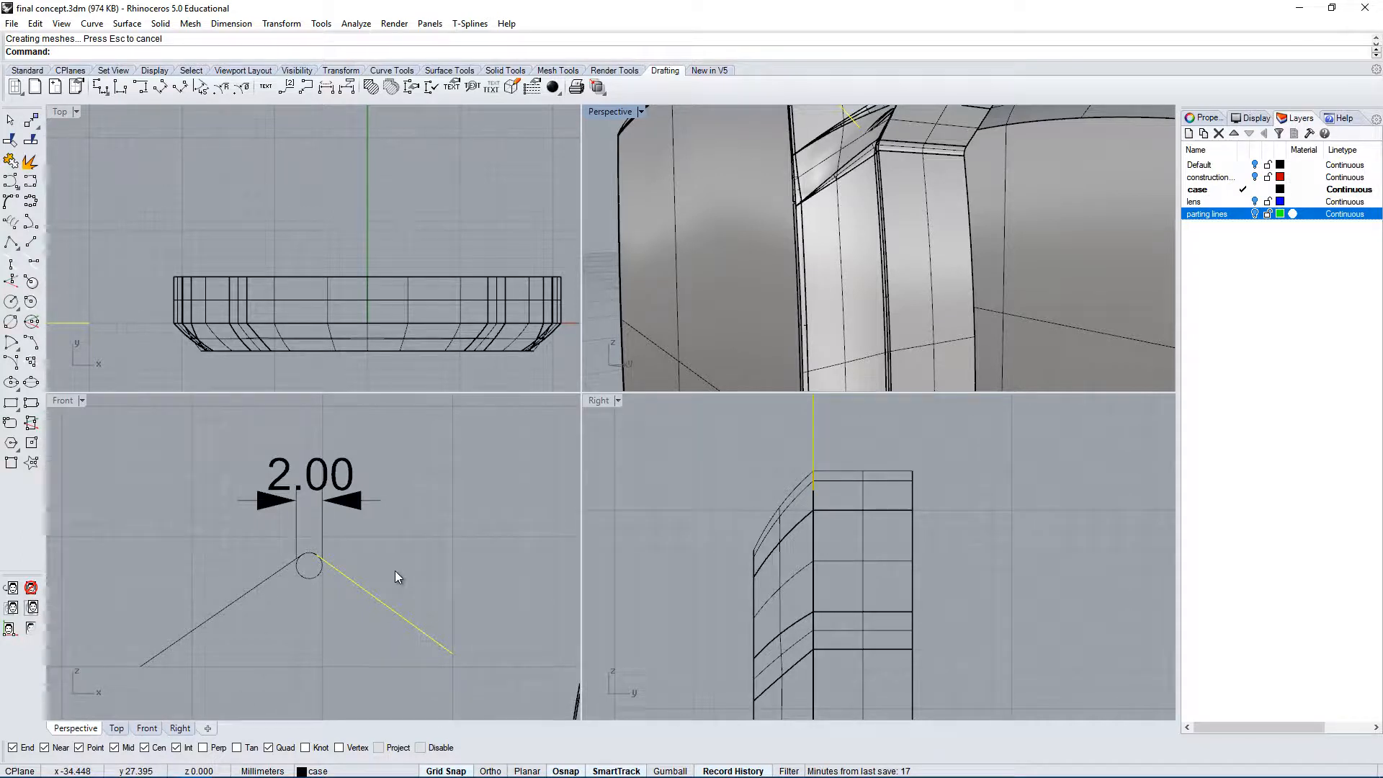
text(Rotate)
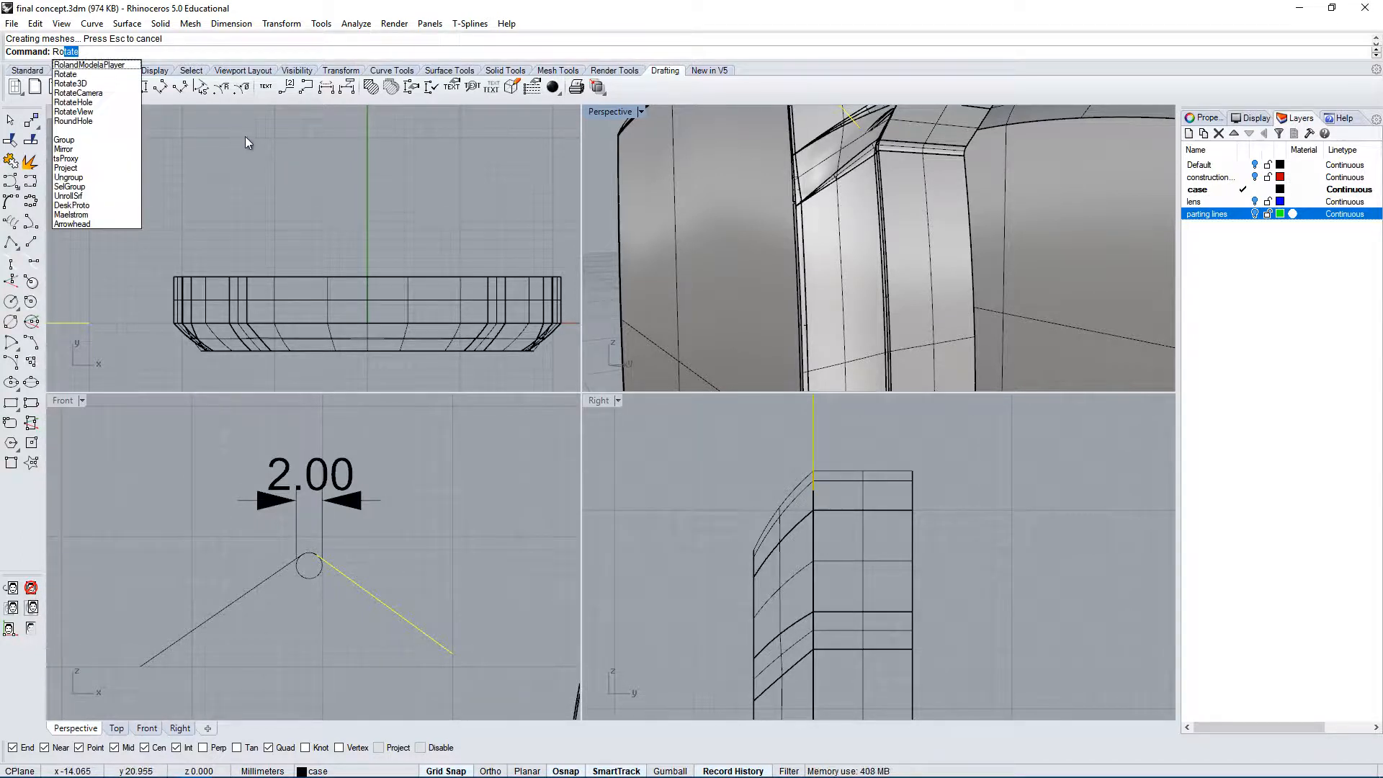
key(Return)
scroll(331, 547, up, 4)
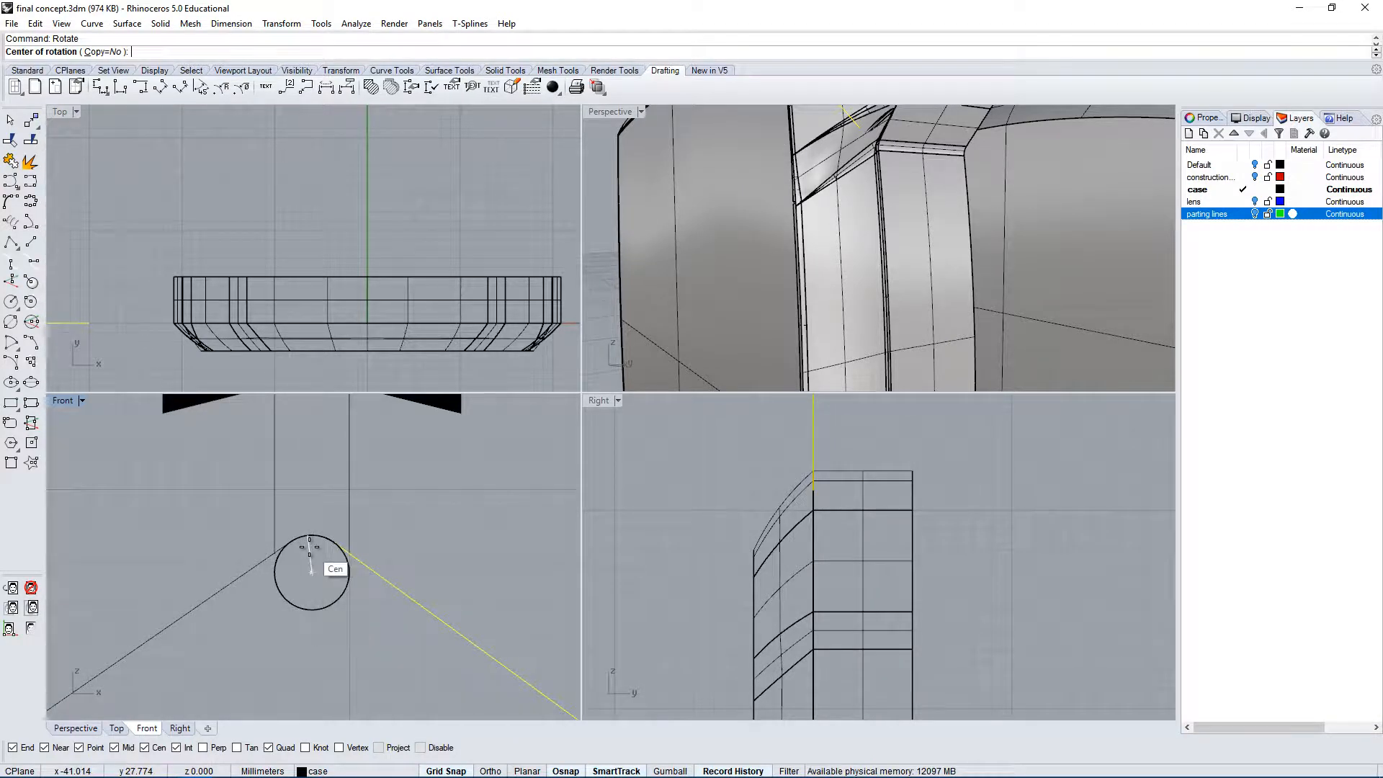
click(318, 559)
click(312, 536)
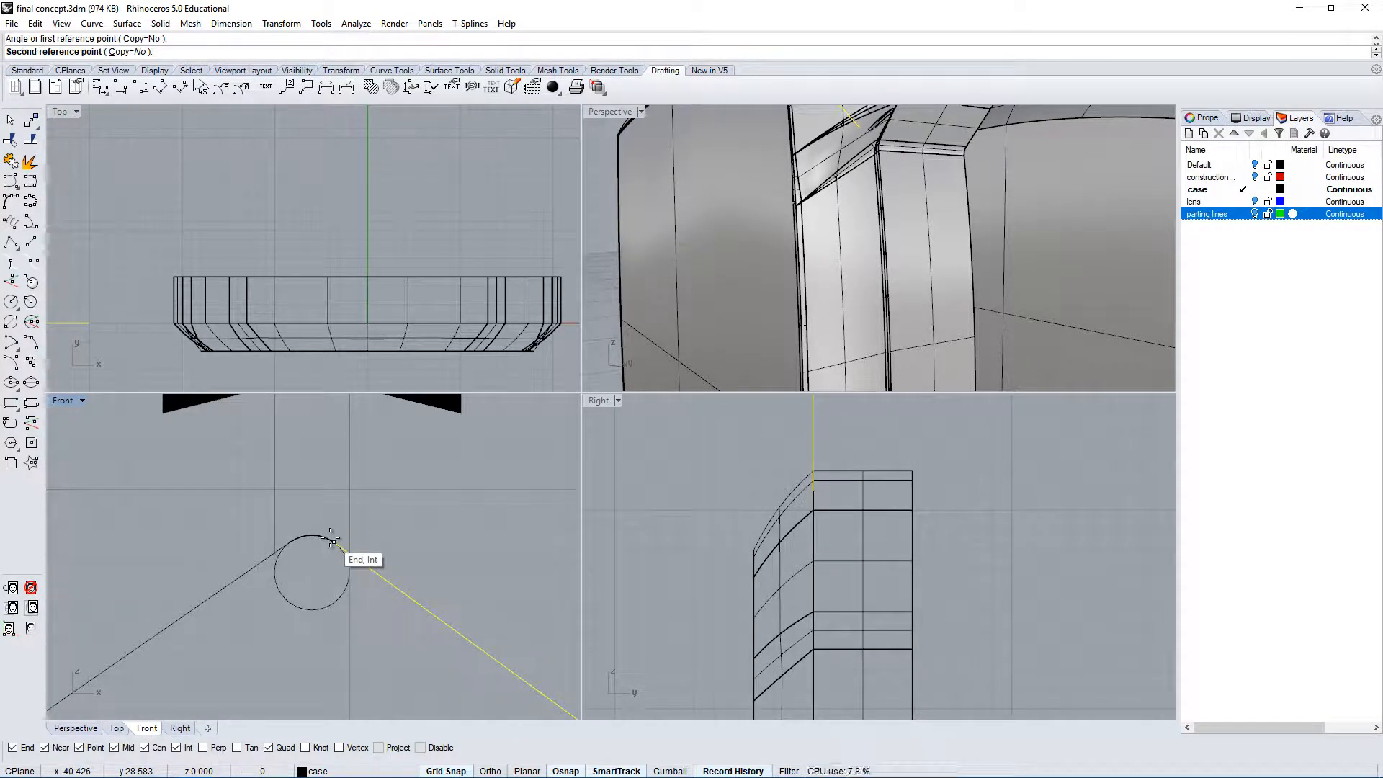
click(280, 539)
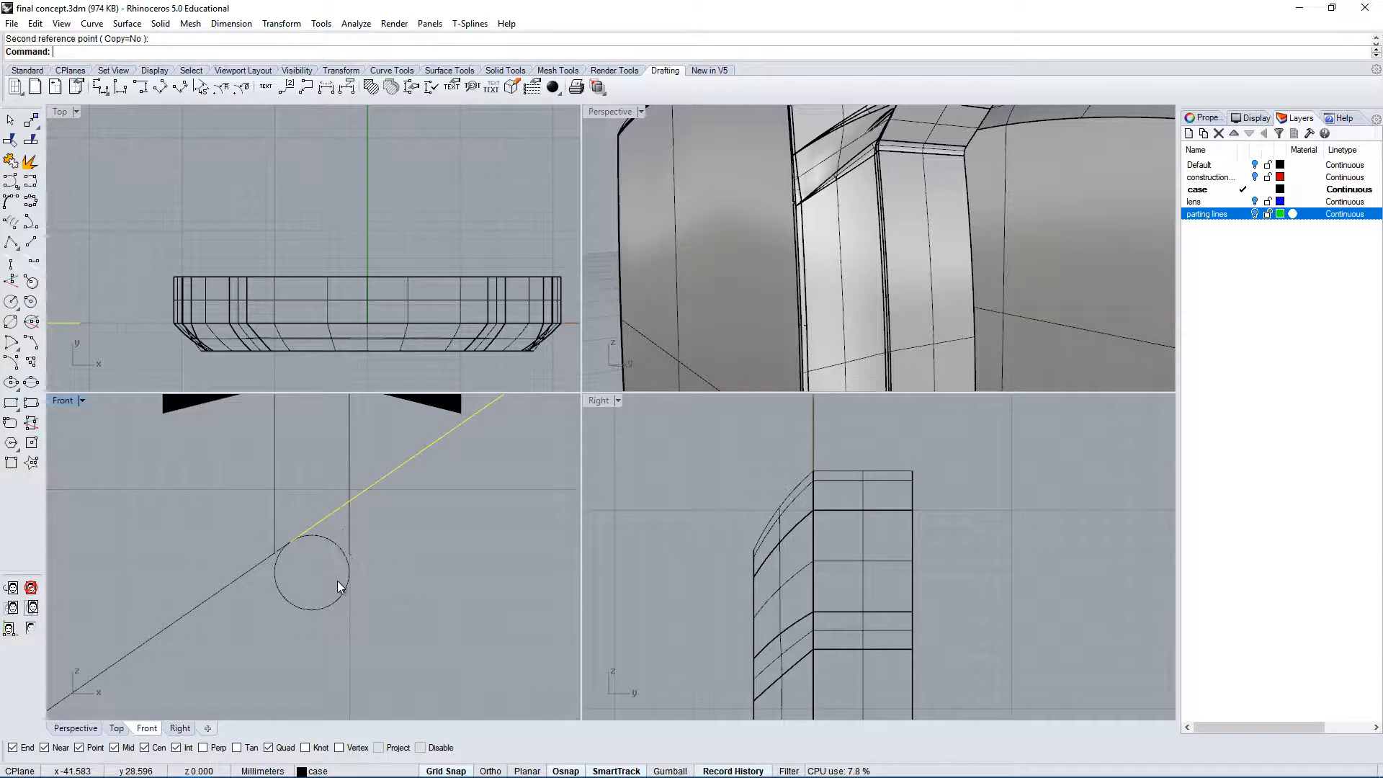
Select the left leg and the full circle, and examine up close where the aligned legs touch the circle in the Front view.
click(234, 575)
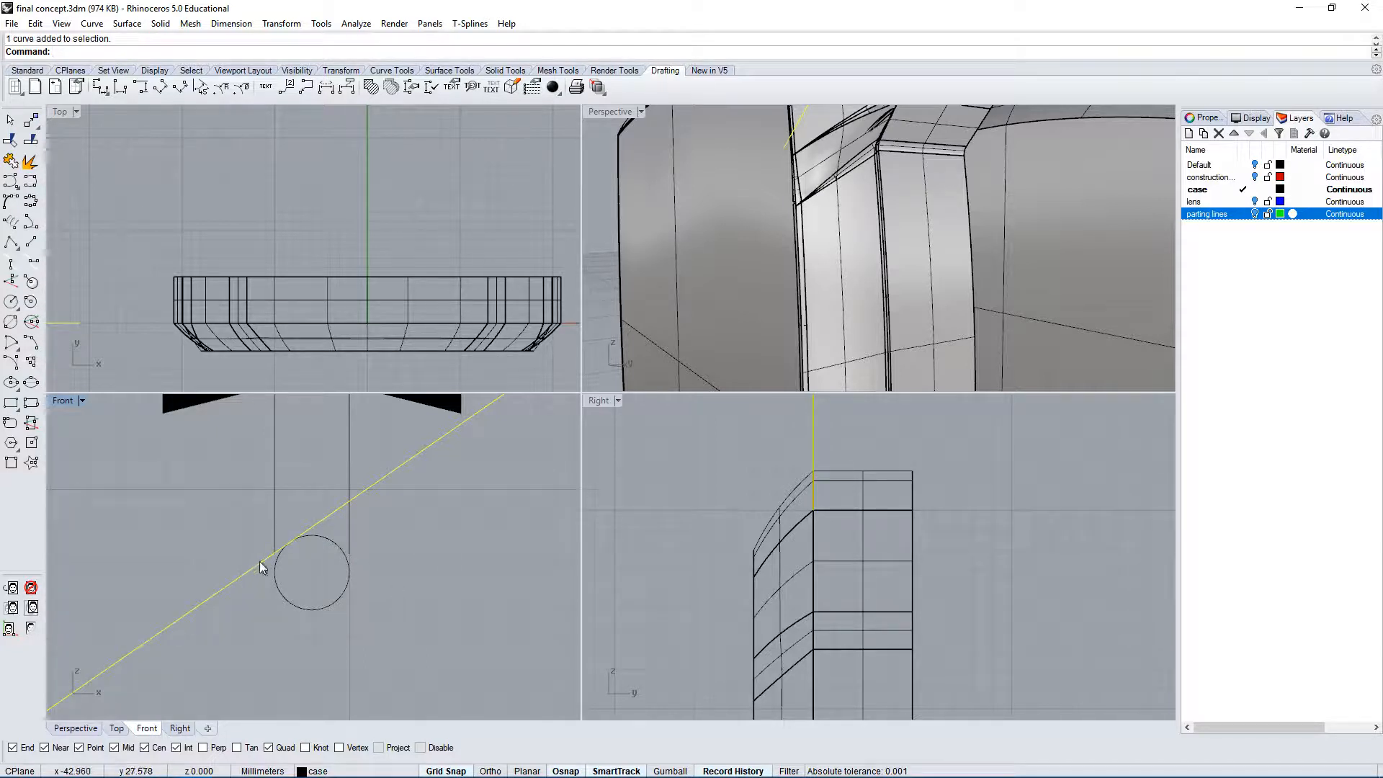
right_drag(323, 543, 263, 568)
click(262, 568)
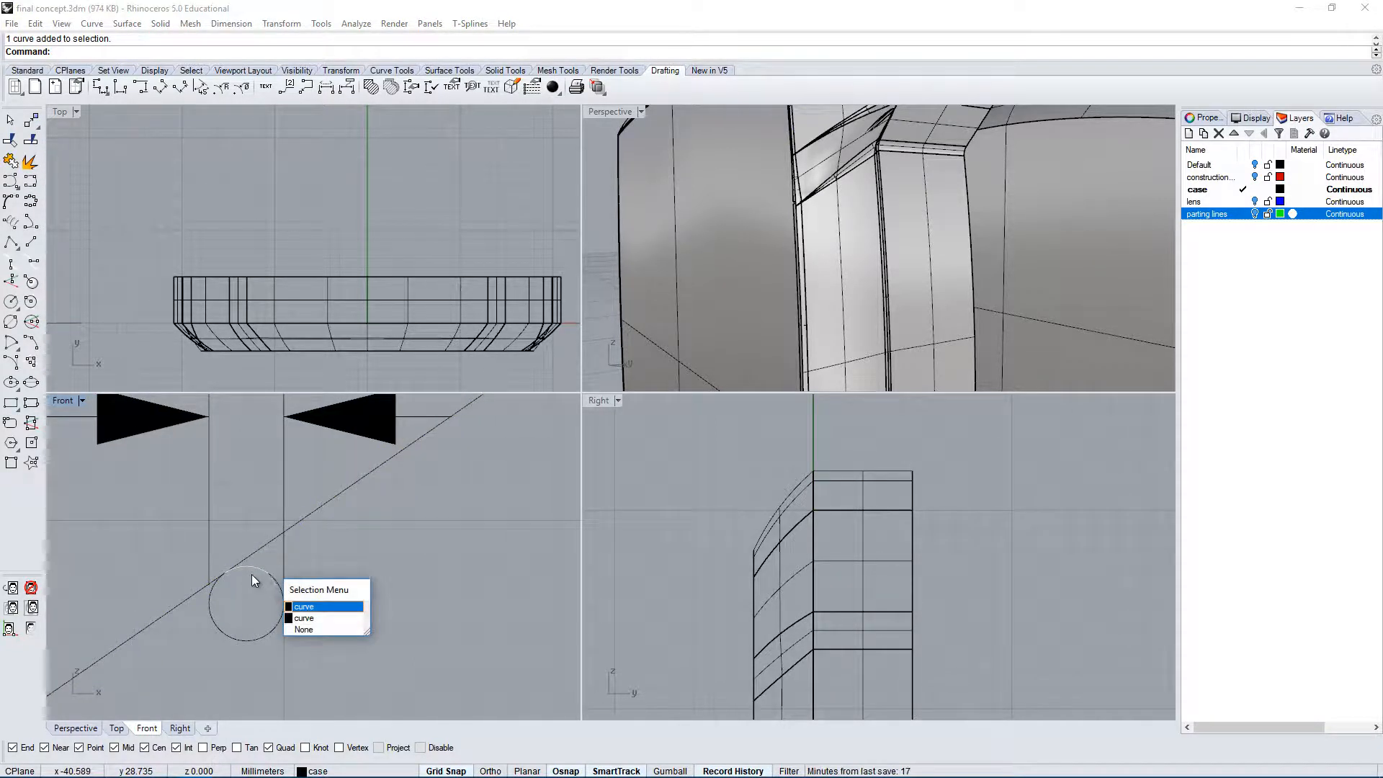
click(264, 633)
scroll(186, 591, up, 5)
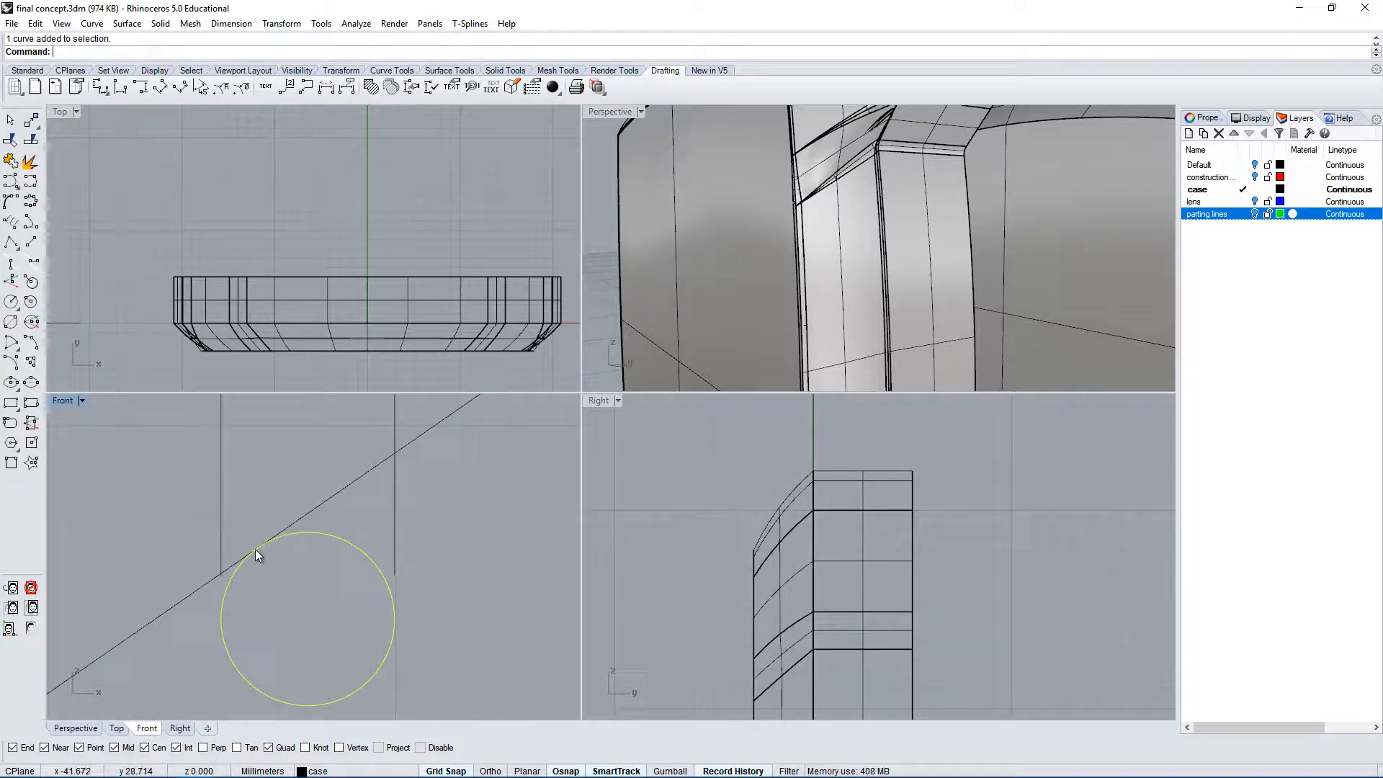
scroll(275, 554, up, 6)
scroll(298, 531, up, 5)
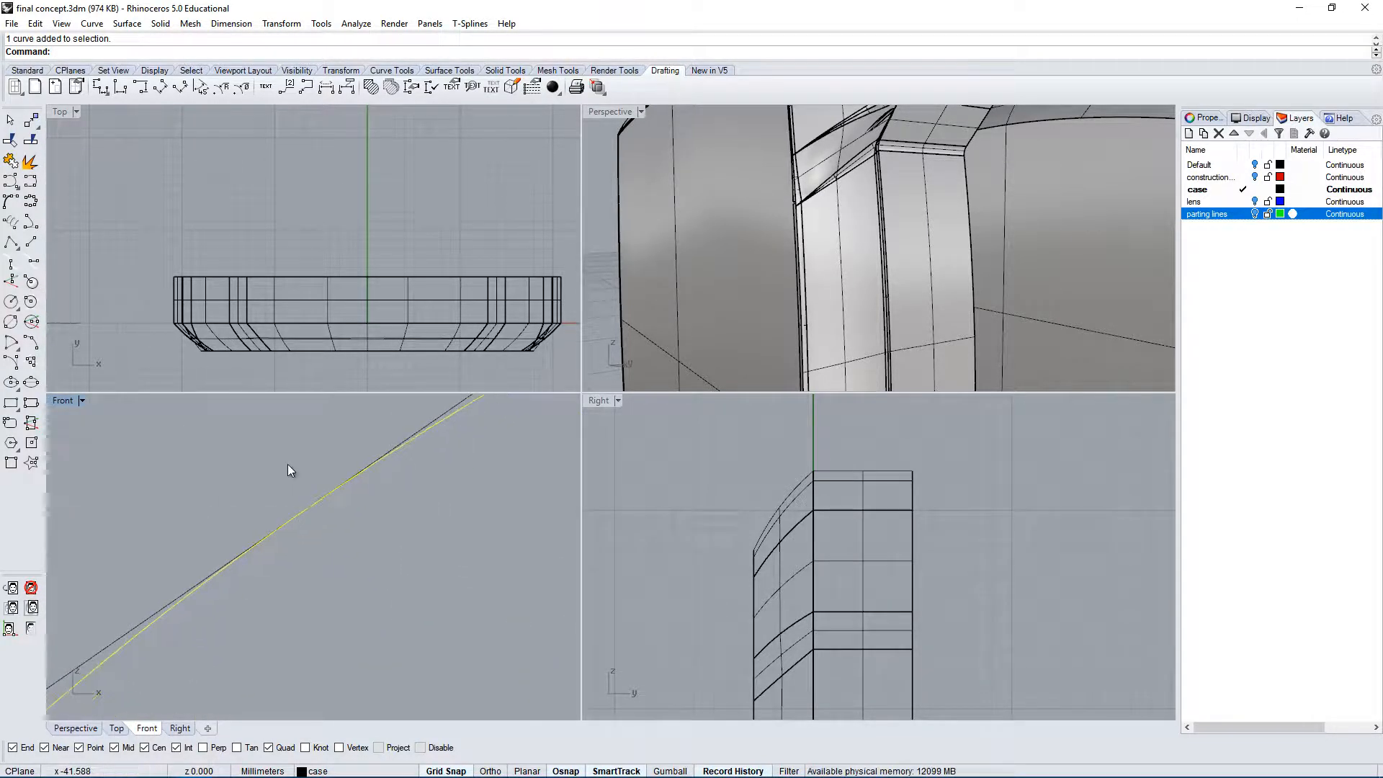
scroll(294, 539, up, 1)
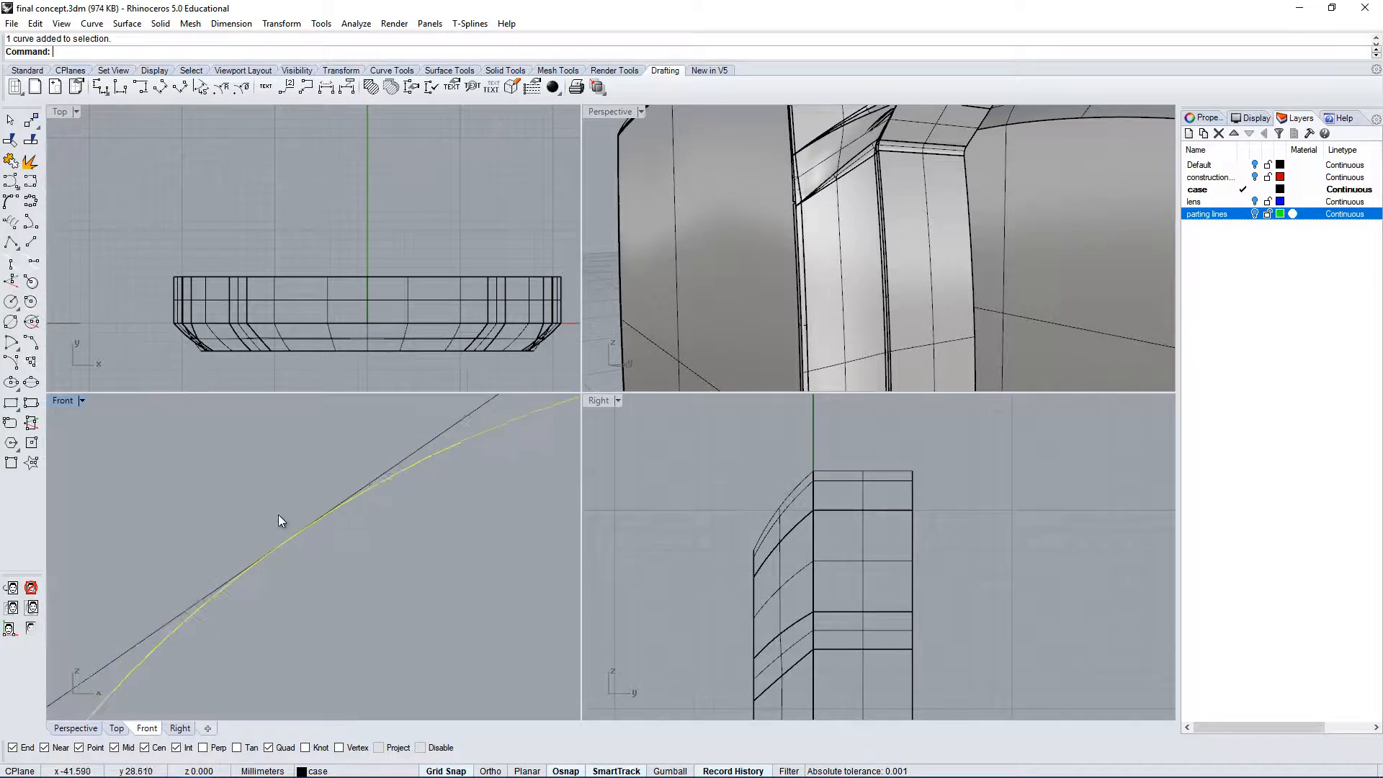
scroll(321, 542, down, 5)
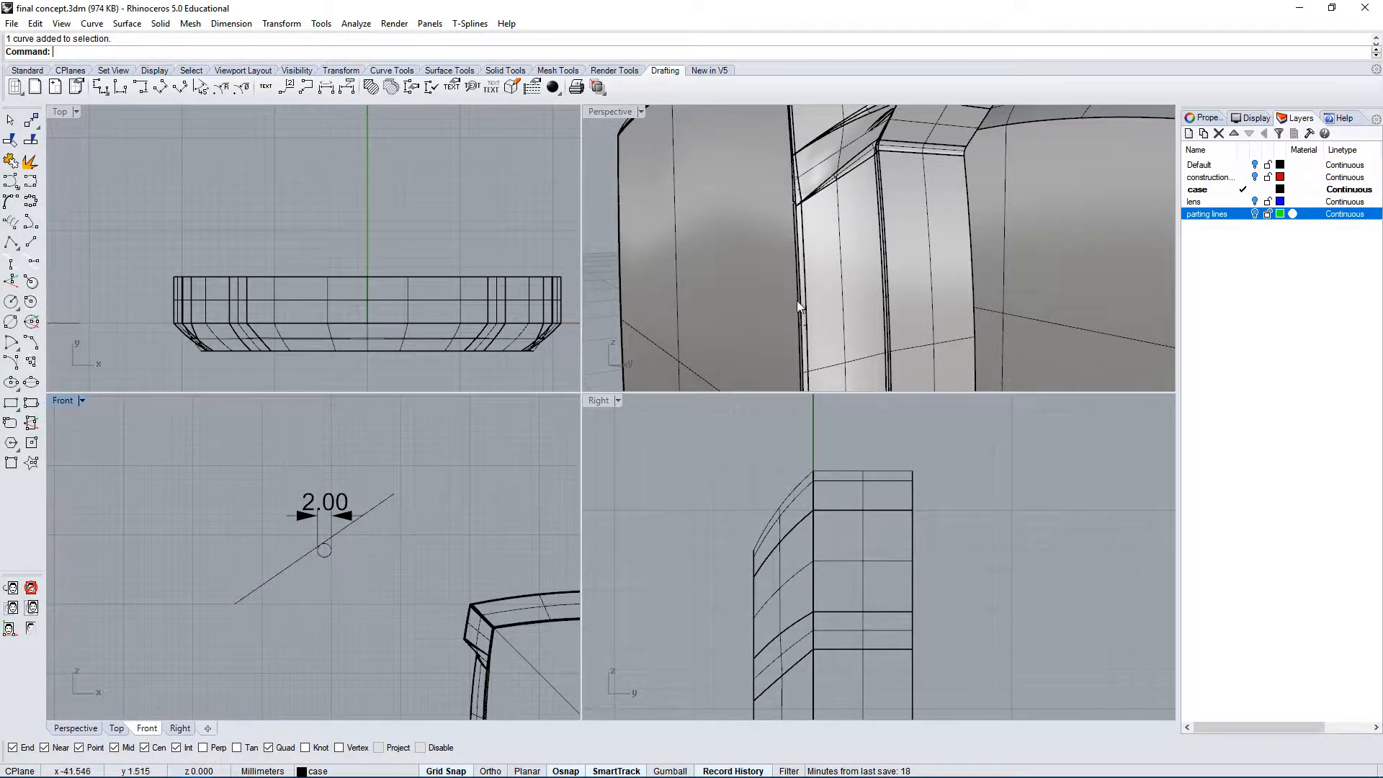
Examine the filleted corner and the angled notch edges of the case half in the Perspective view.
scroll(829, 295, down, 6)
scroll(934, 193, up, 2)
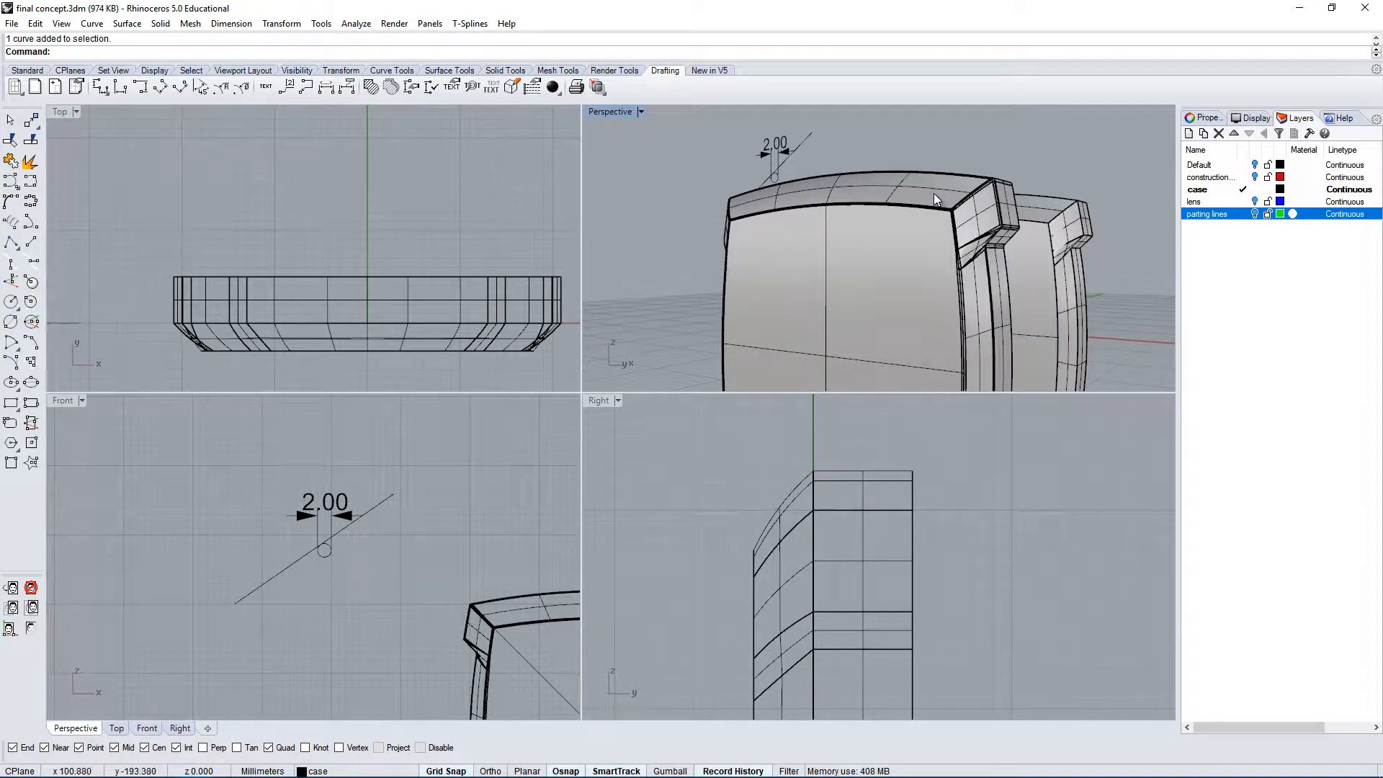
right_drag(988, 337, 903, 335)
scroll(768, 240, up, 7)
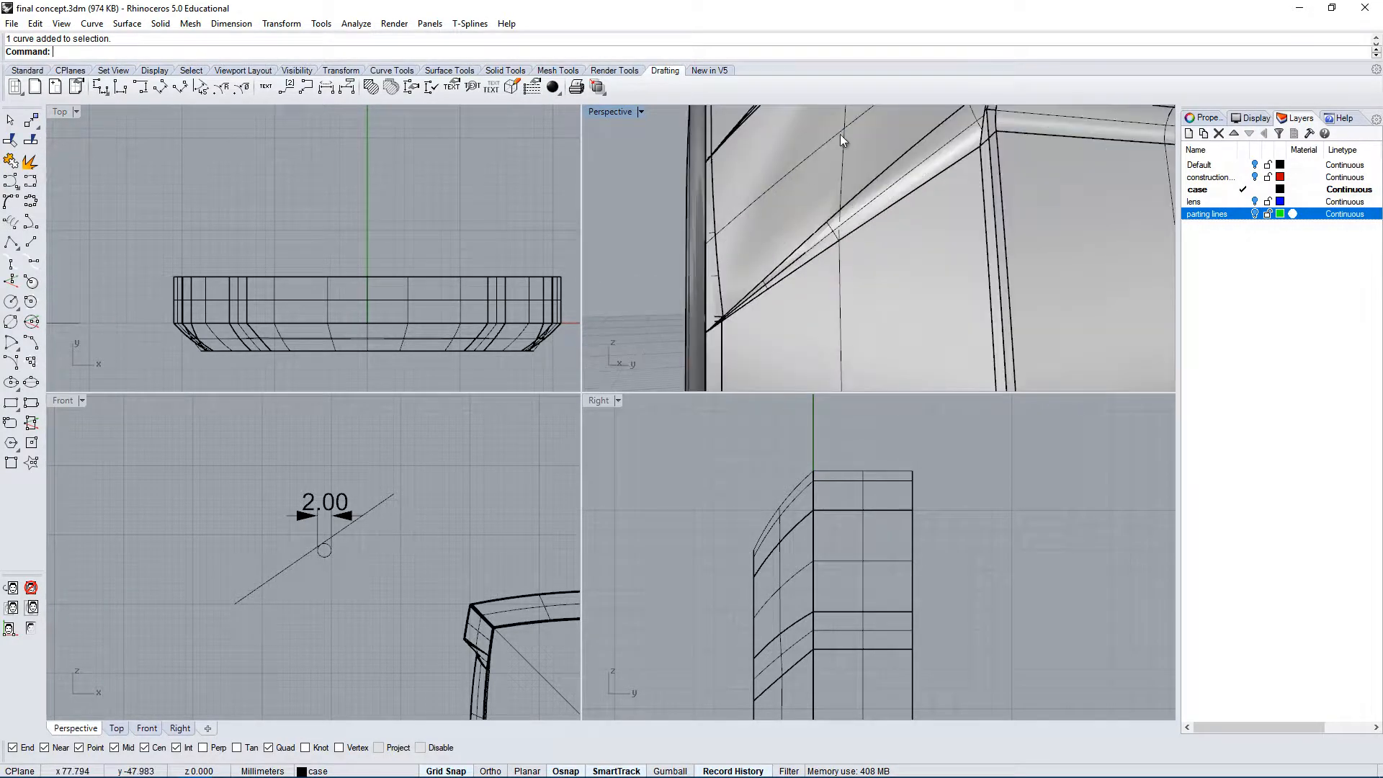
scroll(707, 322, down, 5)
right_drag(687, 300, 843, 285)
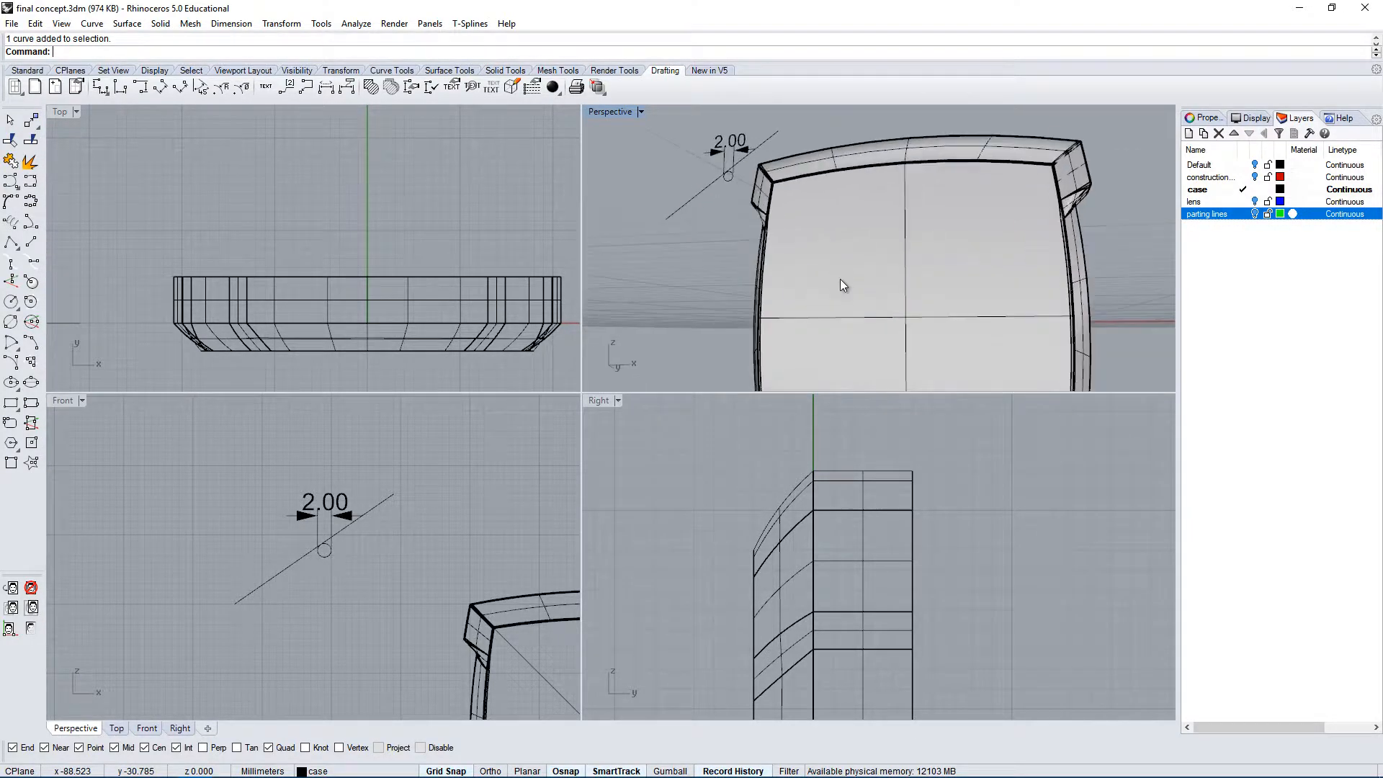
right_drag(1048, 176, 962, 220)
scroll(958, 223, up, 5)
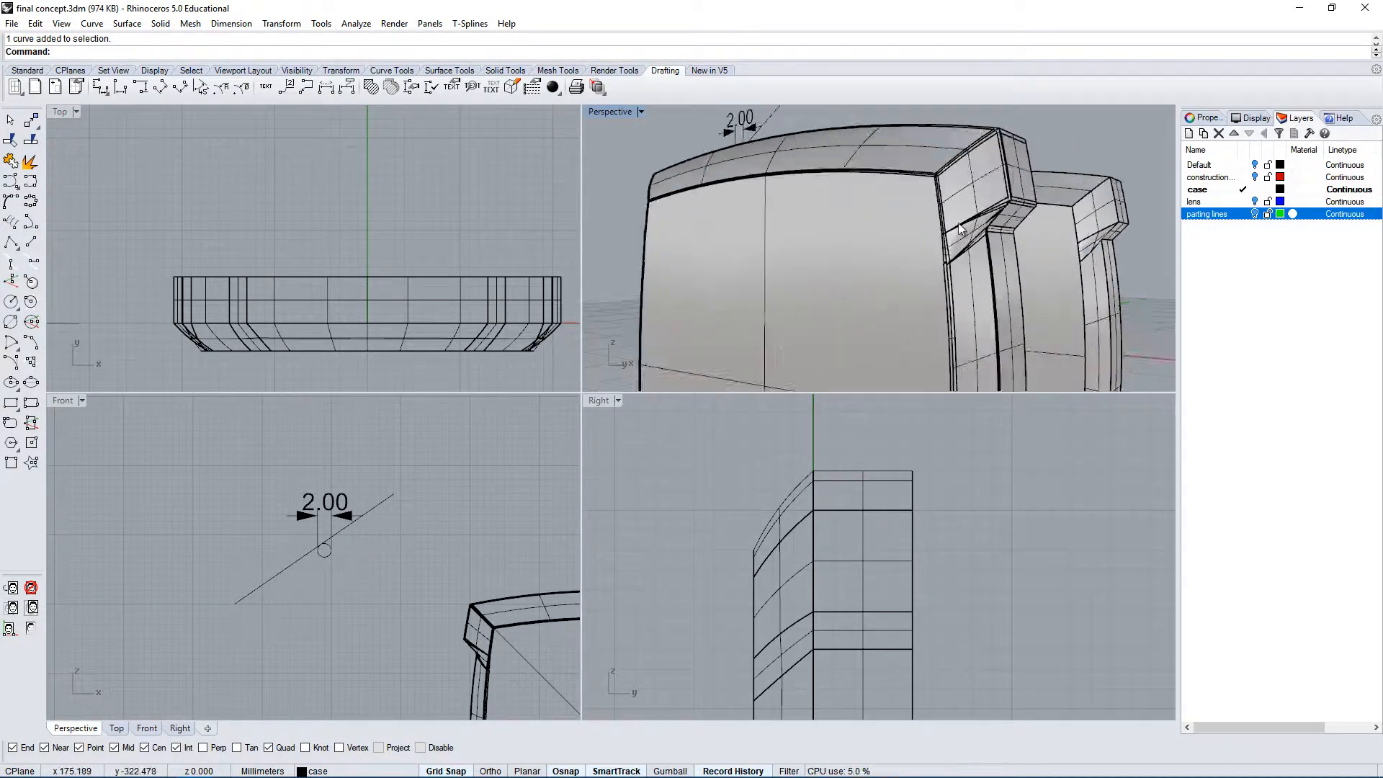
Maximize the Perspective view and compare the fillets along the case half's edges with the unfilleted copy from several sides.
double_click(620, 108)
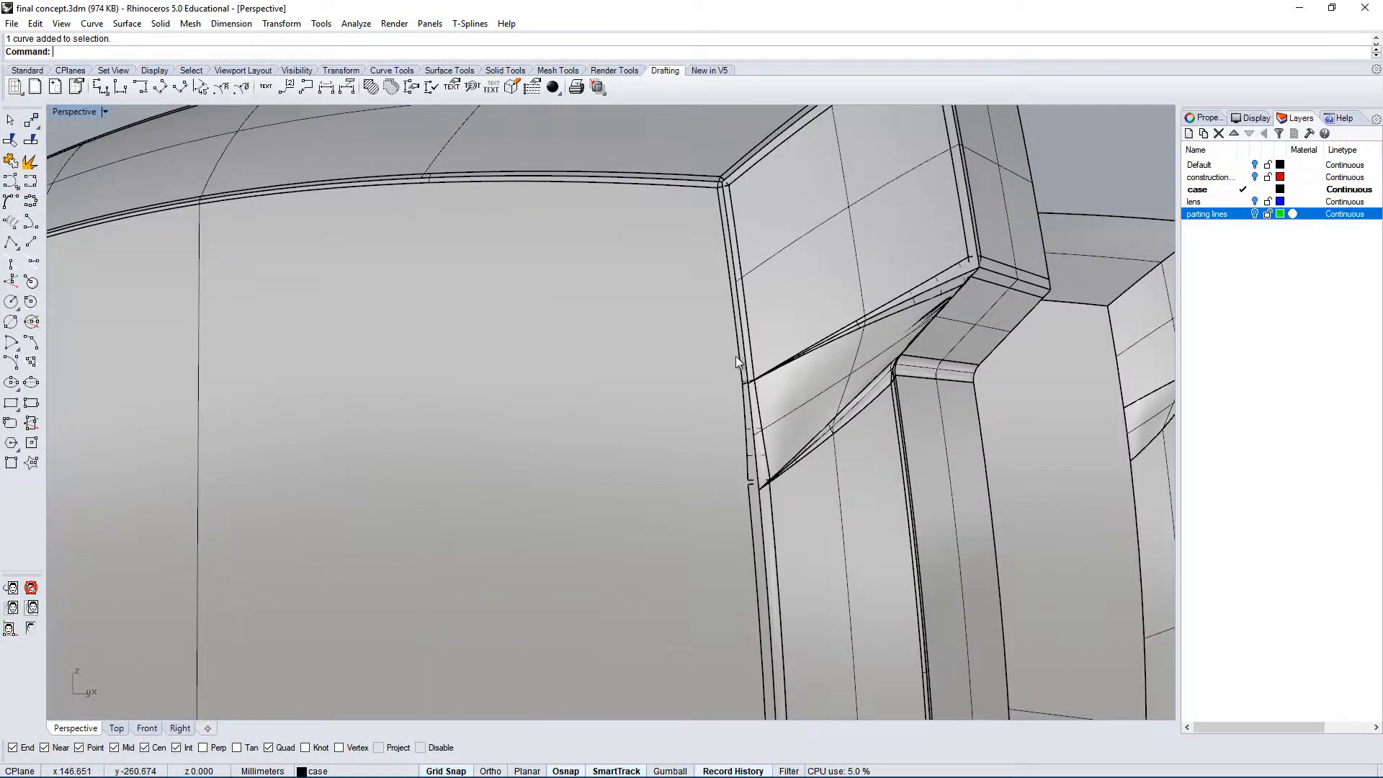
scroll(736, 356, down, 5)
mouse_move(732, 480)
right_down()
mouse_move(752, 454)
mouse_move(731, 452)
right_up()
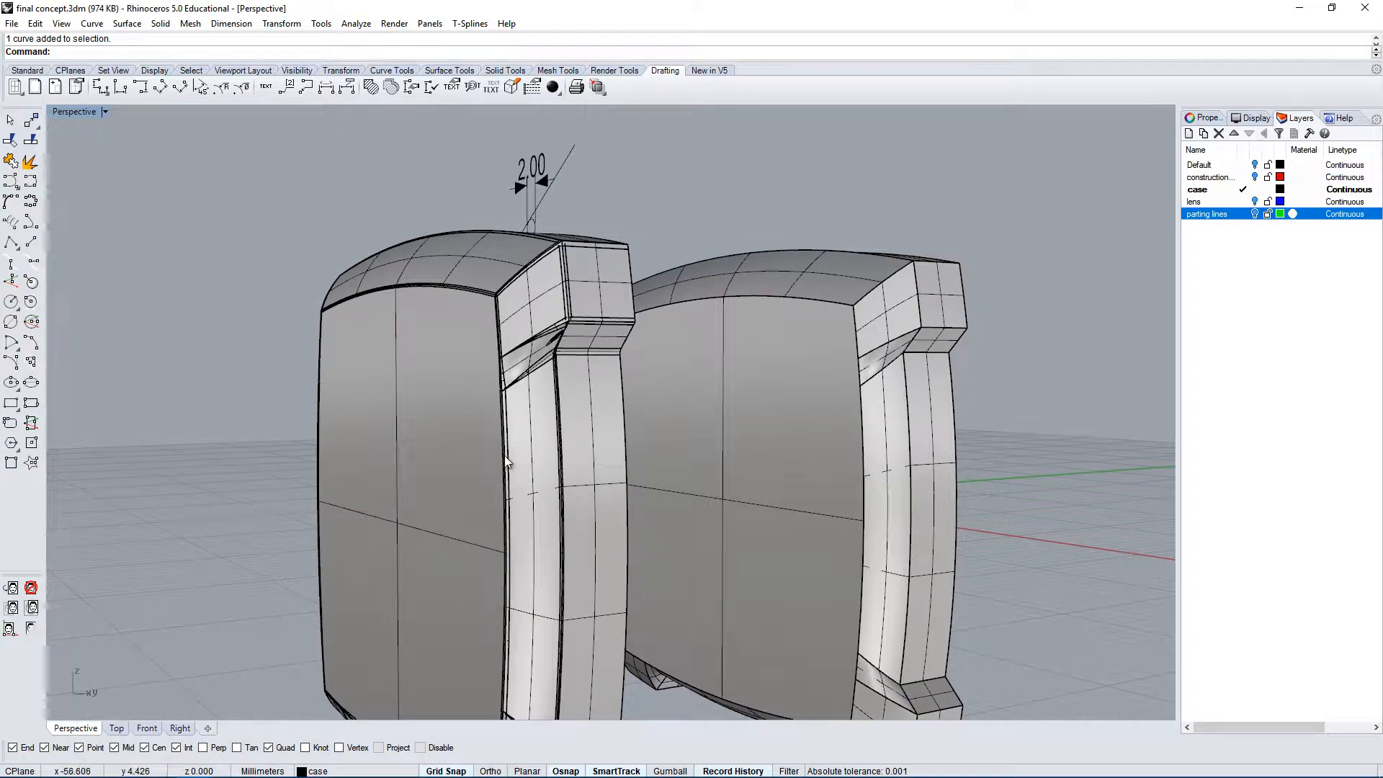
right_drag(594, 460, 849, 360)
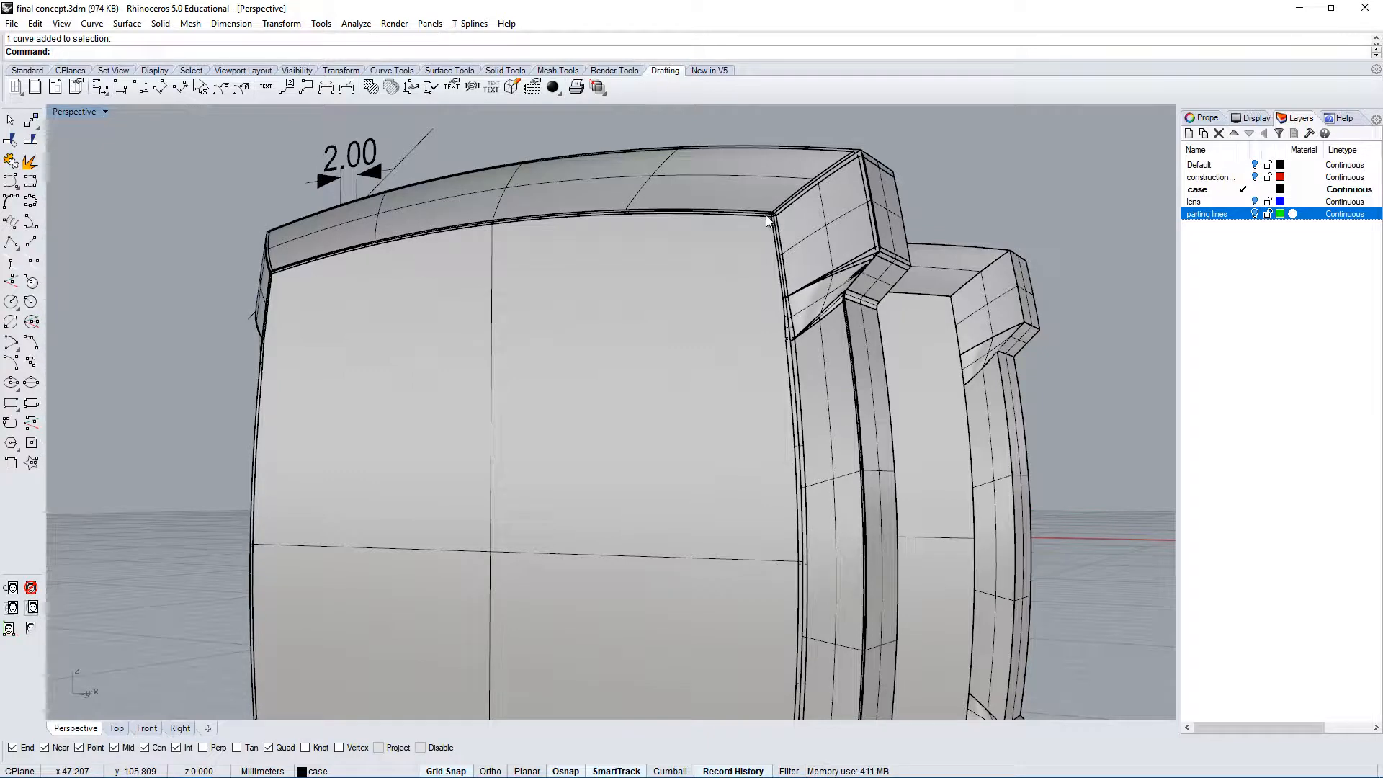
right_drag(791, 477, 599, 300)
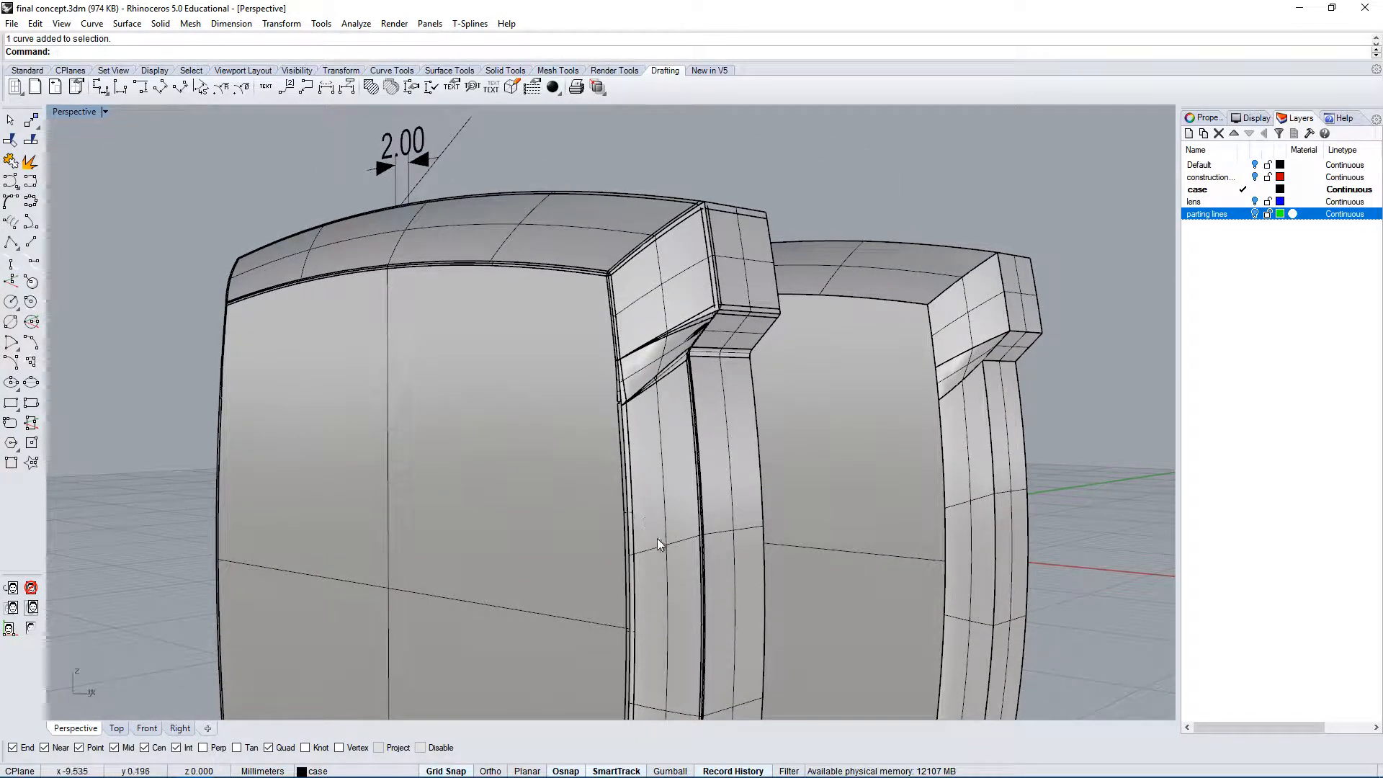
right_drag(657, 538, 592, 532)
scroll(385, 394, up, 4)
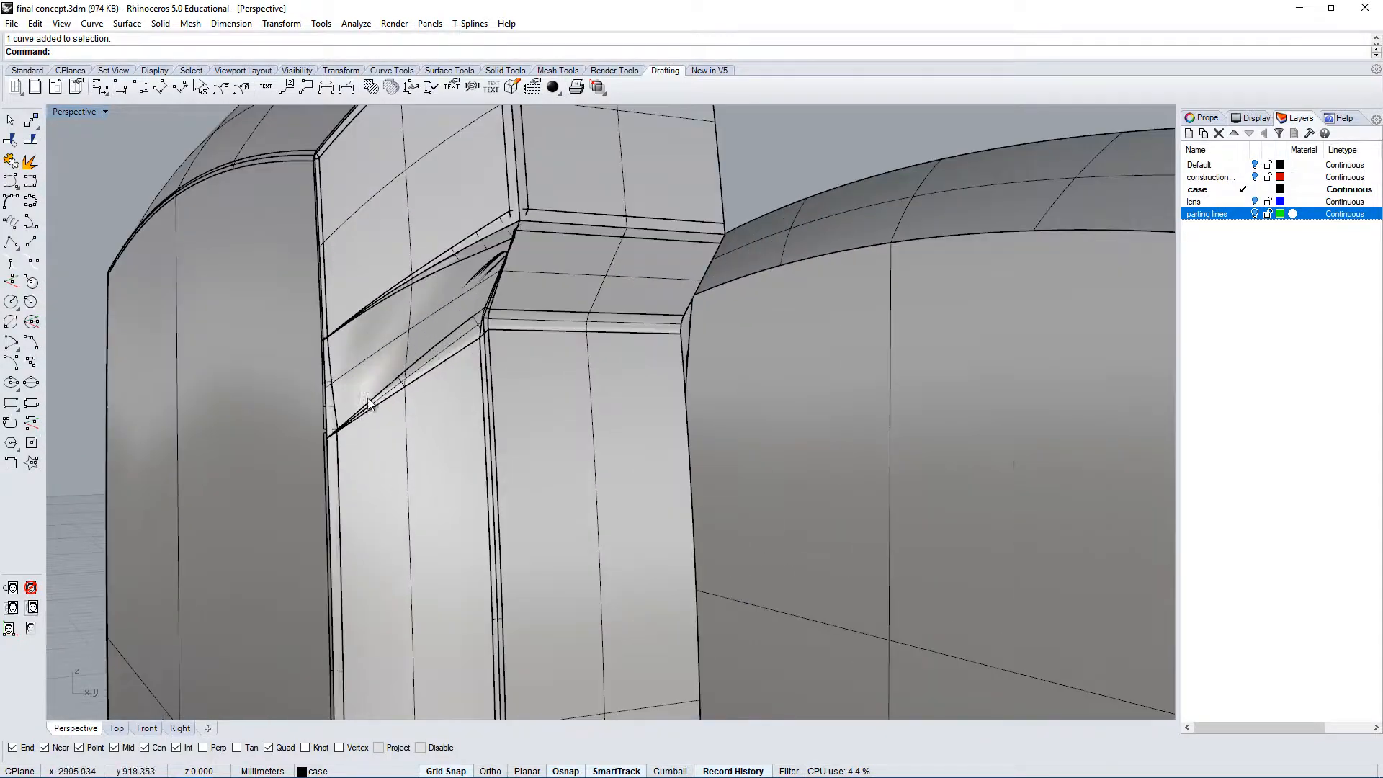
scroll(456, 225, down, 8)
right_drag(512, 343, 608, 353)
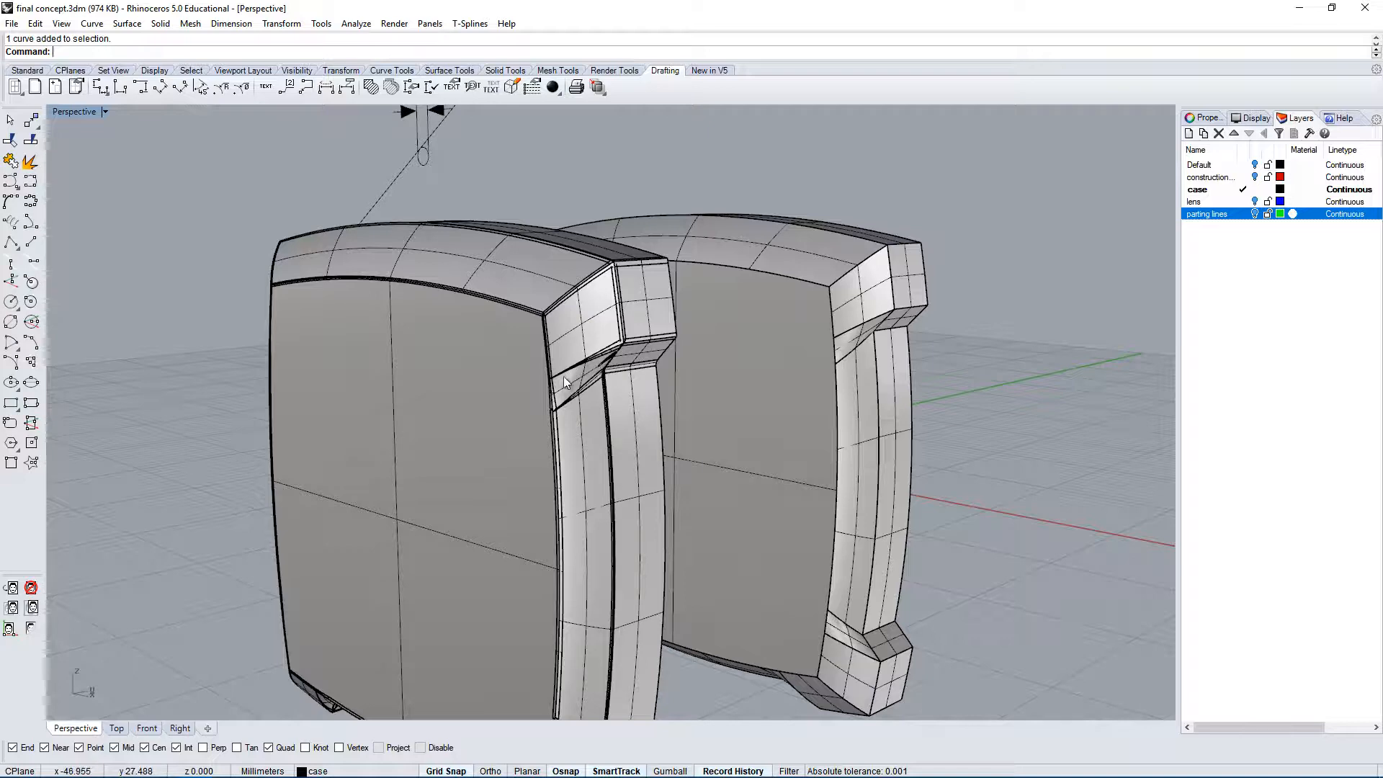
right_drag(482, 457, 524, 414)
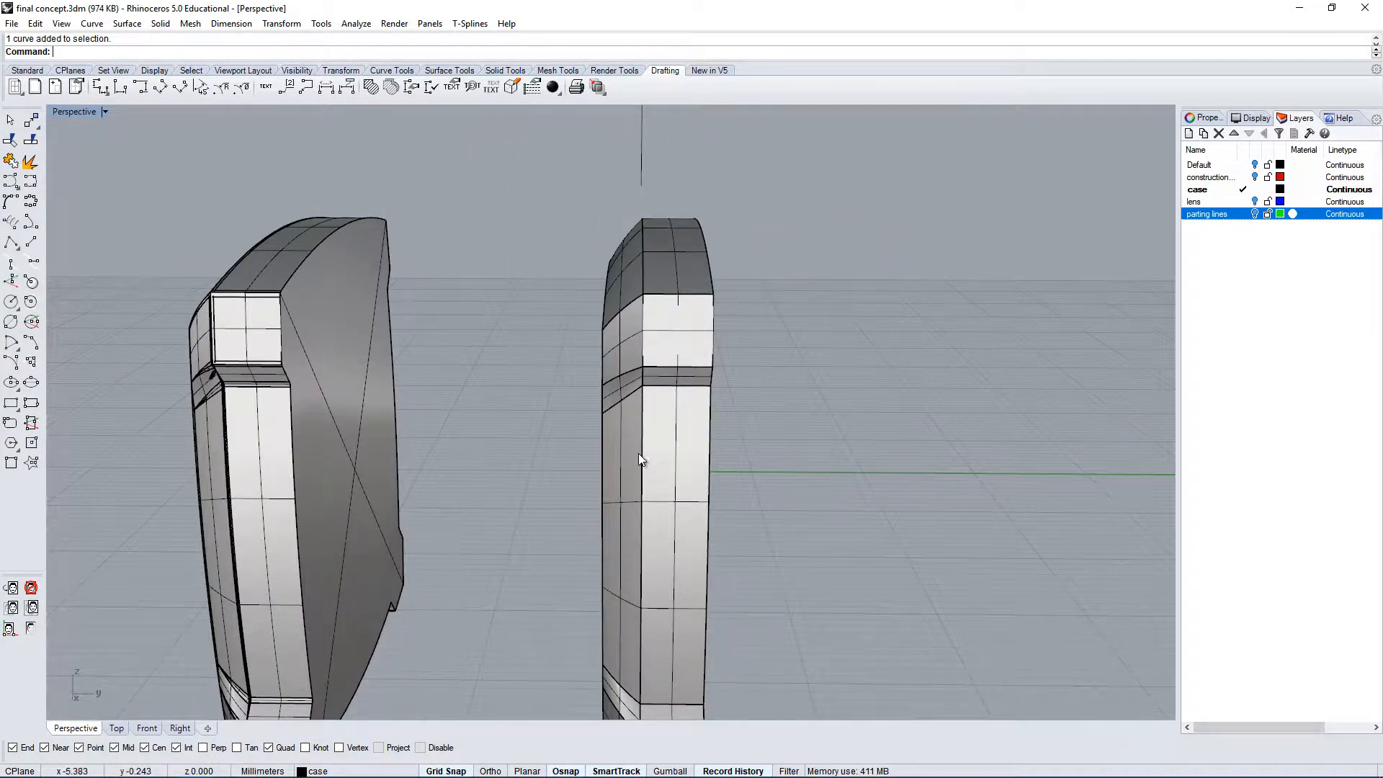
right_drag(639, 452, 729, 318)
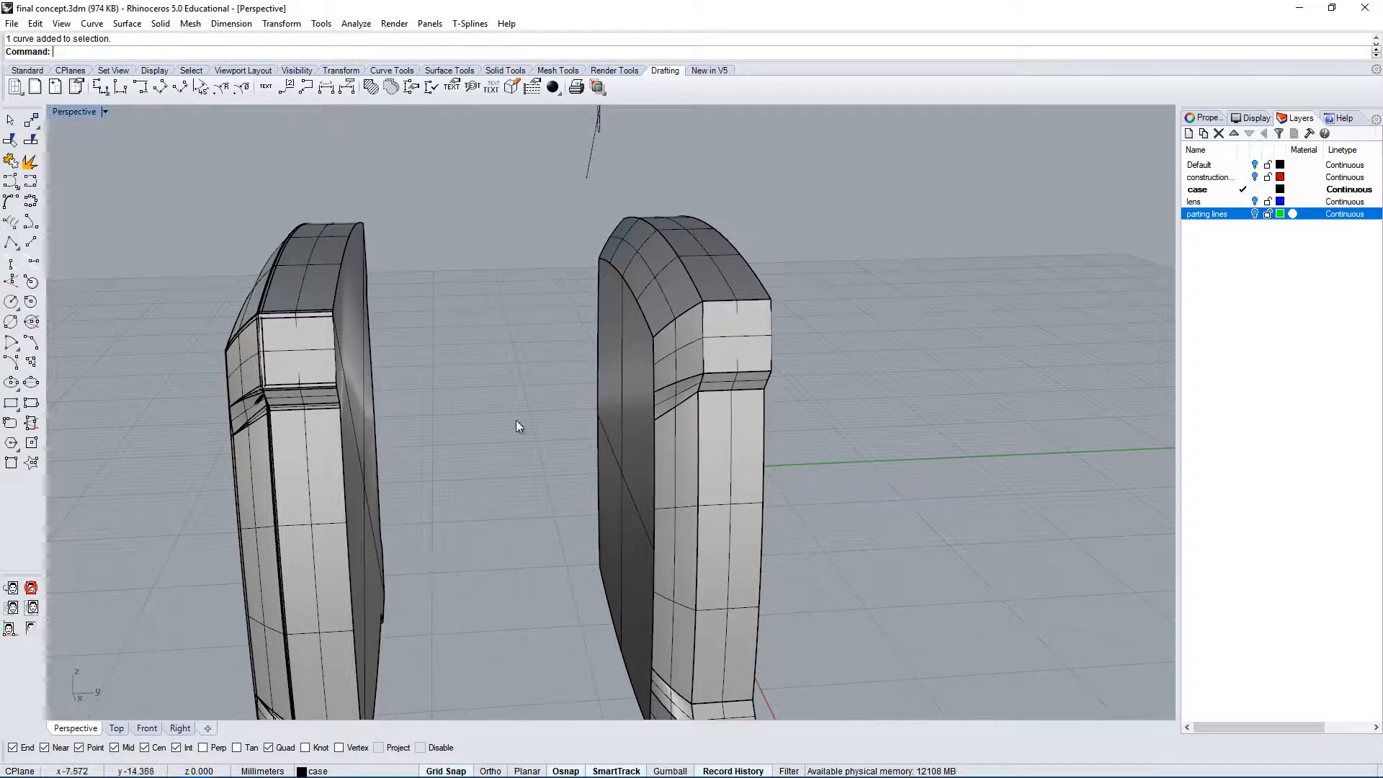
Highlight the unfilleted copy and the filleted half in turn, clear the selection and inspect the filleted upper corner.
scroll(614, 426, down, 3)
click(614, 425)
scroll(351, 361, up, 2)
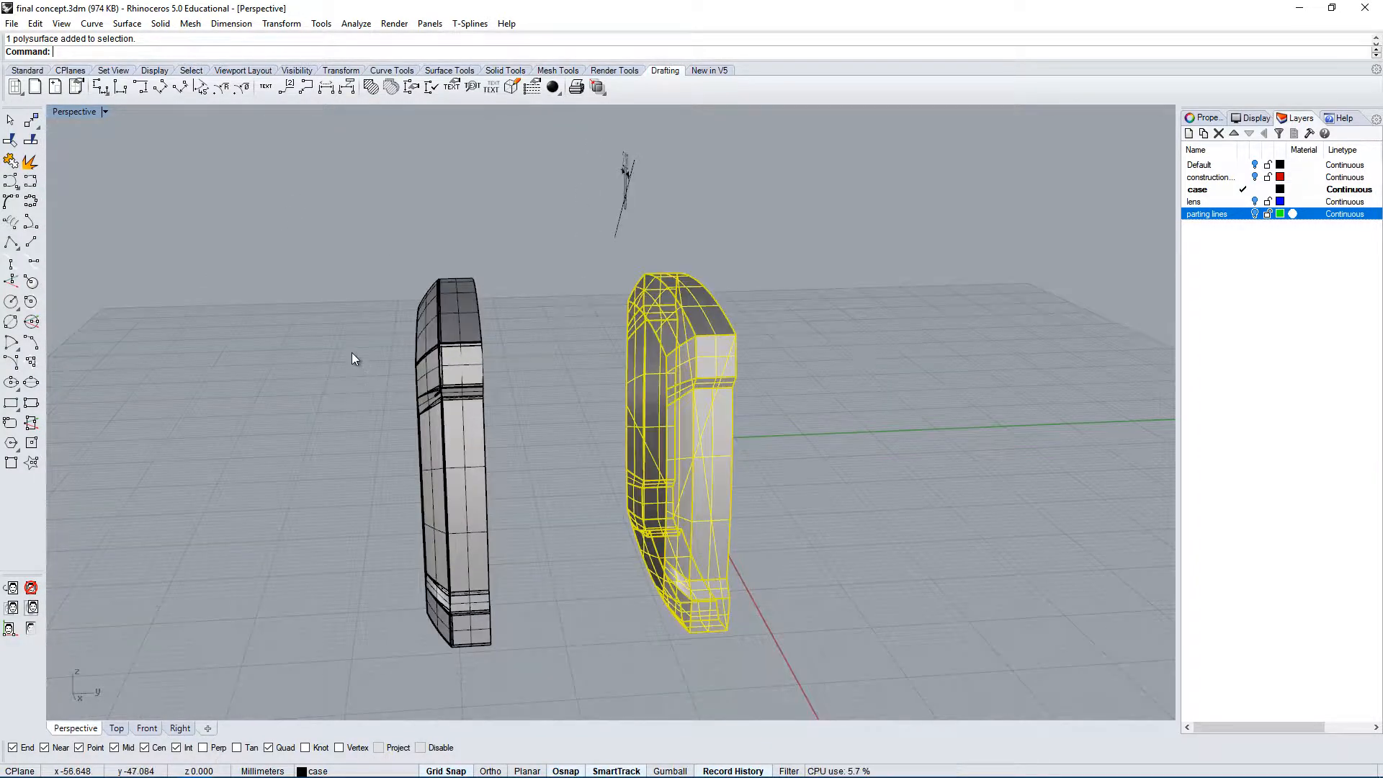
drag(319, 214, 525, 701)
click(569, 556)
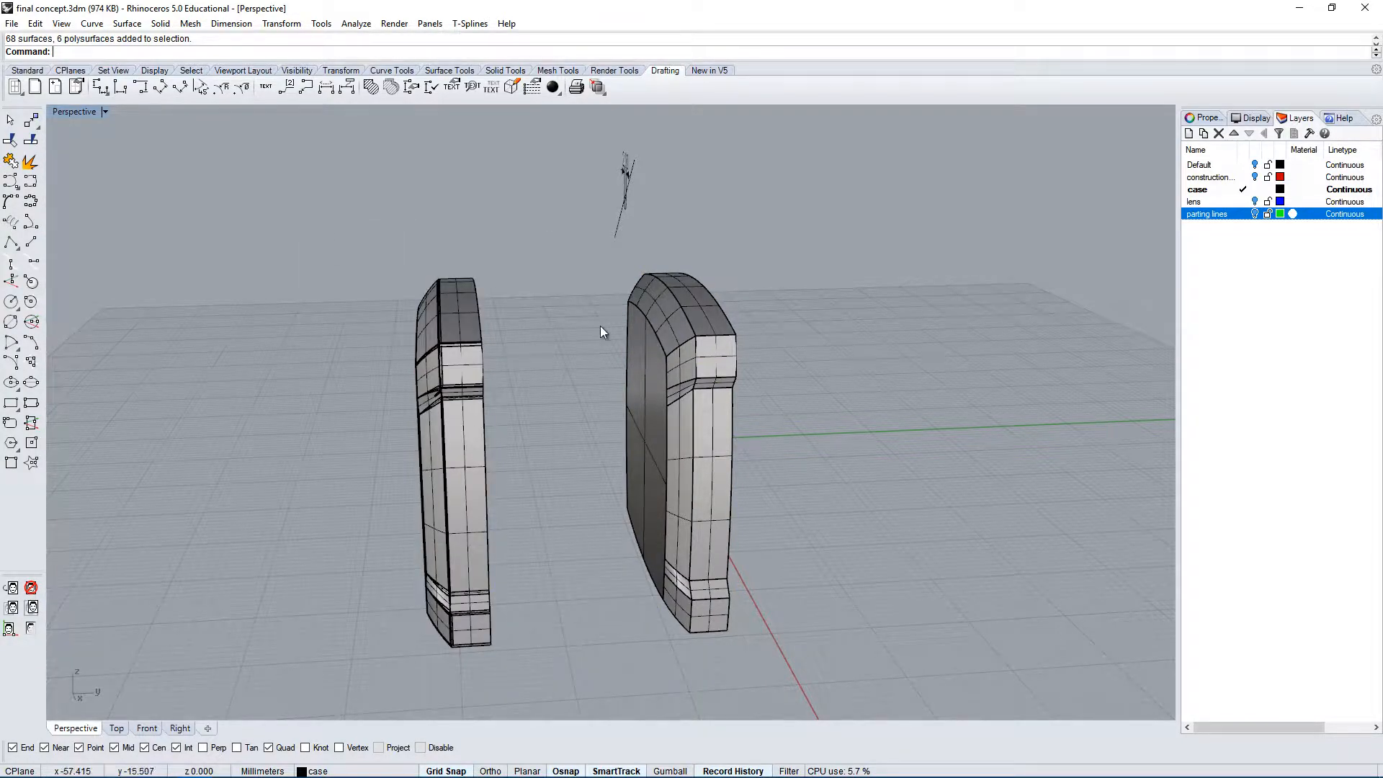
mouse_move(599, 325)
right_down()
mouse_move(620, 367)
mouse_move(584, 331)
right_up()
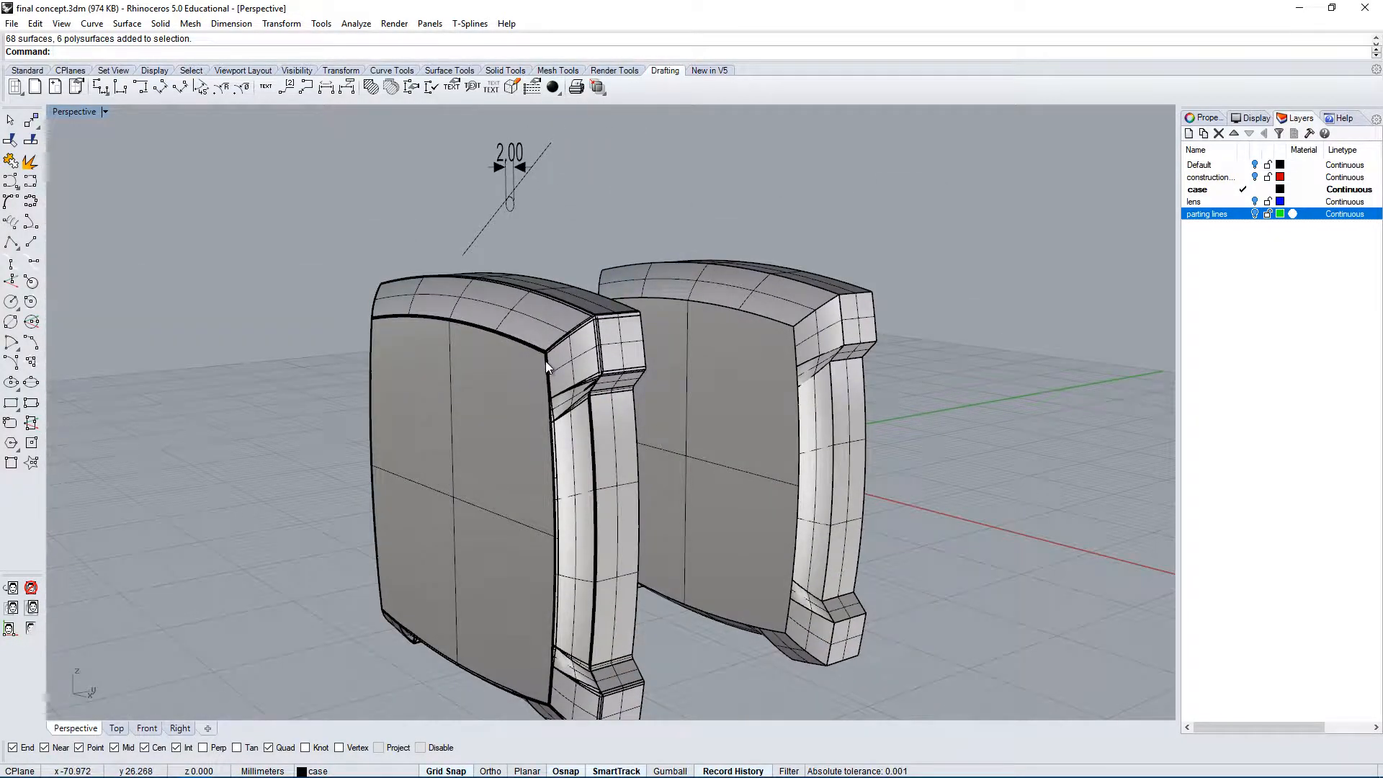
scroll(590, 320, up, 5)
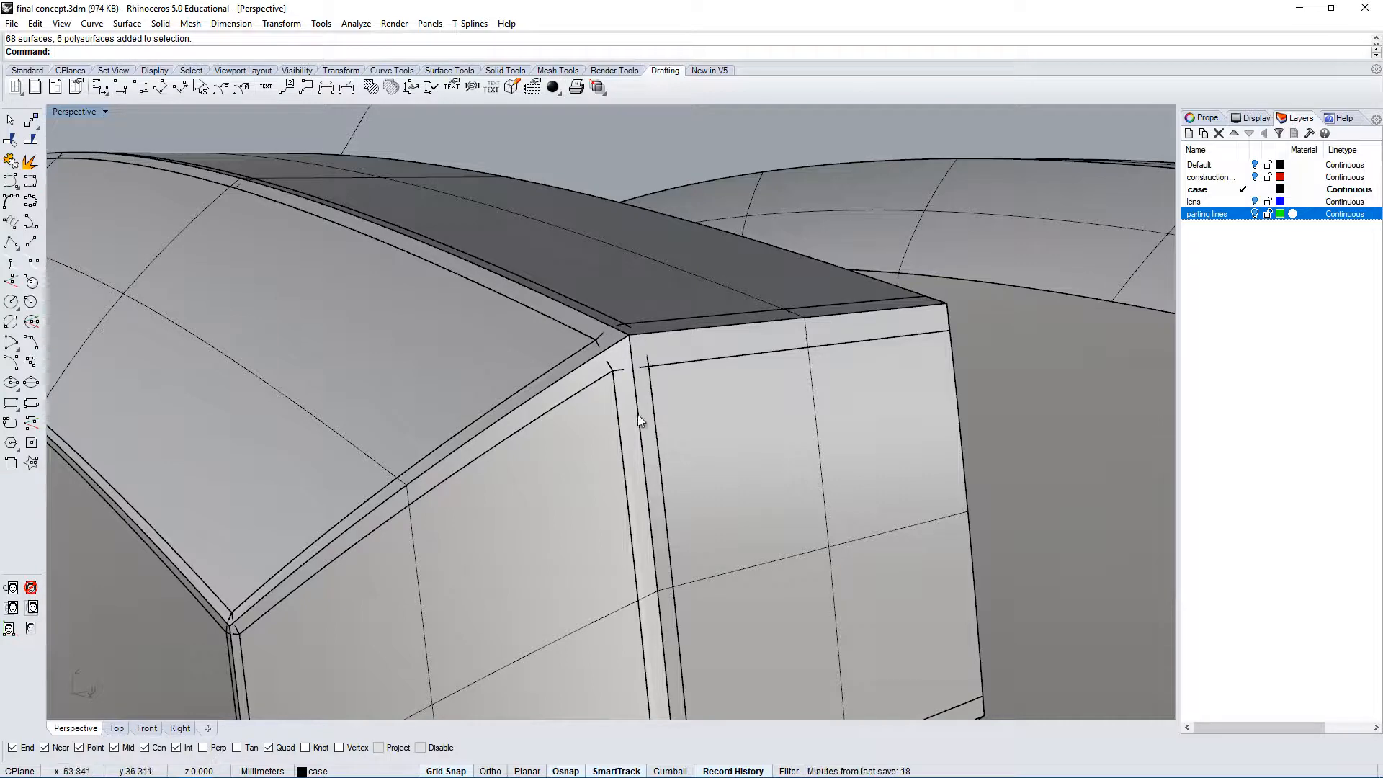
scroll(451, 349, down, 4)
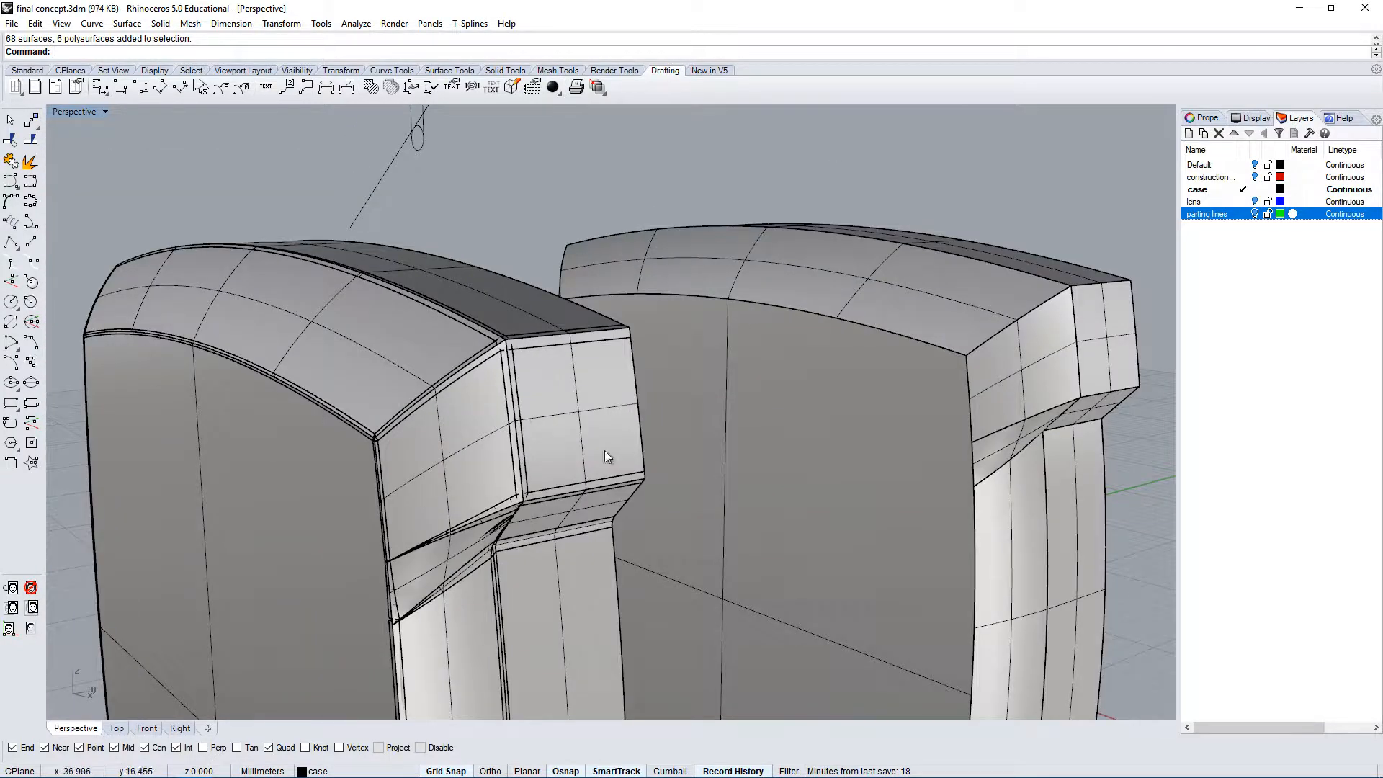
scroll(608, 454, down, 3)
right_drag(374, 356, 351, 301)
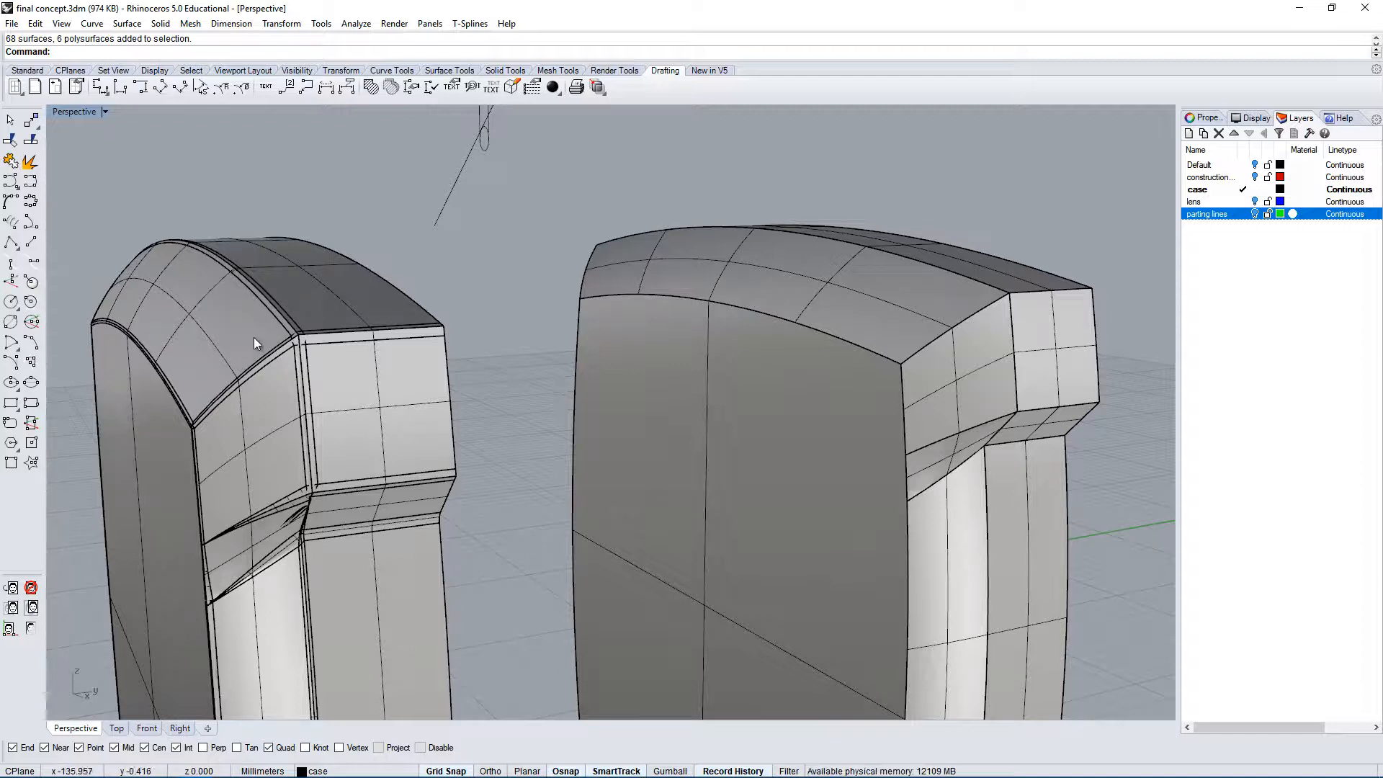
Draw a horizontal polyline about 125 mm long in the Top view, starting on the filleted case half near the fillet edge.
double_click(68, 110)
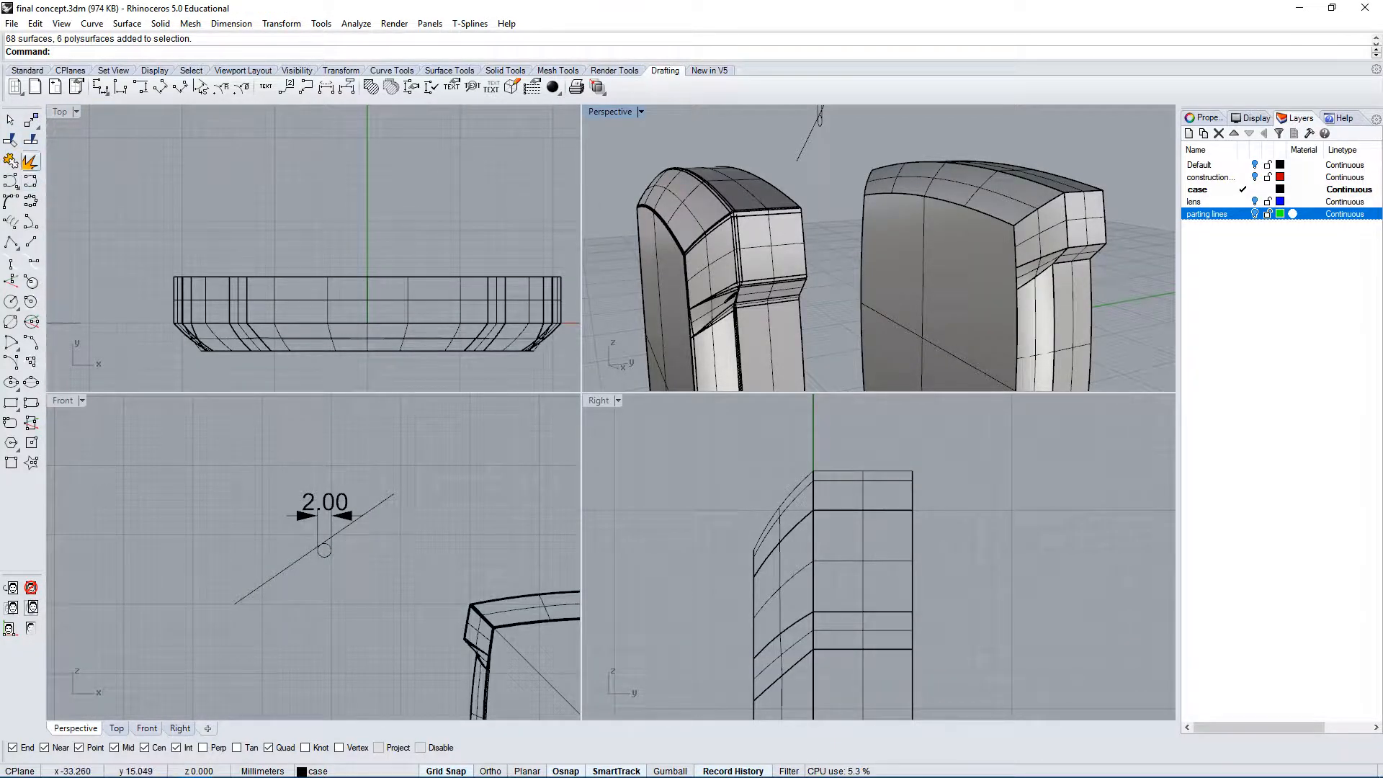
click(11, 243)
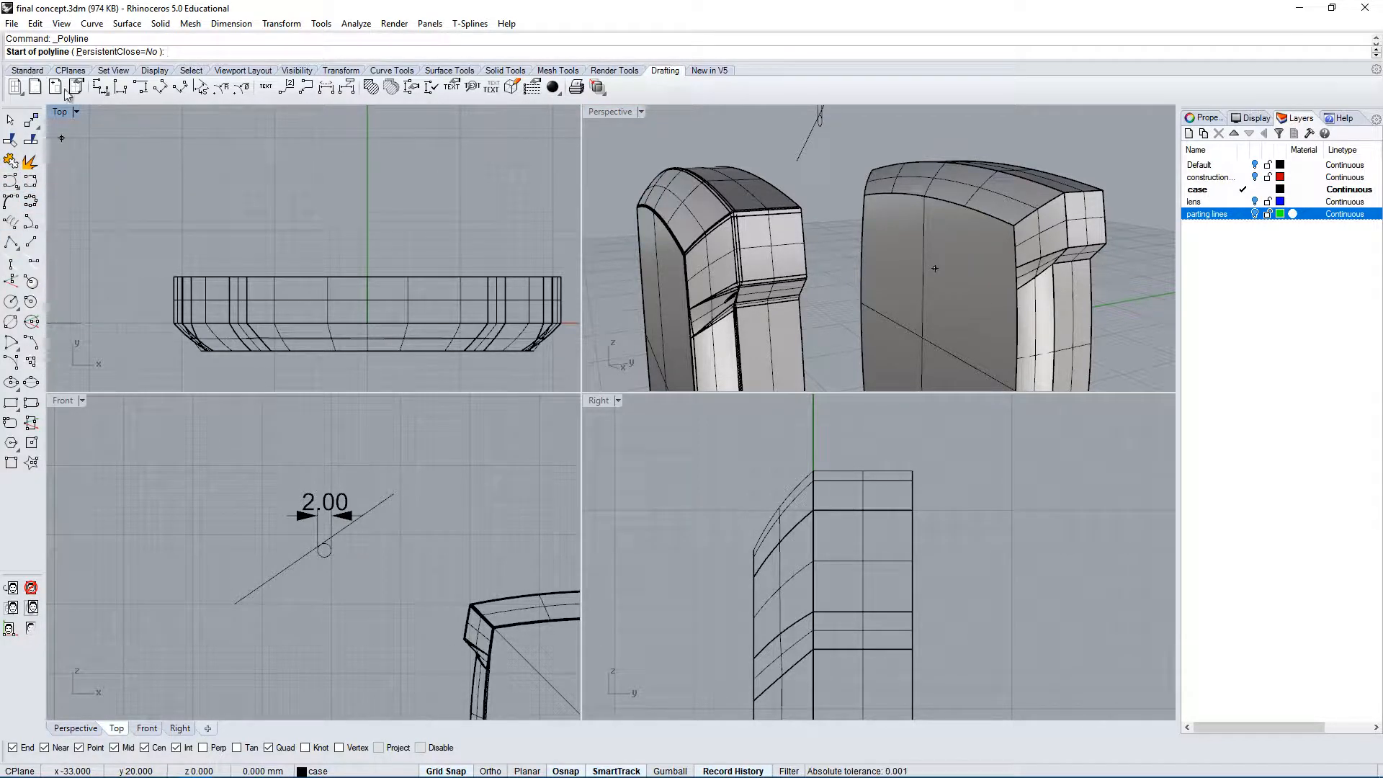
scroll(332, 186, down, 5)
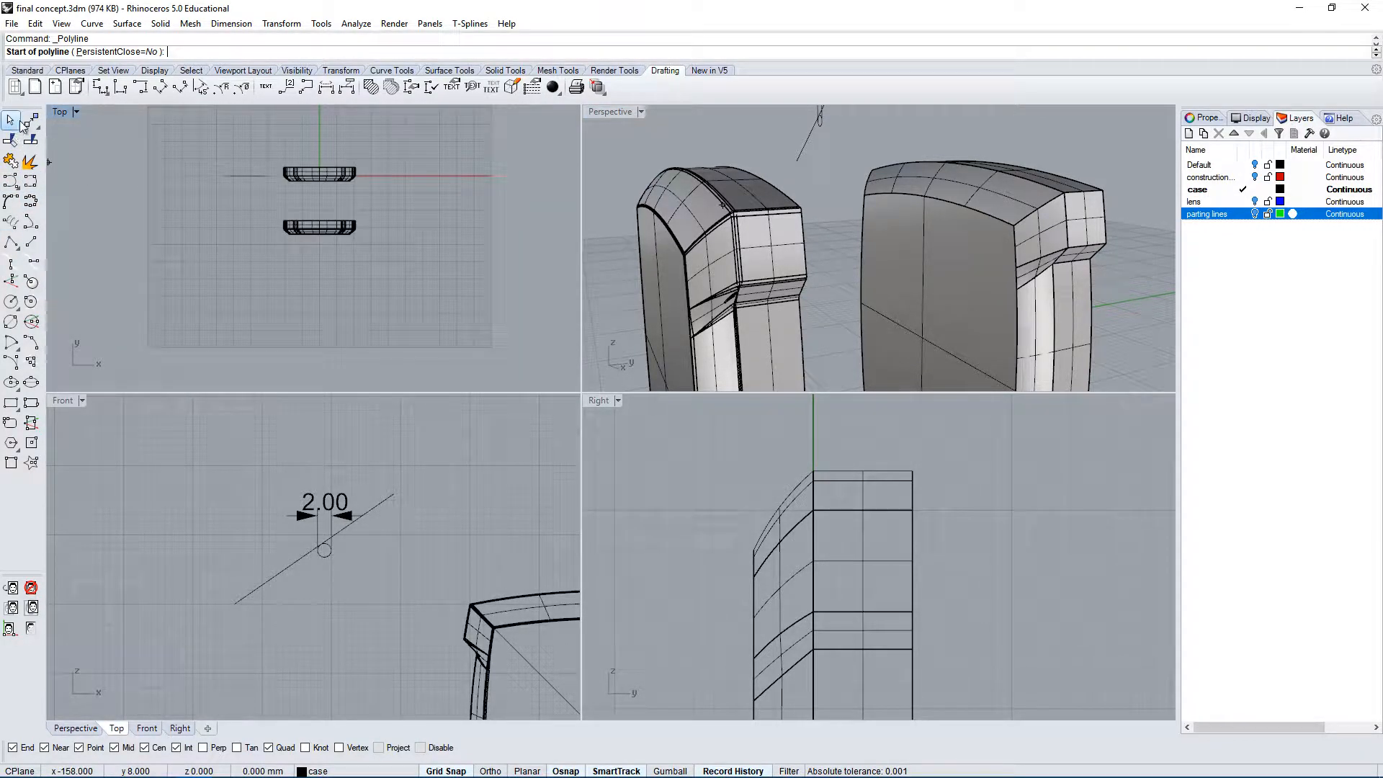
double_click(59, 114)
scroll(763, 412, up, 8)
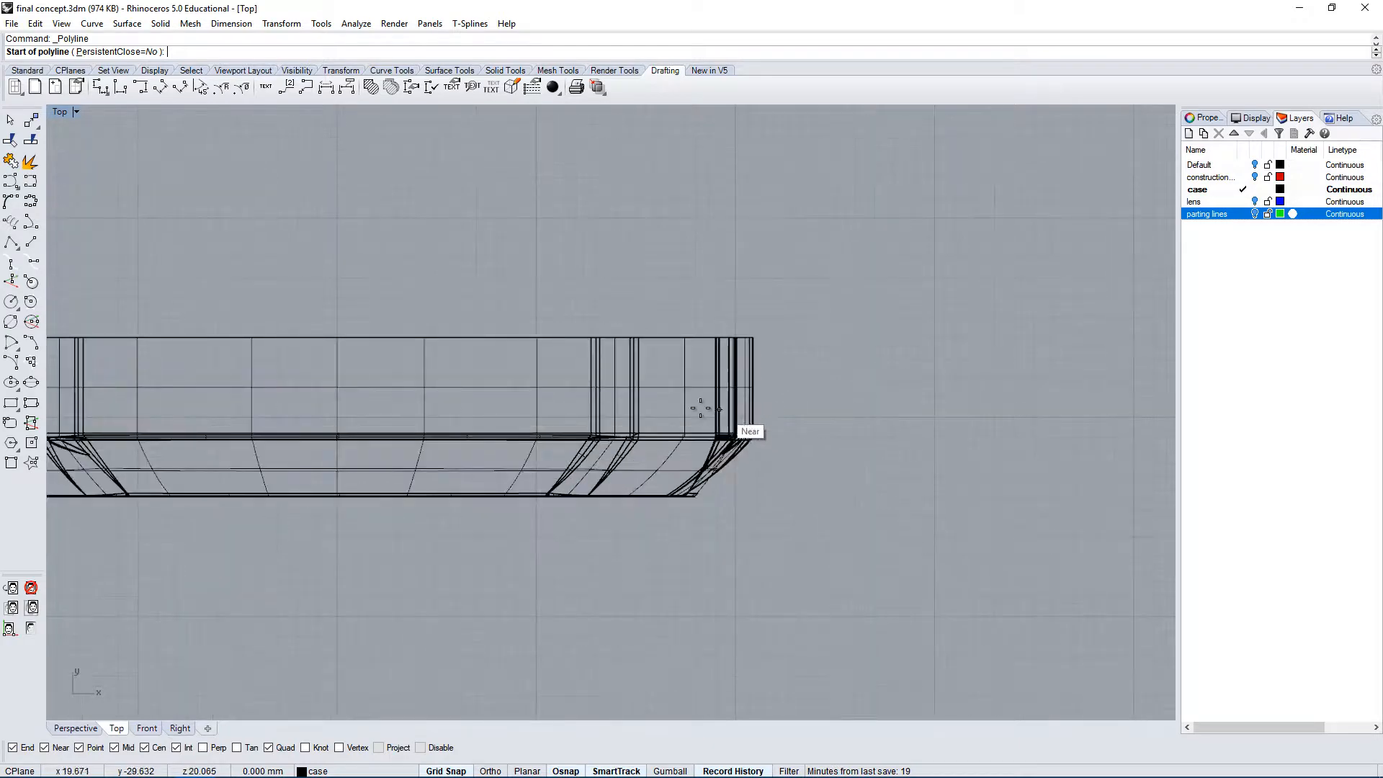
click(609, 493)
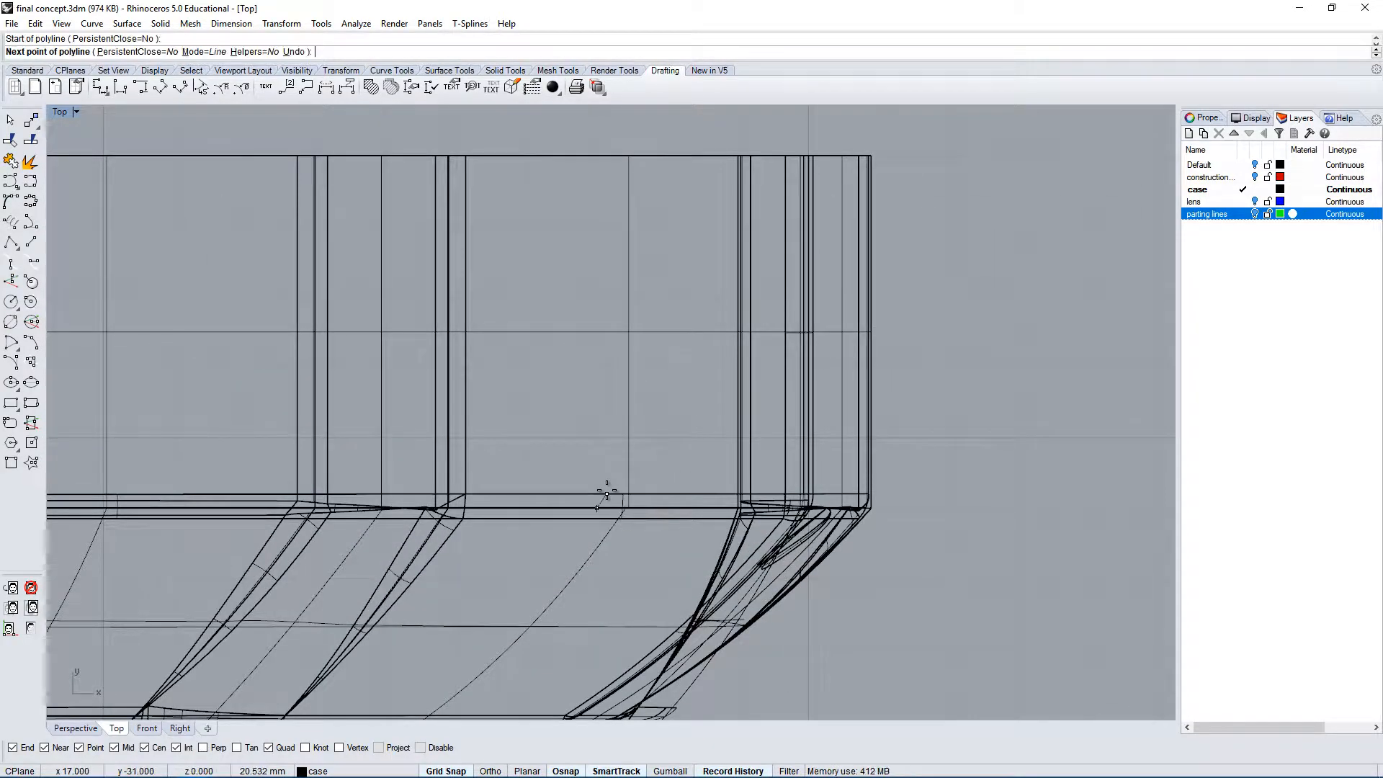
scroll(609, 494, down, 5)
scroll(648, 497, down, 5)
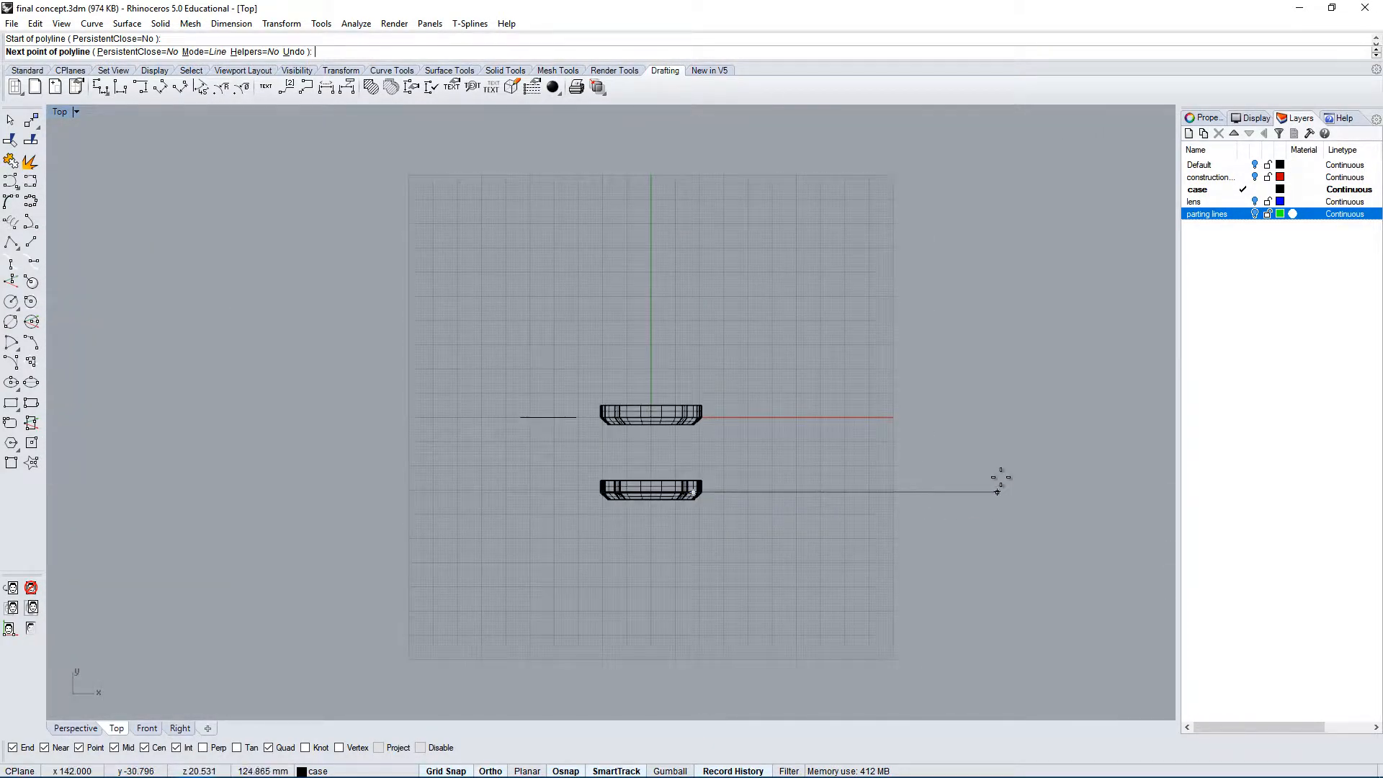
click(1000, 480)
right_click(1003, 478)
Move the new line 67 mm horizontally so it crosses the filleted half and extends past both sides.
click(986, 492)
right_drag(939, 569, 883, 544)
text(m)
key(Return)
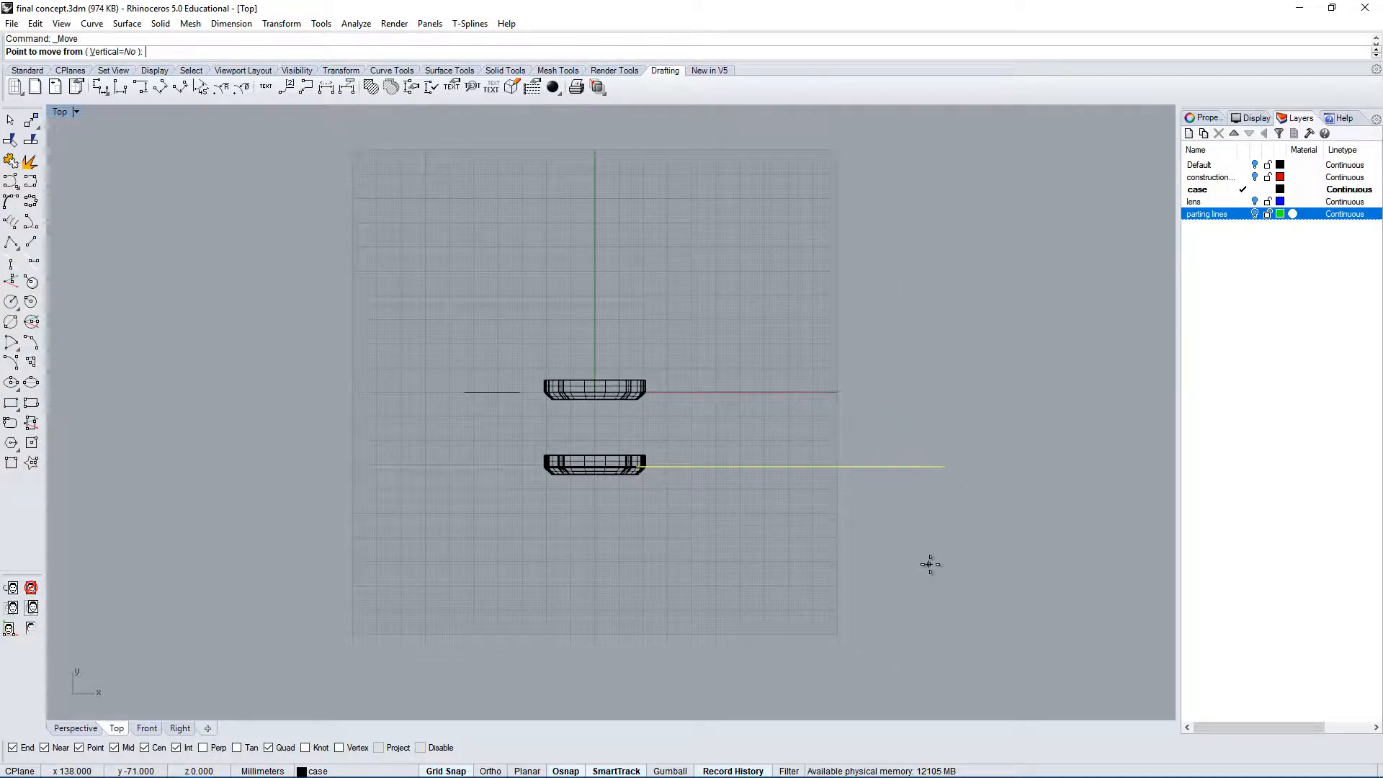
click(929, 564)
click(765, 565)
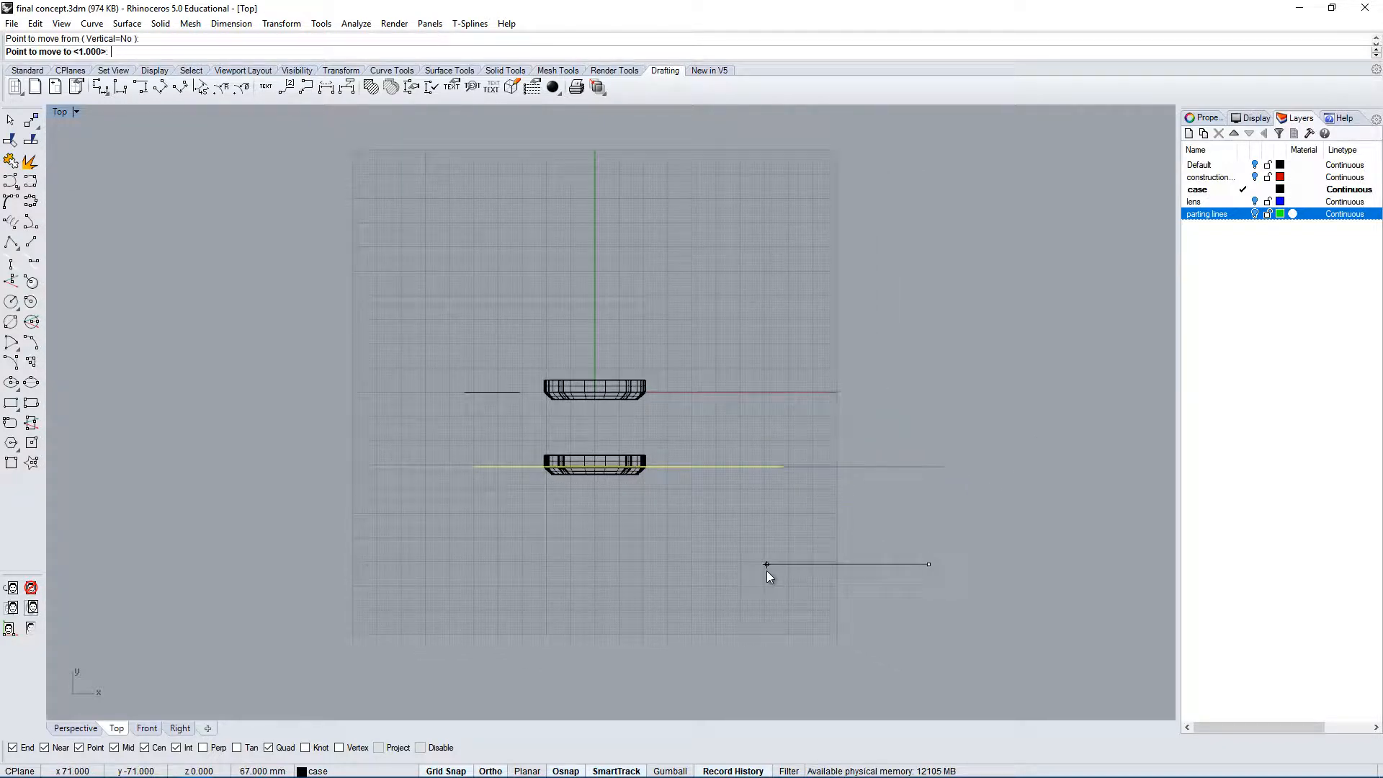
Move the line straight up from the filleted half onto the matching horizontal edge of the unfilleted copy.
right_click(625, 504)
scroll(637, 432, up, 4)
scroll(639, 423, up, 2)
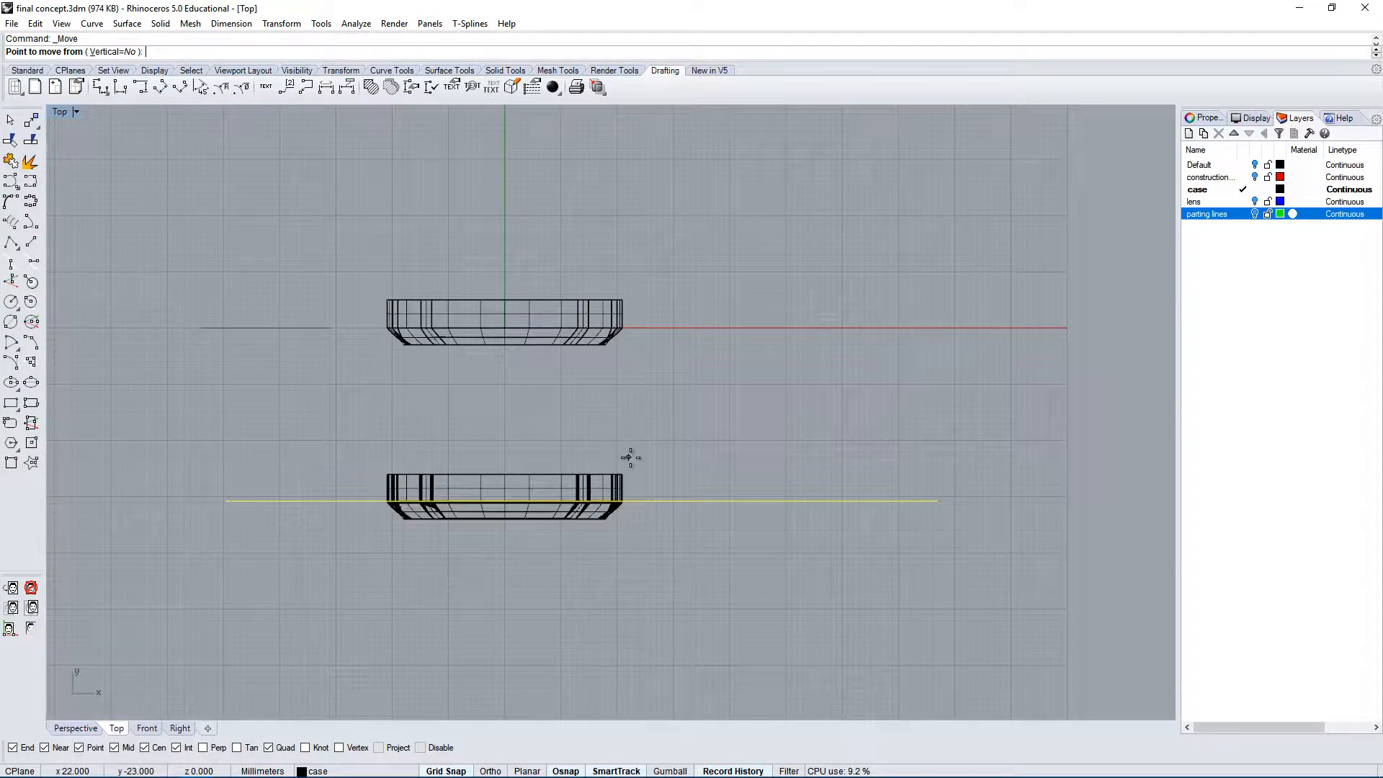
click(684, 475)
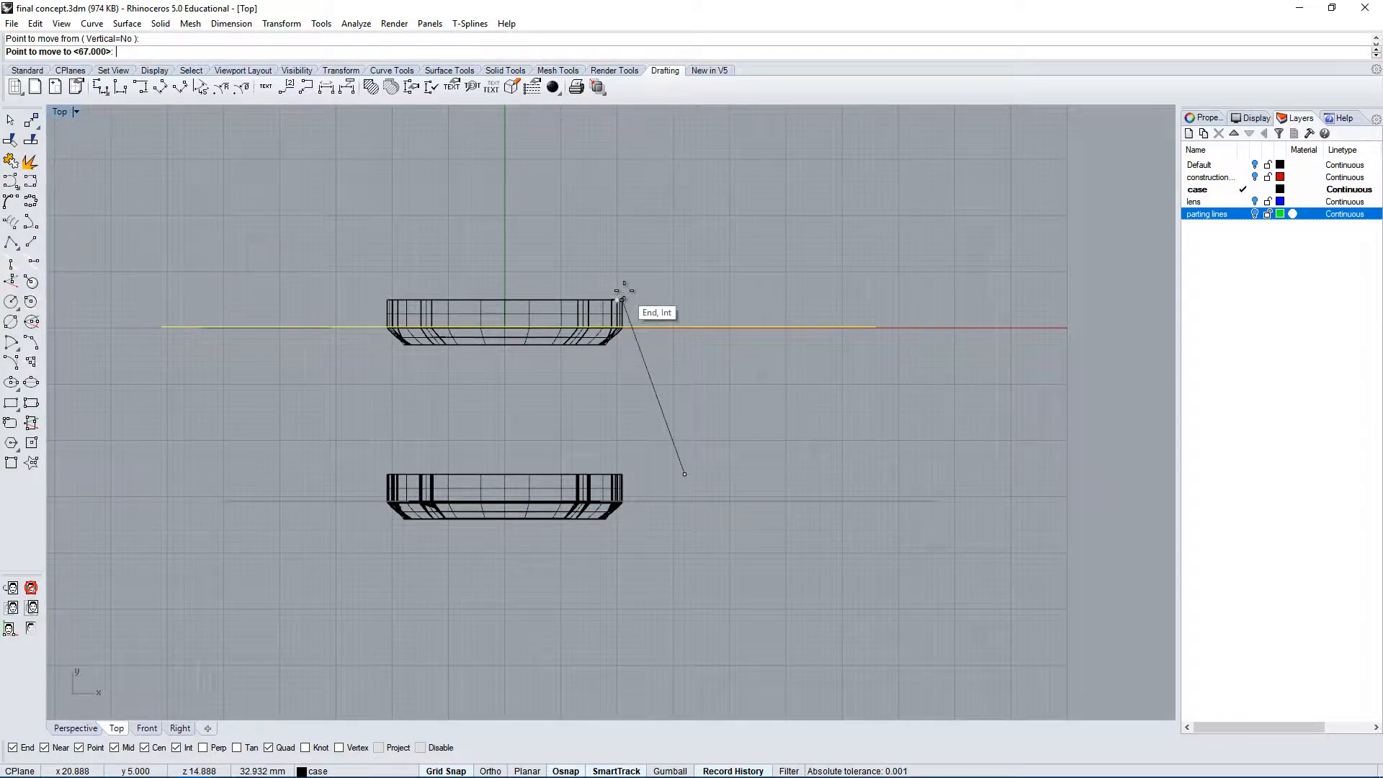
click(696, 295)
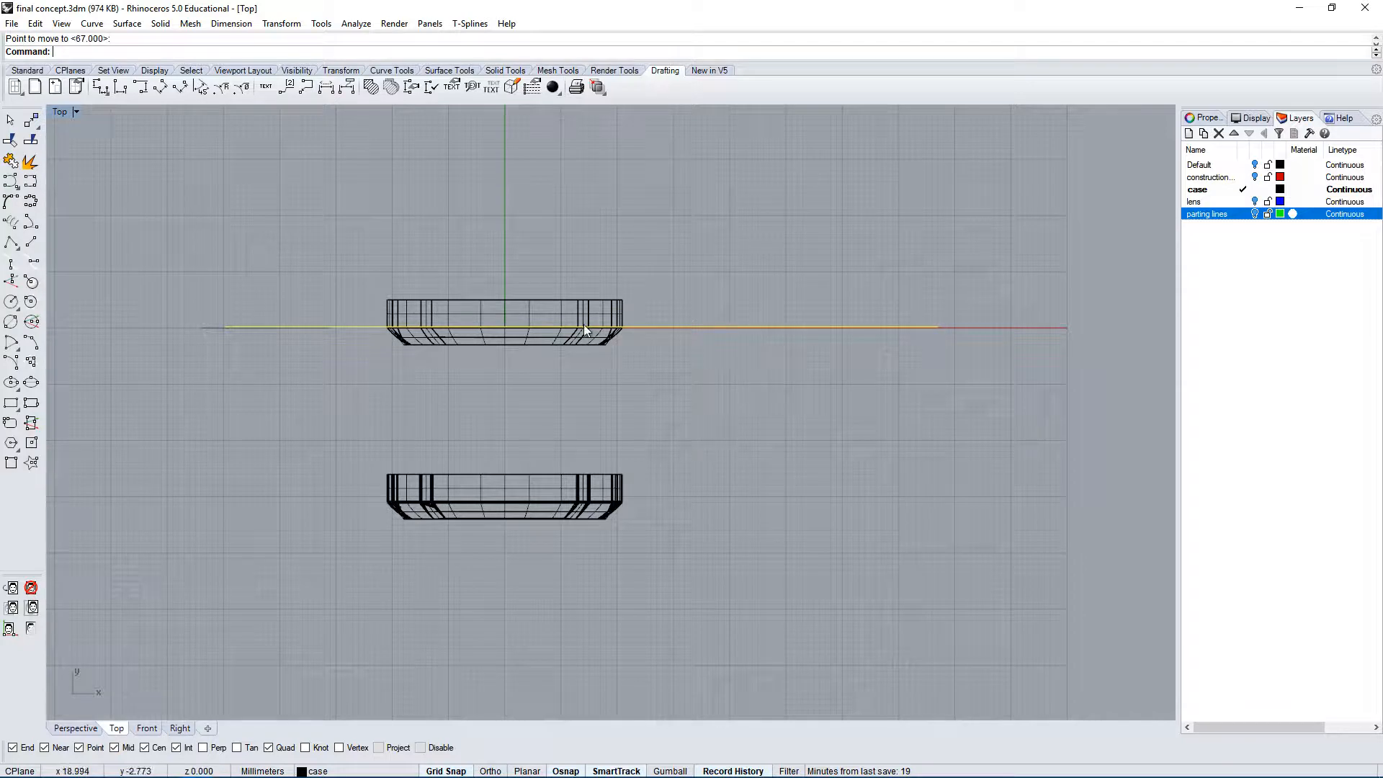
Inspect the line against the unfilleted copy, select the copy, and examine the filleted half's edges and corner in the Top view.
scroll(583, 324, up, 5)
right_drag(721, 415, 677, 392)
scroll(750, 170, down, 6)
scroll(422, 477, up, 2)
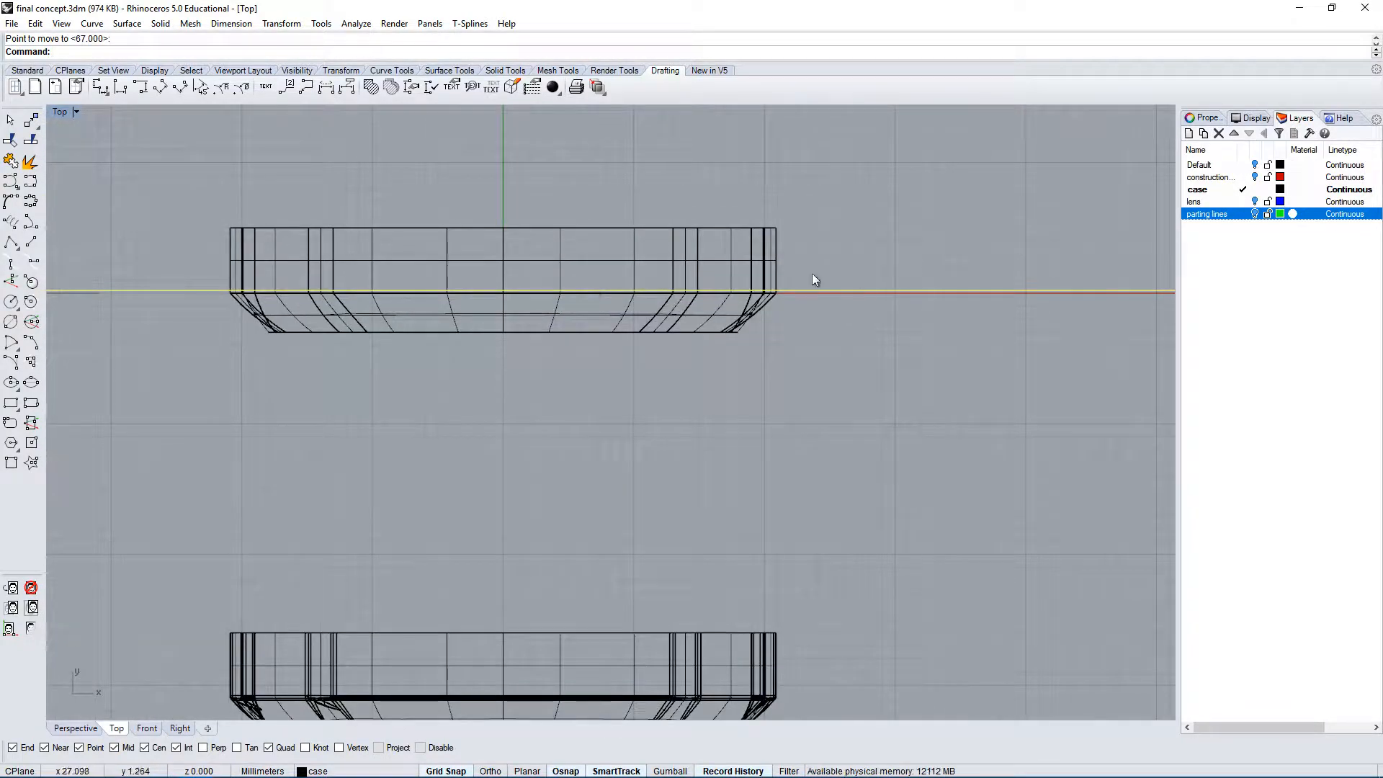
click(243, 294)
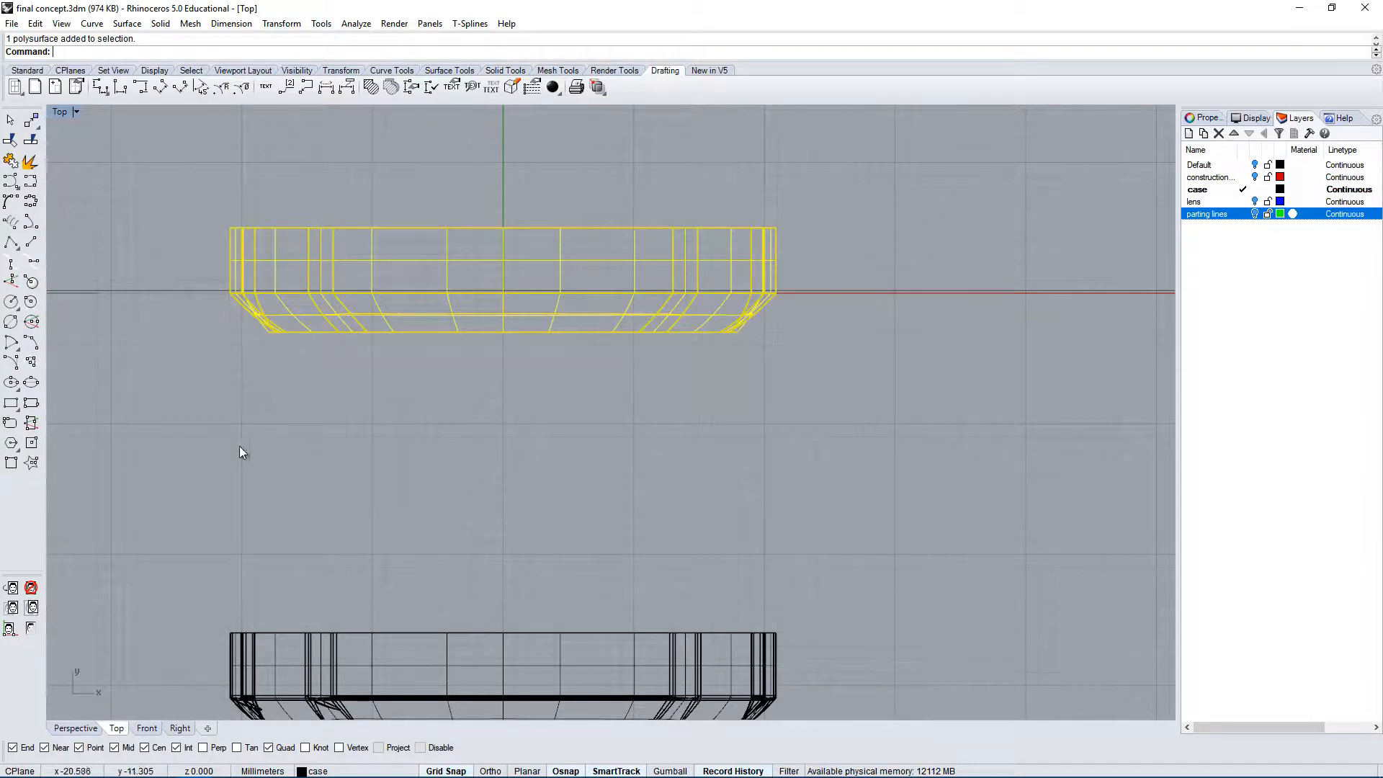
right_drag(270, 381, 302, 393)
right_drag(430, 619, 477, 296)
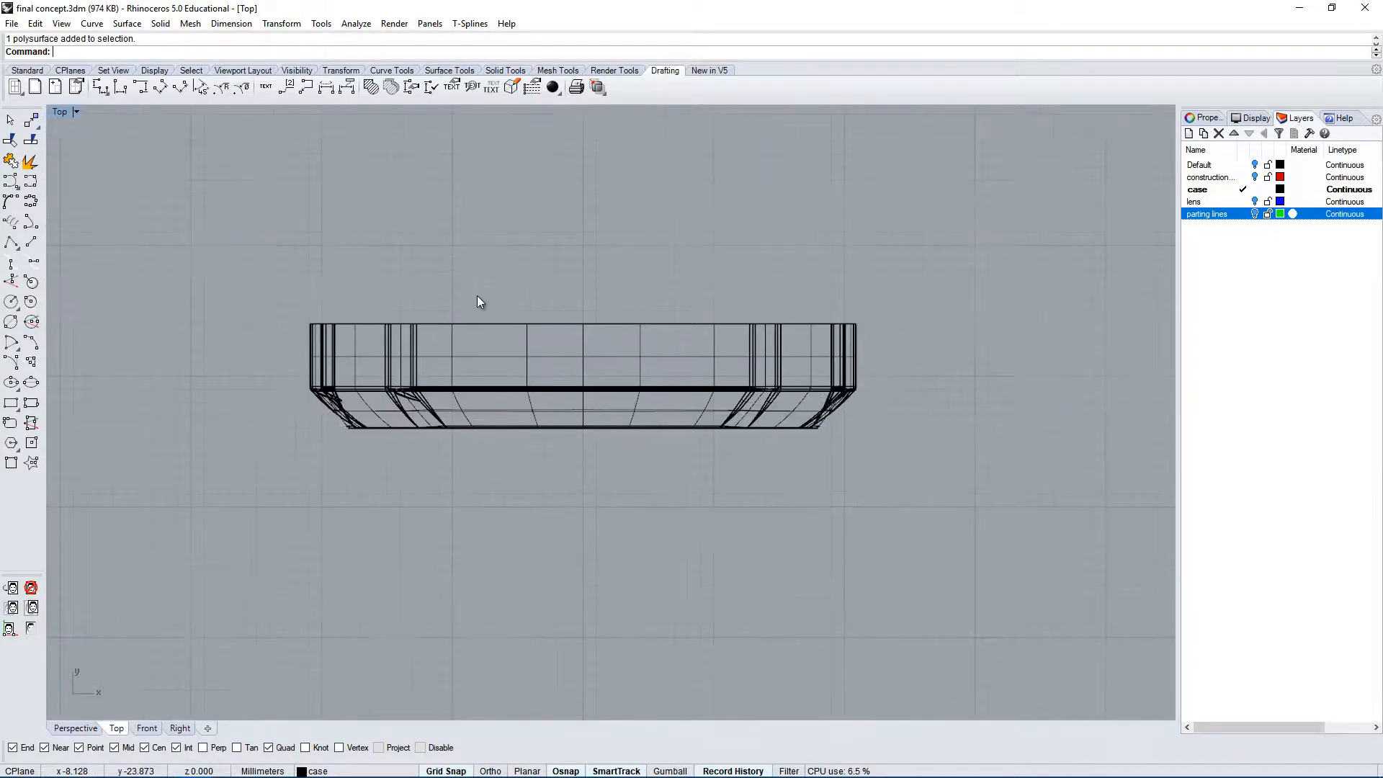
scroll(446, 341, up, 8)
right_drag(170, 366, 216, 335)
scroll(346, 399, up, 4)
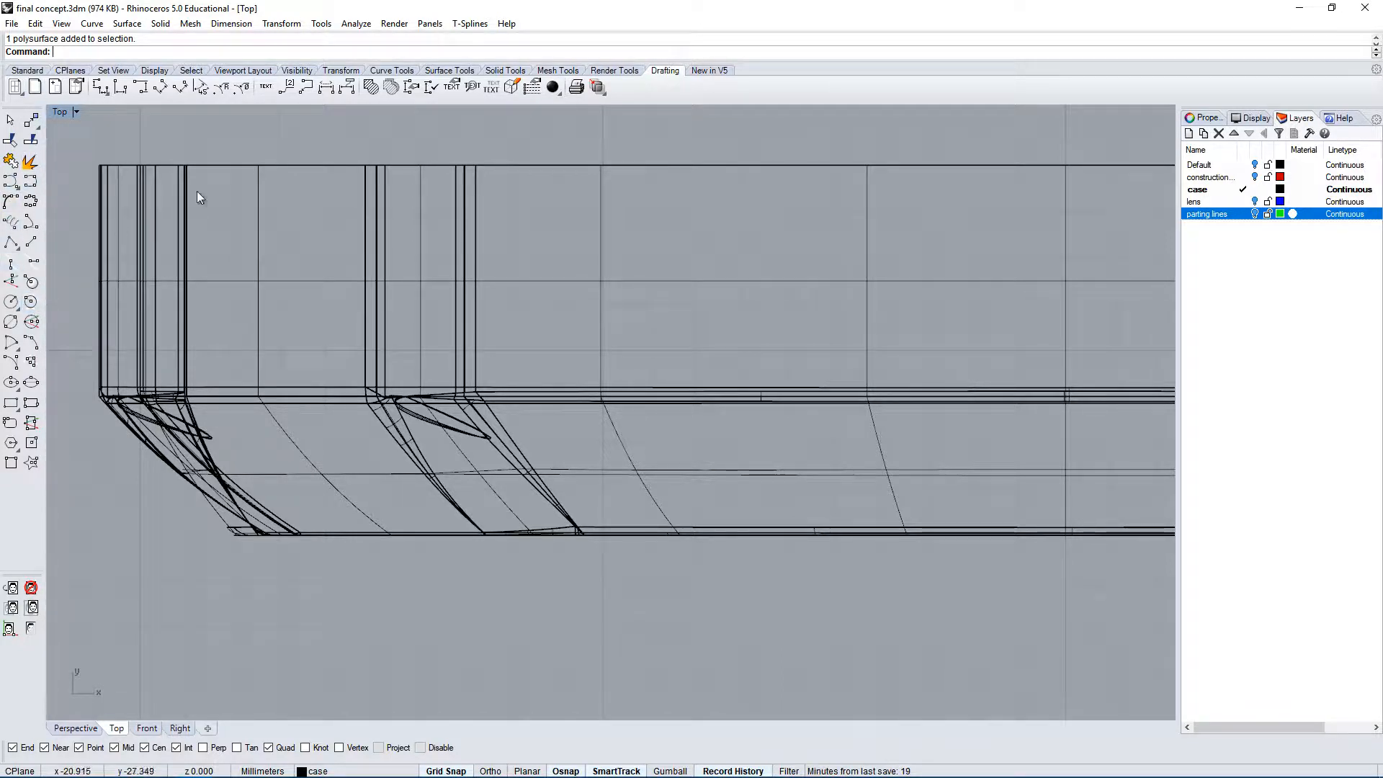
scroll(263, 395, down, 4)
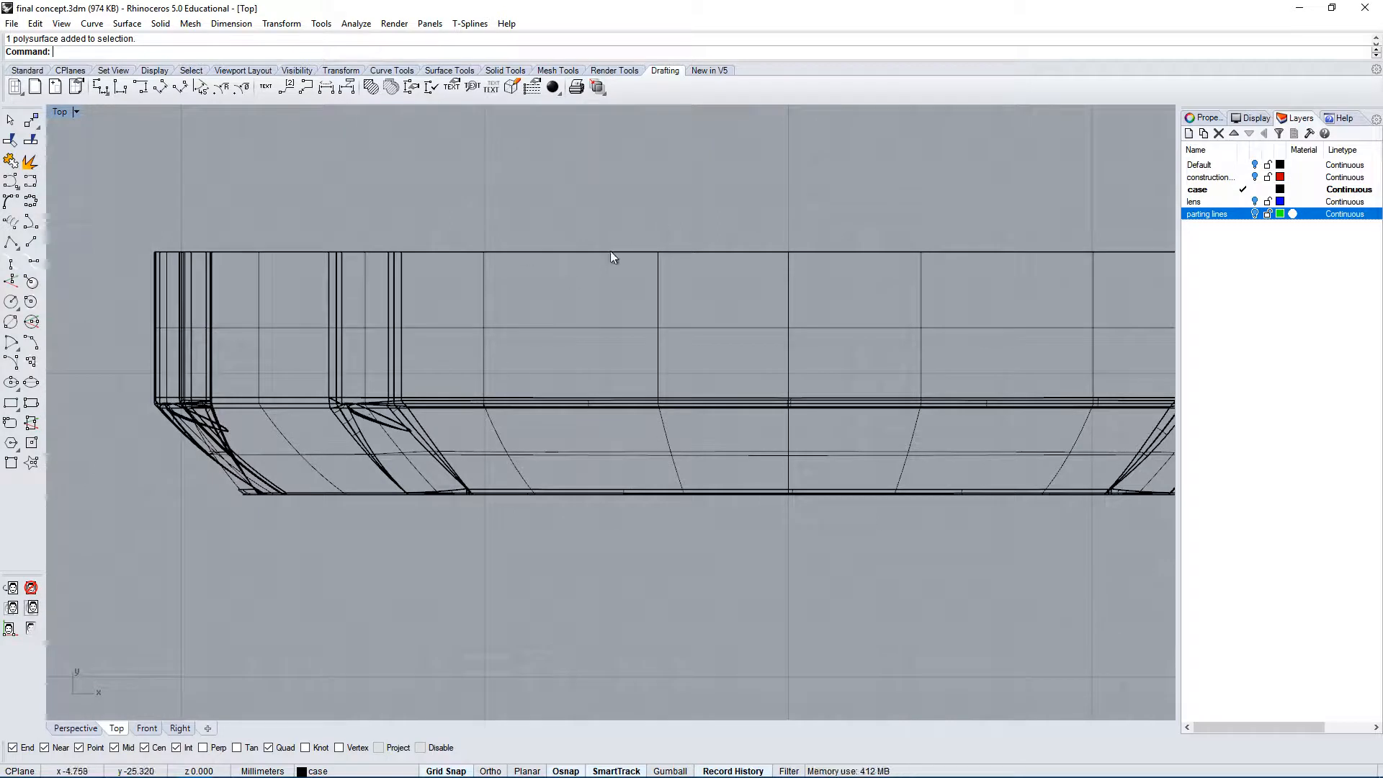
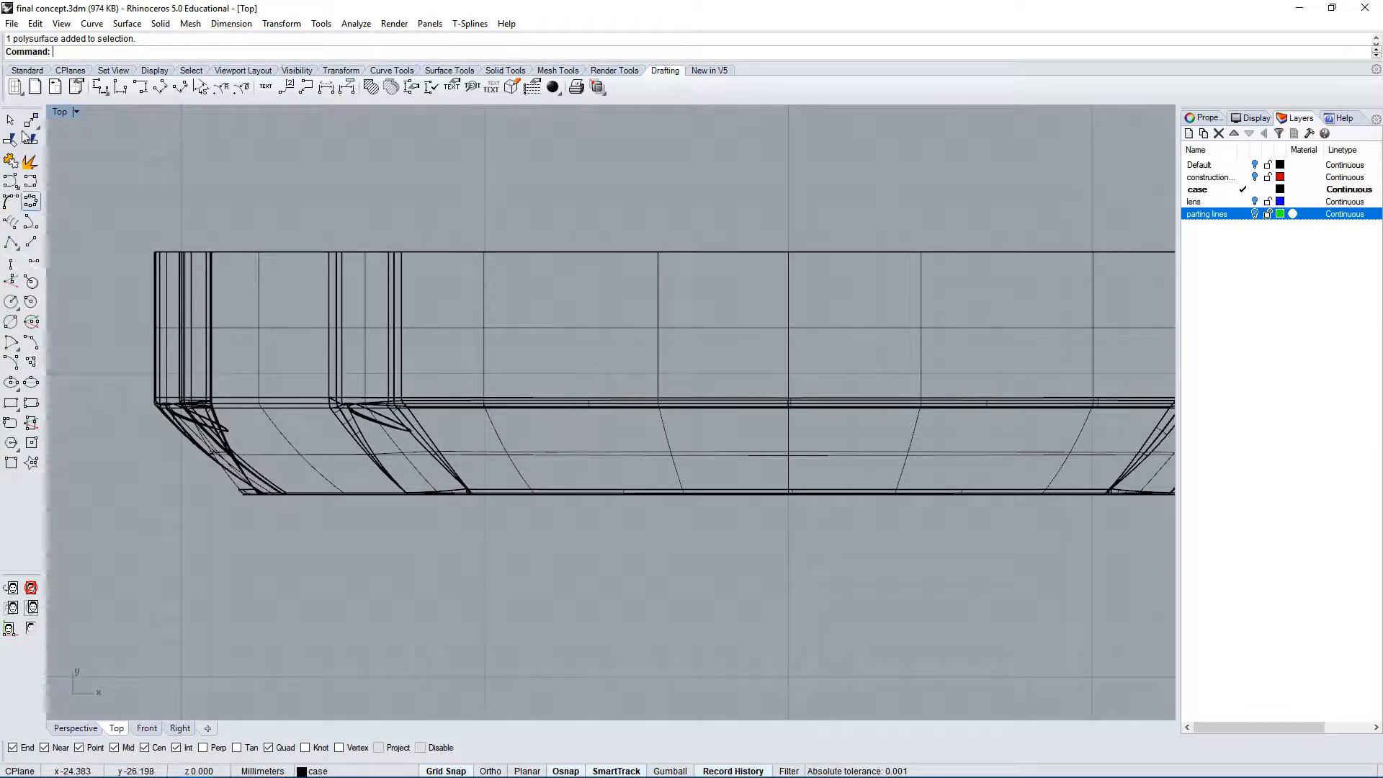
Draw a second horizontal polyline about 97 mm long from the filleted half's fillet edge to beyond its far side.
click(27, 69)
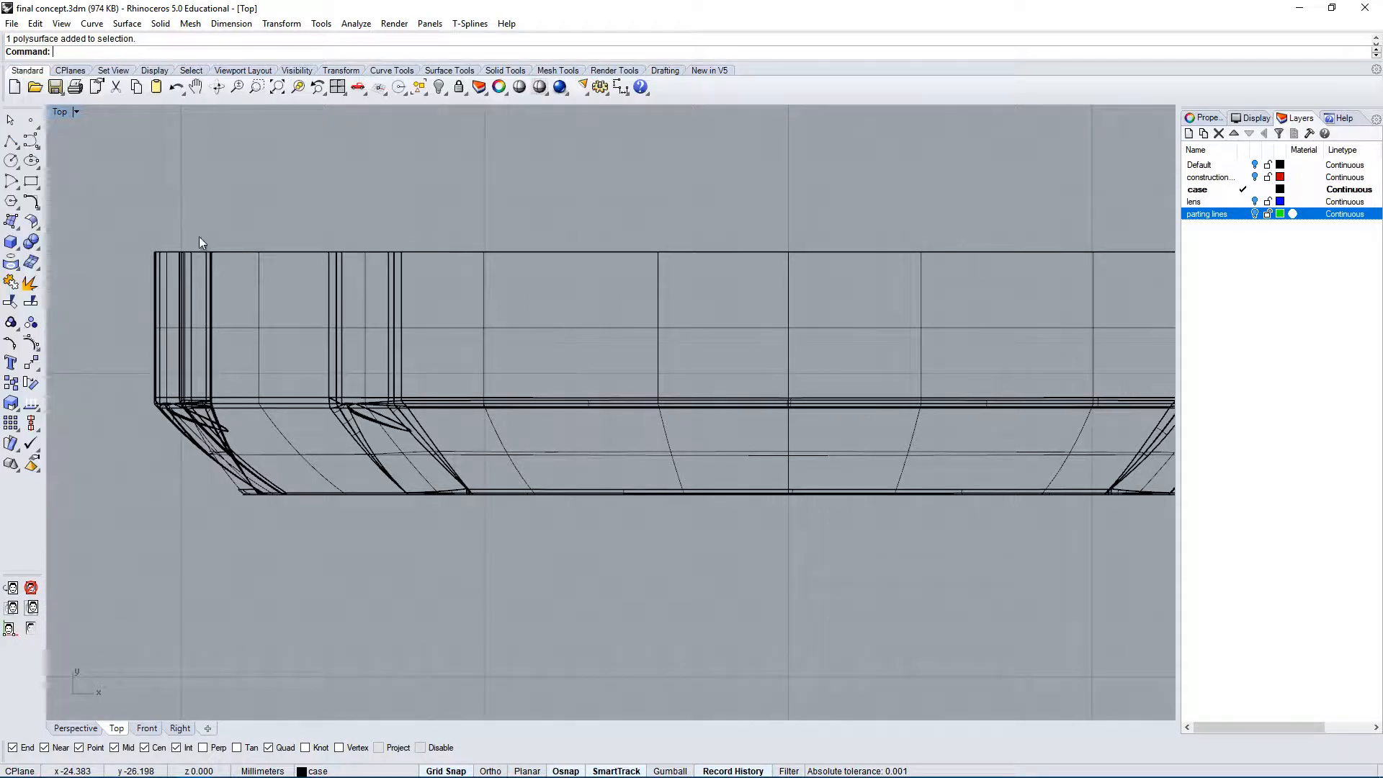
click(11, 142)
scroll(266, 494, up, 4)
click(294, 279)
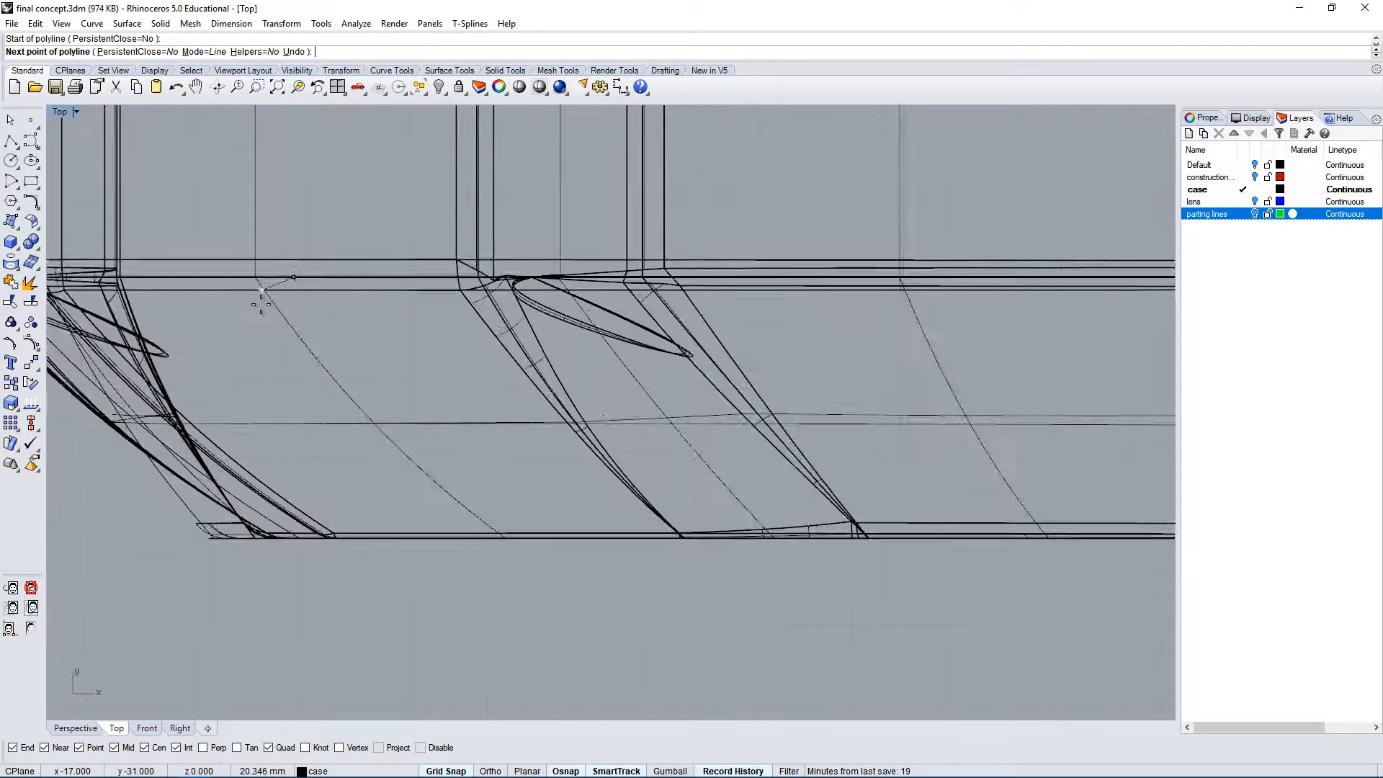
scroll(261, 305, down, 6)
click(557, 336)
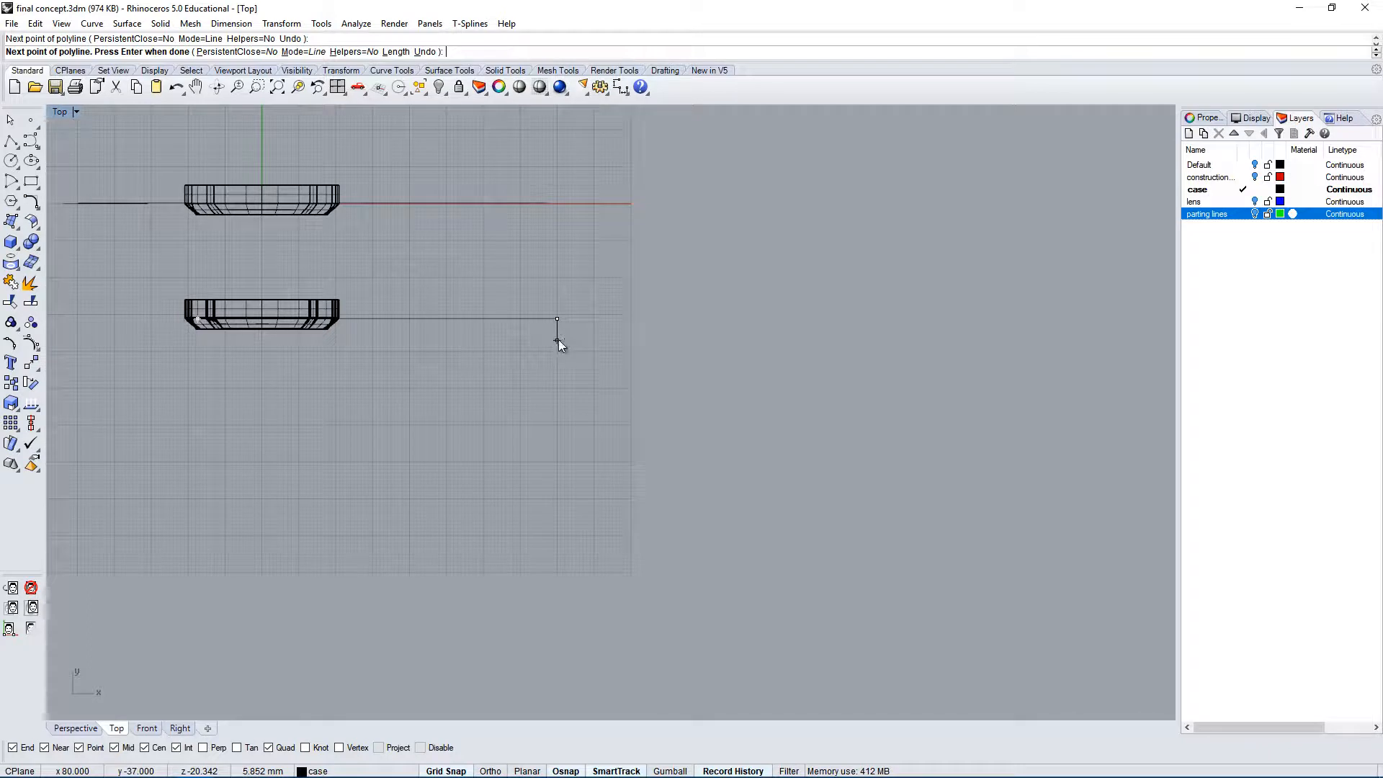
right_click(558, 341)
Move the second line 31 mm horizontally so it crosses the filleted half and extends past both sides.
click(481, 318)
right_drag(268, 285, 370, 304)
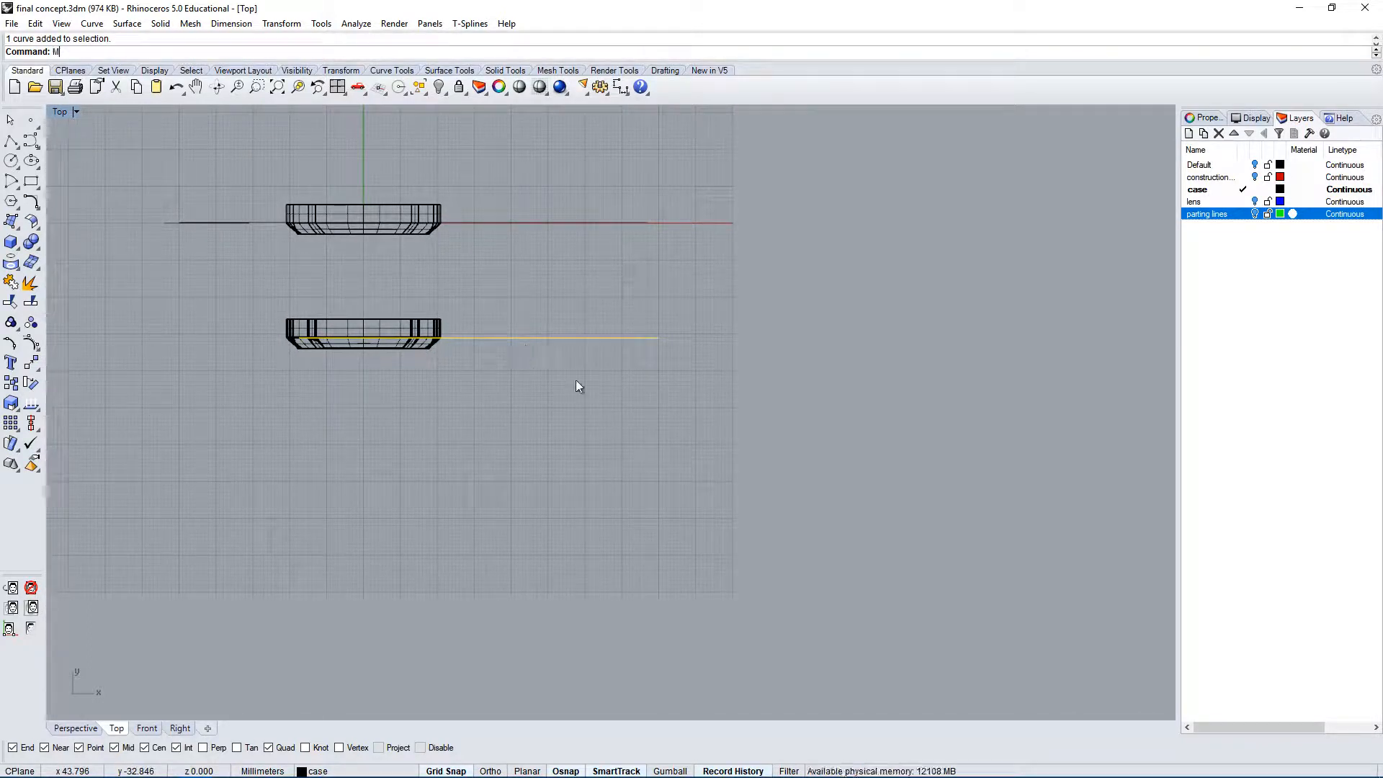
text(move)
key(Return)
click(680, 430)
click(590, 429)
Select the second line and examine up close where it meets the filleted half's outer corner.
scroll(404, 266, up, 4)
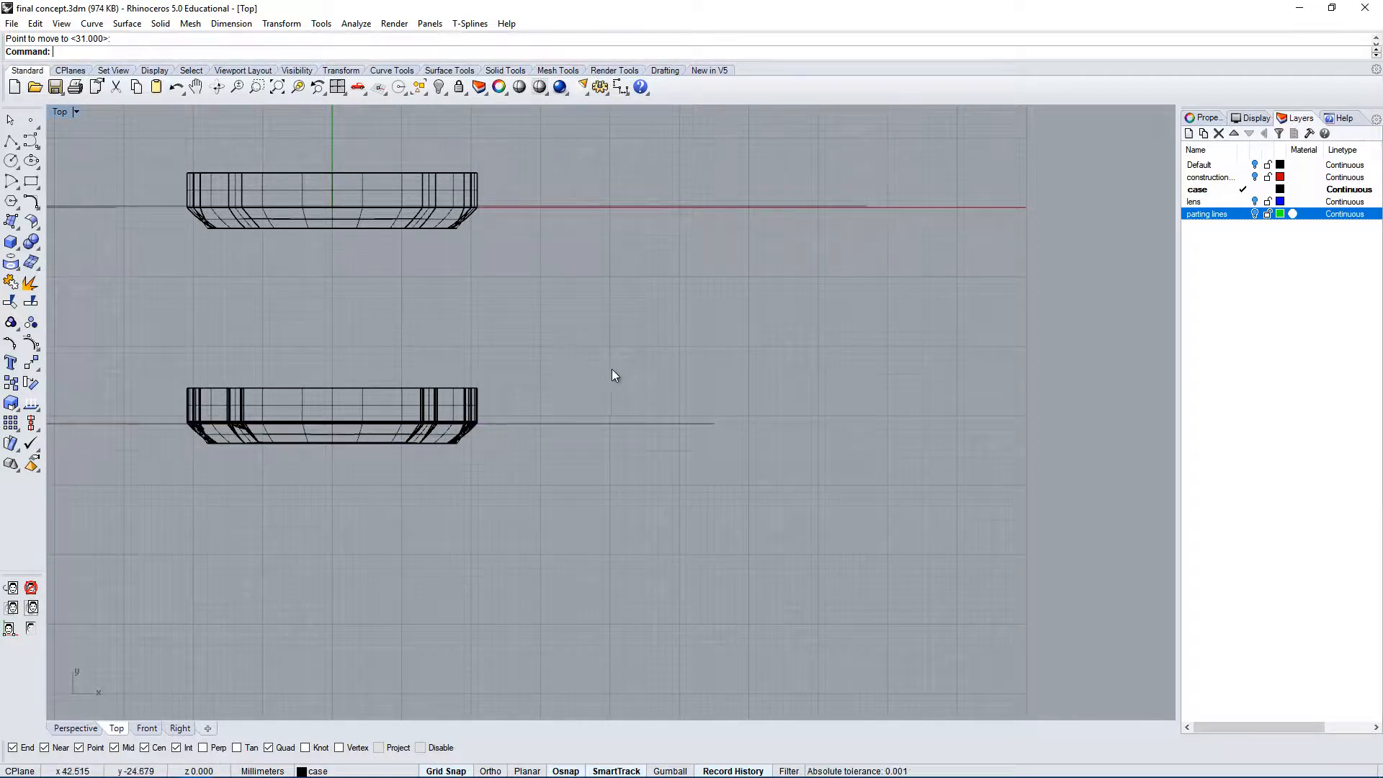
right_drag(612, 369, 669, 357)
click(281, 428)
scroll(268, 416, up, 4)
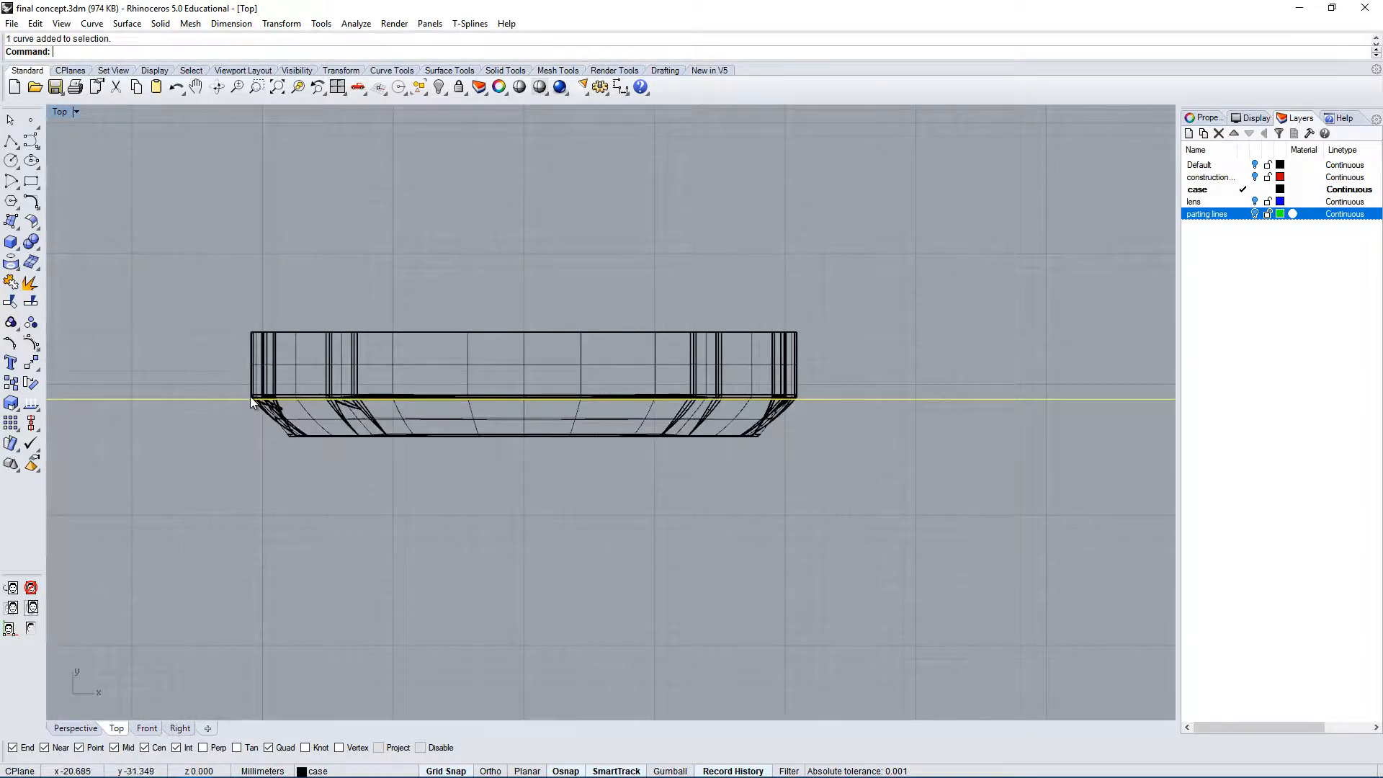
scroll(258, 407, up, 5)
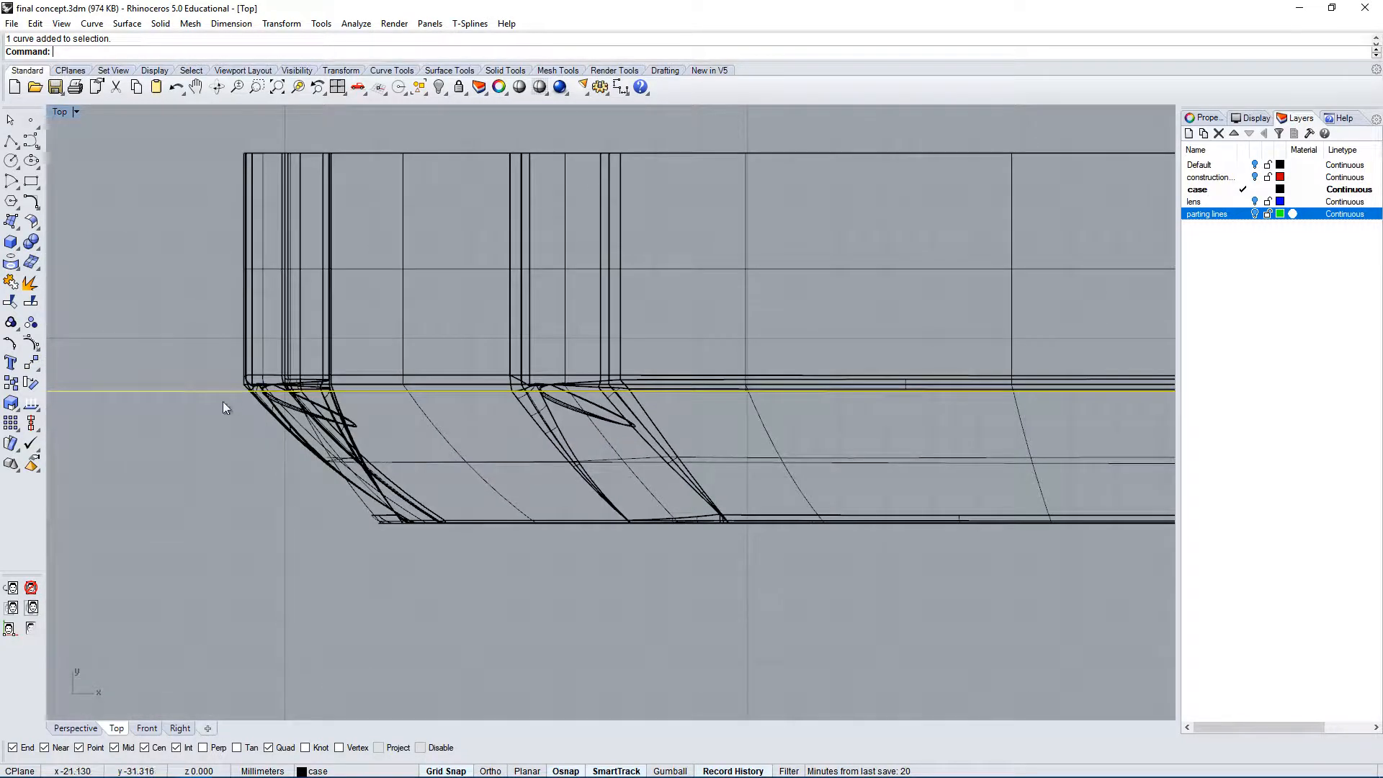
scroll(375, 389, down, 6)
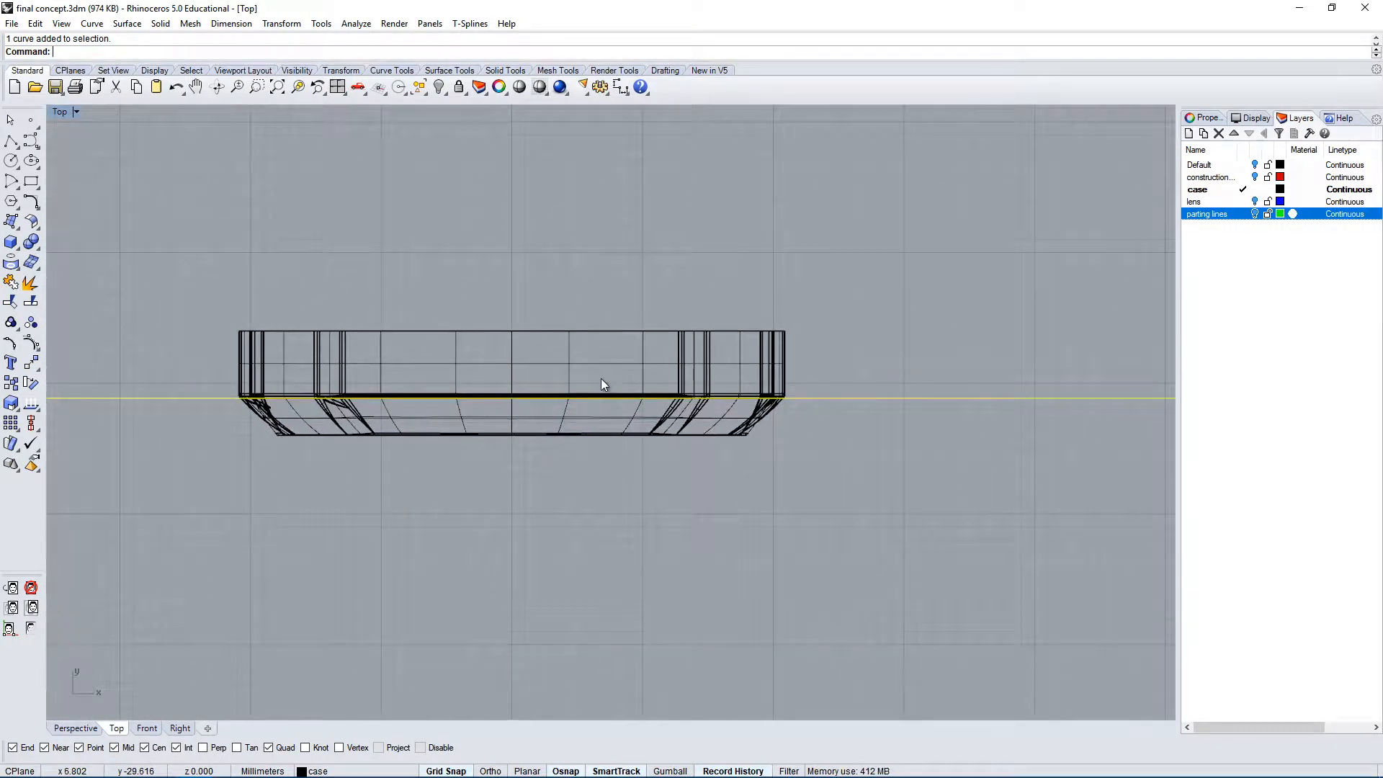
Start the Move command on the selected line and turn off SmartTrack and Grid Snap for free point picking.
text(M)
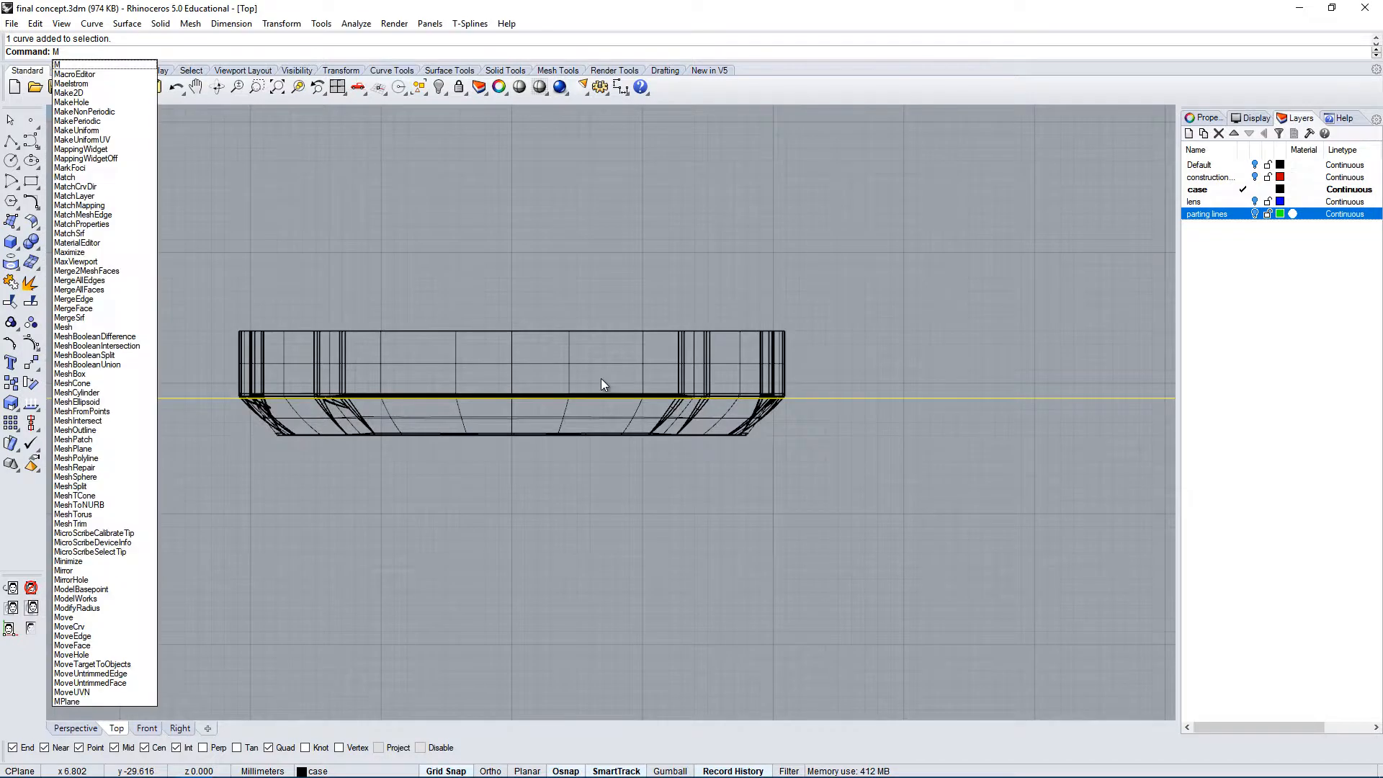
text(ove)
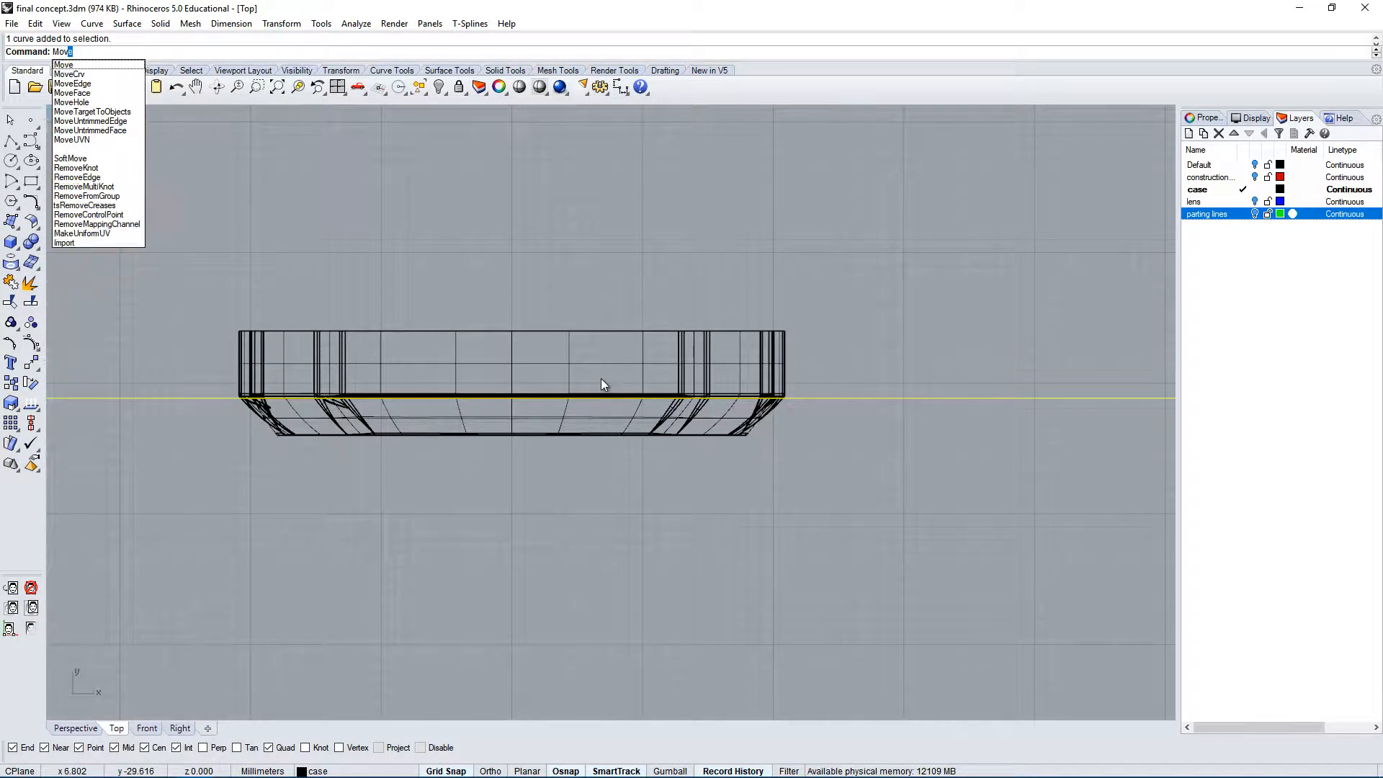
key(Return)
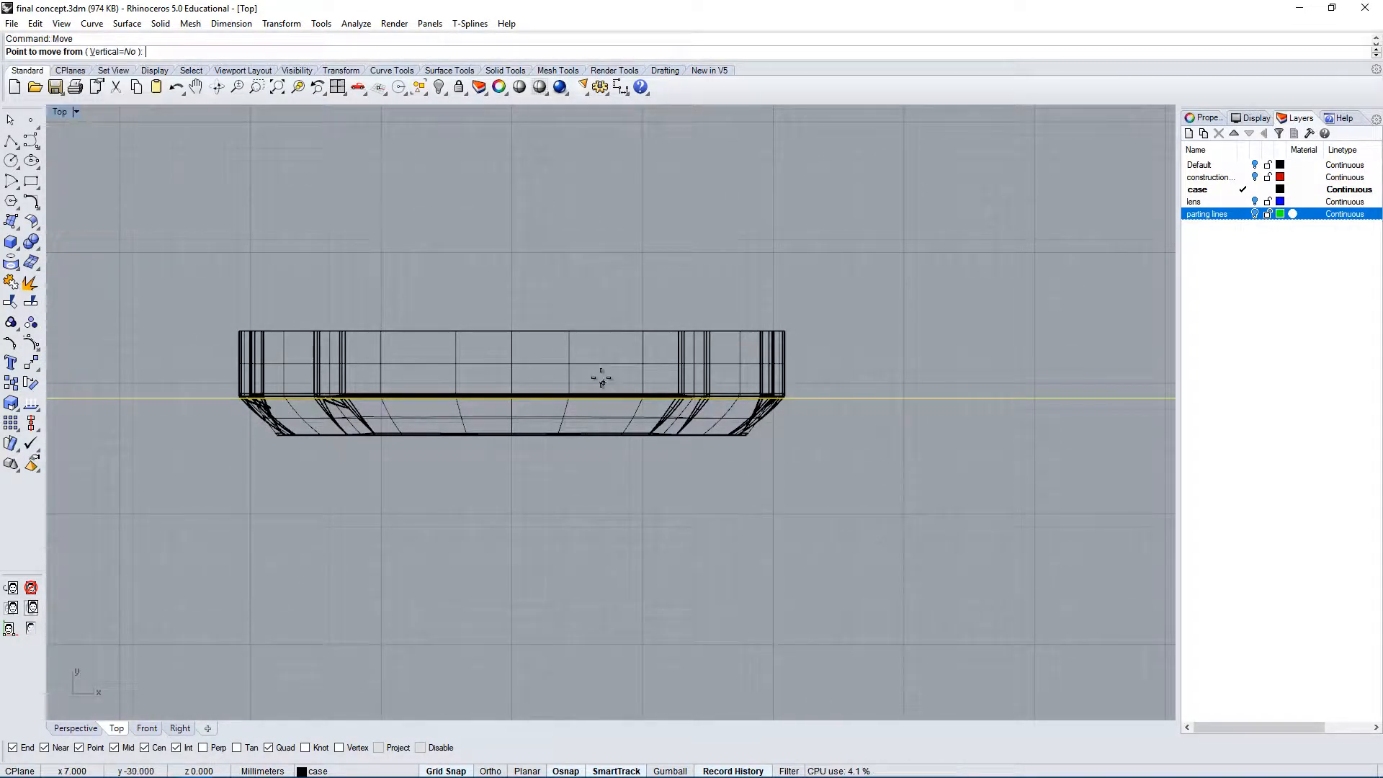
scroll(704, 185, up, 4)
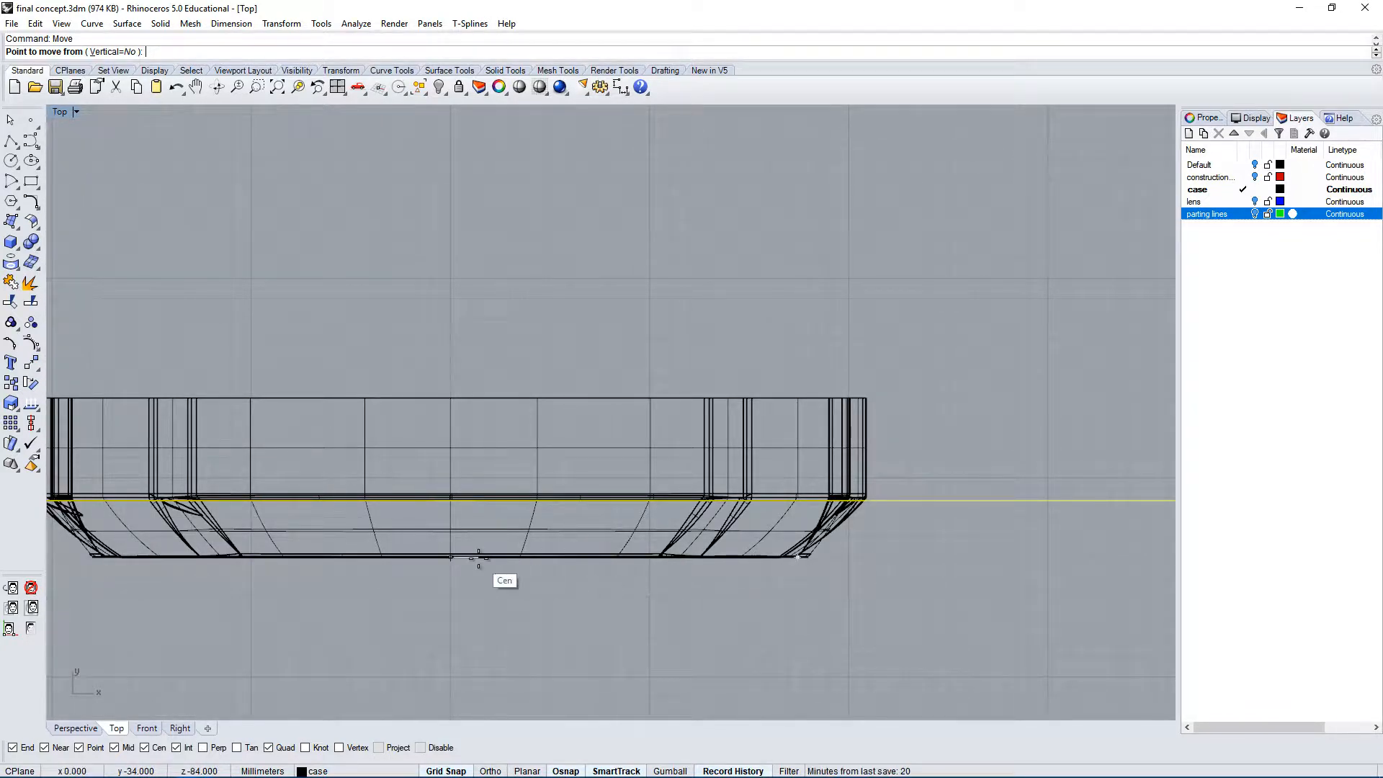
scroll(461, 569, up, 3)
scroll(363, 546, down, 2)
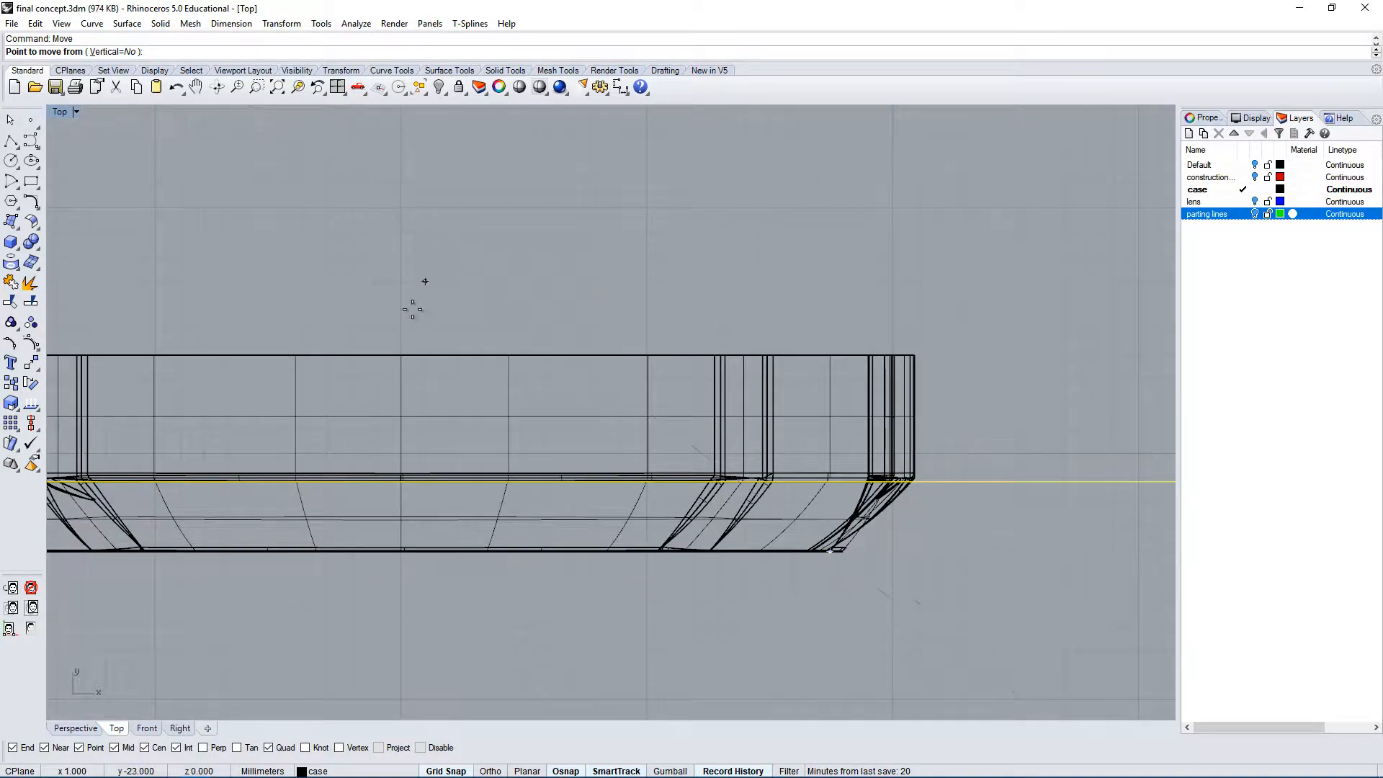
scroll(401, 354, down, 2)
click(401, 354)
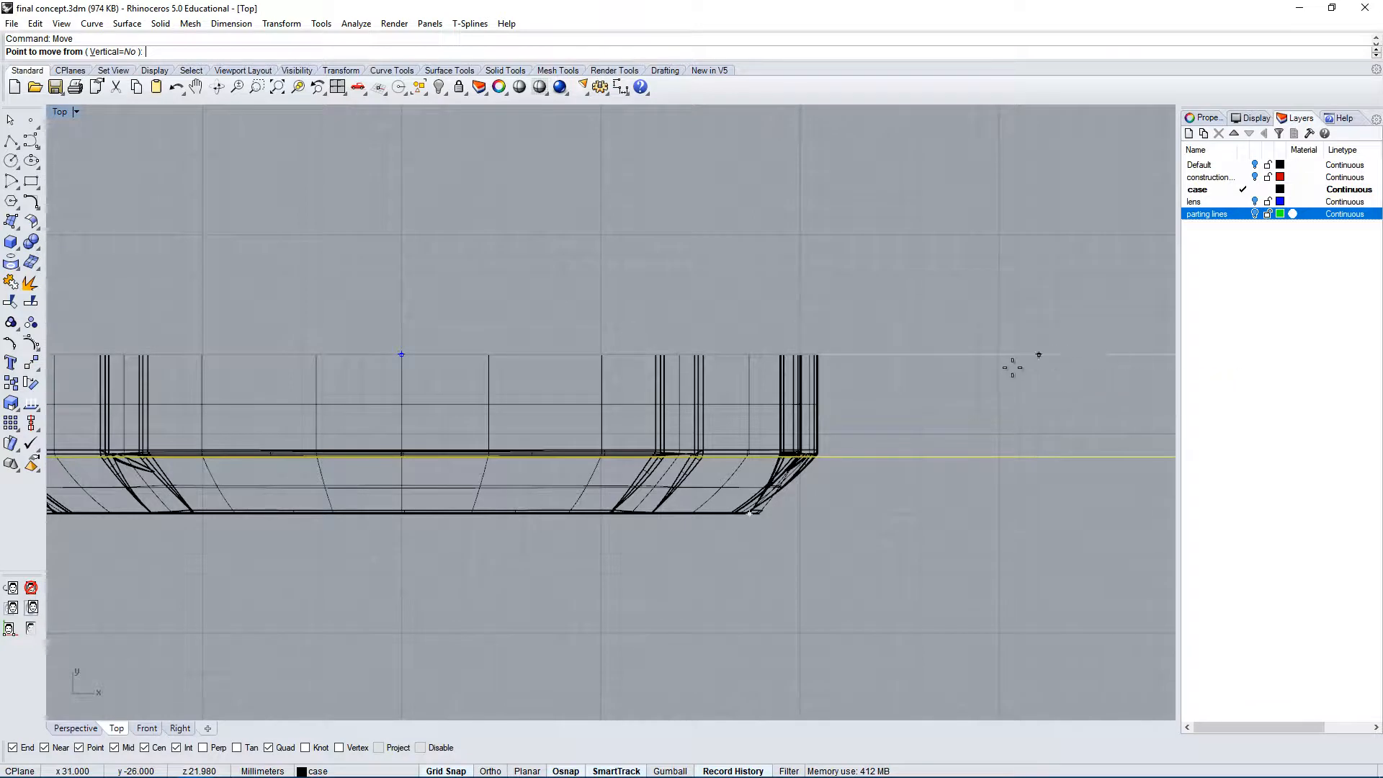
click(621, 769)
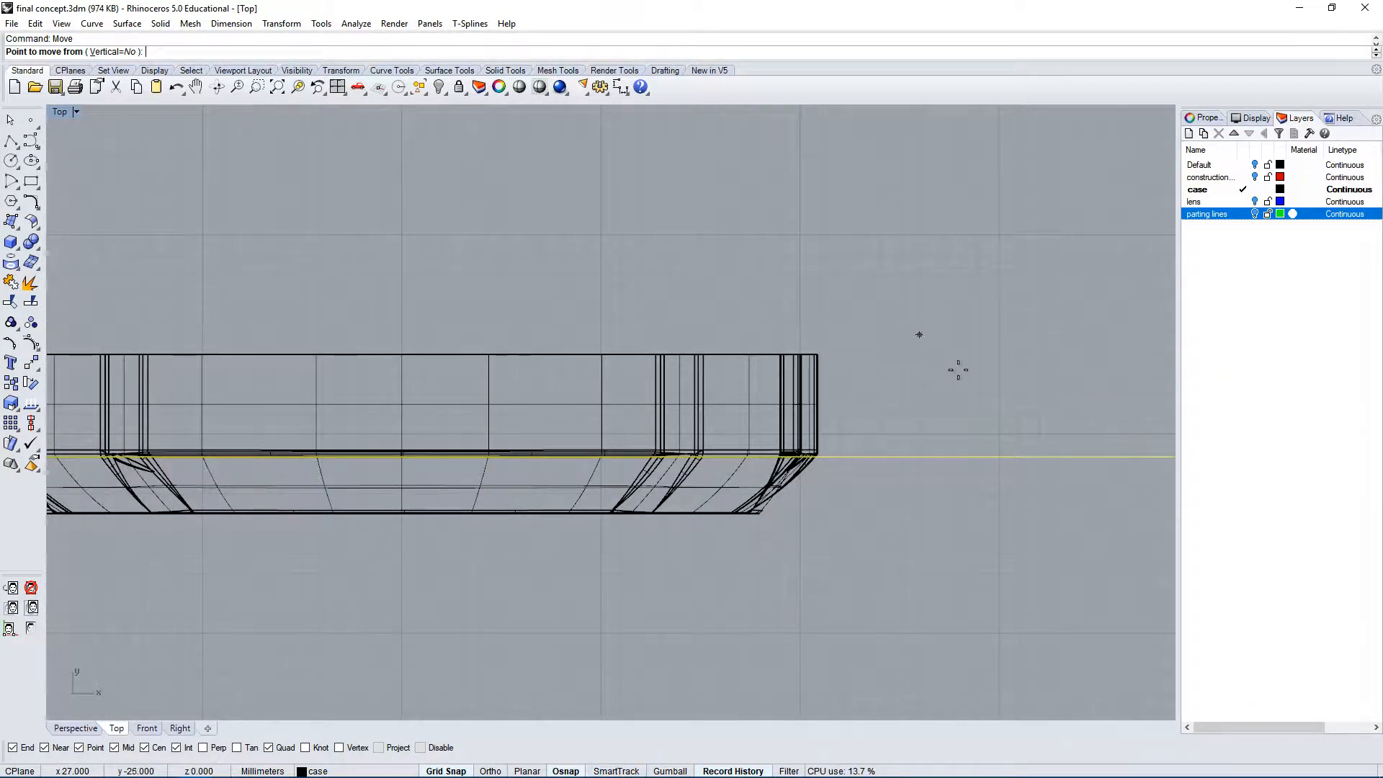
click(618, 771)
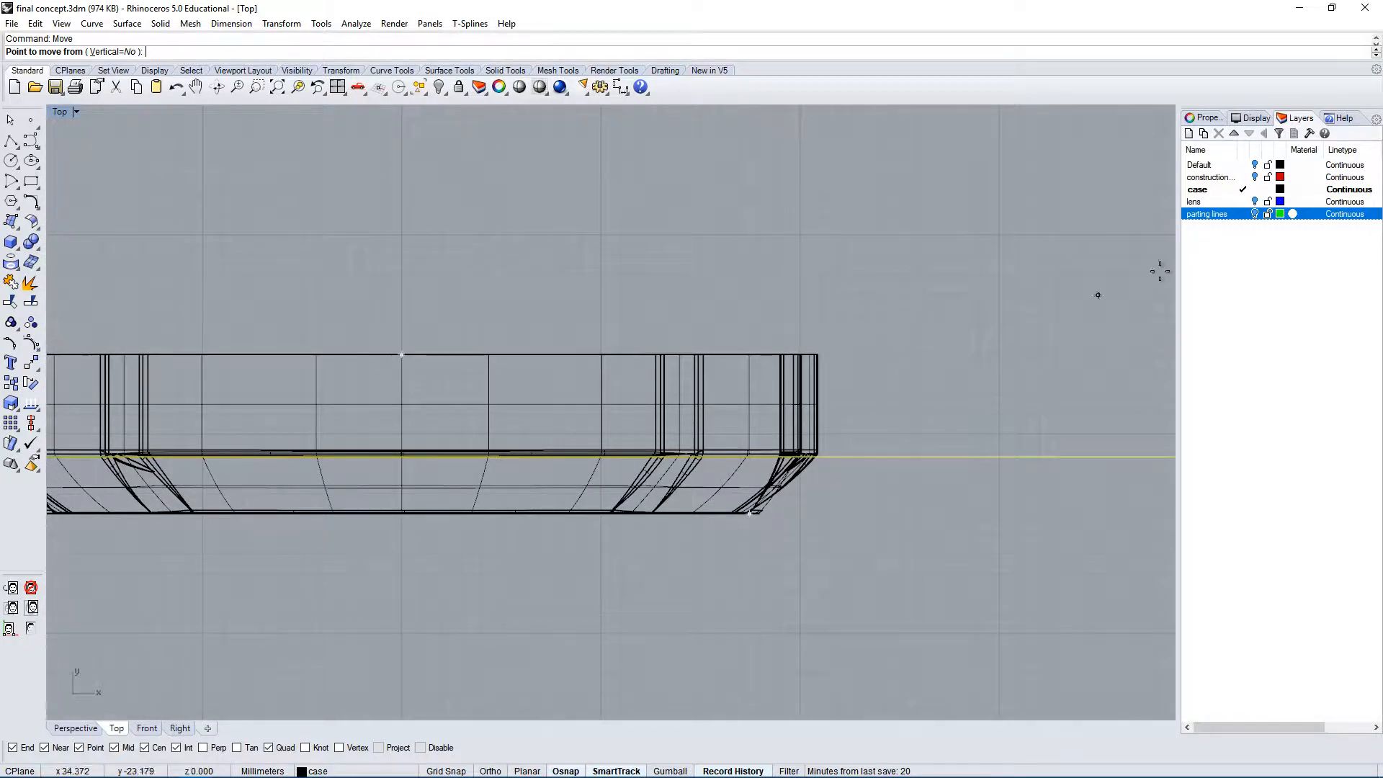
Move the selected reference line 31 mm straight up in the Top view, from the filleted half to the unfilleted half, with Ortho on.
click(1114, 352)
scroll(1114, 351, down, 8)
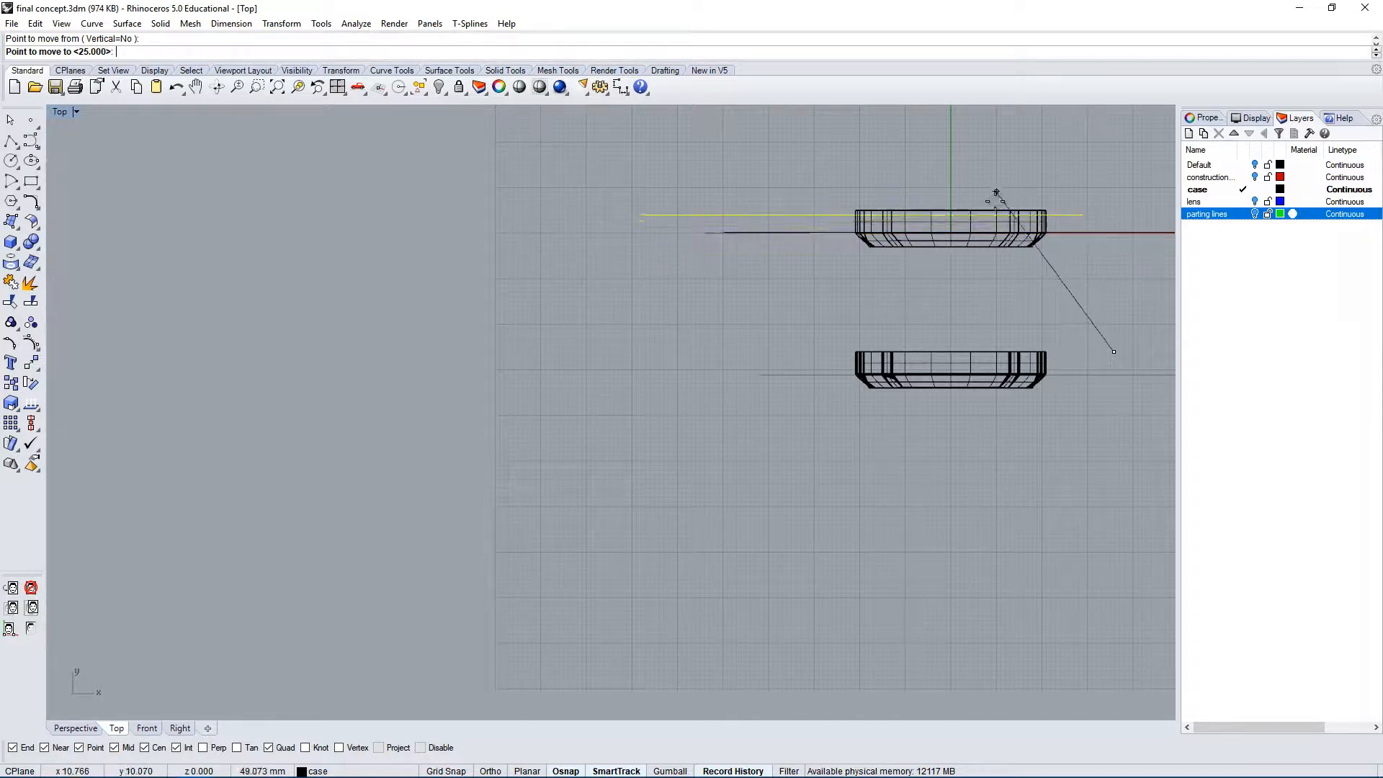
scroll(1010, 205, up, 4)
scroll(1020, 203, up, 3)
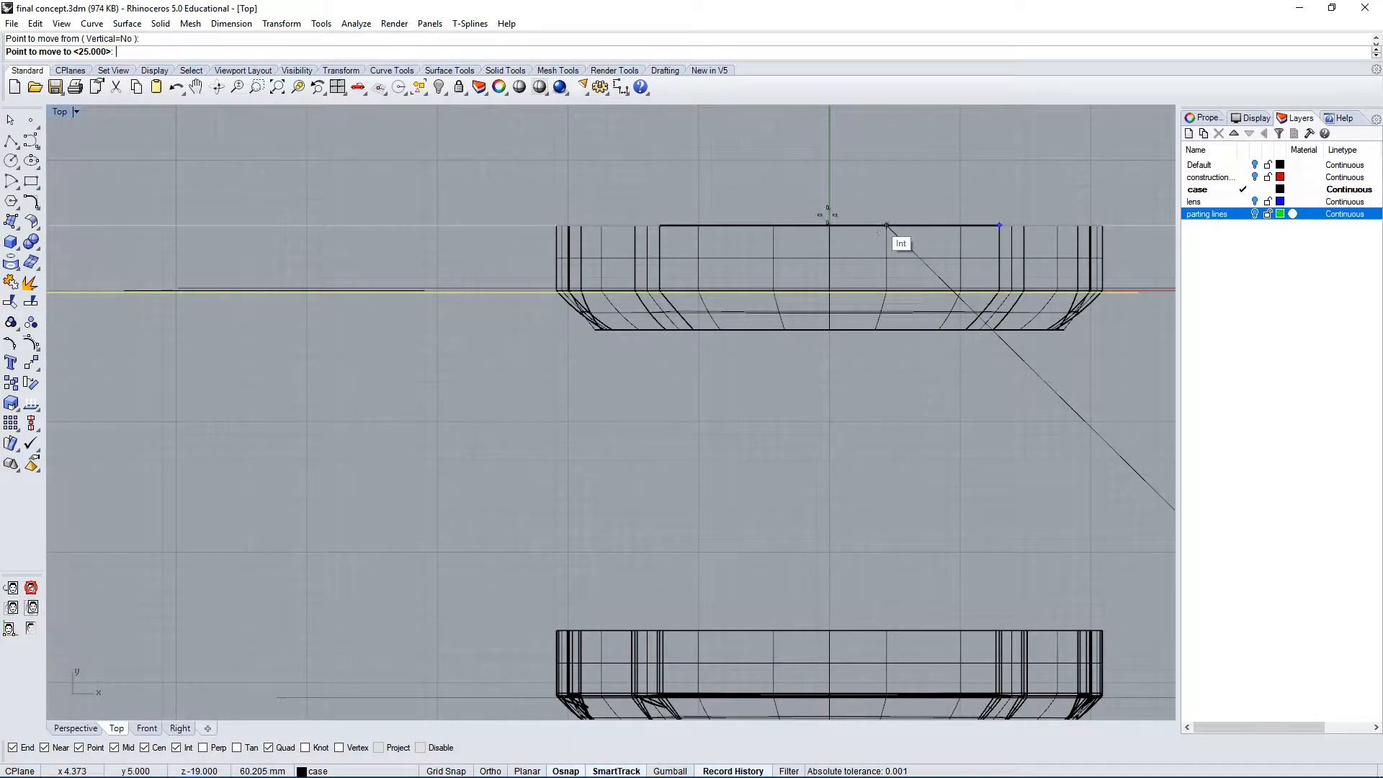
scroll(624, 230, down, 3)
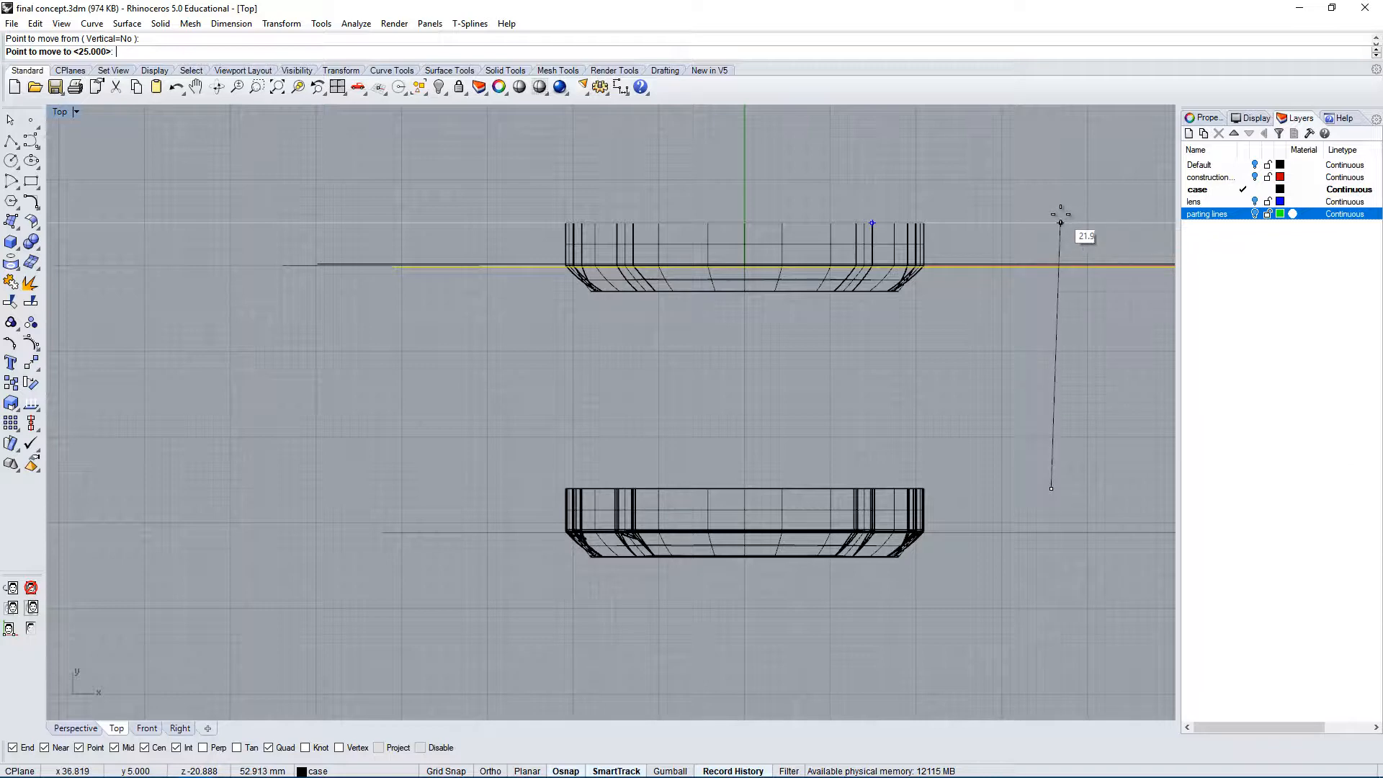
key(F8)
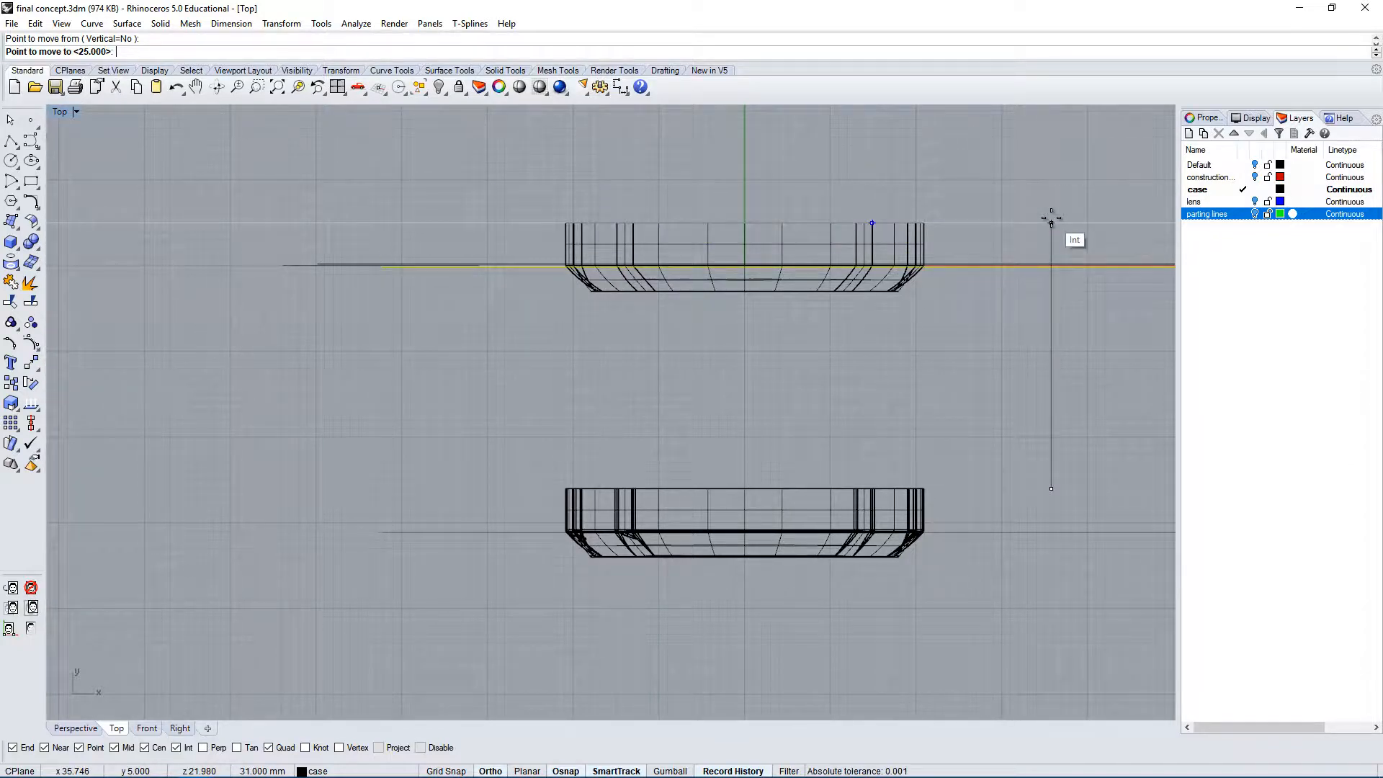
click(1051, 221)
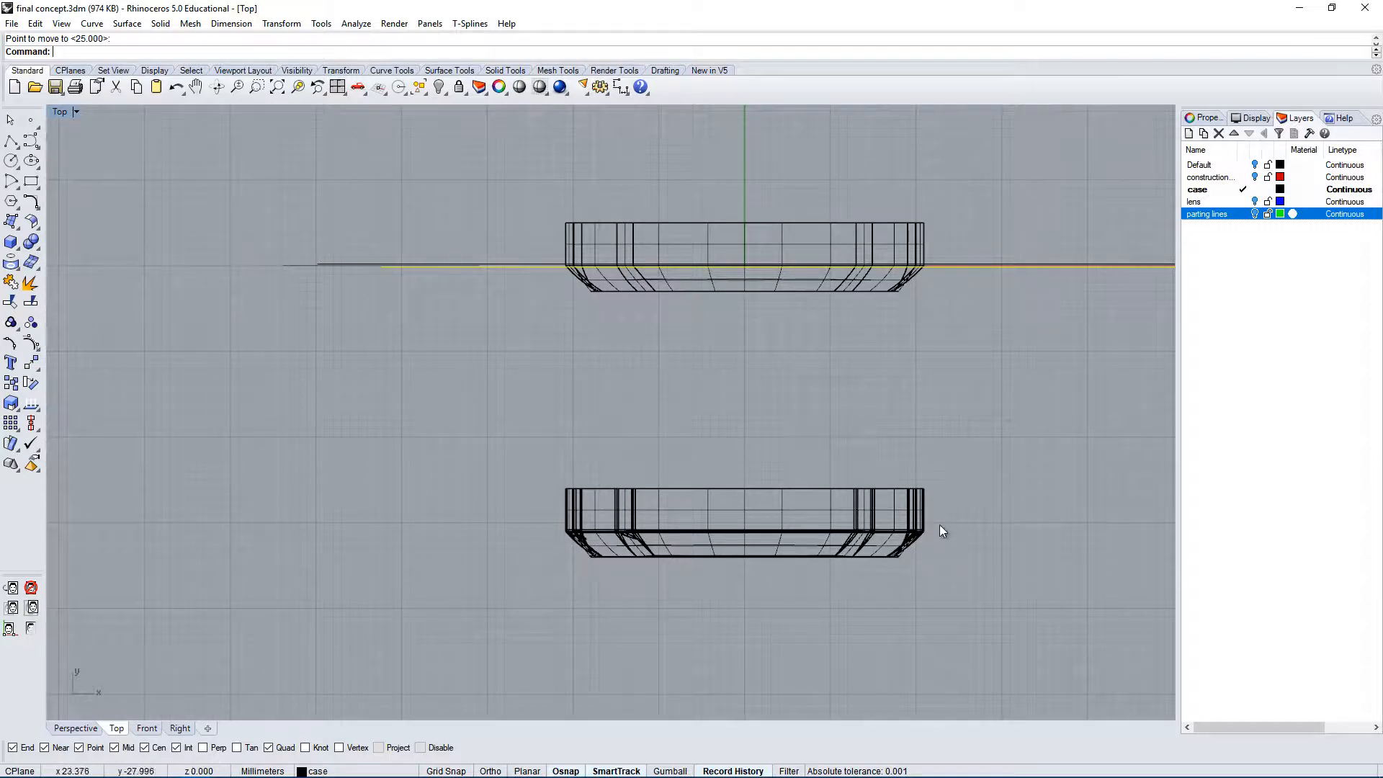
Select the two reference lines crossing the unfilleted half and compare their position with the filleted half's corner edges.
right_drag(912, 432, 771, 487)
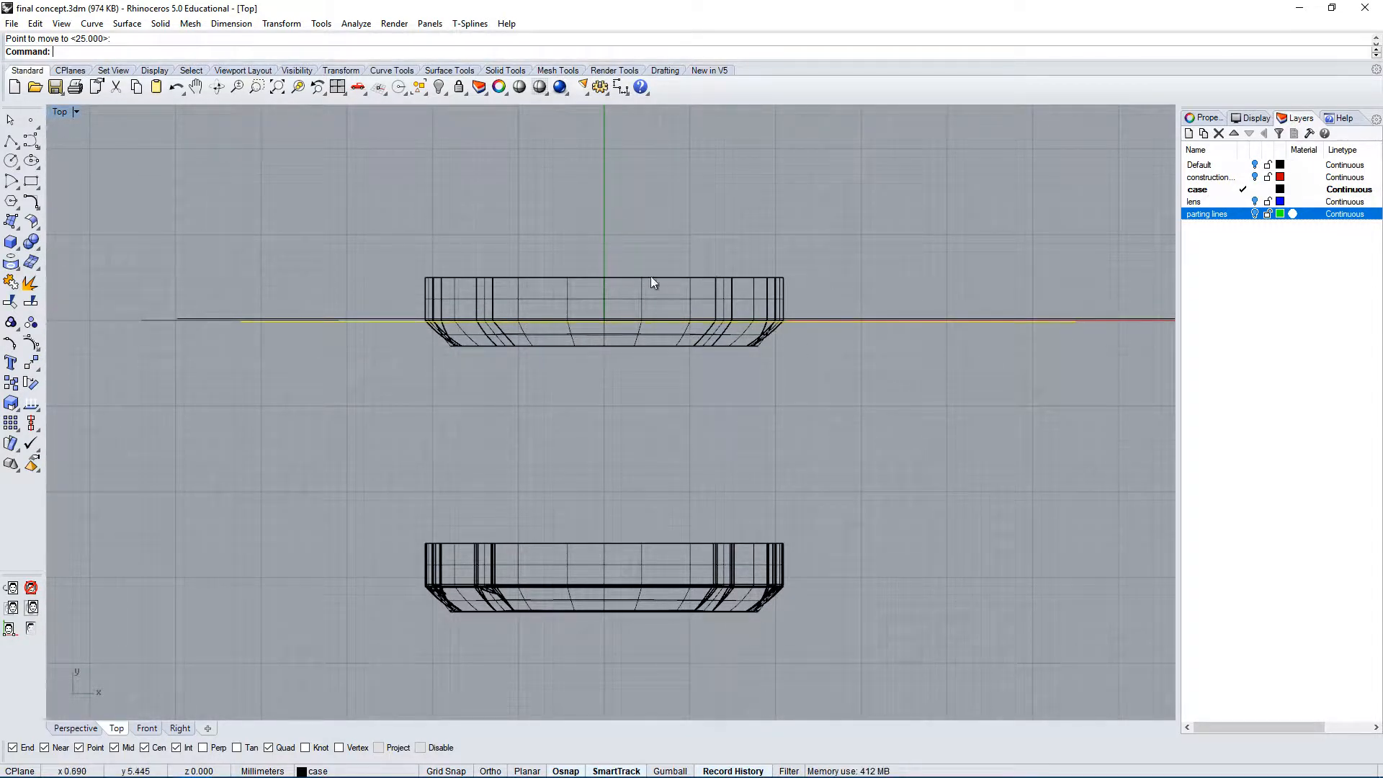
click(862, 408)
scroll(806, 315, up, 10)
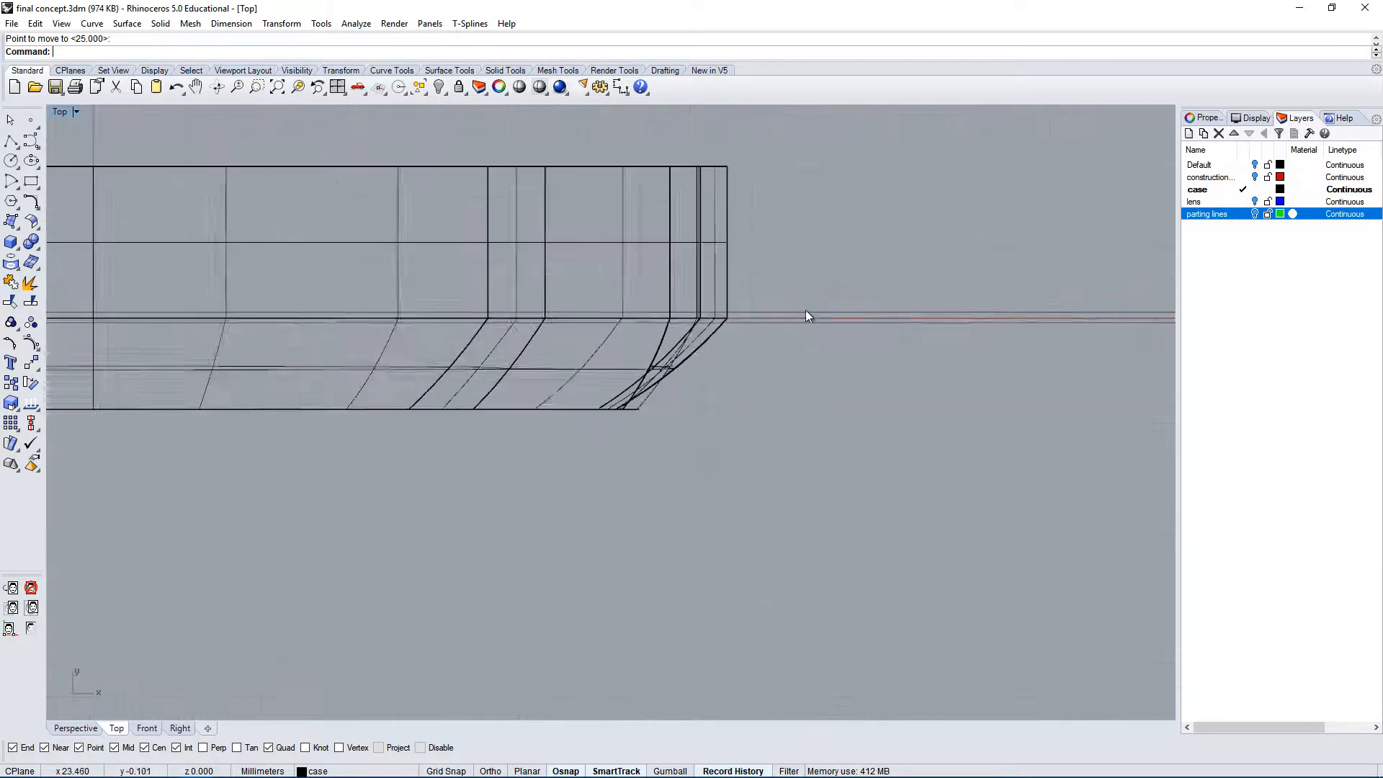
drag(790, 386, 728, 317)
scroll(483, 357, down, 8)
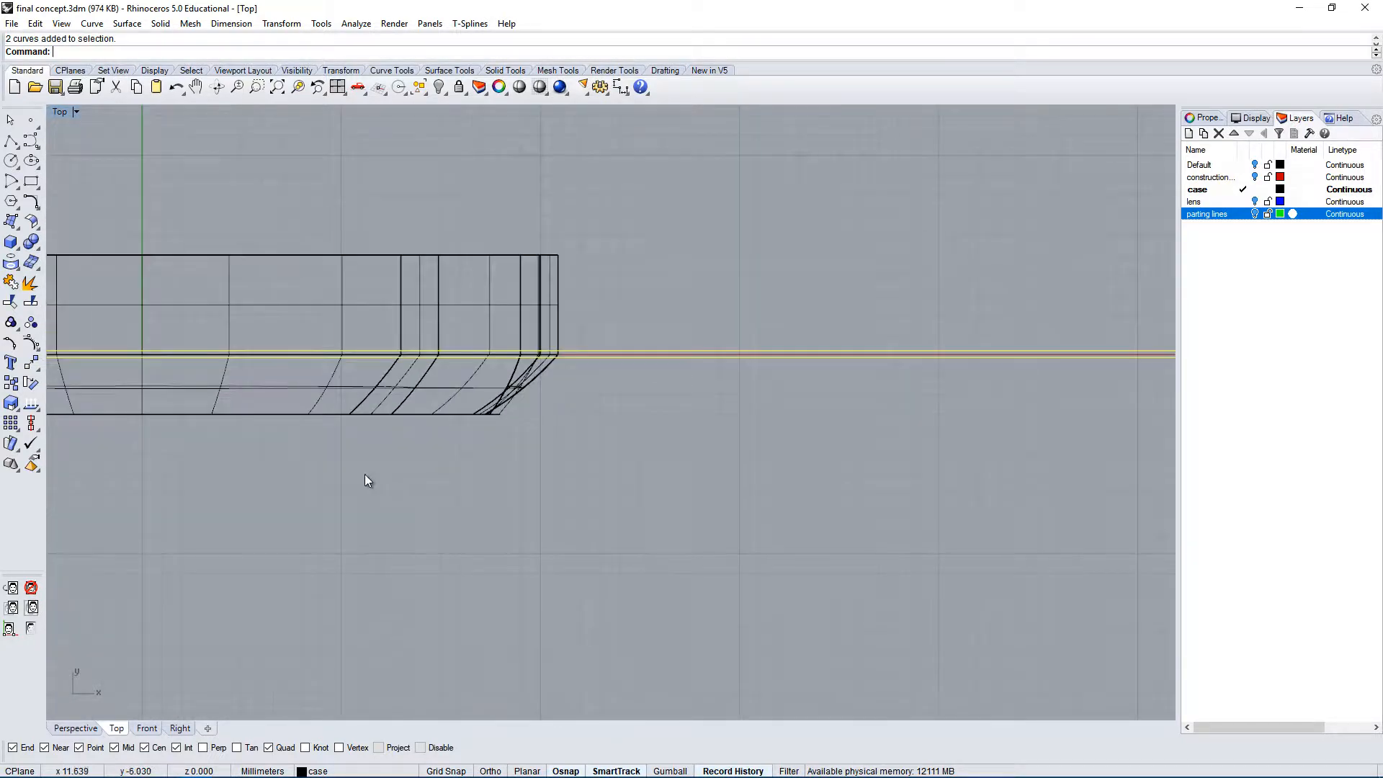
right_drag(383, 404, 688, 373)
scroll(607, 405, down, 4)
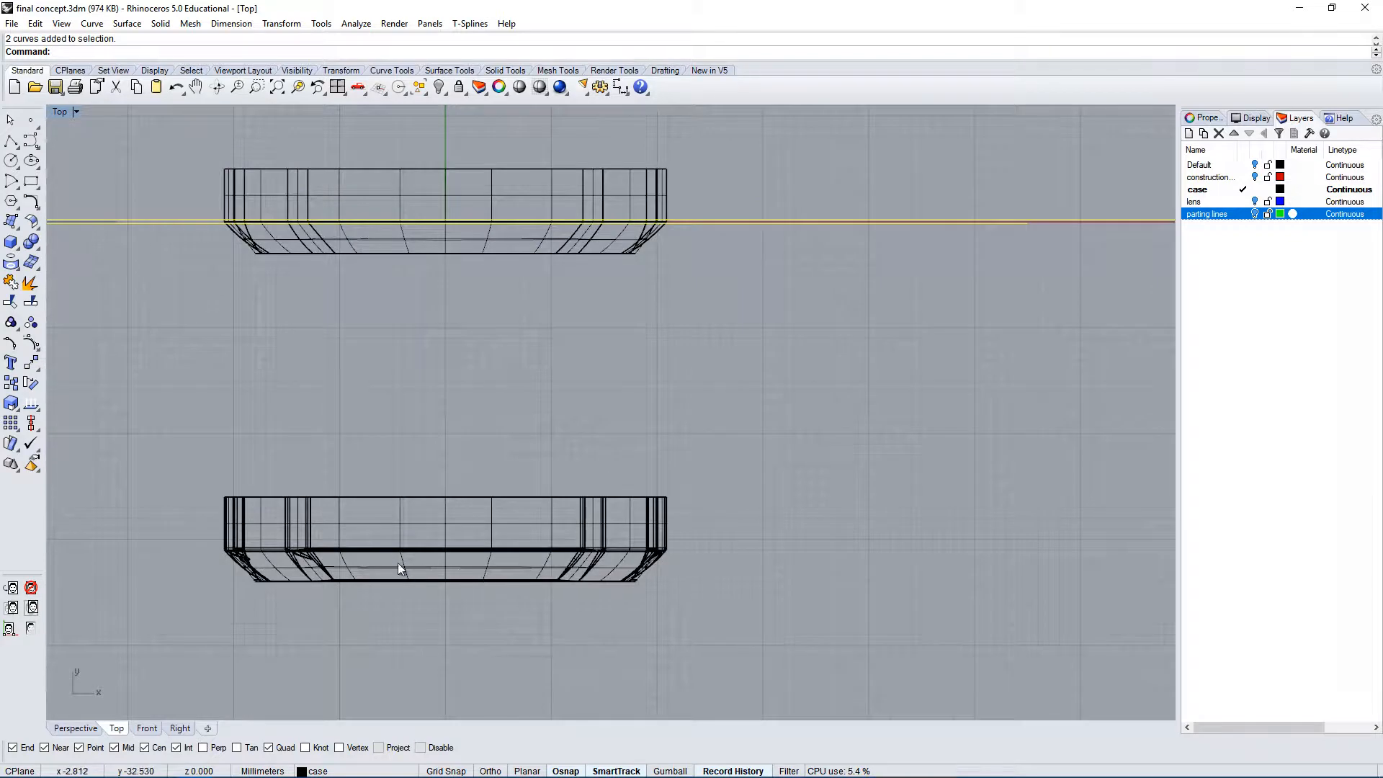
scroll(400, 564, up, 7)
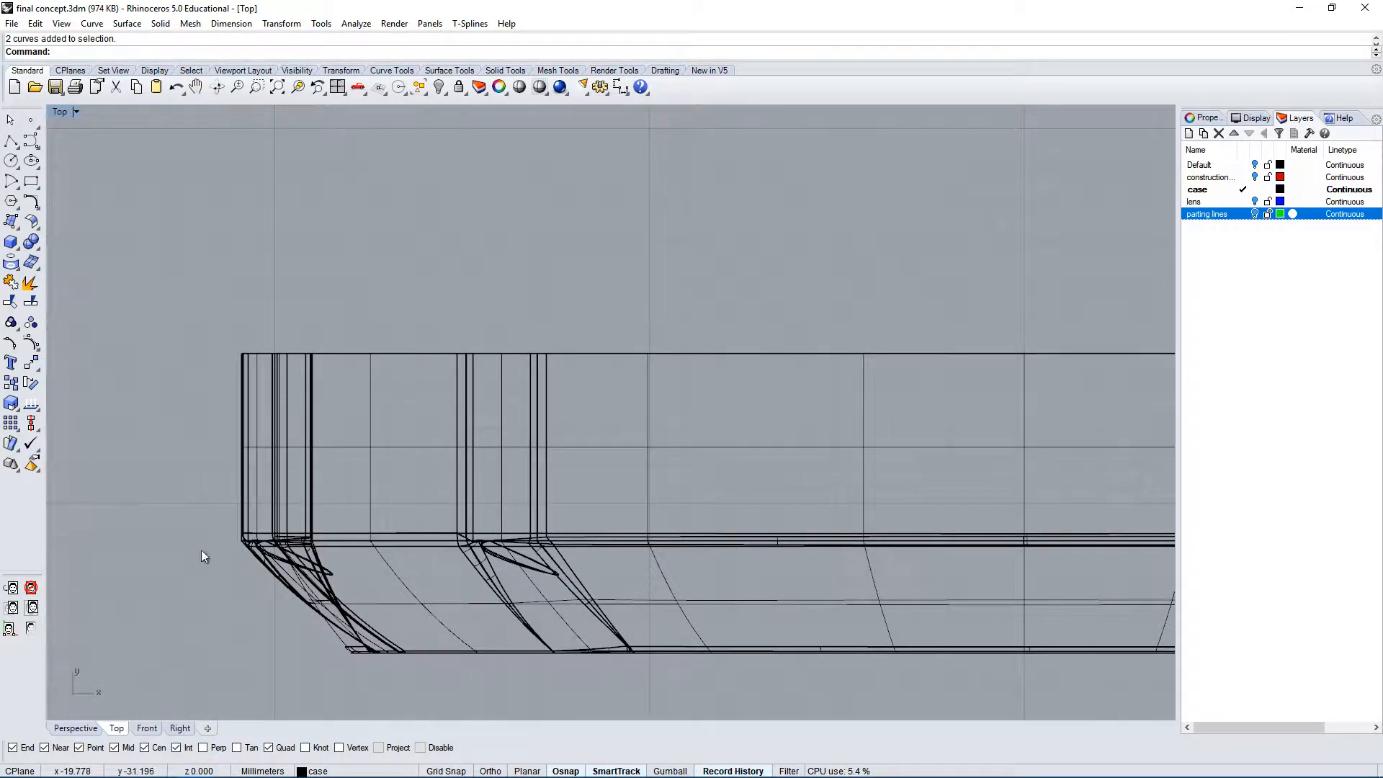
scroll(263, 512, down, 8)
right_drag(789, 109, 704, 317)
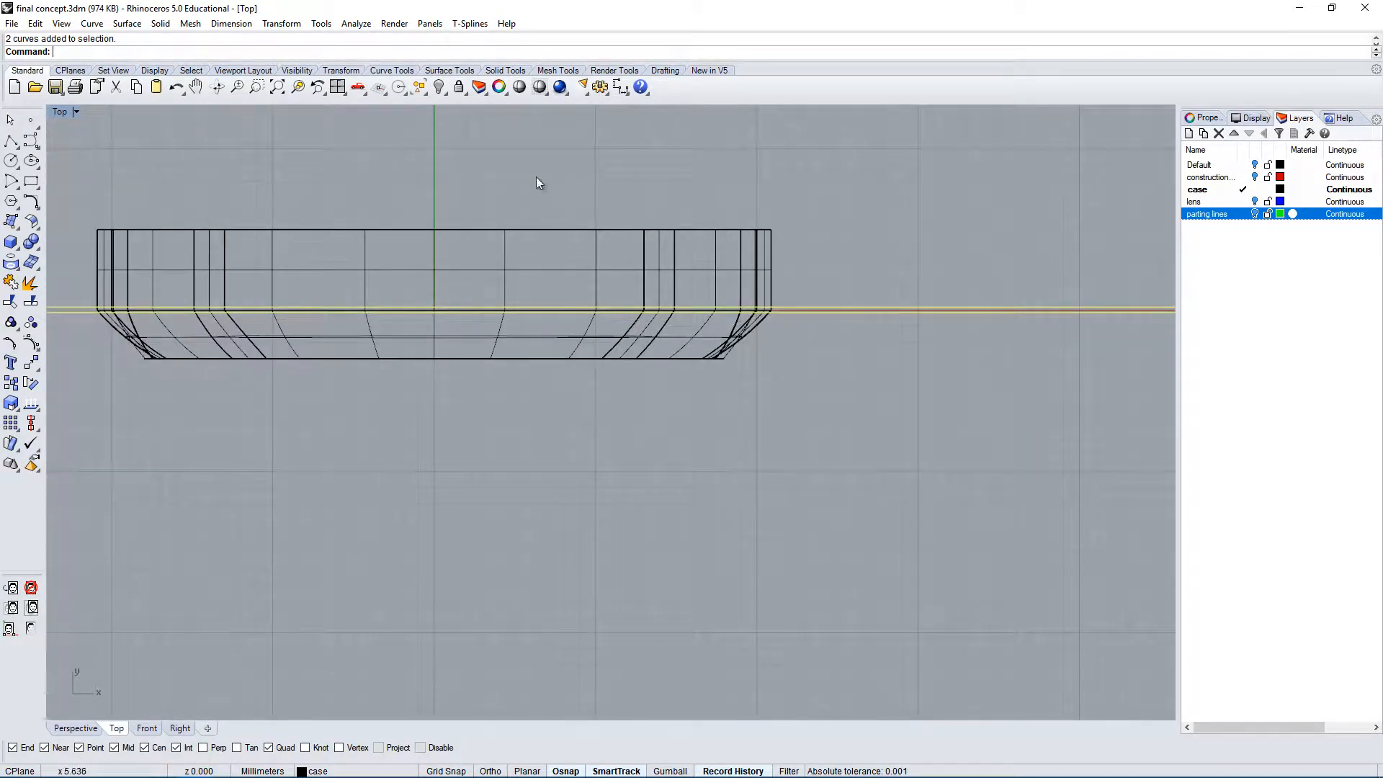
Examine the two reference lines and the filleted half's corner edges from several angles in the Perspective view.
double_click(61, 111)
right_drag(927, 121, 679, 125)
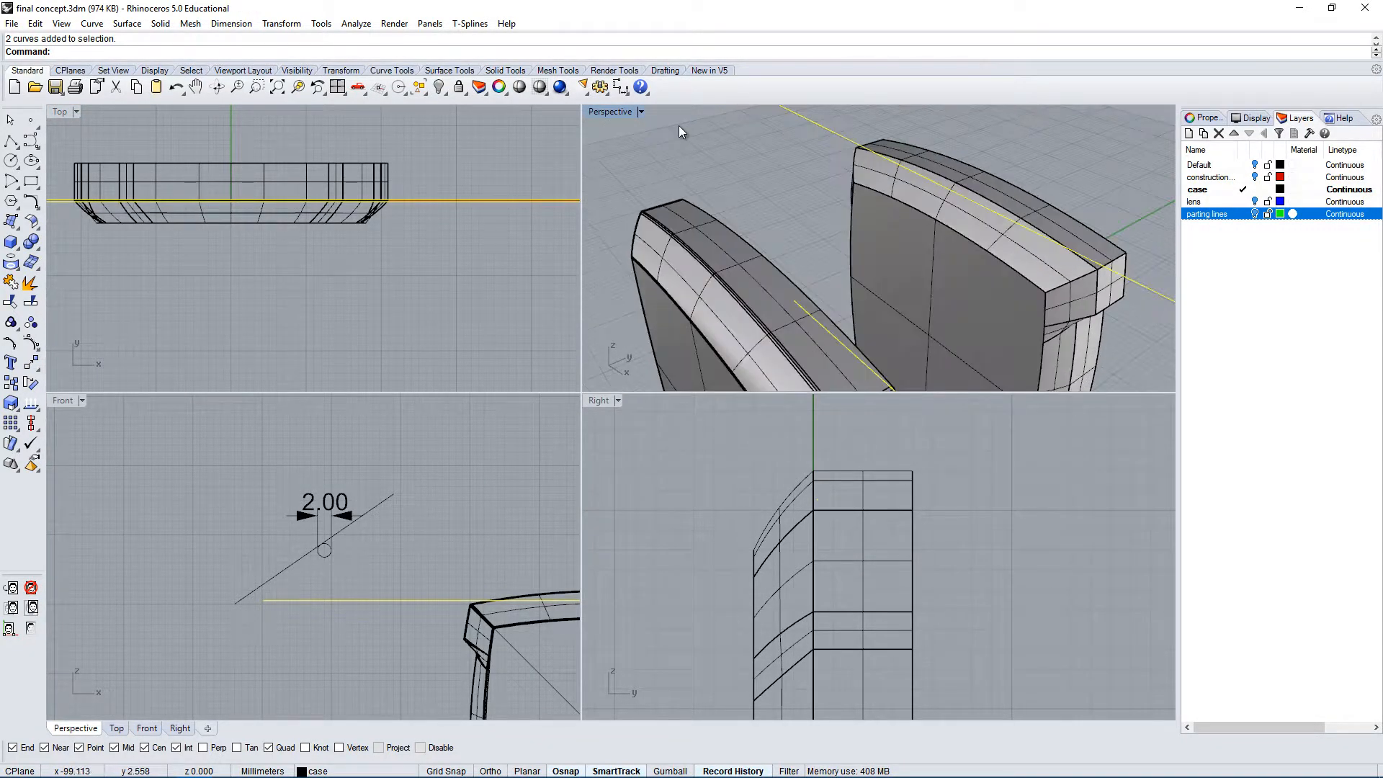
scroll(901, 316, down, 5)
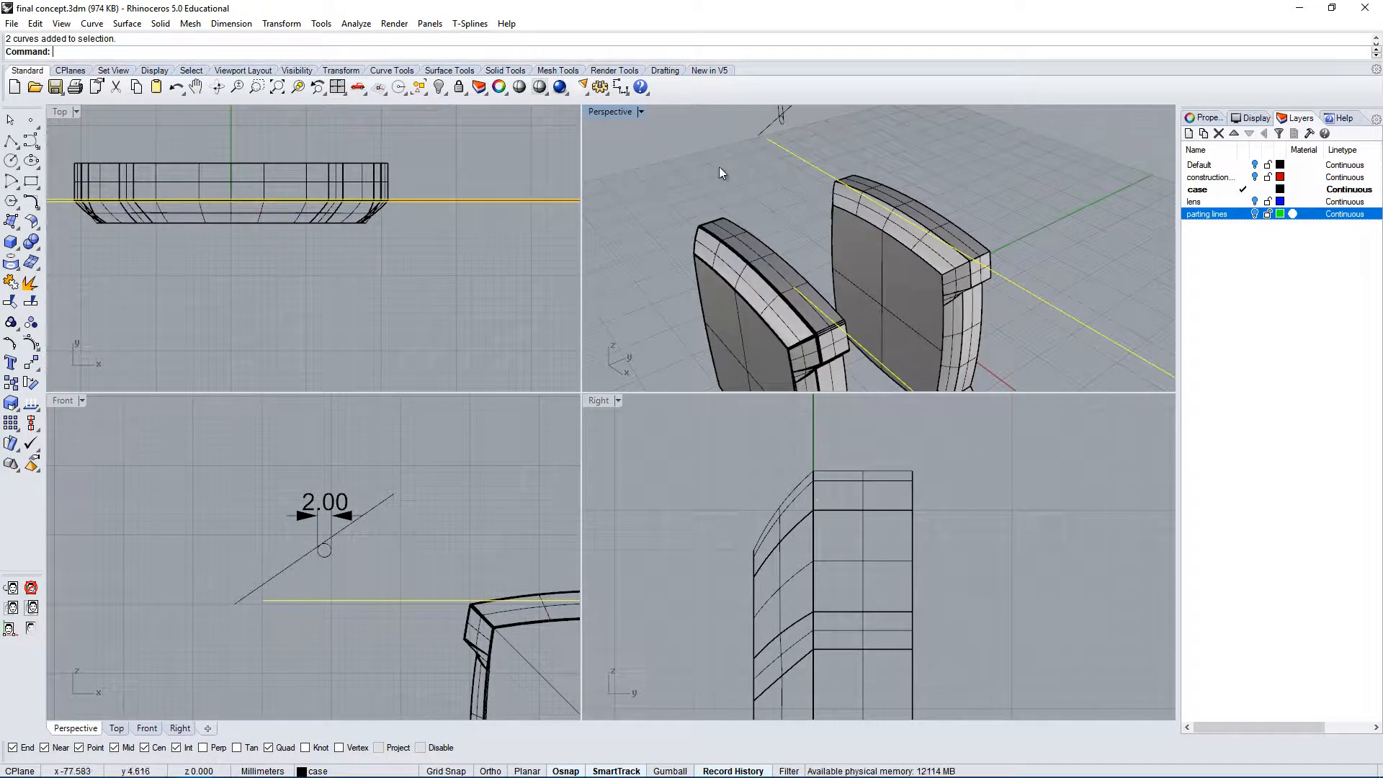
double_click(610, 112)
right_drag(689, 295, 936, 432)
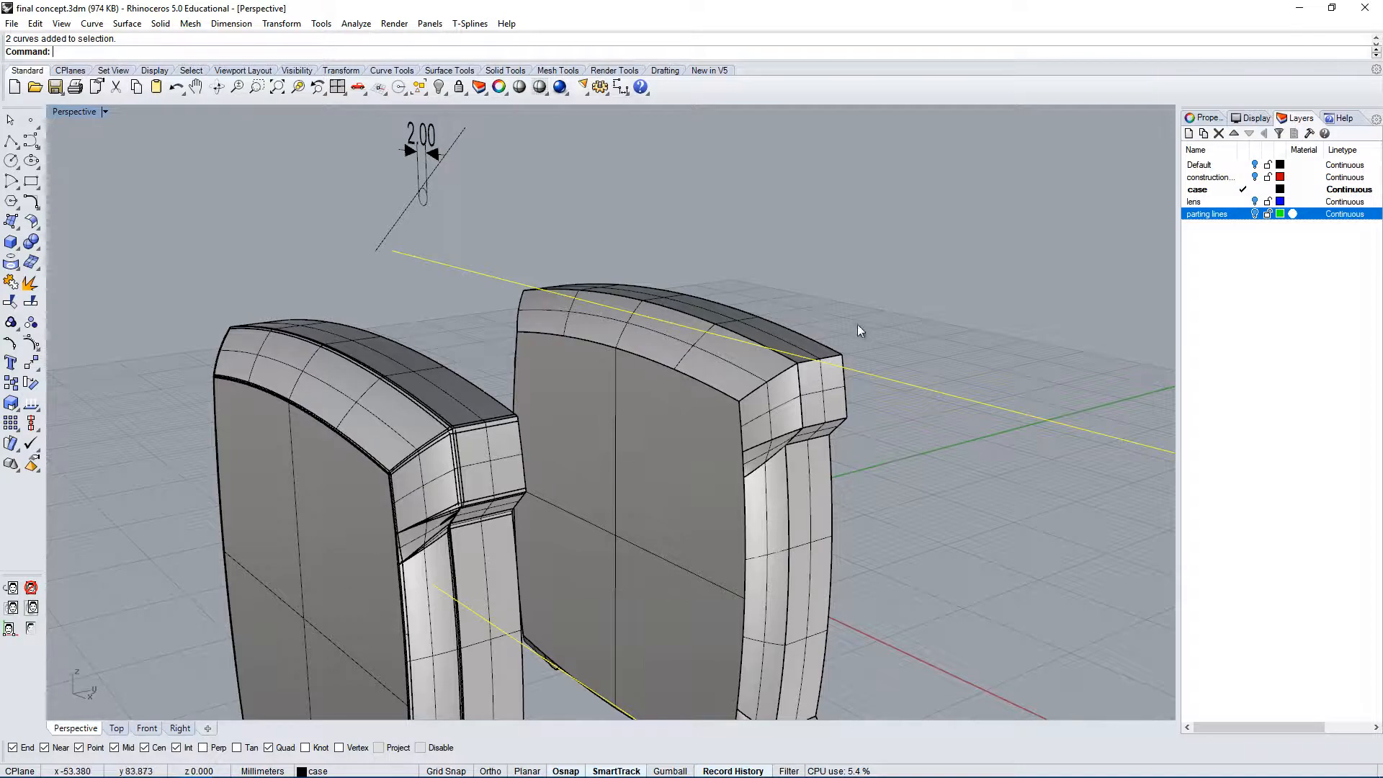
scroll(387, 477, up, 10)
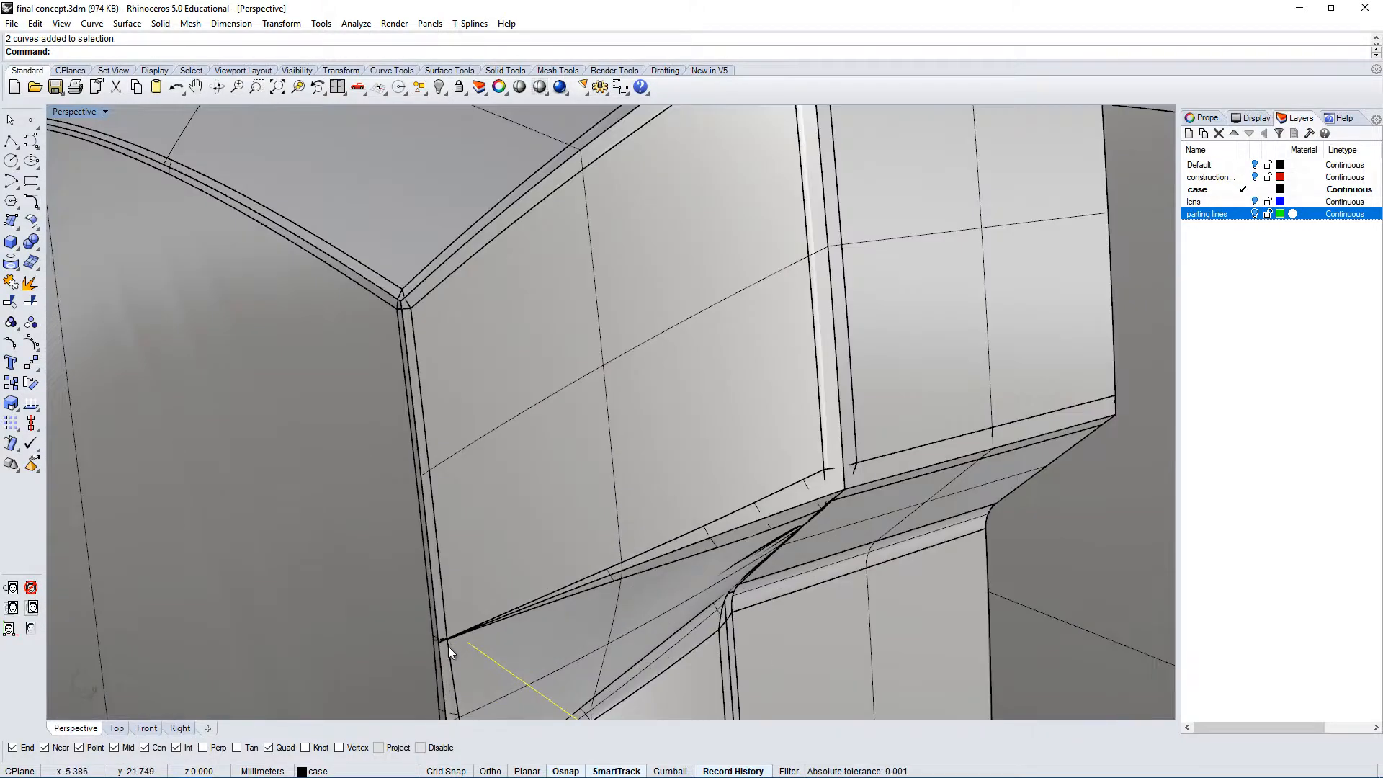
scroll(421, 520, down, 10)
right_drag(477, 571, 425, 540)
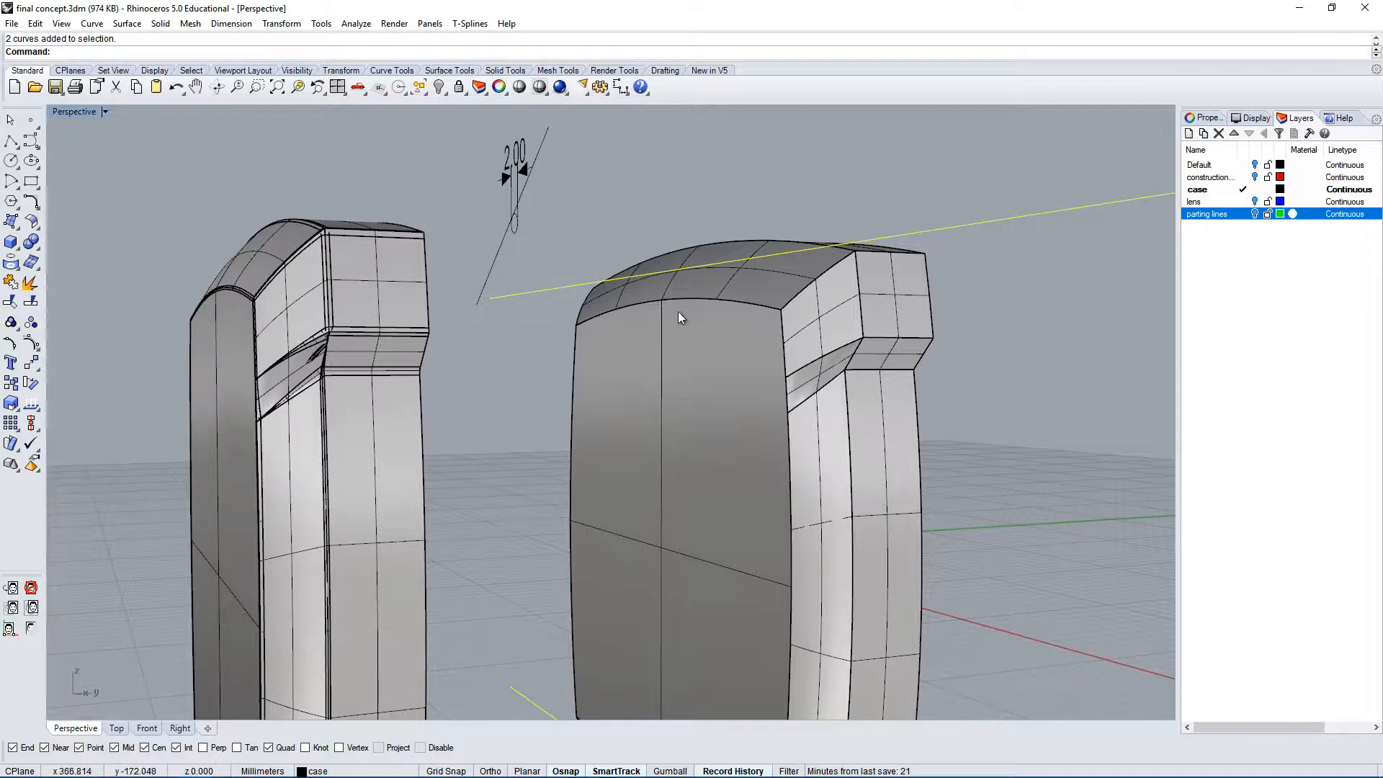
Draw a horizontal polyline in the Top view from the end of the filleted half's lower fillet edge to beyond its side.
double_click(81, 110)
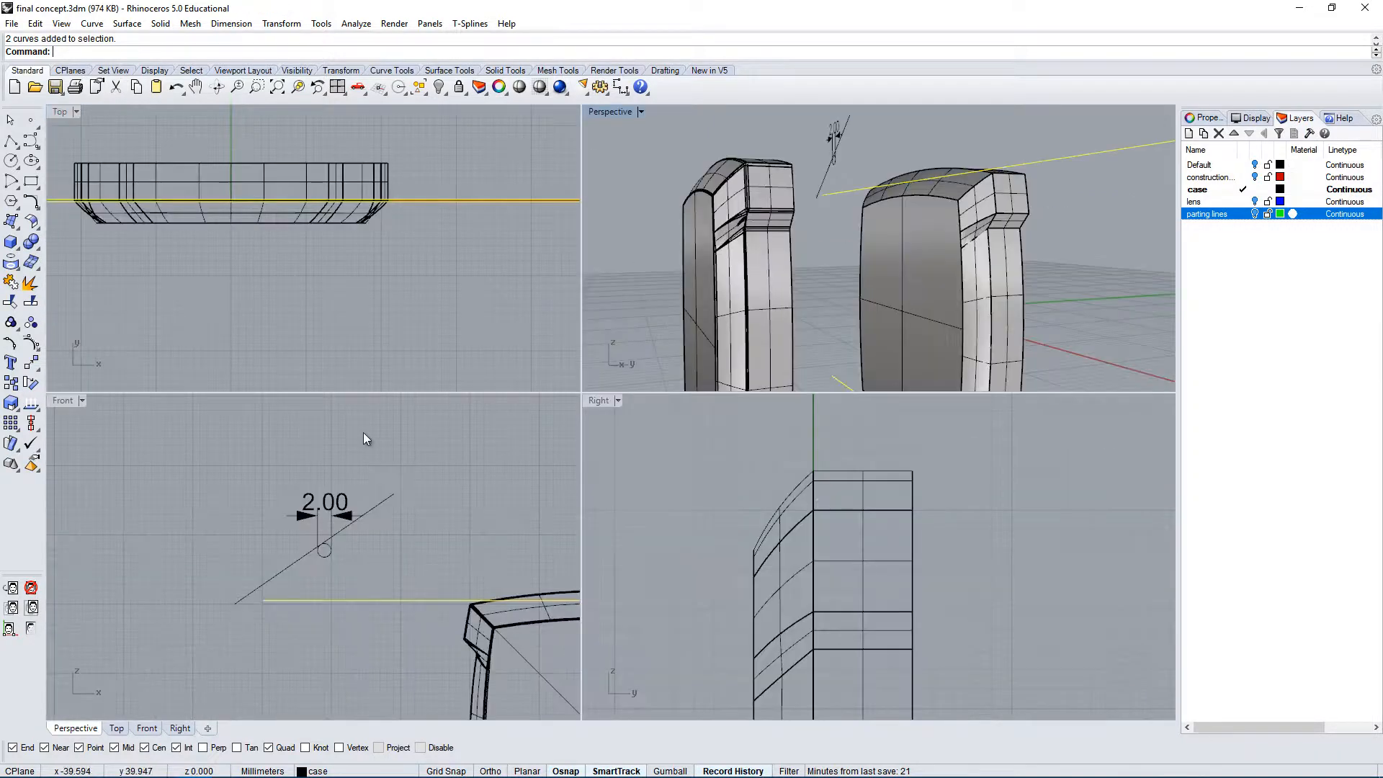
click(447, 431)
scroll(346, 321, down, 10)
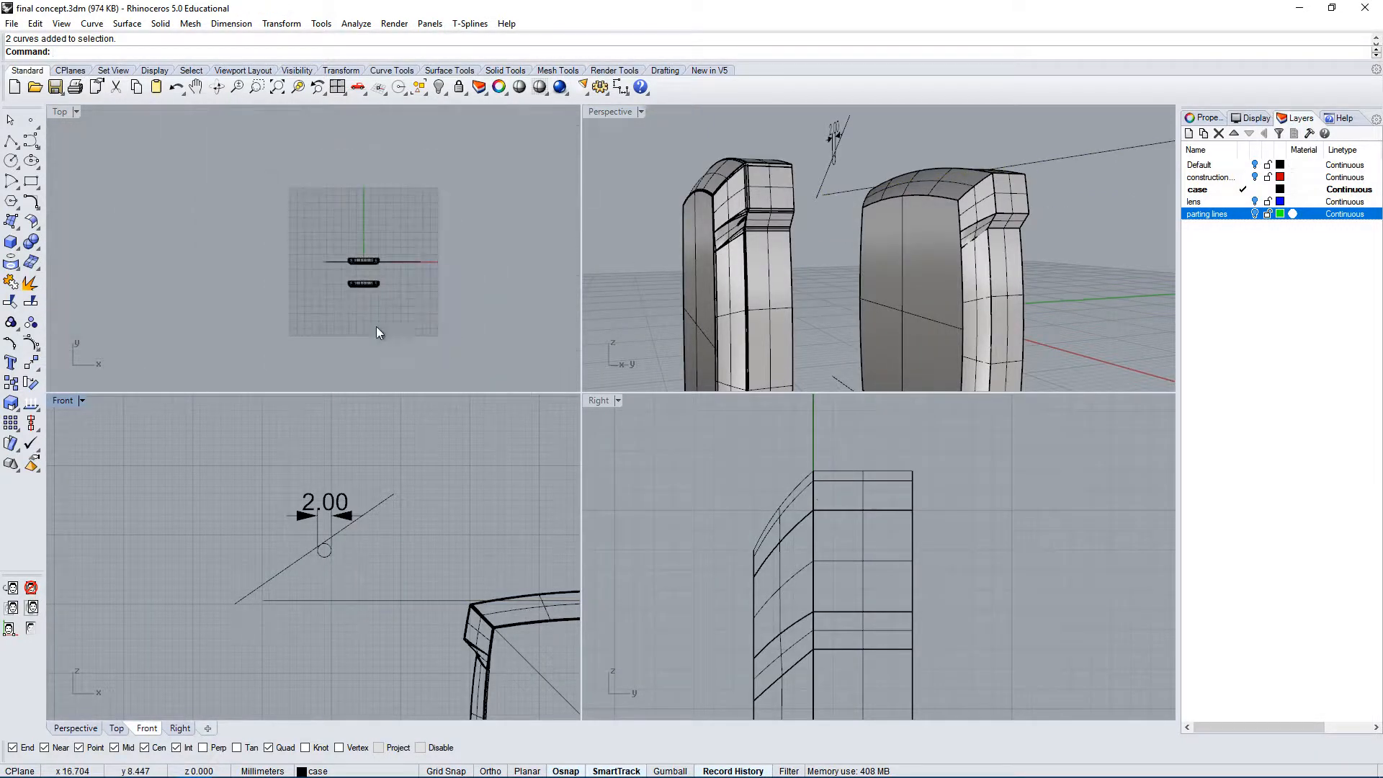
double_click(64, 113)
scroll(633, 537, up, 6)
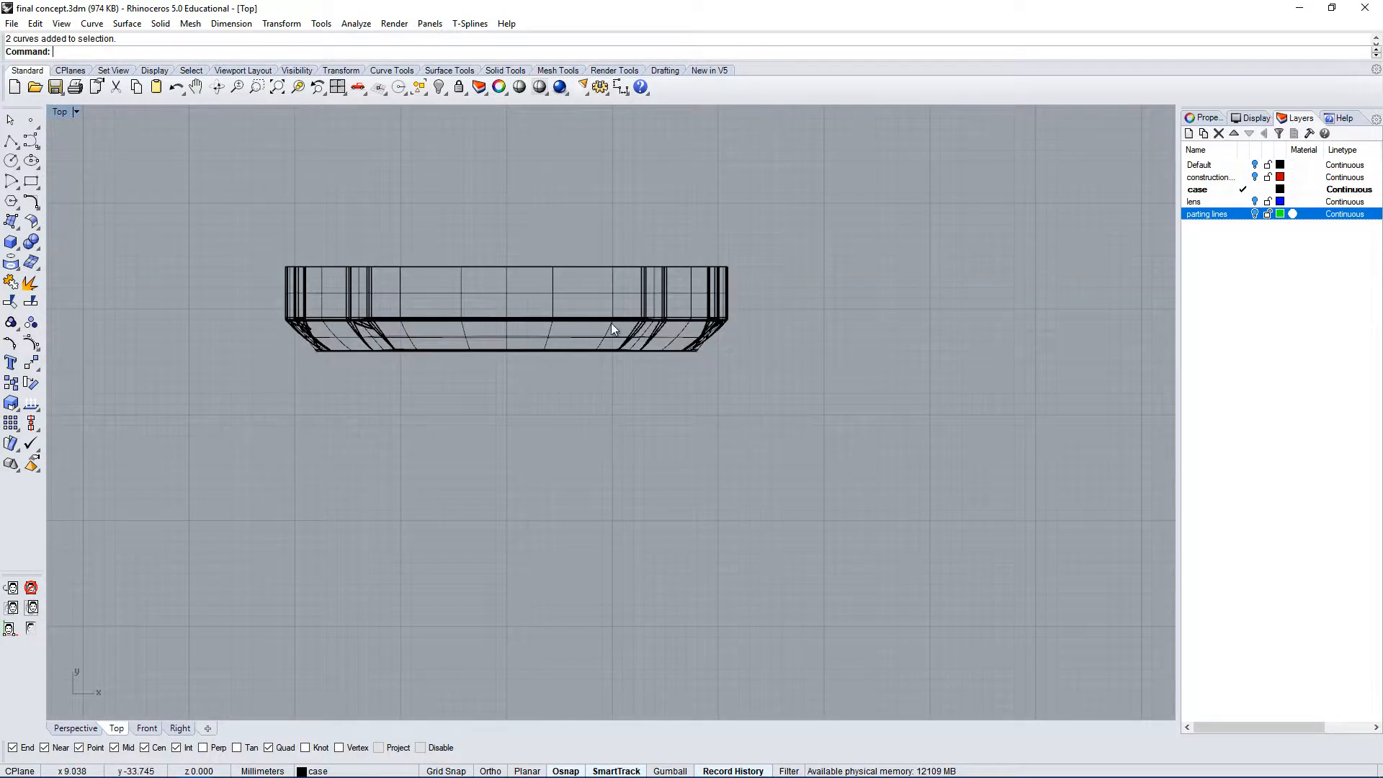
scroll(611, 324, up, 8)
scroll(200, 261, down, 2)
click(11, 142)
right_drag(307, 473, 703, 511)
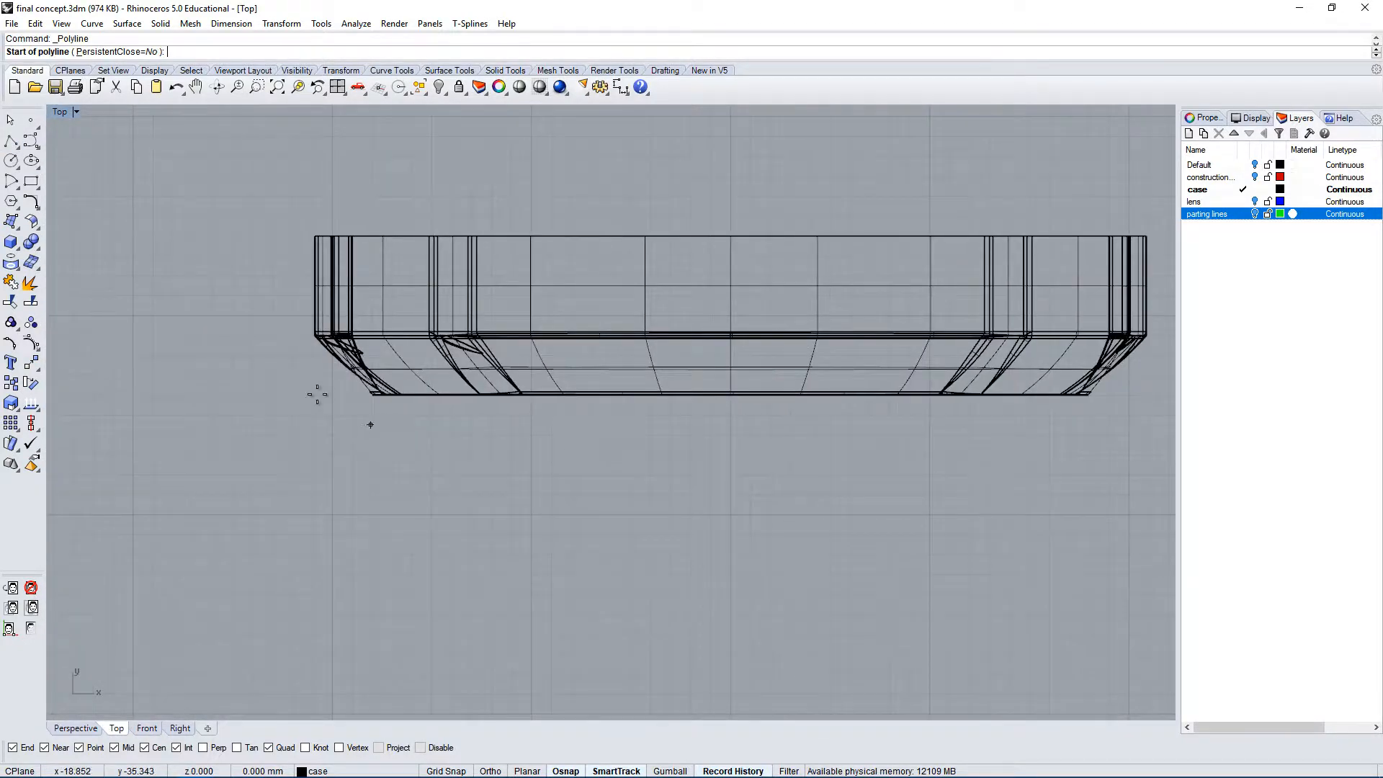
scroll(461, 389, up, 5)
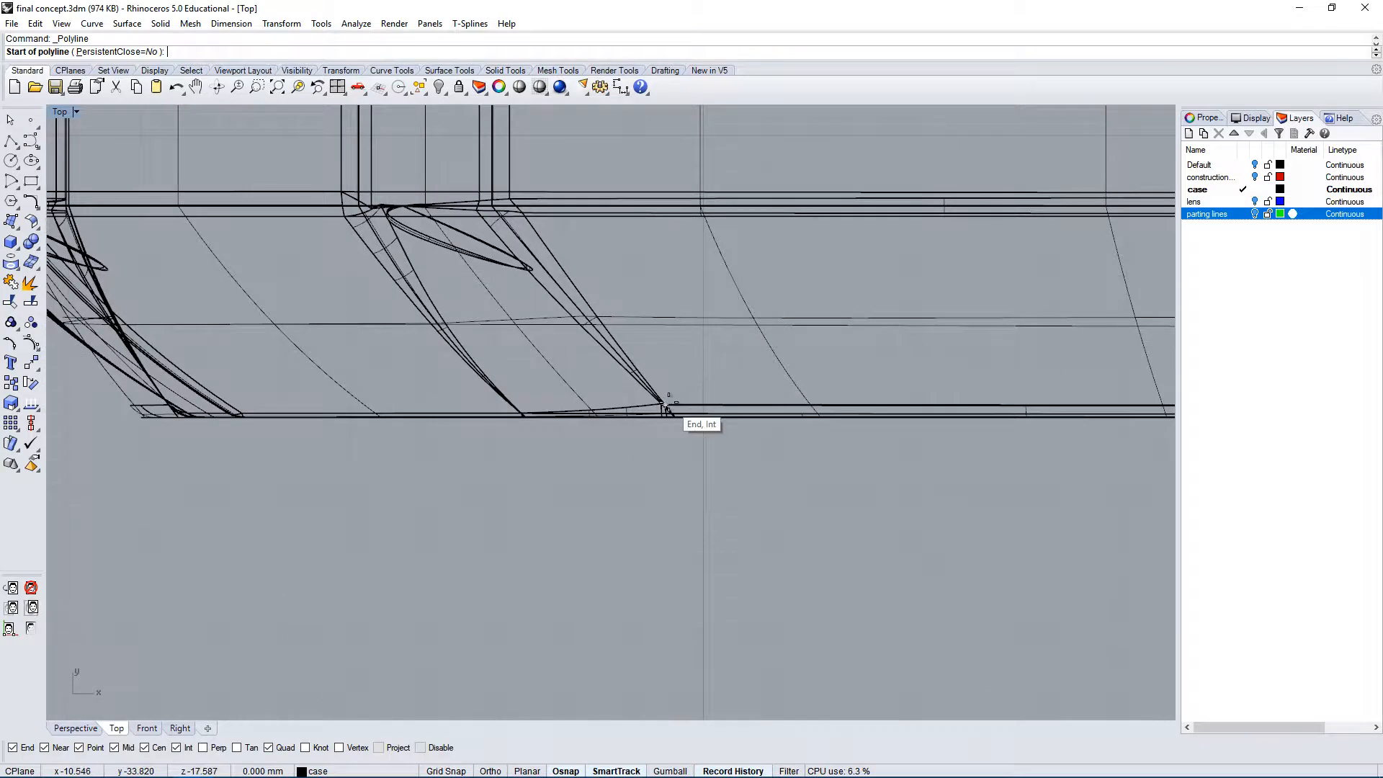
click(667, 409)
scroll(659, 407, down, 5)
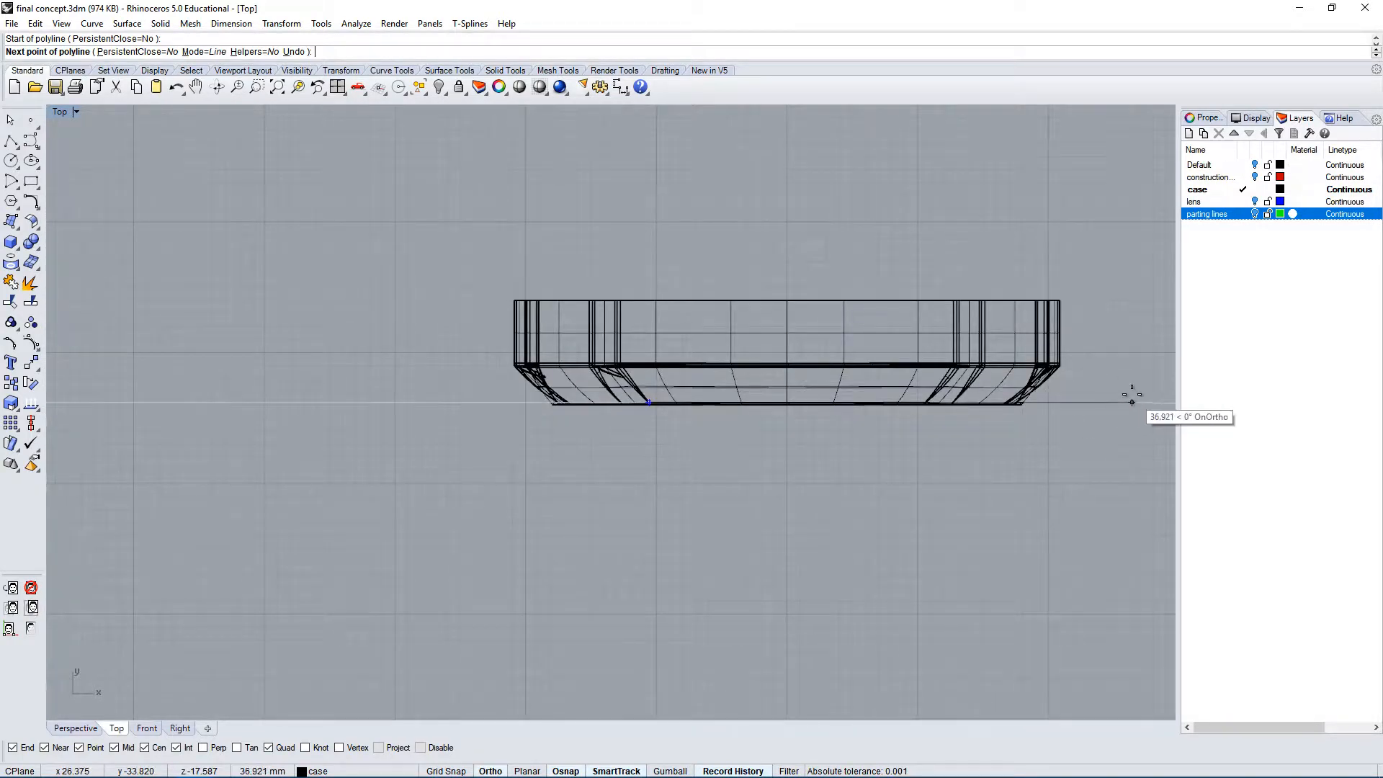
right_drag(1132, 401, 699, 455)
click(1078, 454)
key(Return)
Draw a second horizontal polyline from the middle of the filleted half's lowest edge to beyond its side.
scroll(350, 421, up, 4)
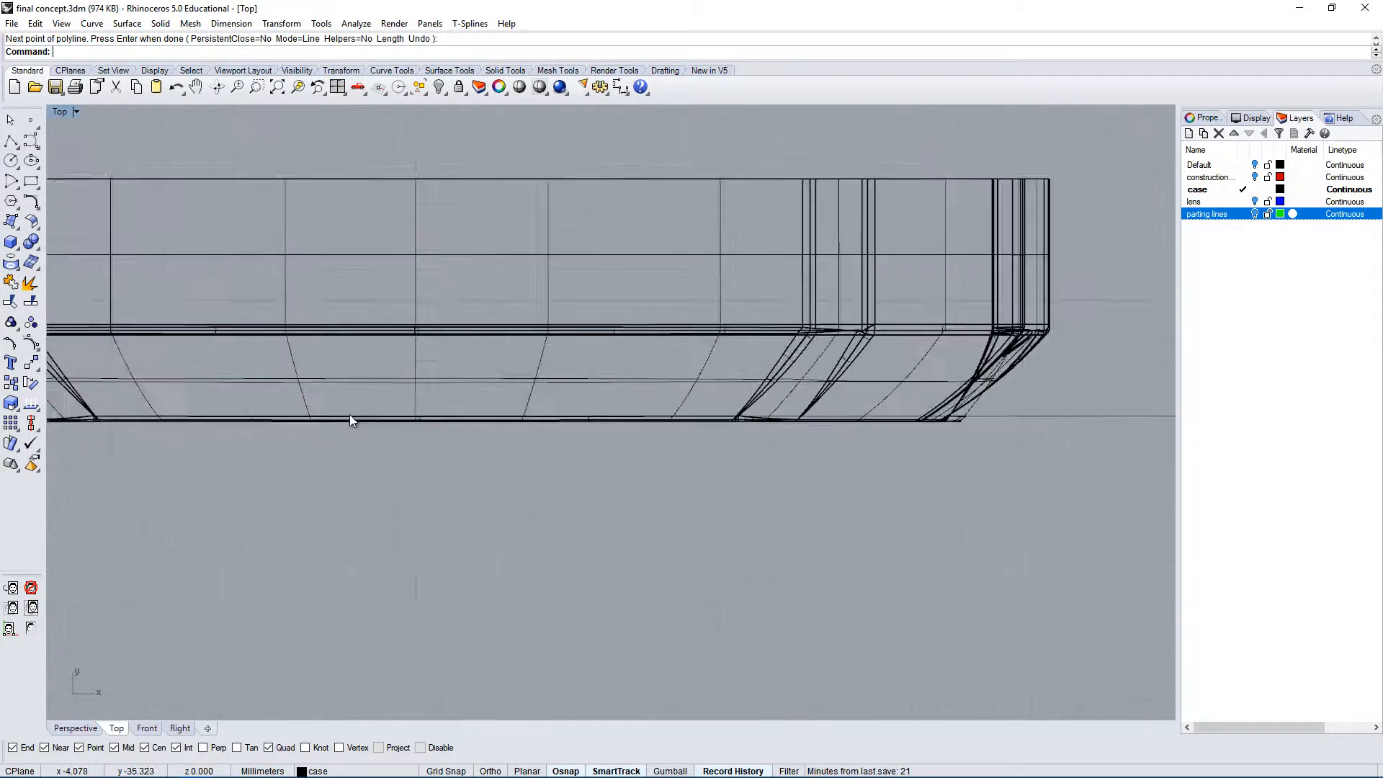
scroll(353, 425, up, 2)
key(Return)
click(272, 426)
scroll(259, 424, down, 4)
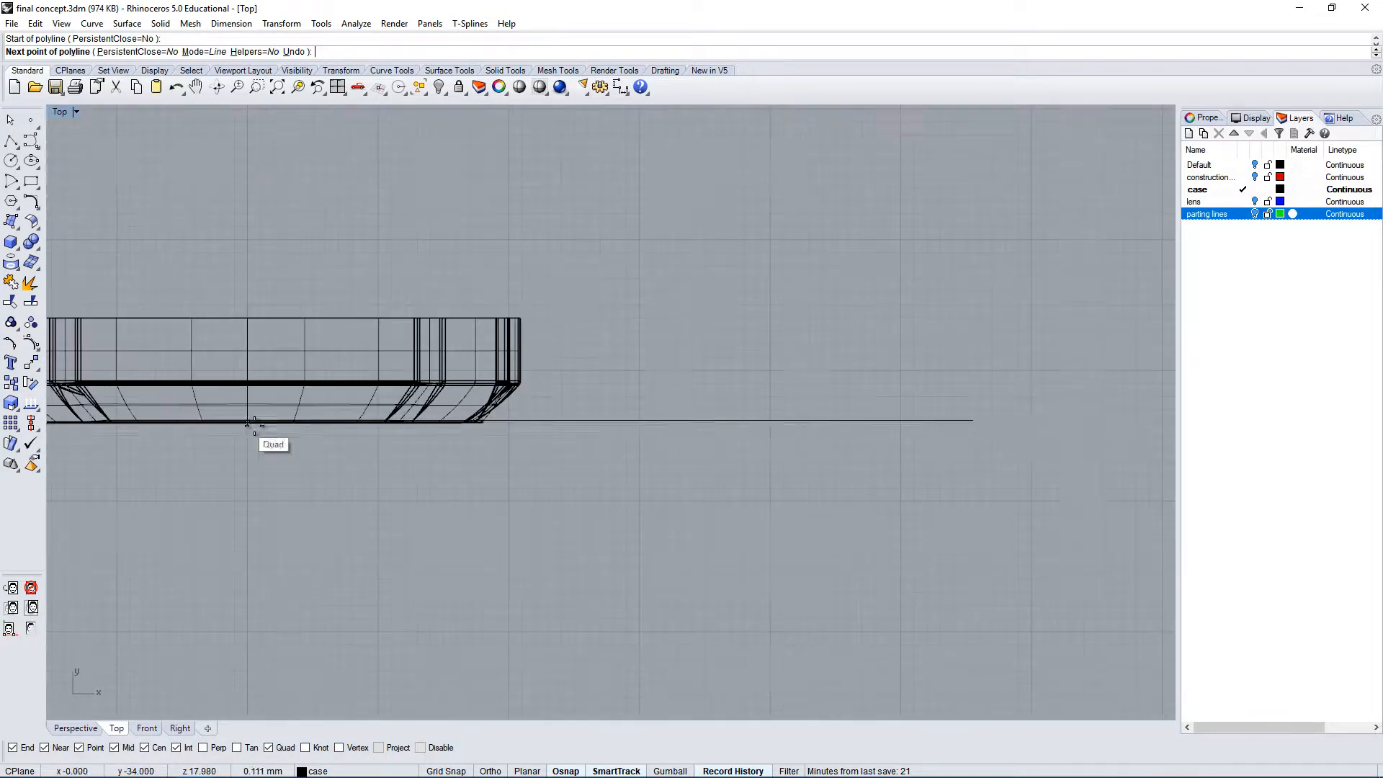
shift+click(1078, 512)
key(Return)
Move both new lines about 22.9 mm horizontally so they extend past both sides of the filleted half.
click(940, 428)
scroll(446, 441, up, 8)
shift+click(707, 388)
scroll(702, 400, down, 10)
text(M)
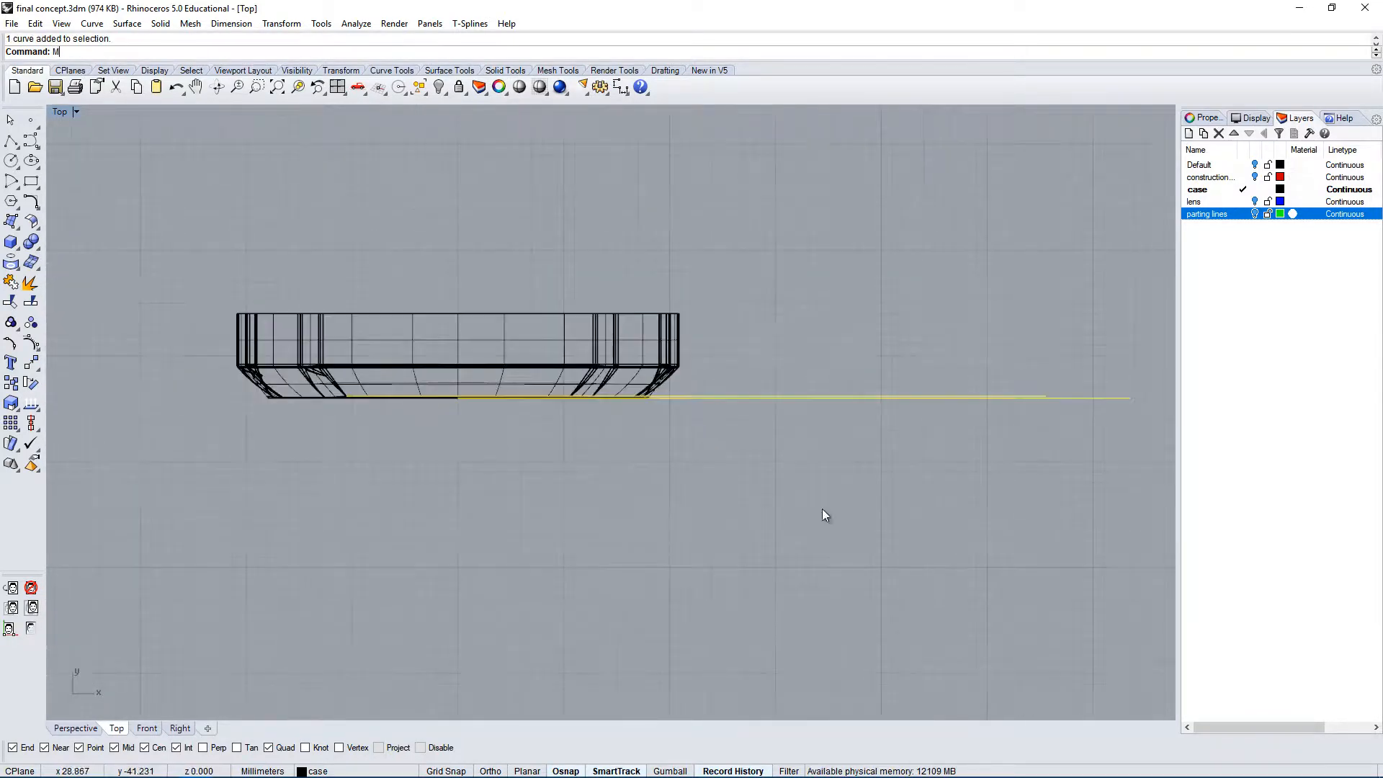
key(Return)
click(945, 542)
shift+click(702, 542)
Move both lines 31 mm straight up in the Top view onto the unfilleted half's lower edge and deselect them.
key(Return)
right_drag(953, 296, 924, 419)
scroll(924, 419, down, 2)
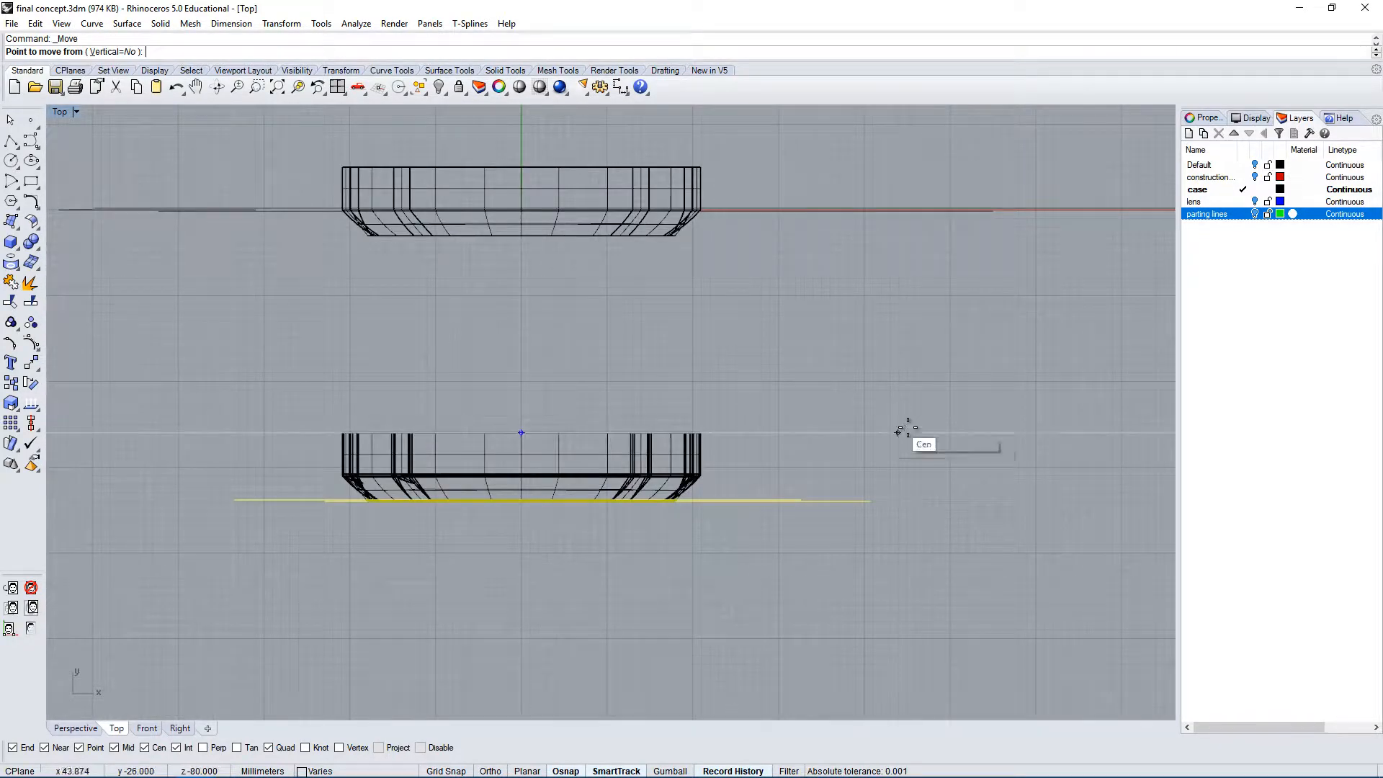
click(906, 430)
click(925, 156)
right_drag(632, 276, 681, 349)
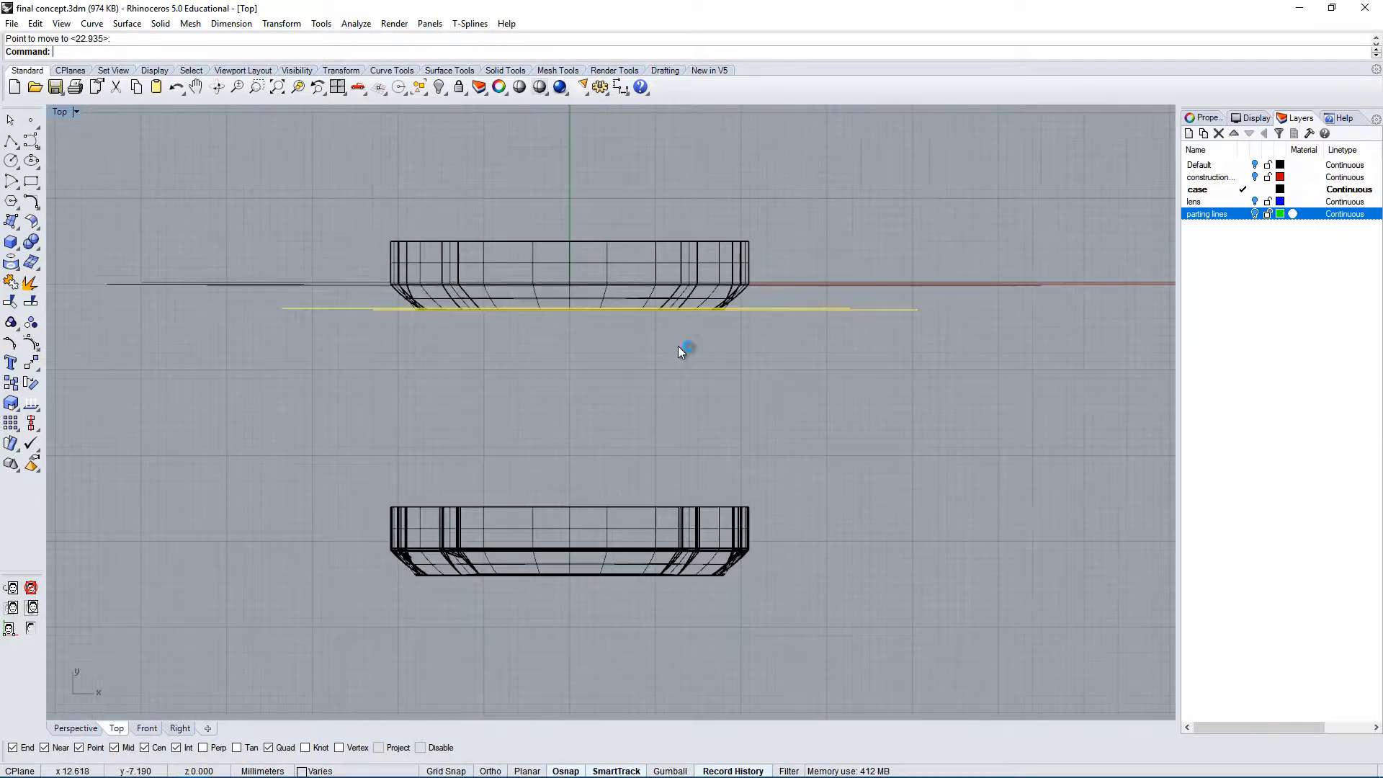
right_drag(647, 247, 654, 286)
scroll(654, 286, up, 2)
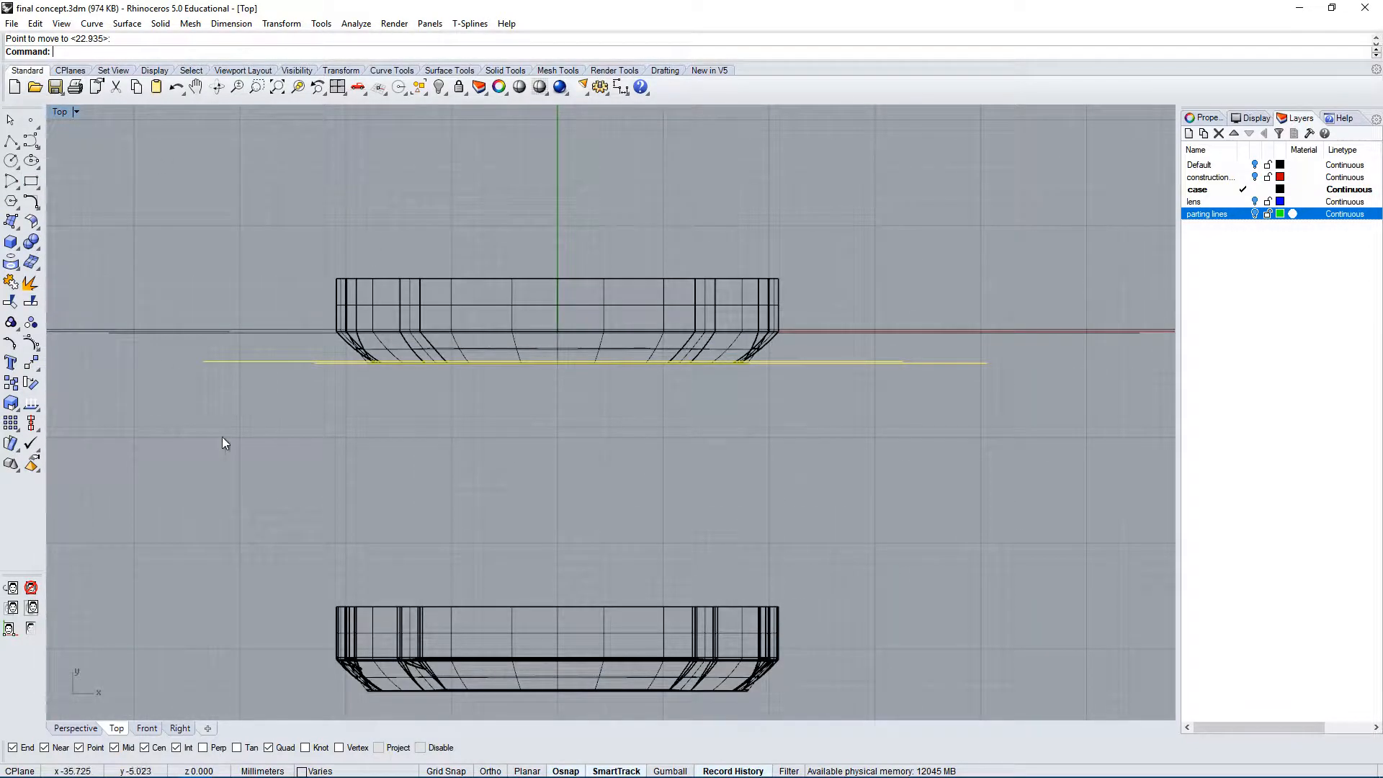
key(Escape)
Extrude the upper of the two lines at the unfilleted half's lower edge into a tall vertical plane with ExtrudeCrv.
scroll(284, 360, up, 2)
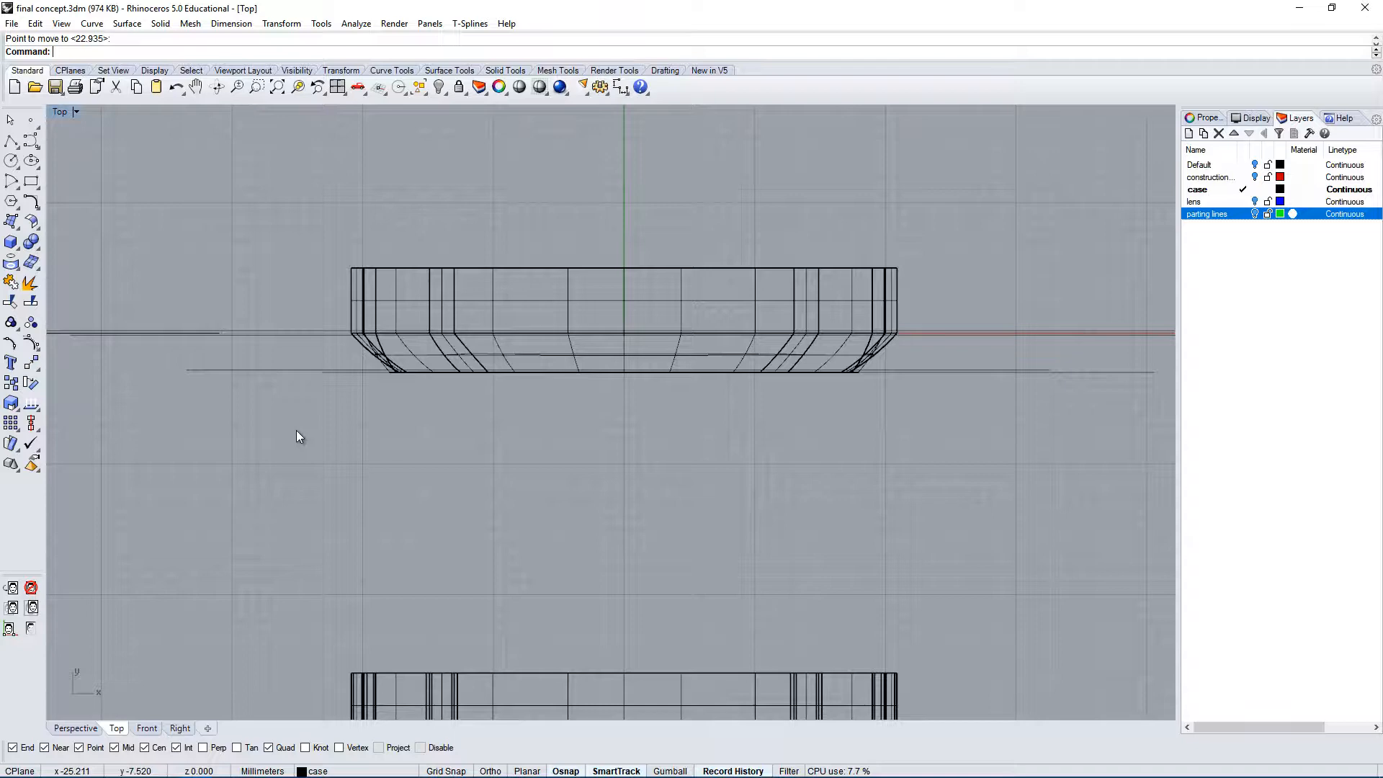
click(245, 369)
right_drag(200, 364, 182, 363)
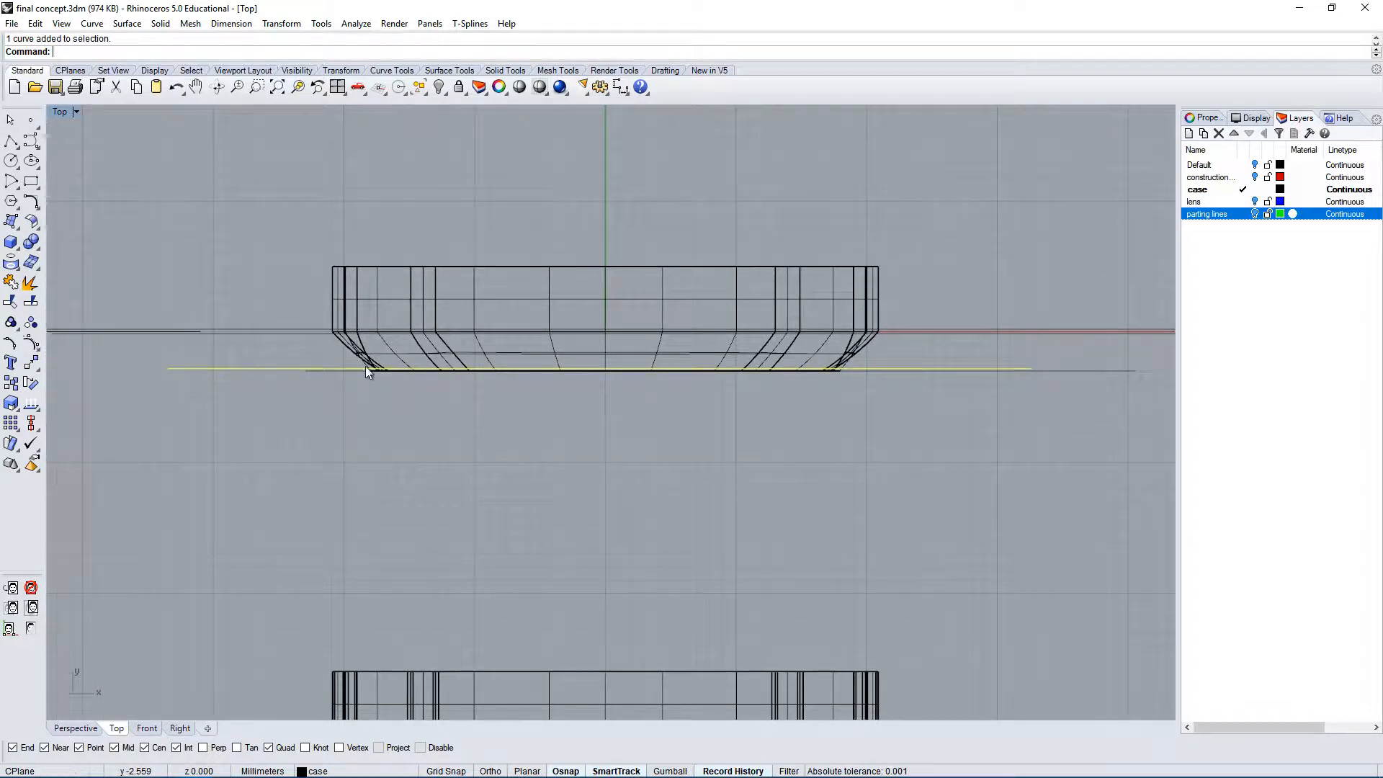
double_click(63, 112)
right_drag(767, 301, 953, 265)
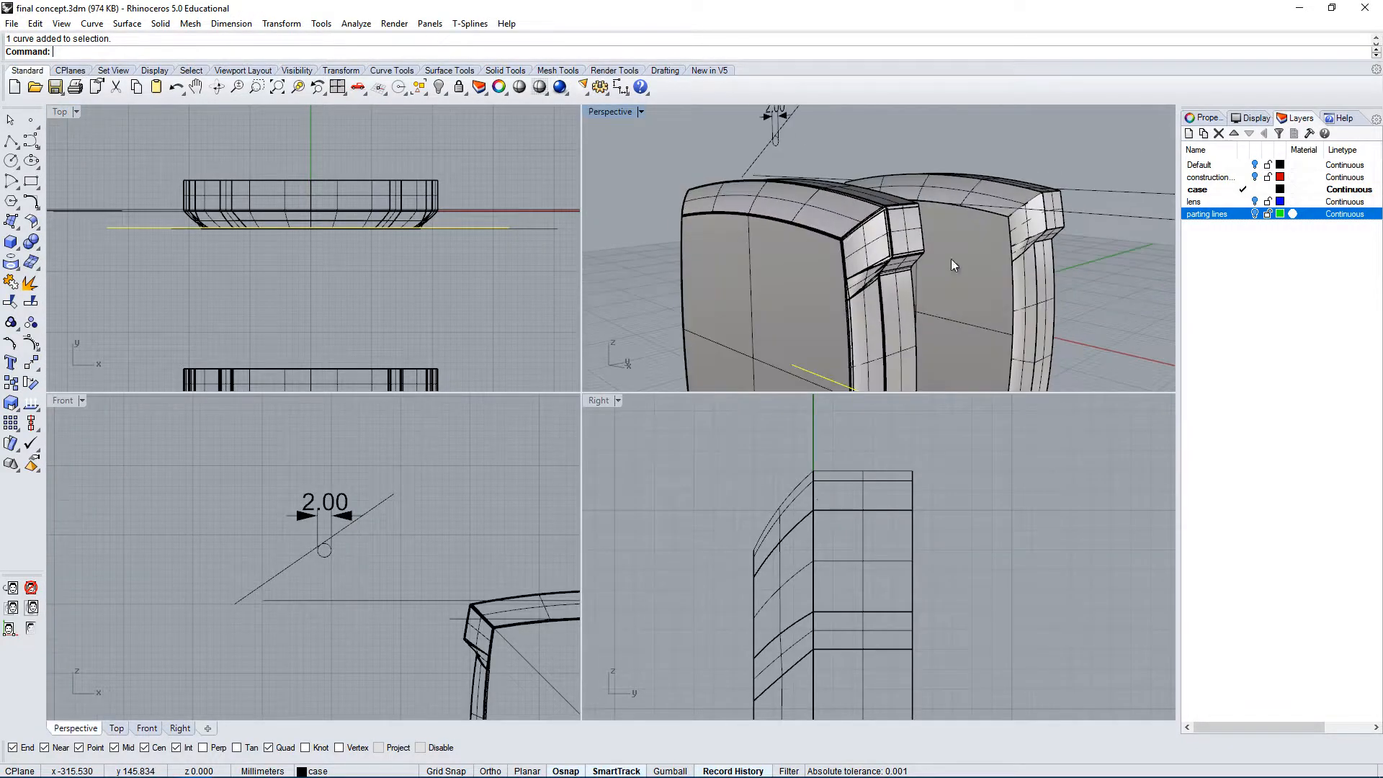
text(ExtrudeCrv)
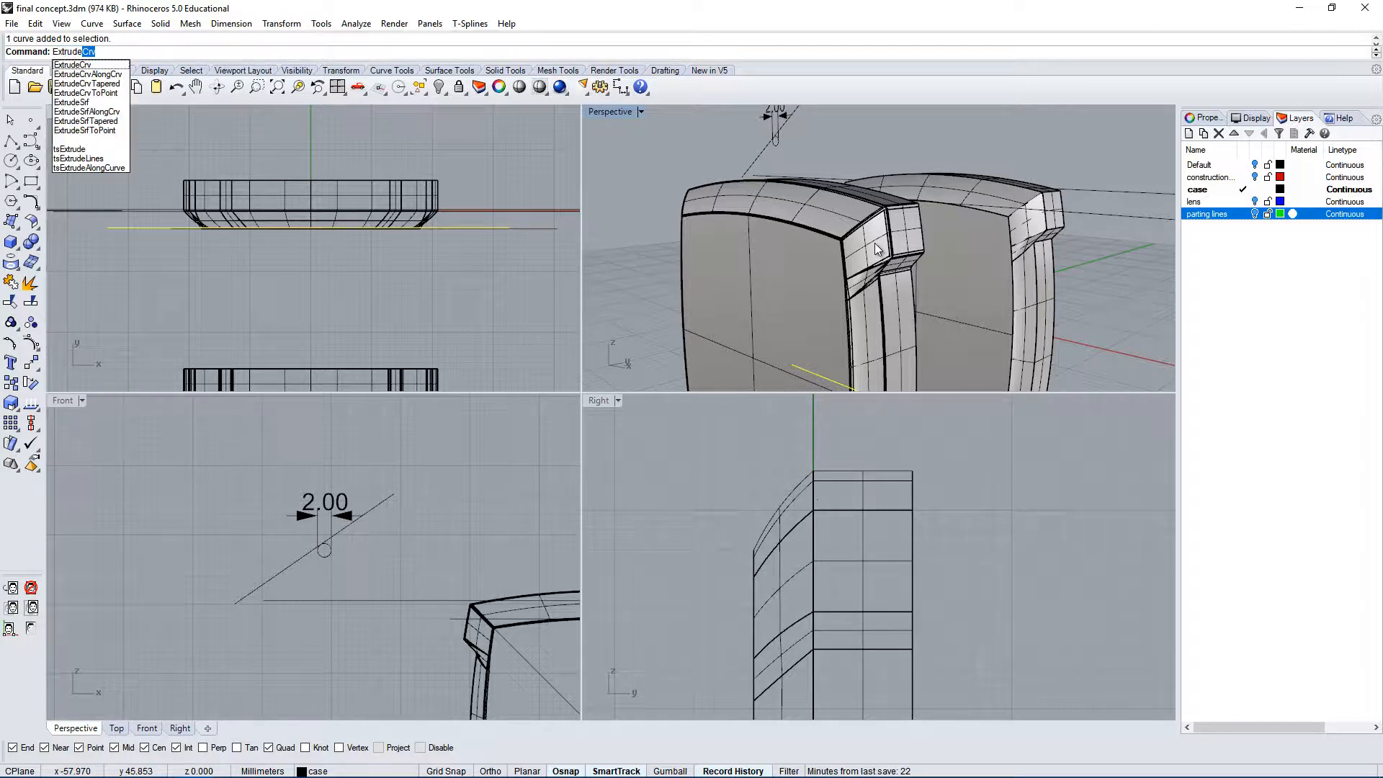
key(Return)
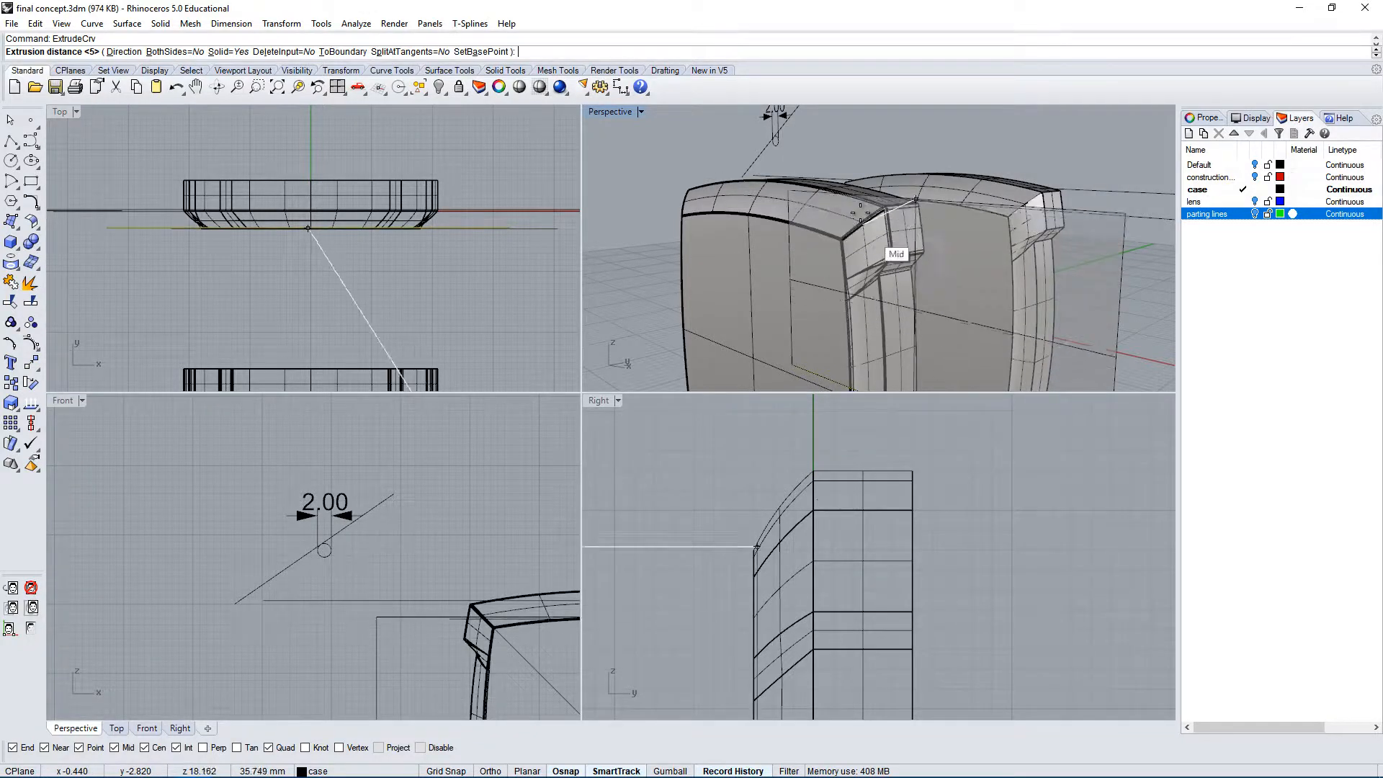
scroll(873, 219, down, 5)
right_drag(925, 230, 892, 258)
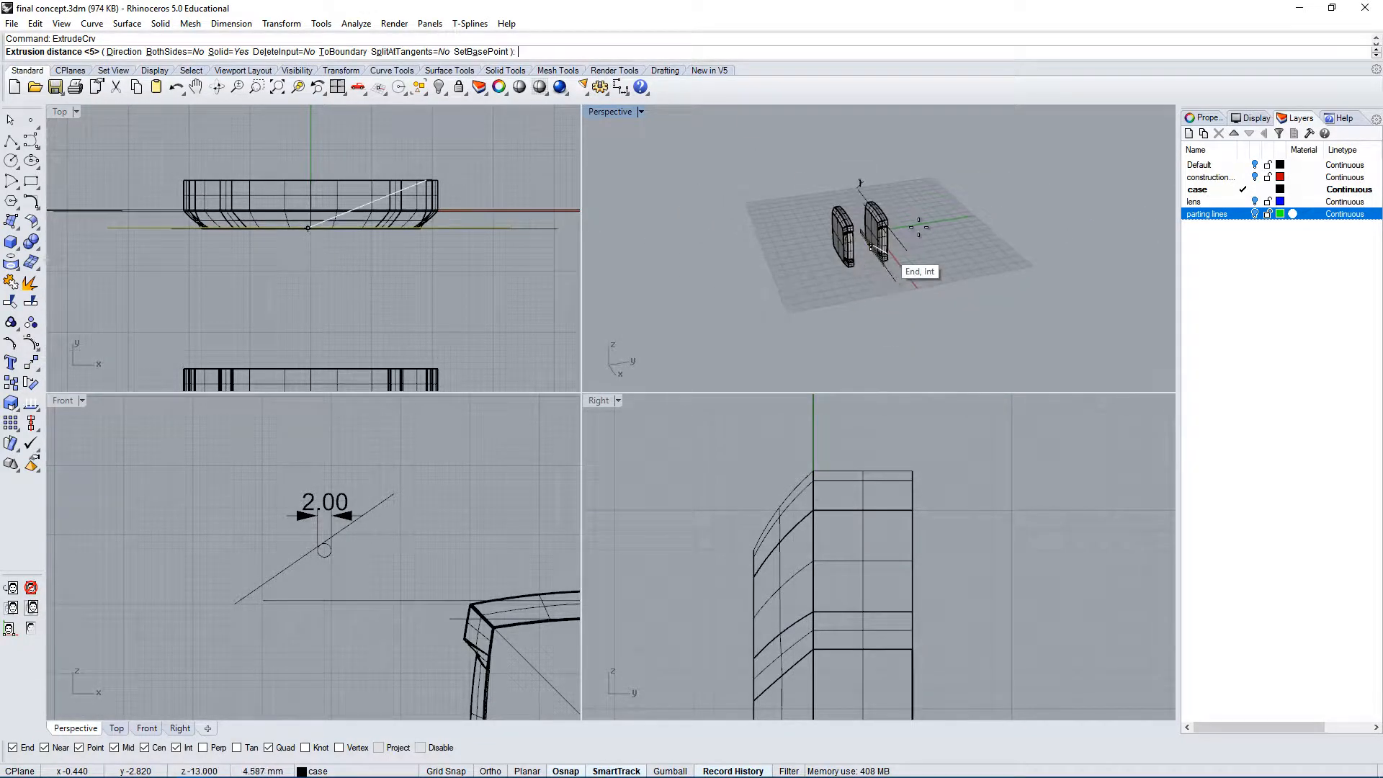
click(977, 183)
Move the extruded plane vertically down so it spans the full height of the unfilleted half.
right_drag(878, 189, 902, 211)
click(869, 211)
text(m)
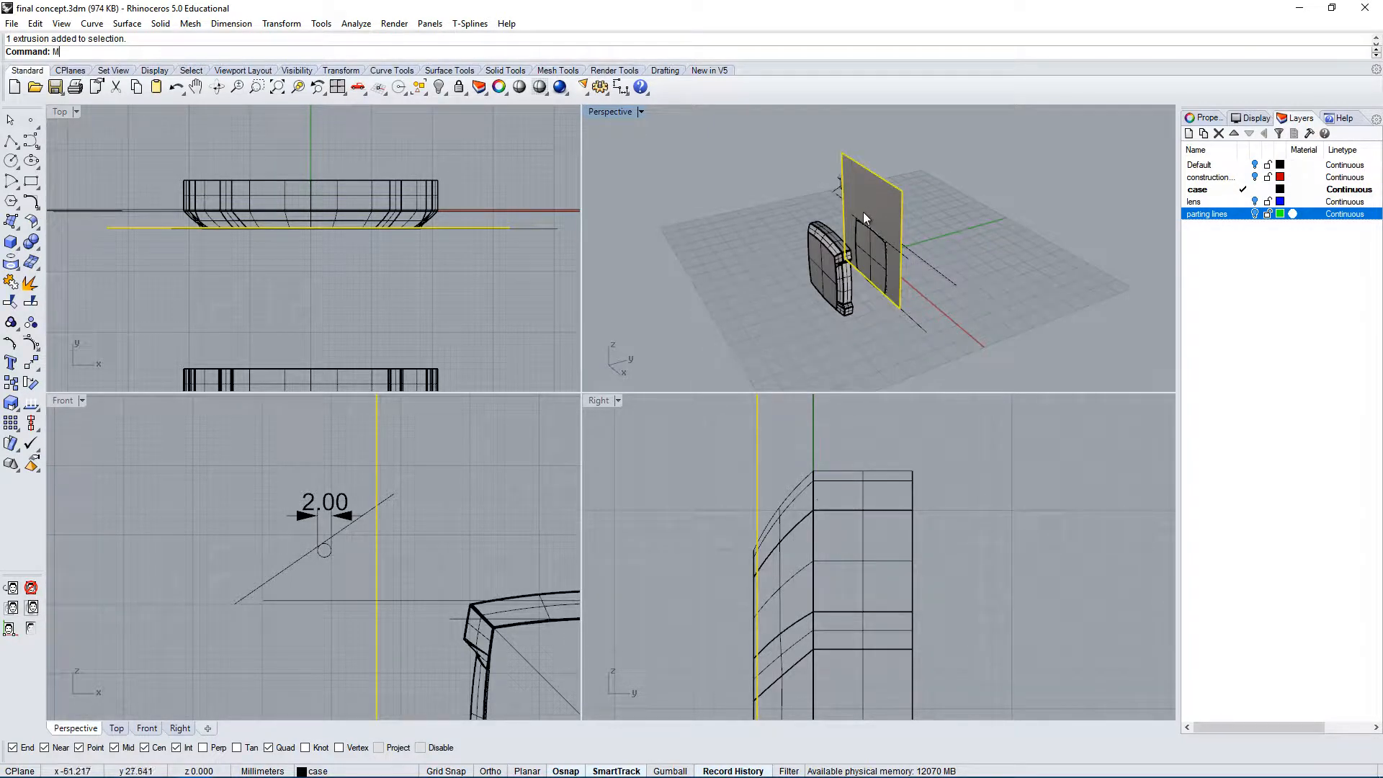
key(Return)
click(1030, 495)
scroll(1030, 494, down, 10)
right_drag(1062, 565, 956, 443)
click(957, 451)
scroll(923, 223, up, 3)
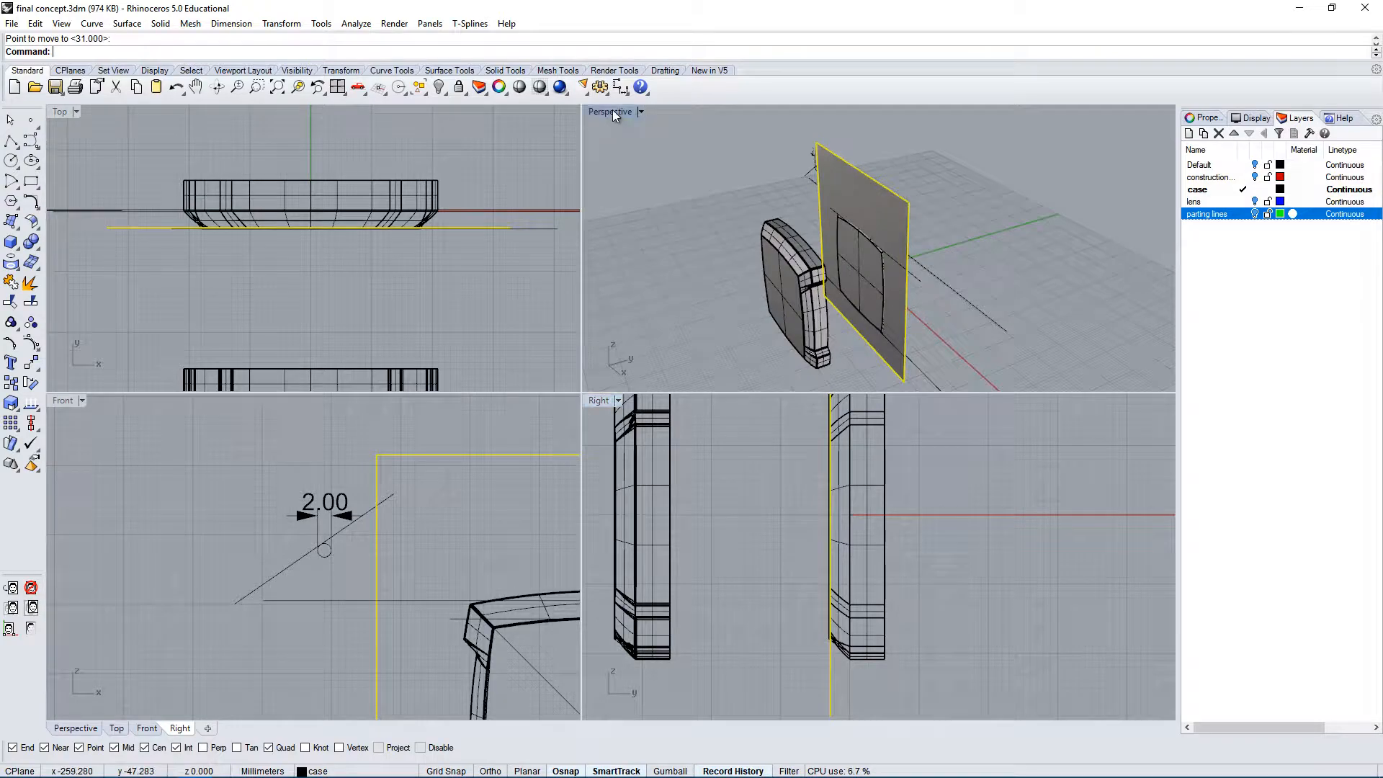
Examine the plane at the front of the case and compare the case's front edges with the separate filleted copy.
double_click(611, 112)
scroll(591, 404, up, 5)
right_drag(703, 485, 663, 467)
scroll(506, 379, up, 2)
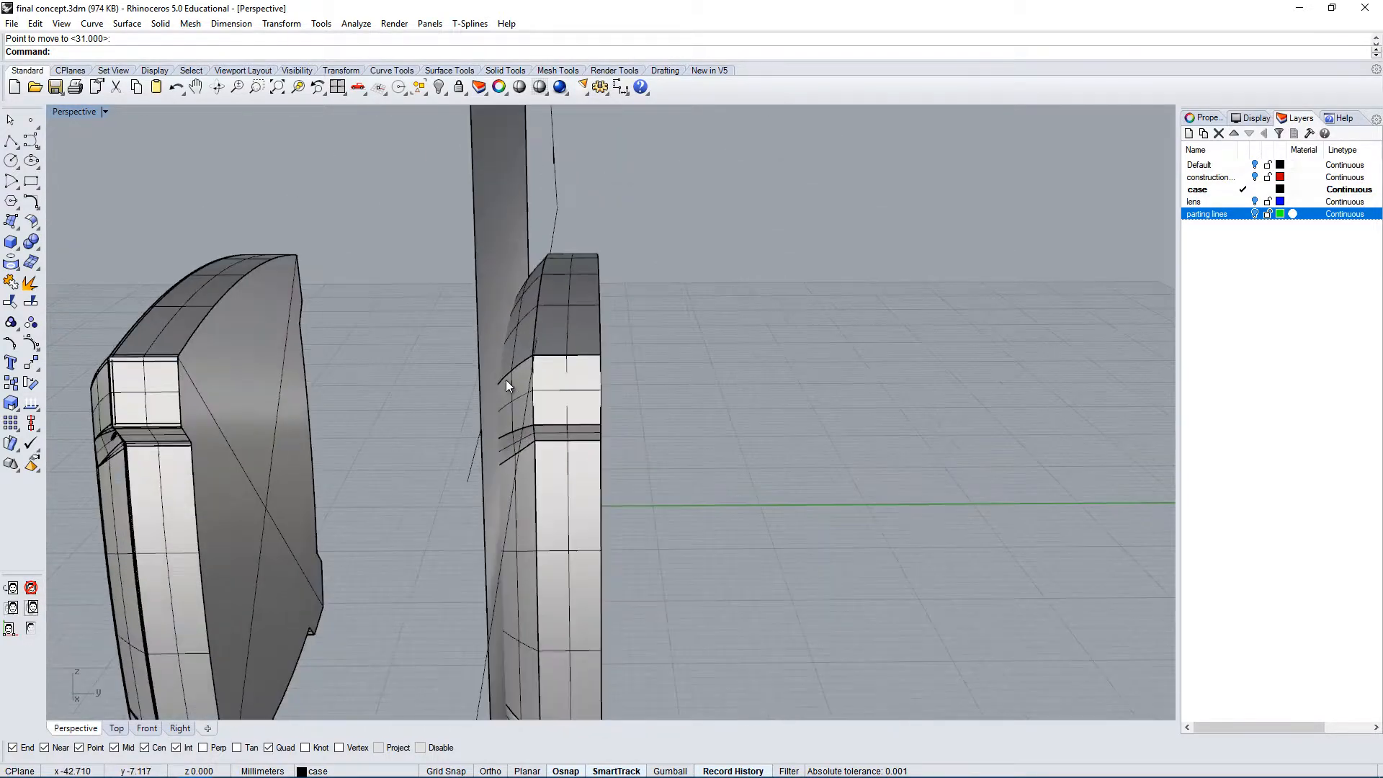
click(517, 373)
right_drag(516, 374, 595, 230)
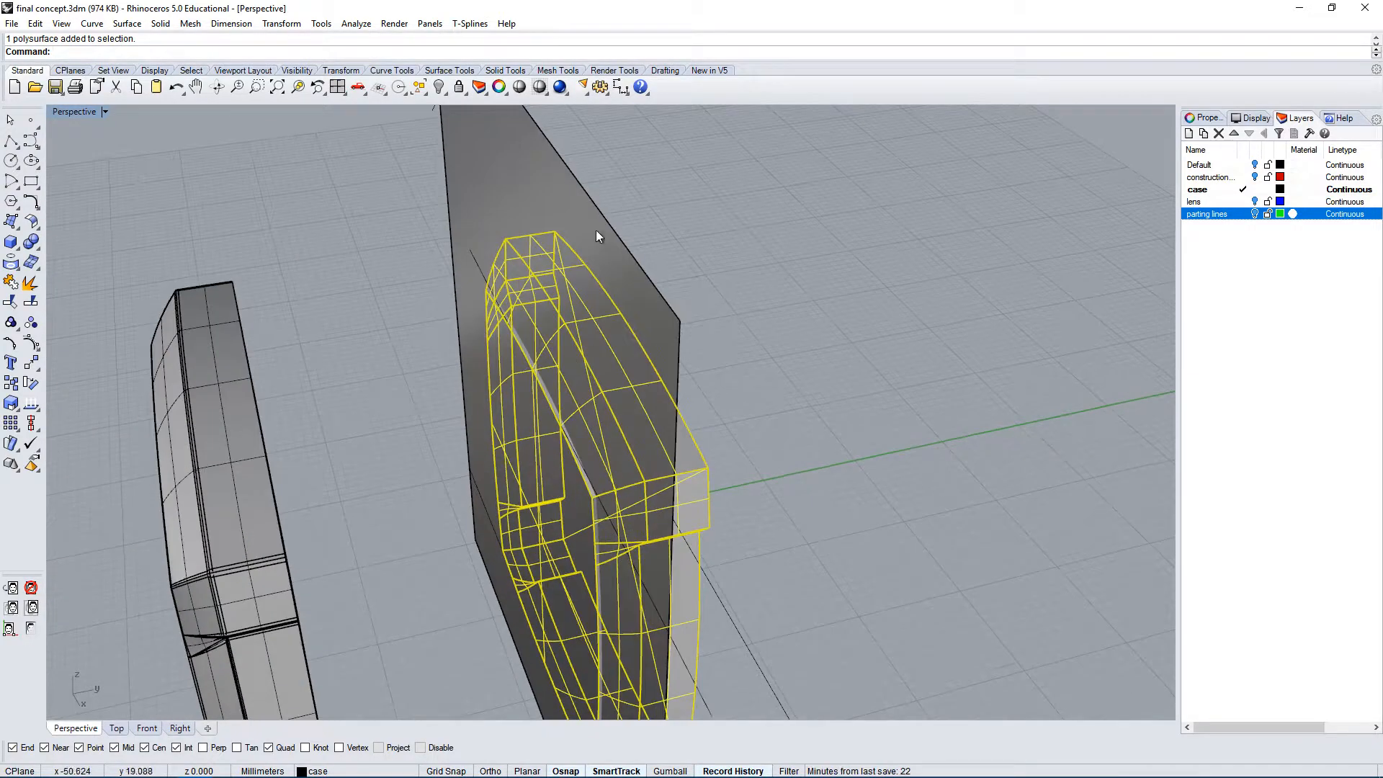
click(662, 163)
right_drag(263, 503, 338, 467)
scroll(285, 459, up, 7)
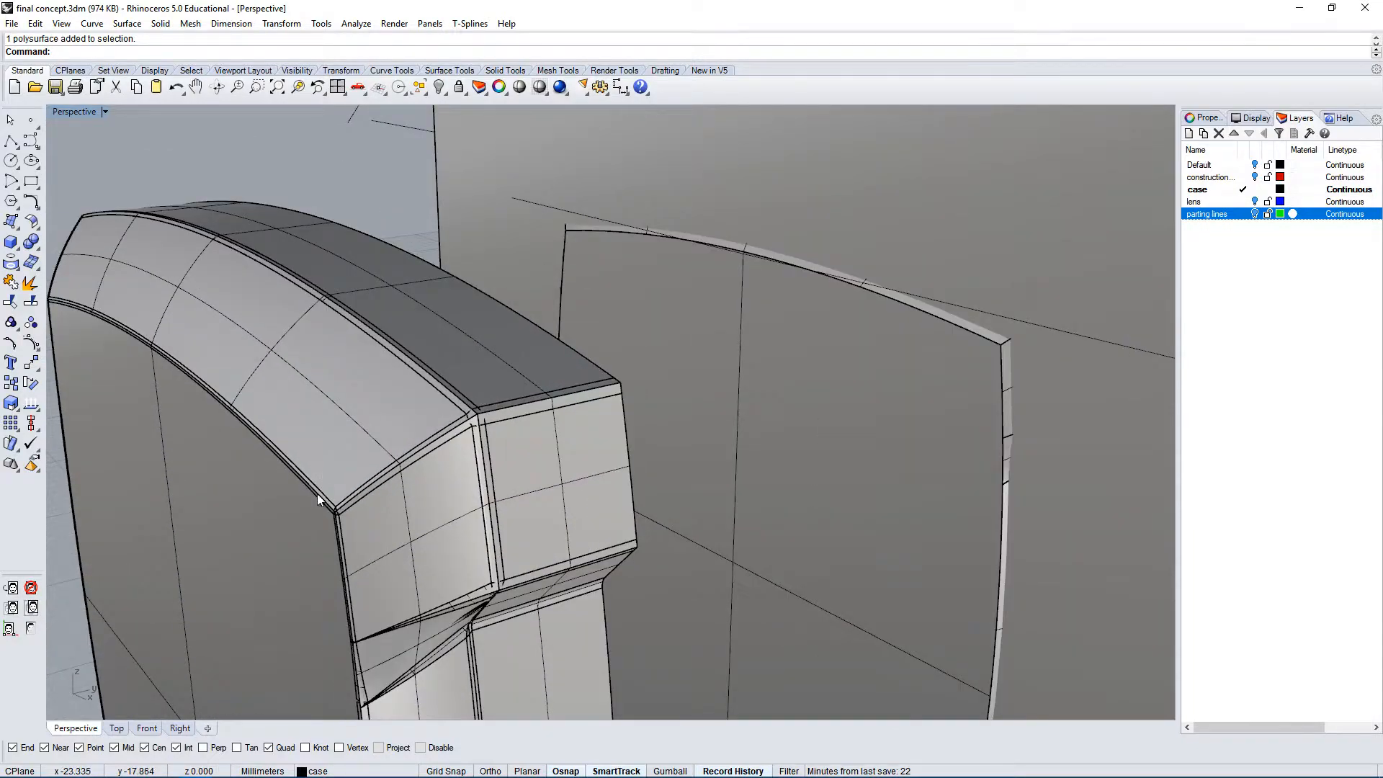
scroll(317, 494, up, 5)
scroll(228, 461, down, 13)
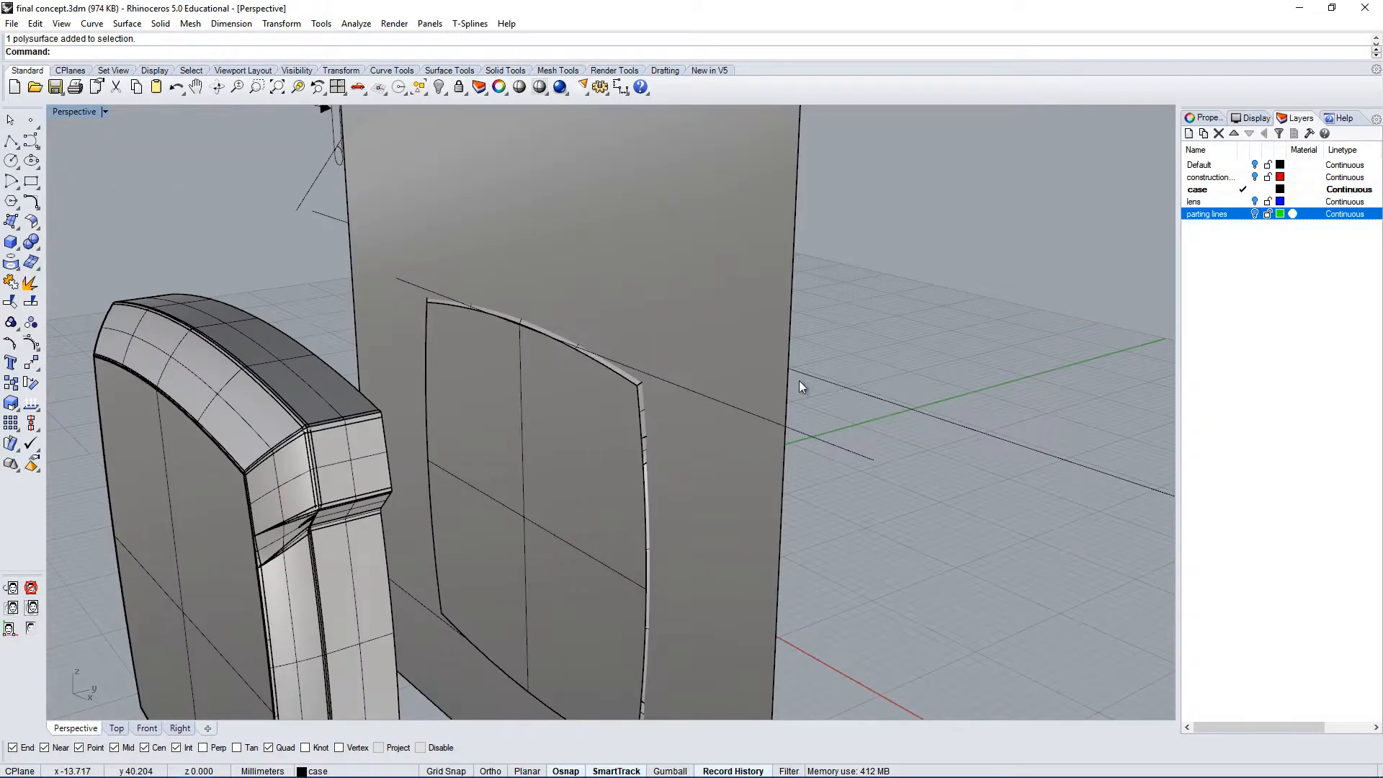
right_drag(798, 380, 723, 381)
click(379, 290)
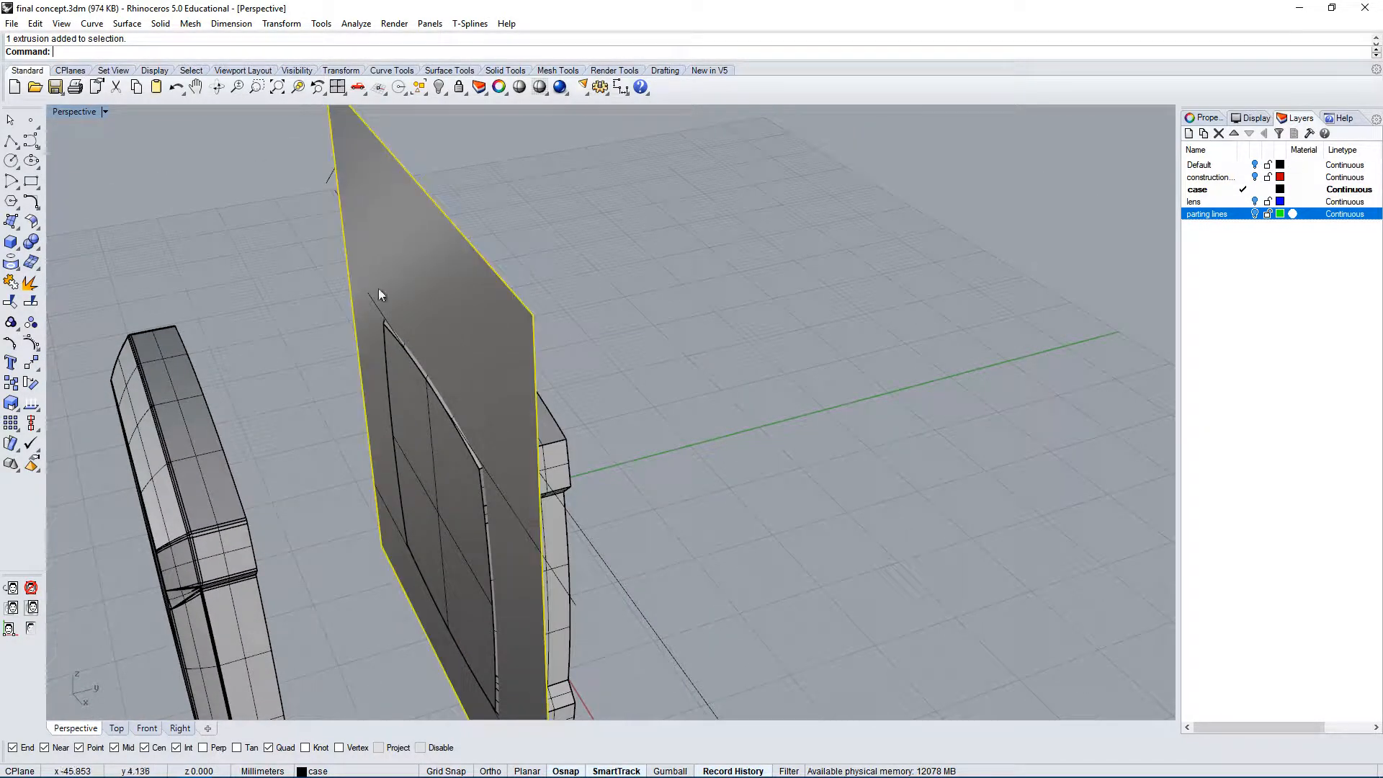
right_drag(361, 130, 330, 291)
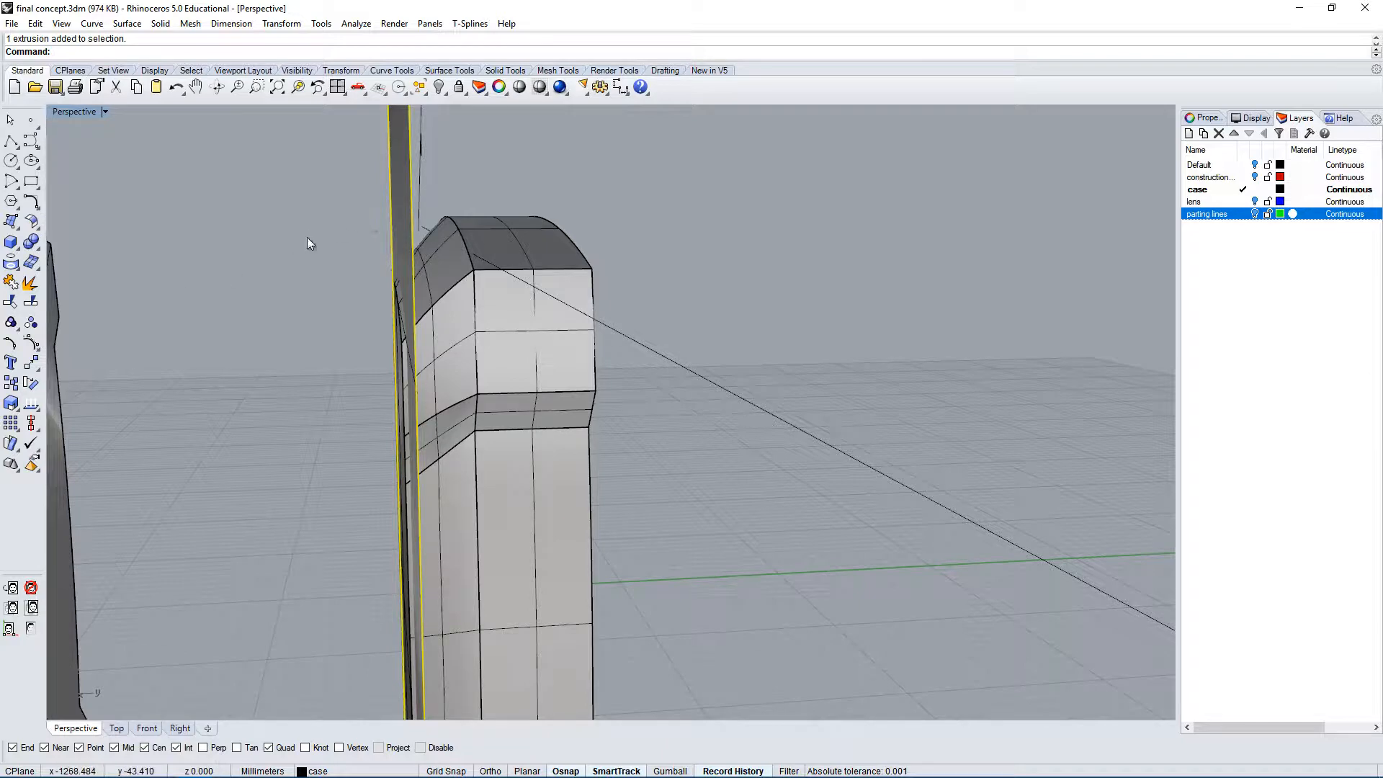
right_drag(307, 238, 459, 318)
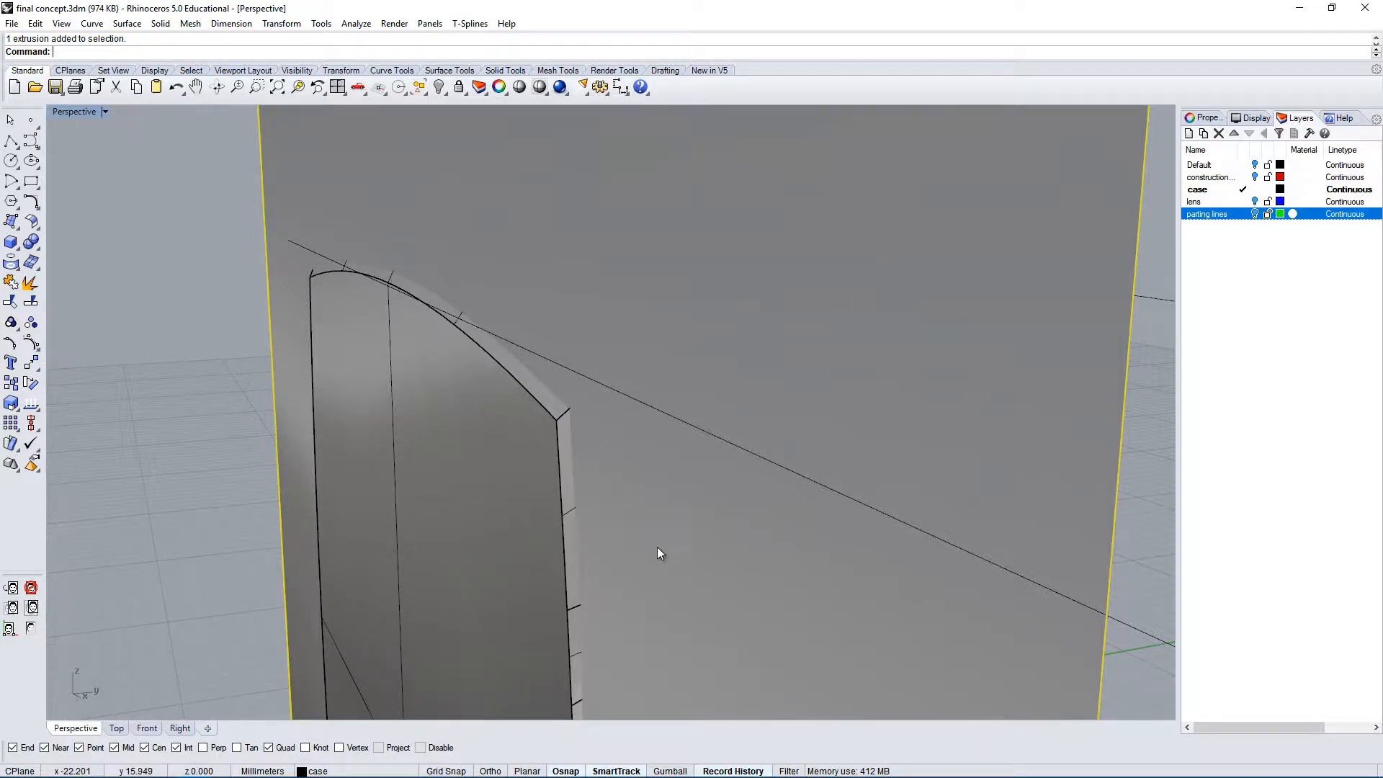
right_drag(660, 554, 415, 164)
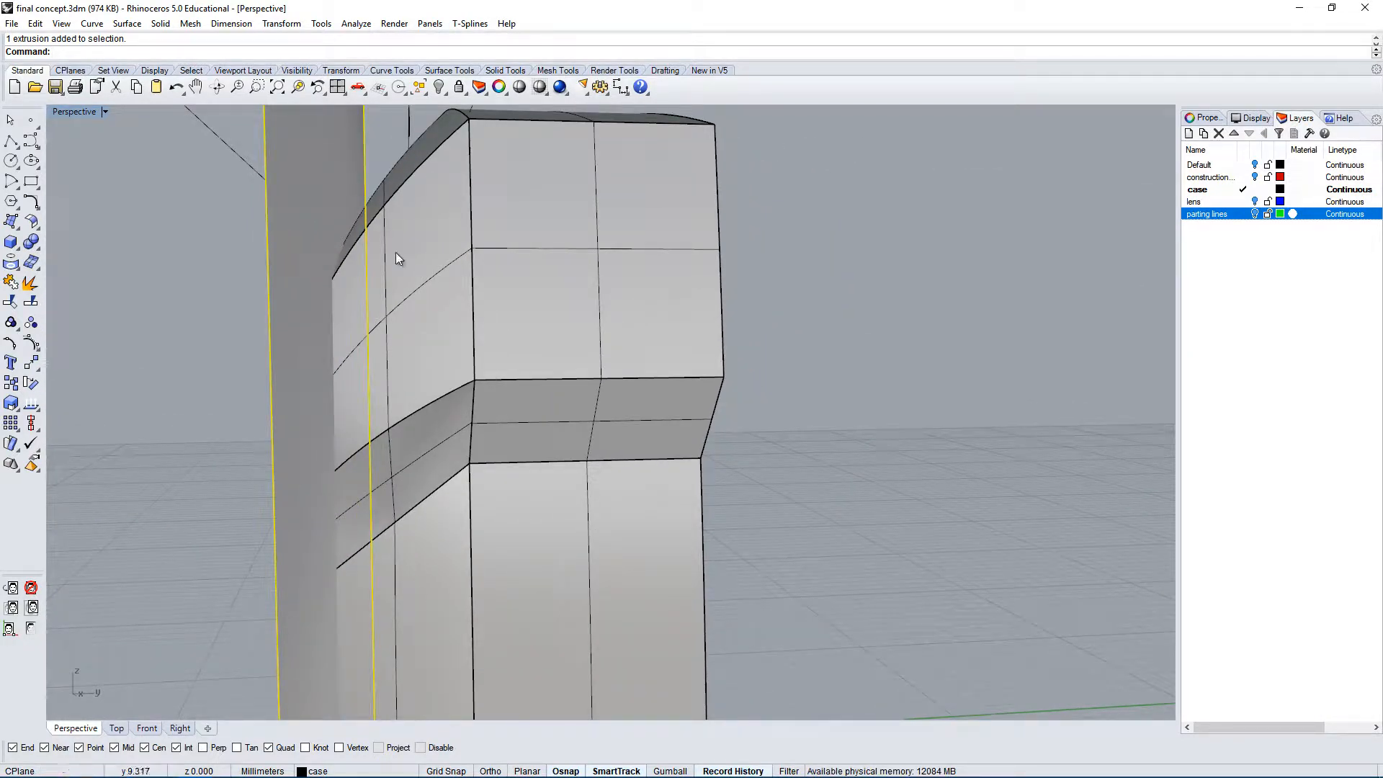
right_drag(283, 425, 677, 164)
scroll(833, 365, up, 3)
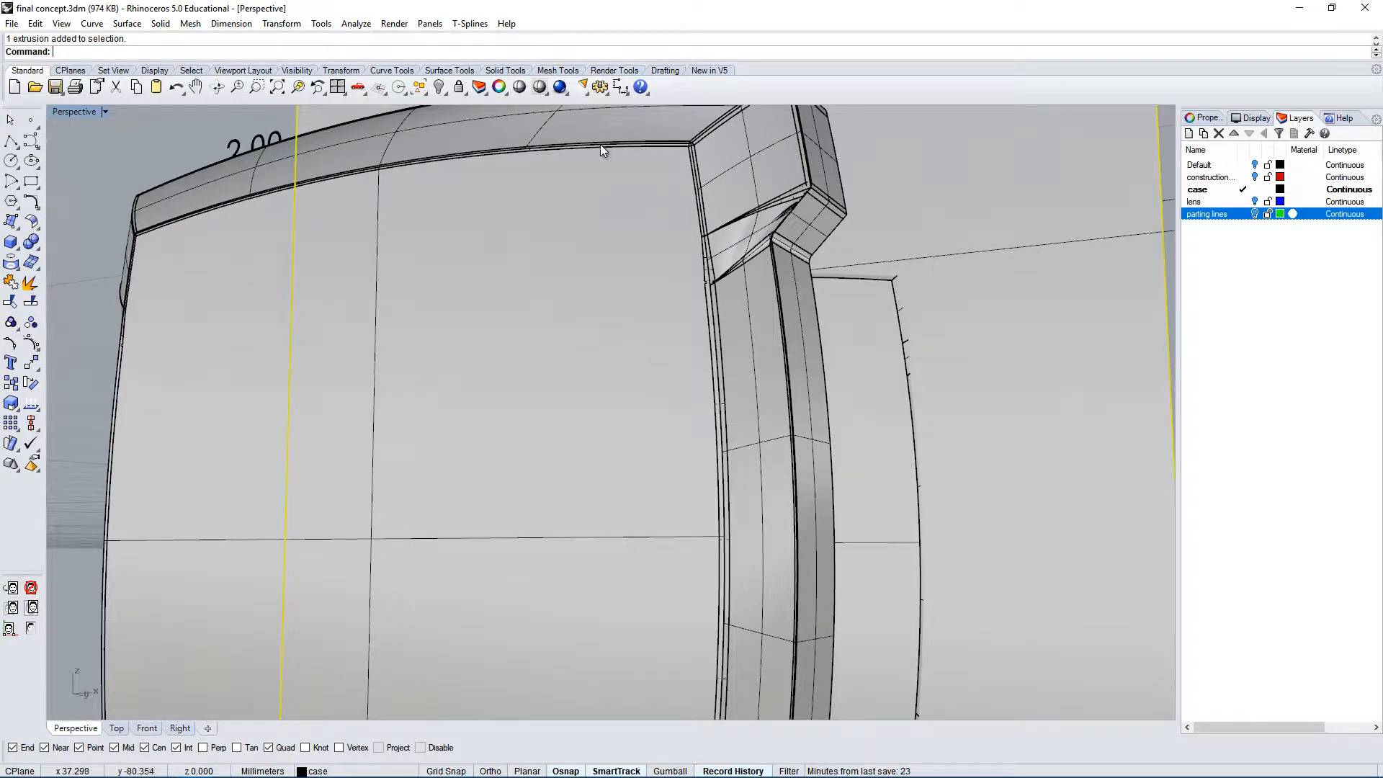
scroll(769, 333, down, 5)
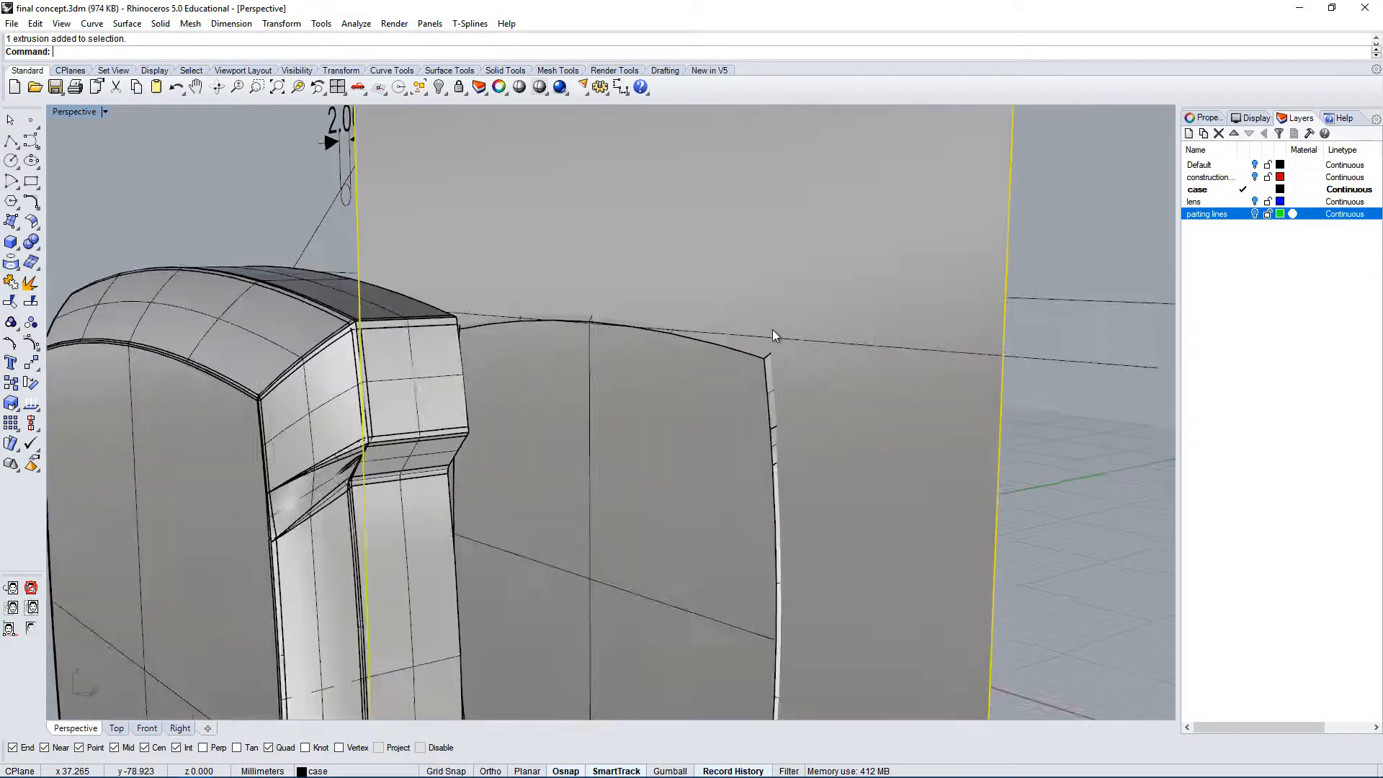
click(680, 414)
click(722, 475)
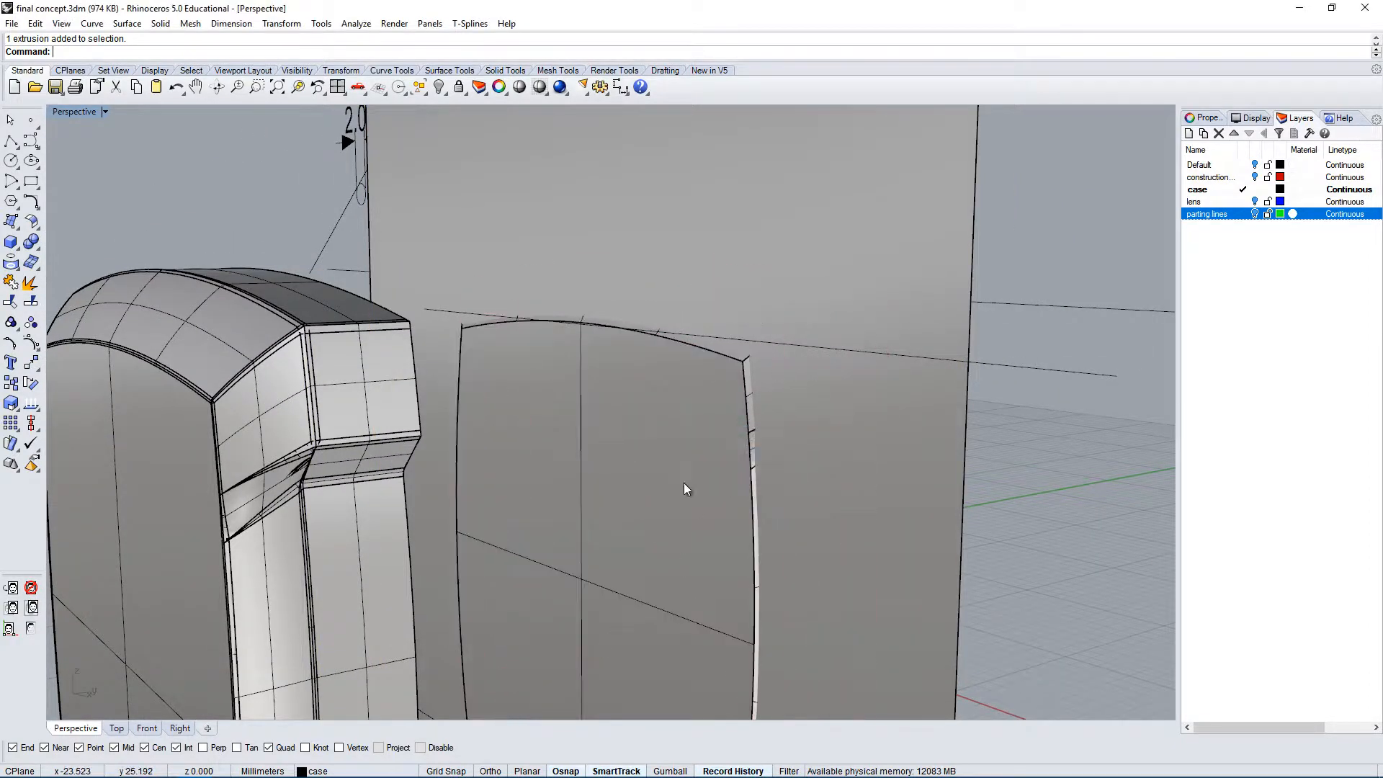
Extract the curved front face surface from the case polysurface at the plane.
right_click(32, 287)
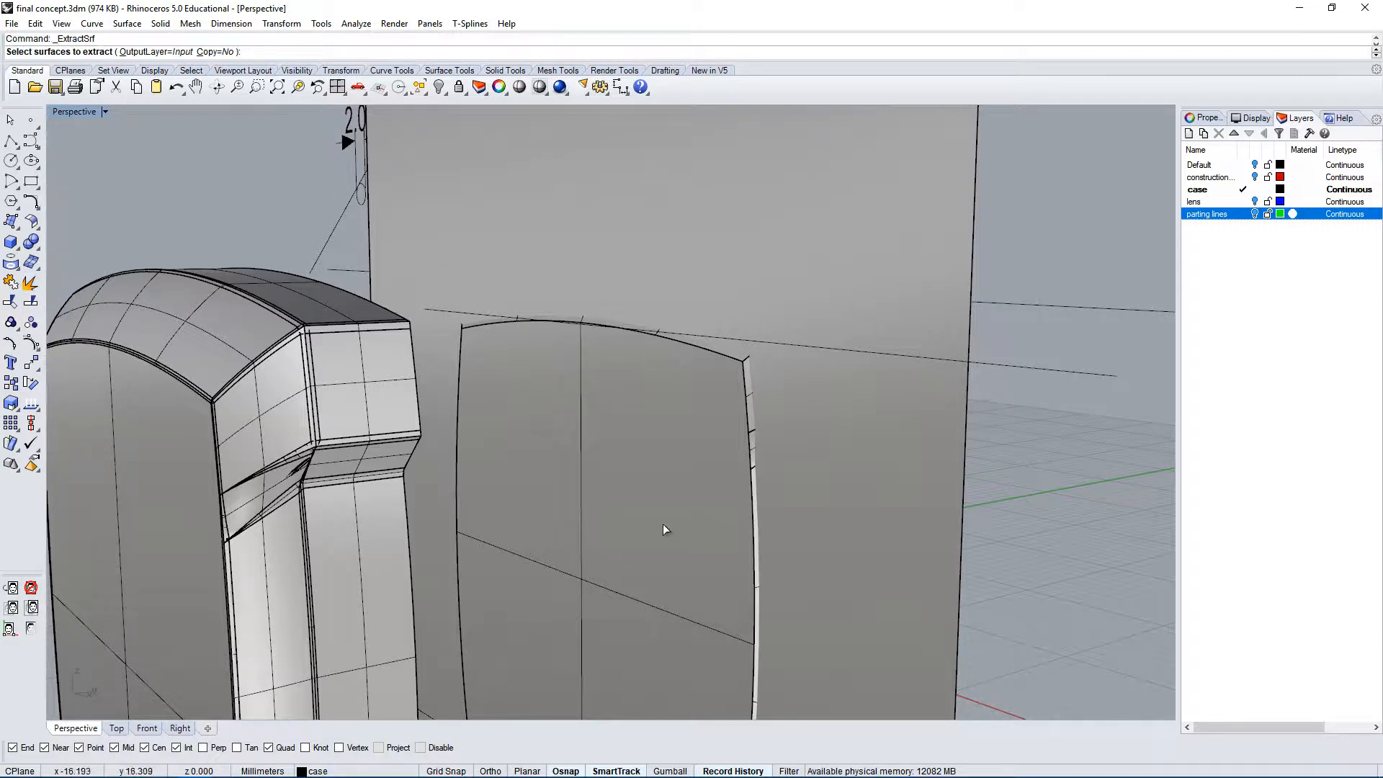
click(659, 465)
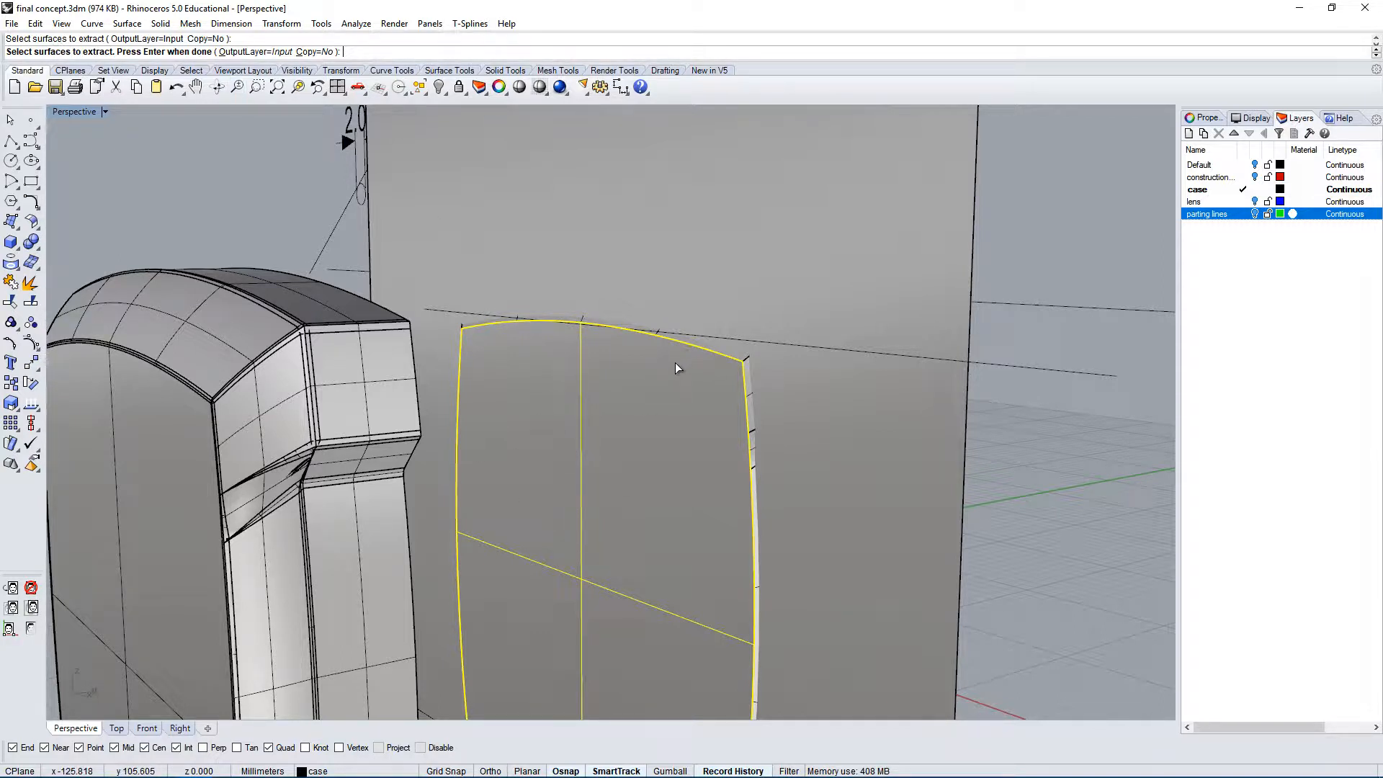
key(Return)
click(184, 192)
right_drag(907, 500, 706, 313)
click(706, 313)
click(885, 408)
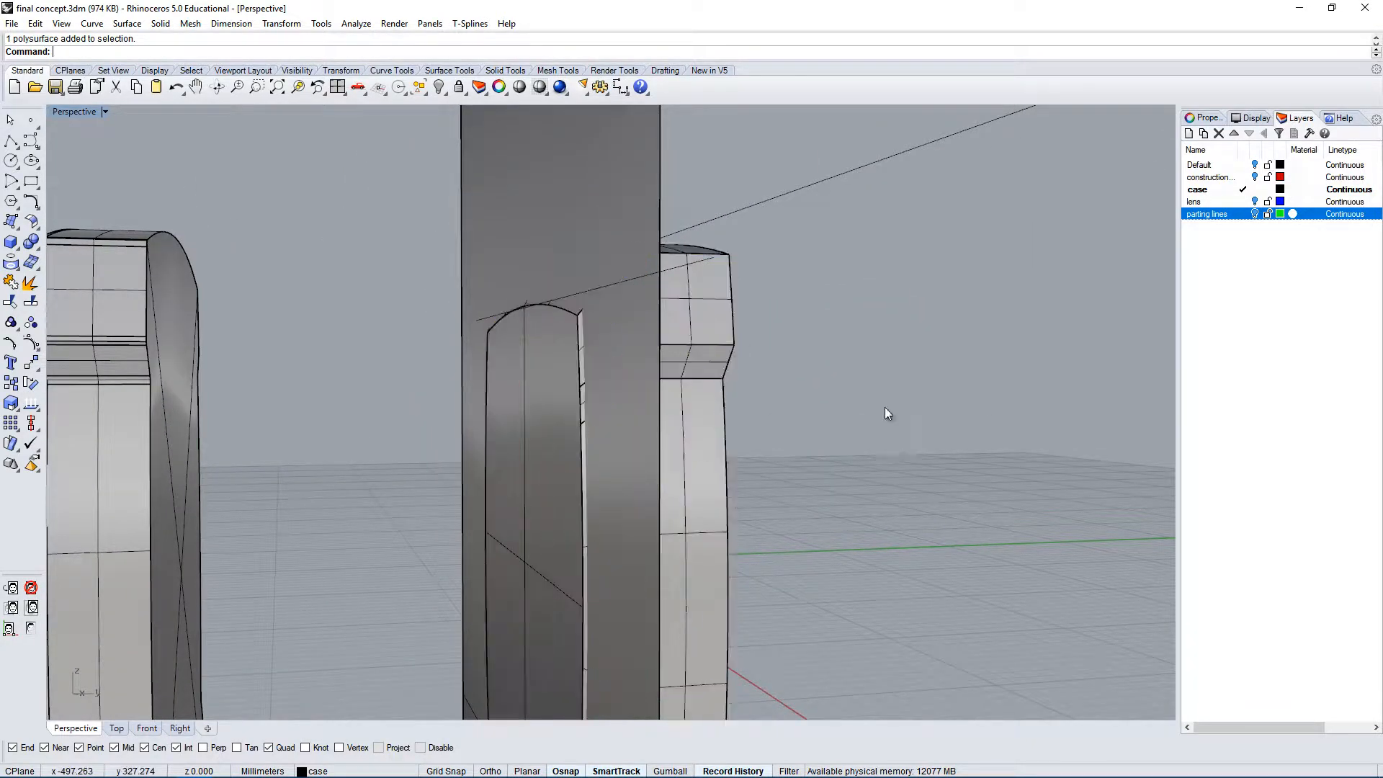
Duplicate the border of the extracted front face surface as a curve.
click(524, 568)
right_drag(701, 542, 803, 563)
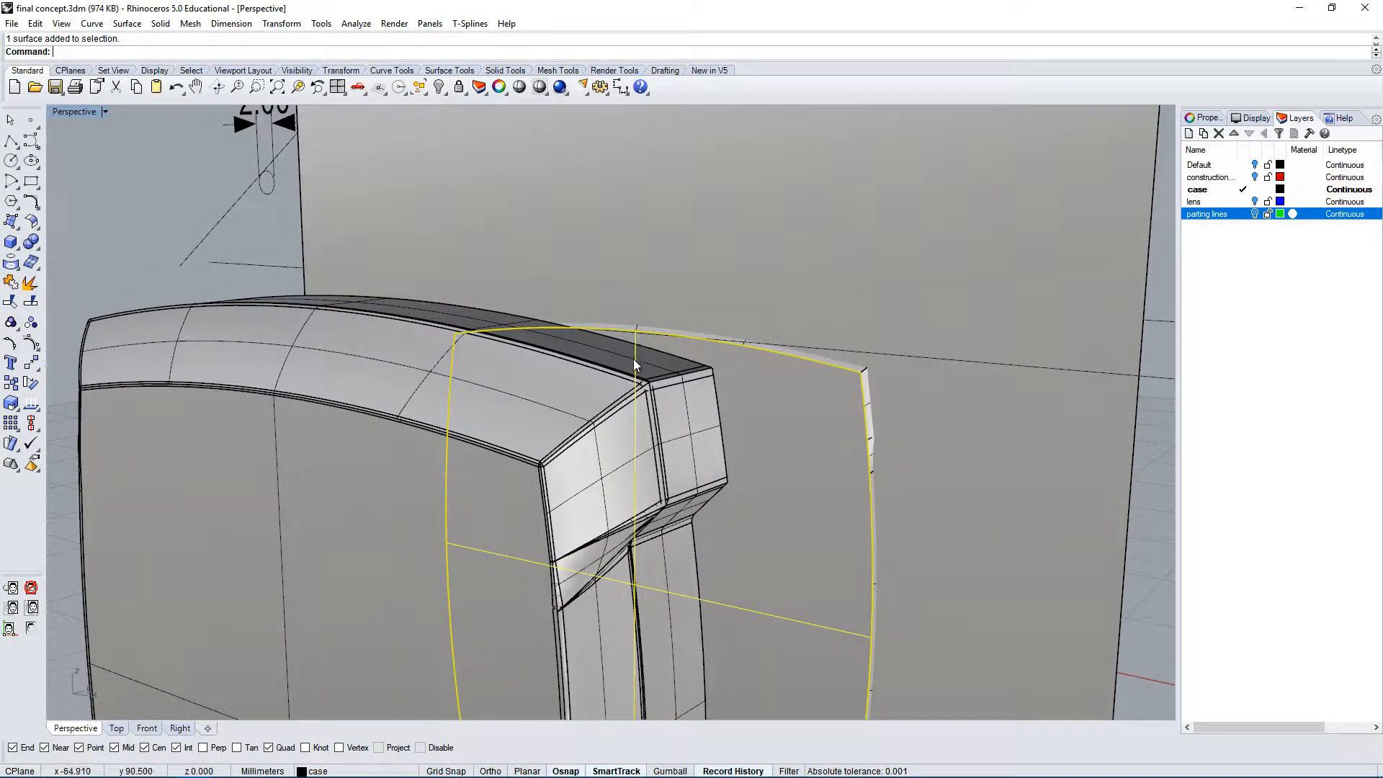
mouse_move(664, 379)
right_down()
mouse_move(643, 410)
mouse_move(664, 388)
right_up()
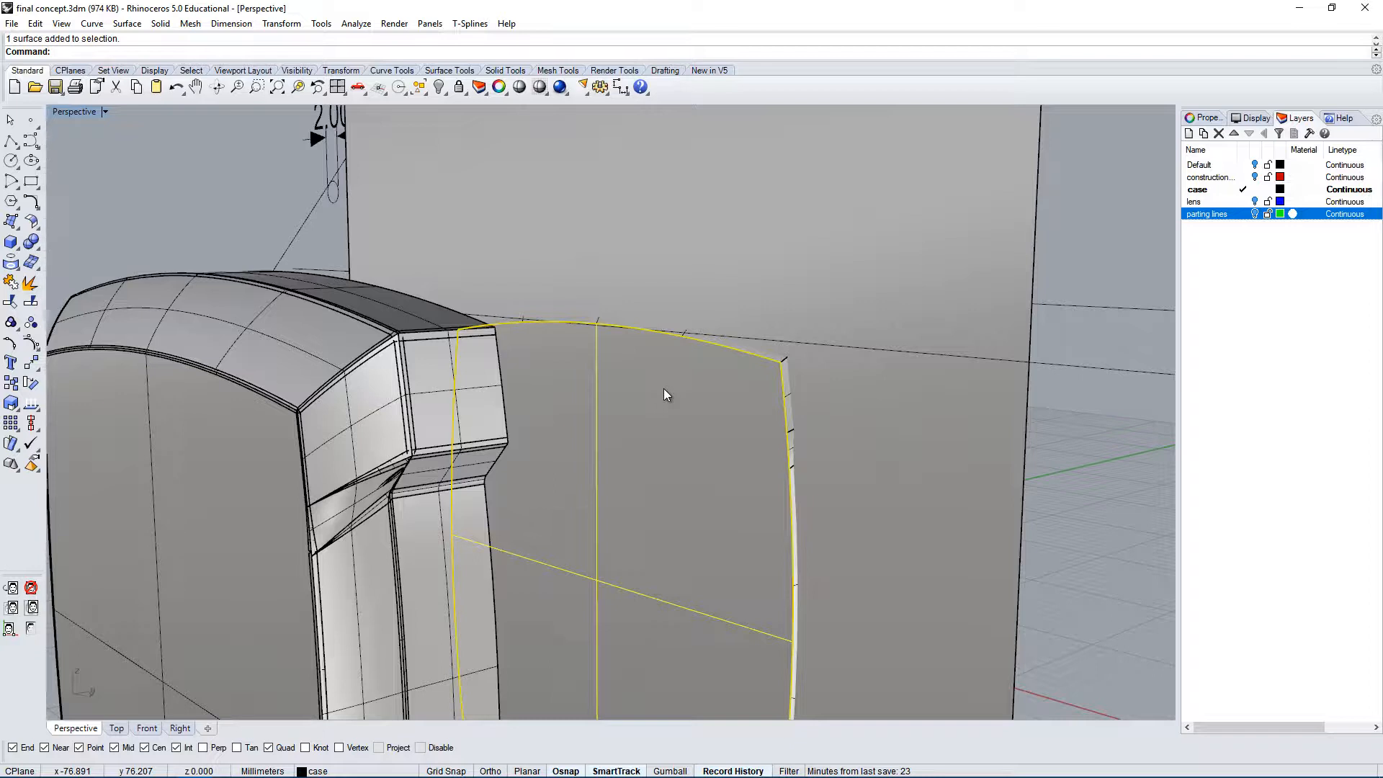
click(91, 23)
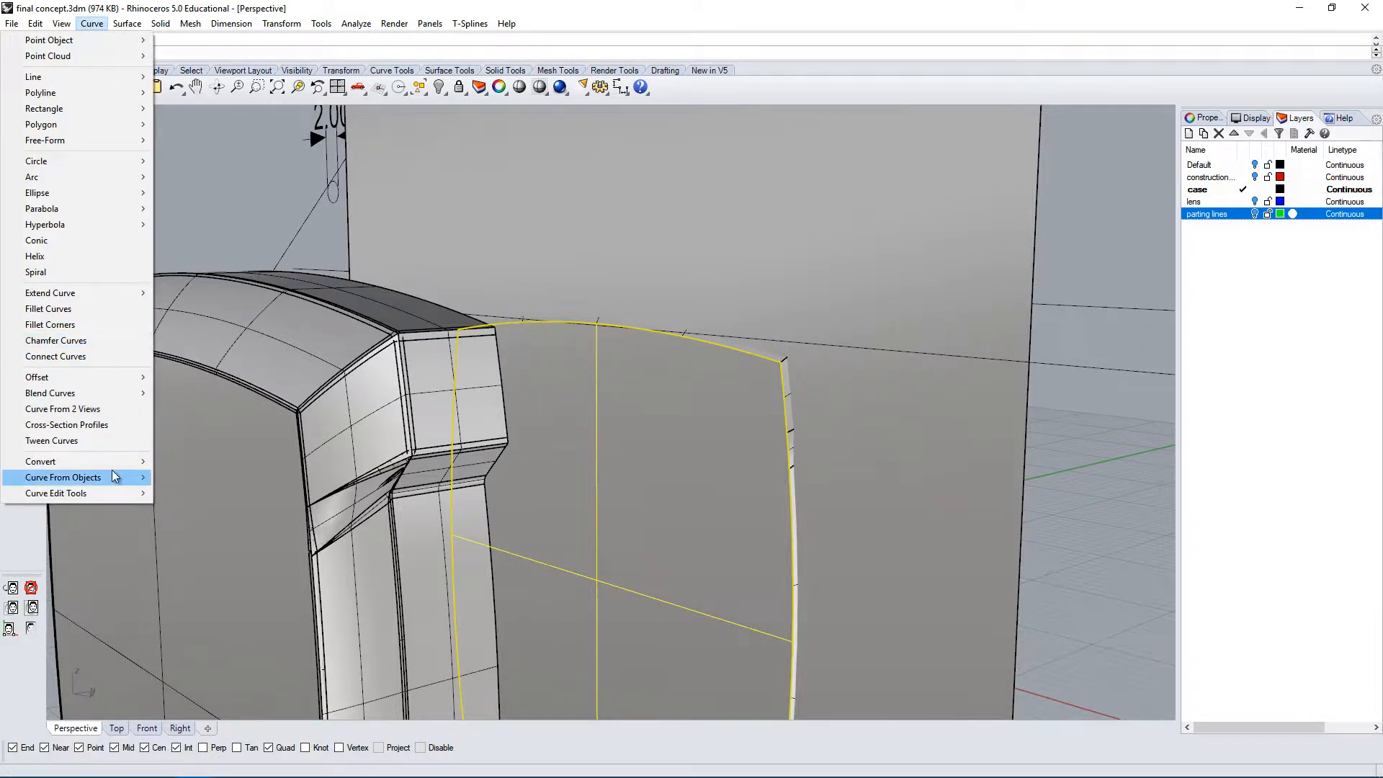
mouse_move(105, 476)
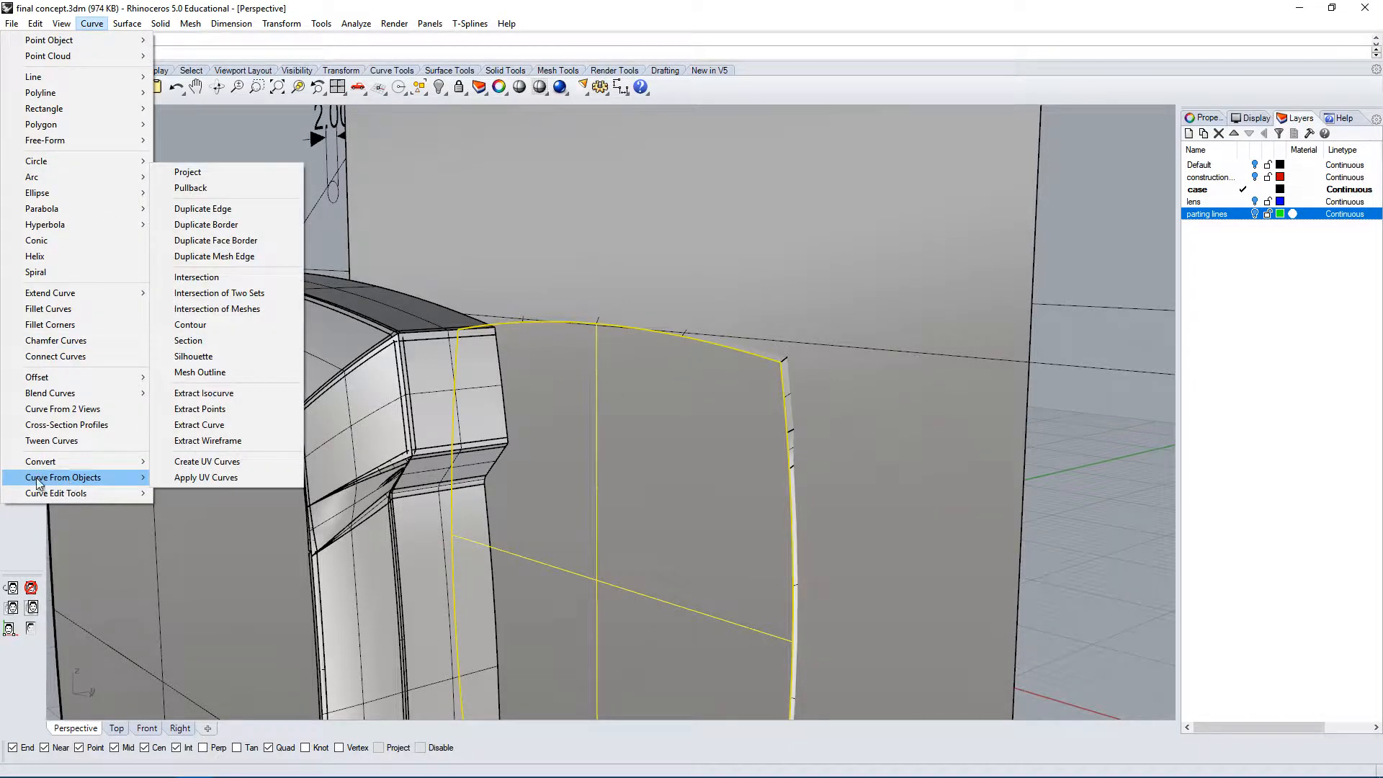
click(221, 229)
Offset the duplicated front face border inward by 0.1 mm with sharp corners in the Front view.
right_drag(219, 224, 648, 205)
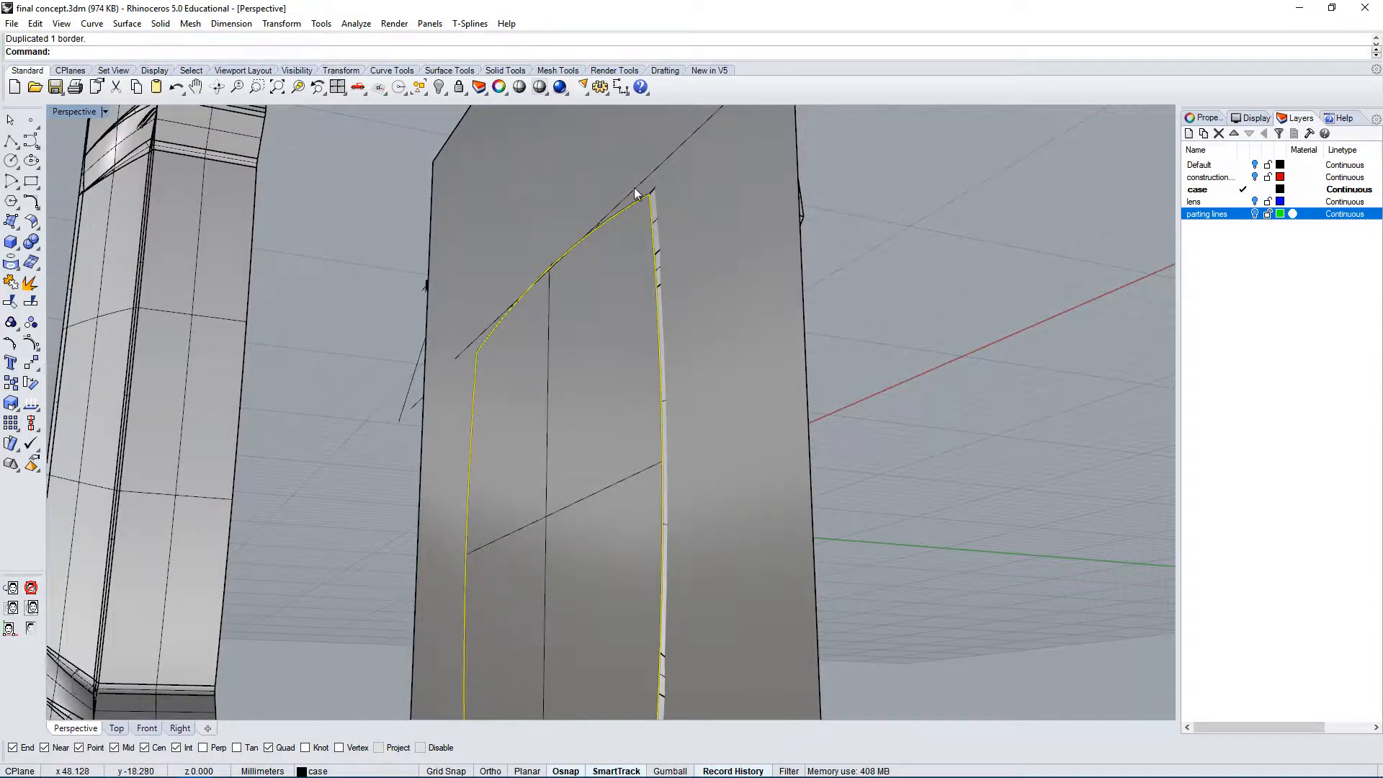
right_drag(500, 413, 636, 340)
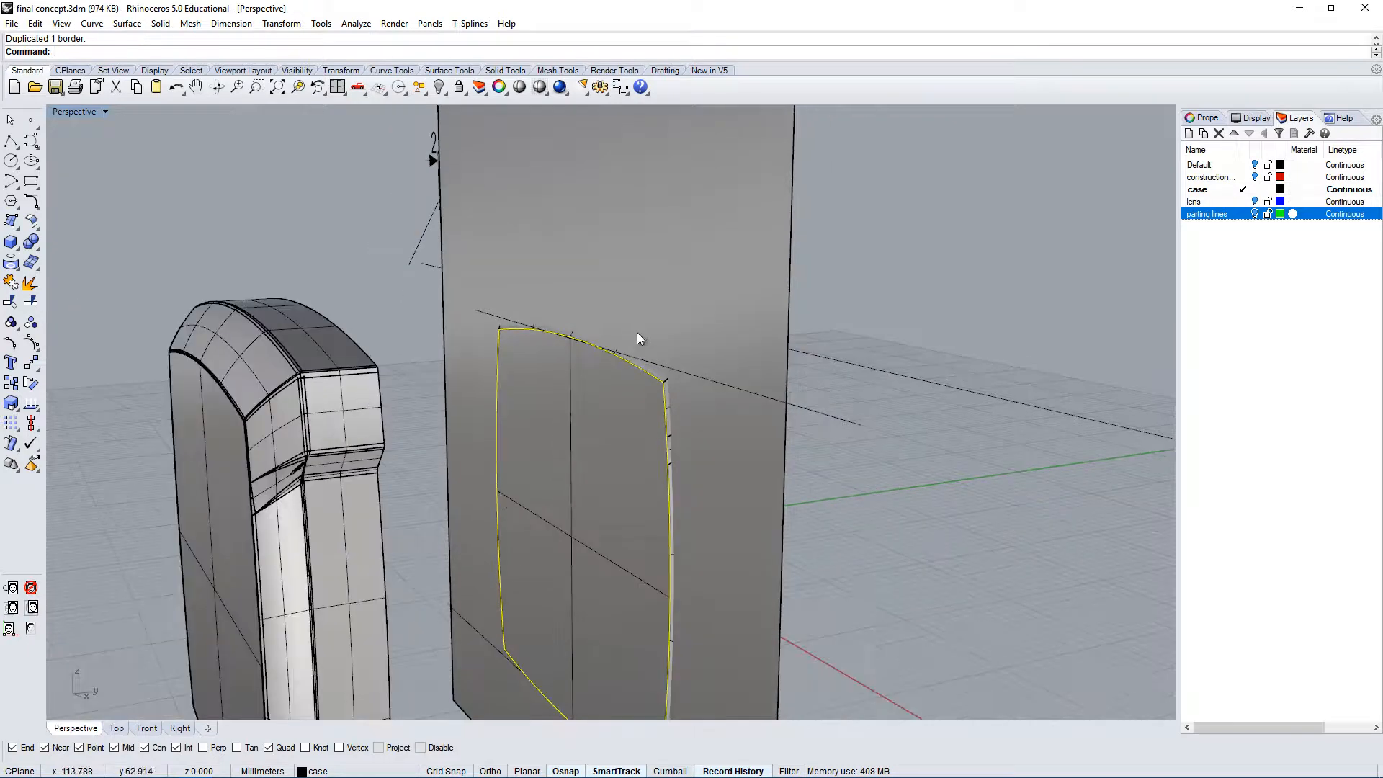
right_drag(646, 392, 650, 286)
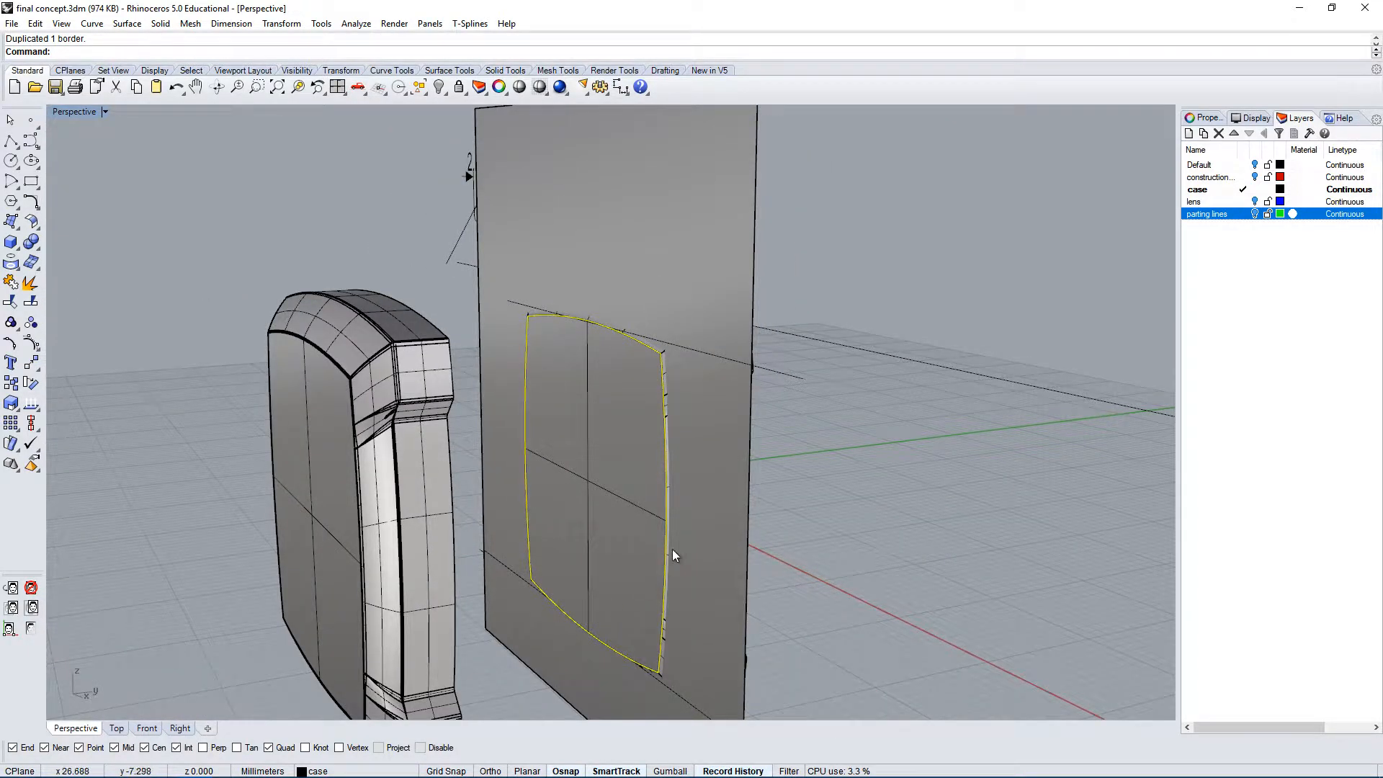
right_drag(674, 552, 457, 343)
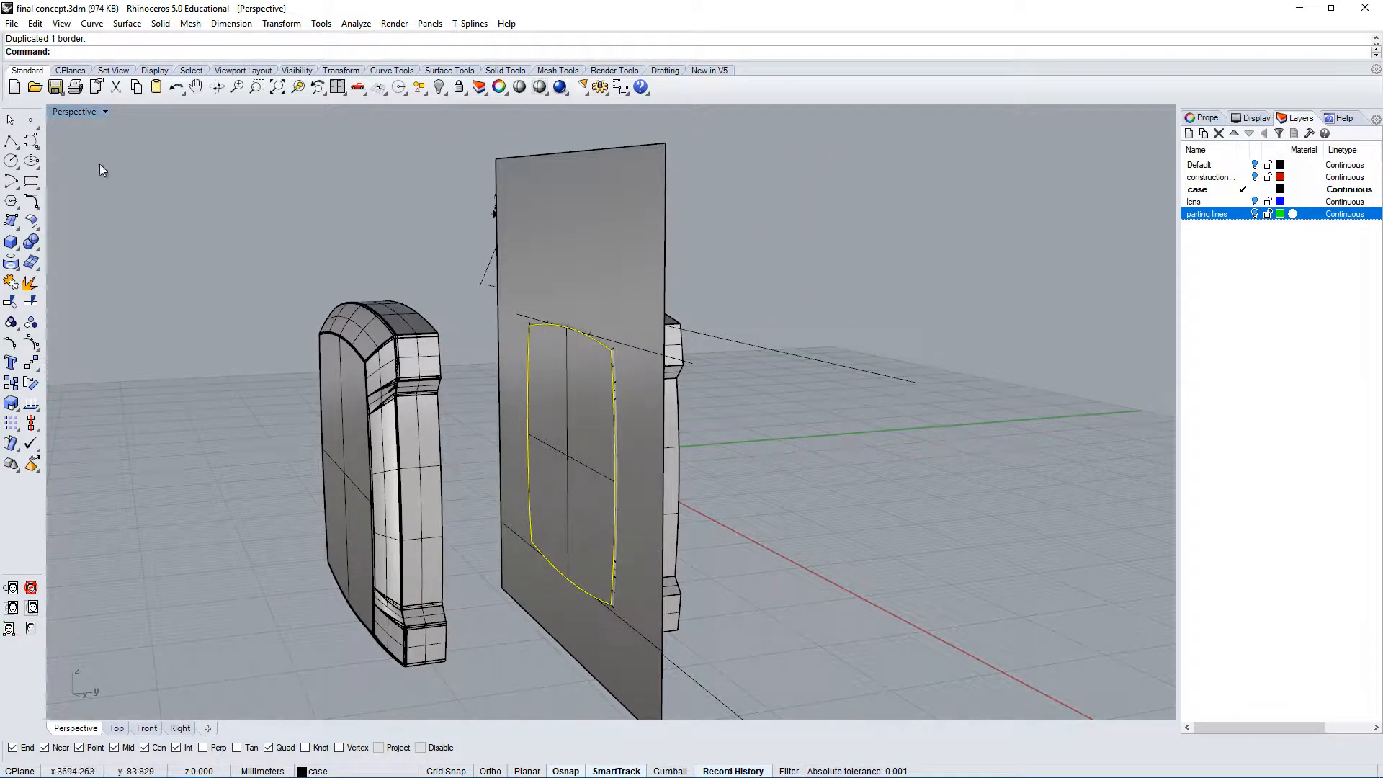
double_click(66, 111)
scroll(346, 591, down, 5)
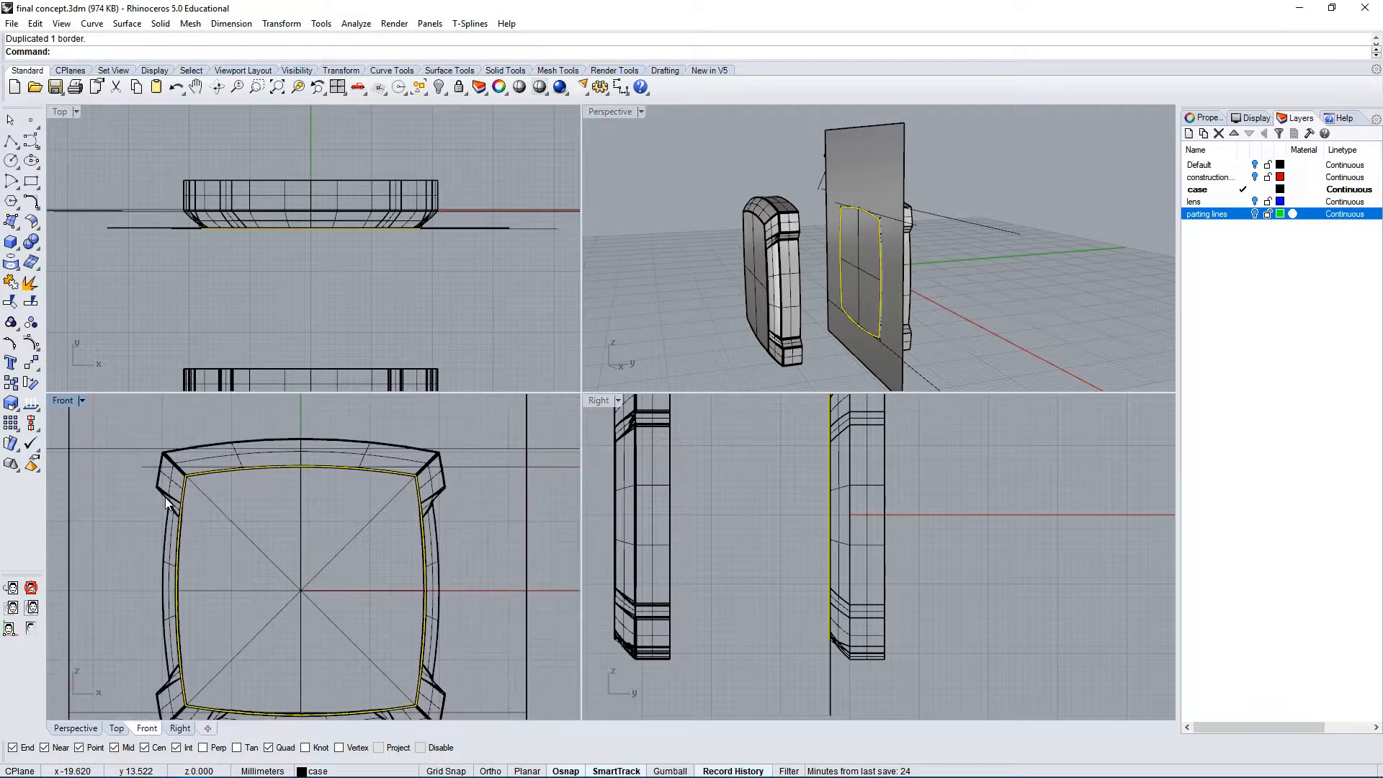
scroll(278, 455, up, 8)
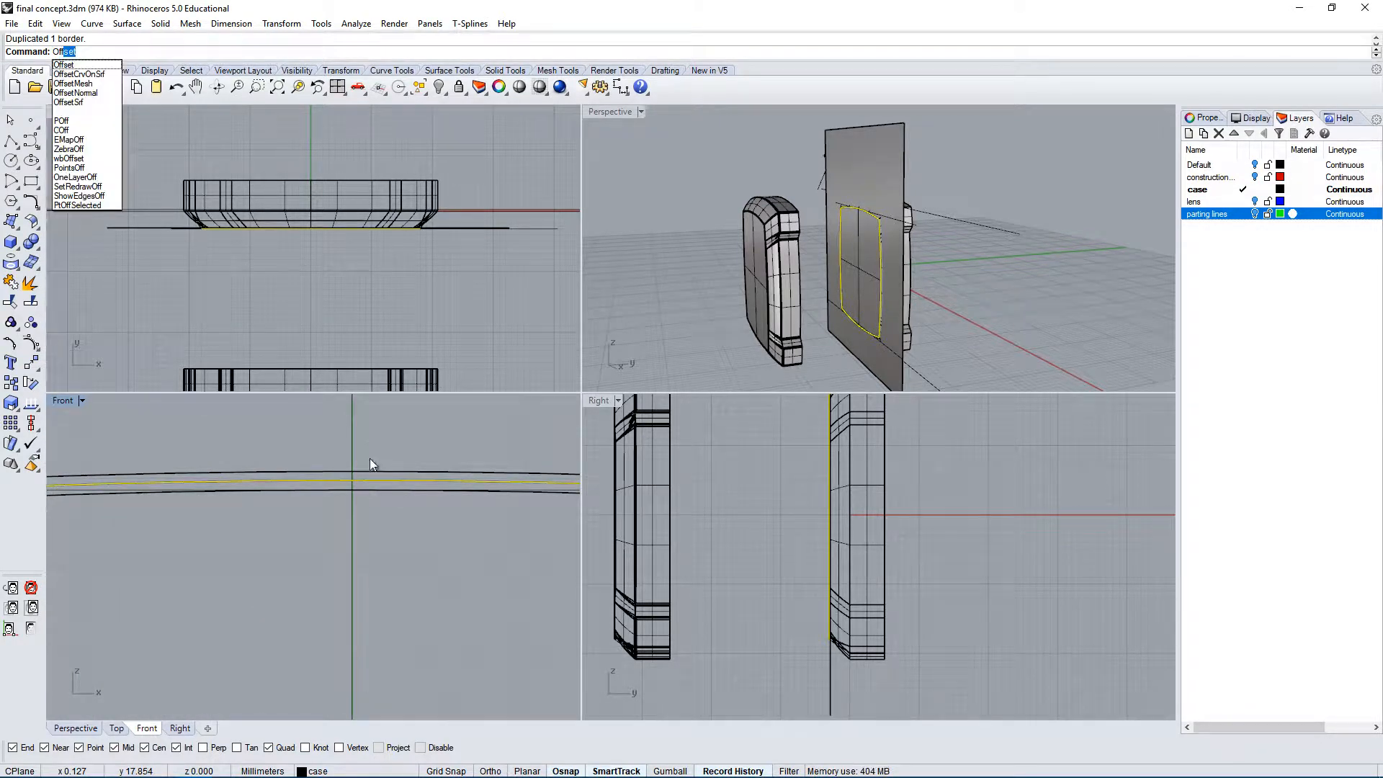
click(93, 66)
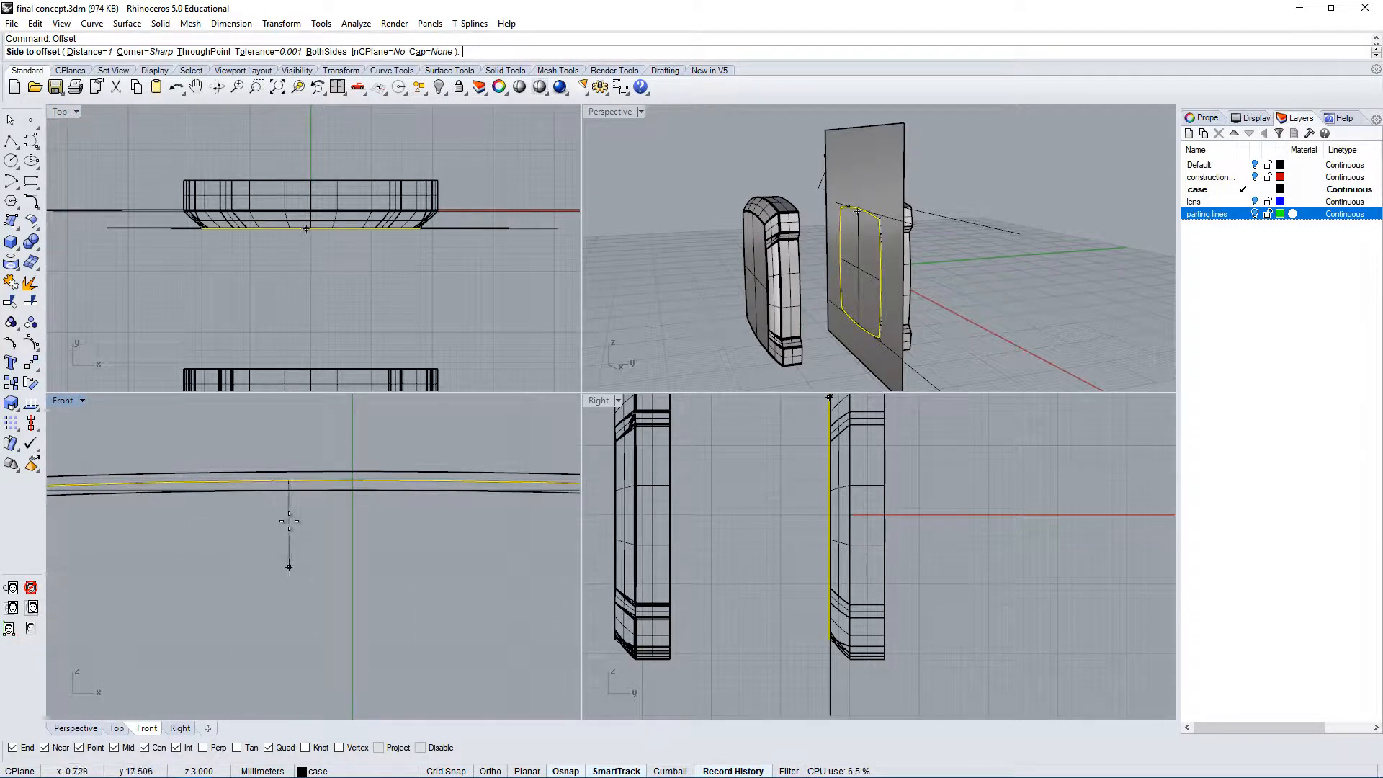
scroll(279, 501, down, 3)
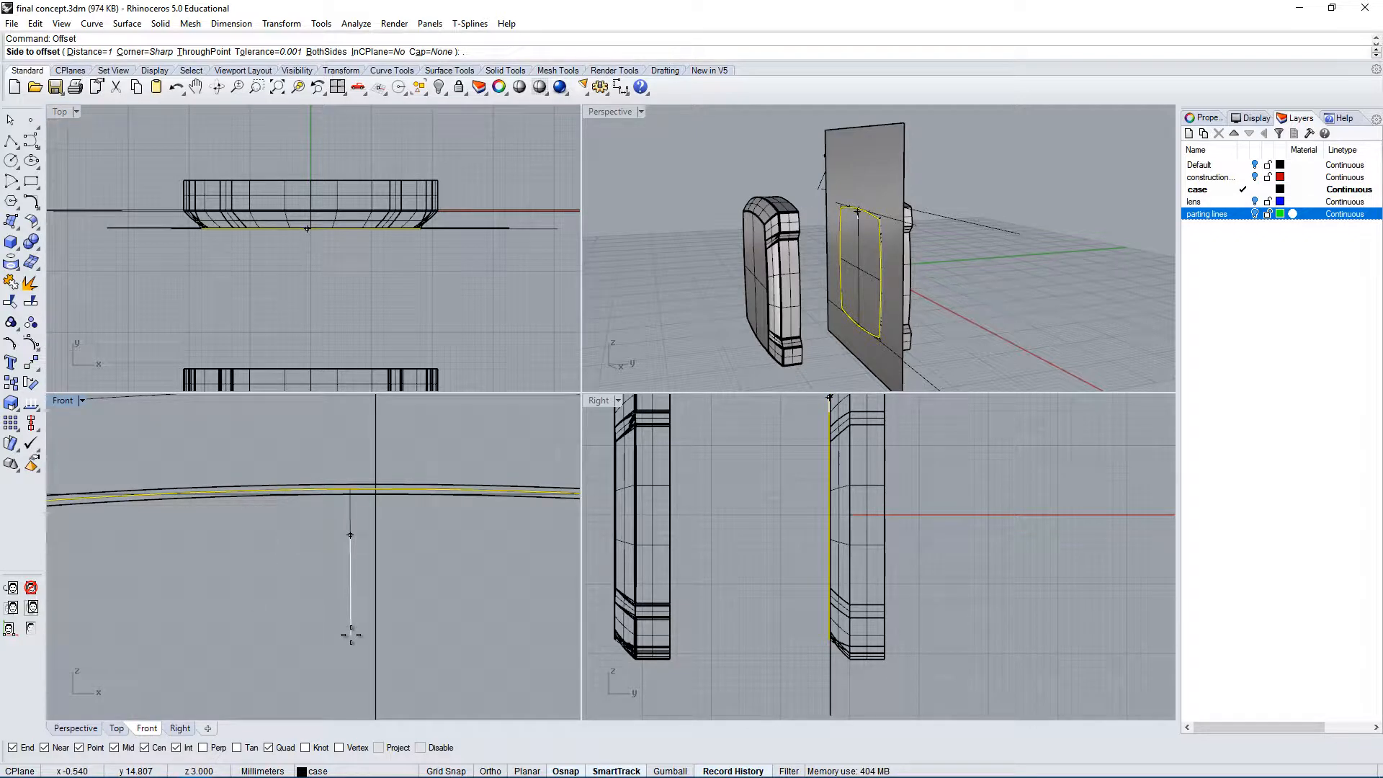
text(1)
key(Return)
scroll(328, 541, up, 10)
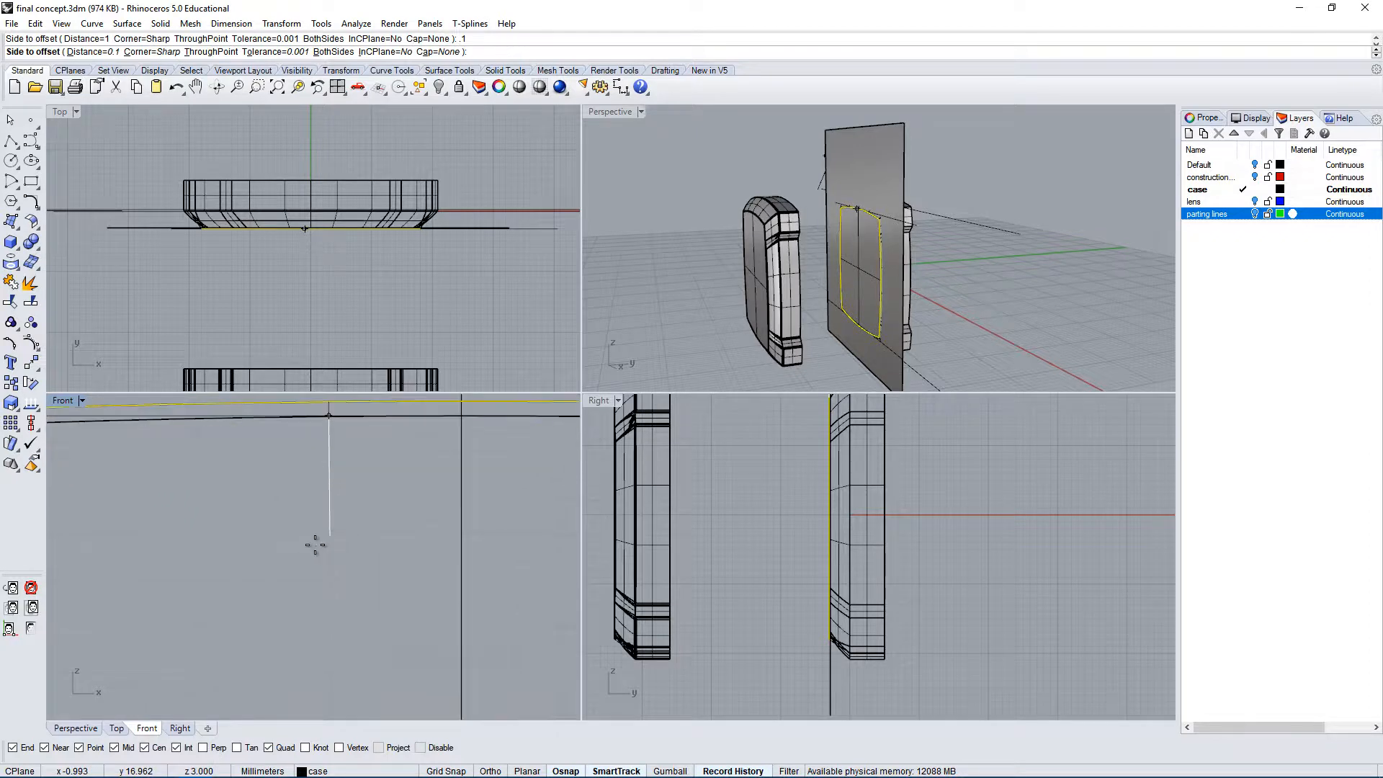
scroll(99, 609, down, 5)
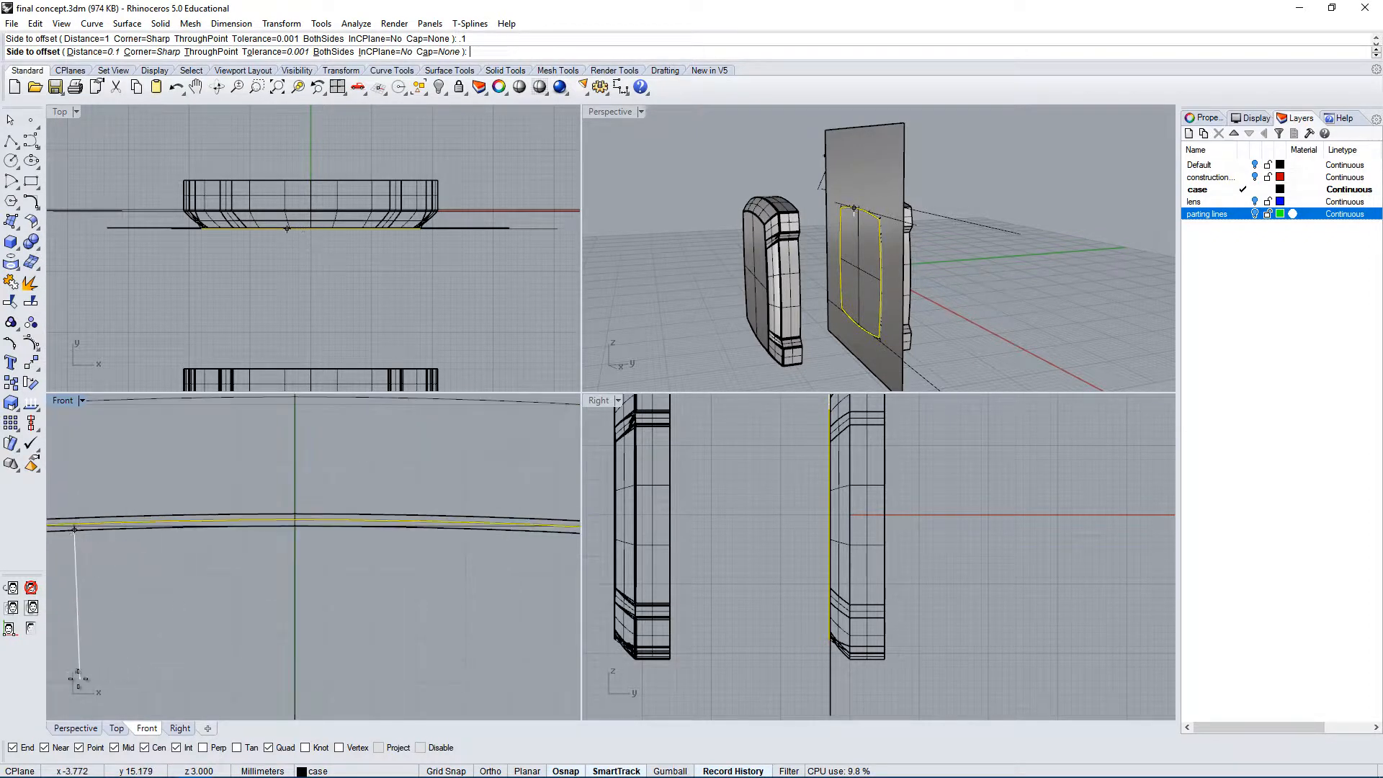
click(174, 677)
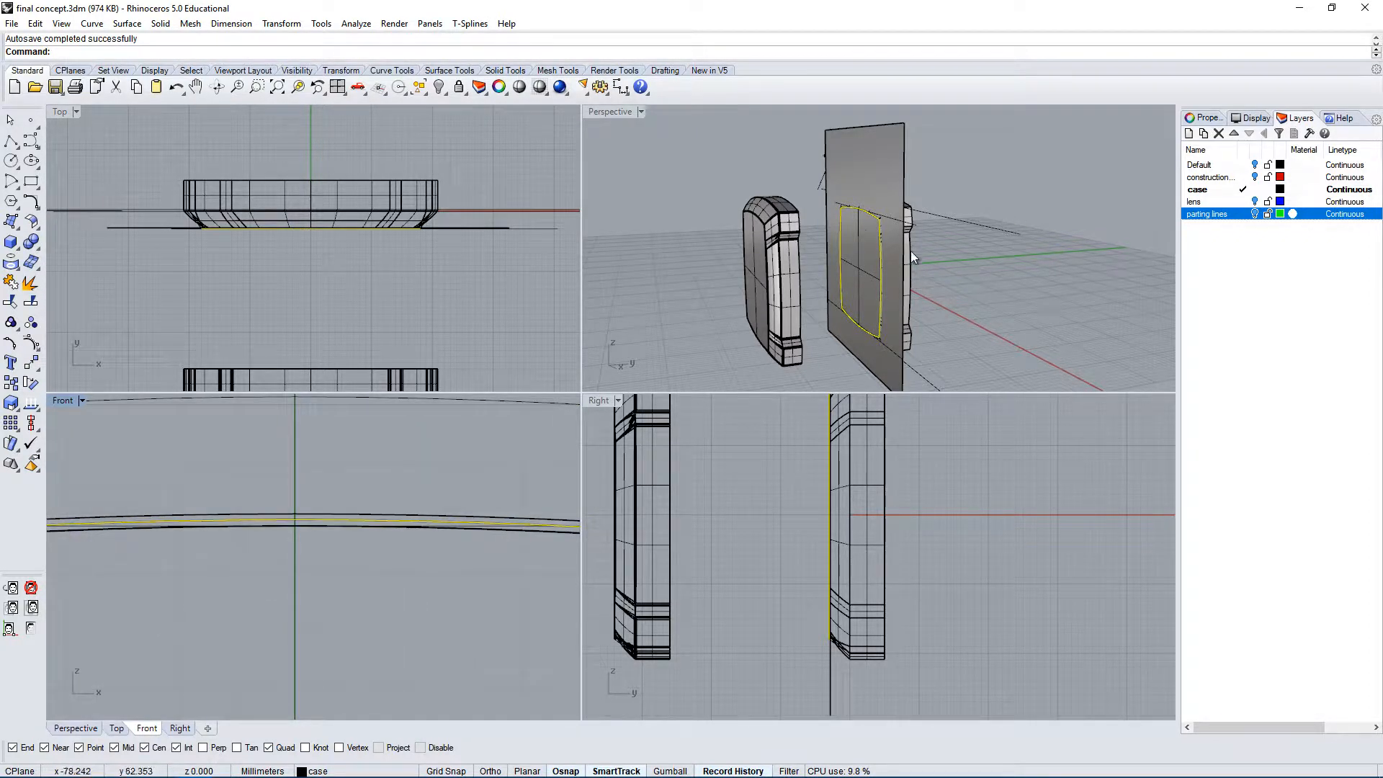
scroll(916, 230, up, 8)
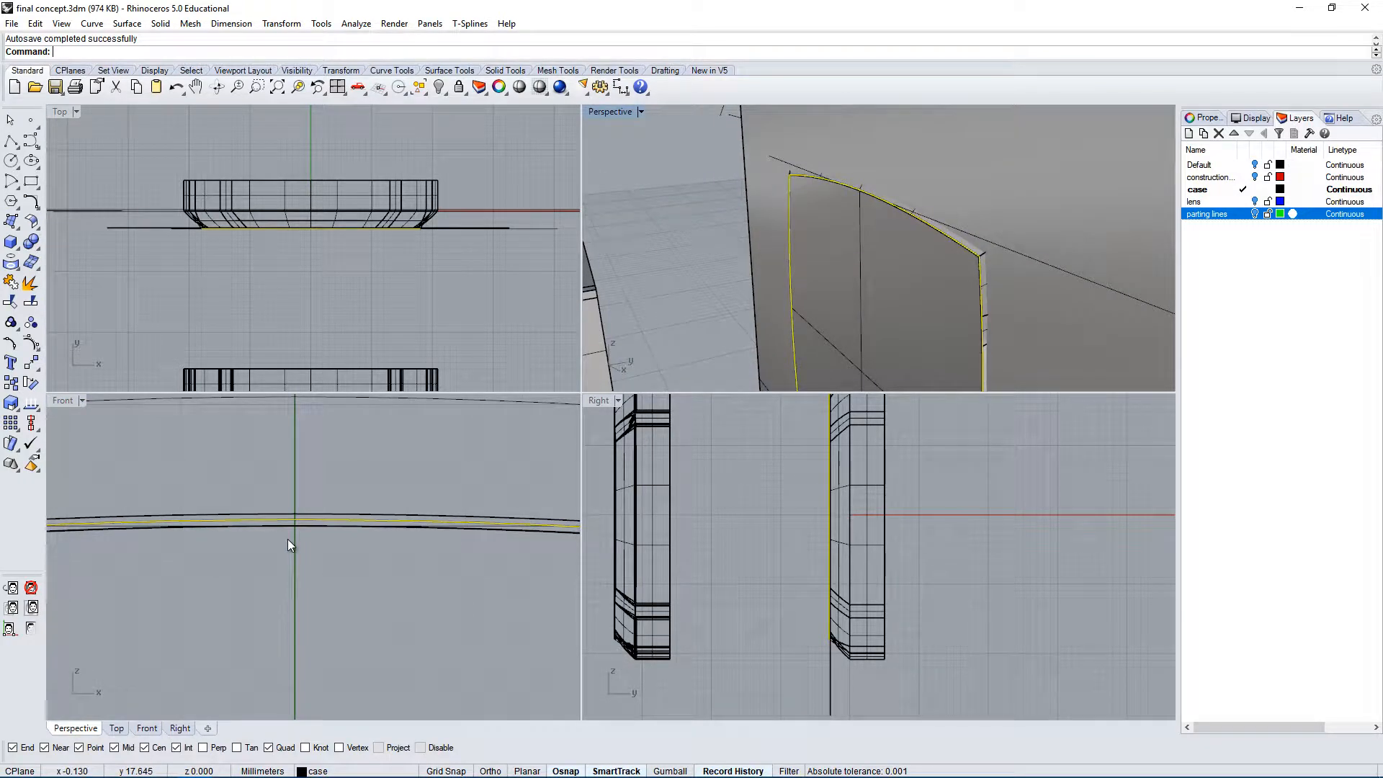
scroll(238, 572, down, 6)
right_drag(957, 503, 979, 536)
click(750, 435)
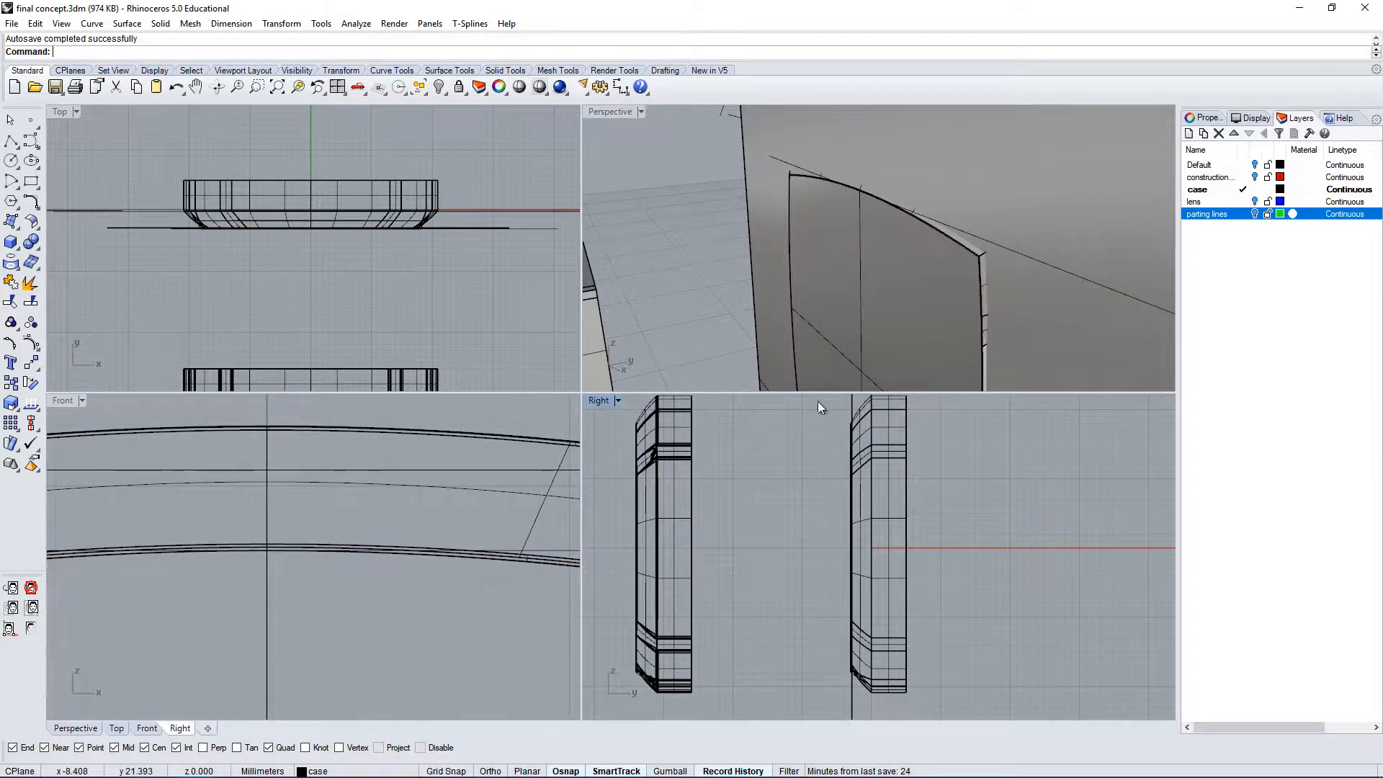
drag(819, 408, 859, 701)
scroll(512, 565, up, 3)
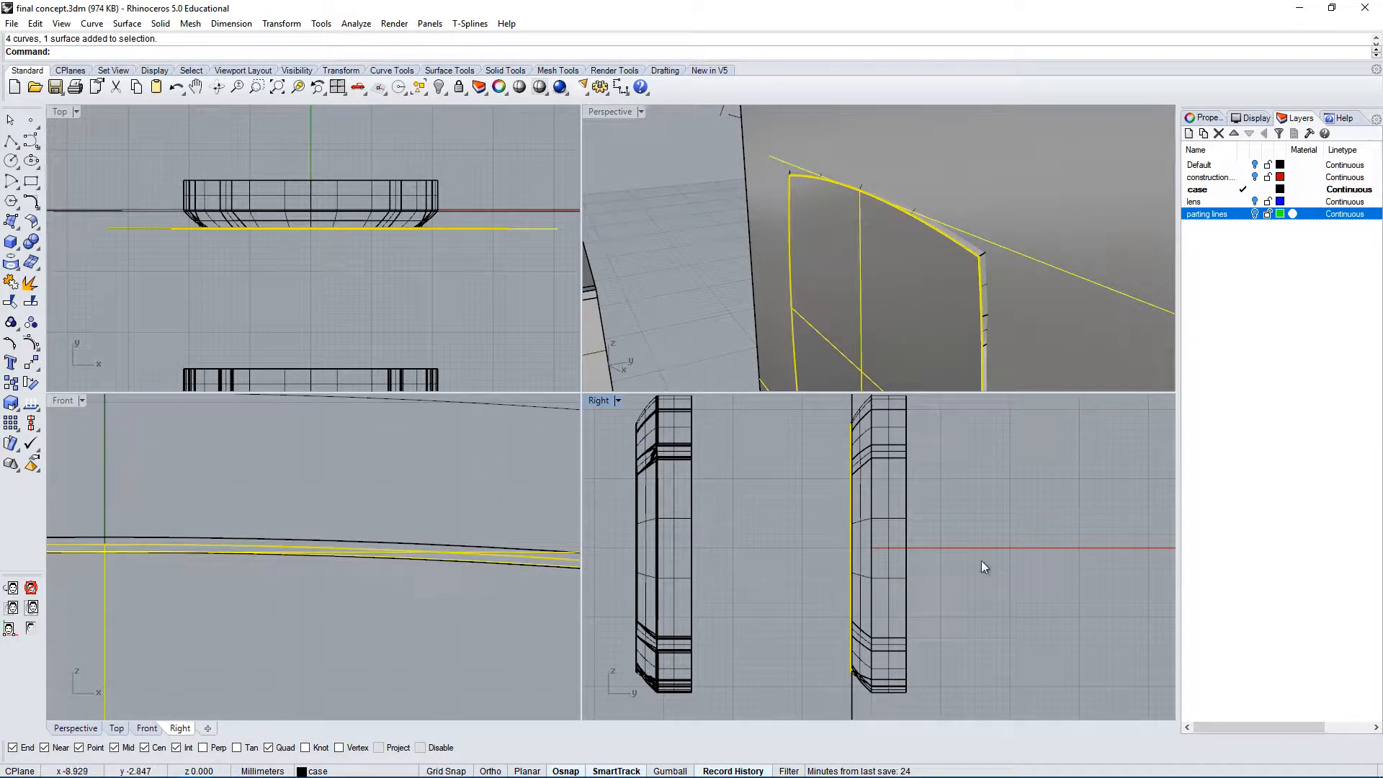
click(1014, 525)
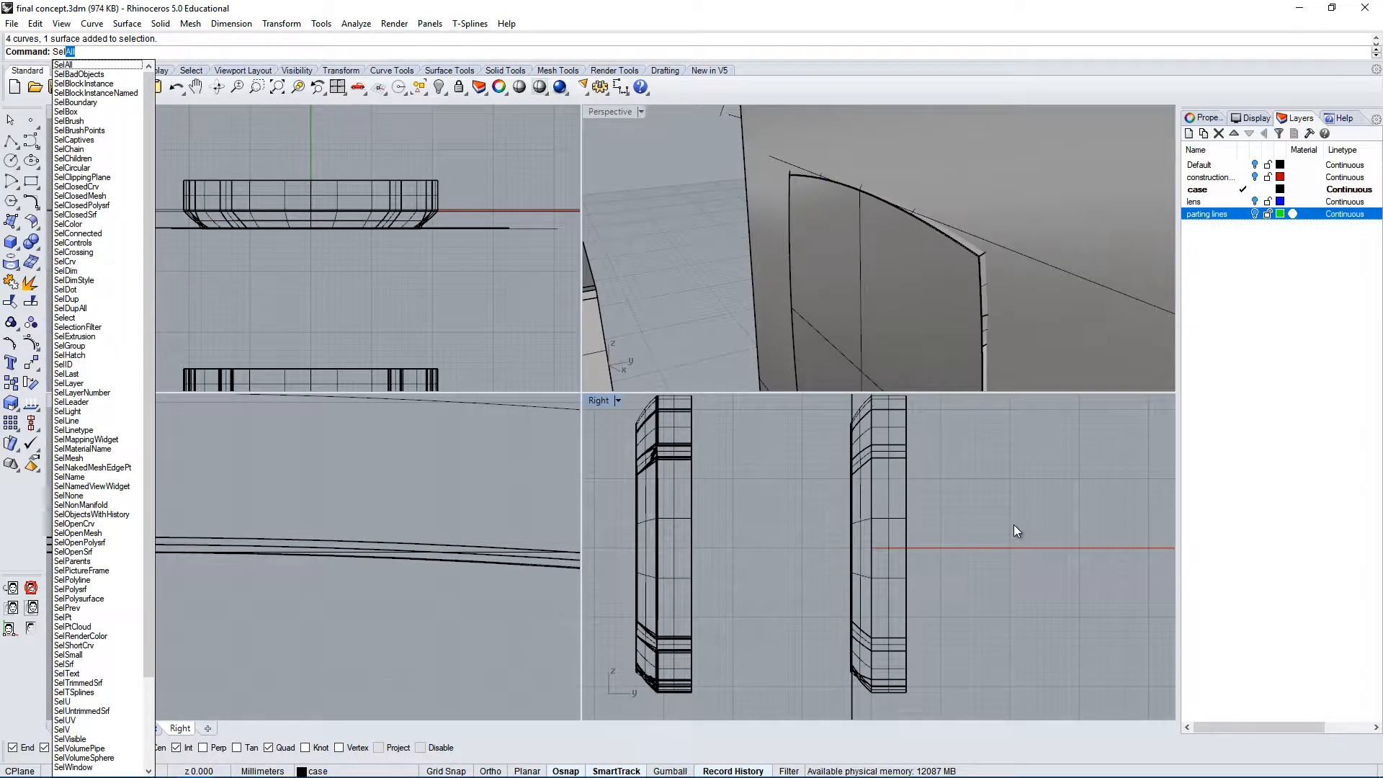
Select all curves in the model with SelCrv.
text(Cr)
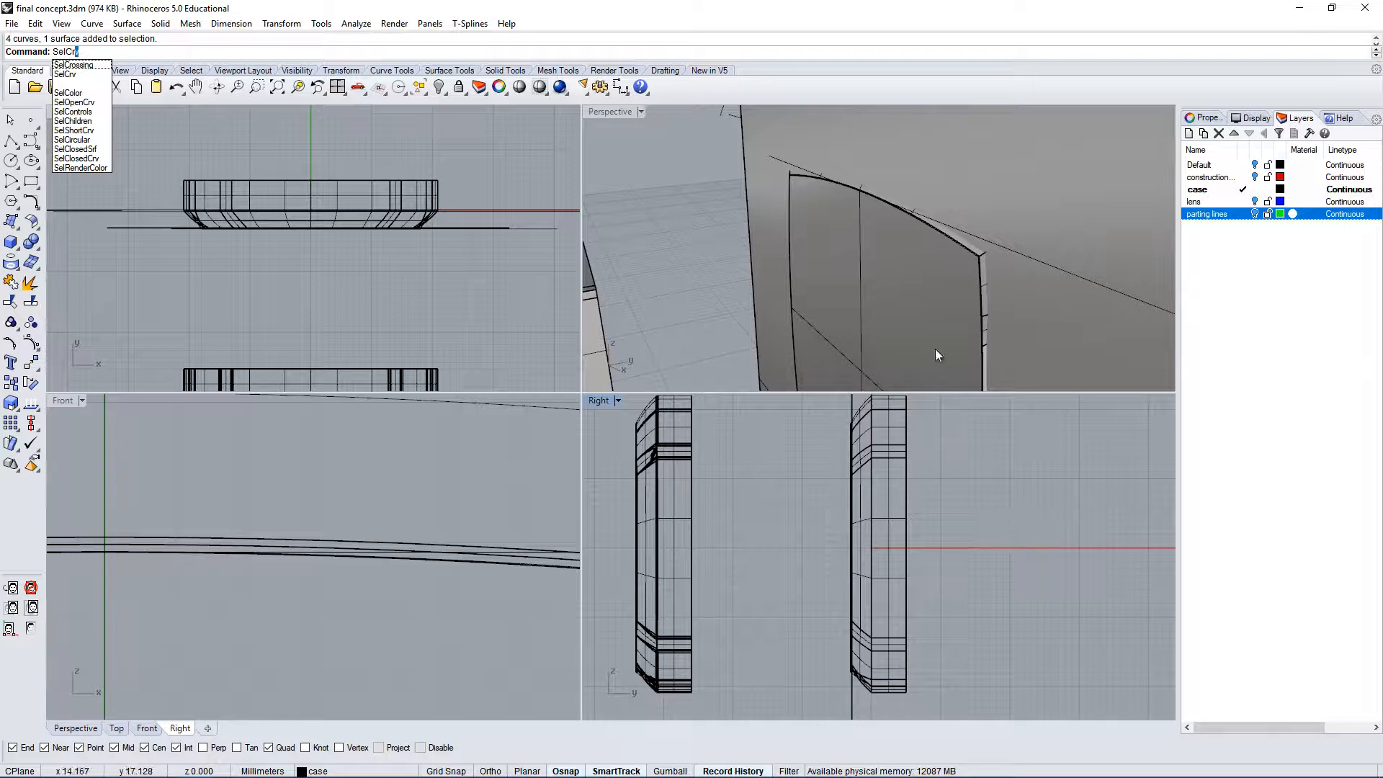
key(Return)
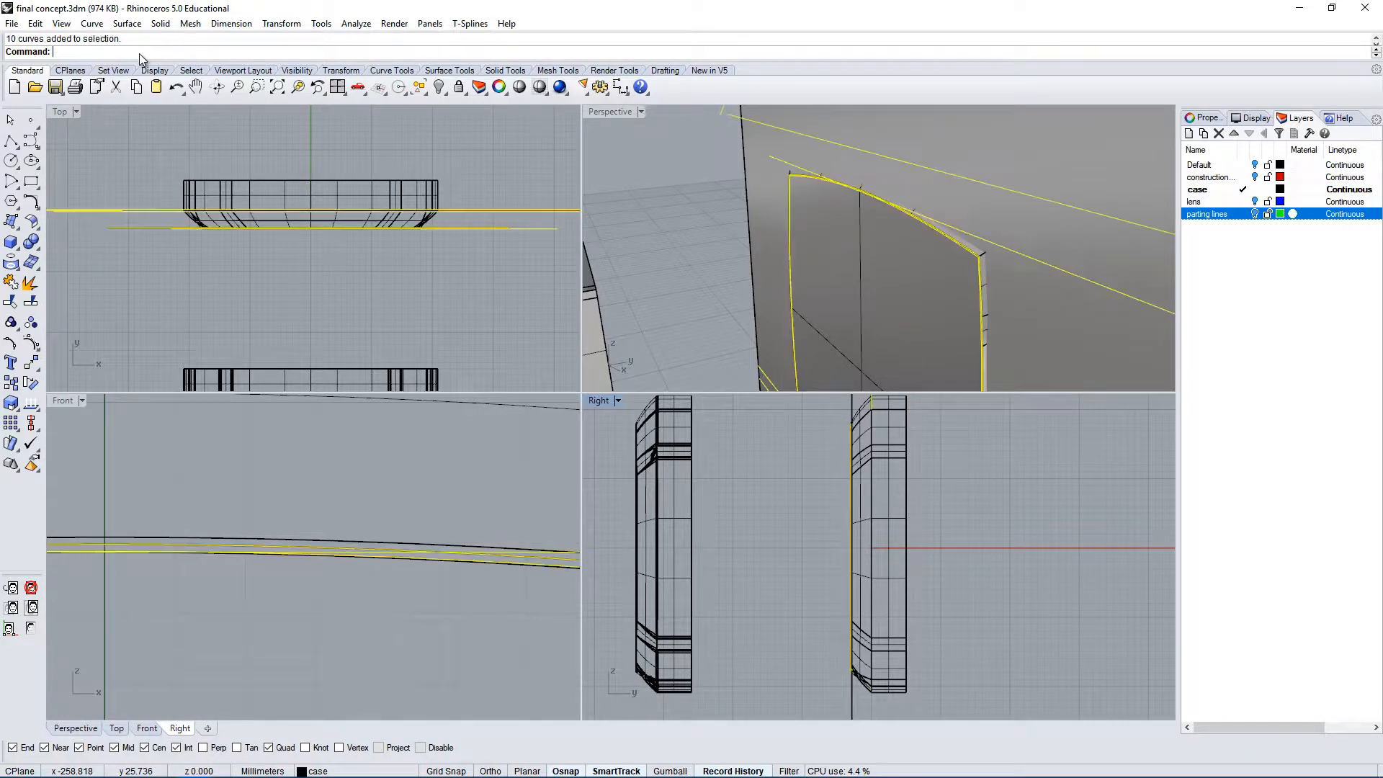
Reduce the curve selection to the extracted front face by removing the surrounding construction curves from it.
right_drag(953, 305, 1003, 206)
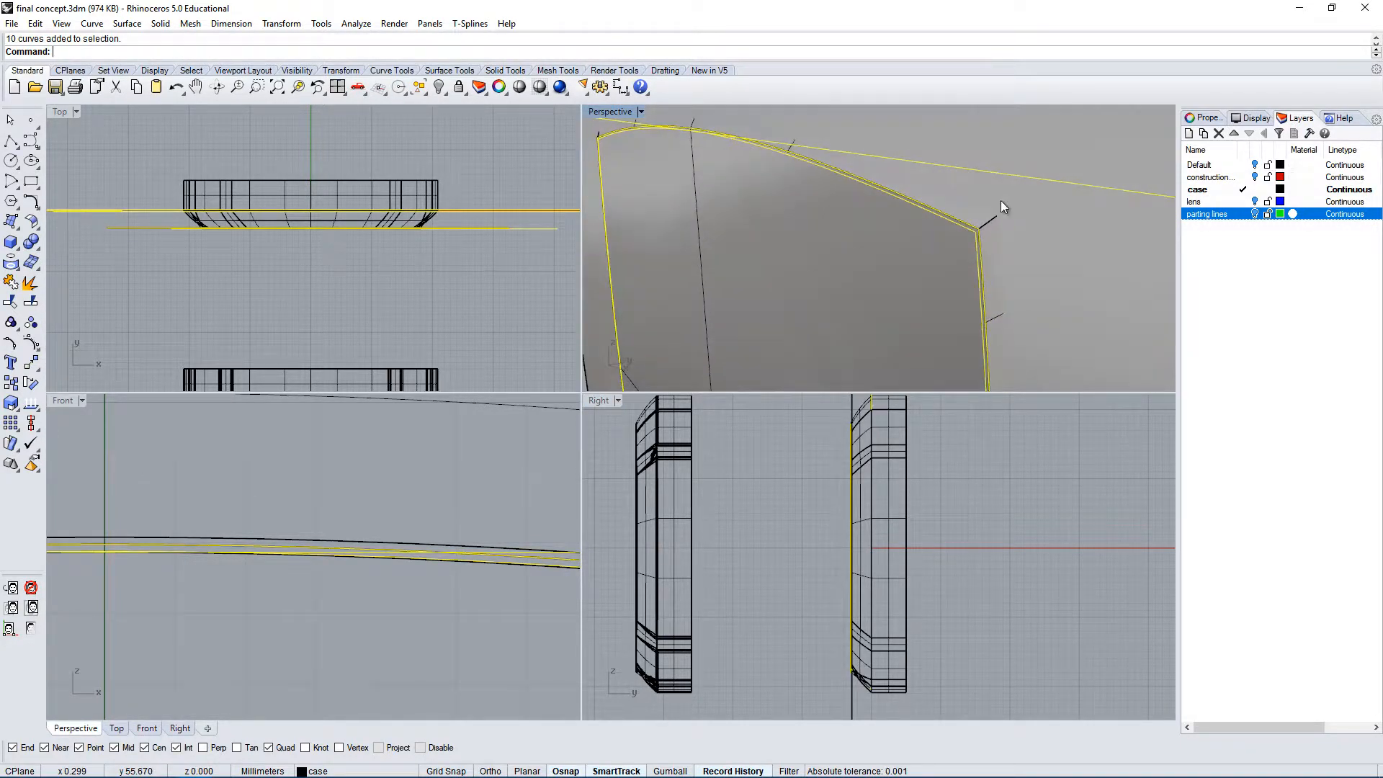
scroll(965, 231, up, 2)
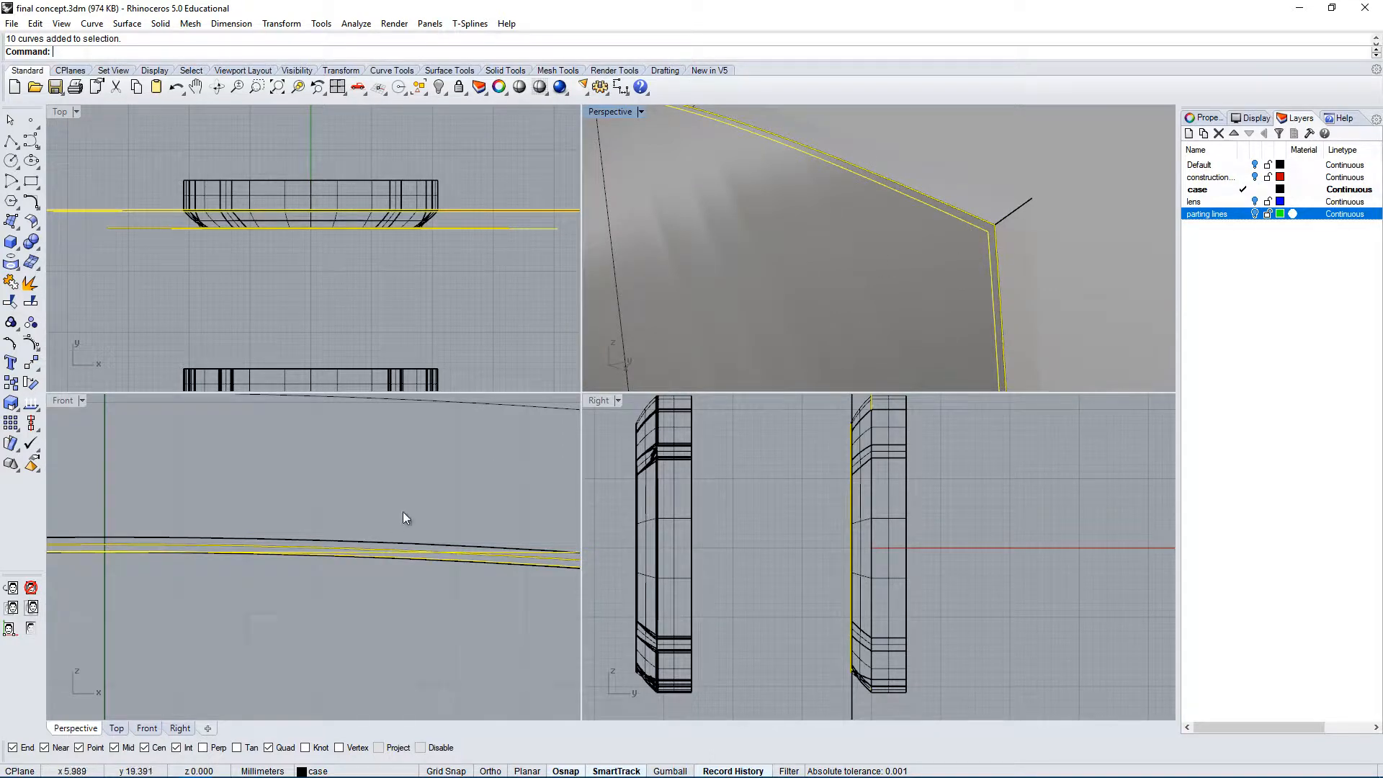
scroll(418, 497, down, 2)
scroll(403, 166, down, 3)
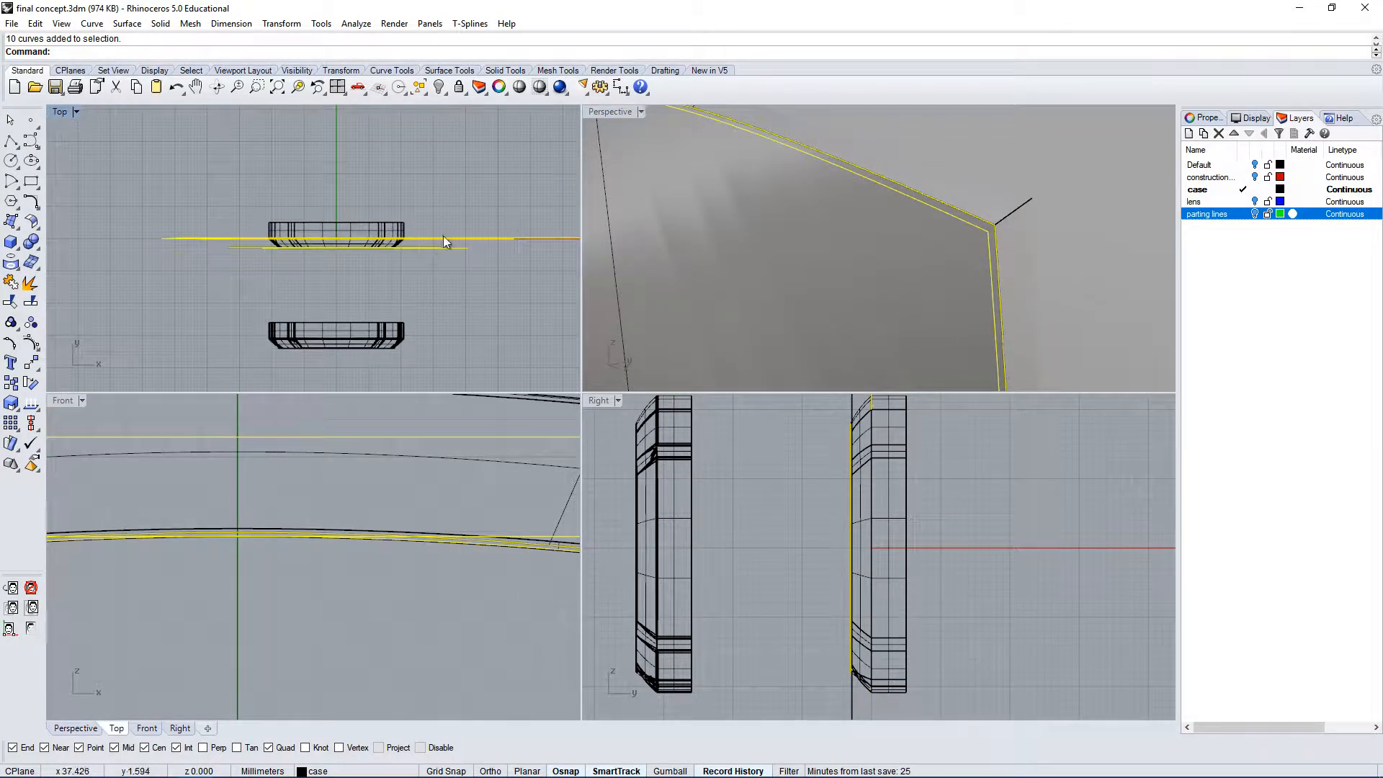
scroll(444, 235, down, 4)
right_drag(459, 226, 351, 270)
right_drag(1070, 246, 943, 213)
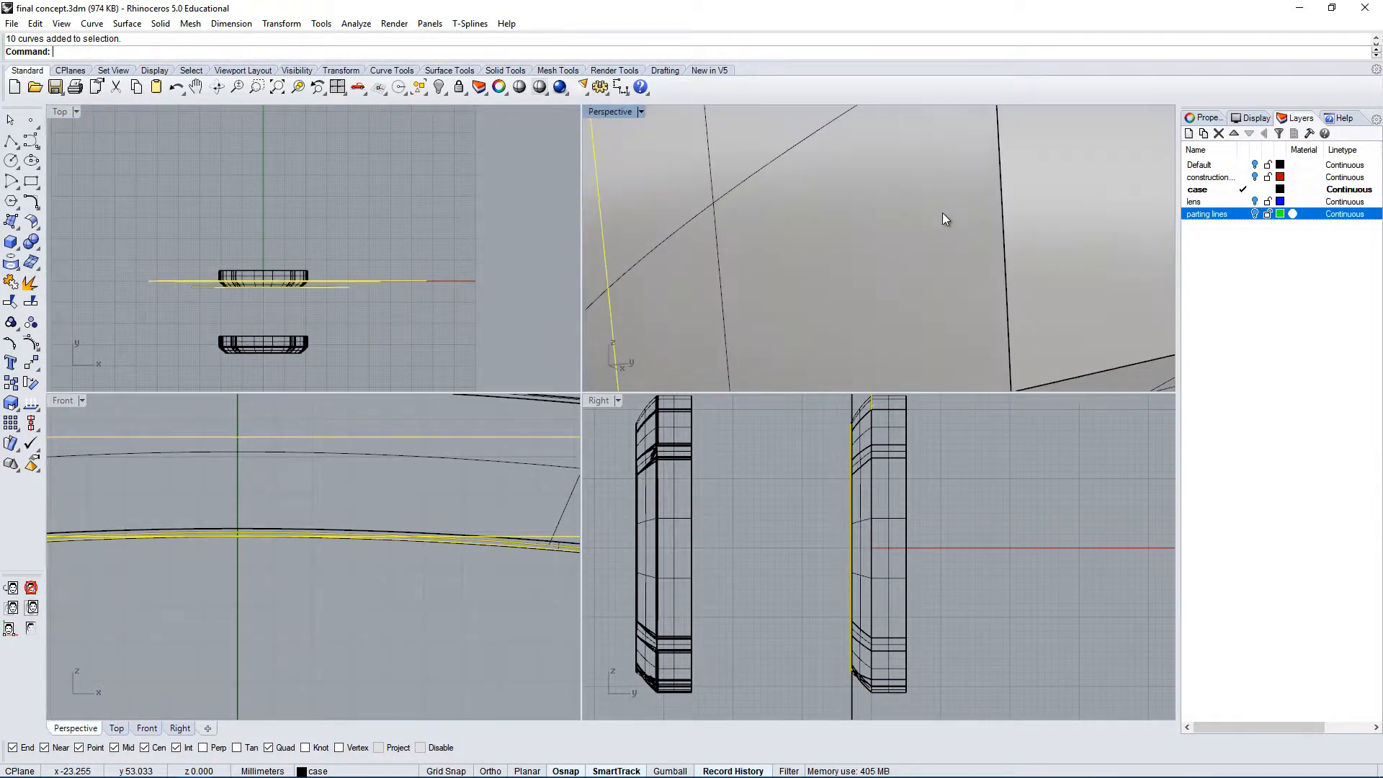
double_click(598, 115)
double_click(80, 114)
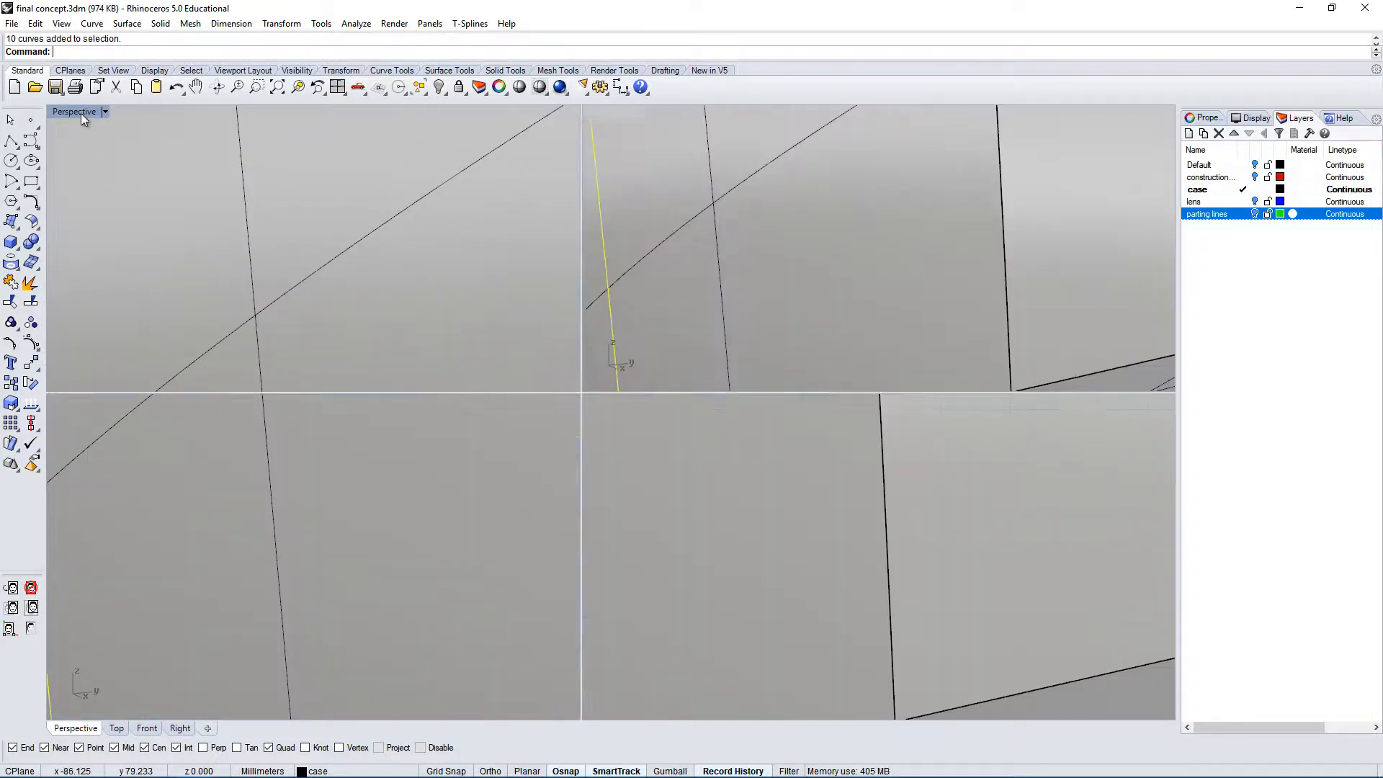
right_drag(873, 573, 823, 599)
drag(744, 402, 816, 725)
scroll(812, 250, down, 10)
right_drag(873, 278, 1004, 300)
ctrl+click(992, 301)
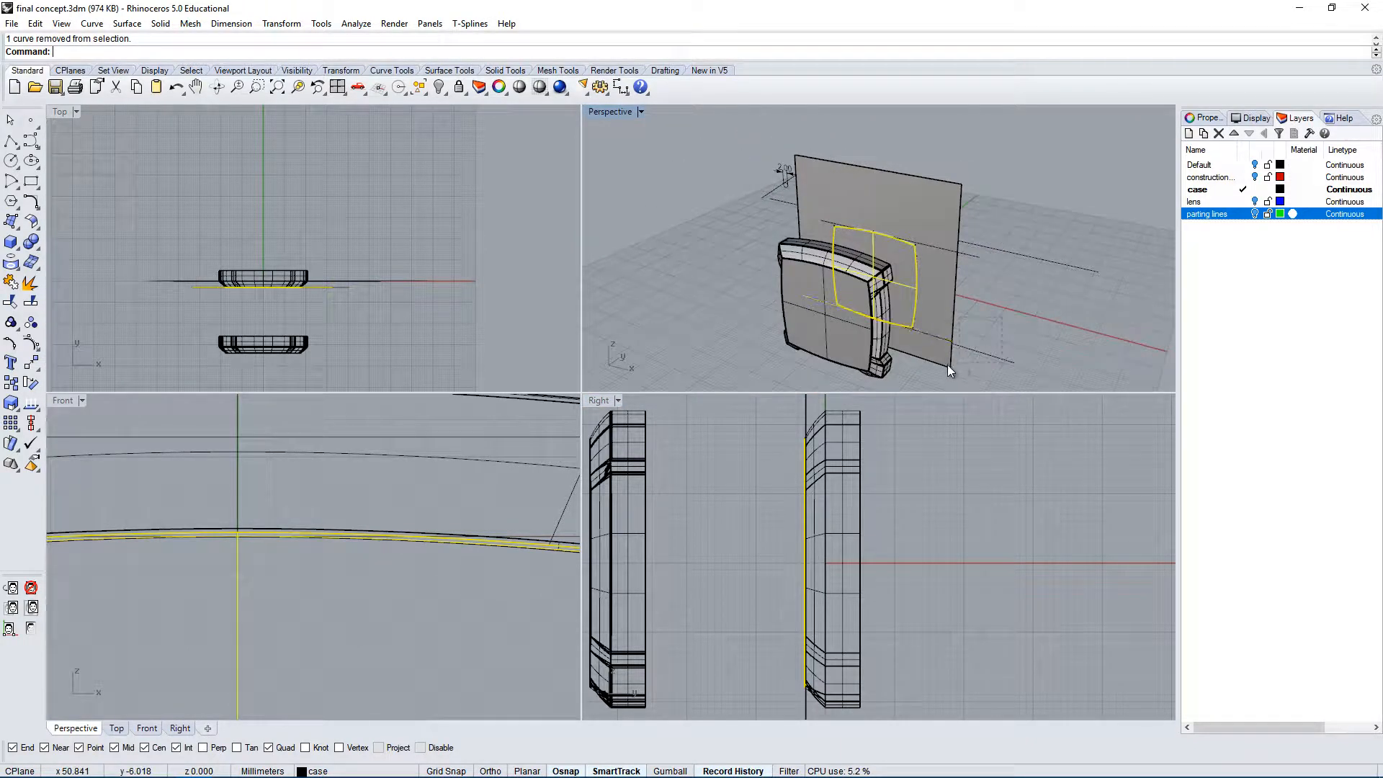
Move the selected front face surface and its border curve straight forward in the Top view, clear of both cases.
right_drag(948, 364, 931, 215)
key(Return)
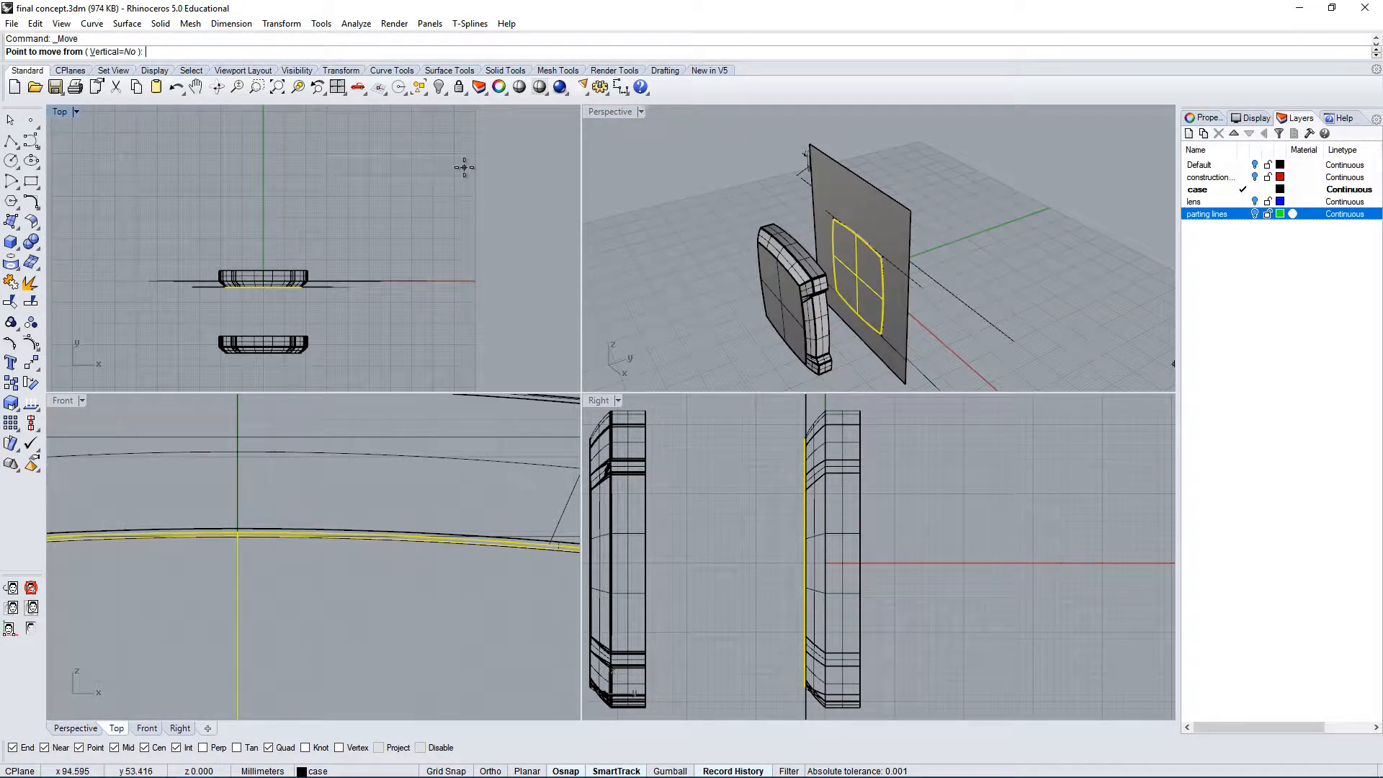
click(464, 168)
shift+click(499, 274)
right_drag(927, 312, 873, 312)
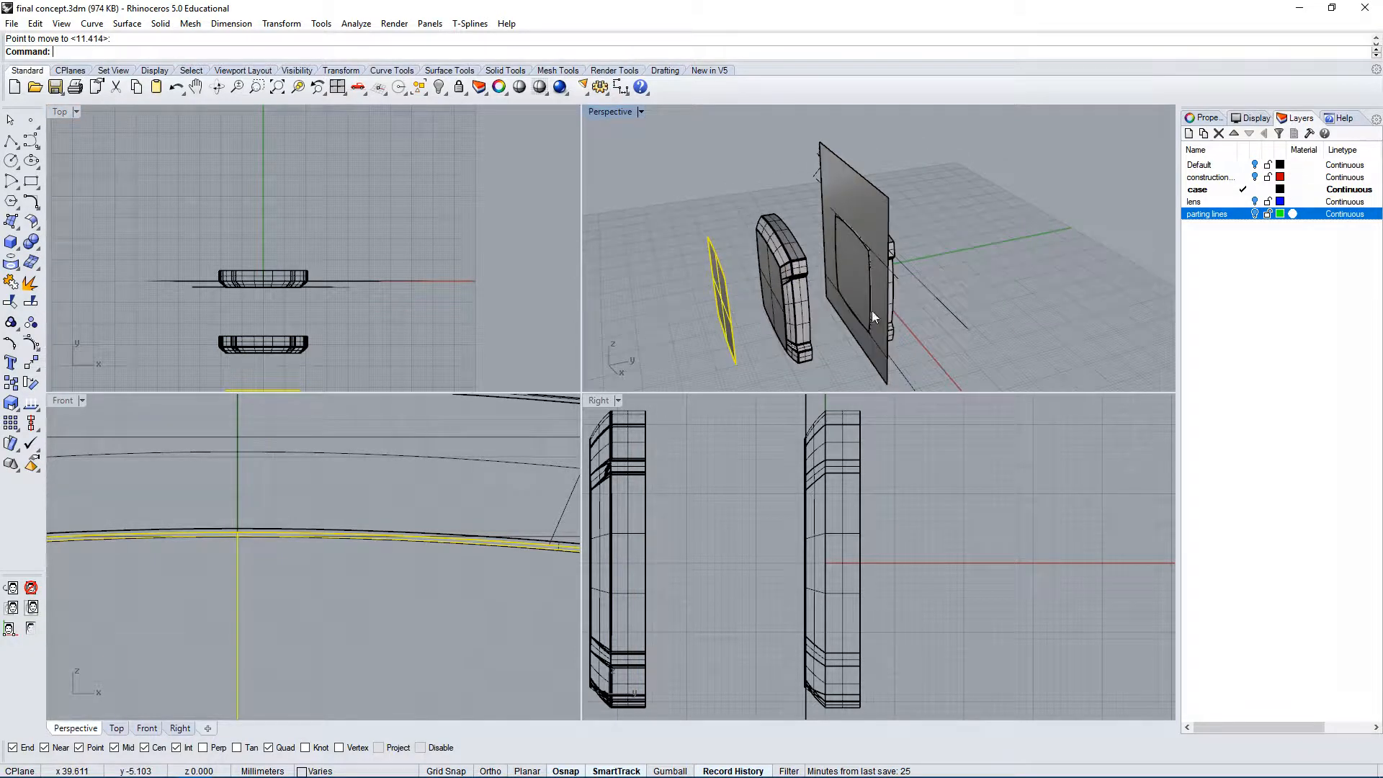
right_drag(529, 519, 494, 447)
click(661, 229)
Delete the moved front face surface, keeping its border curve.
scroll(692, 235, up, 5)
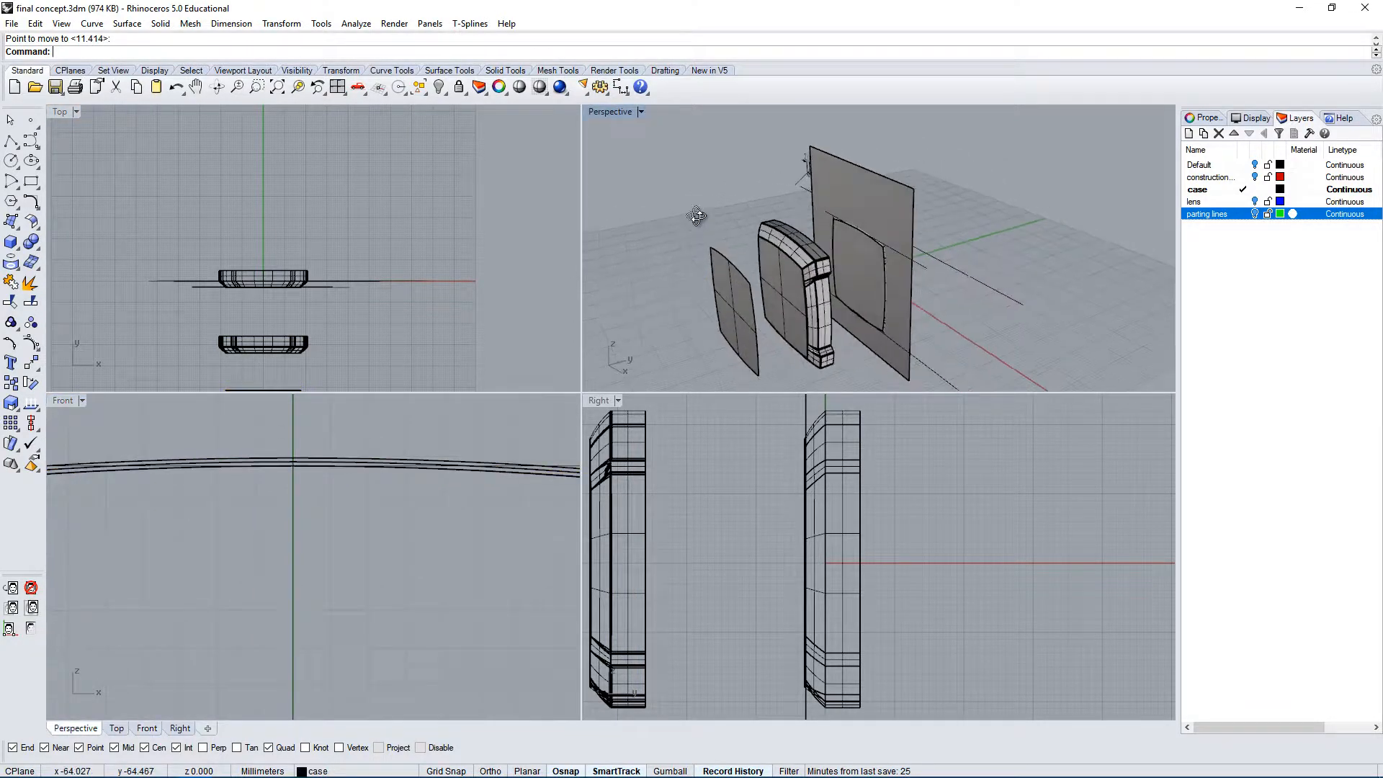
click(758, 279)
mouse_move(769, 275)
right_down()
mouse_move(732, 256)
mouse_move(766, 272)
right_up()
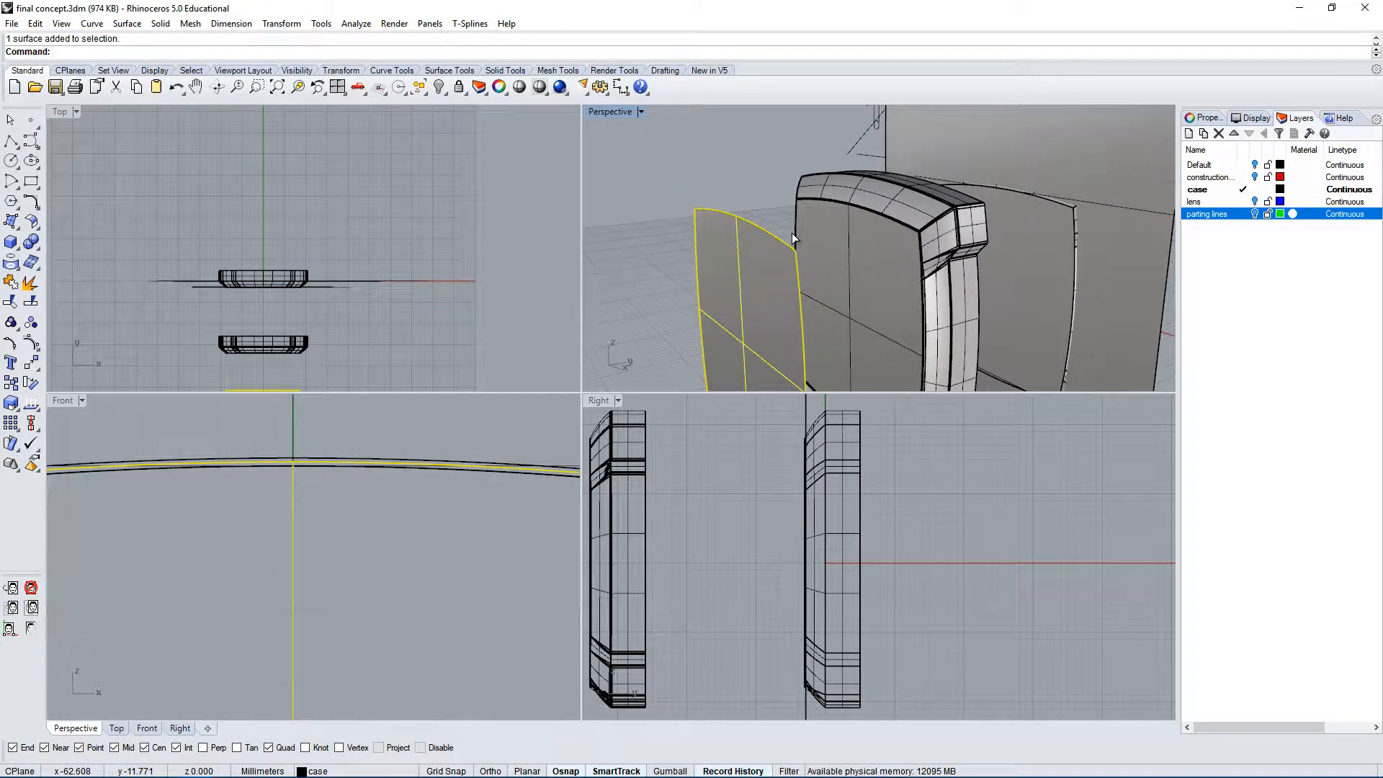
key(Delete)
Cap the open front of the case polysurface behind the cutting plane.
scroll(1073, 218, up, 4)
click(1070, 217)
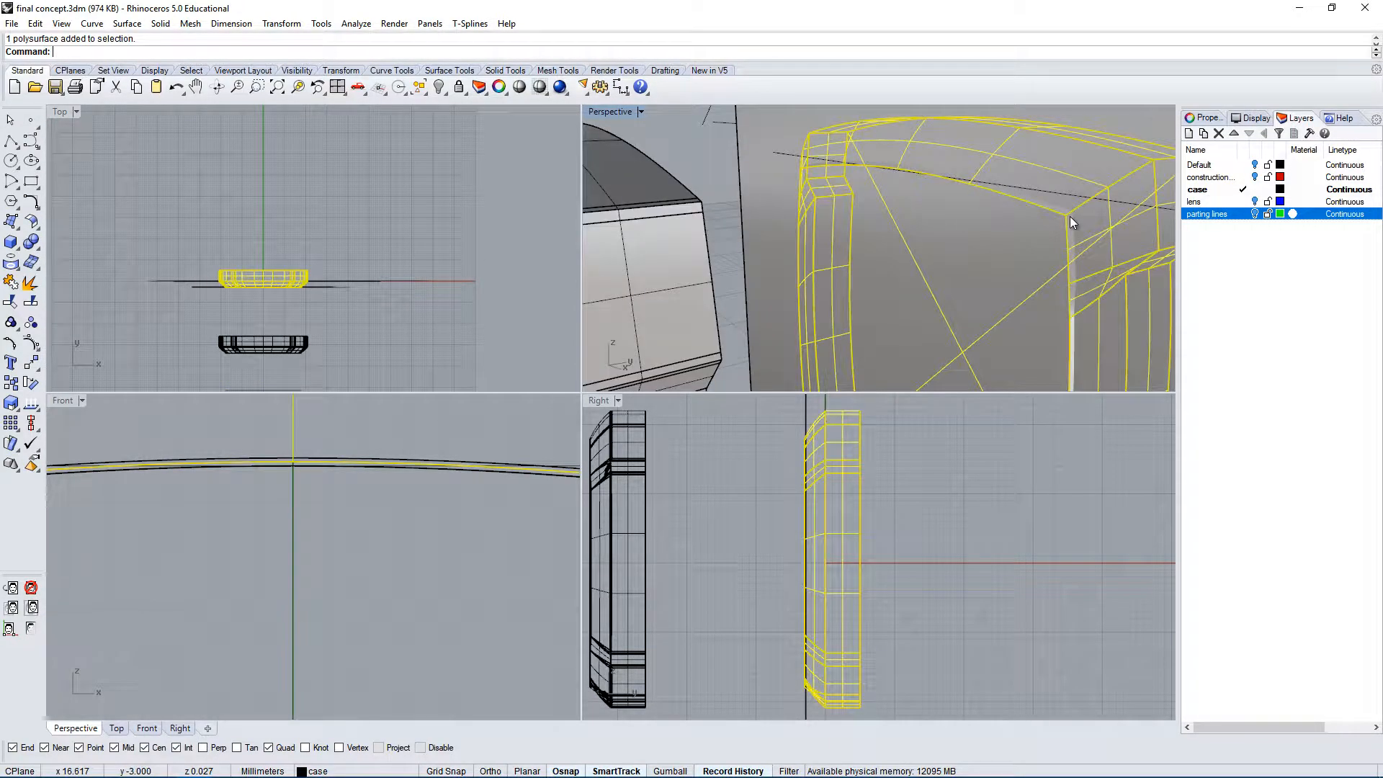
text(Ca)
key(Return)
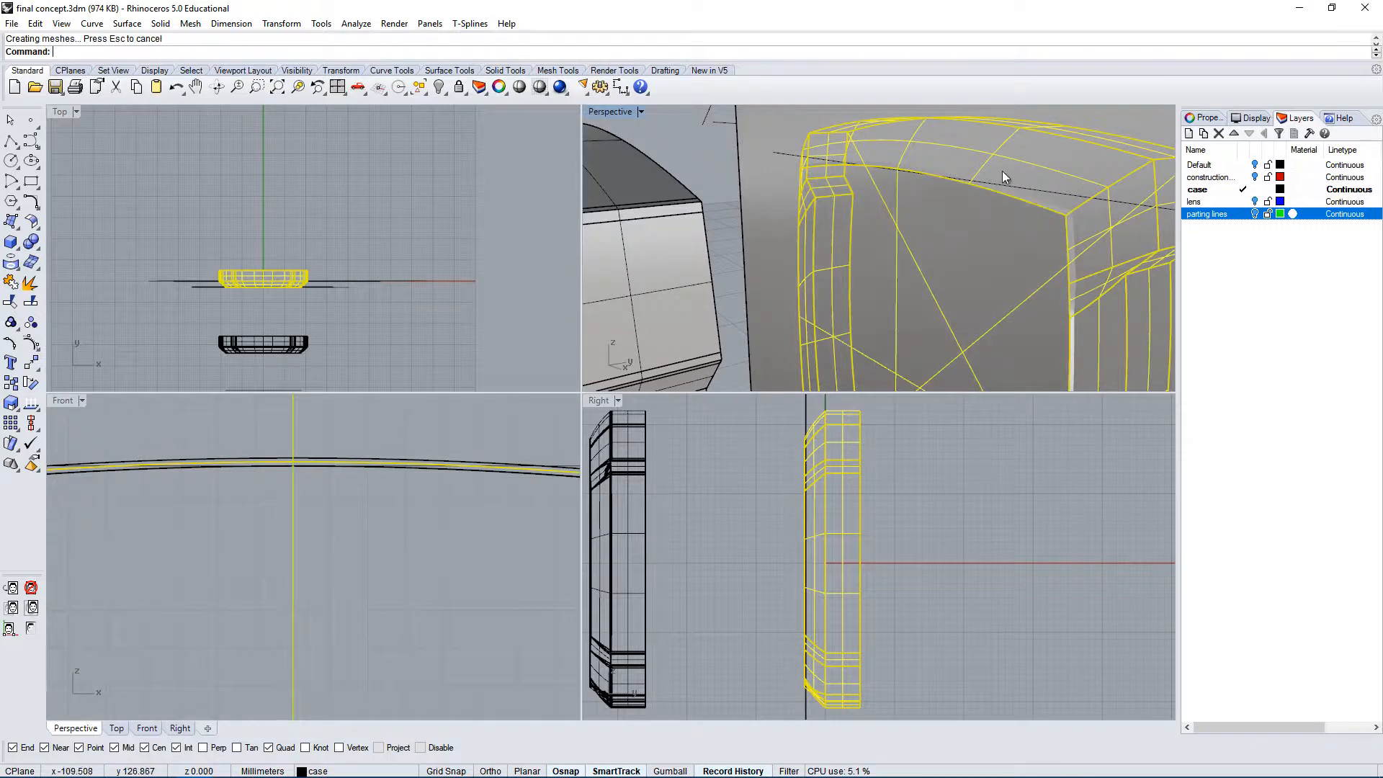
right_drag(1001, 170, 1025, 192)
scroll(726, 240, up, 6)
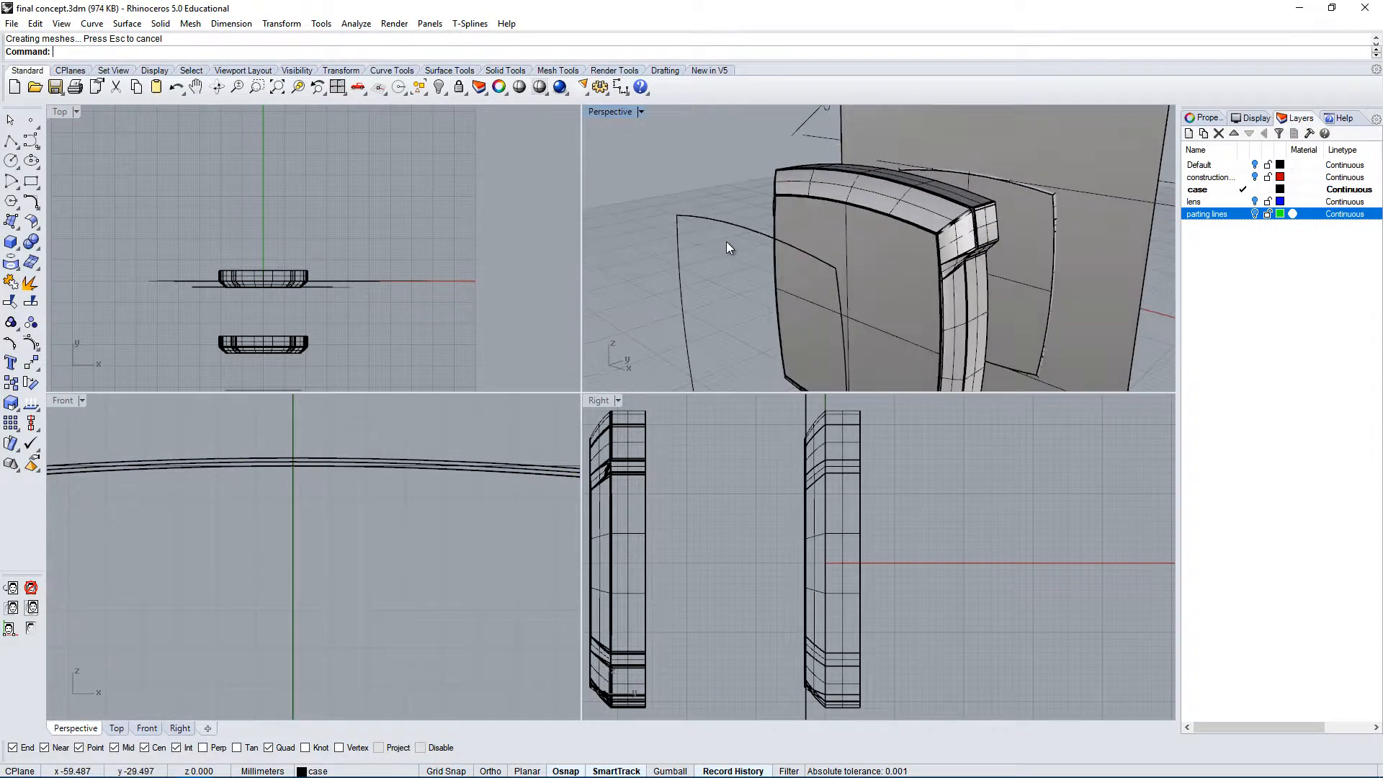
Explode the moved front face border curve into separate segments.
click(687, 213)
mouse_move(688, 212)
right_down()
mouse_move(621, 206)
mouse_move(726, 240)
mouse_move(709, 200)
right_up()
scroll(376, 454, up, 10)
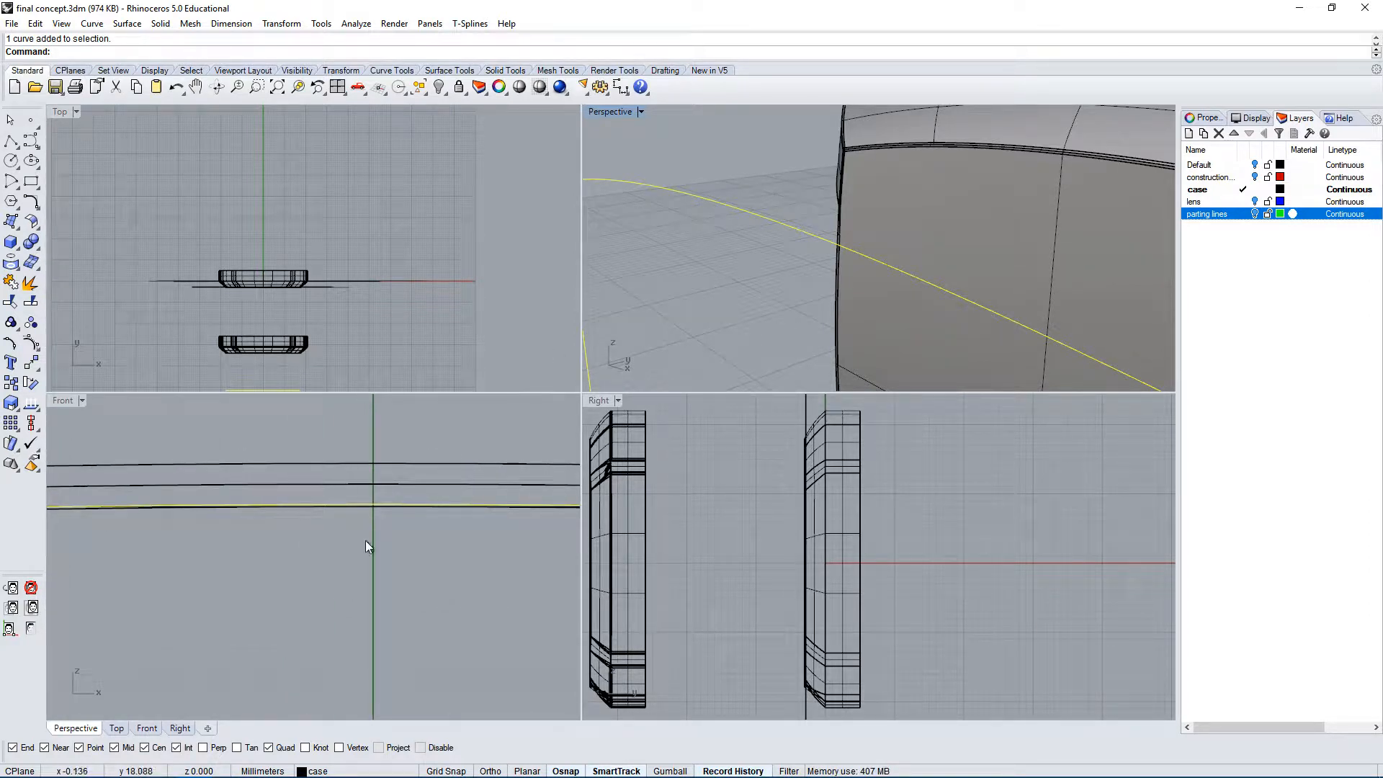
scroll(386, 503, down, 3)
scroll(965, 260, down, 10)
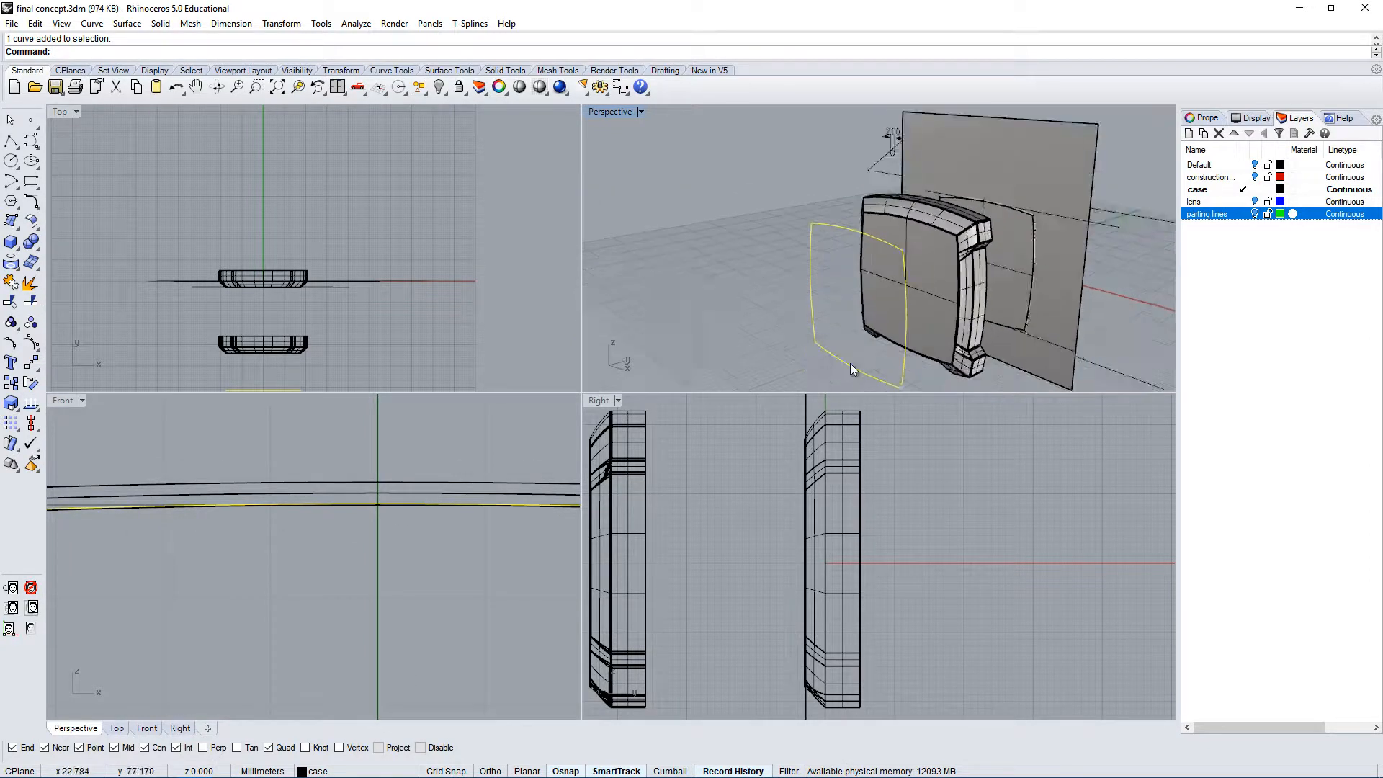
click(31, 284)
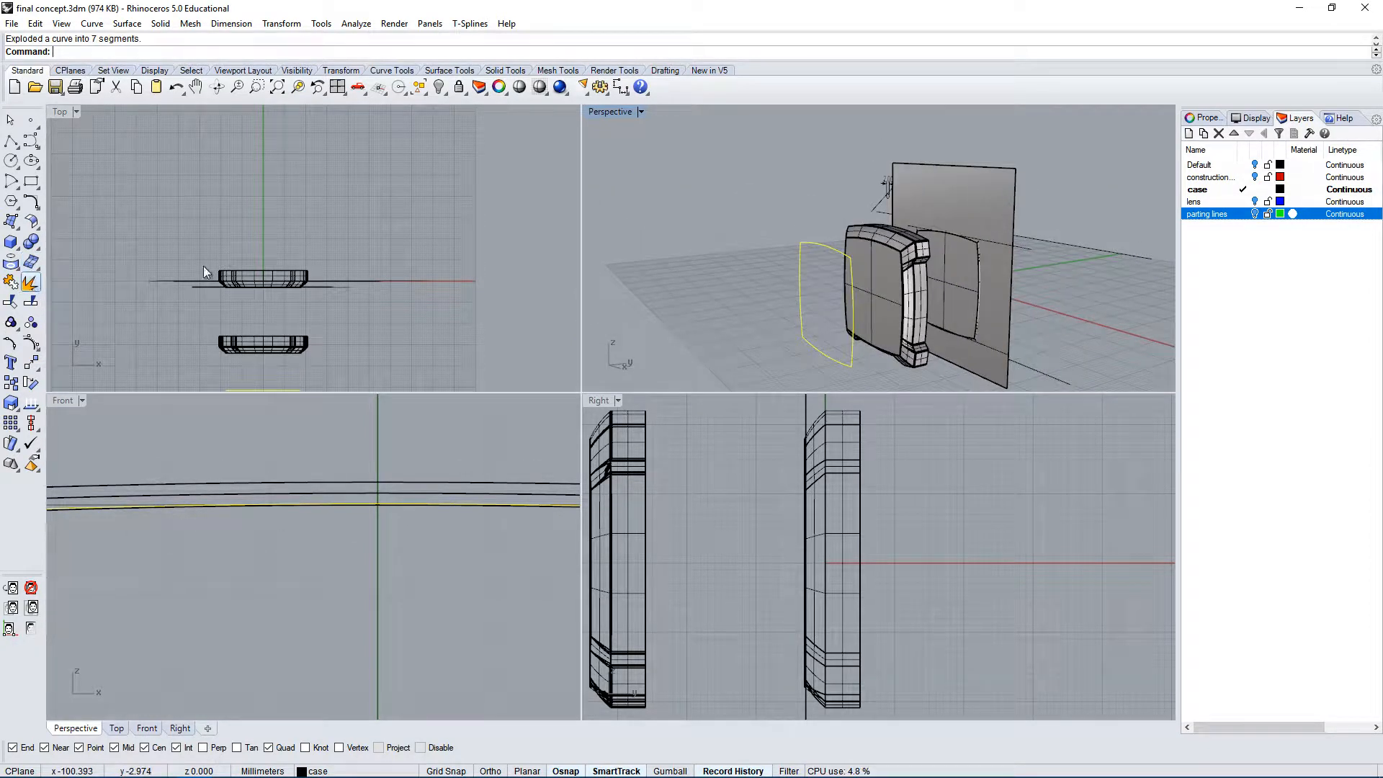
click(813, 247)
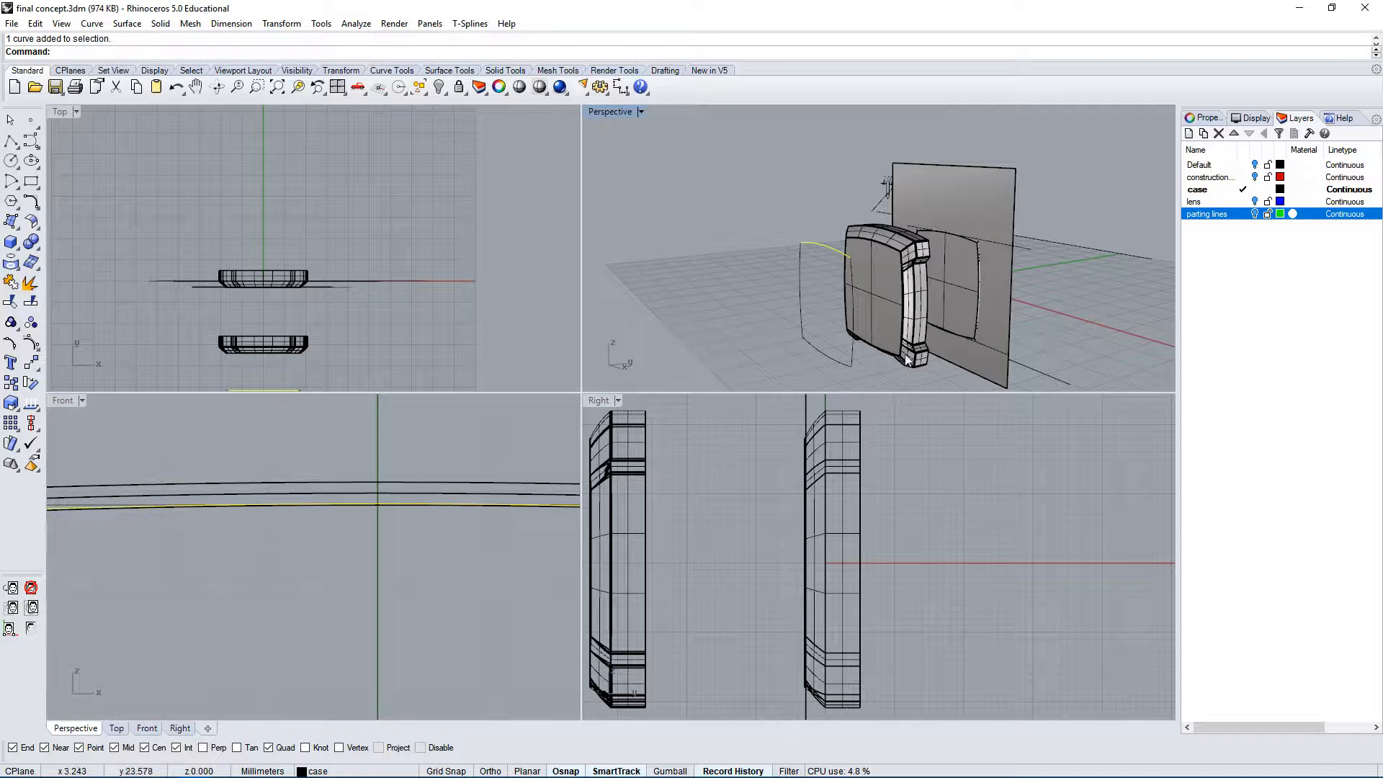
right_drag(803, 237, 876, 229)
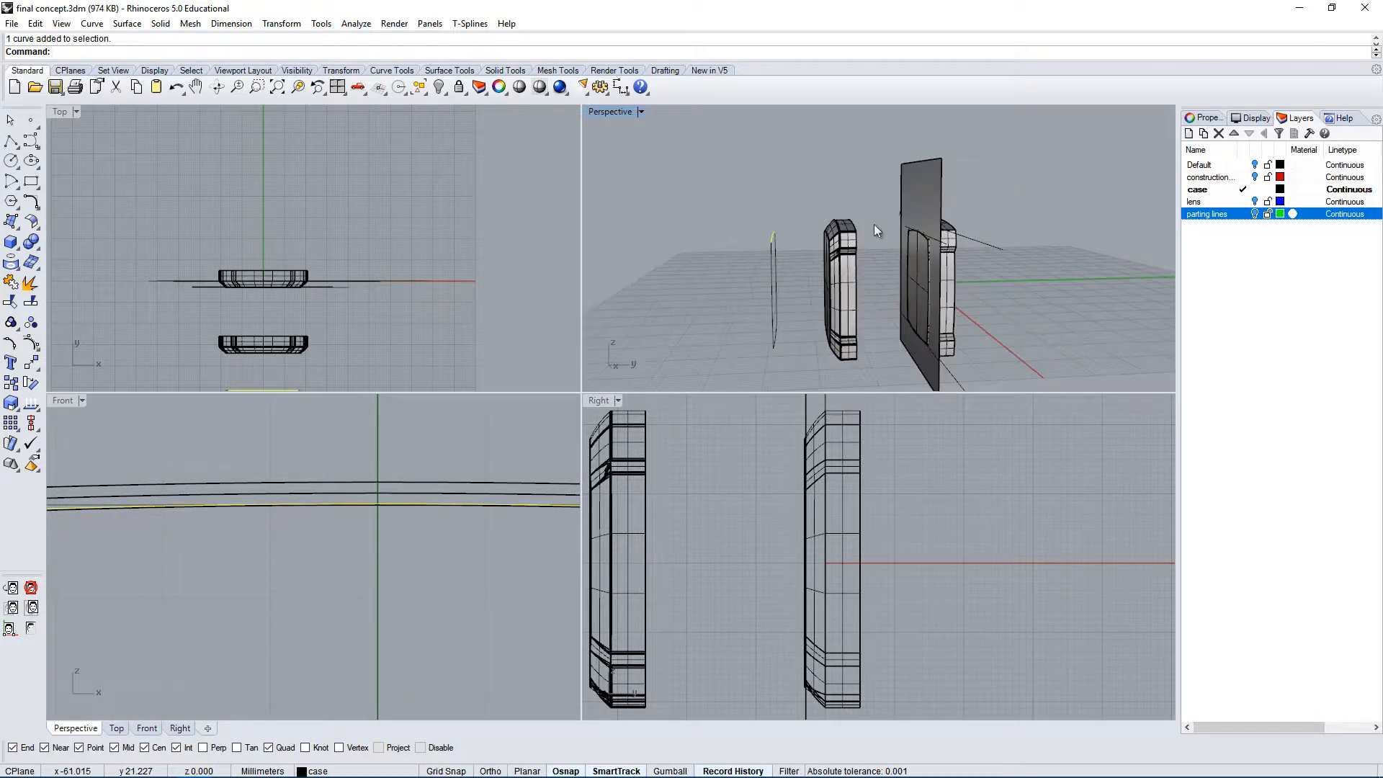
key(Escape)
Examine the cutting plane and how the capped front of the case polysurface passes through it.
click(932, 180)
right_drag(932, 180, 1028, 313)
key(Escape)
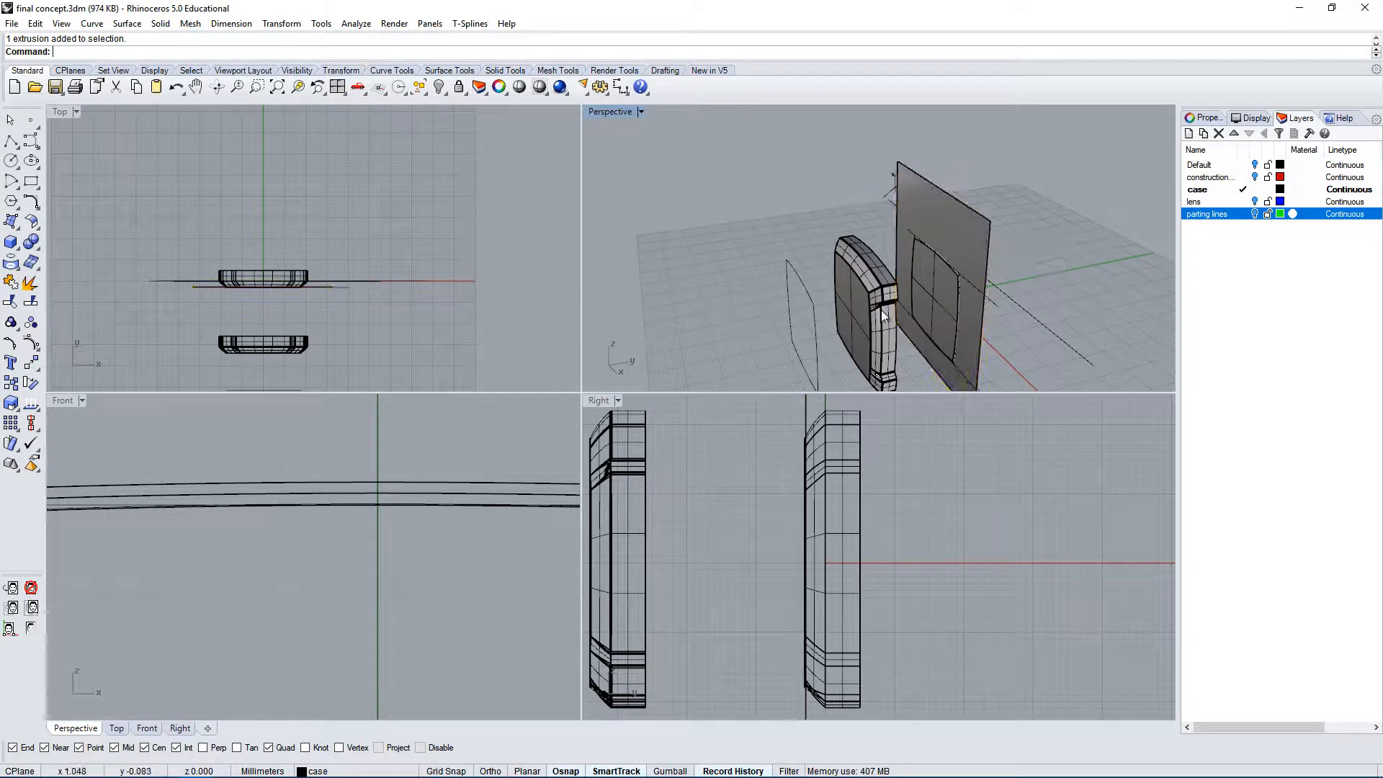
right_drag(979, 239, 910, 265)
scroll(937, 276, up, 5)
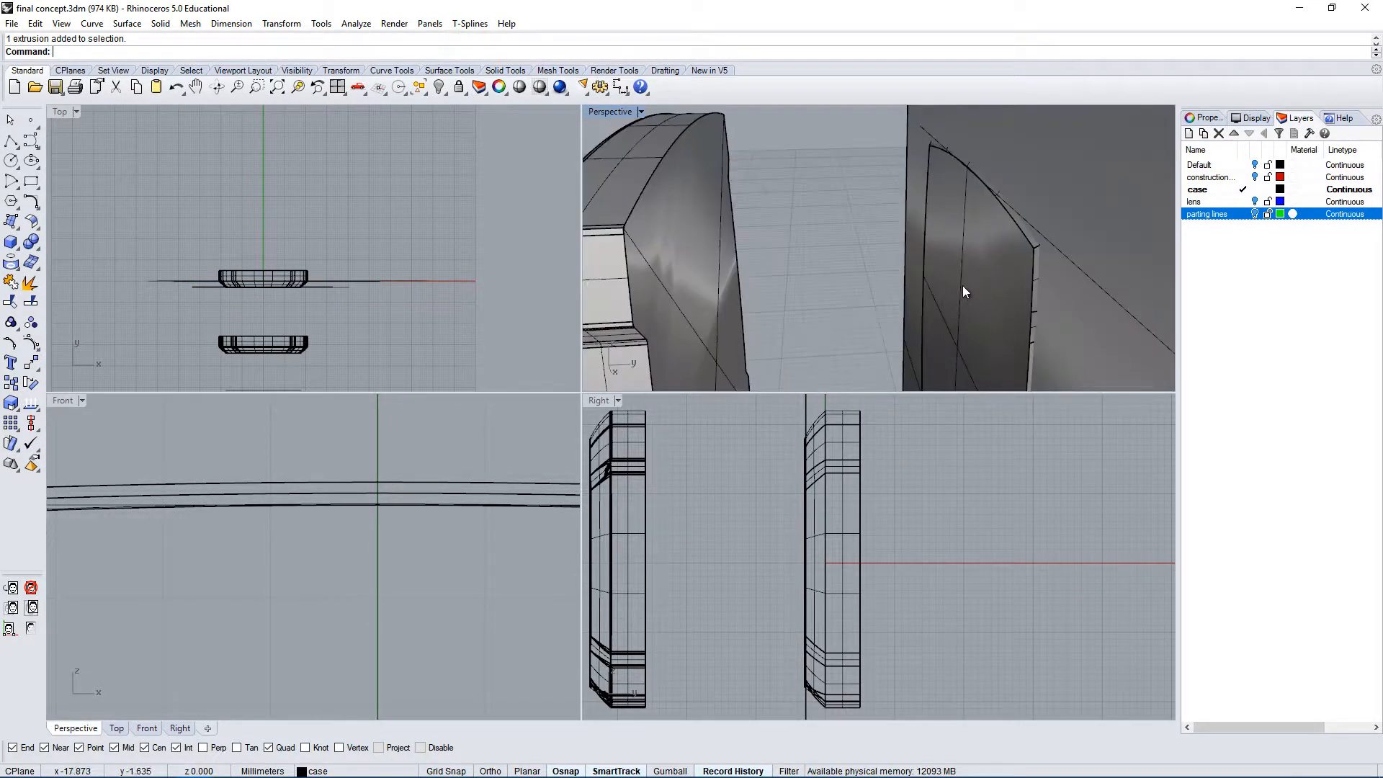
click(962, 285)
scroll(960, 282, down, 5)
key(Escape)
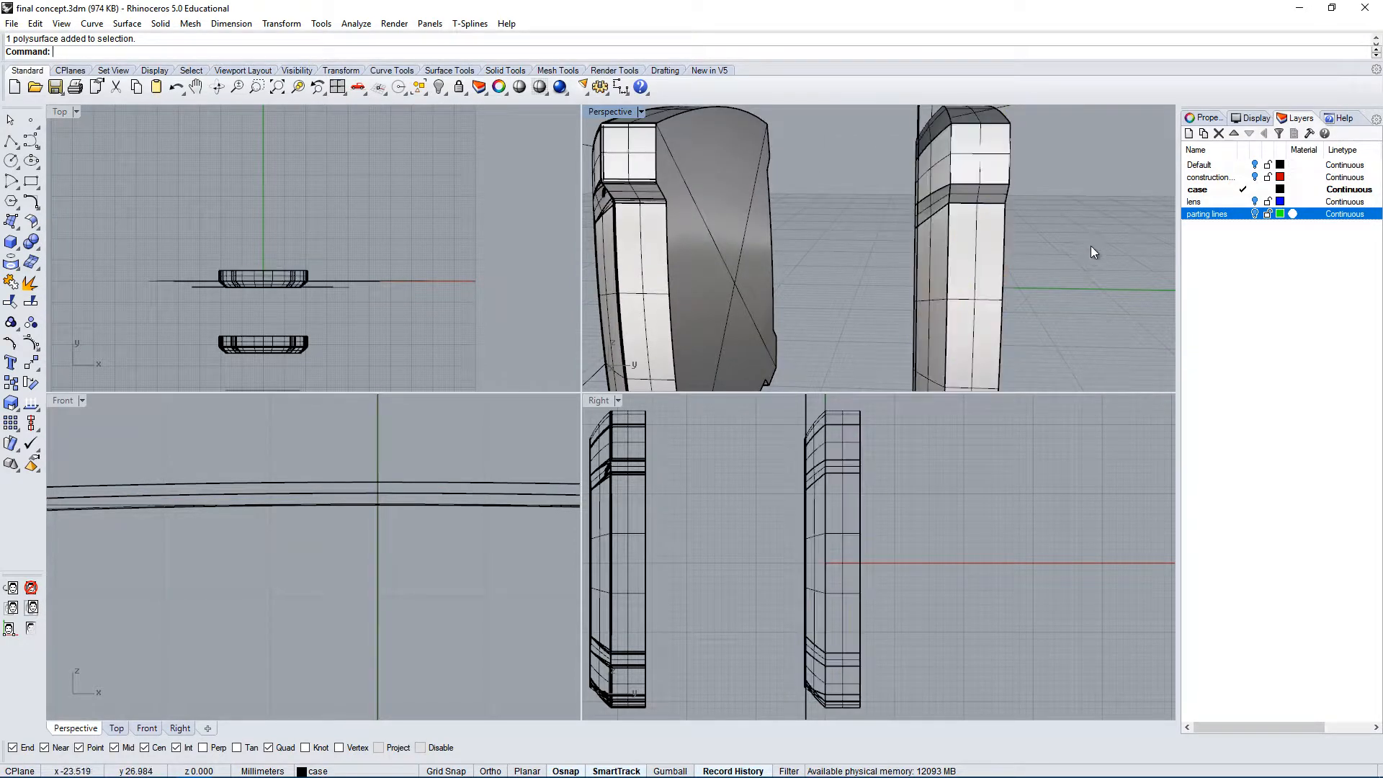
Trim away the thin part of the case in front of the cutting plane in the Right view.
scroll(1091, 245, down, 3)
click(1023, 147)
right_drag(838, 529, 828, 562)
text(Tr)
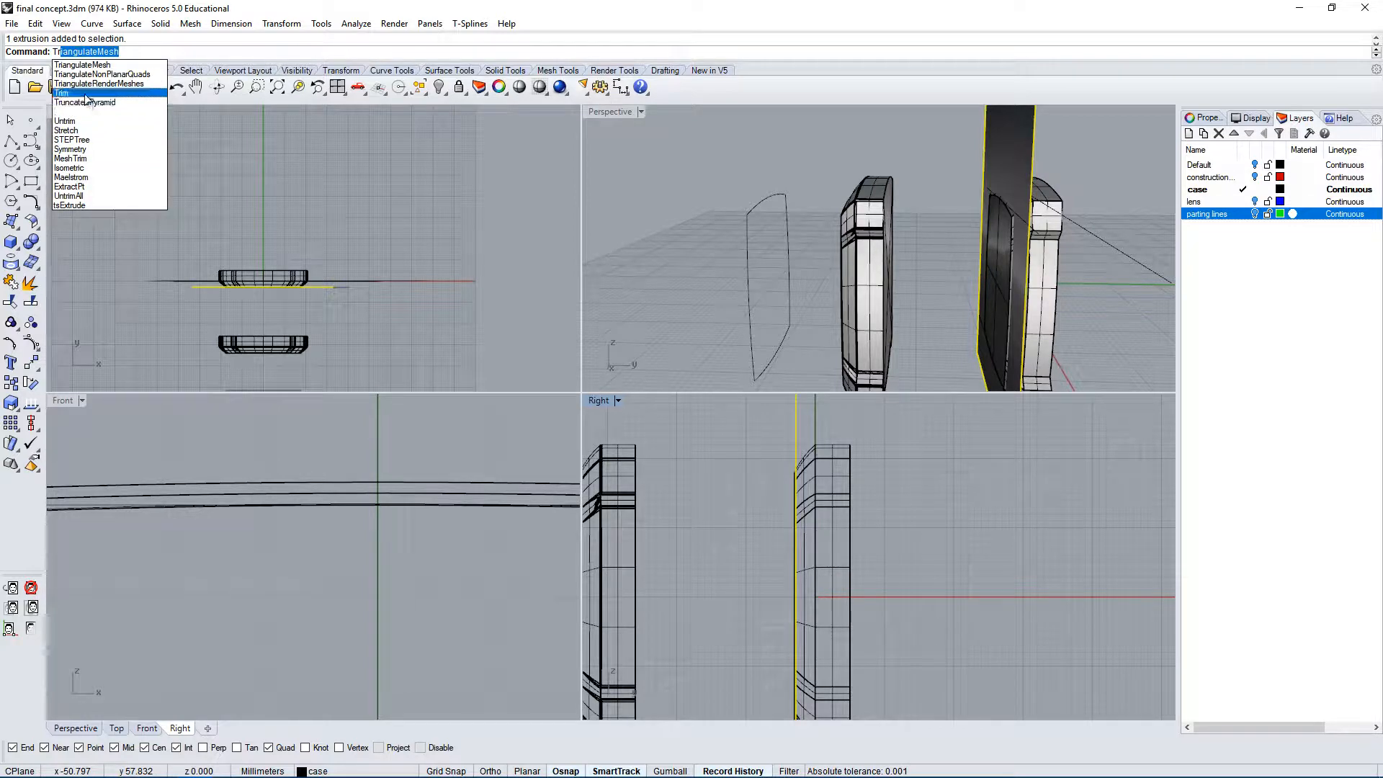
click(87, 93)
scroll(721, 468, up, 8)
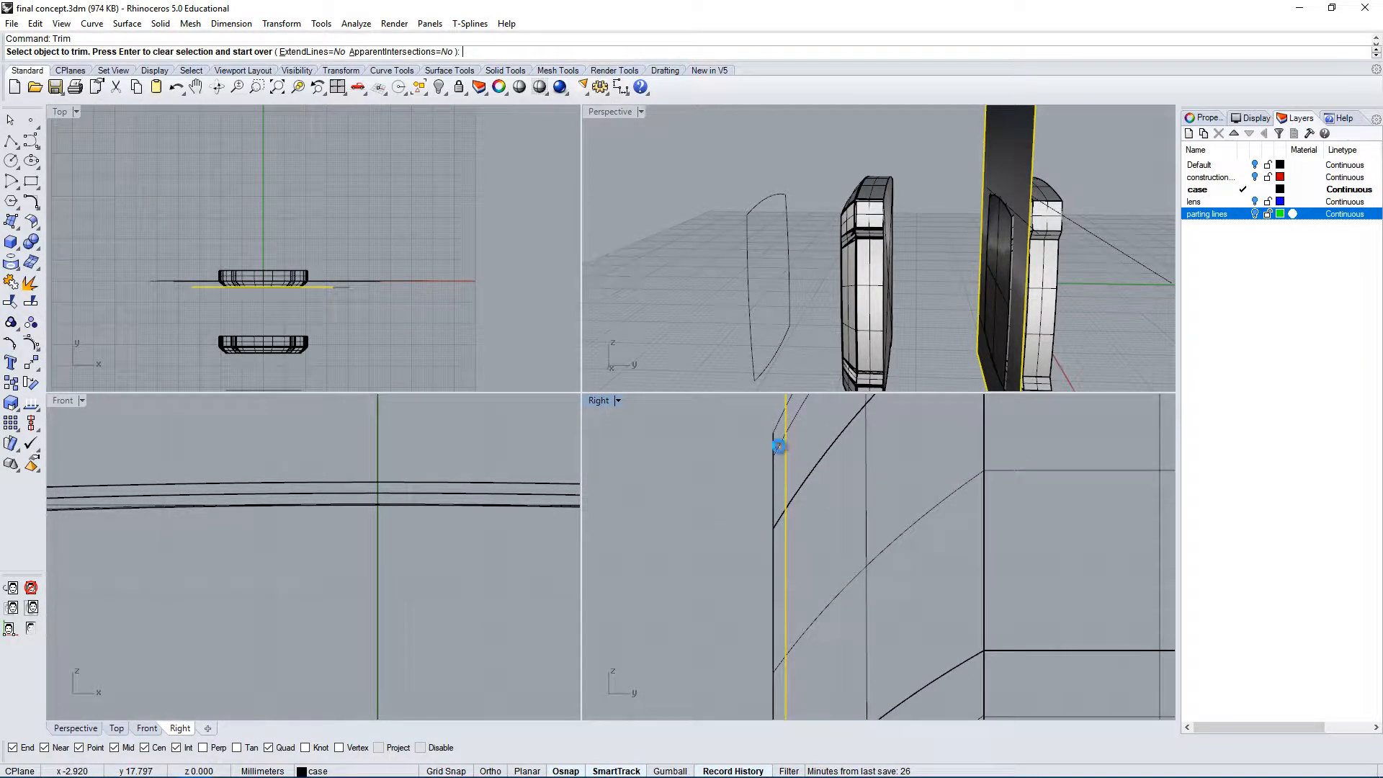
click(776, 446)
right_drag(1057, 170, 1098, 154)
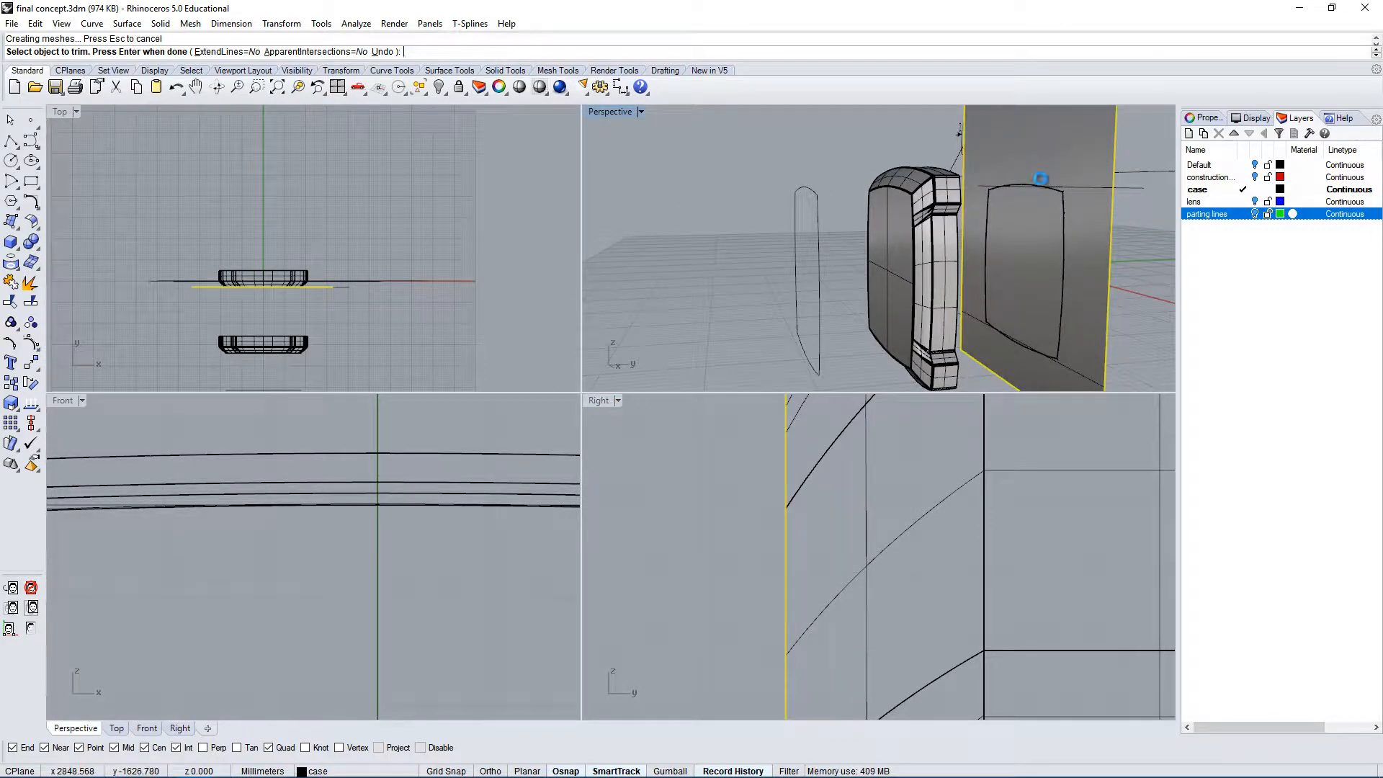
key(Return)
Delete the cutting plane and check the exploded border curve segments by selecting them together.
click(1043, 153)
key(Delete)
right_drag(1041, 226, 1011, 256)
drag(803, 161, 713, 341)
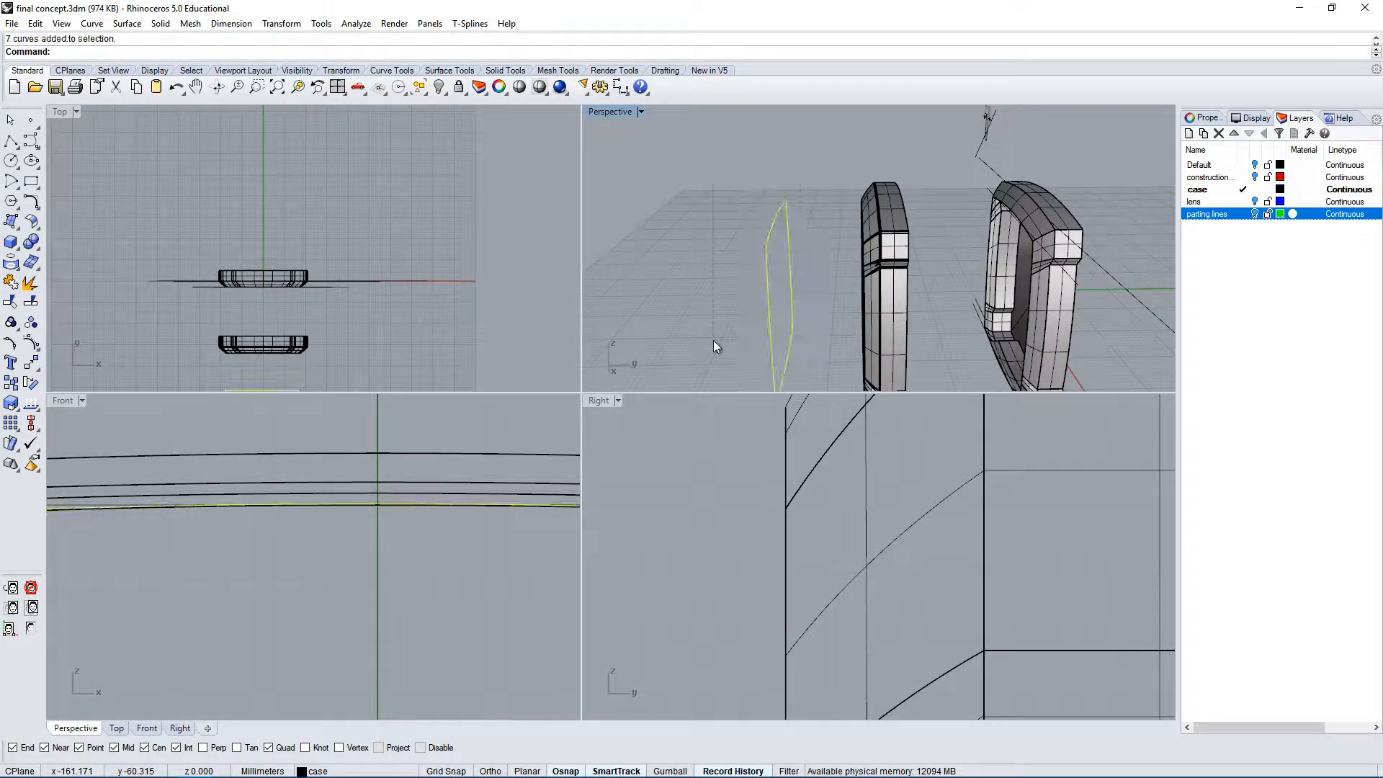
right_drag(1145, 295, 1044, 272)
key(Escape)
Undo the cutting plane's deletion and the case trim.
key(ctrl+z)
key(ctrl+z)
scroll(1057, 303, up, 6)
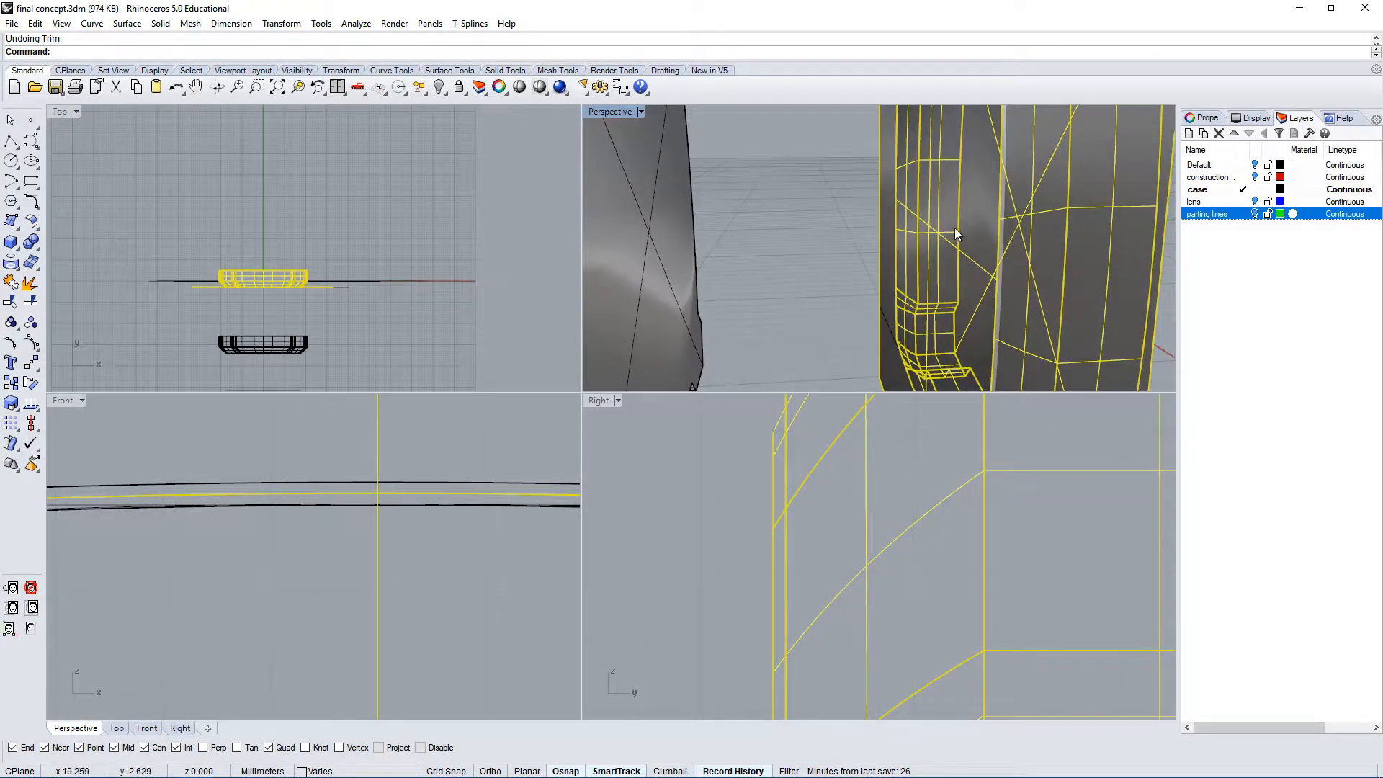
Undo the explode of the moved front face border curve.
right_drag(954, 228, 1134, 236)
click(1134, 236)
scroll(966, 223, up, 3)
click(966, 223)
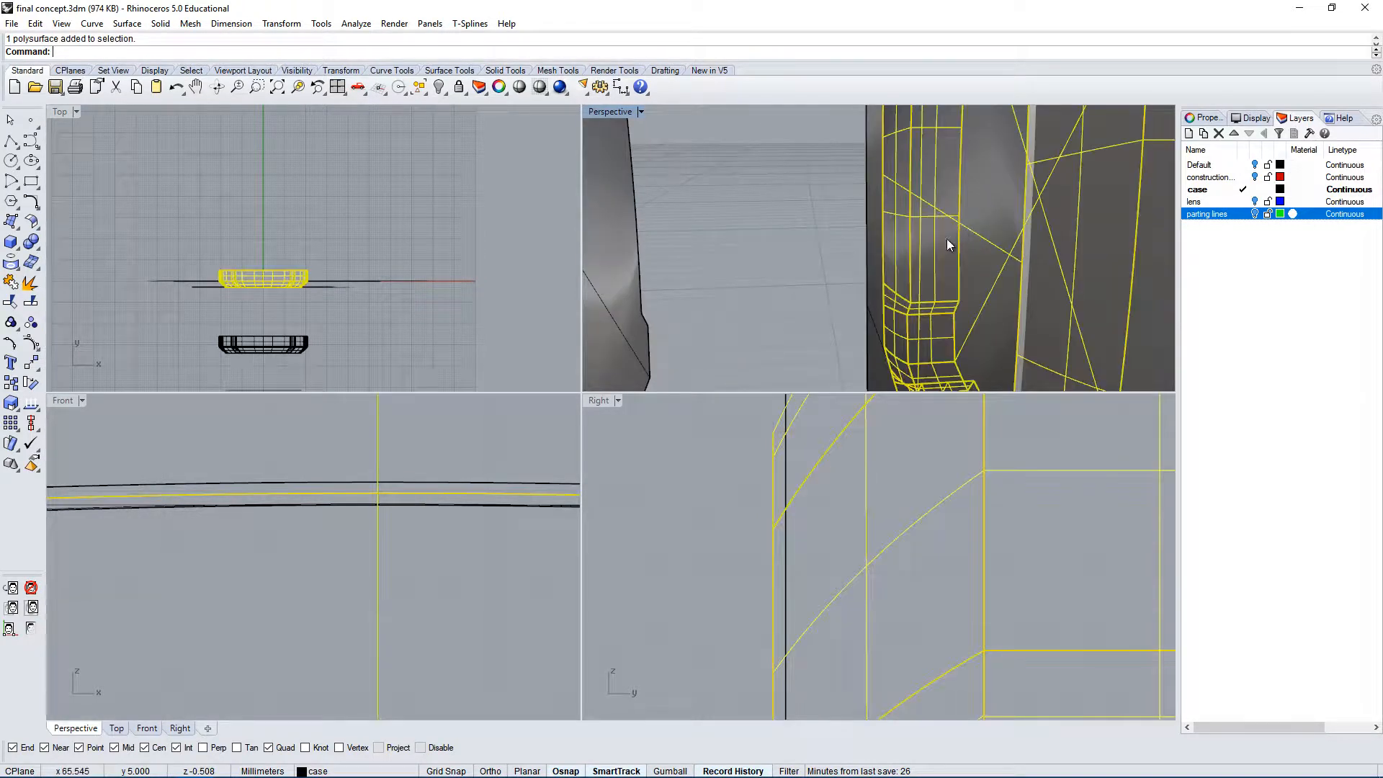
right_drag(947, 239, 890, 241)
click(839, 175)
right_drag(839, 175, 764, 266)
key(ctrl+z)
scroll(940, 202, down, 5)
Check the case polysurface at the cutting plane for bad surfaces with ExtractBadSrf.
click(987, 200)
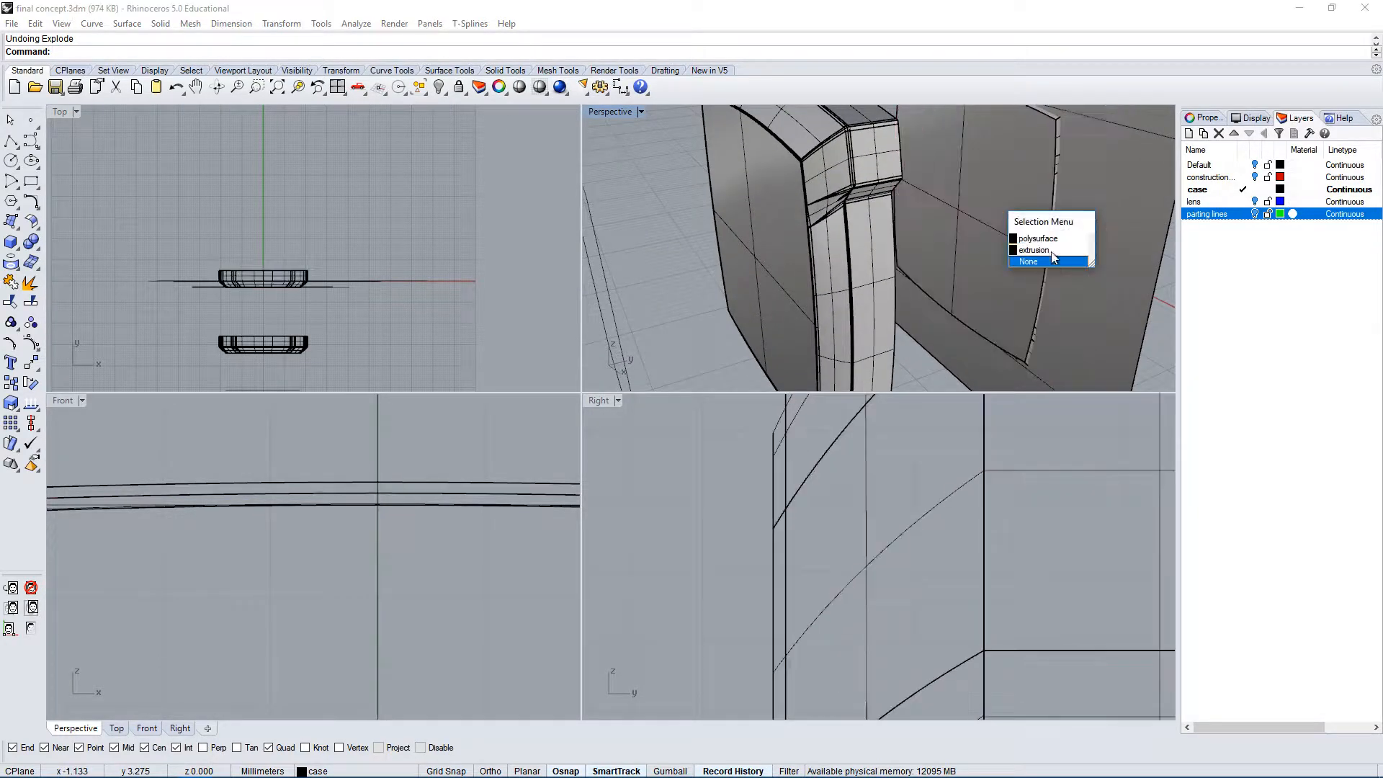
click(1038, 238)
right_drag(1038, 238, 913, 232)
key(Escape)
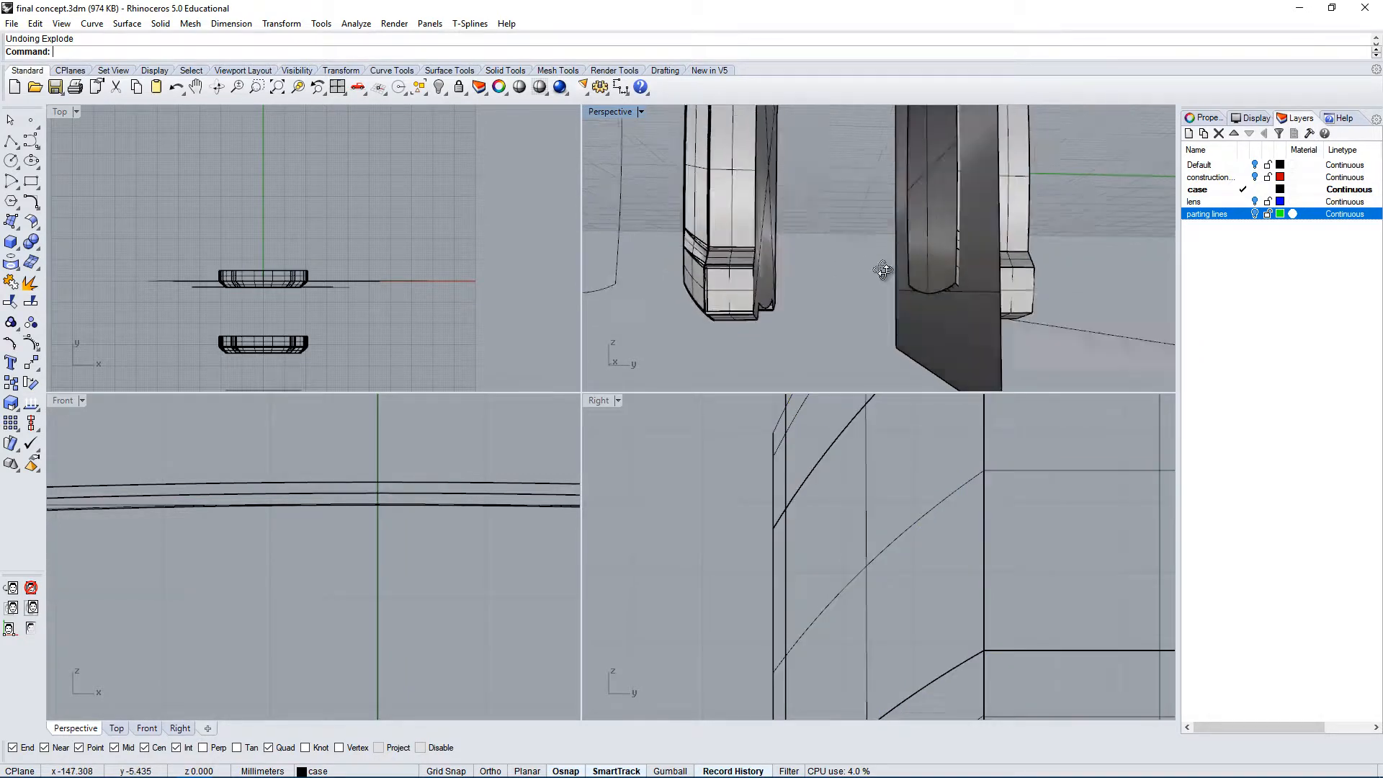
scroll(935, 321, up, 5)
text(ExtrudeCrv)
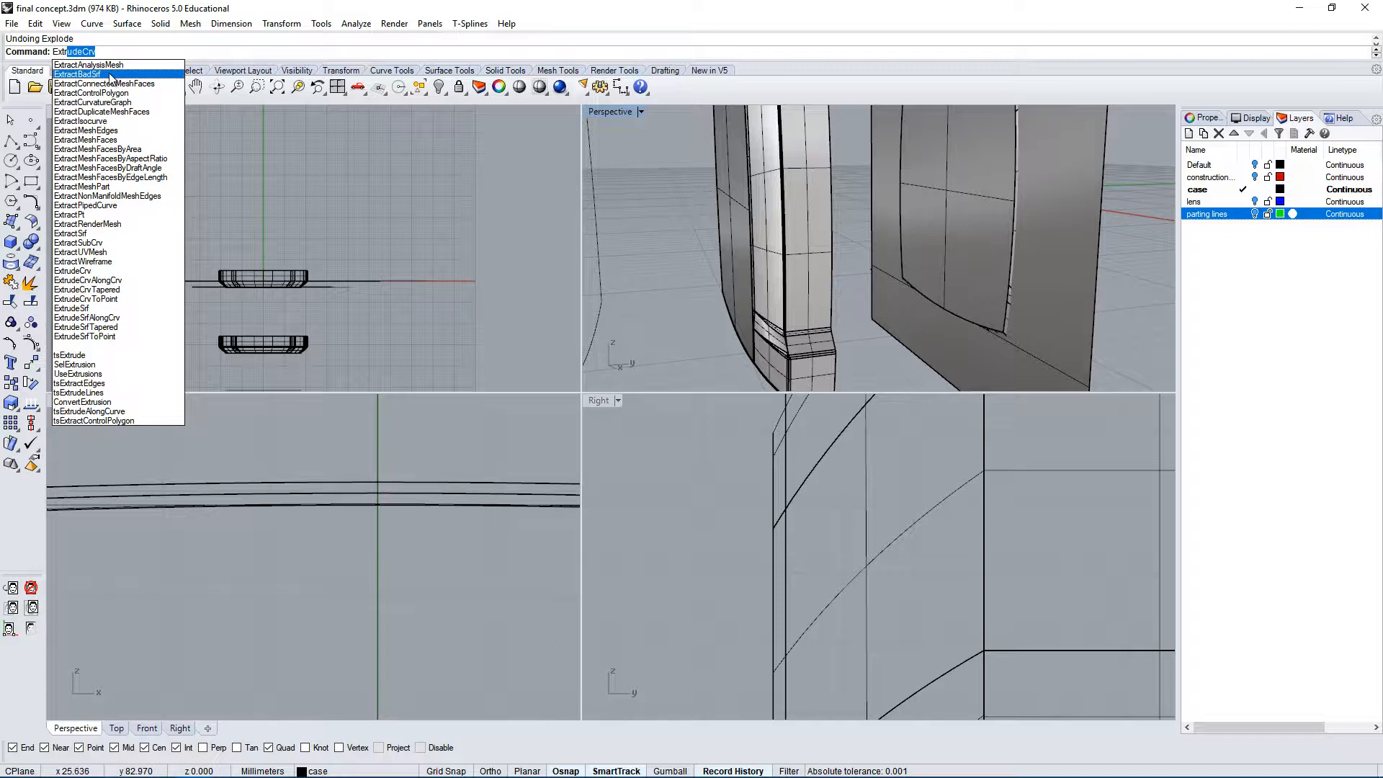
click(109, 77)
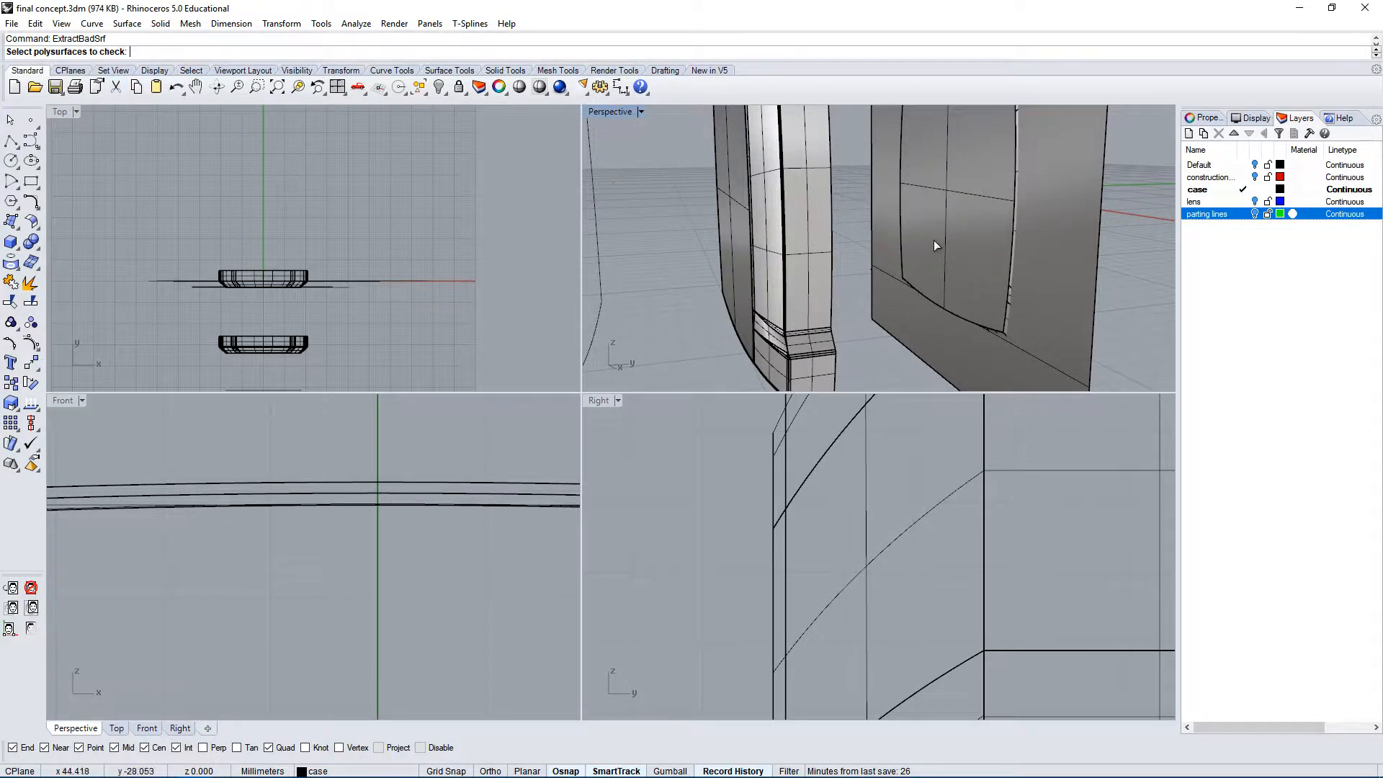
click(965, 231)
key(Return)
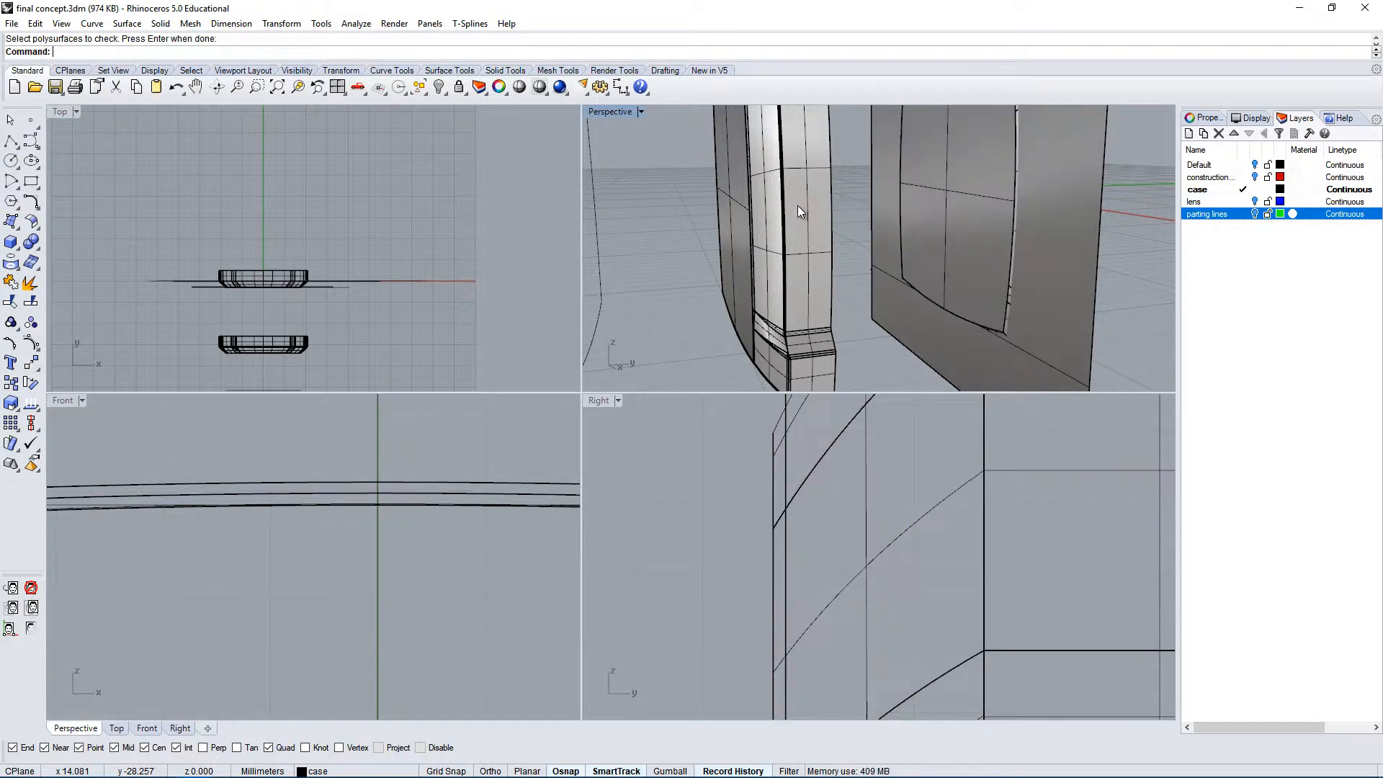
Extract the front face surface from the case polysurface at the cutting plane with ExtractSrf.
right_click(12, 281)
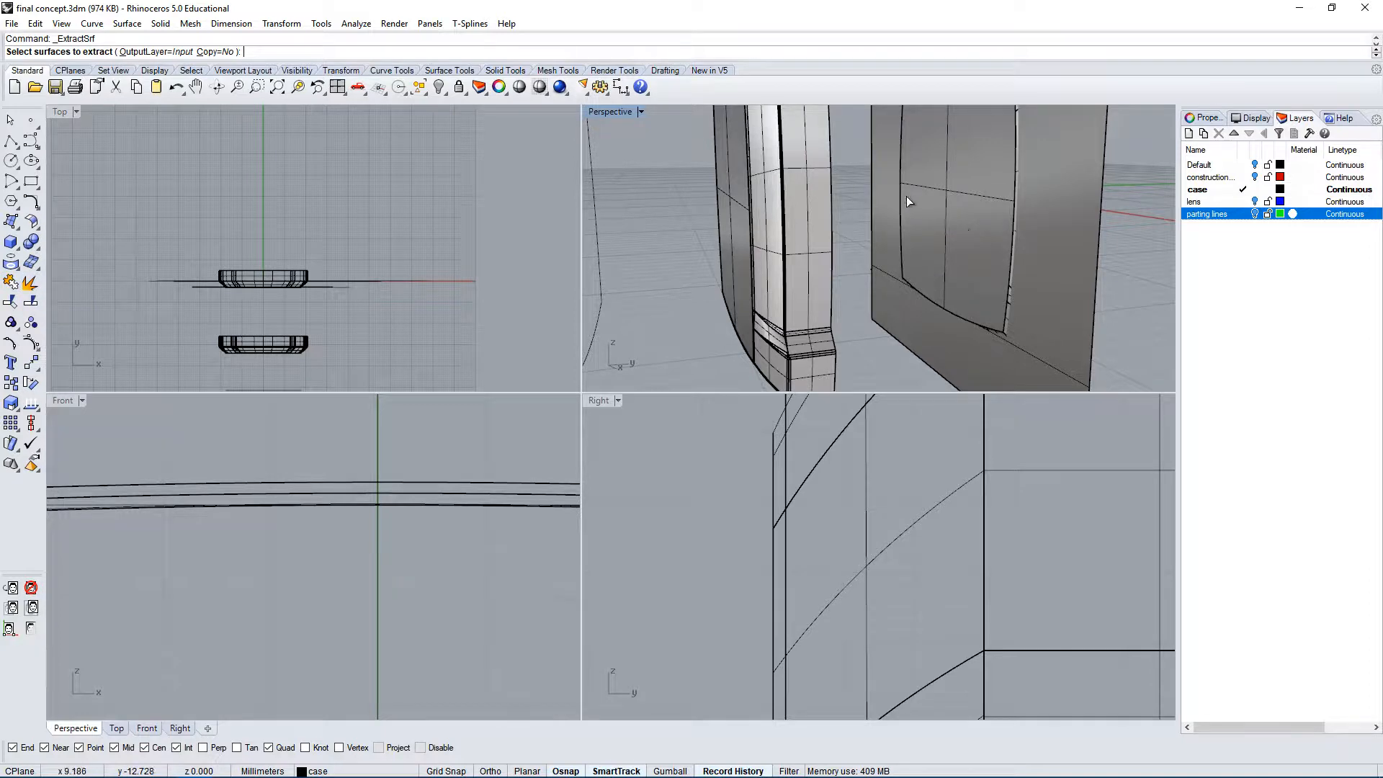
click(906, 196)
right_click(1016, 232)
right_drag(1049, 253, 1008, 295)
Trim off the front portion of the case beyond the cutting plane and delete the cutting plane.
scroll(826, 512, down, 3)
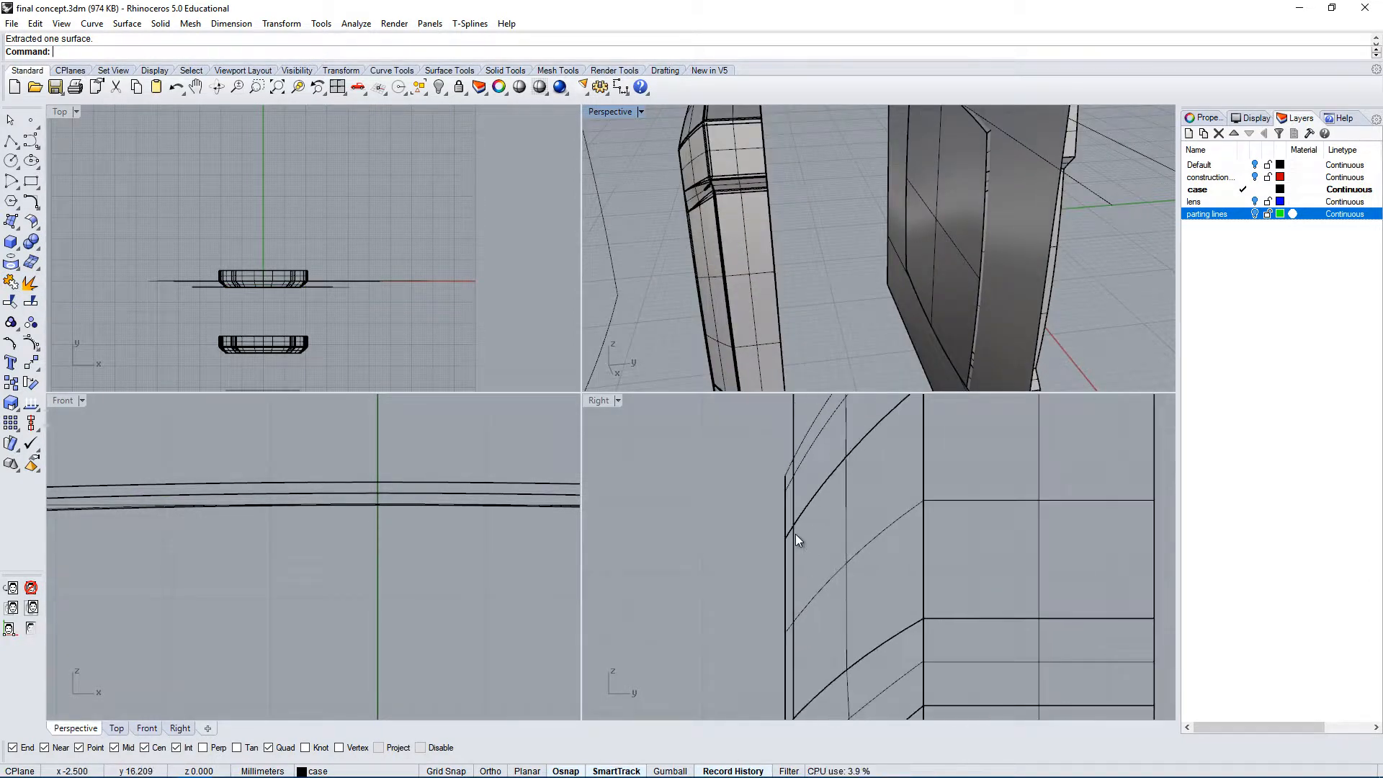
click(813, 454)
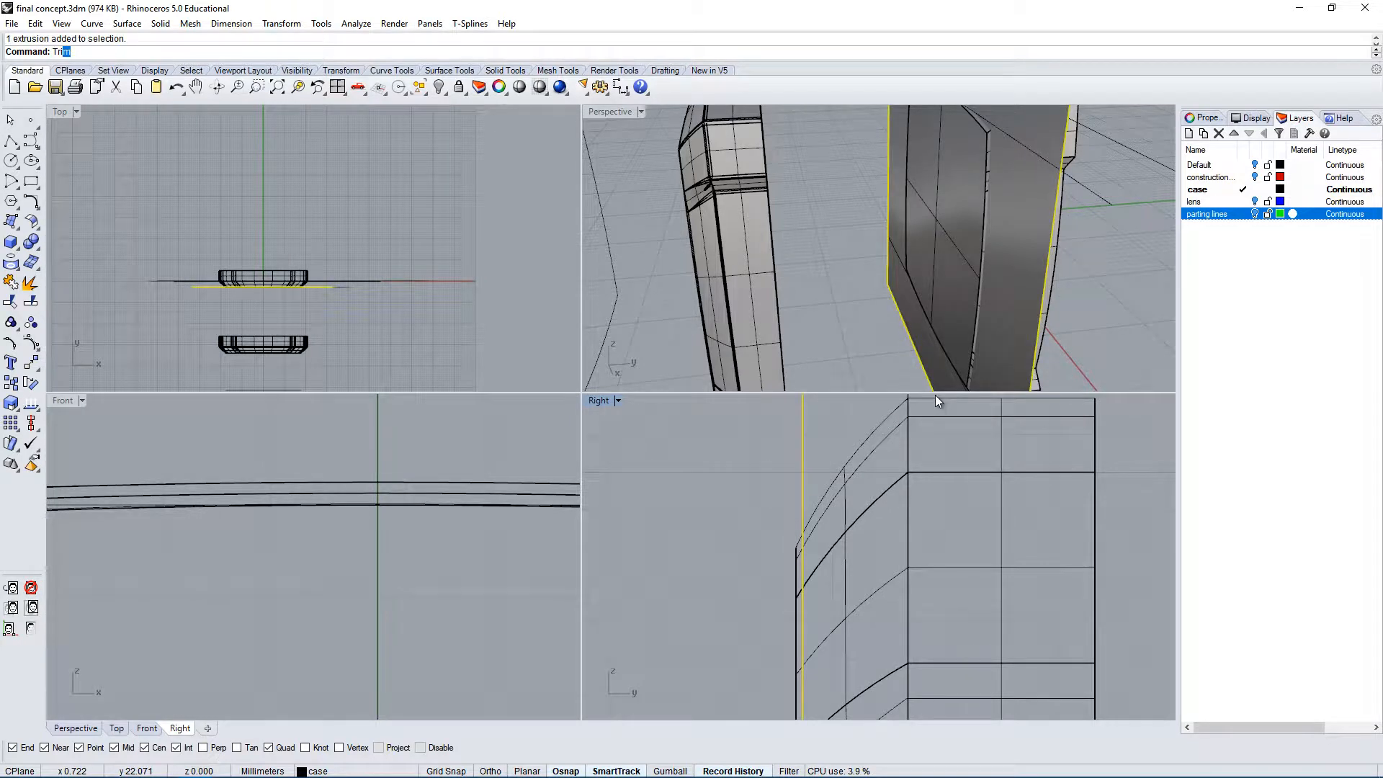
text(Tr)
key(Return)
scroll(845, 524, up, 3)
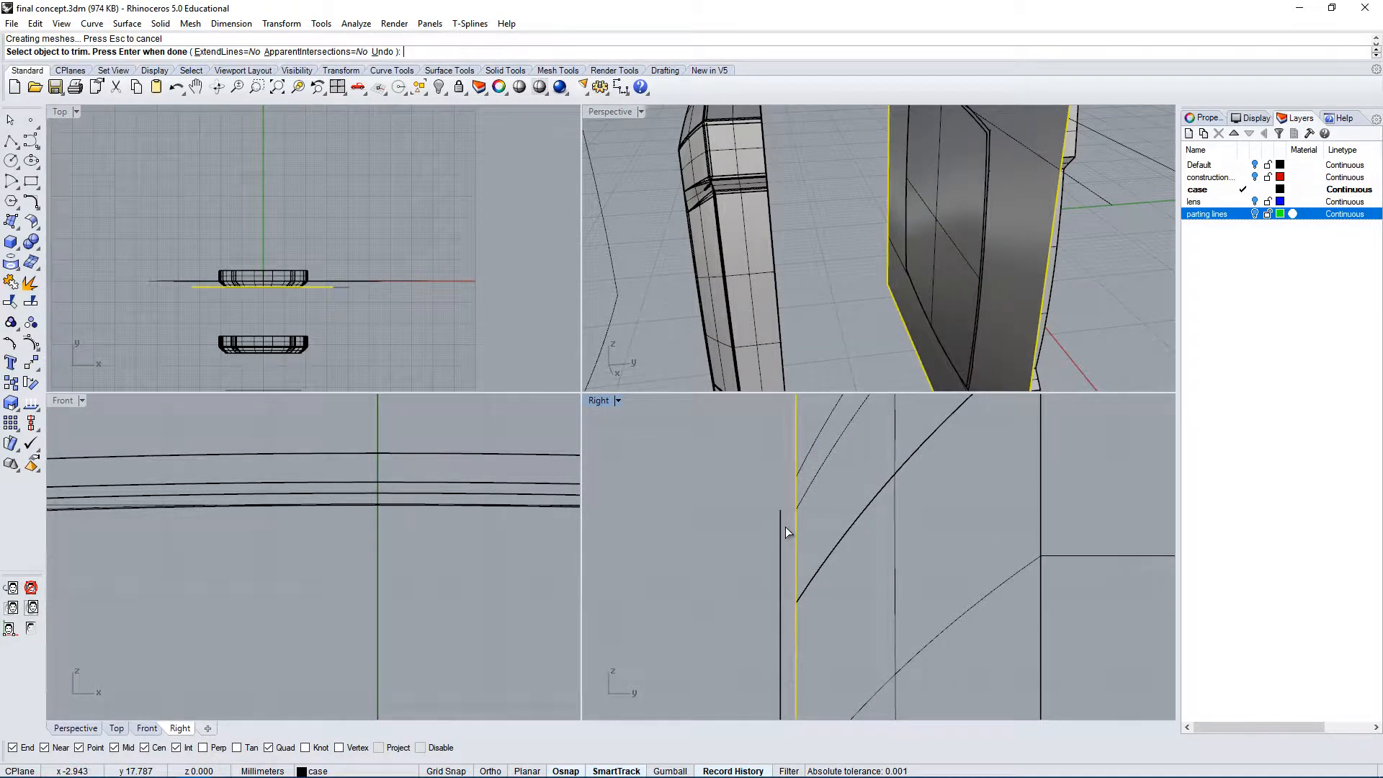
right_drag(910, 244, 936, 314)
key(Escape)
click(1110, 334)
key(Delete)
Examine the extracted front face and the nearby curve against the trimmed case edge in the Top view.
click(1007, 257)
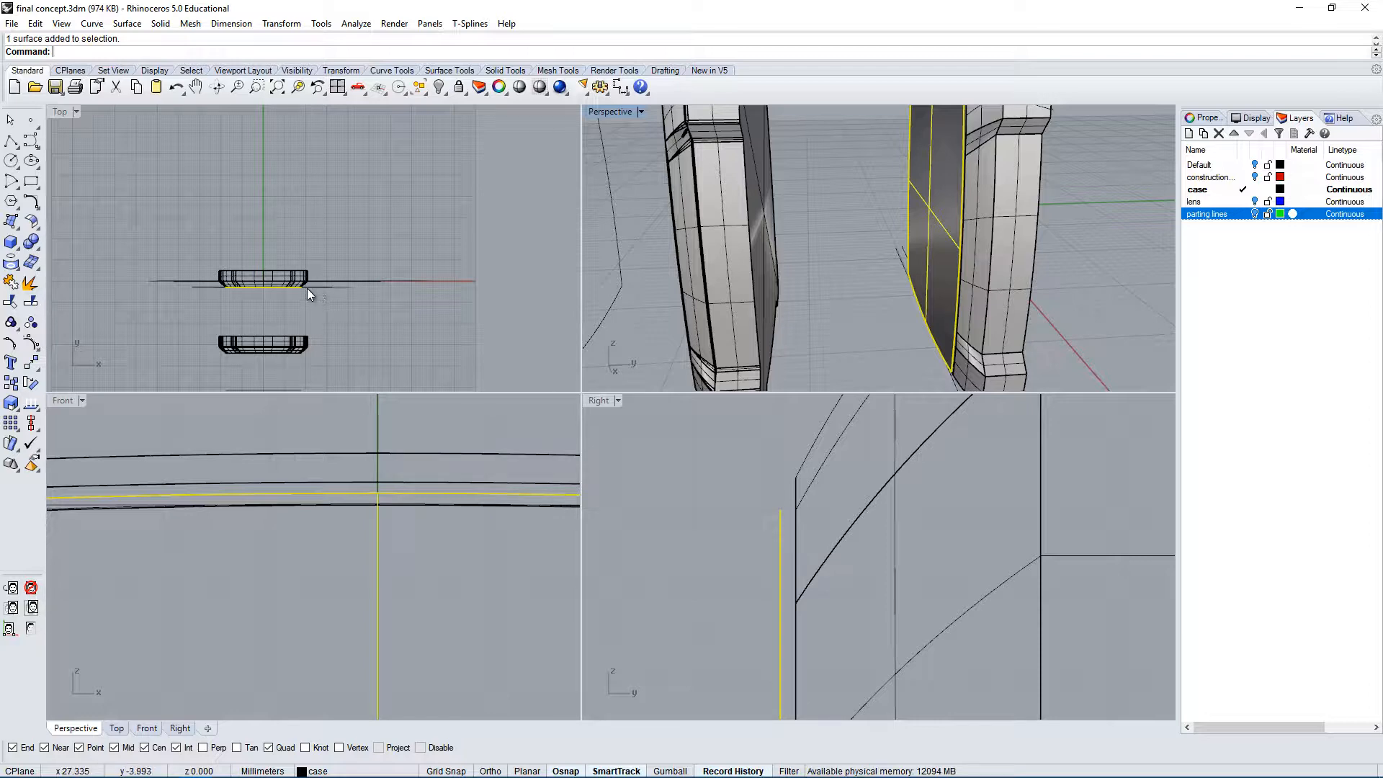
right_drag(948, 224, 959, 236)
scroll(272, 289, up, 5)
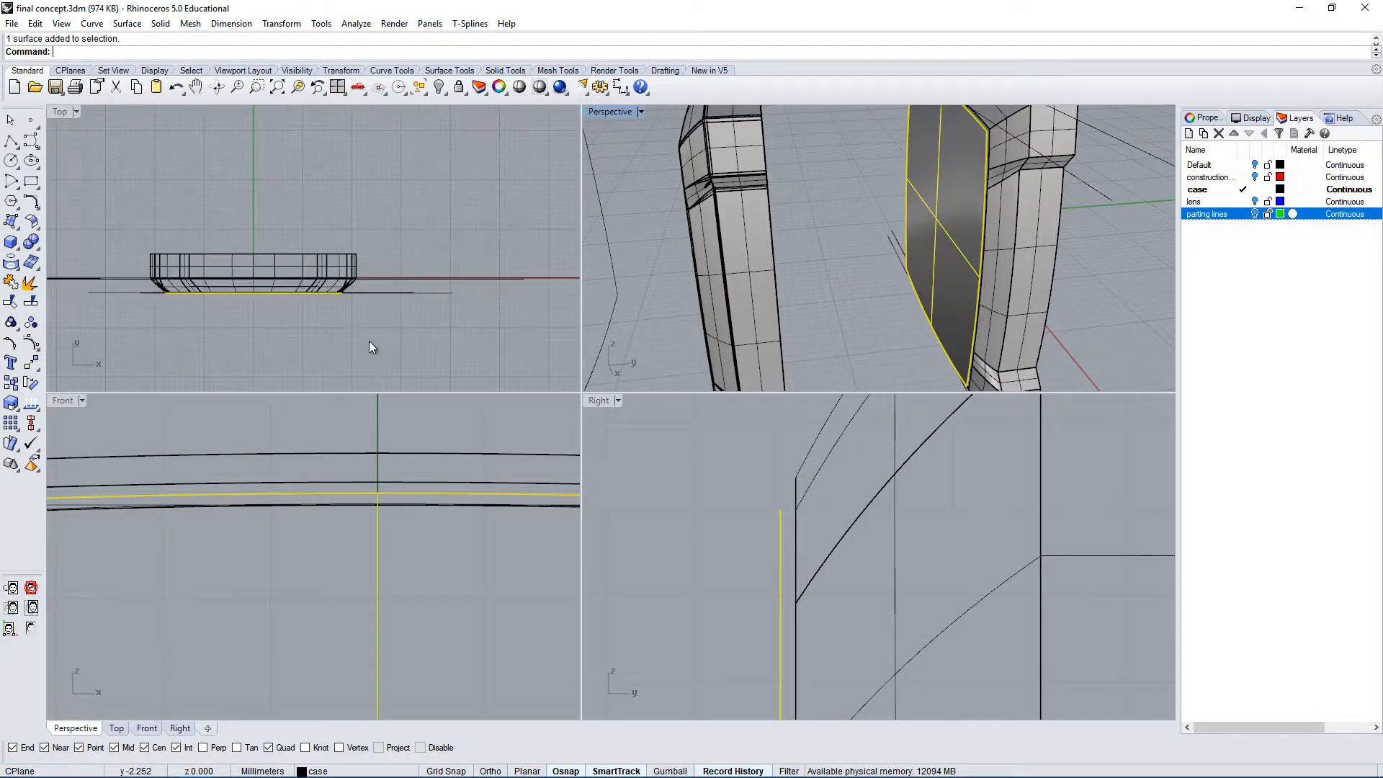
click(343, 265)
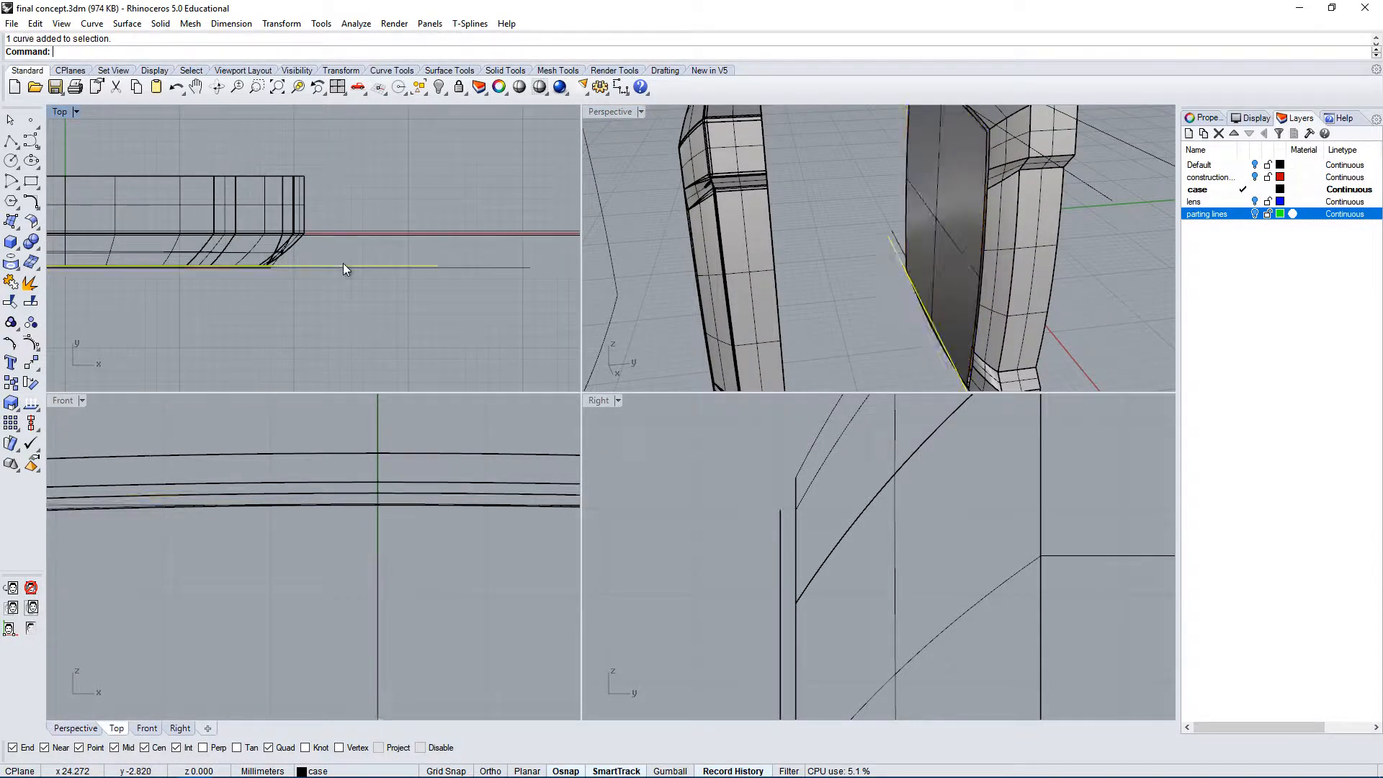
scroll(272, 256, up, 3)
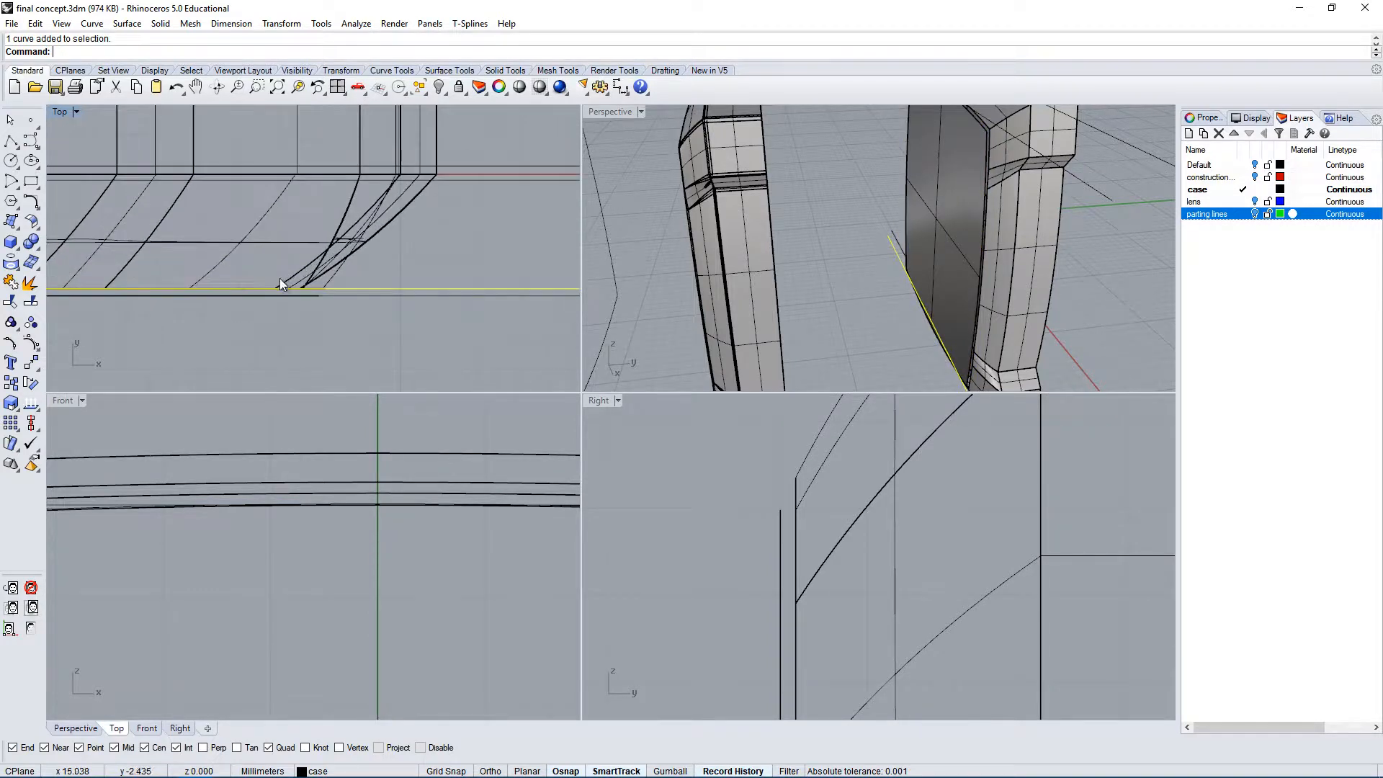
scroll(282, 284, up, 3)
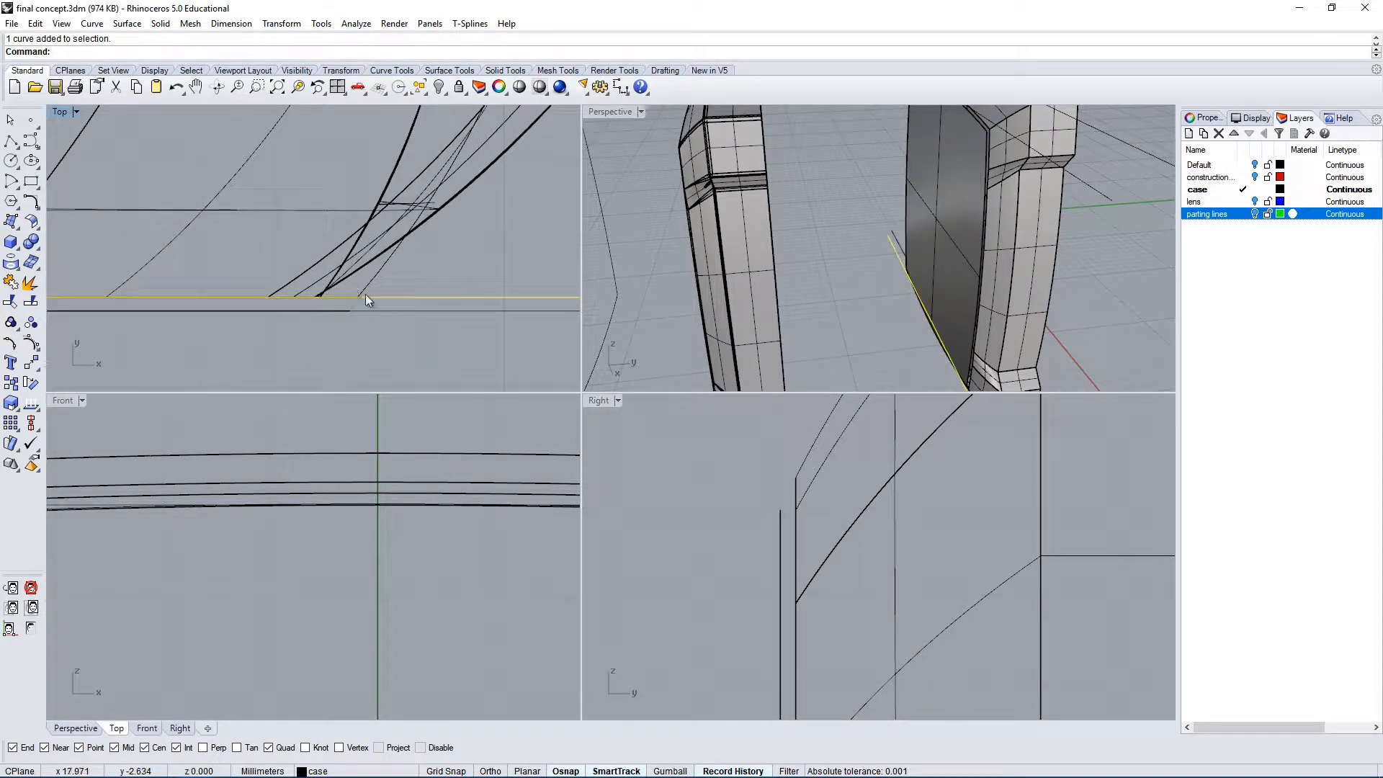
scroll(962, 261, down, 5)
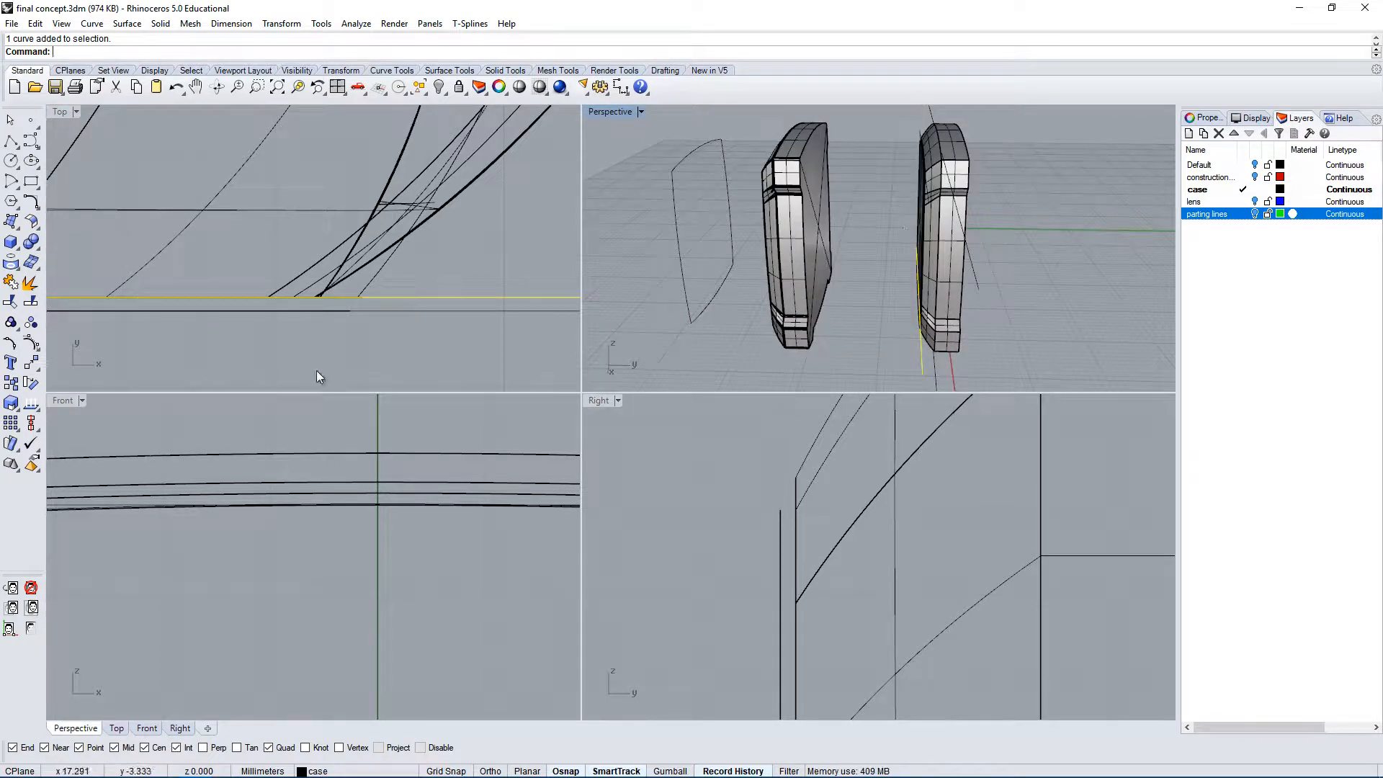
Extrude the detached front border curve through both case bodies.
right_drag(934, 214, 965, 196)
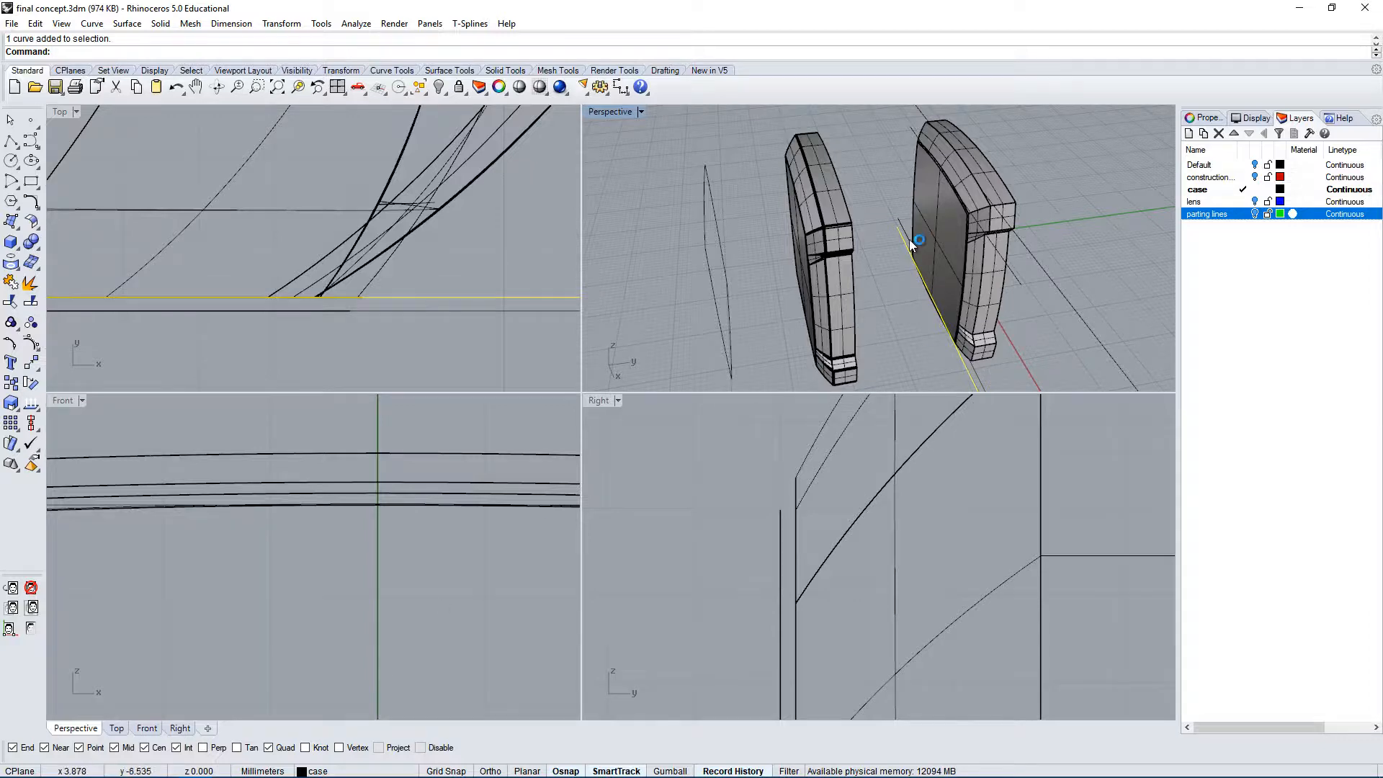
right_drag(909, 239, 918, 193)
click(738, 236)
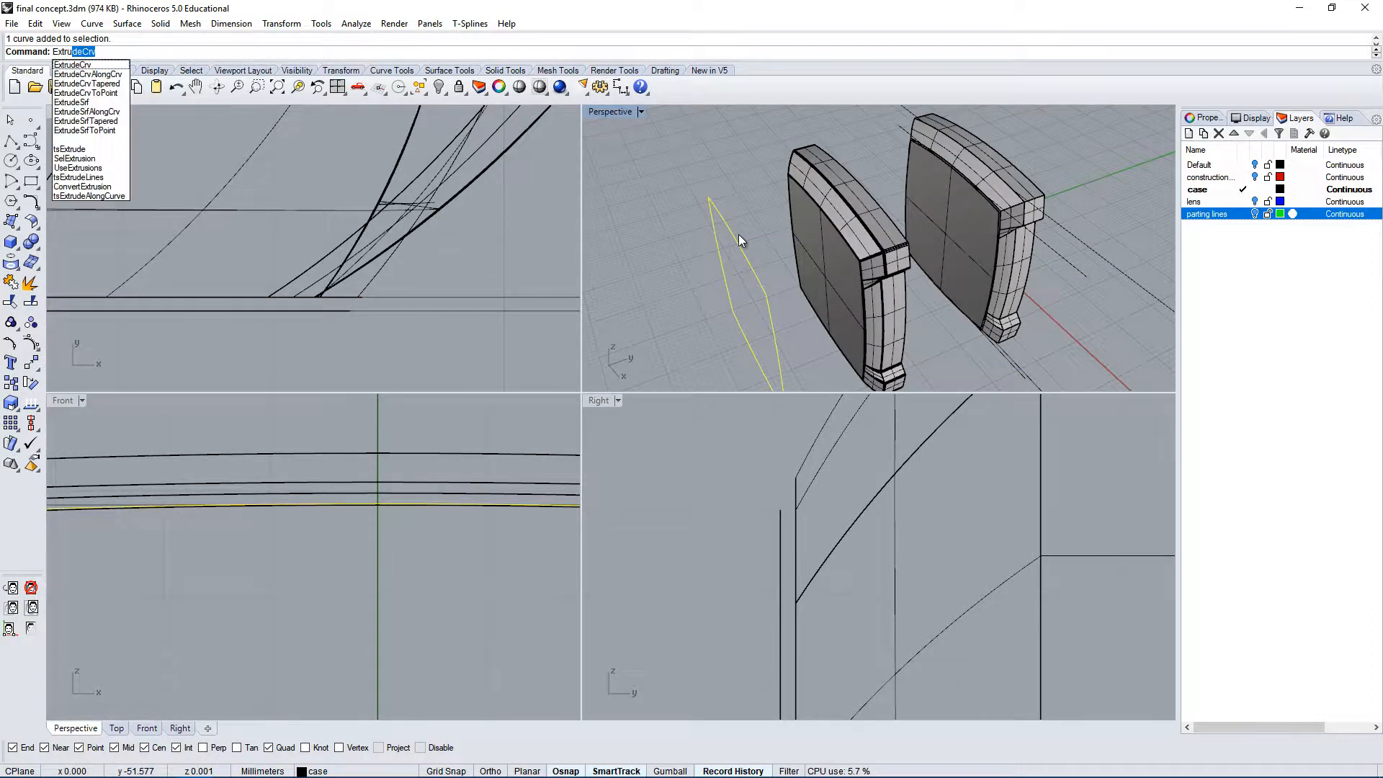
key(Return)
click(1111, 222)
right_drag(1111, 222, 1066, 189)
Examine how the extruded border curve meets the front face surface and the trimmed case edge at the upper corner.
scroll(990, 162, up, 4)
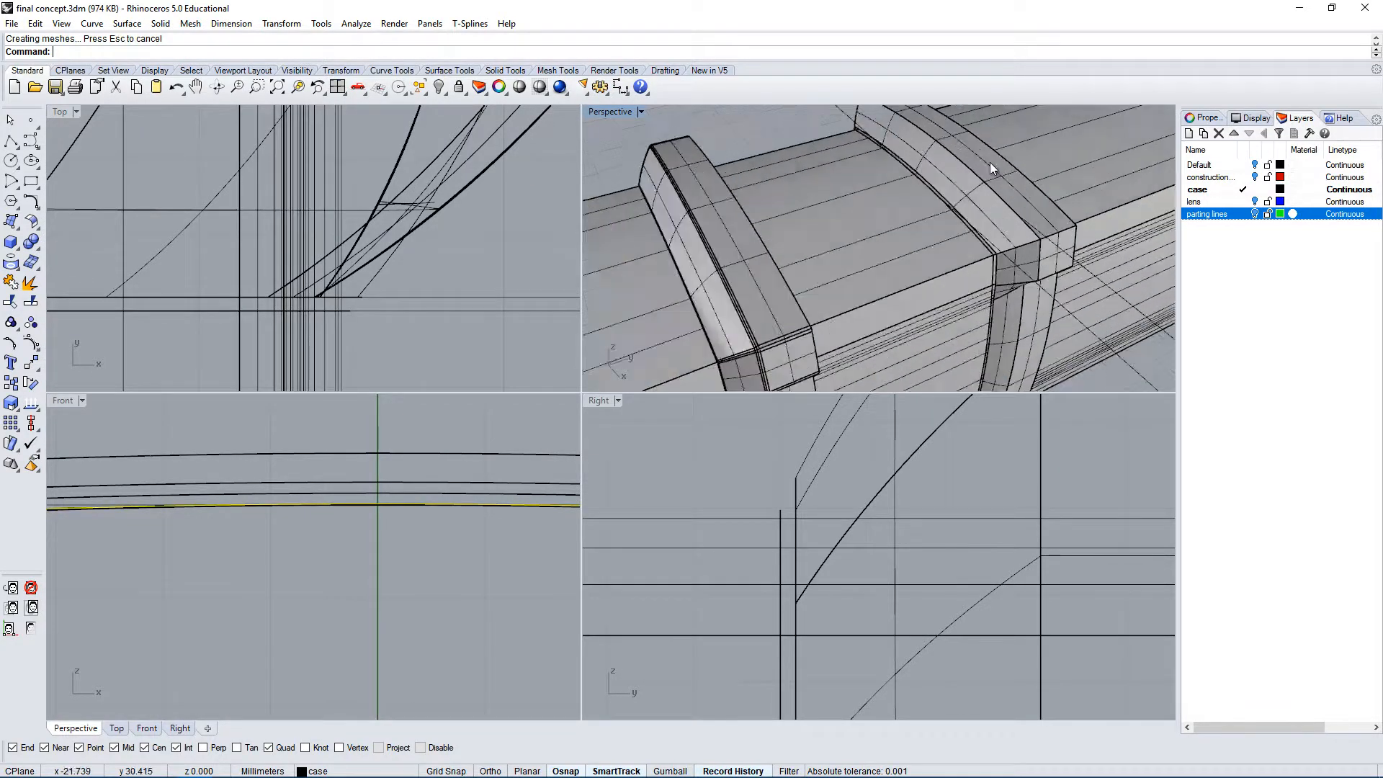
scroll(936, 305, up, 4)
scroll(933, 219, up, 3)
click(935, 235)
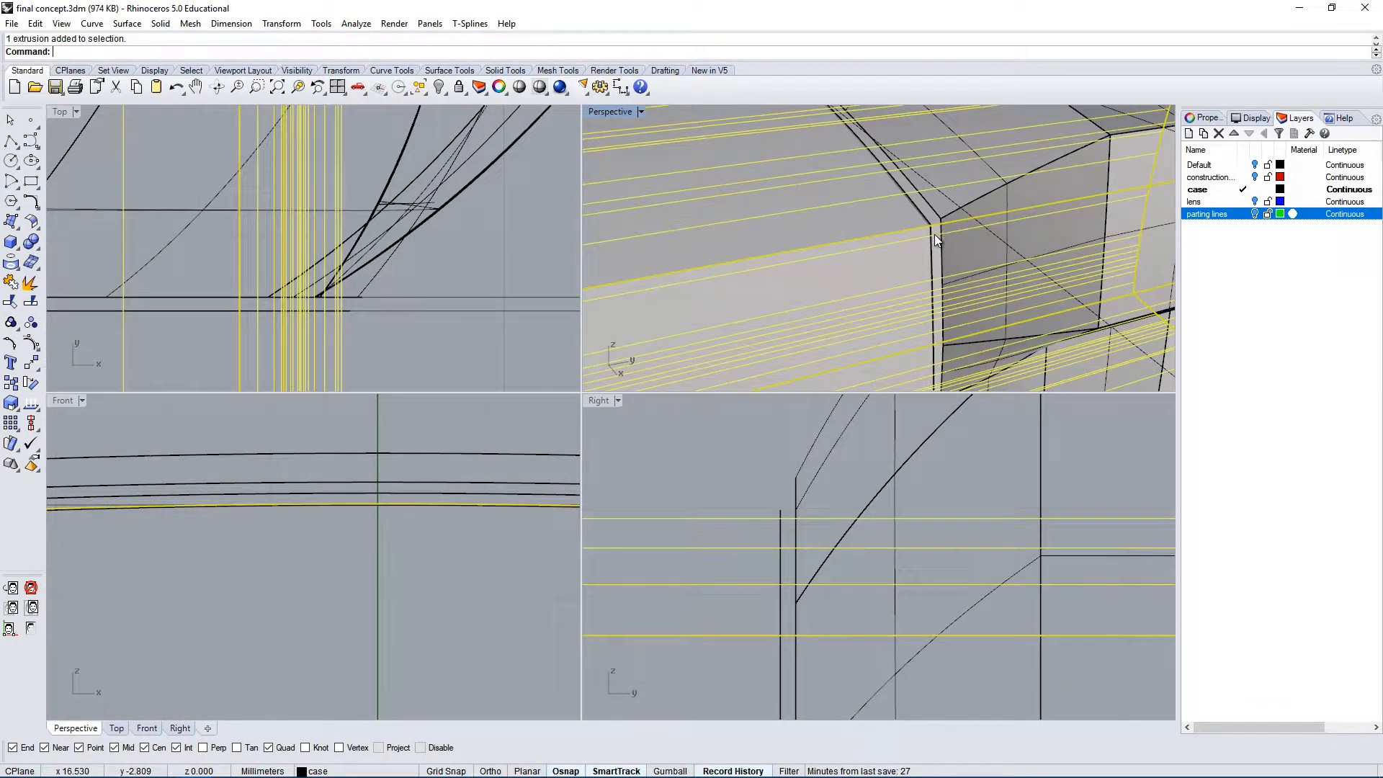
key(Escape)
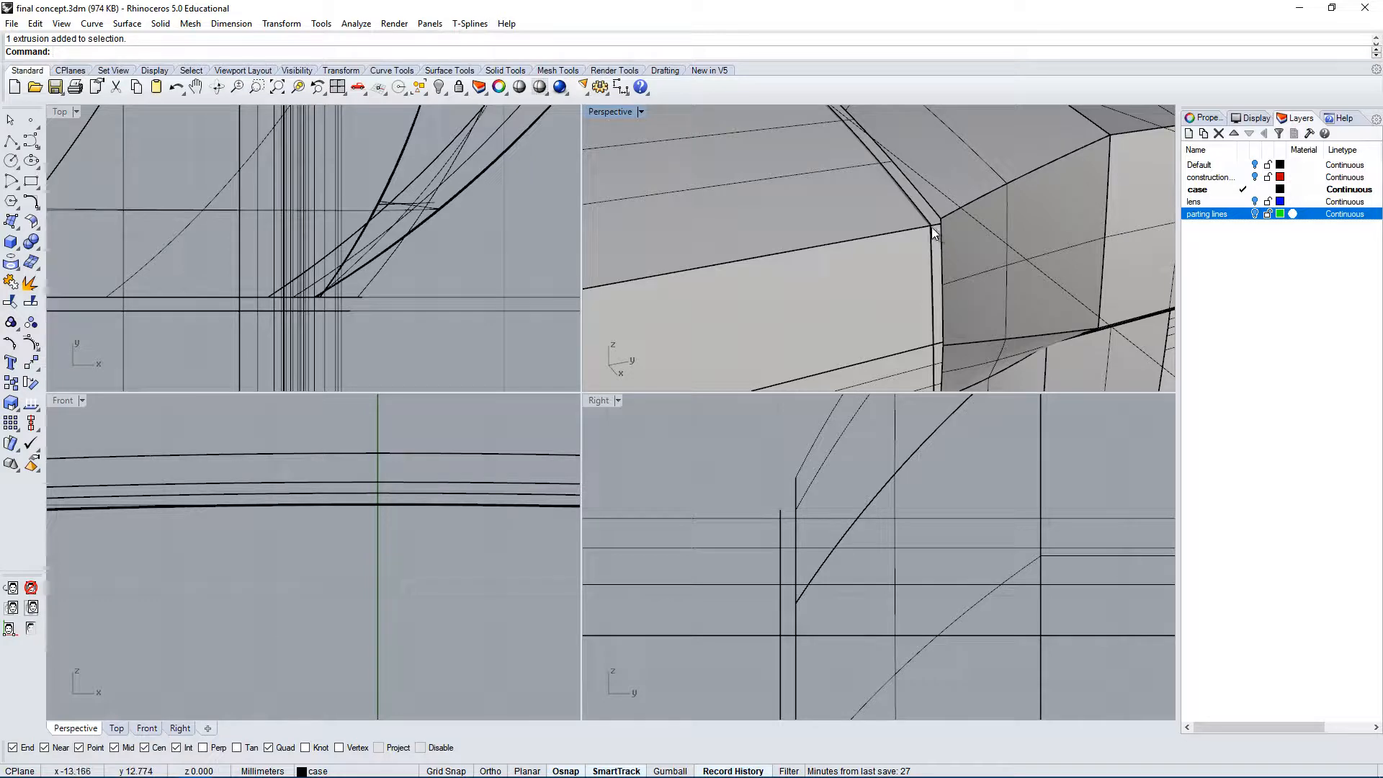
click(937, 230)
scroll(920, 204, up, 6)
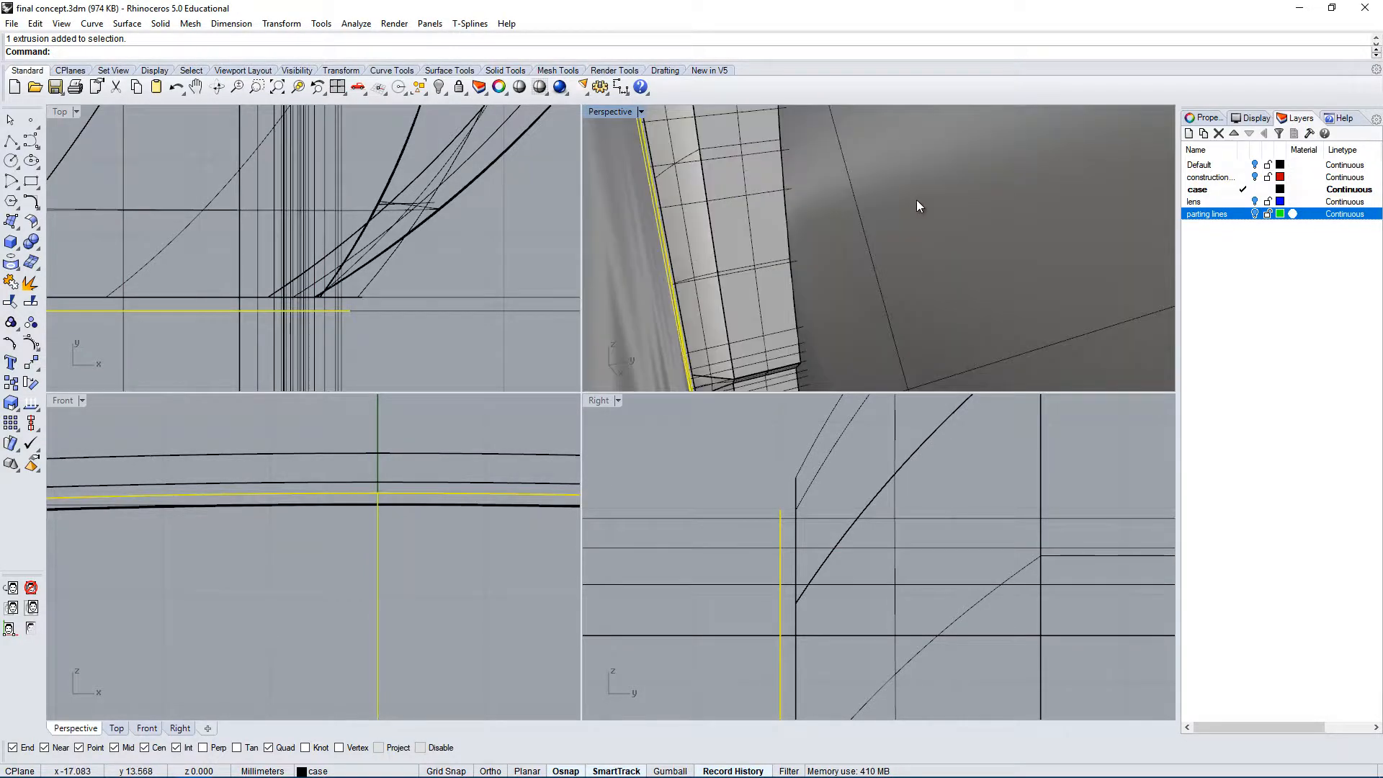
scroll(913, 202, down, 3)
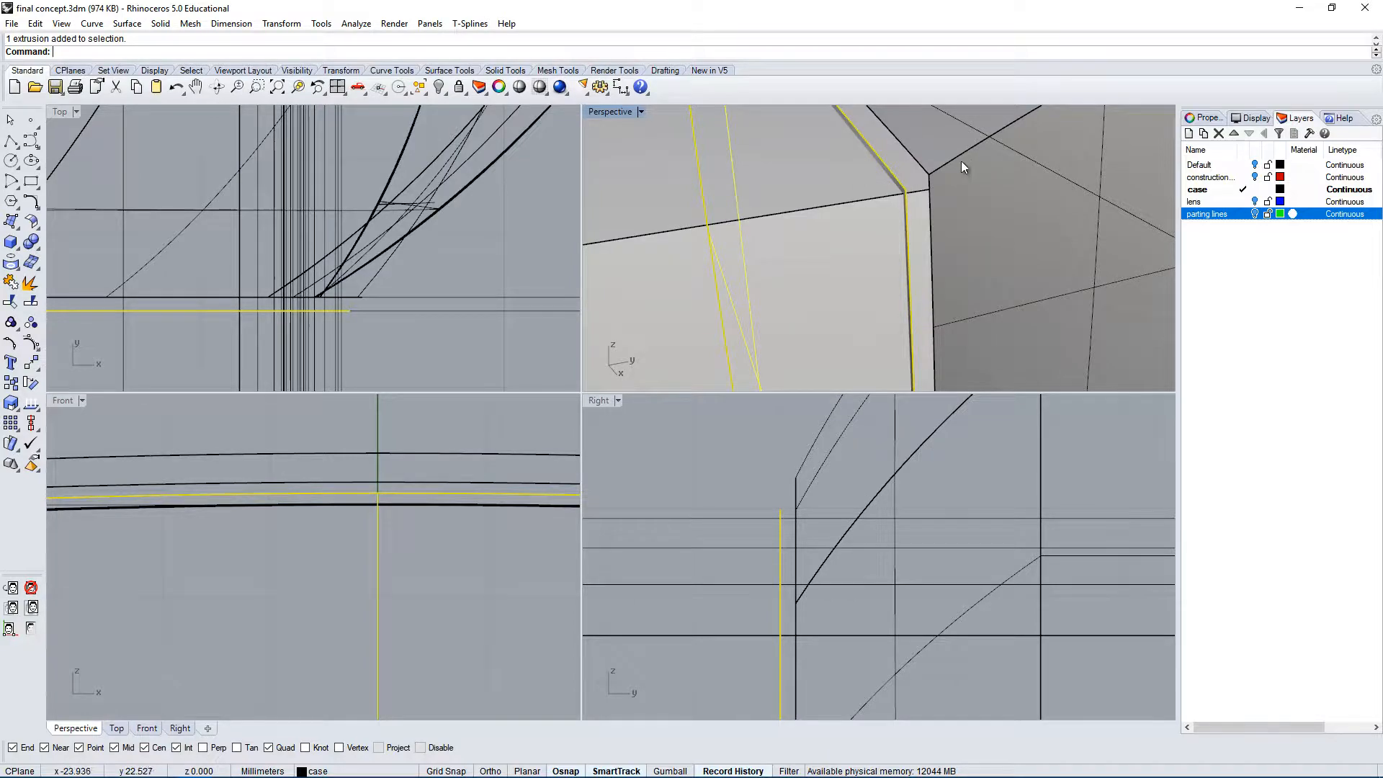
double_click(617, 111)
scroll(725, 317, down, 8)
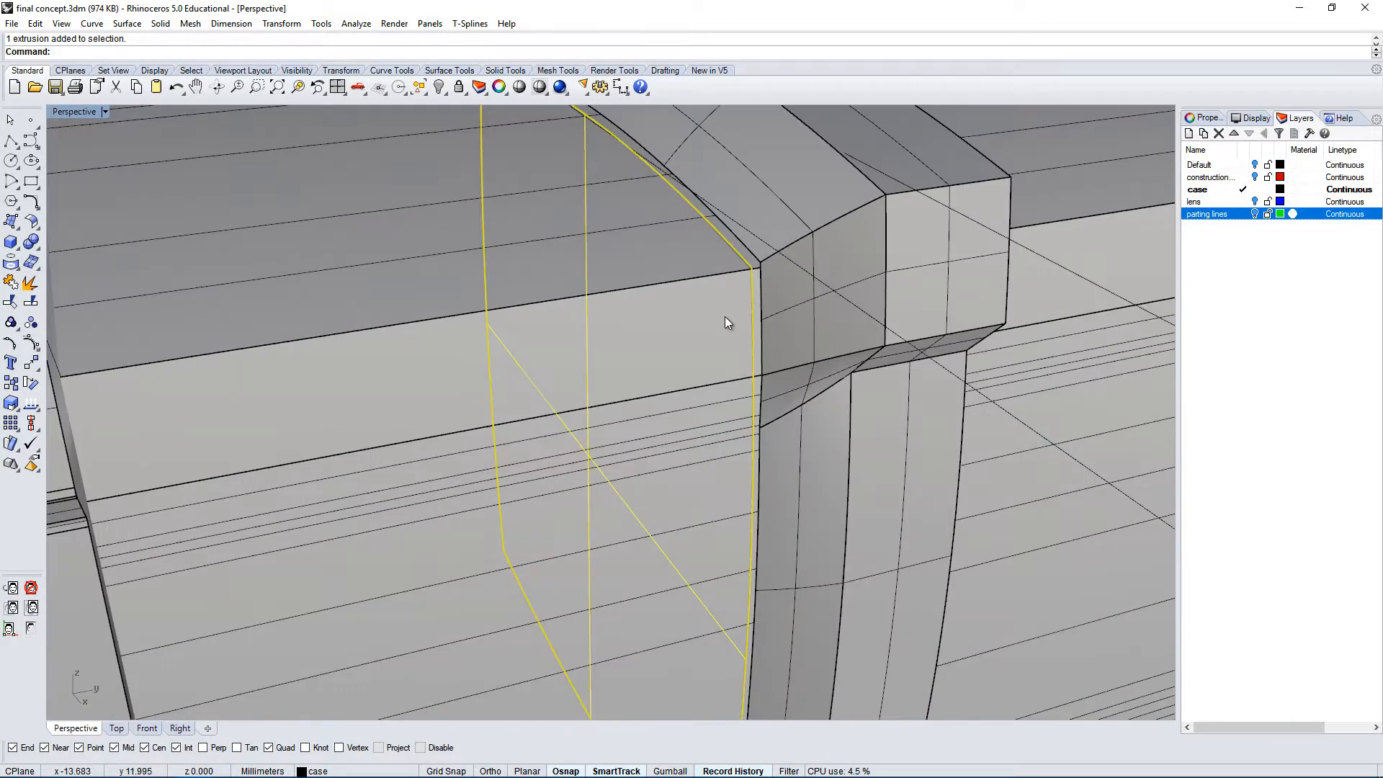
Undo the extrusion of the front border curve.
scroll(880, 359, up, 3)
scroll(880, 359, down, 3)
key(ctrl+z)
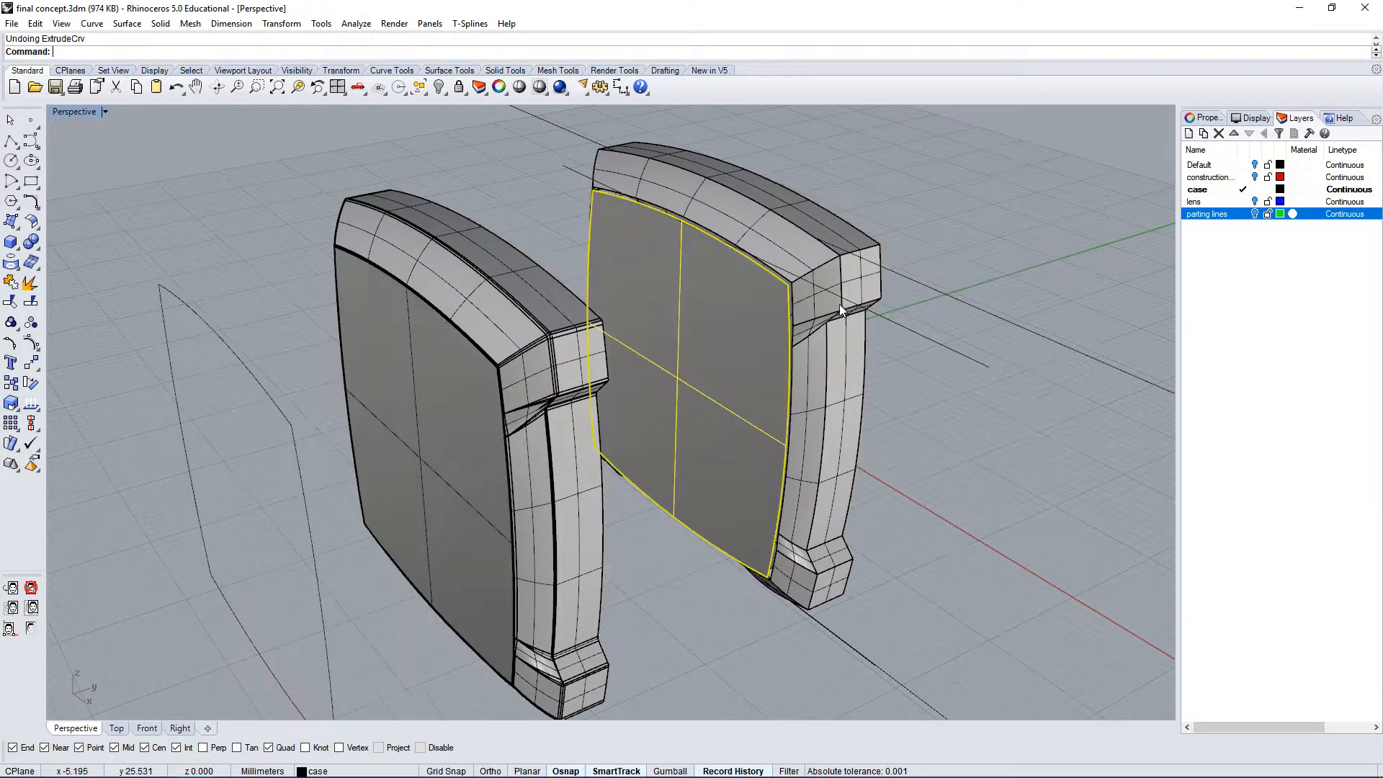
Trim away the front face surface's outer margin in the Front view, using the detached border curve as the cutting object.
click(162, 288)
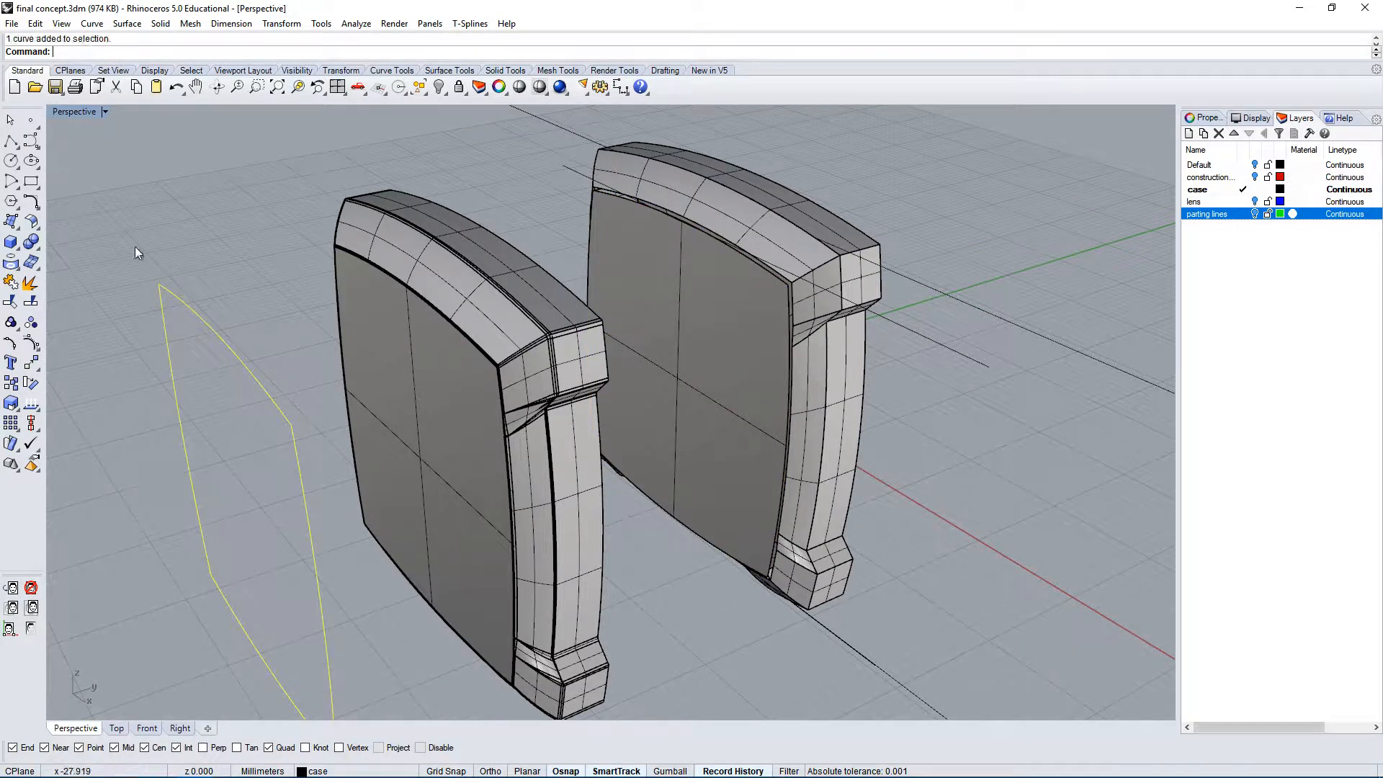
double_click(79, 111)
right_drag(390, 513, 430, 536)
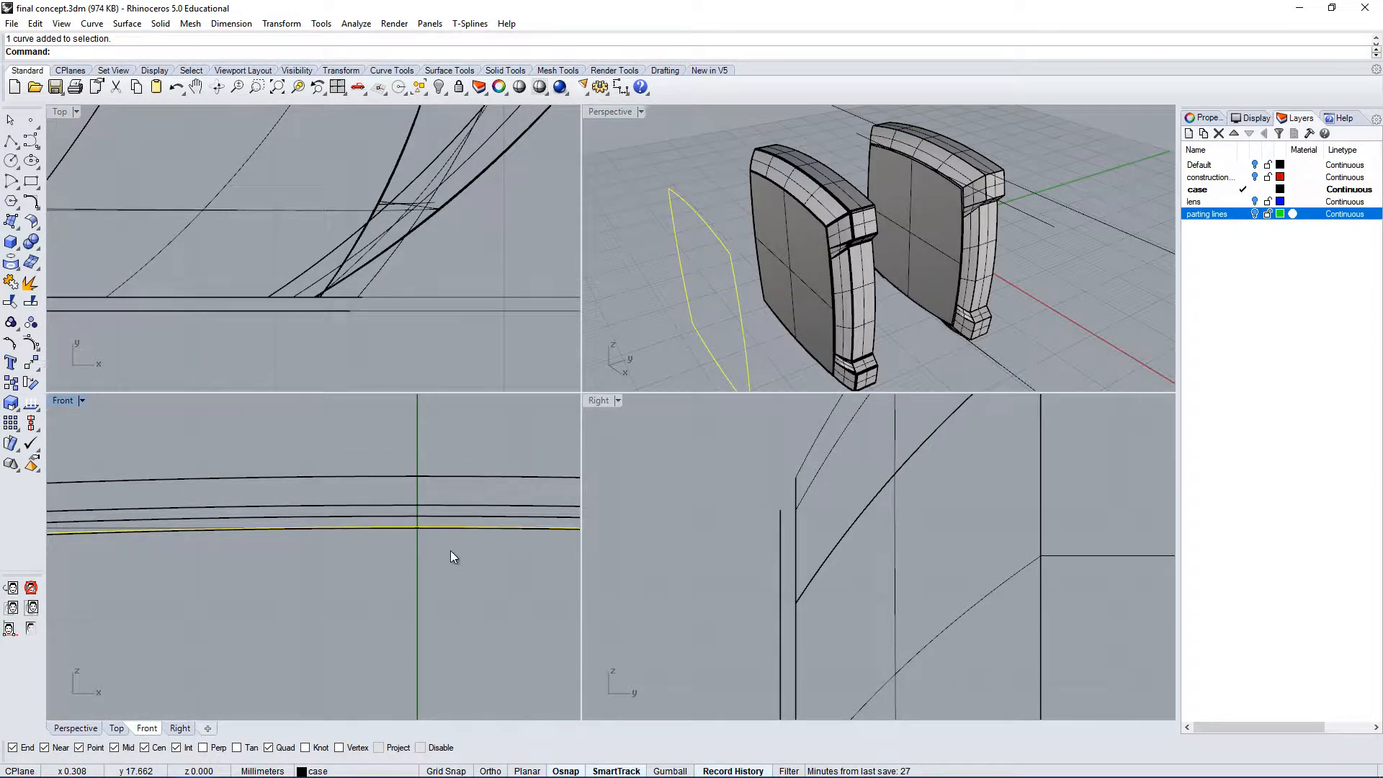
text(Trim)
key(Return)
scroll(456, 519, up, 2)
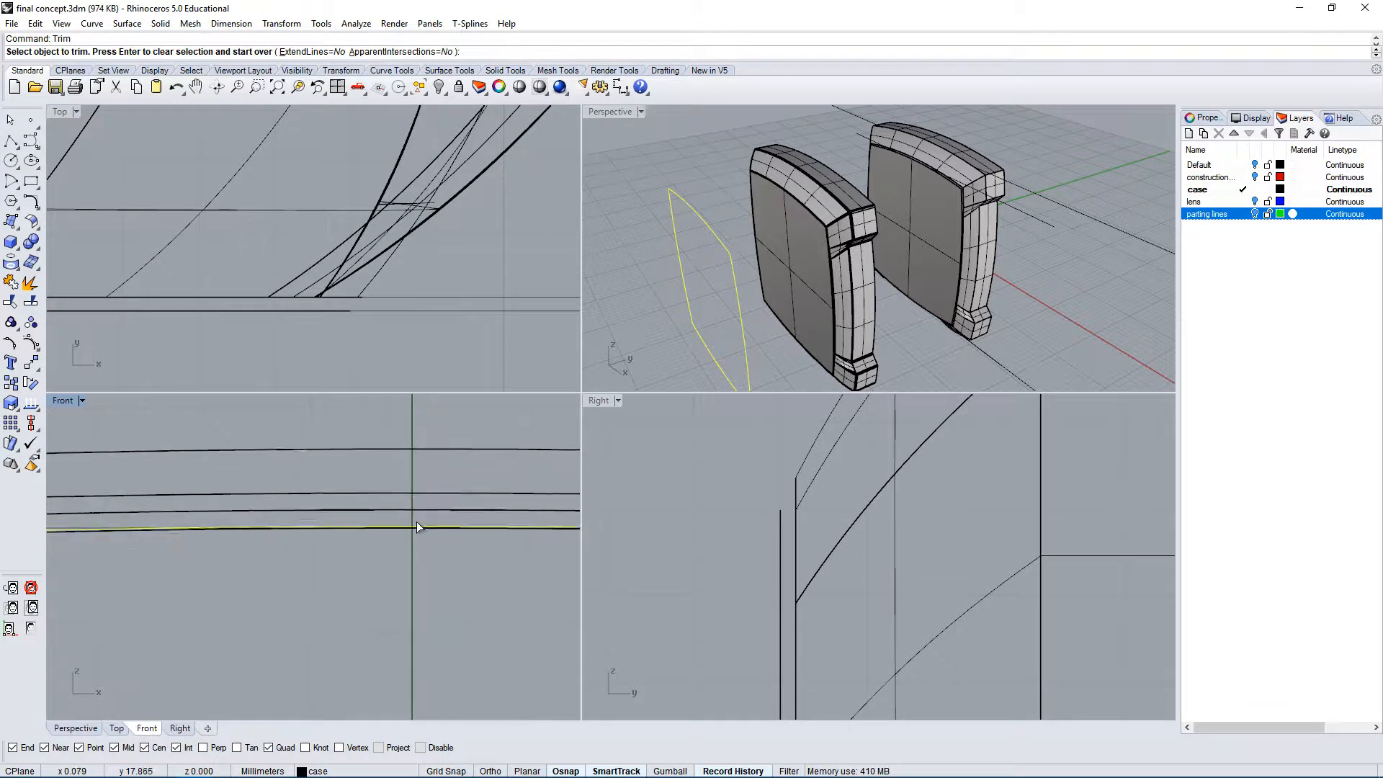
click(416, 465)
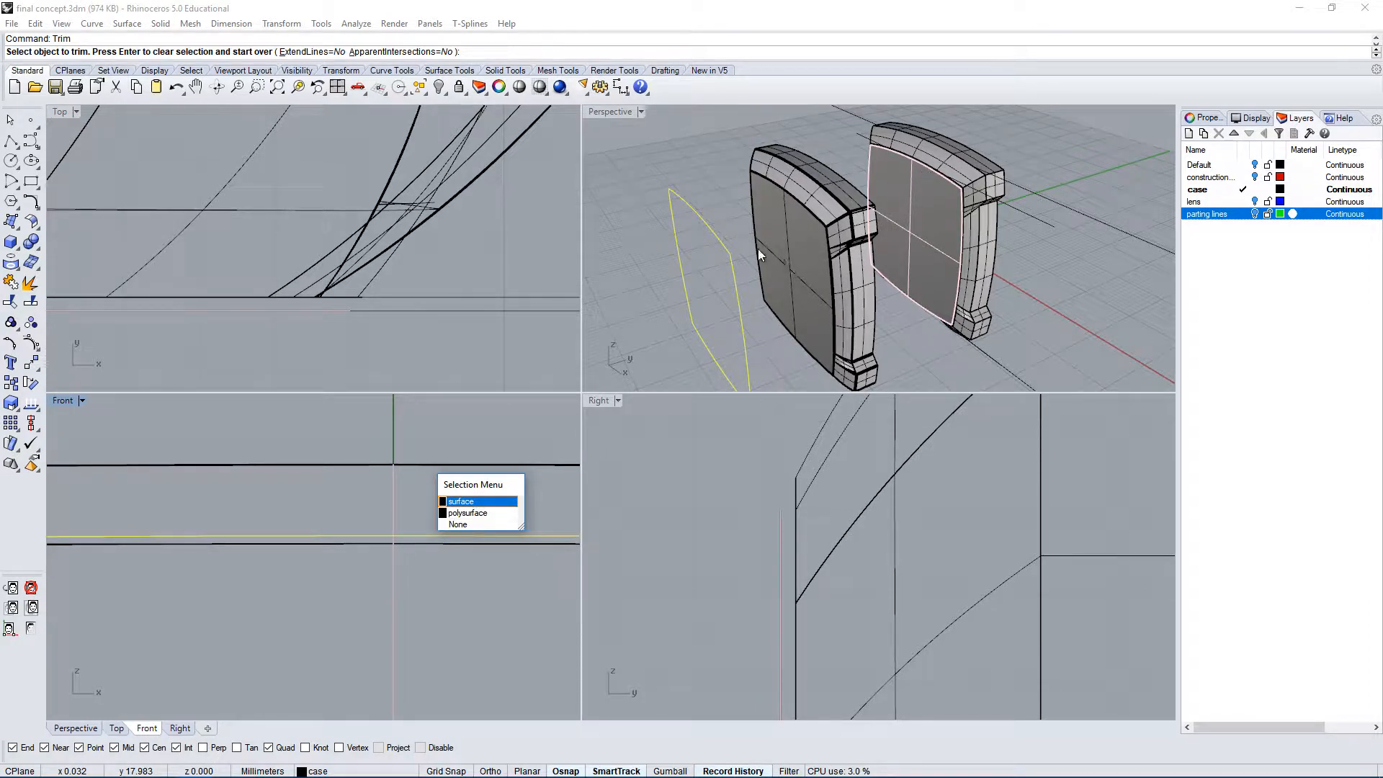
click(464, 512)
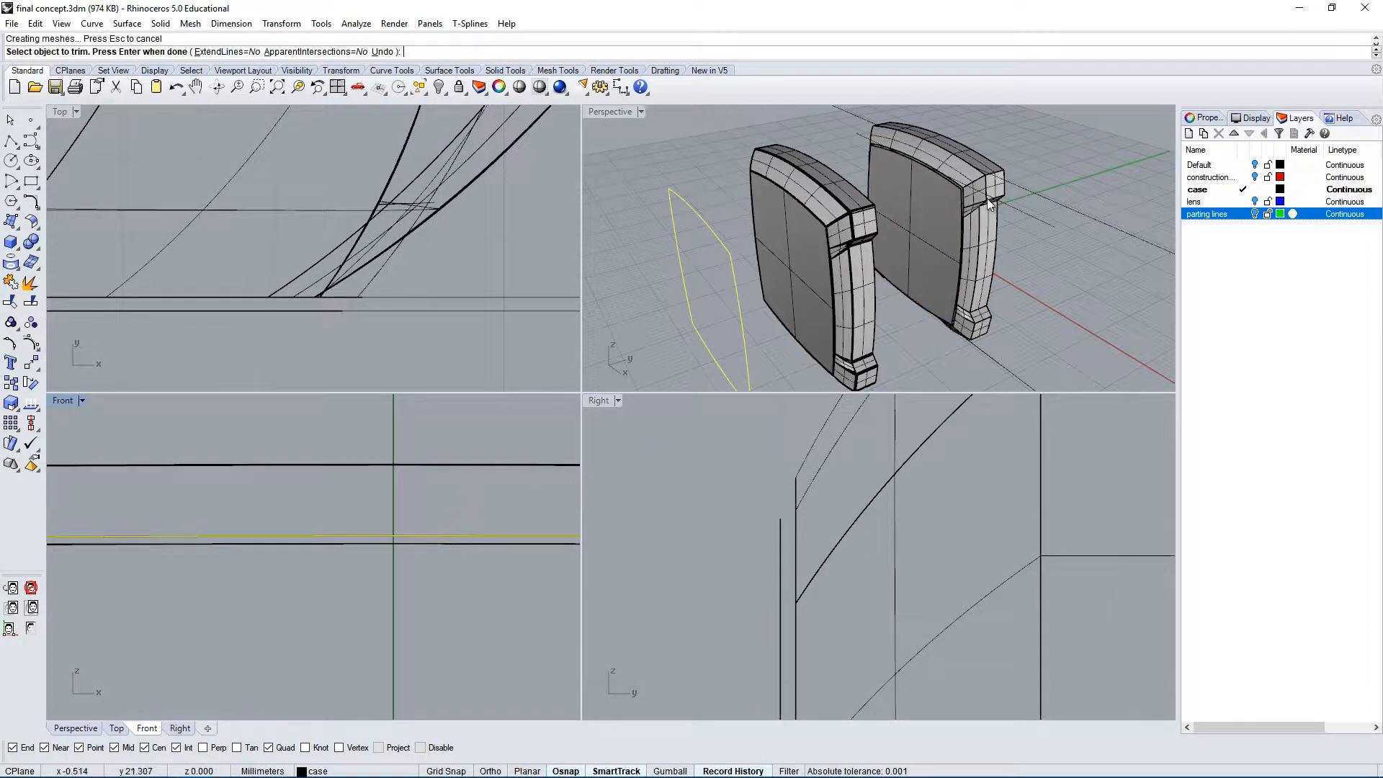
scroll(799, 340, up, 5)
right_drag(376, 520, 332, 525)
key(Return)
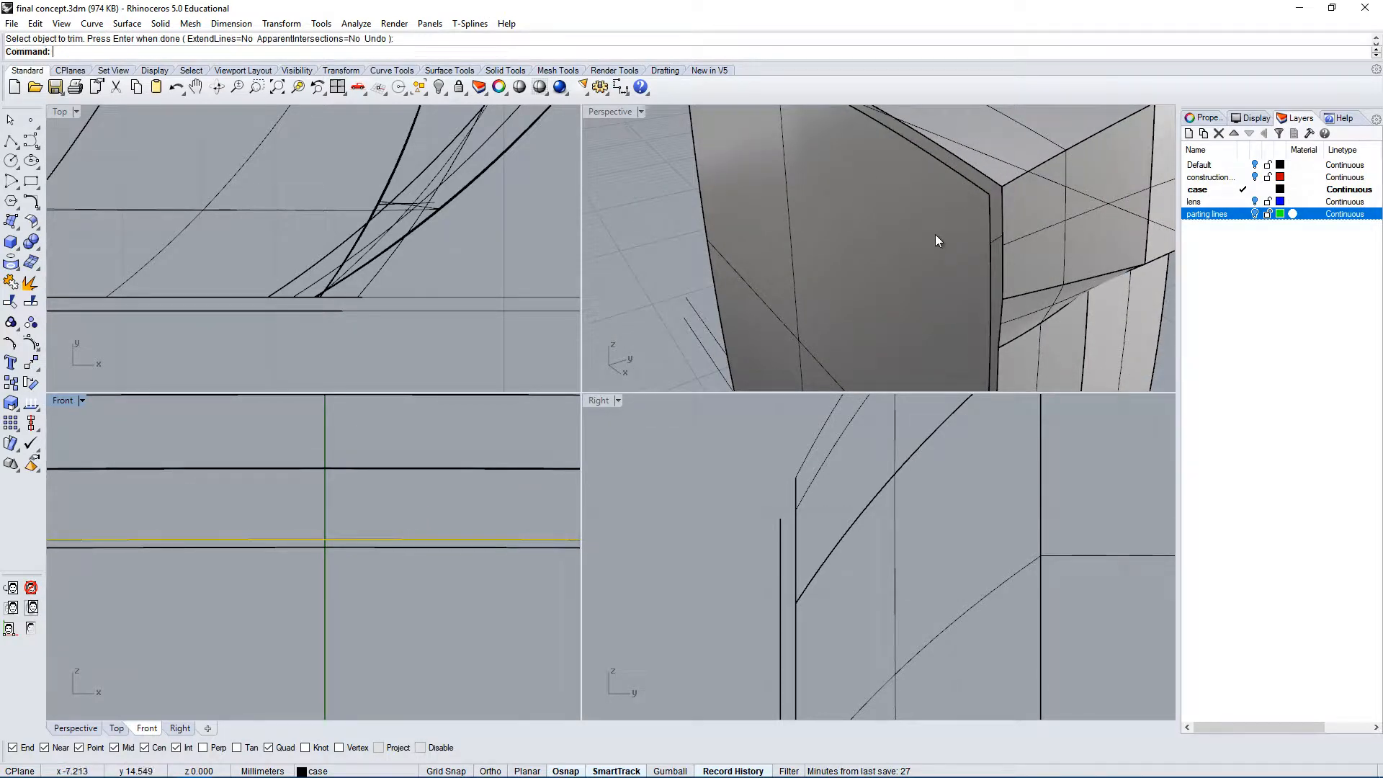
Delete the detached border curve in front of the case bodies.
click(935, 235)
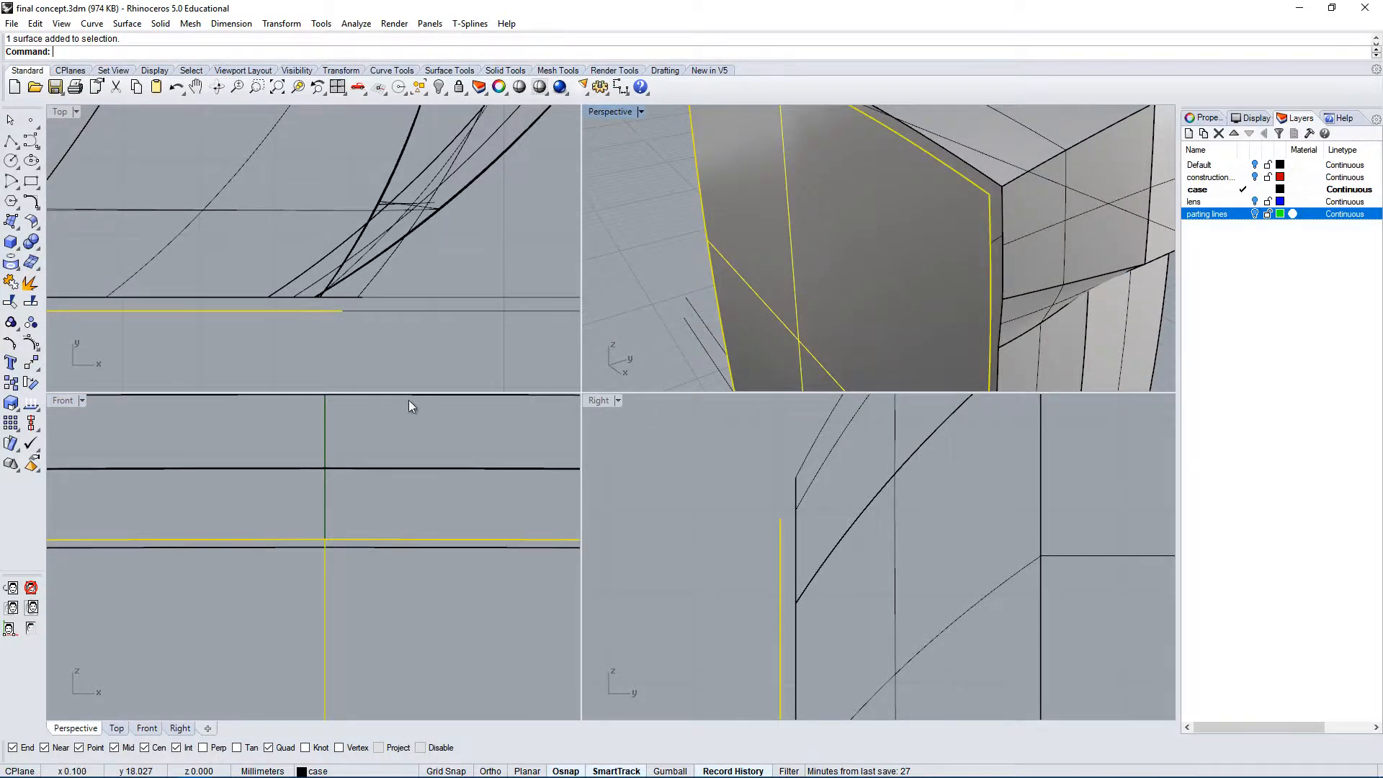
scroll(923, 186, down, 5)
click(626, 220)
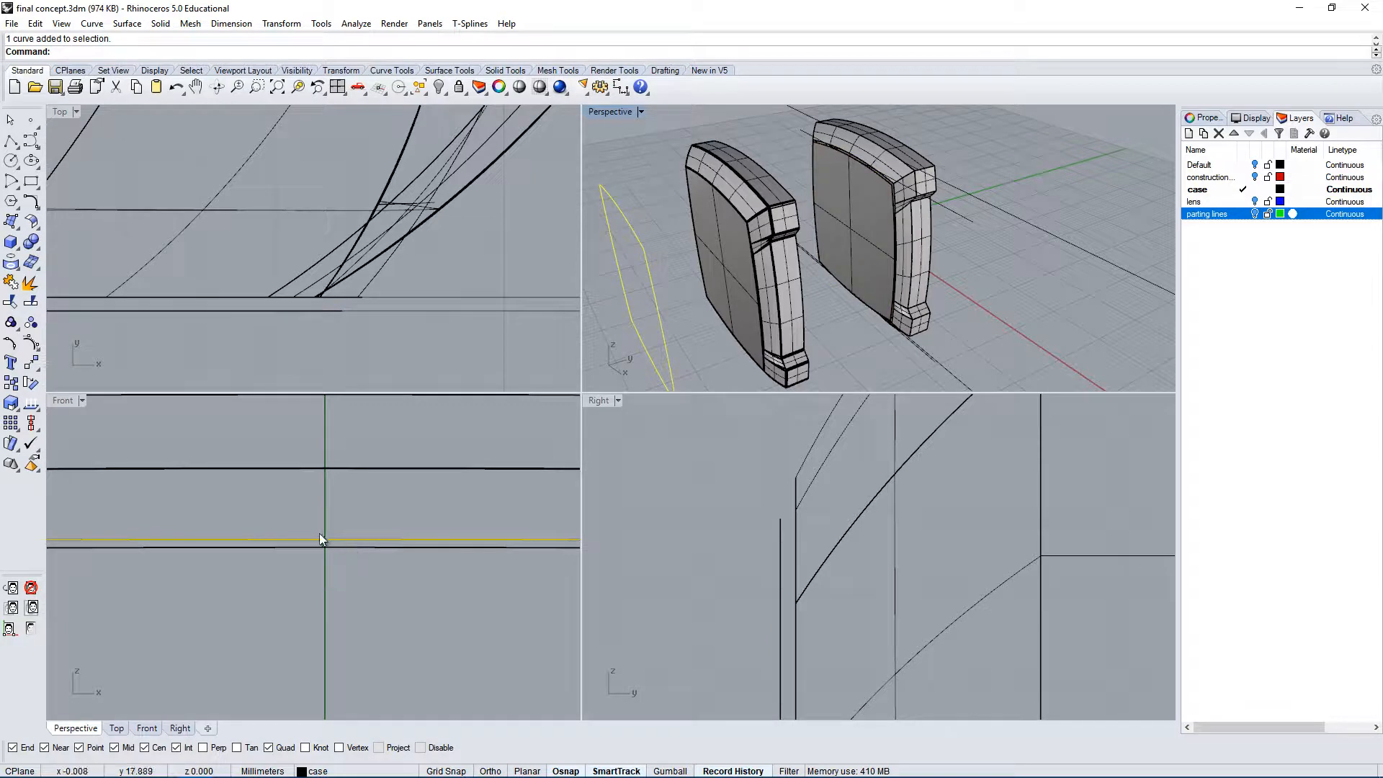
right_drag(953, 262, 910, 197)
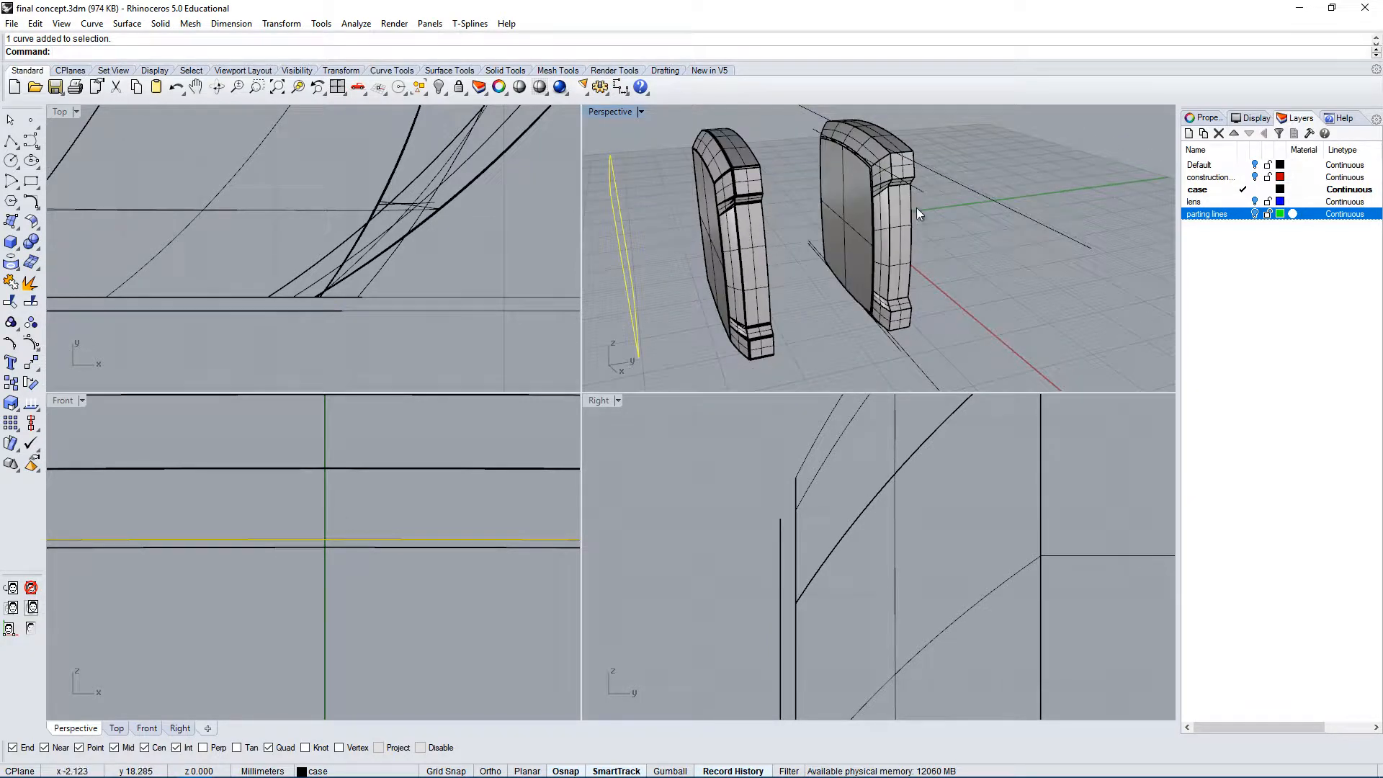
key(Delete)
Start a surface blend from the front face's upper edge to the adjacent upper edge of the trimmed case.
scroll(886, 173, up, 10)
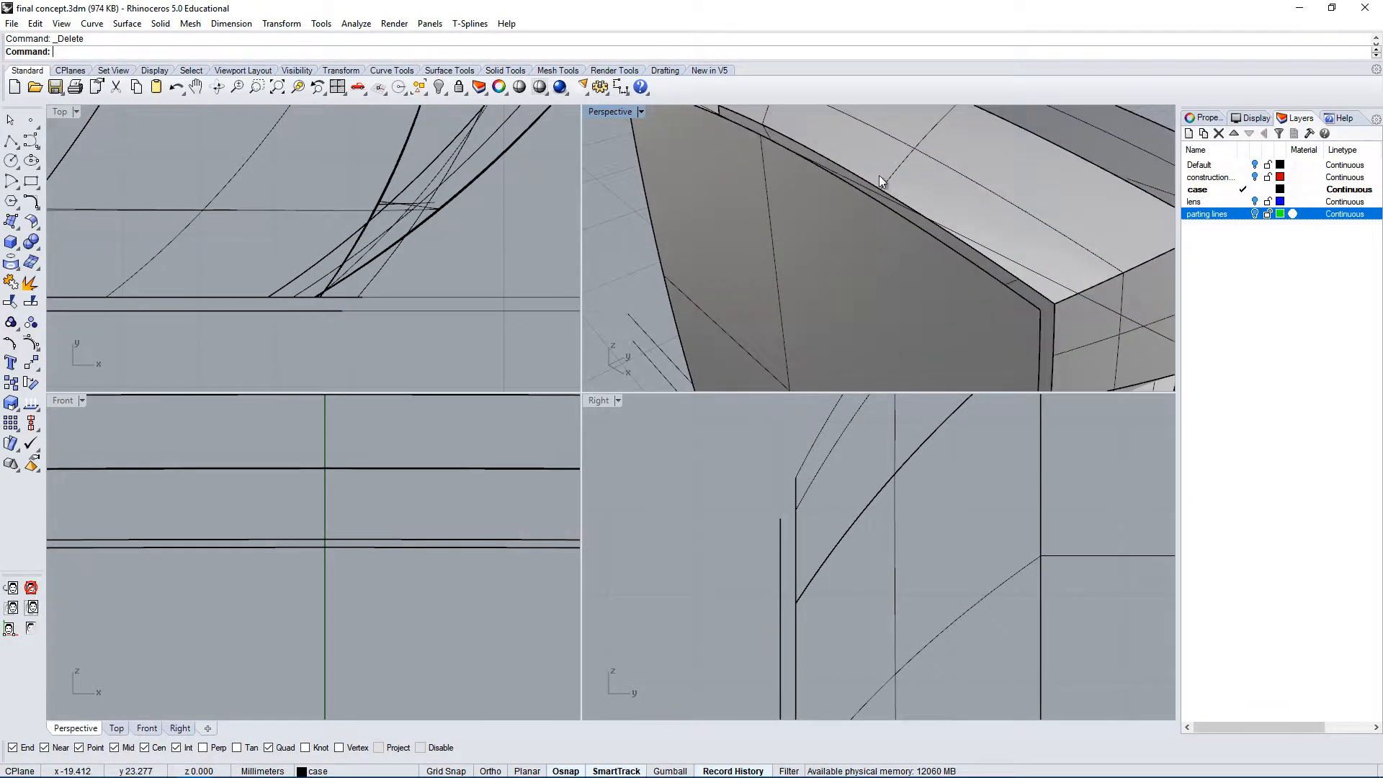
double_click(612, 116)
scroll(577, 310, down, 3)
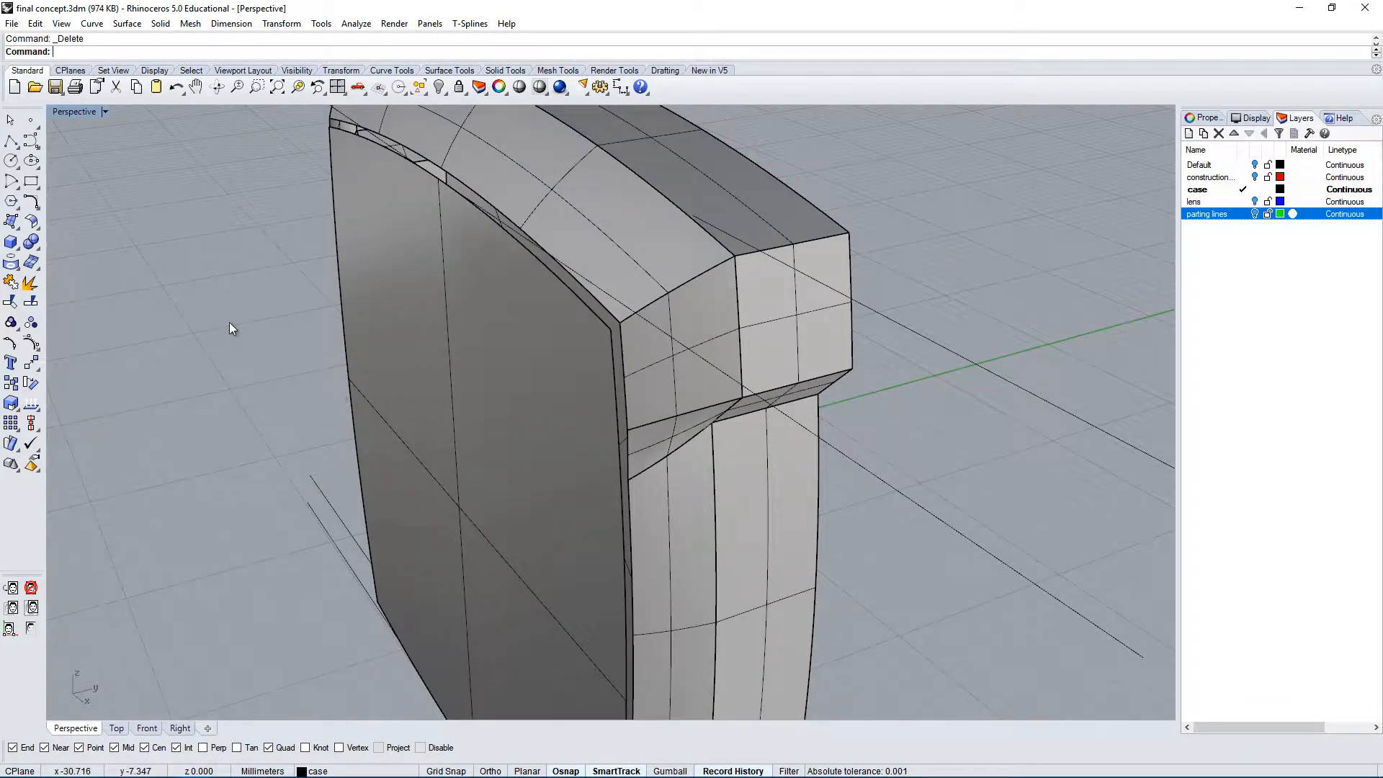
text(n)
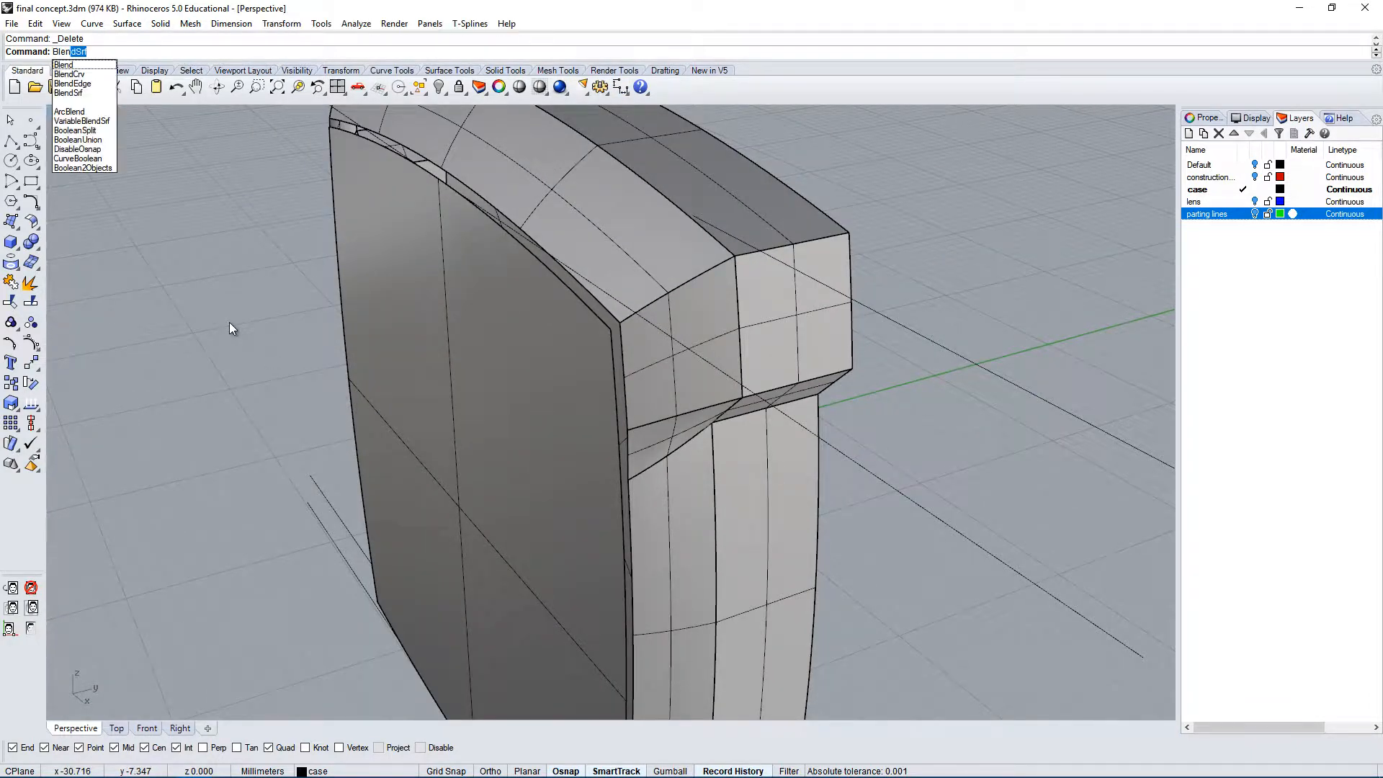
key(Return)
click(582, 314)
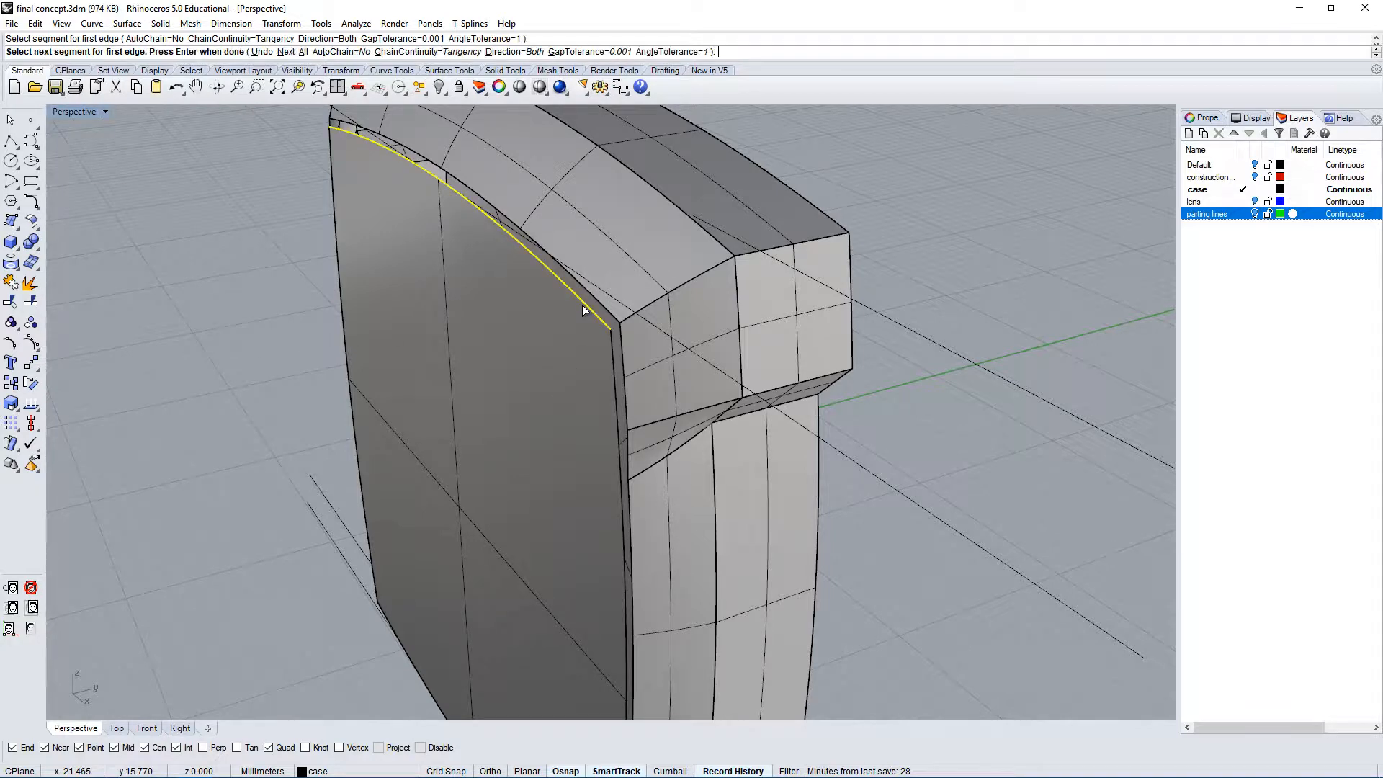
key(Return)
click(598, 307)
key(Return)
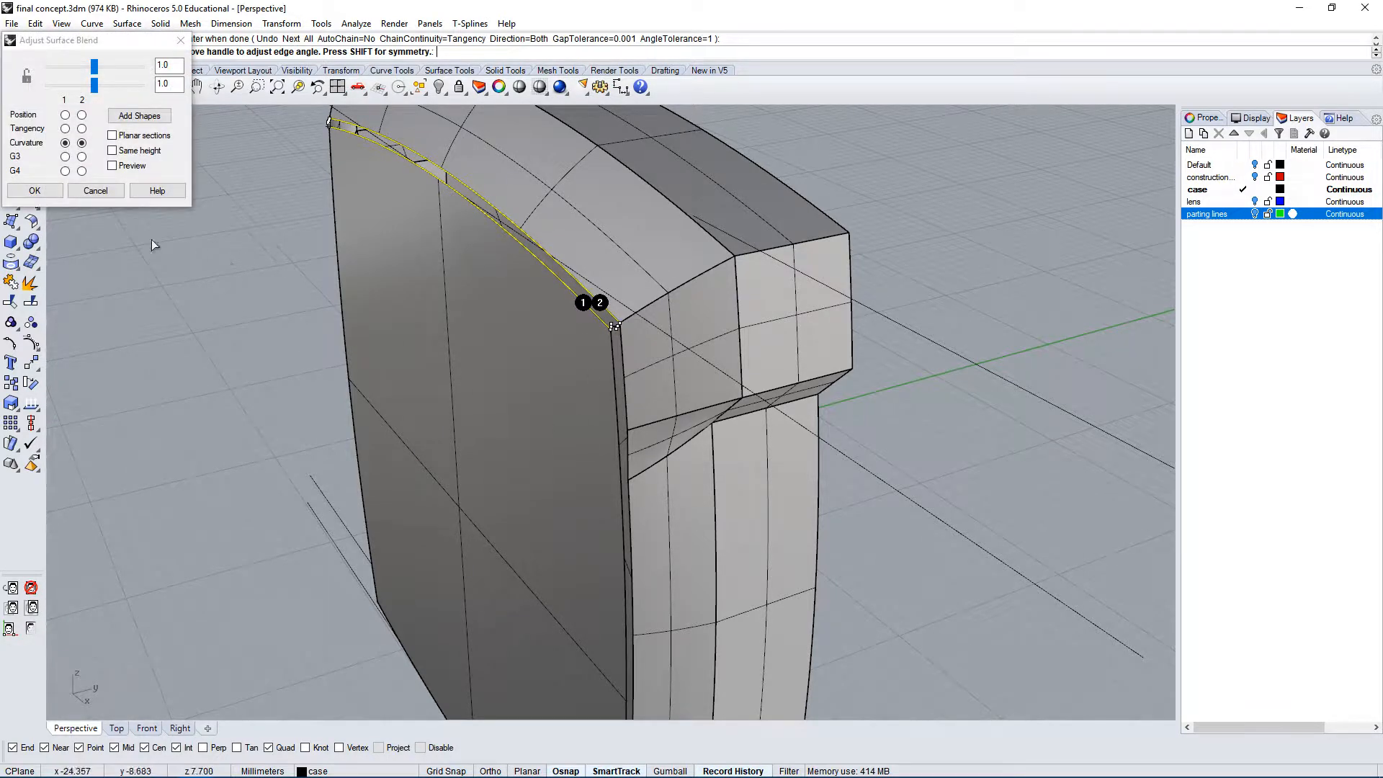
Set both blend edges to Tangency and create the blend surface along the front face's upper edge.
click(66, 129)
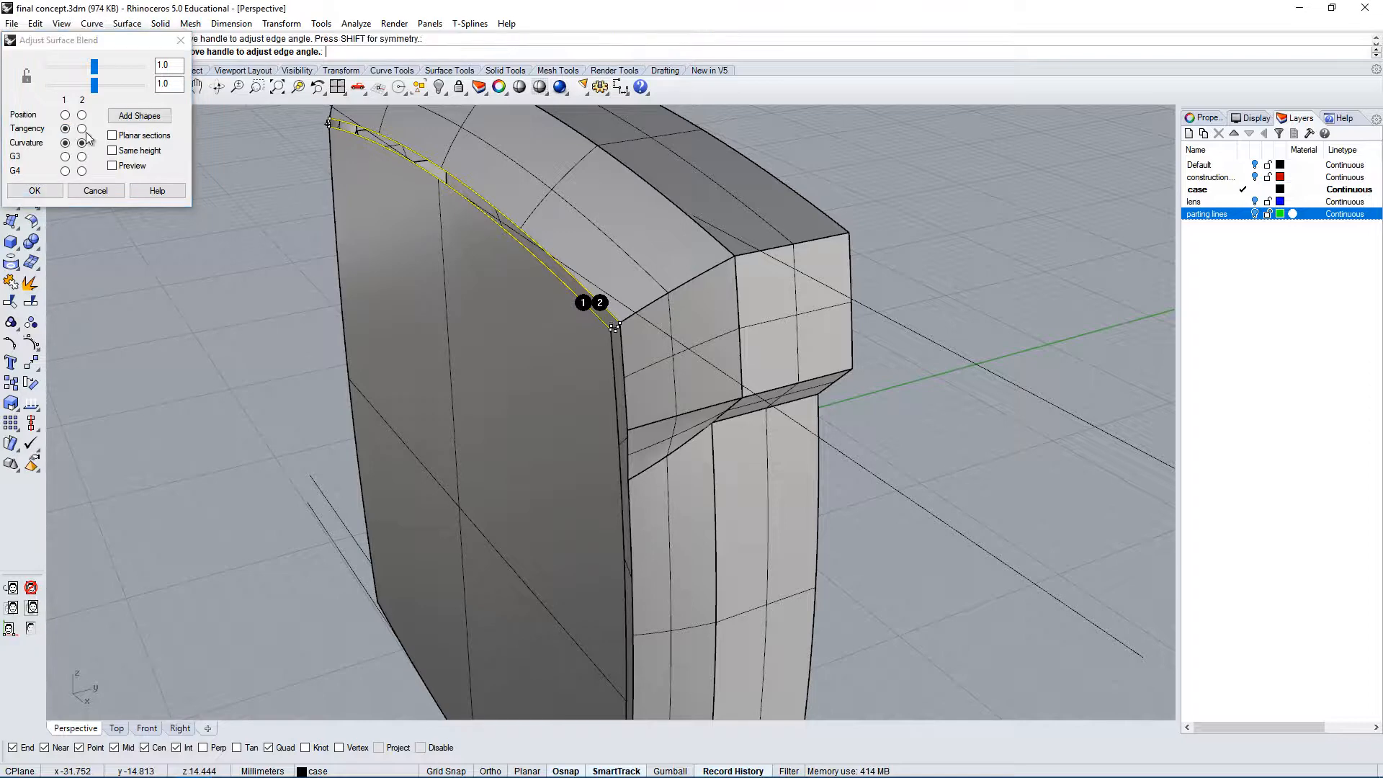
click(85, 130)
click(48, 195)
right_drag(540, 289, 476, 147)
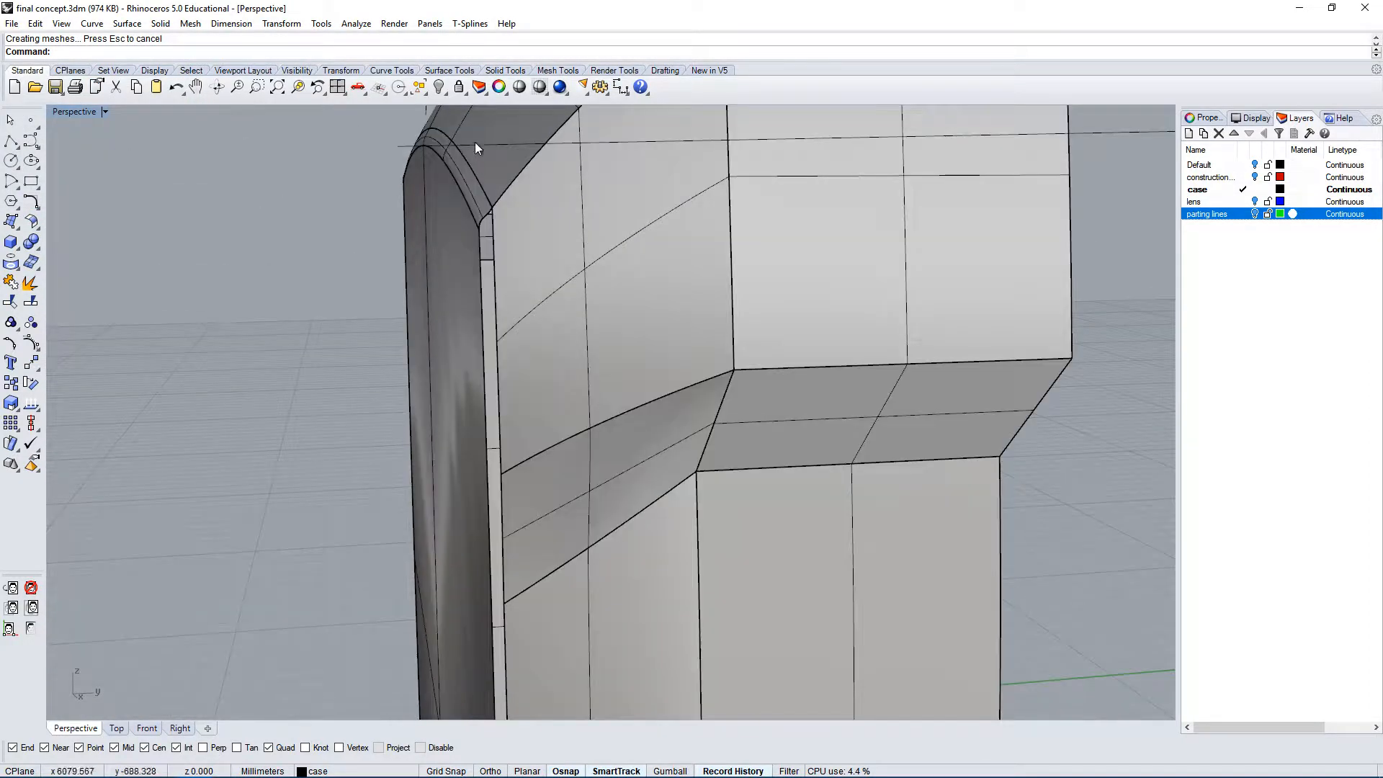
scroll(490, 196, down, 10)
right_drag(522, 266, 591, 298)
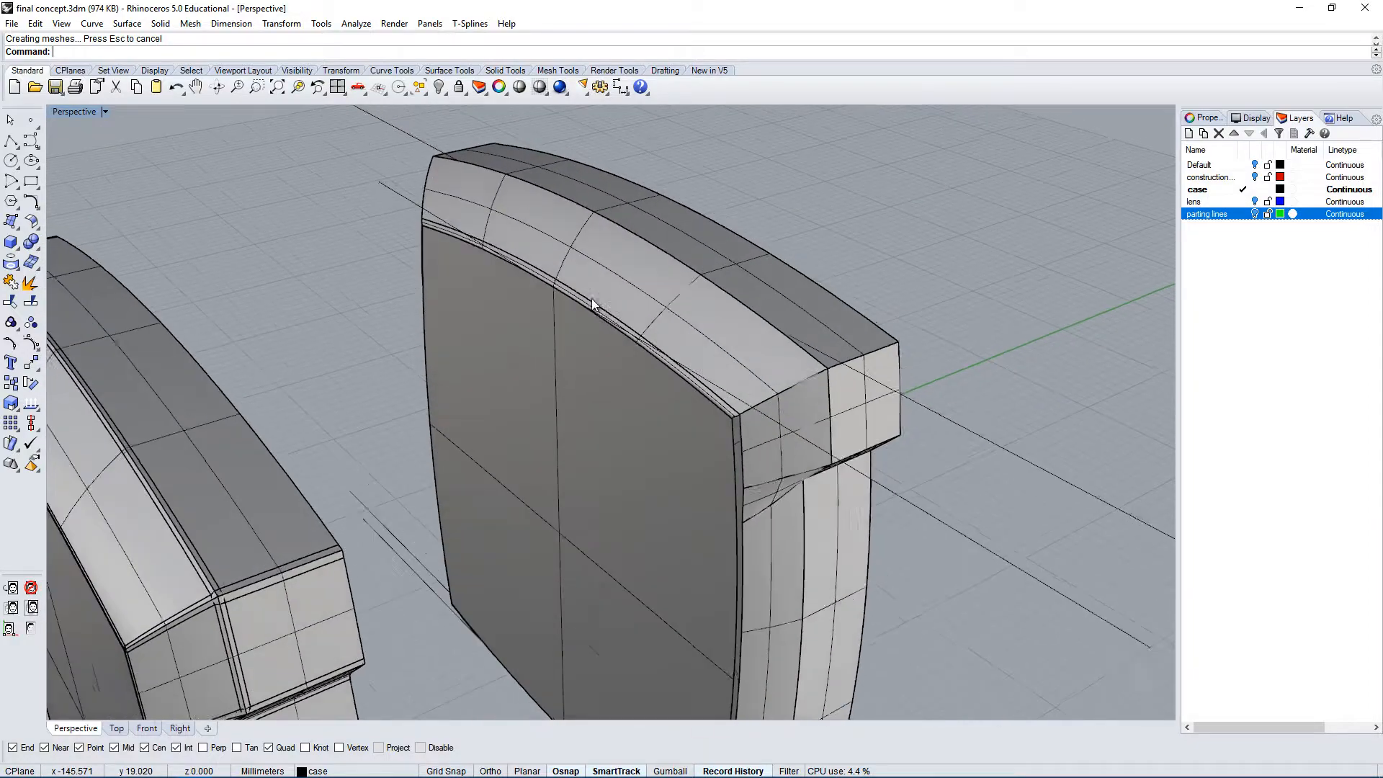
Check the blend surface along the trimmed case's upper front edge and undo it.
right_drag(814, 397, 798, 434)
scroll(957, 282, up, 5)
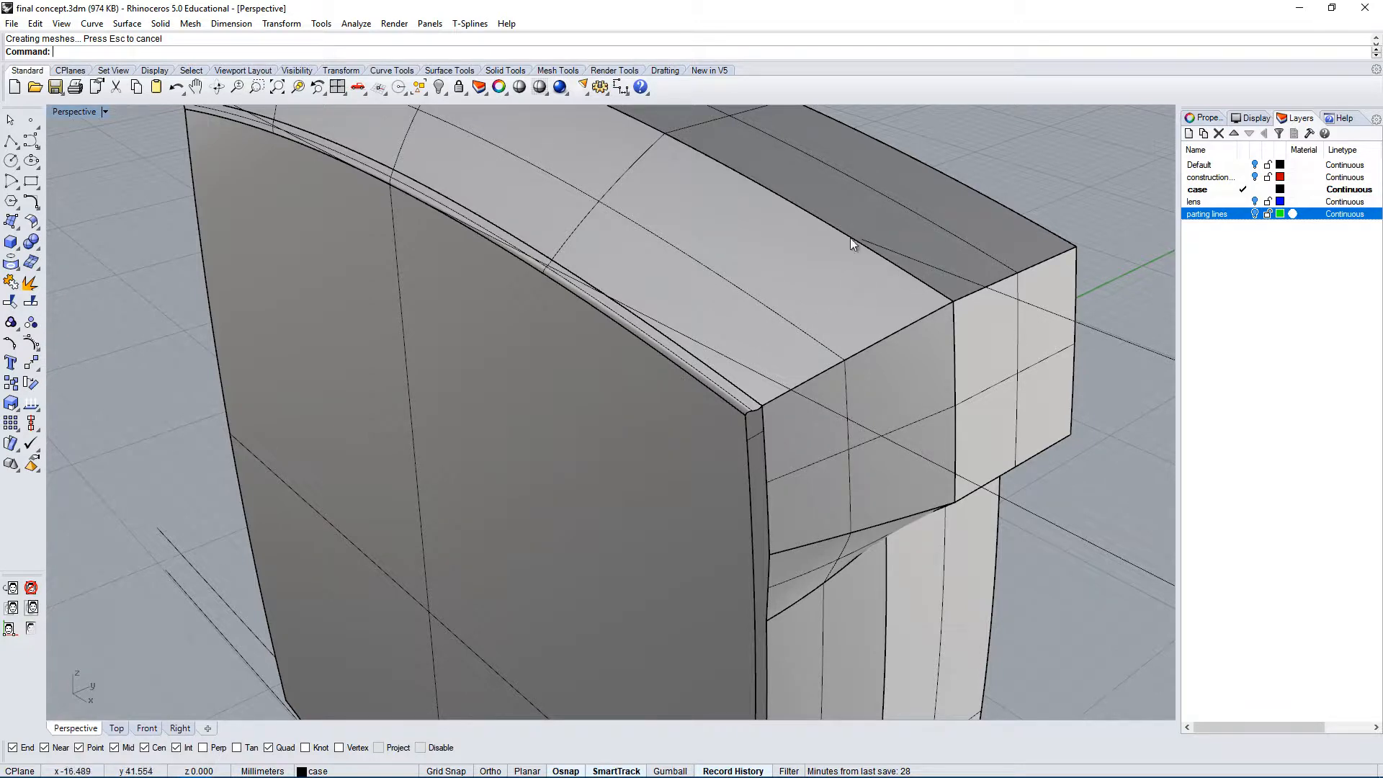
scroll(811, 310, down, 3)
key(ctrl+z)
scroll(969, 341, down, 3)
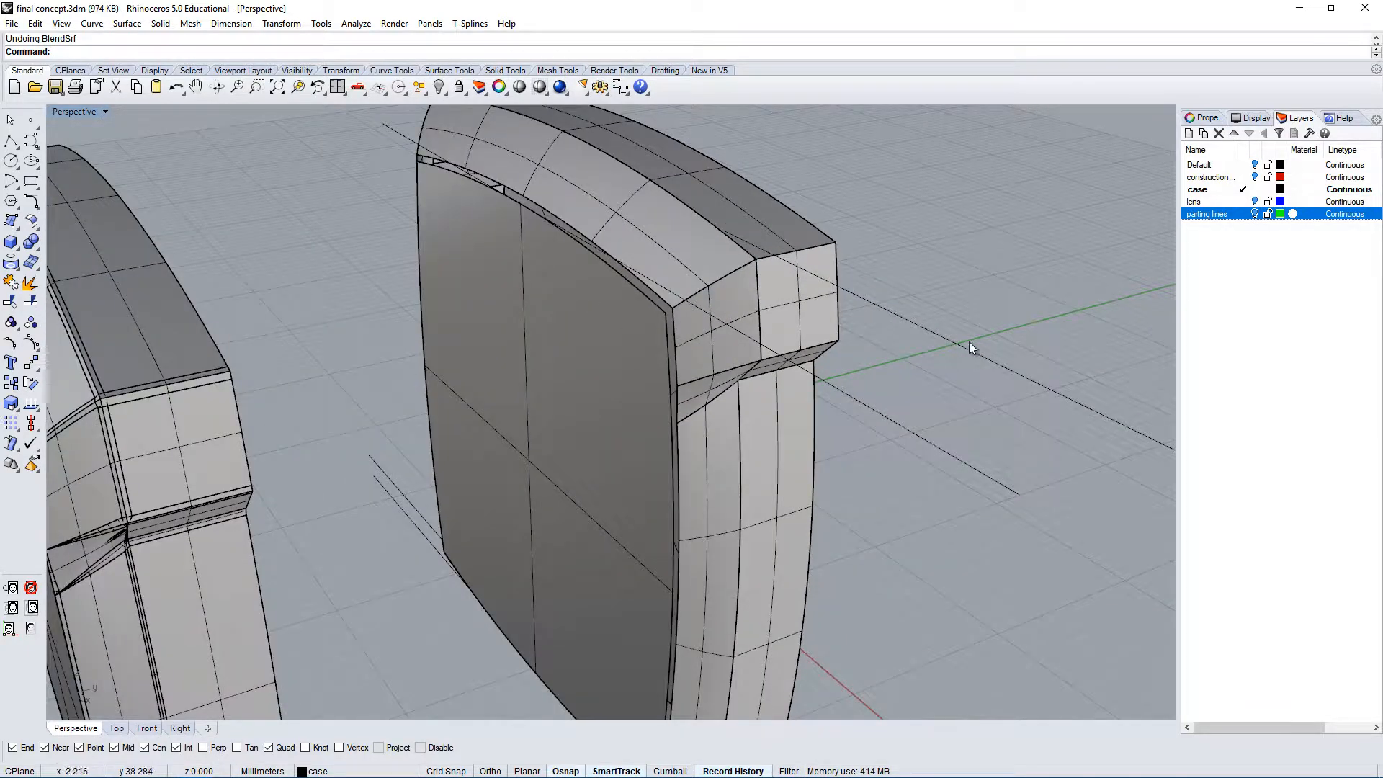
right_drag(970, 342, 874, 365)
right_drag(814, 327, 851, 363)
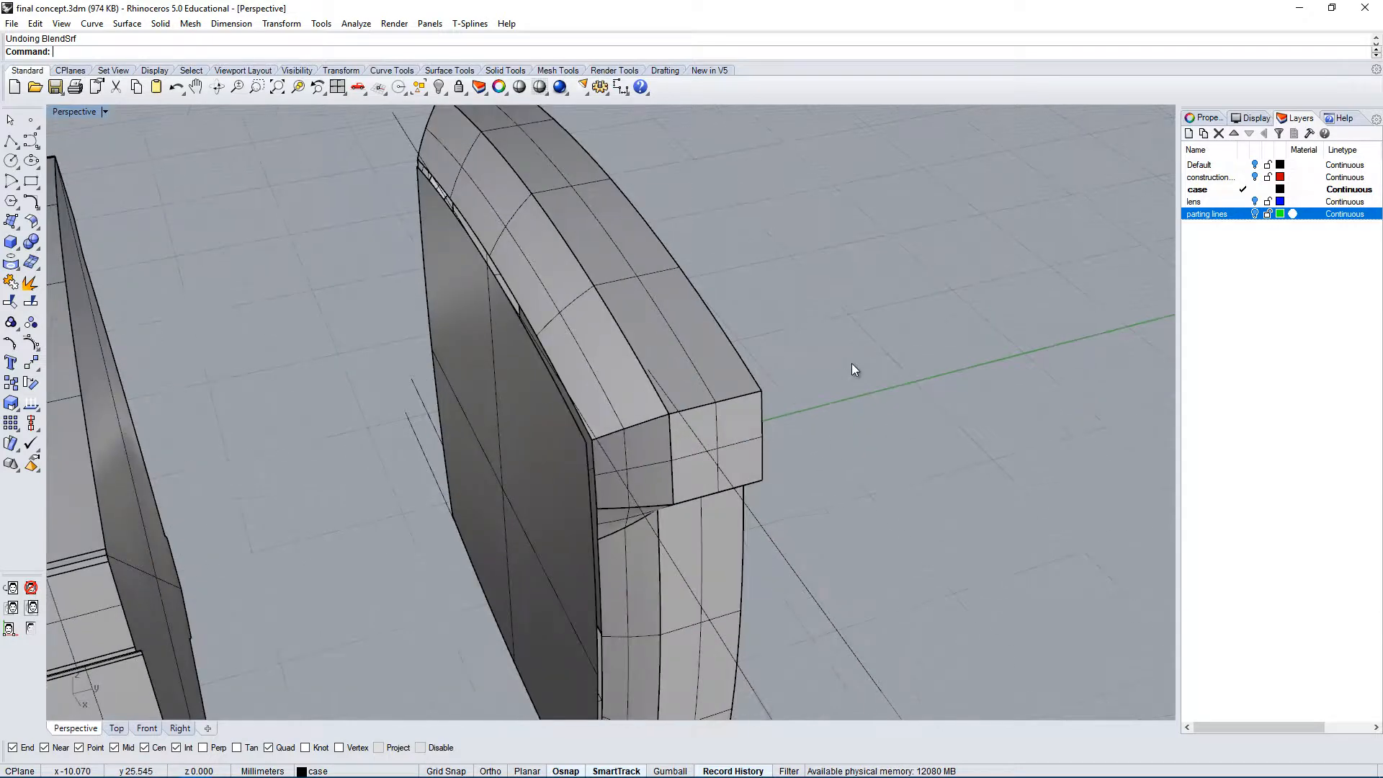
Start an edge fillet with radius 0.5 and select the upper edges meeting at the trimmed case's corner.
text(filletedge)
key(Return)
right_drag(788, 481, 791, 446)
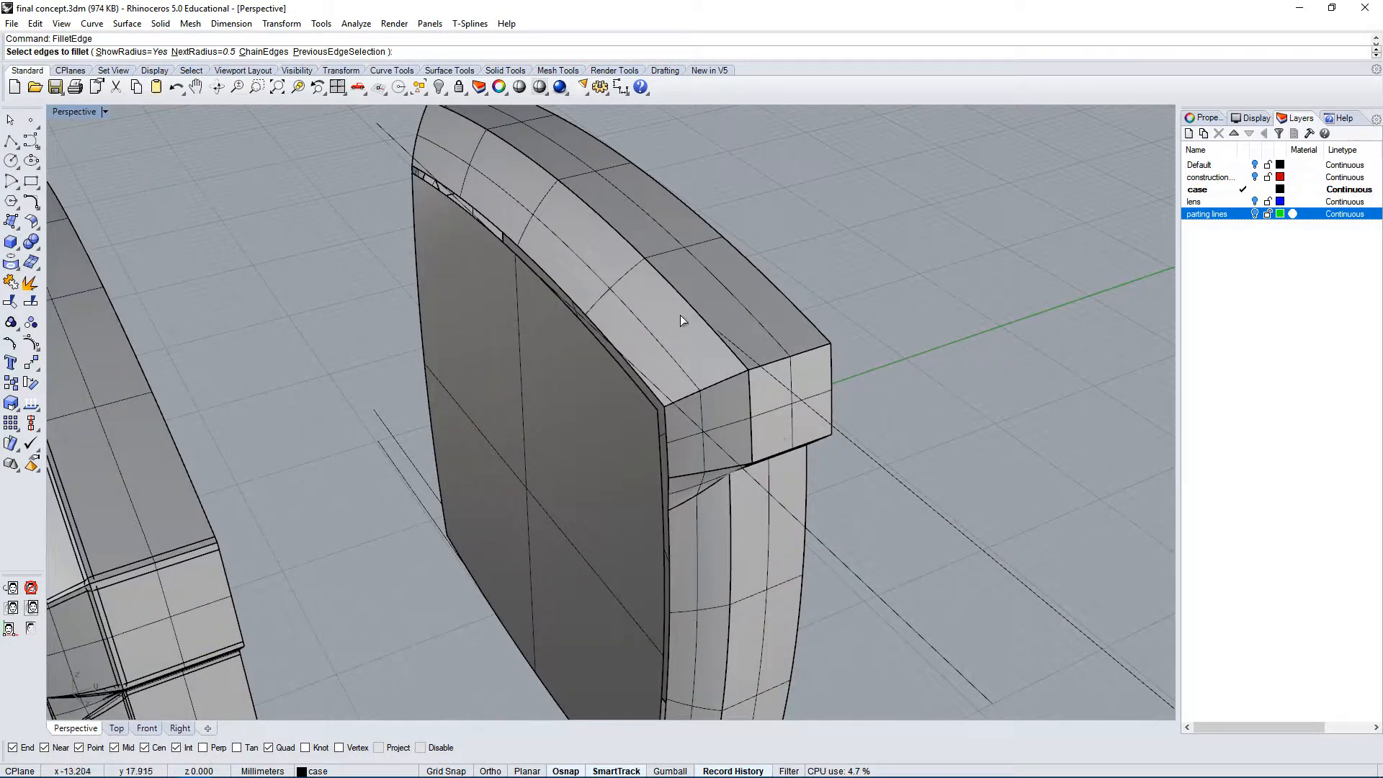
click(668, 290)
click(725, 380)
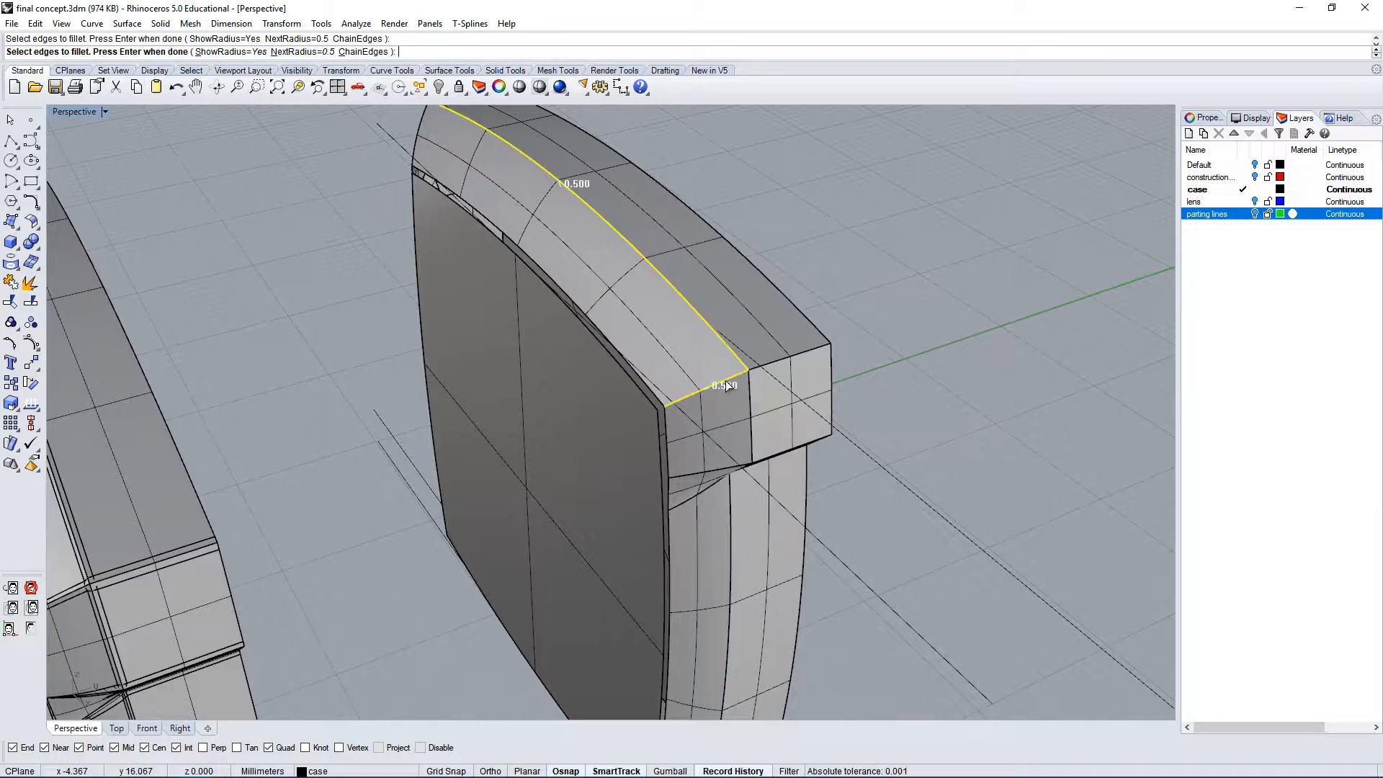
right_drag(802, 362, 761, 162)
click(541, 225)
scroll(568, 173, down, 4)
scroll(562, 174, up, 4)
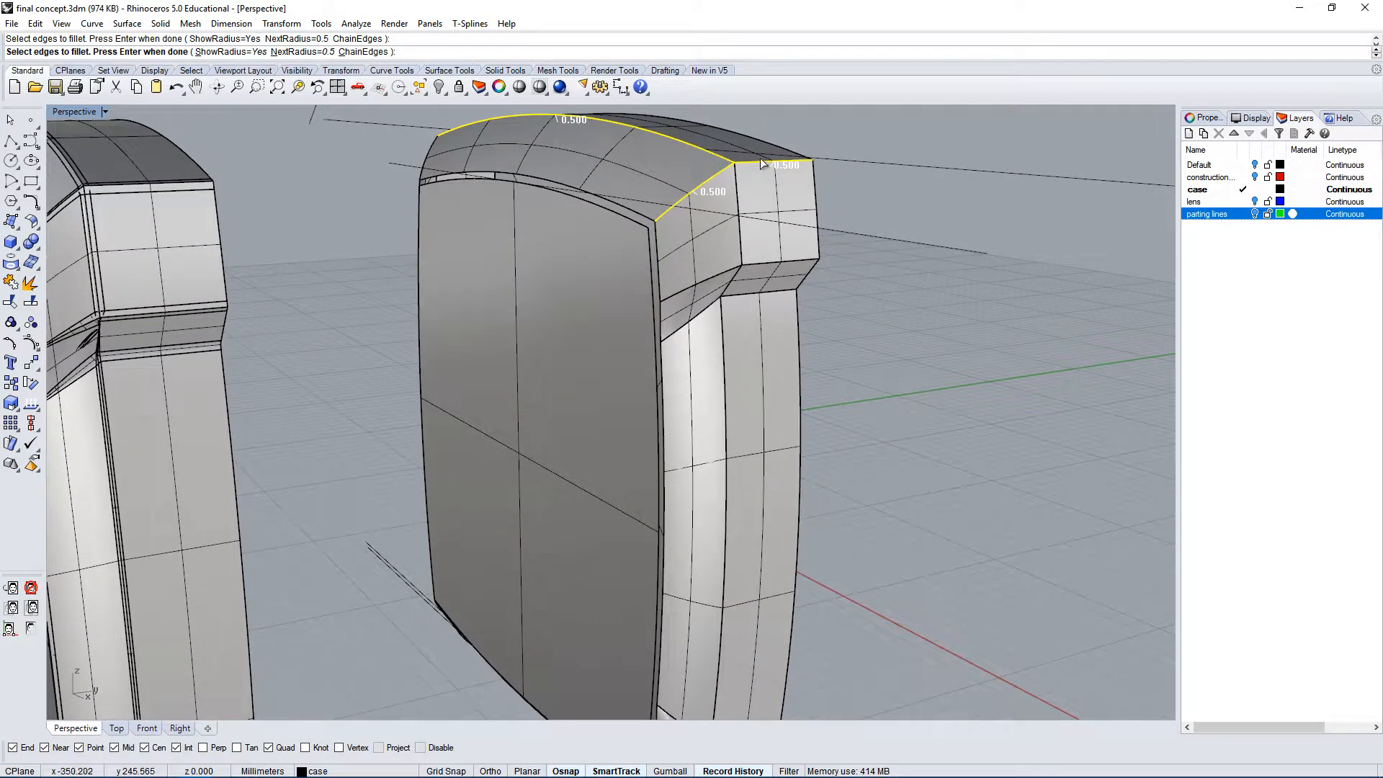
Add the corner's vertical edge, the notch edges below it and the long side edge to the 0.5 fillet selection.
click(742, 196)
click(772, 267)
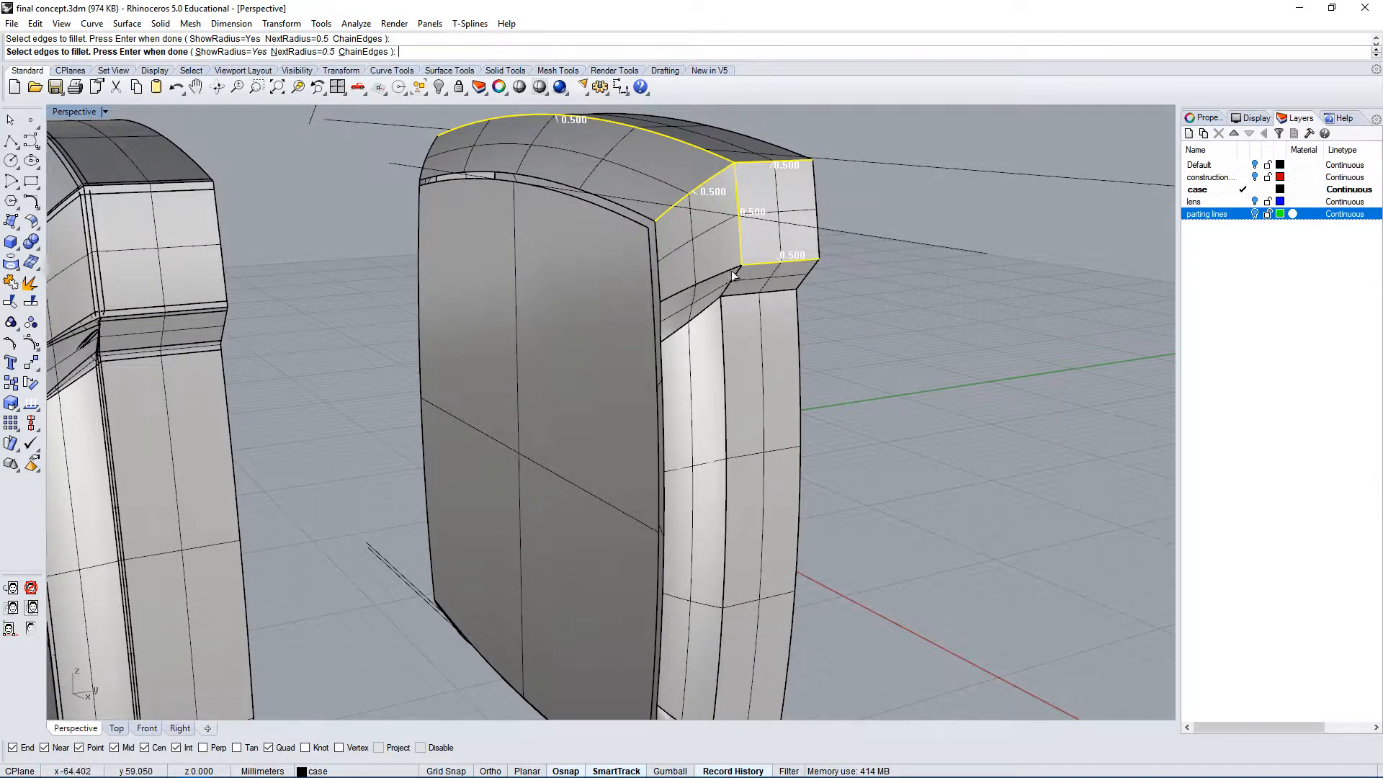
click(730, 279)
right_drag(729, 280, 621, 272)
click(613, 272)
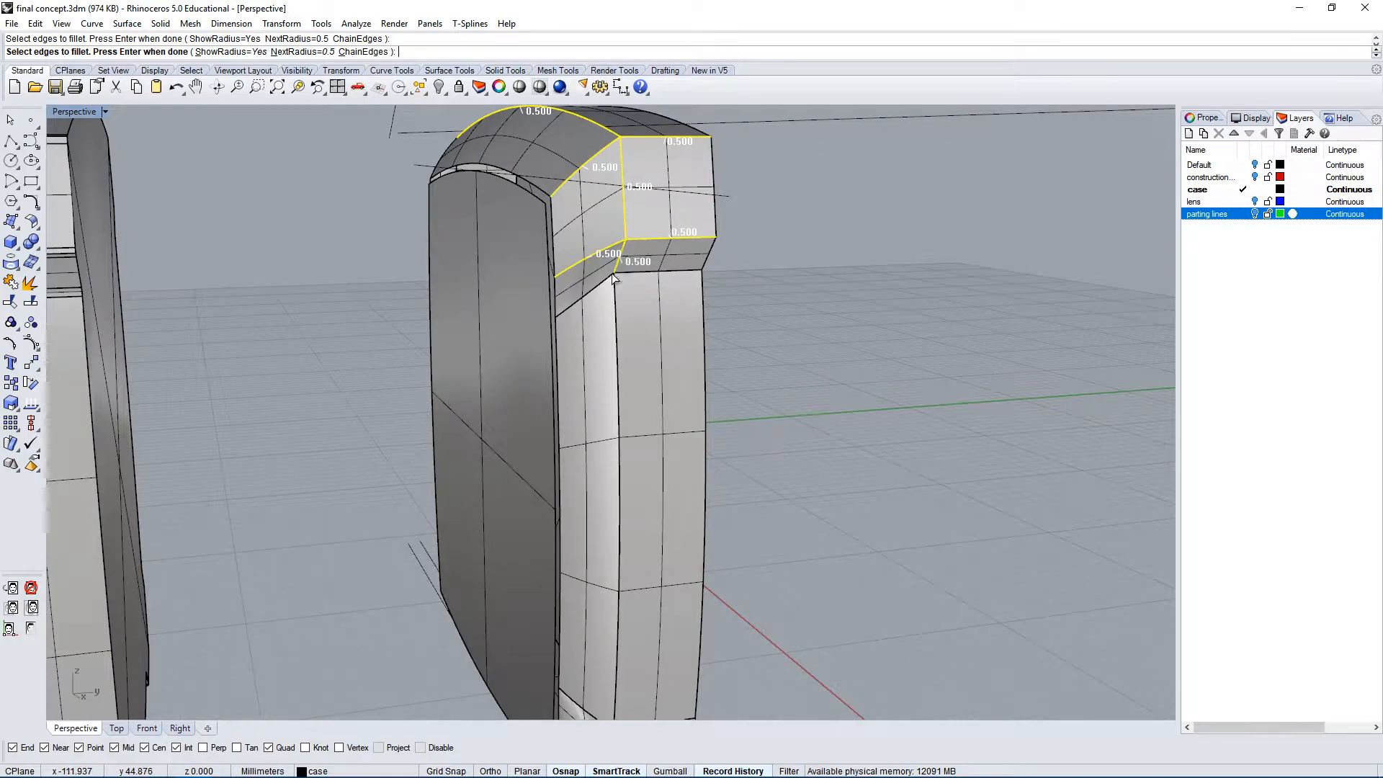
scroll(591, 299, up, 5)
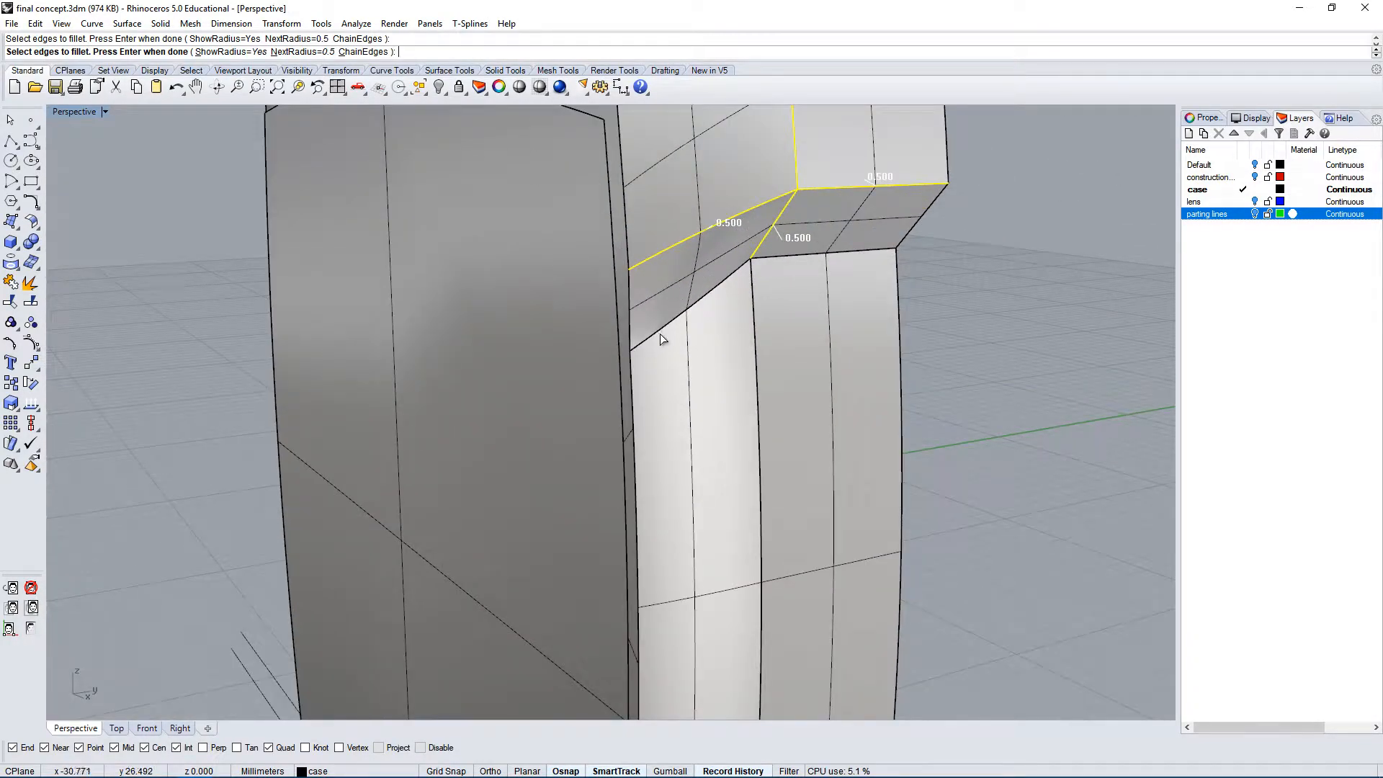
right_drag(657, 336, 675, 367)
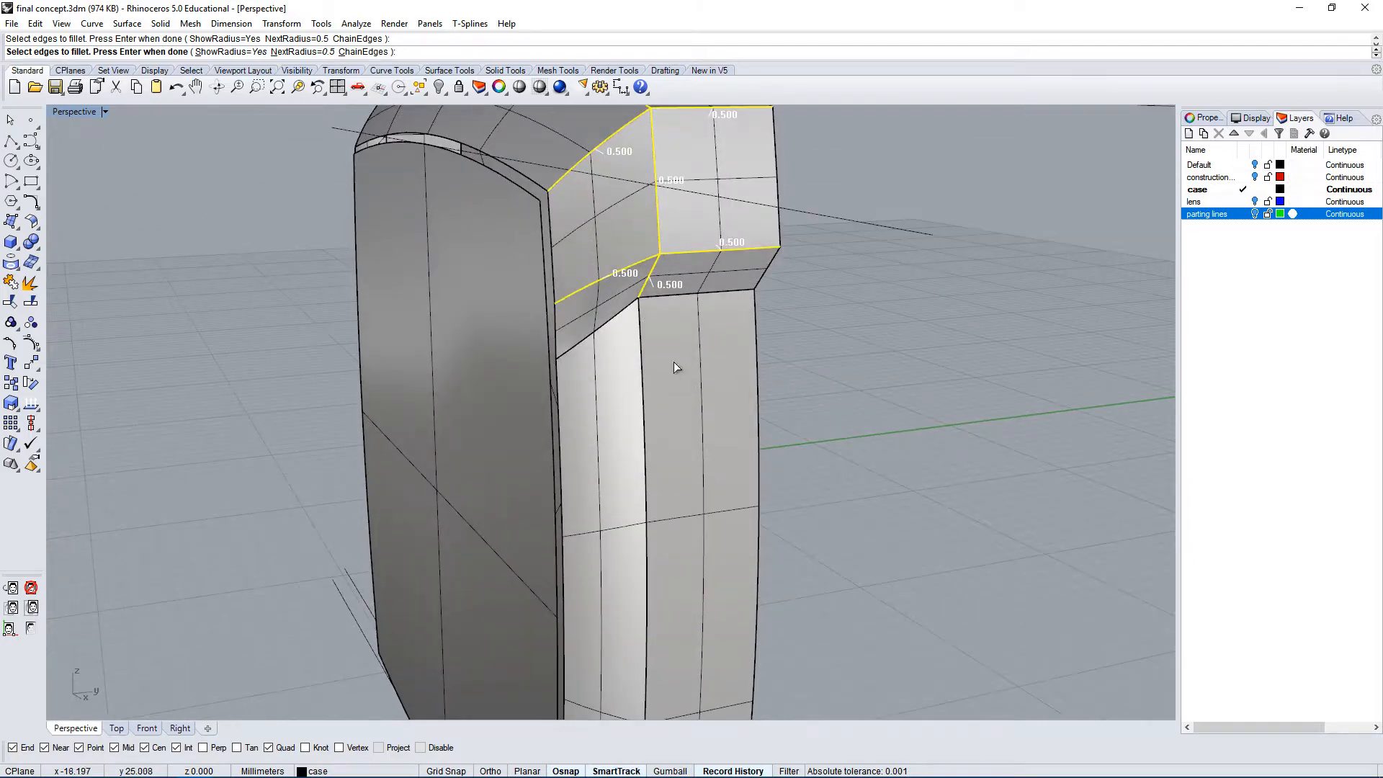
click(616, 317)
click(679, 297)
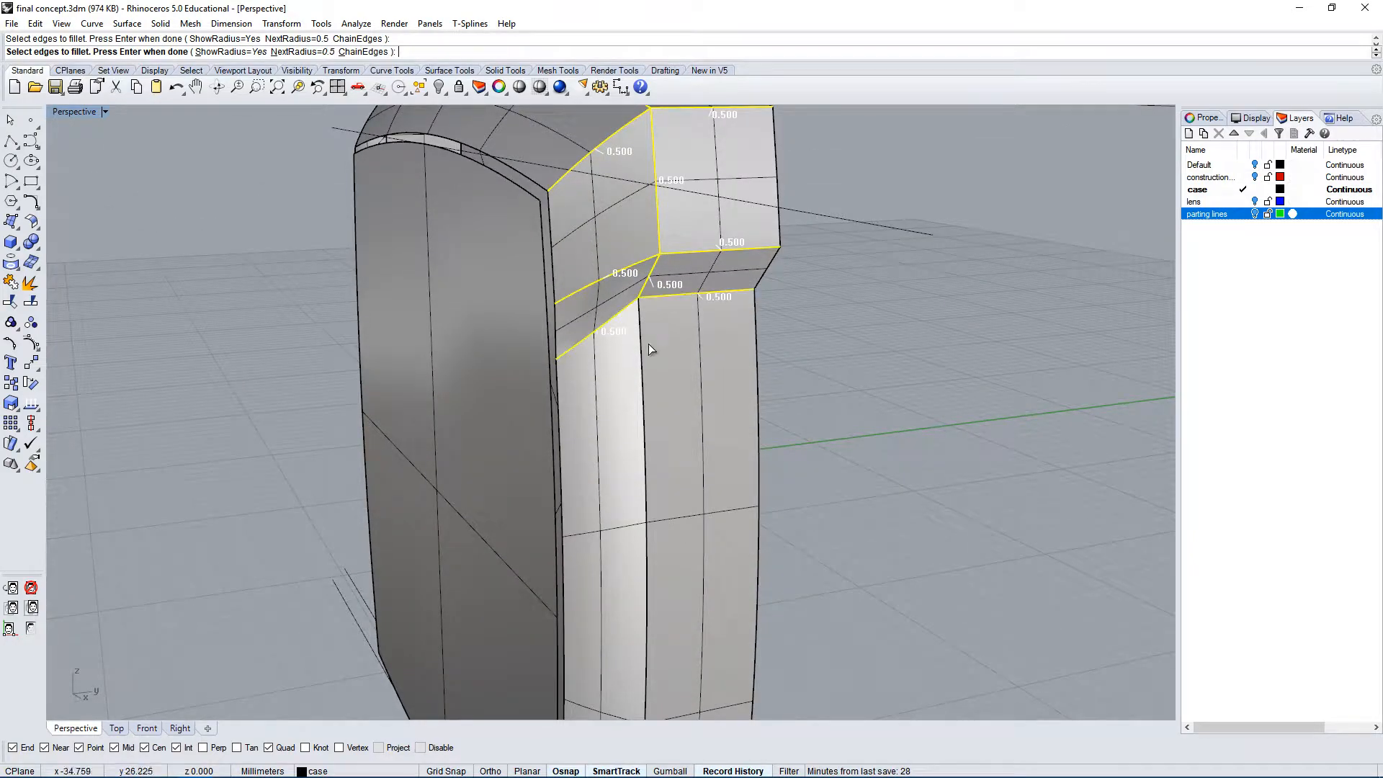
click(640, 349)
Try to apply the 0.5 fillet to all the selected edges of the trimmed case.
scroll(686, 395, down, 4)
right_drag(686, 395, 724, 468)
right_drag(607, 216, 691, 263)
scroll(643, 347, up, 3)
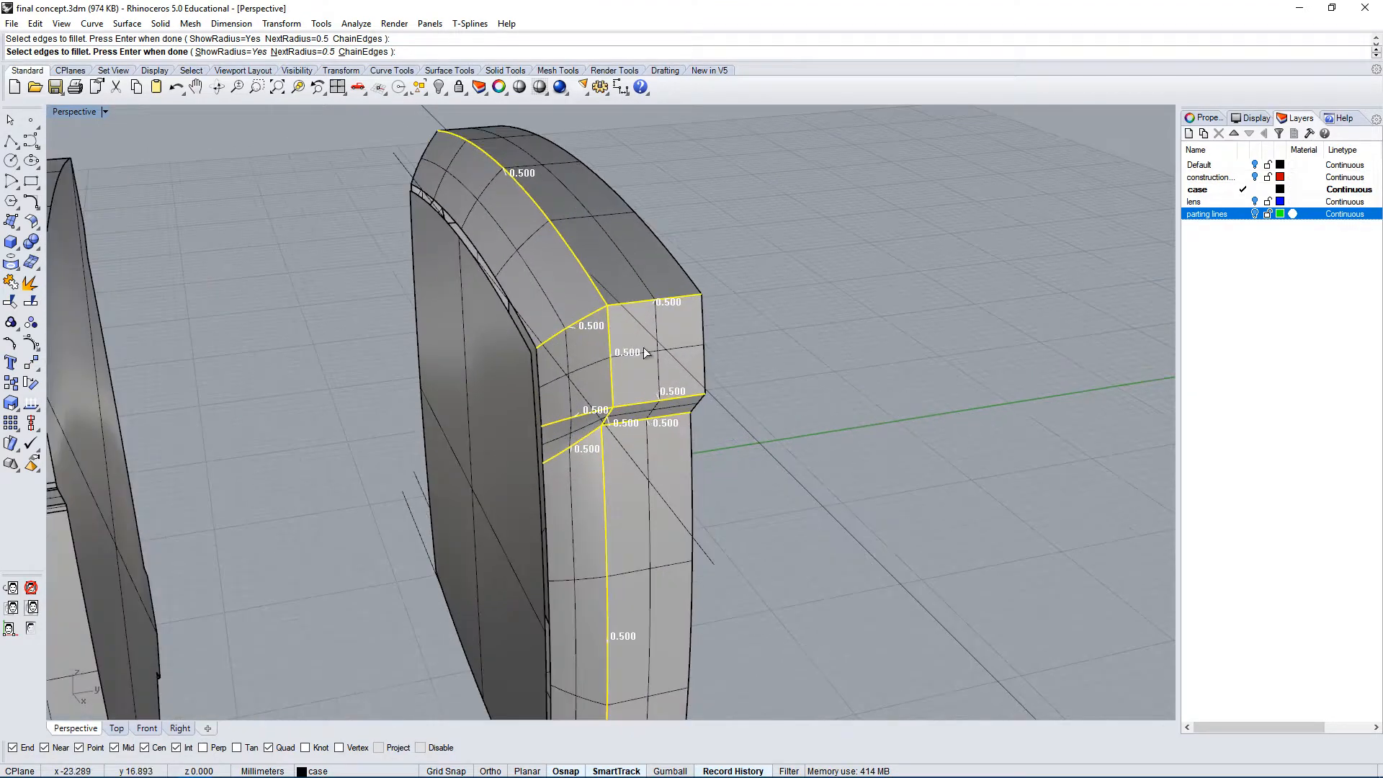
right_drag(643, 347, 702, 353)
right_click(702, 353)
right_click(702, 353)
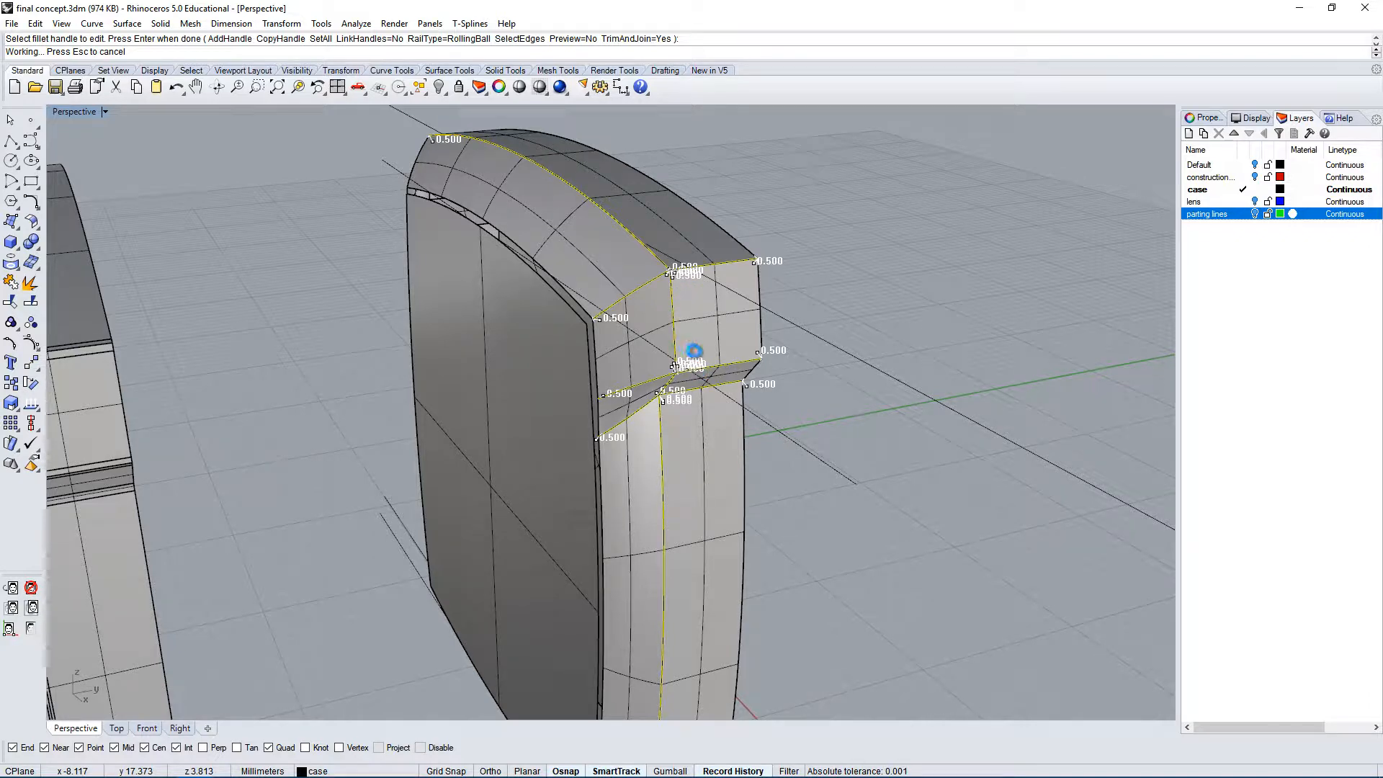
right_drag(828, 322, 517, 230)
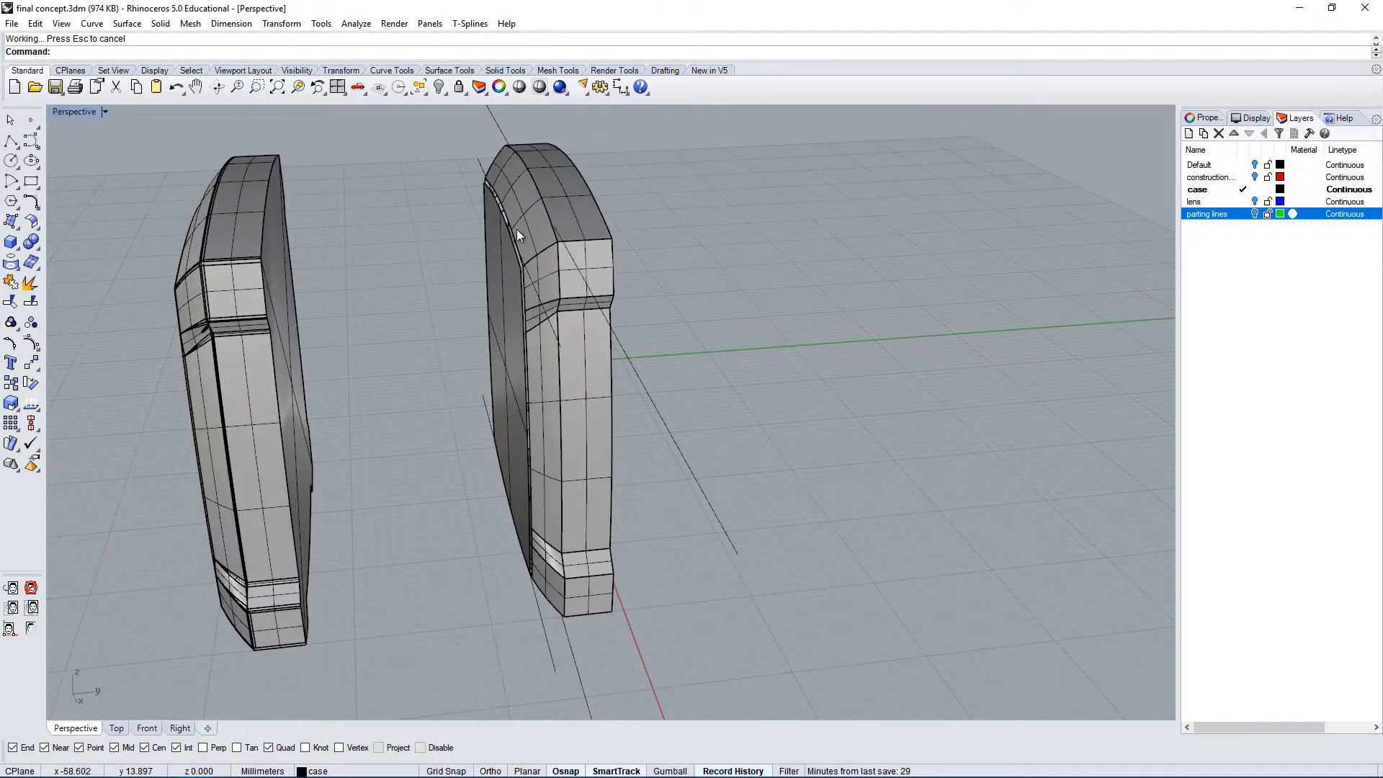
double_click(67, 114)
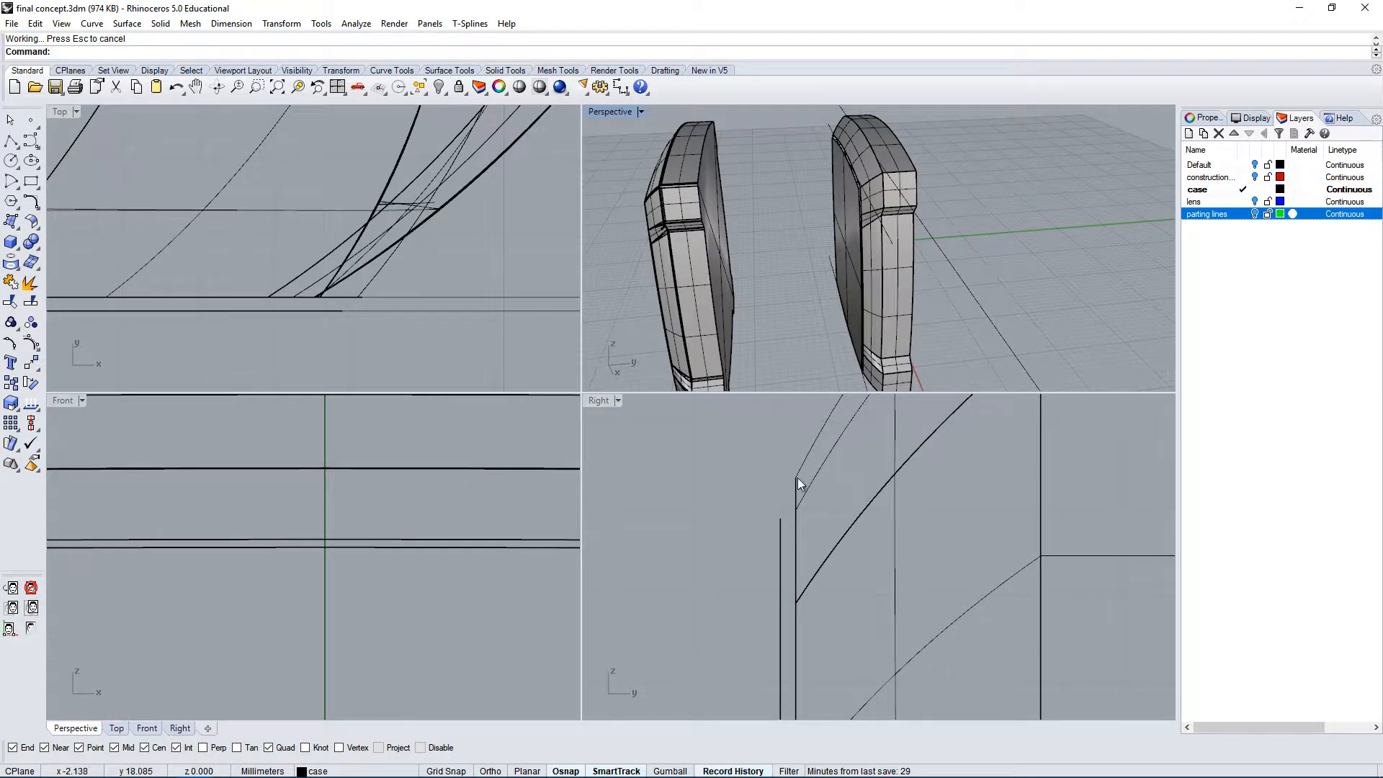
scroll(807, 479, down, 8)
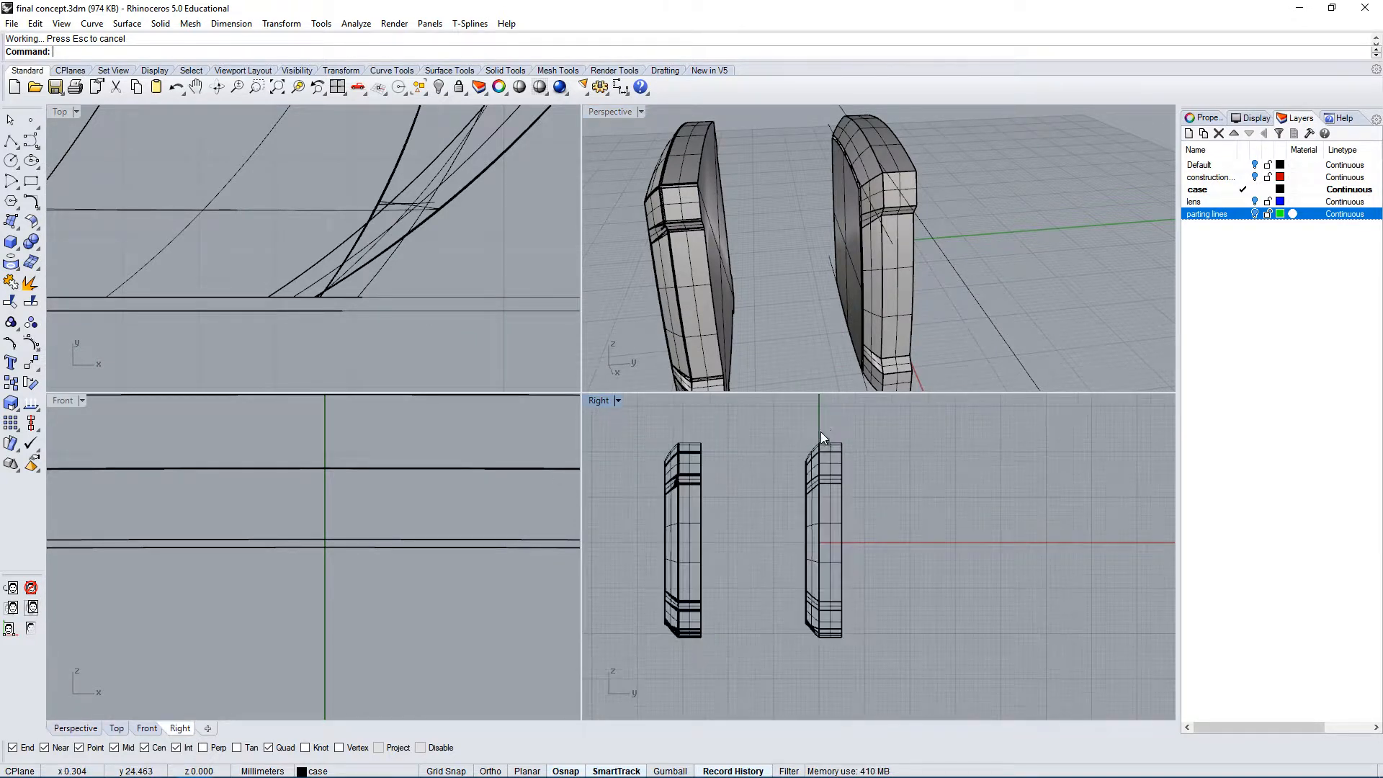
click(820, 431)
click(811, 415)
drag(814, 431, 827, 663)
key(Escape)
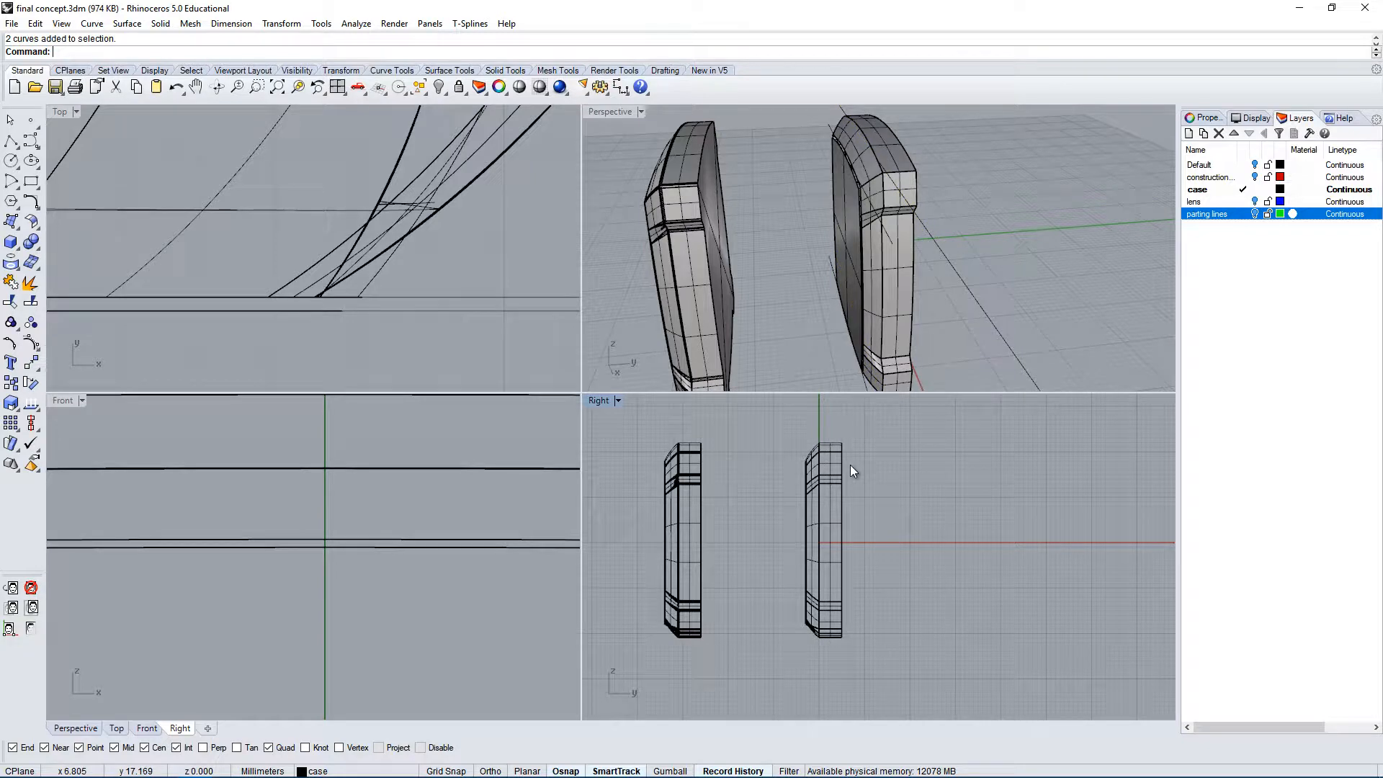
Fillet the trimmed case's full front crease line, selected in the Right view, and its adjoining corner and notch edges with radius 0.5.
text(filletedge)
key(Return)
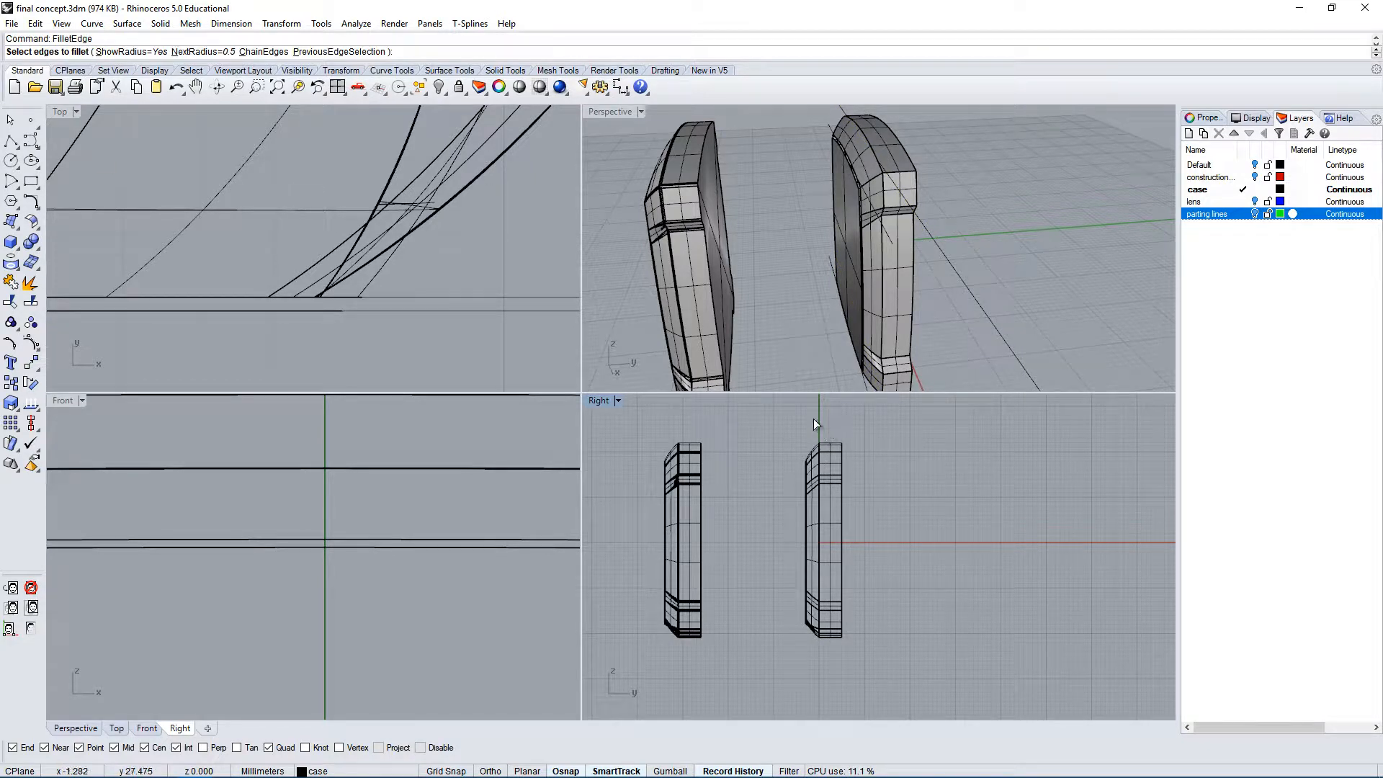
drag(832, 634, 826, 678)
right_drag(833, 293, 889, 191)
scroll(931, 217, up, 4)
click(933, 198)
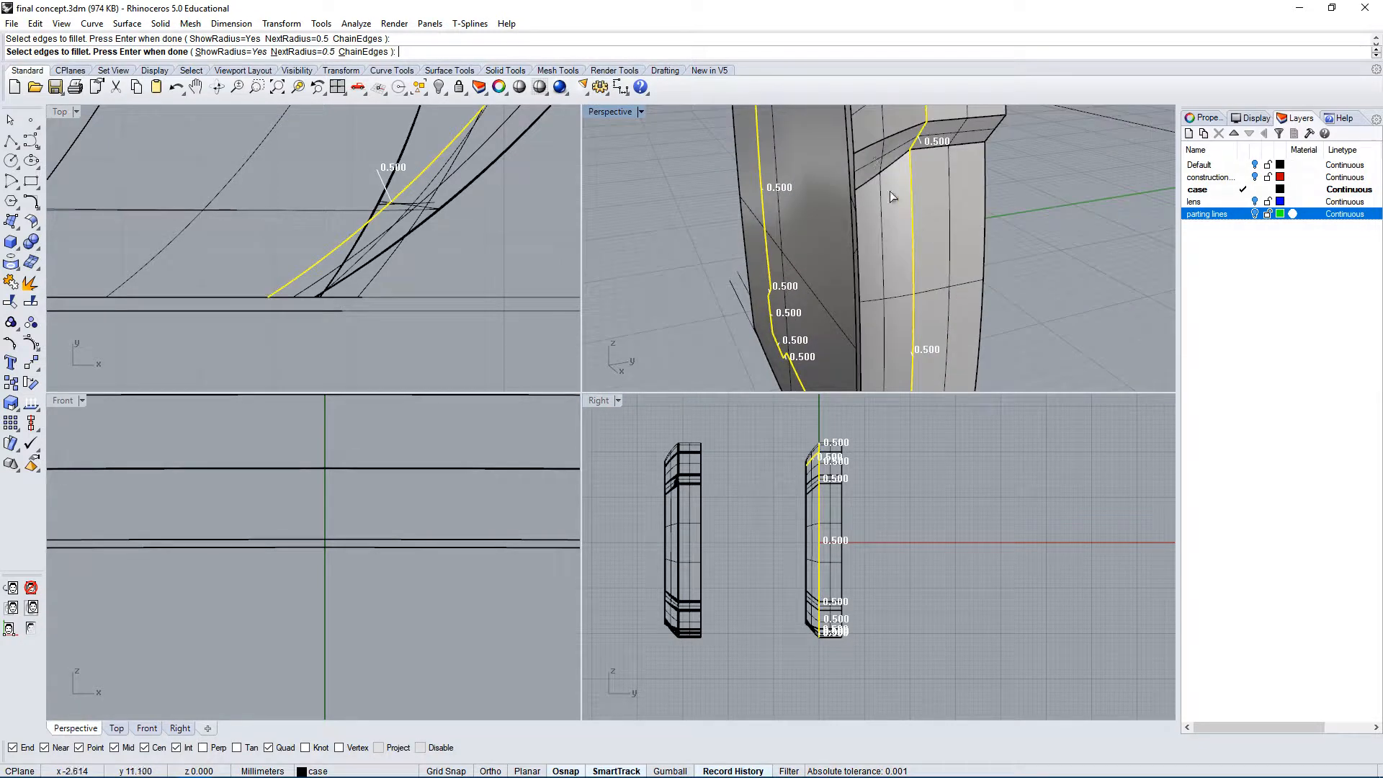
click(876, 148)
click(885, 167)
key(Return)
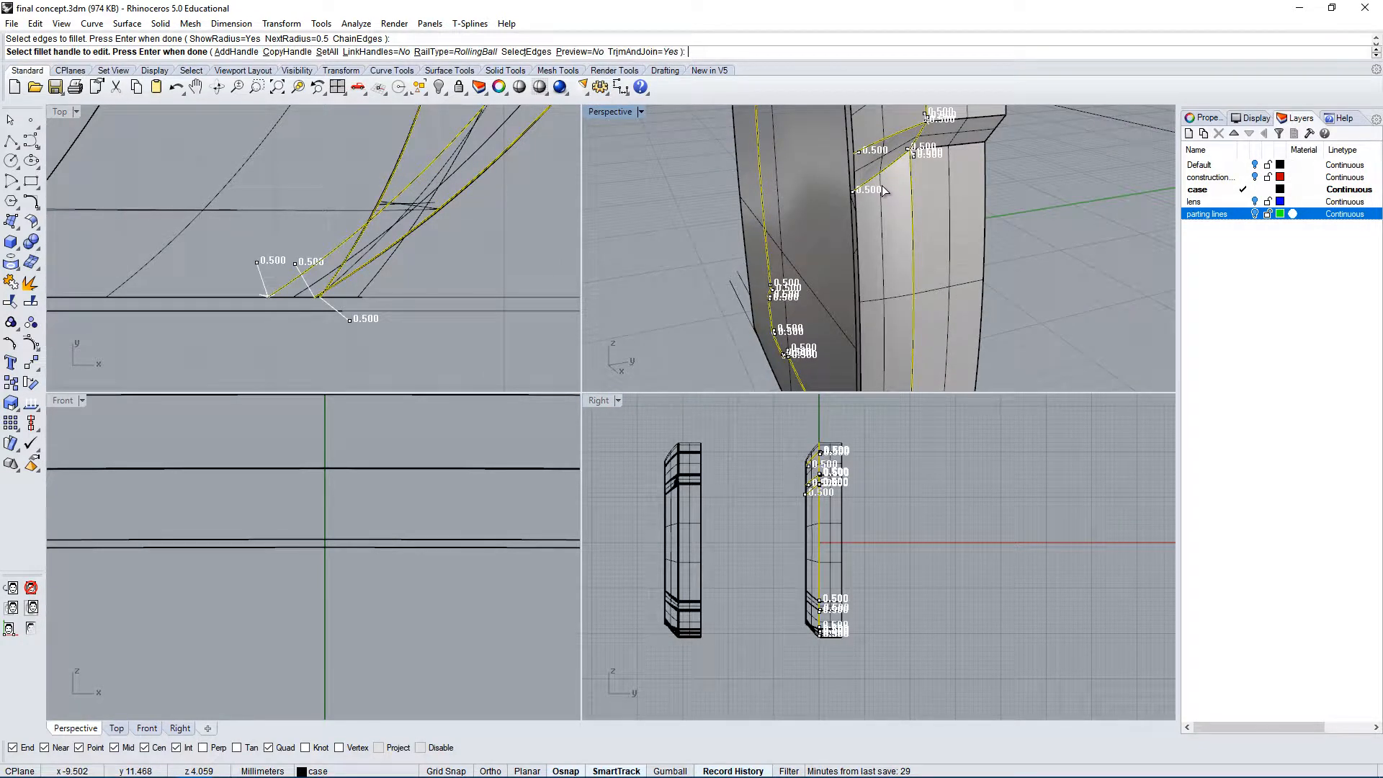
key(Return)
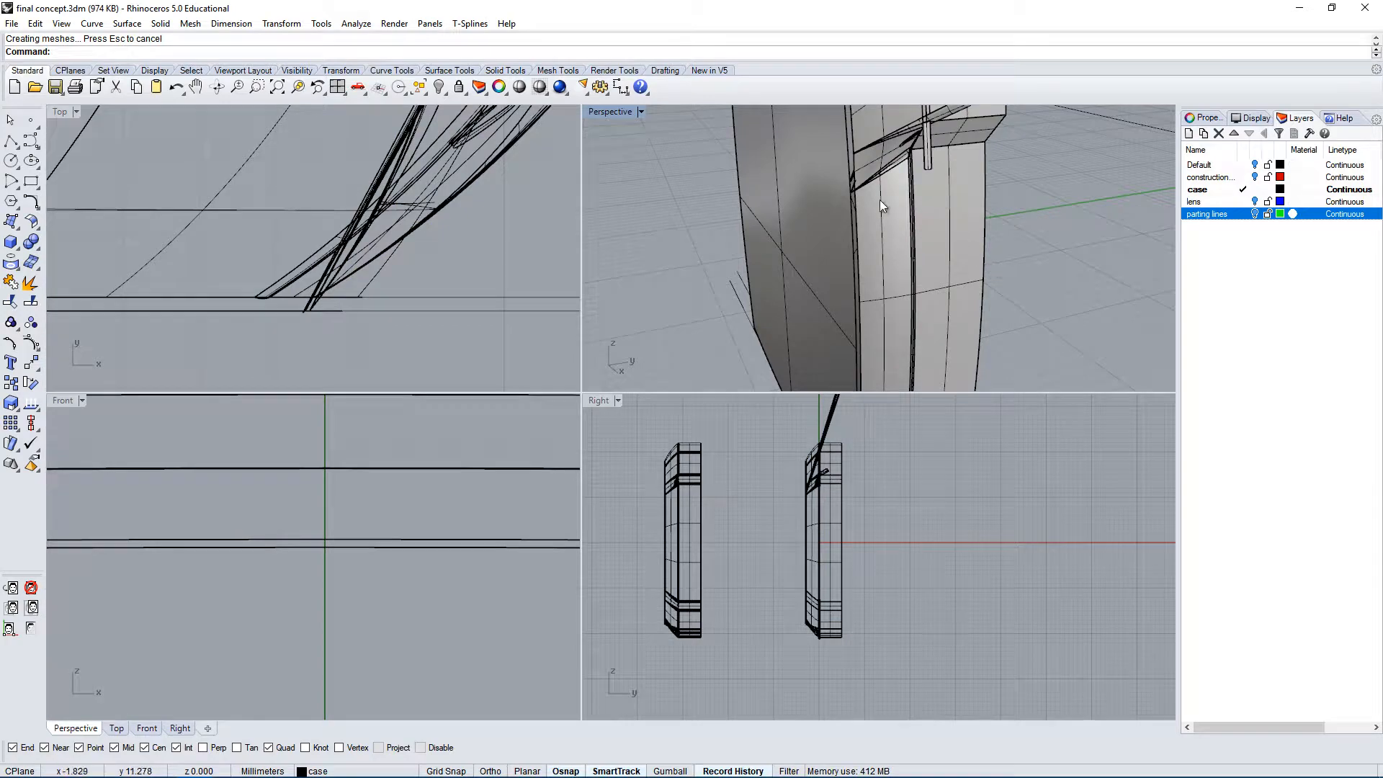
Examine the fillet surfaces in the Perspective view where the notch edges meet the front crease line.
double_click(621, 110)
scroll(666, 189, down, 5)
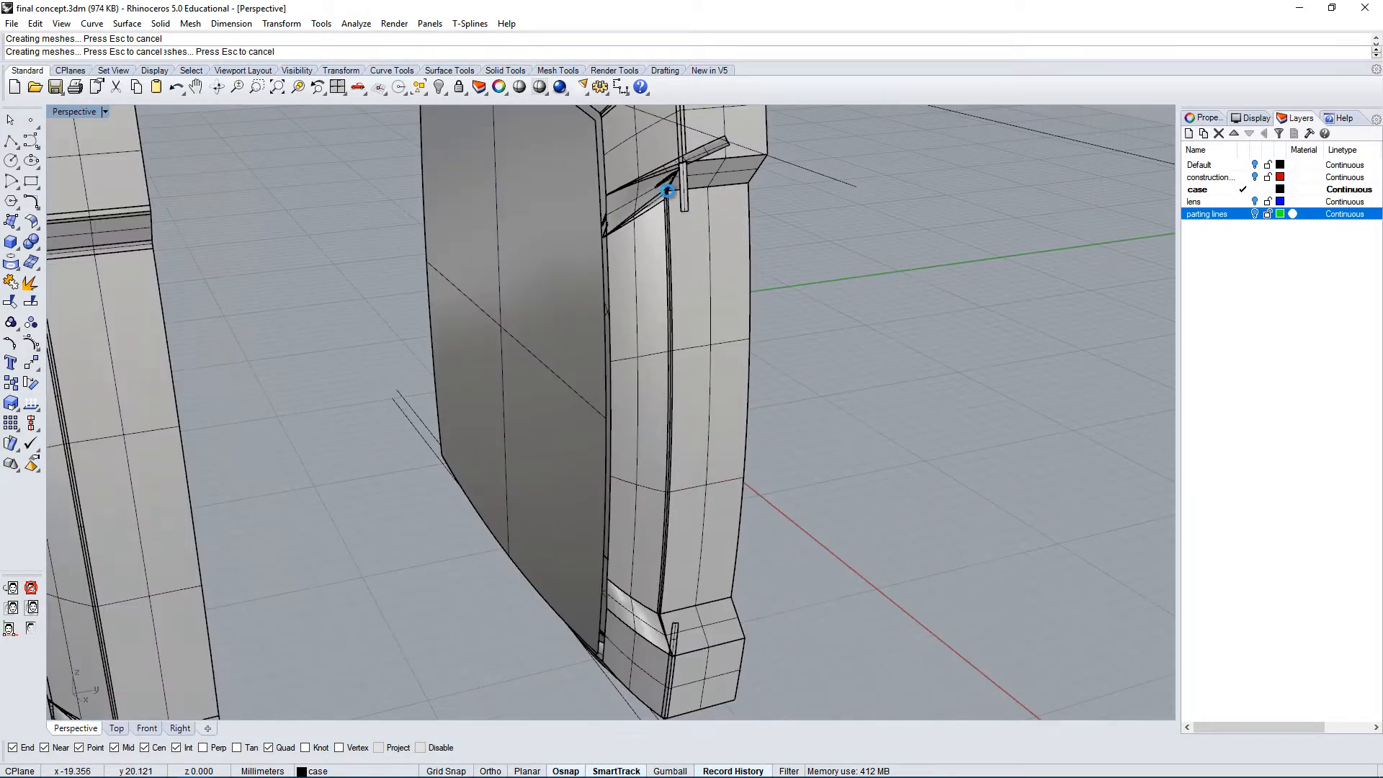
scroll(656, 186, up, 8)
scroll(537, 337, up, 6)
scroll(569, 367, down, 8)
scroll(680, 431, up, 7)
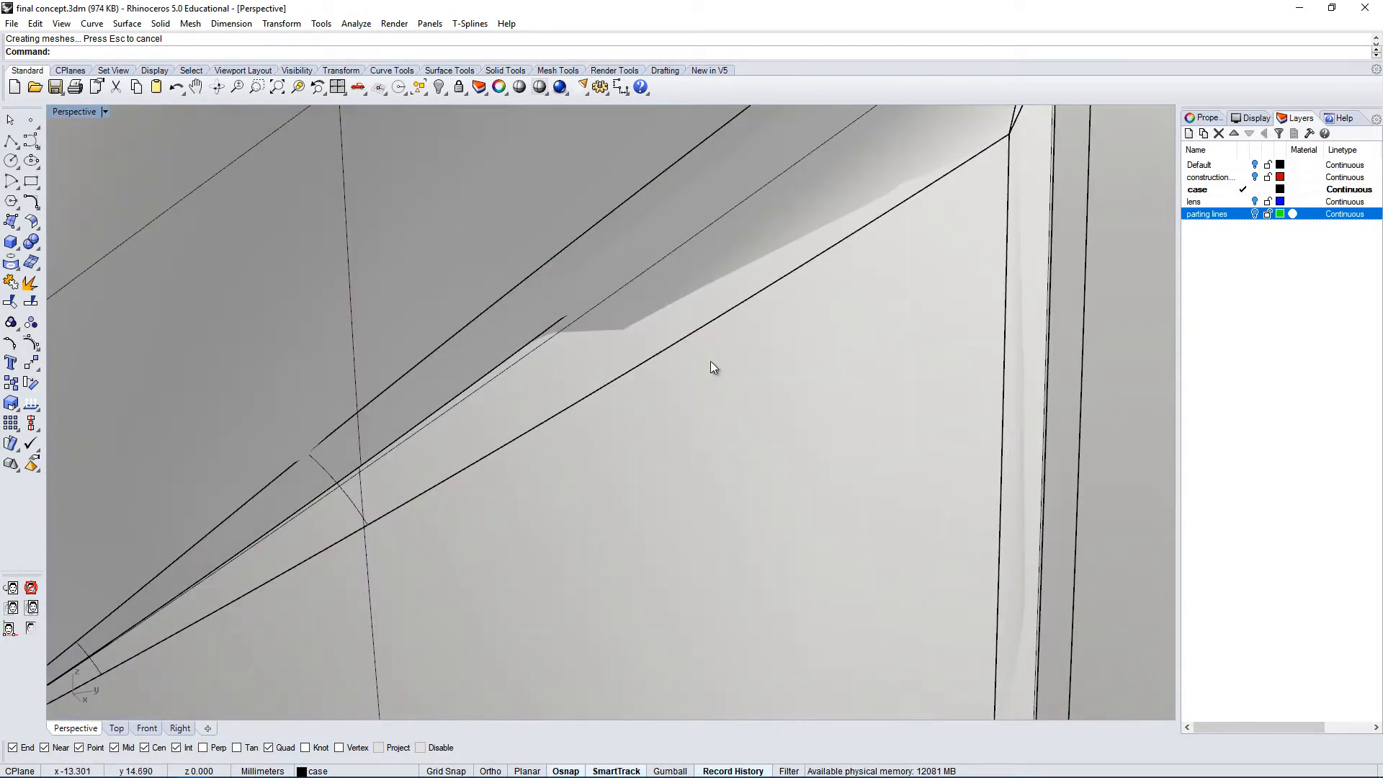
scroll(710, 361, down, 6)
scroll(562, 418, down, 8)
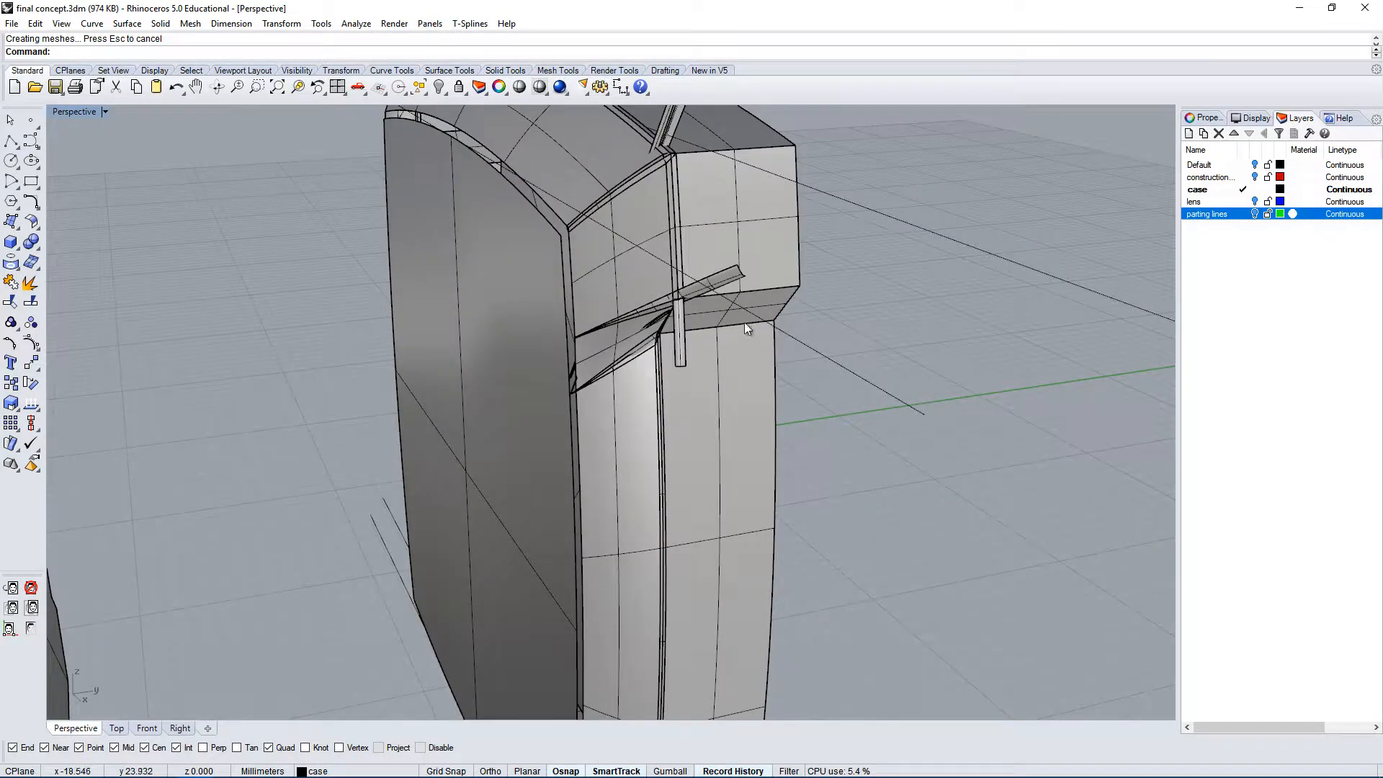
Undo the edge fillet on the trimmed case.
key(ctrl+z)
scroll(969, 325, up, 3)
scroll(728, 353, down, 6)
right_drag(731, 360, 663, 317)
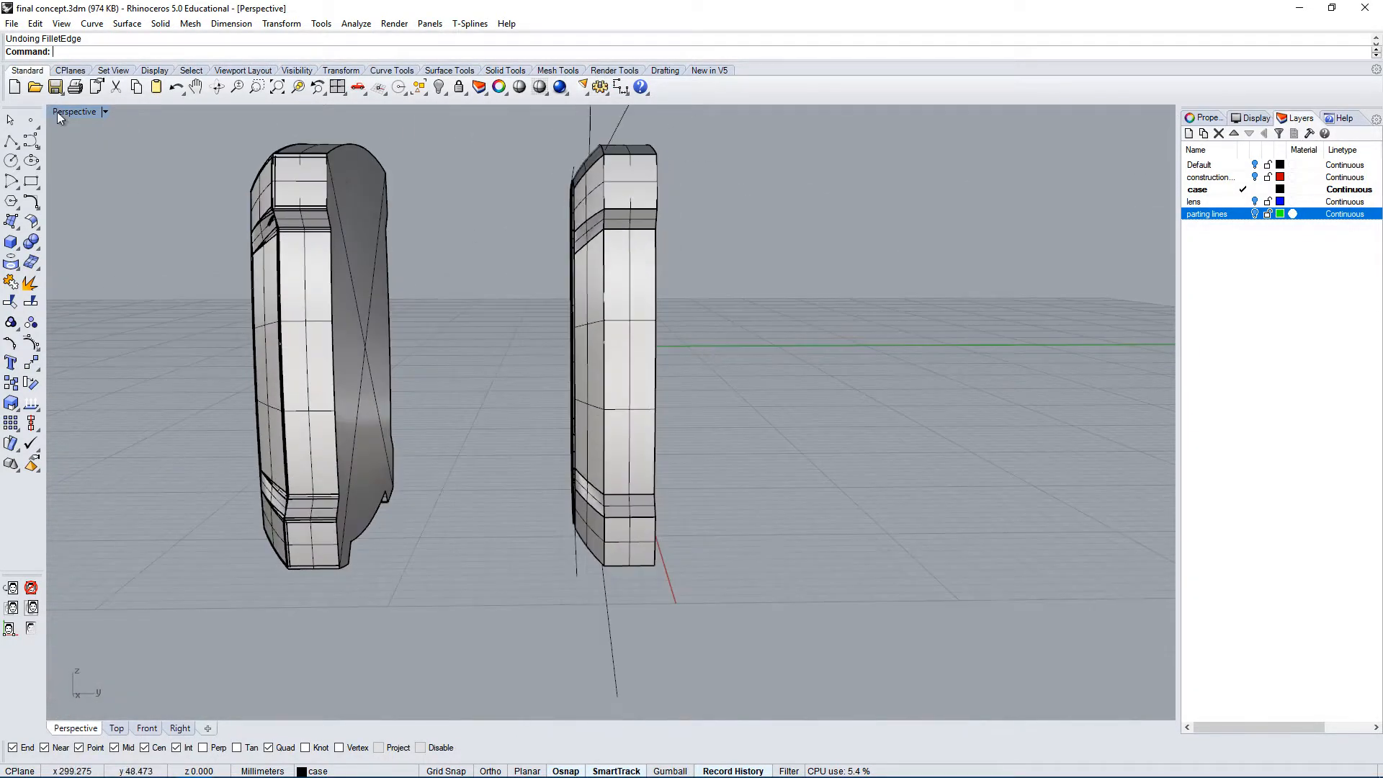
Fillet the front crease line again with radius 0.5, including the upper corner edges and both pairs of notch edges.
double_click(76, 111)
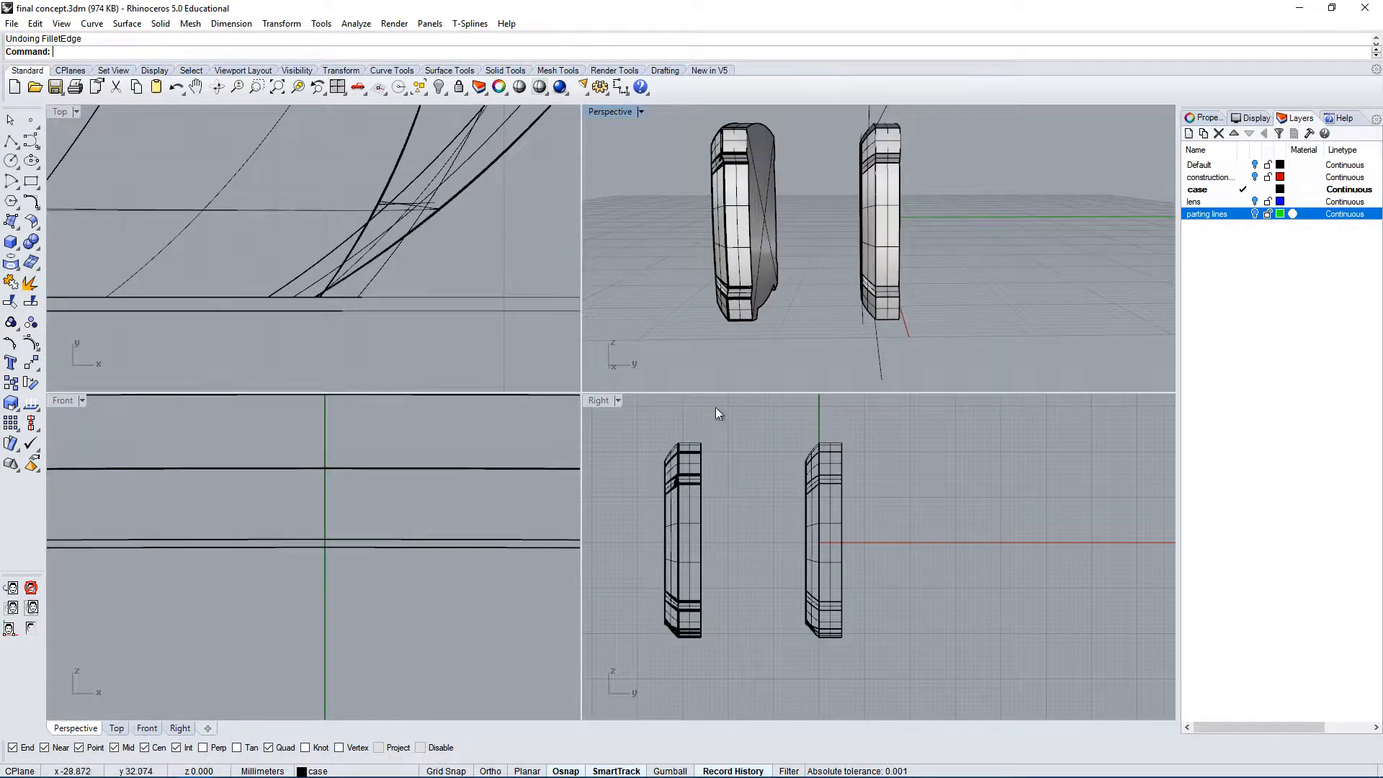
key(Return)
click(821, 495)
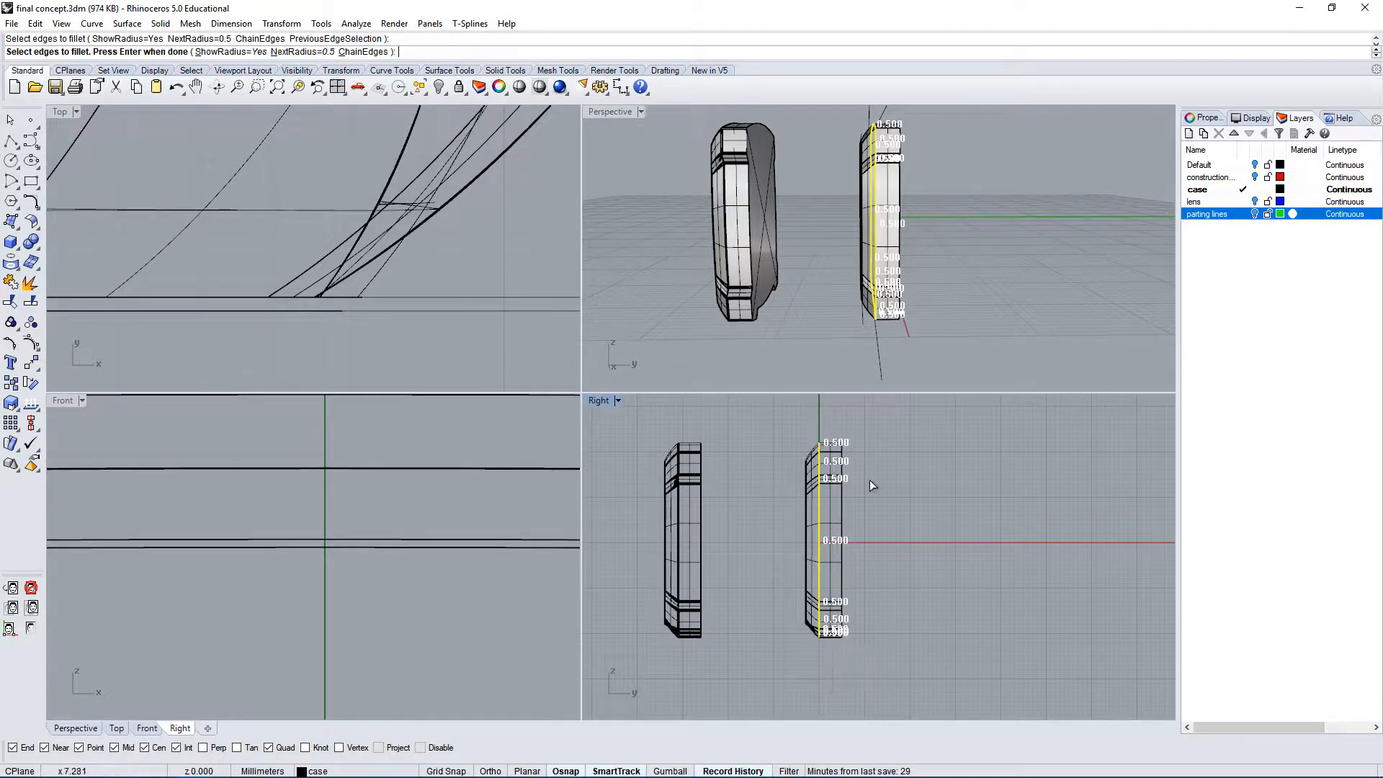
scroll(900, 216, up, 10)
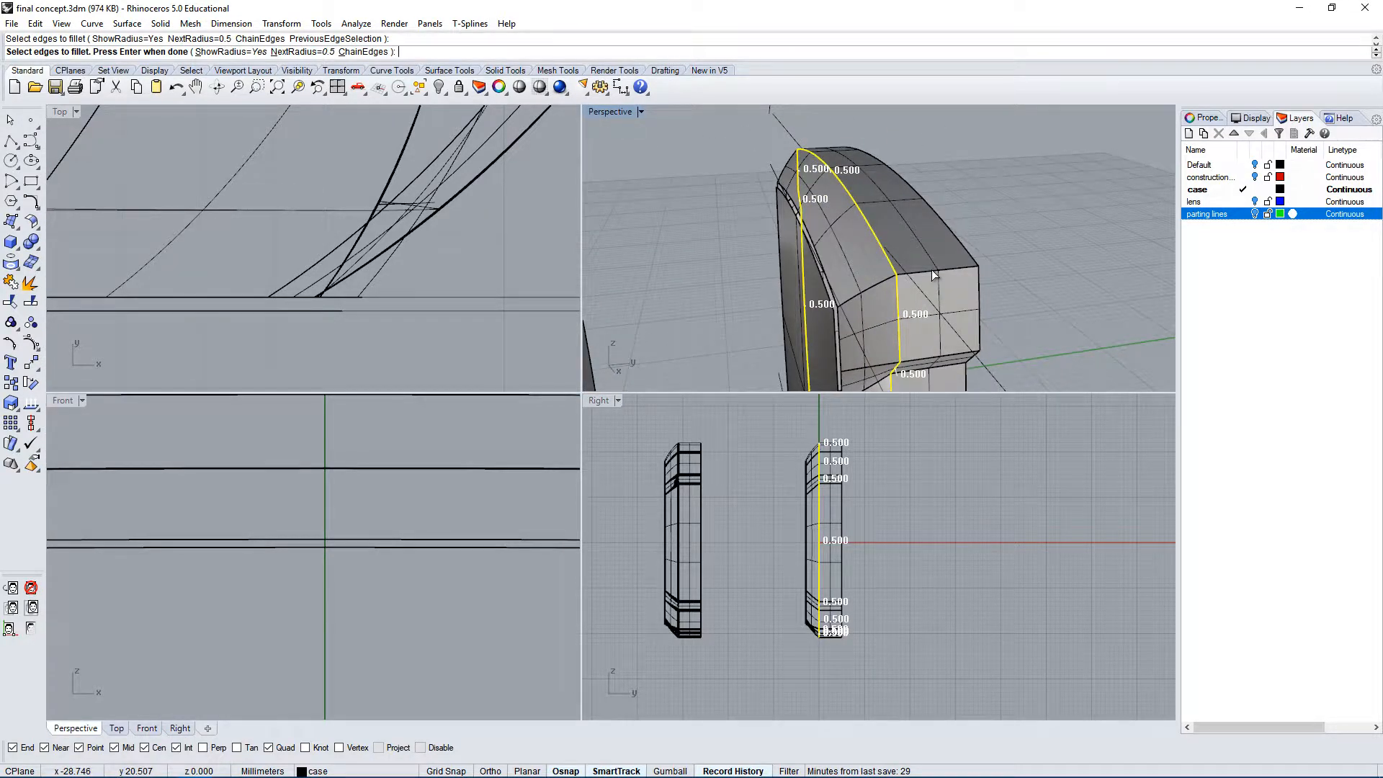
click(932, 270)
click(875, 290)
right_drag(876, 302, 874, 282)
click(871, 292)
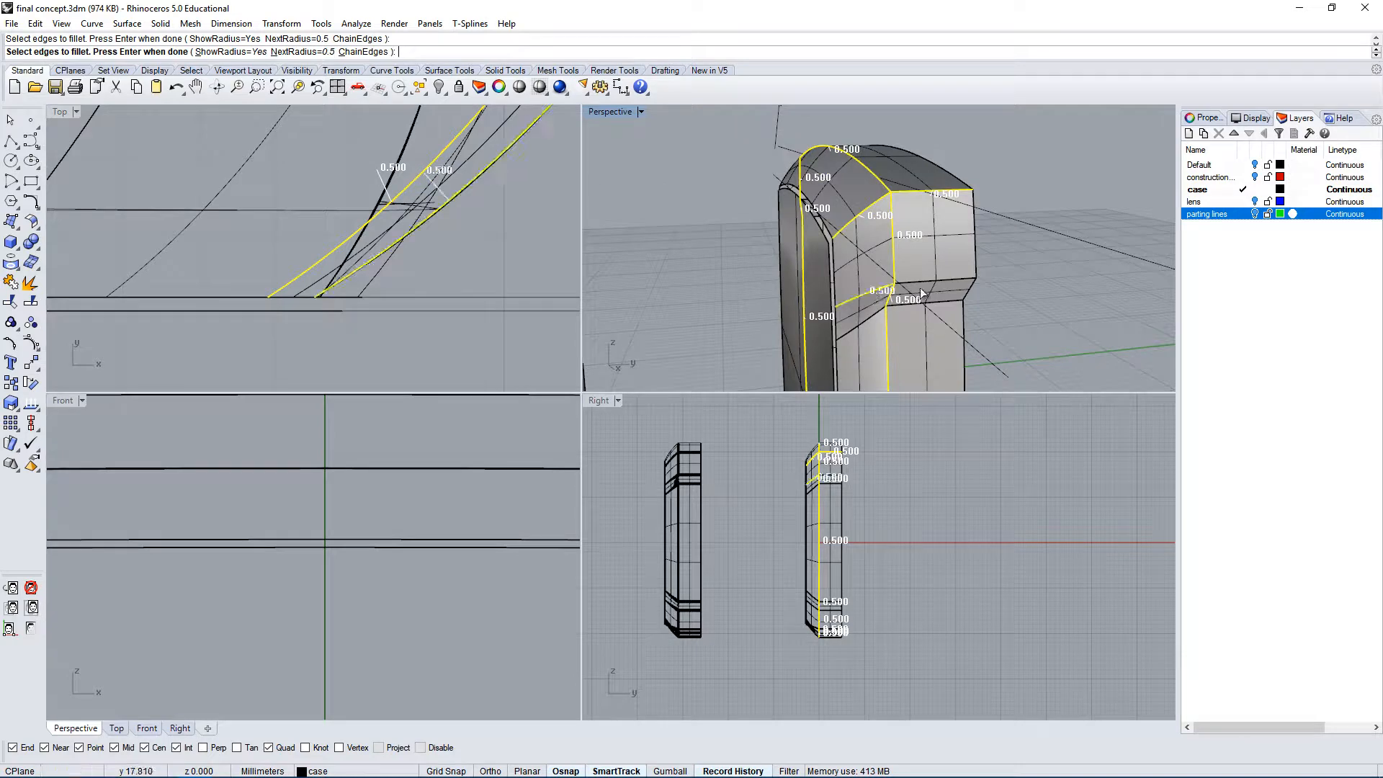
click(922, 286)
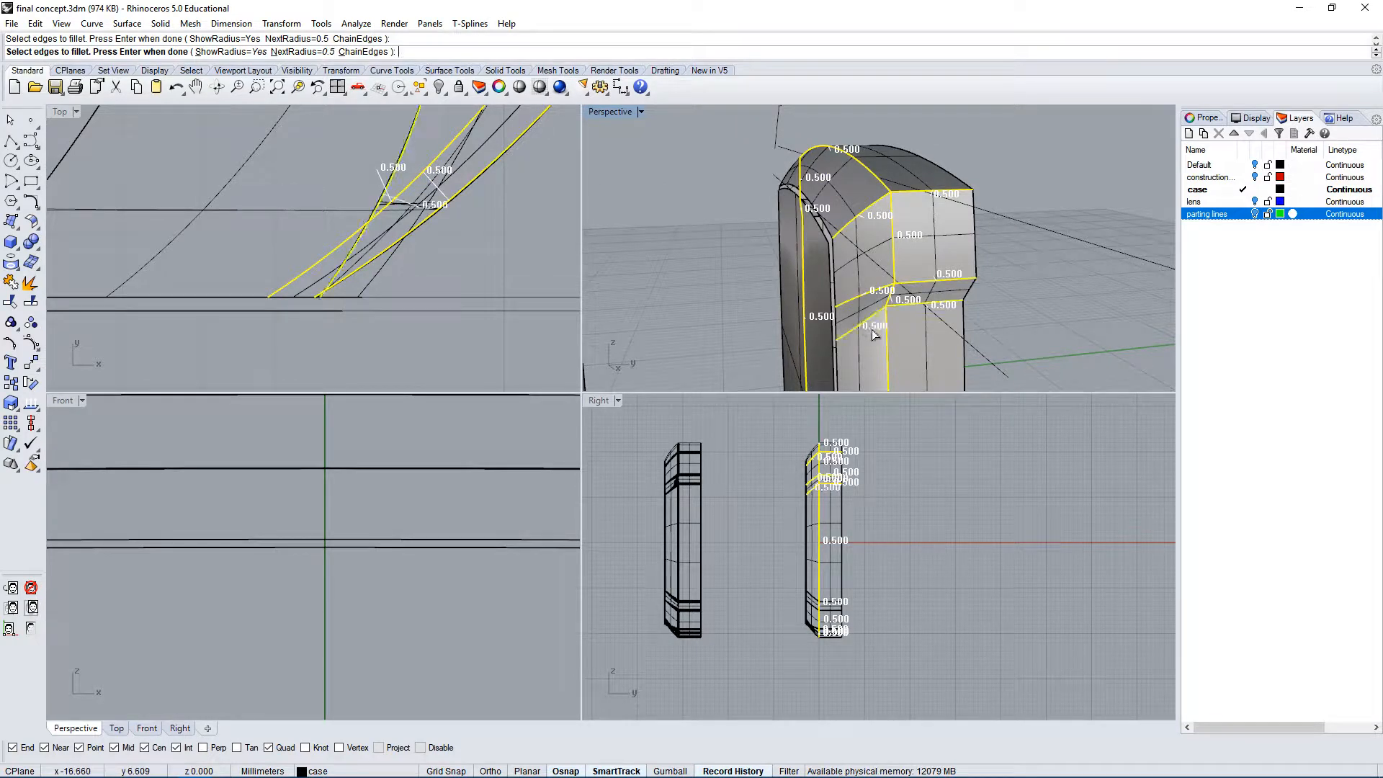
key(Return)
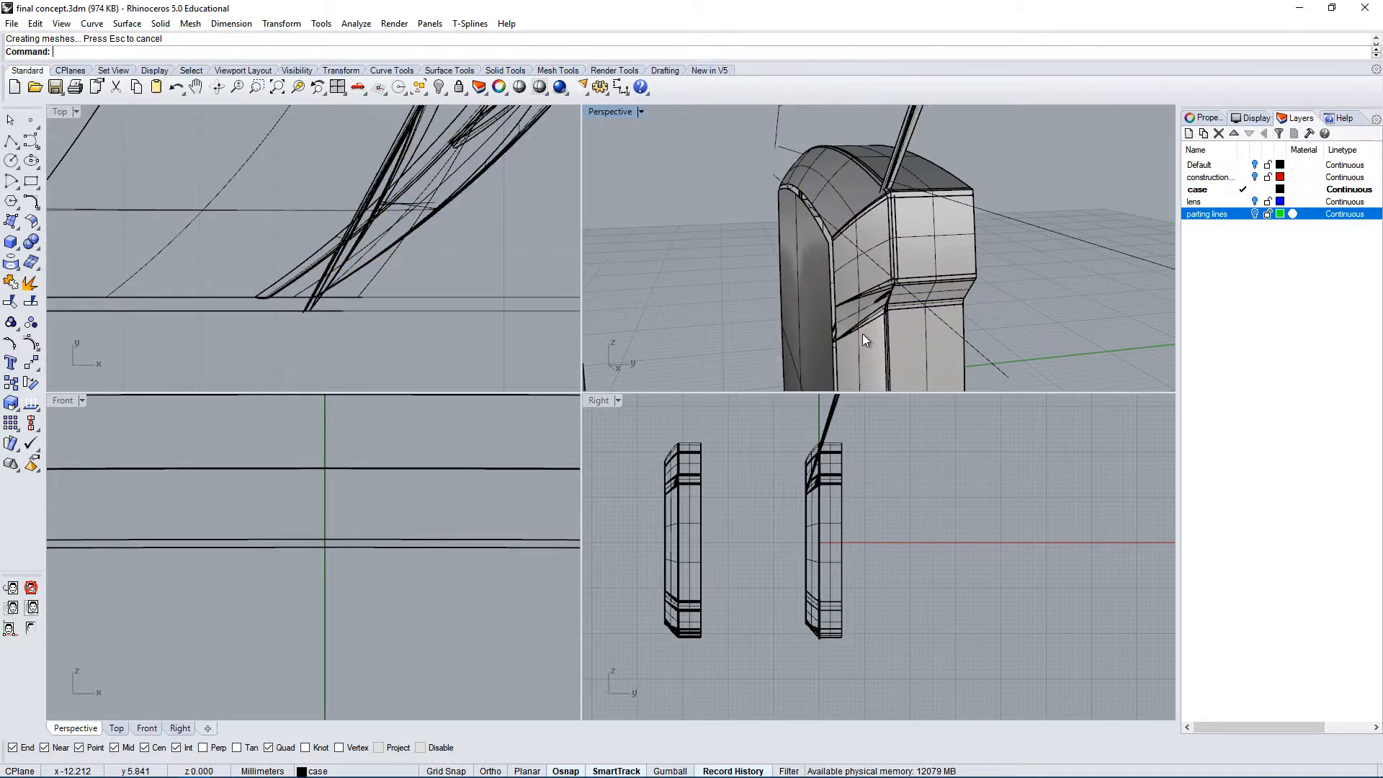
Check the new fillets around the case's corner and notch, and undo the edge fillet.
scroll(889, 260, up, 4)
mouse_move(905, 254)
right_down()
mouse_move(960, 275)
mouse_move(928, 253)
right_up()
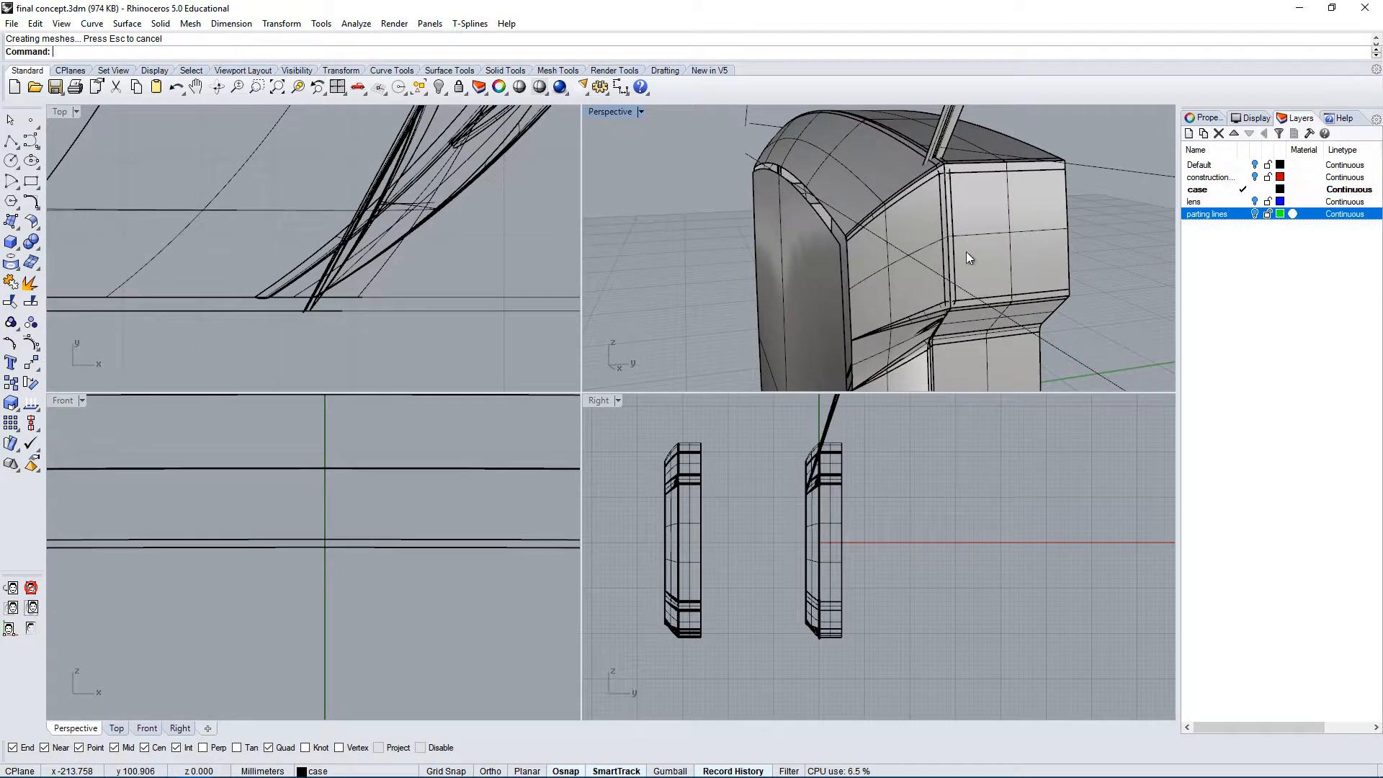
right_drag(1015, 321, 867, 212)
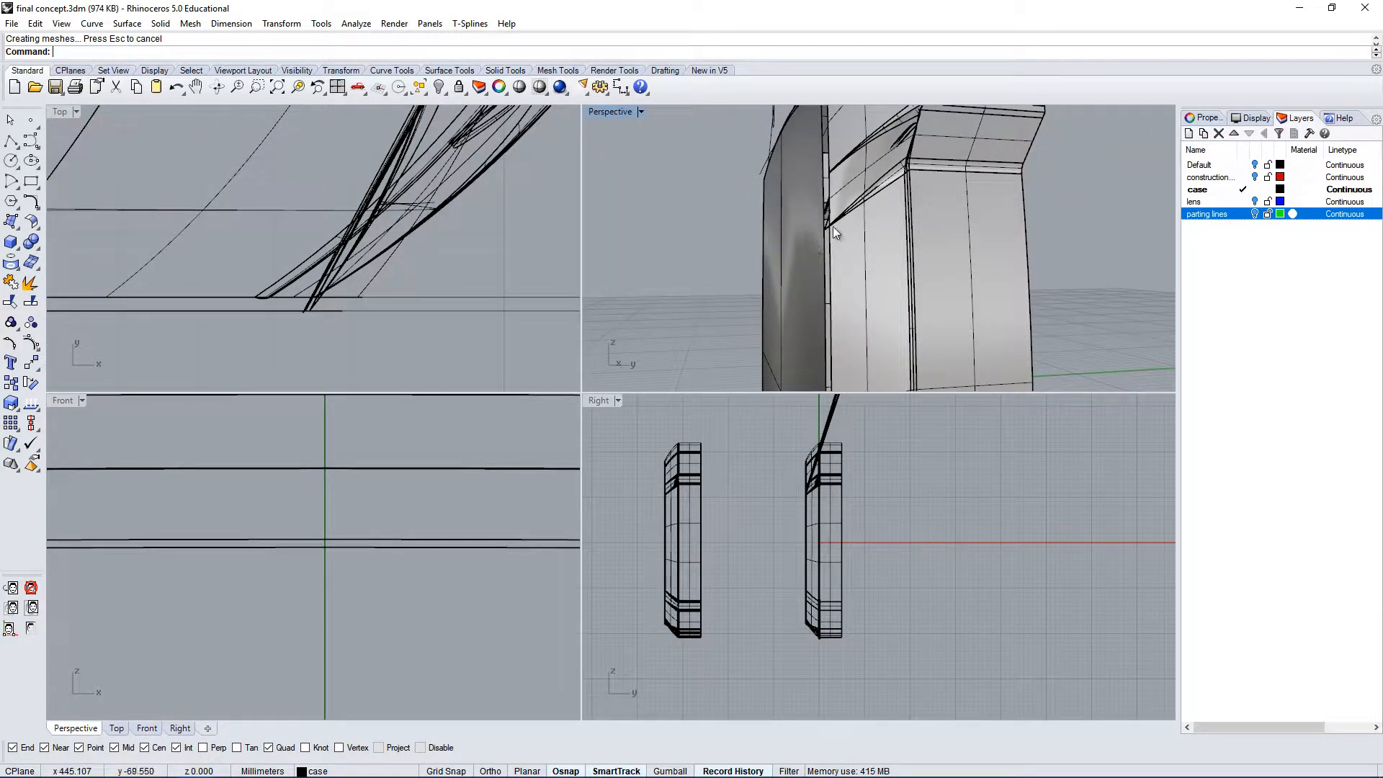
double_click(610, 112)
key(ctrl+z)
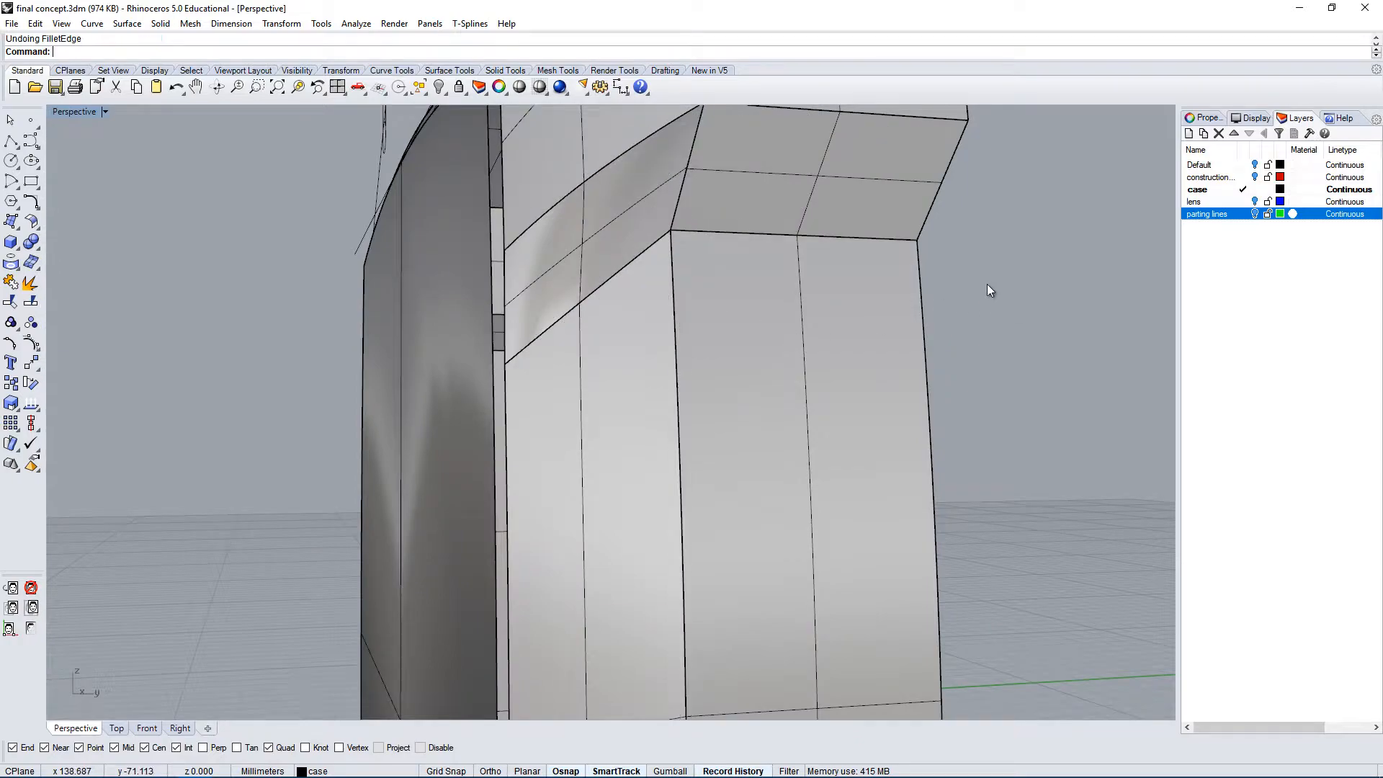
right_drag(988, 284, 870, 421)
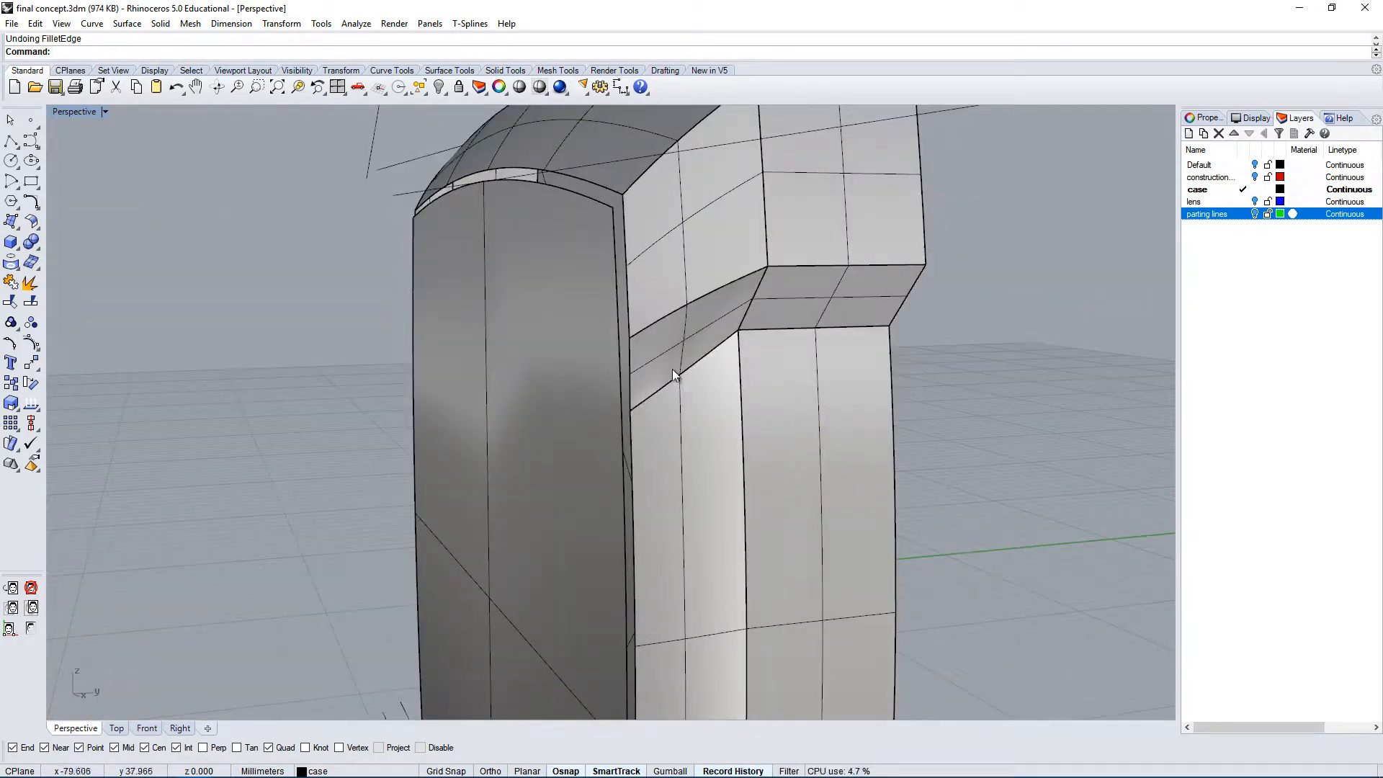
Examine the case's upper corner and notch edges in the Top and Perspective views.
right_drag(975, 370, 561, 371)
double_click(77, 112)
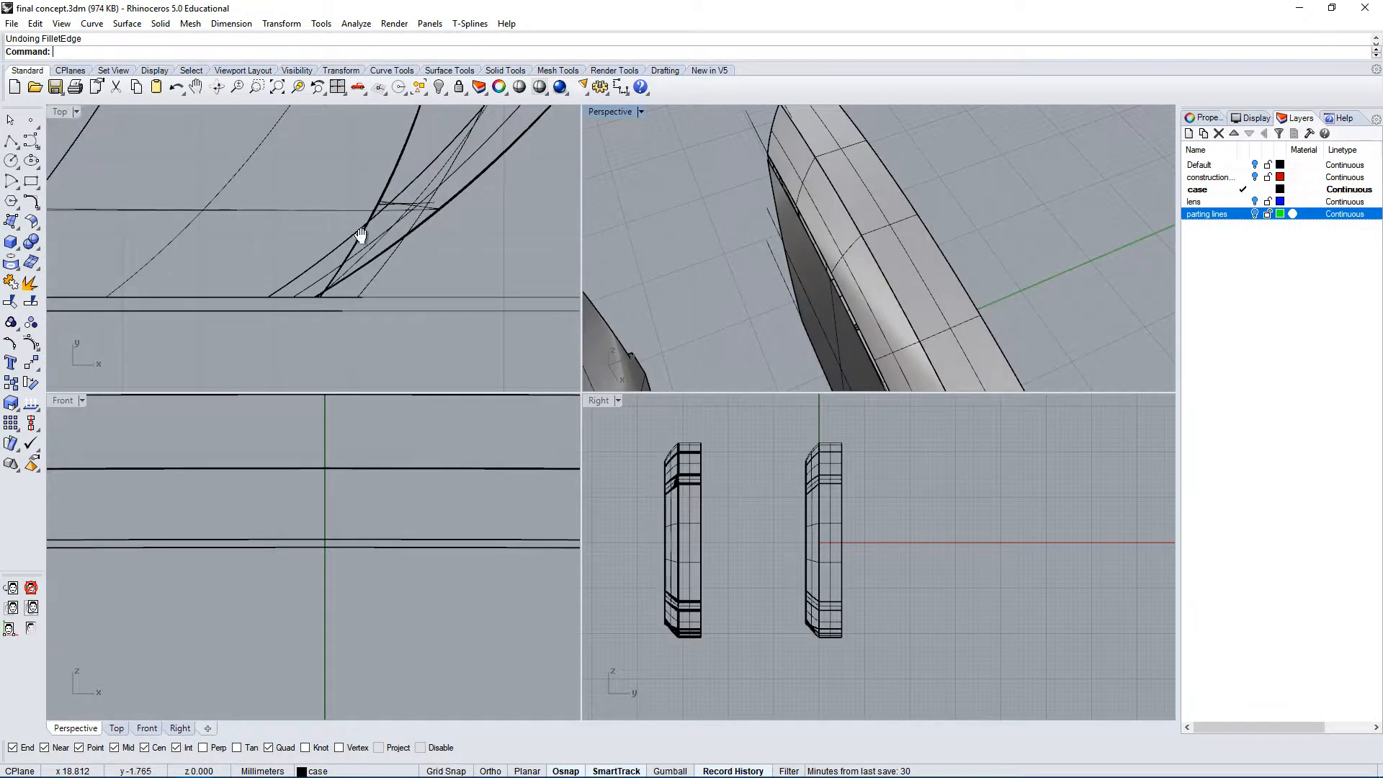
drag(439, 261, 393, 174)
right_drag(900, 281, 878, 173)
double_click(598, 118)
right_drag(670, 399, 697, 254)
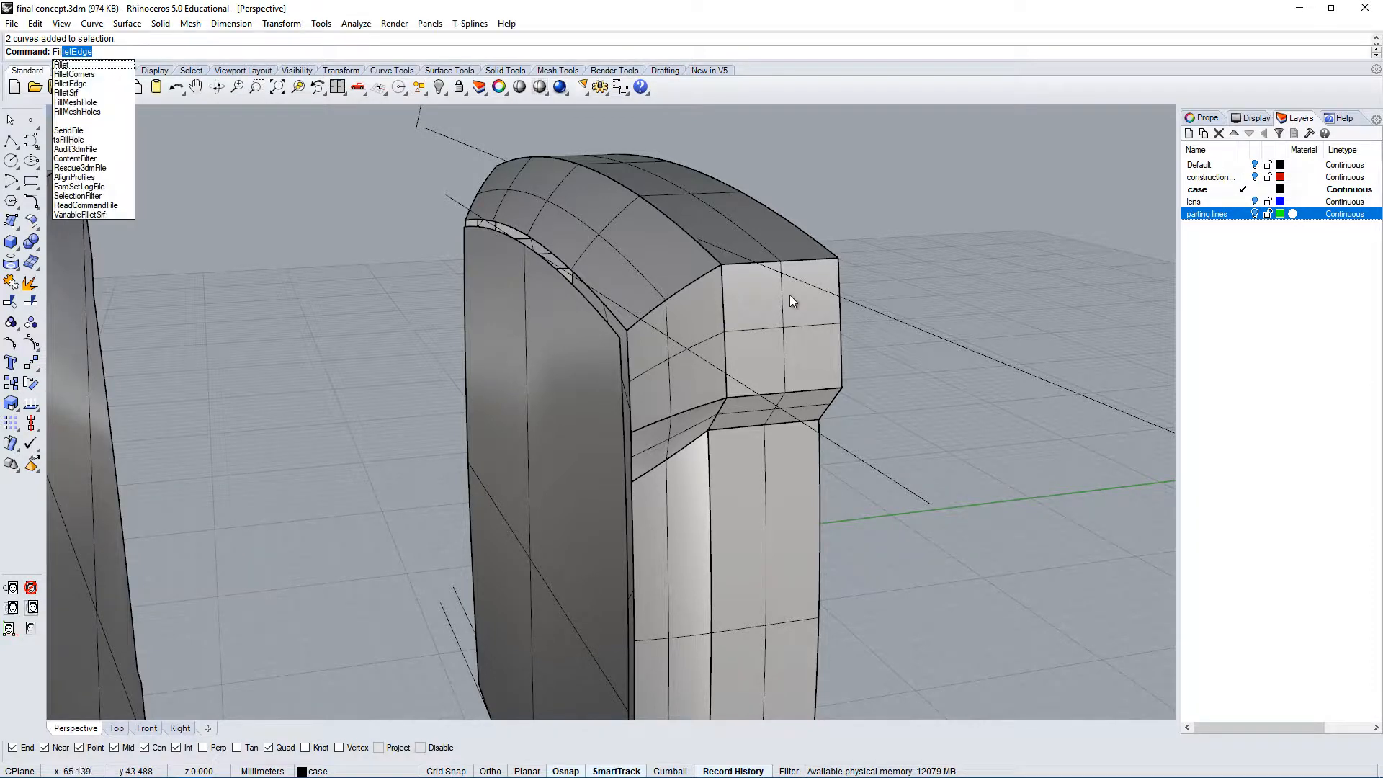
key(Return)
scroll(730, 285, up, 3)
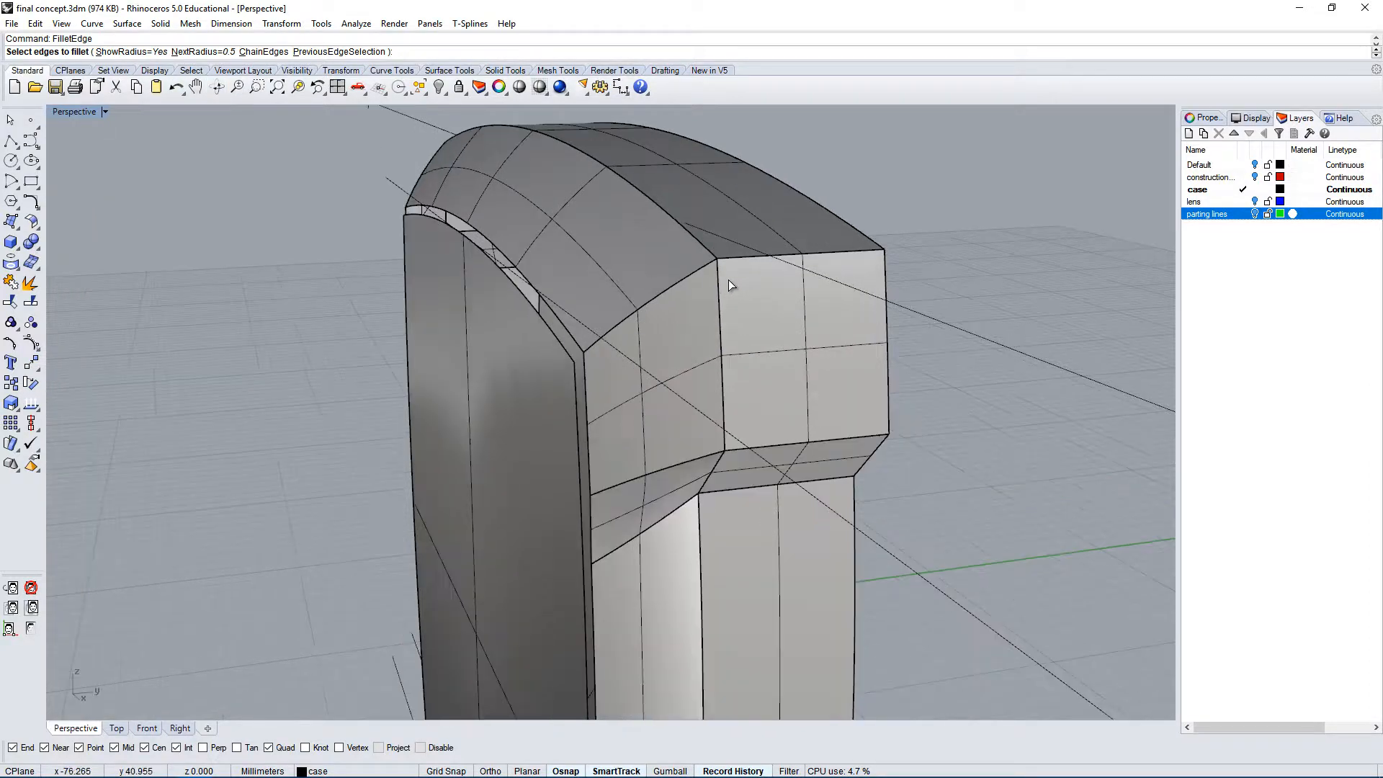
key(Escape)
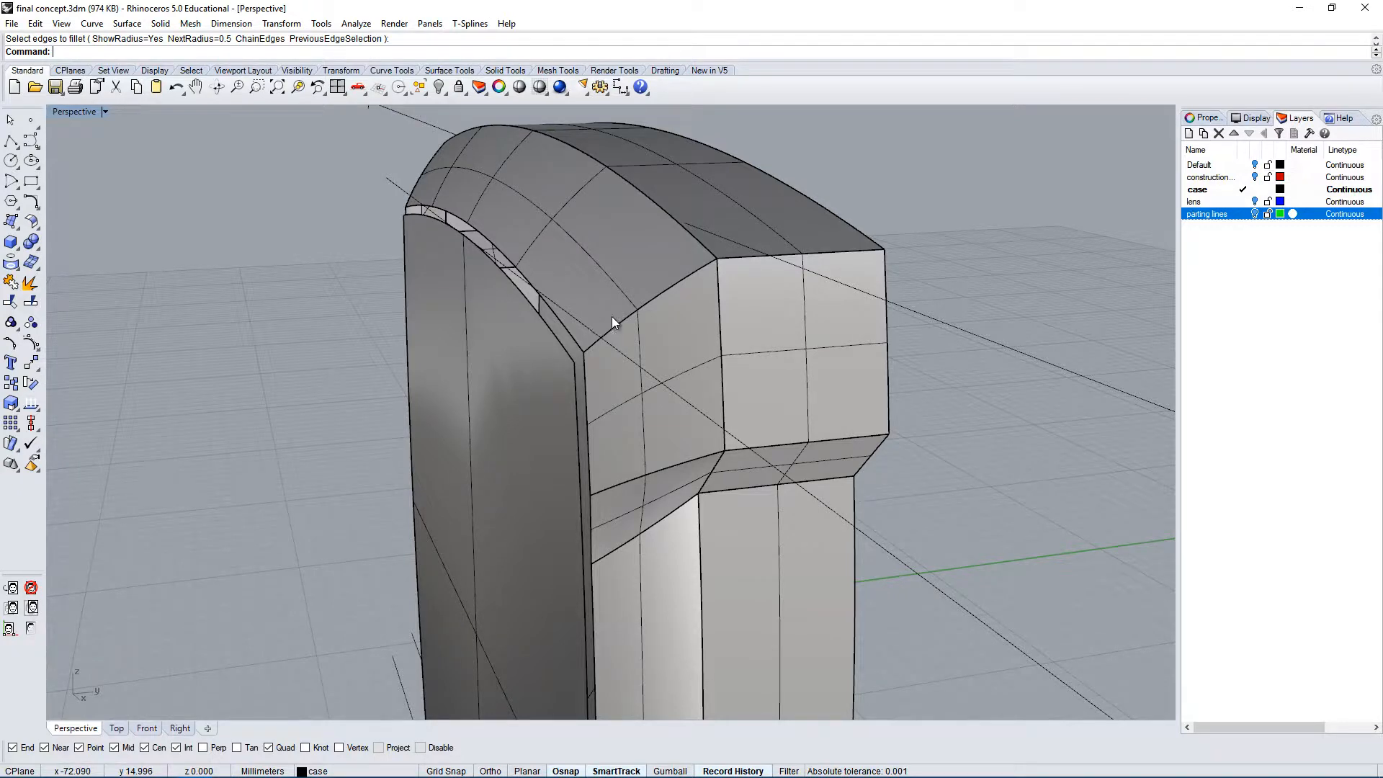
Explode the trimmed case and fillet the front top bevel surface with the adjacent side bevel surface at radius 1, using FilletSrf.
click(687, 281)
click(31, 283)
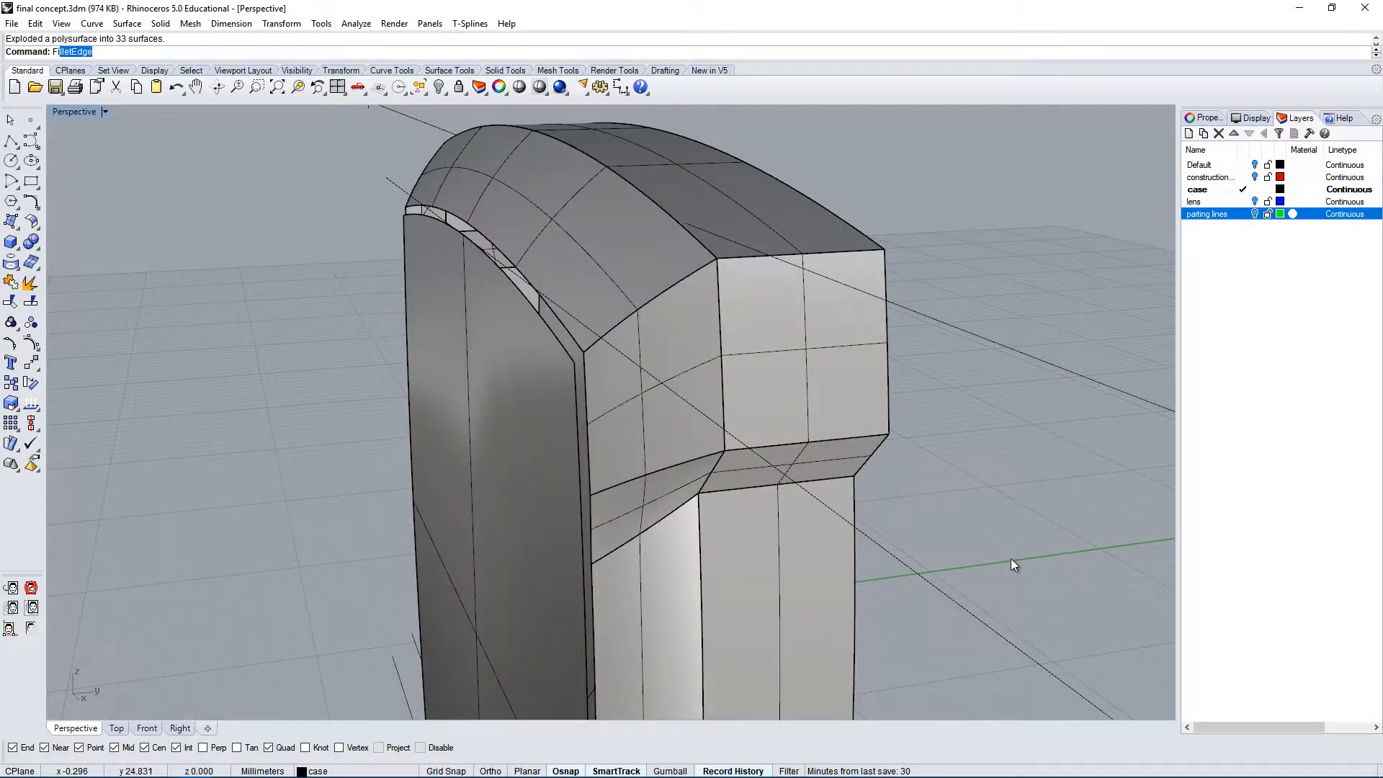
text(ill)
scroll(519, 366, down, 2)
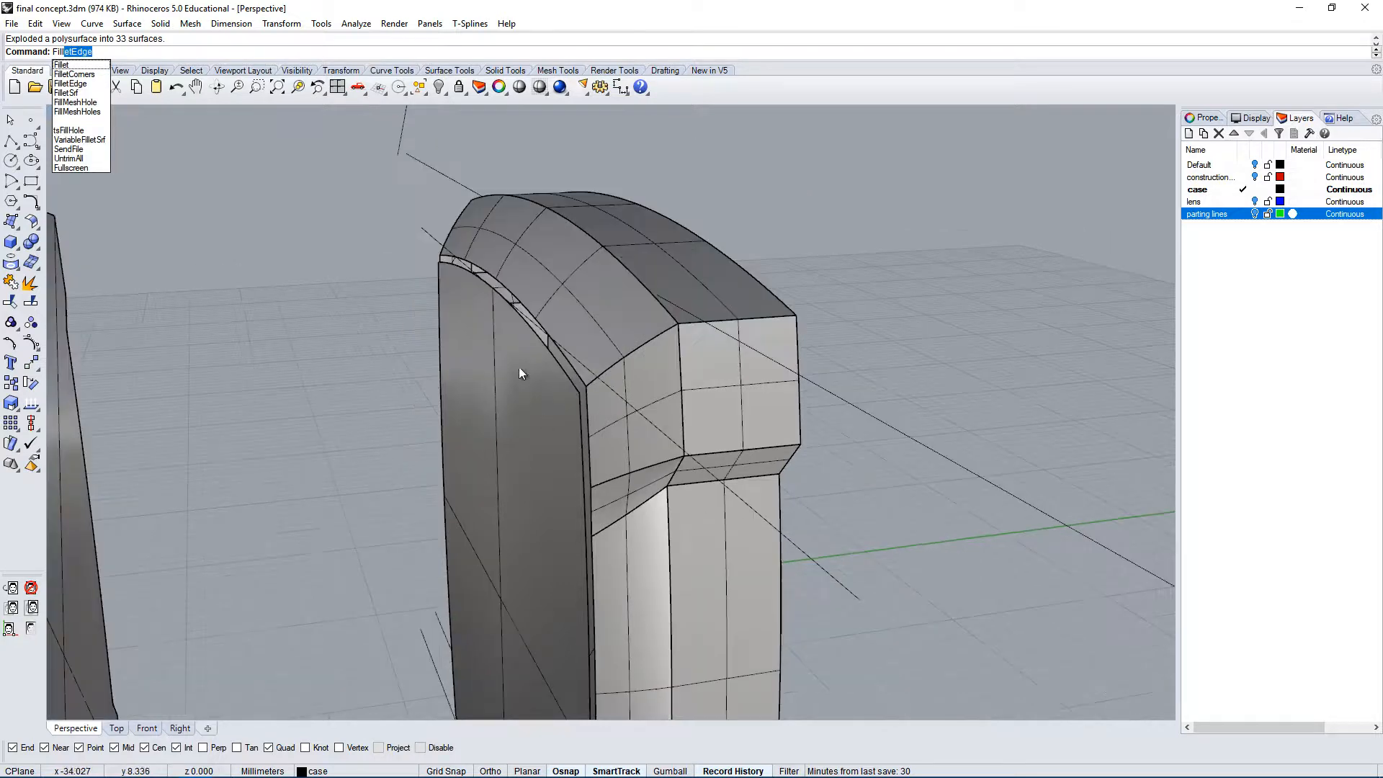
click(65, 93)
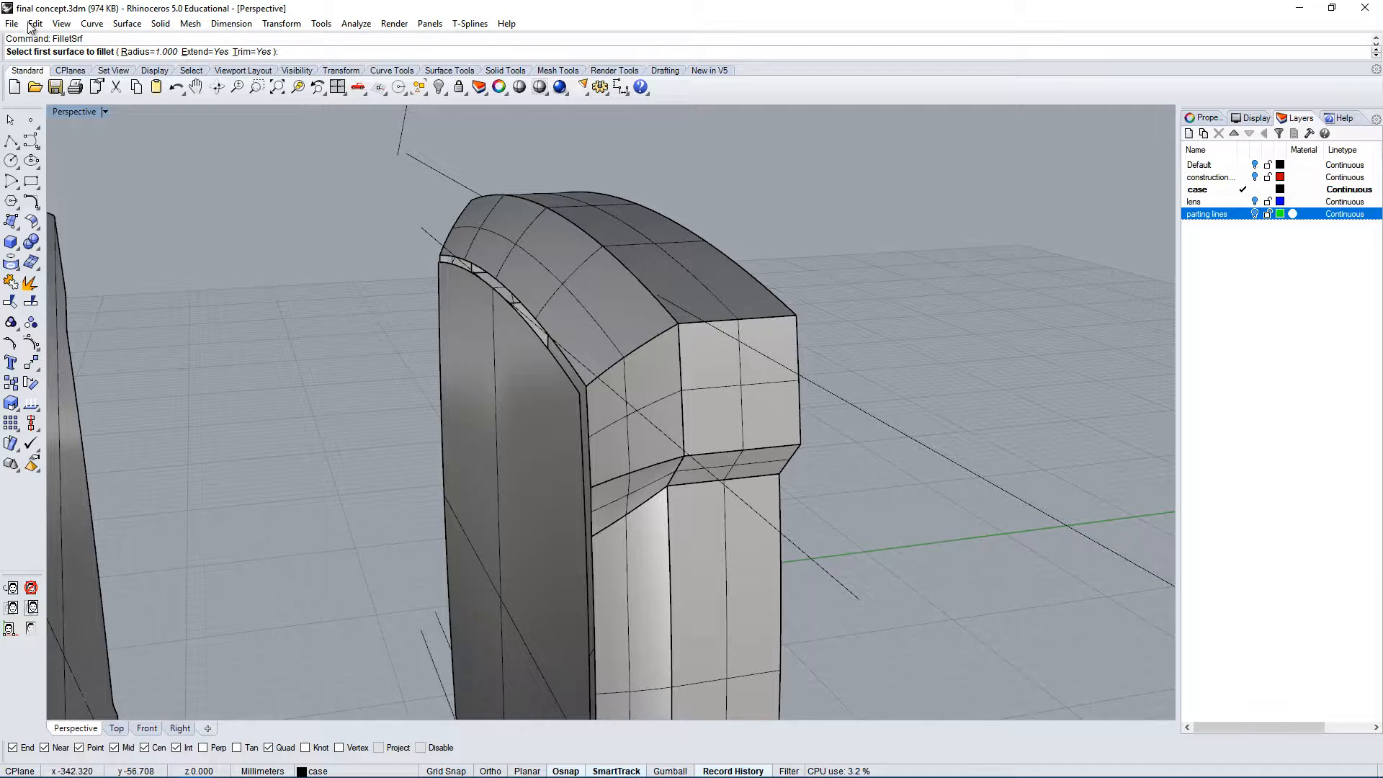
click(665, 342)
click(714, 381)
click(622, 325)
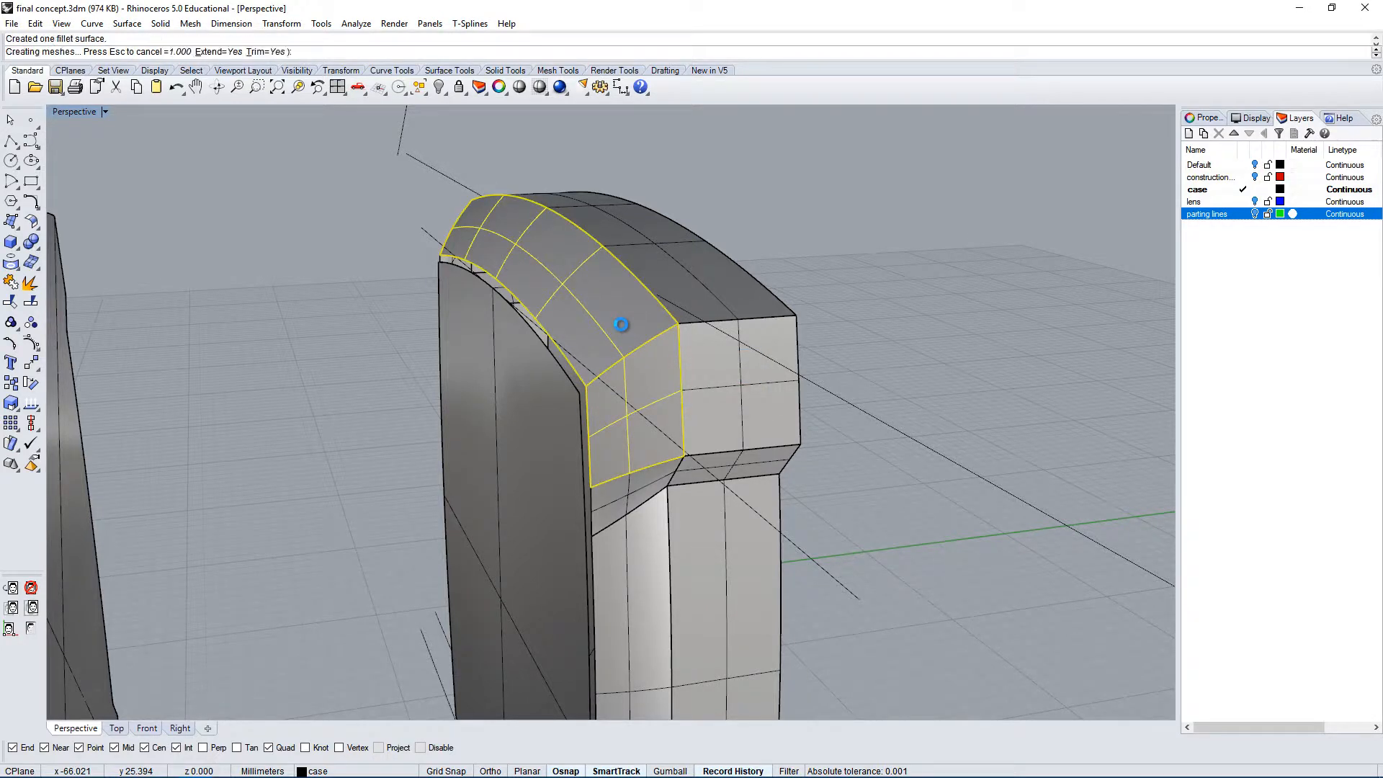
Try to fillet the front side bevel with the notch bevel surface directly below it at radius 1.
scroll(657, 392, up, 6)
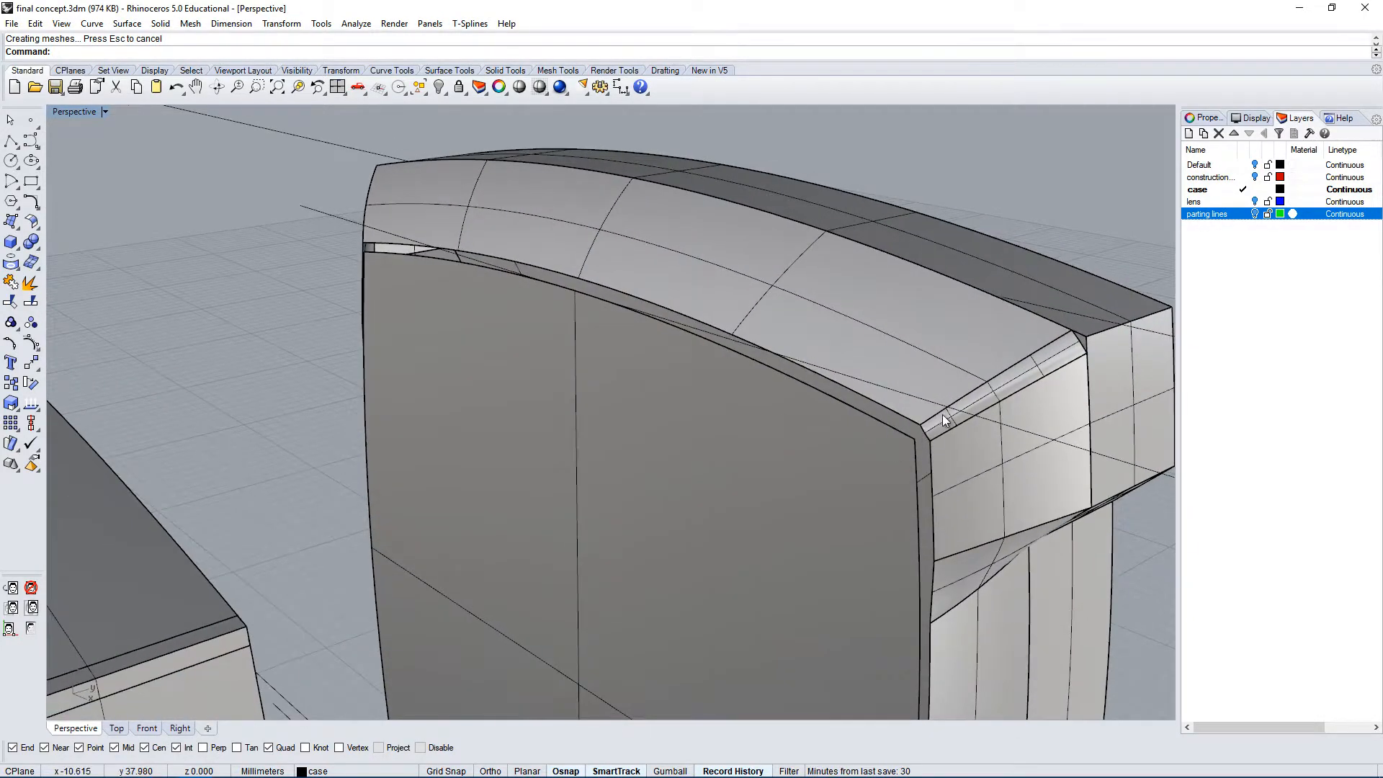
scroll(937, 452, up, 3)
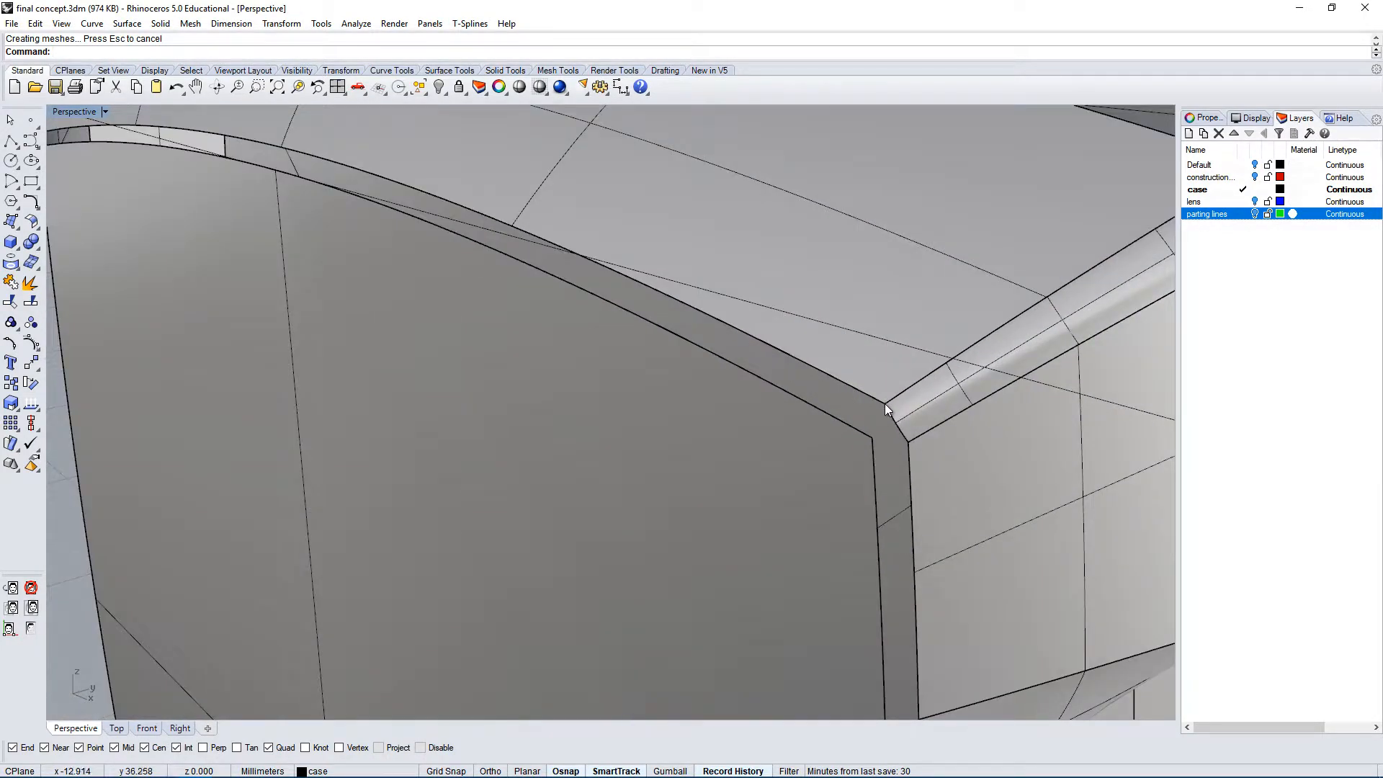
scroll(894, 429, down, 9)
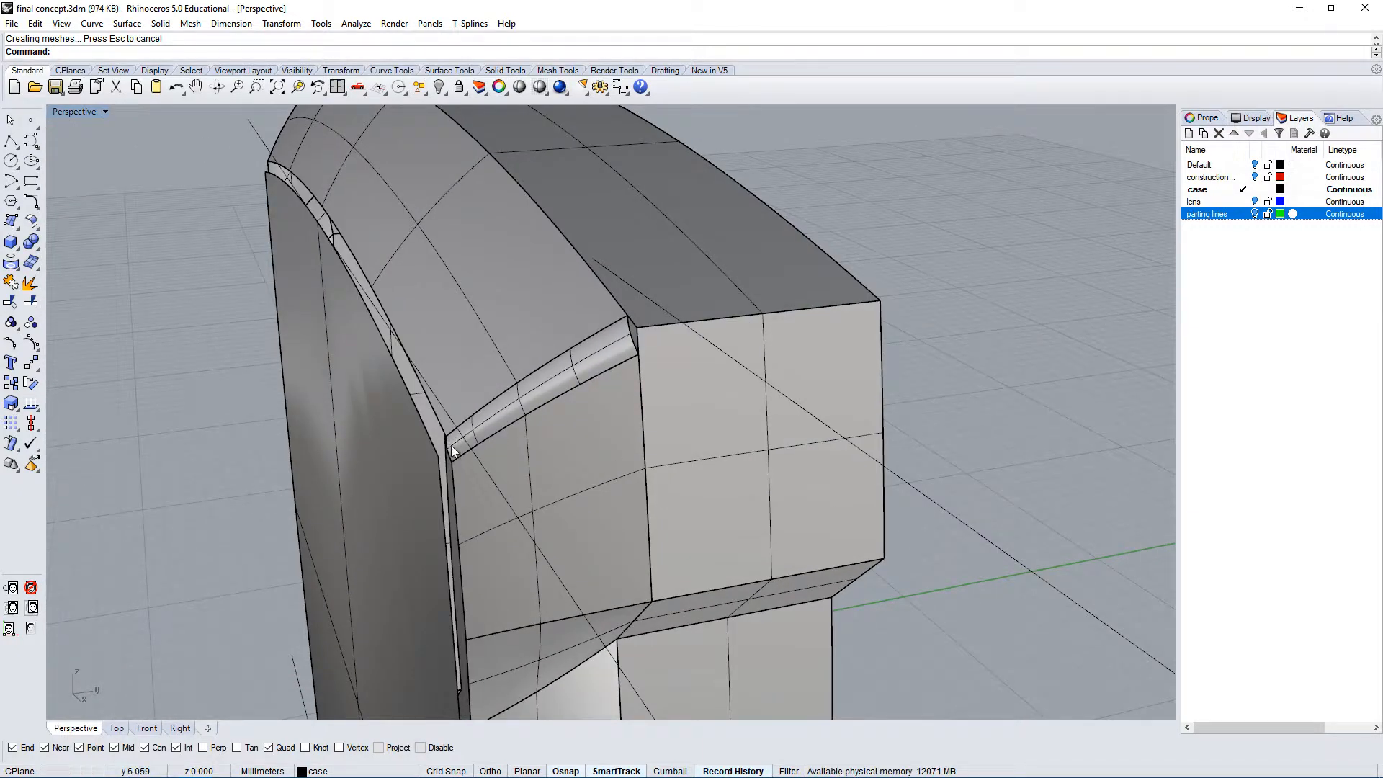
right_drag(451, 445, 499, 477)
right_drag(605, 504, 593, 463)
right_click(594, 463)
click(552, 352)
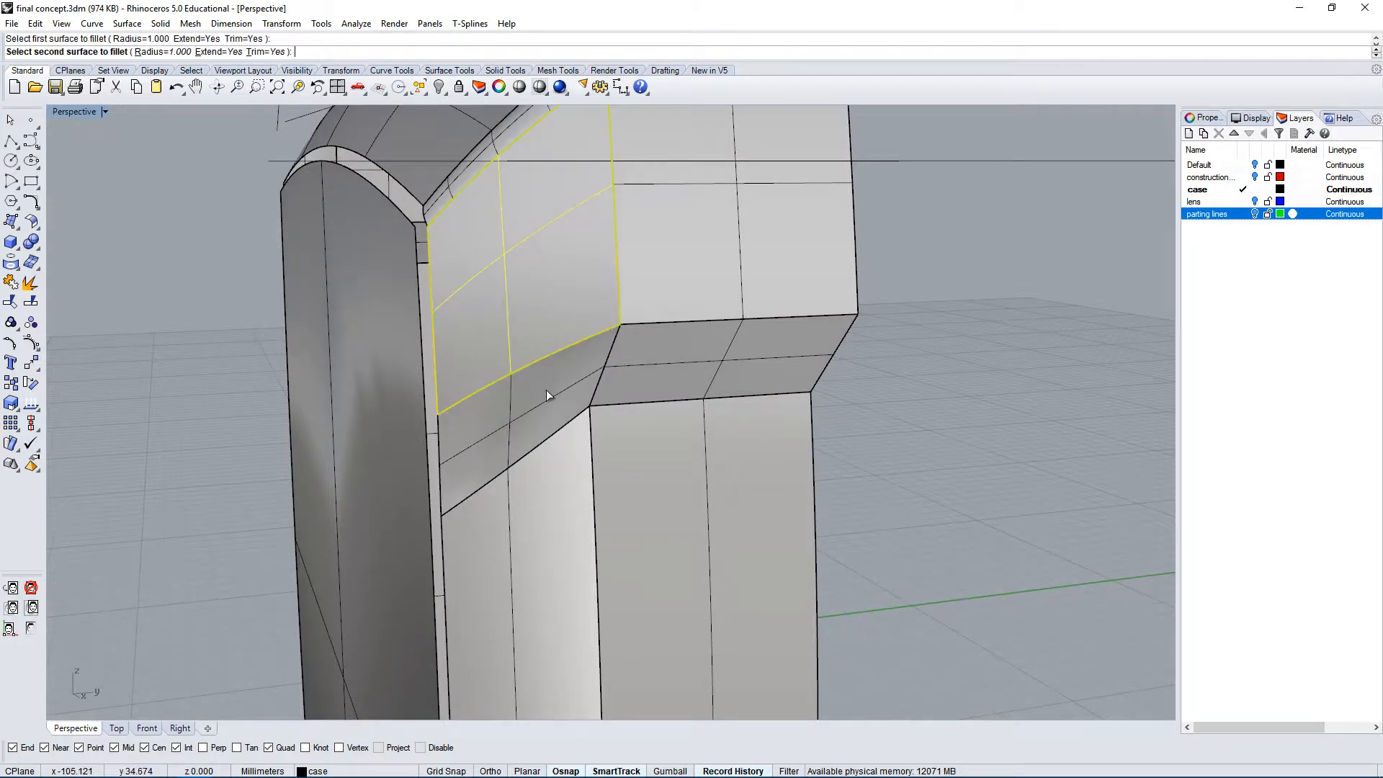
click(539, 393)
Inspect the fillet surface along the notch bevel from several angles and undo it.
right_drag(587, 374, 902, 444)
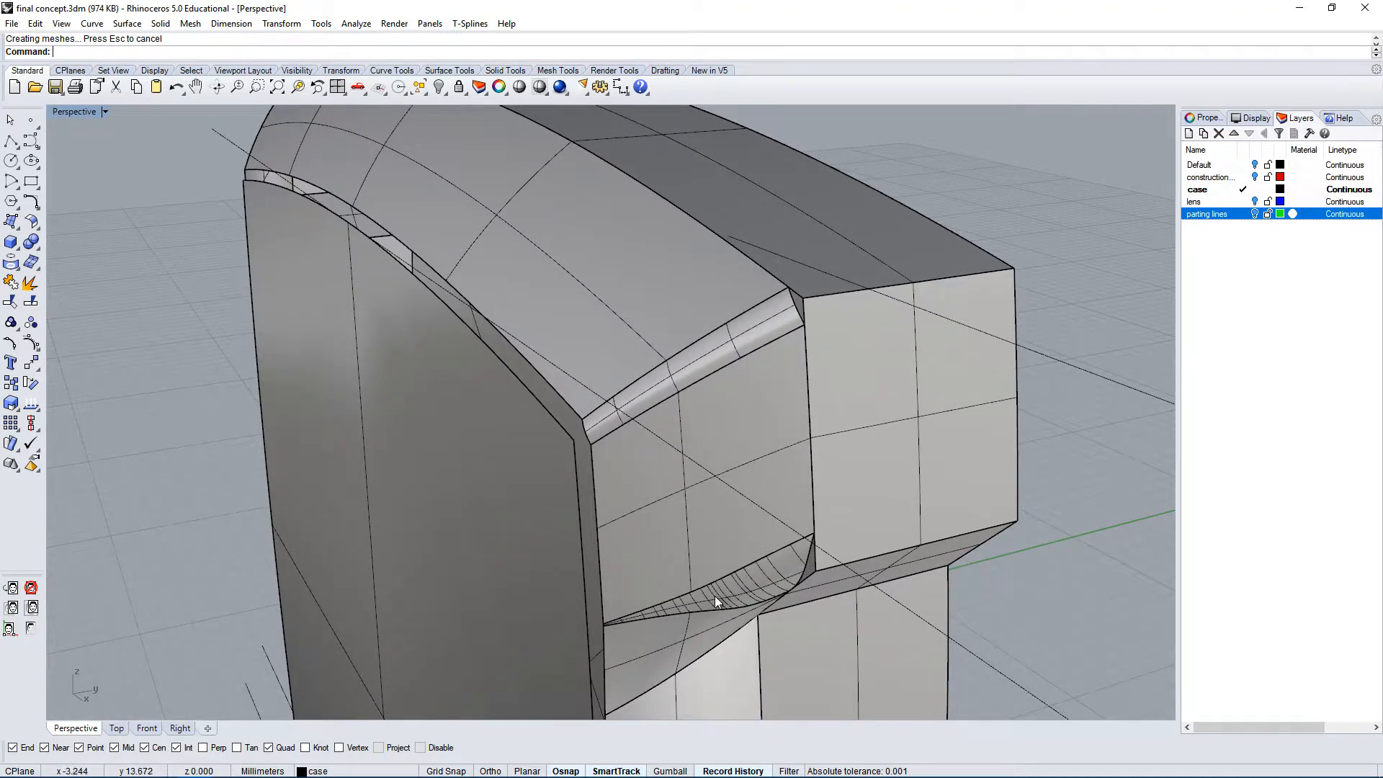
right_drag(715, 596, 598, 564)
right_drag(644, 457, 596, 429)
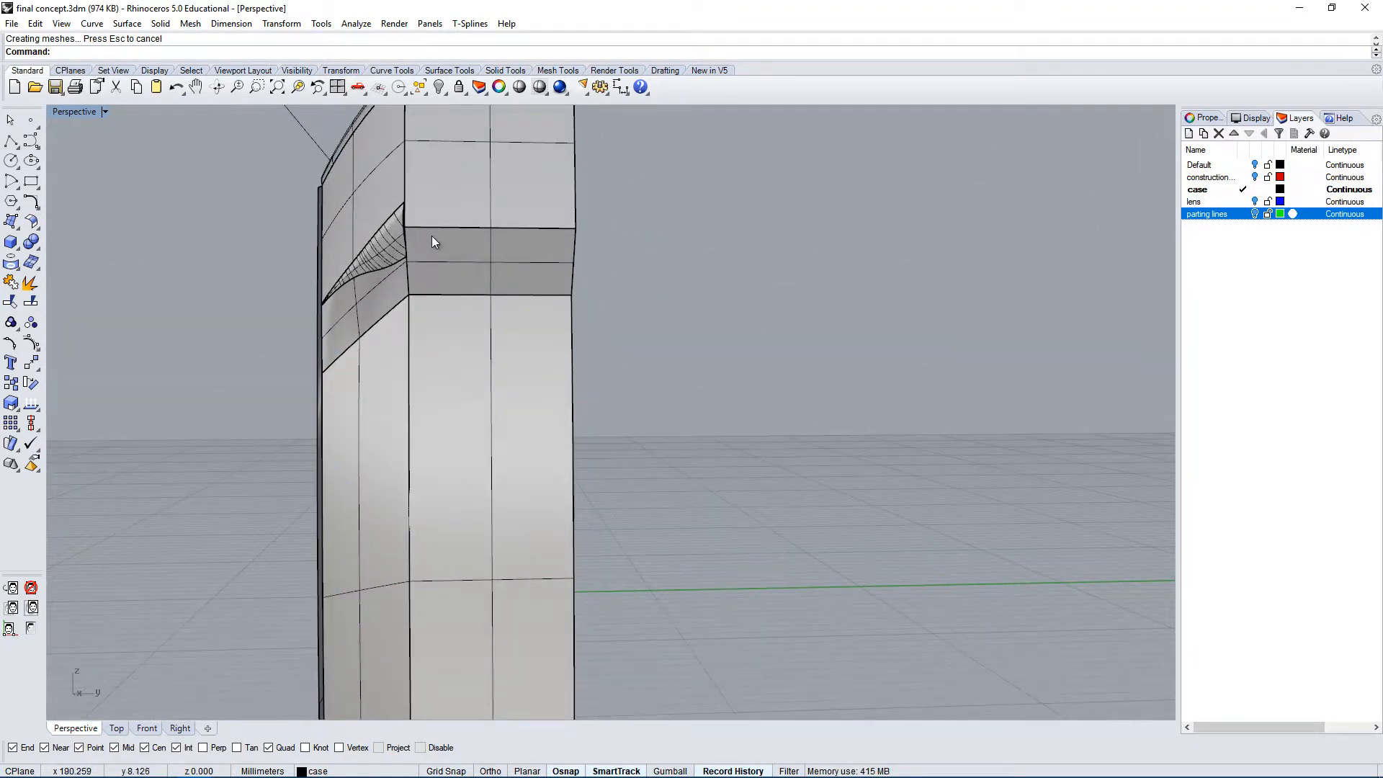
right_drag(475, 229, 543, 219)
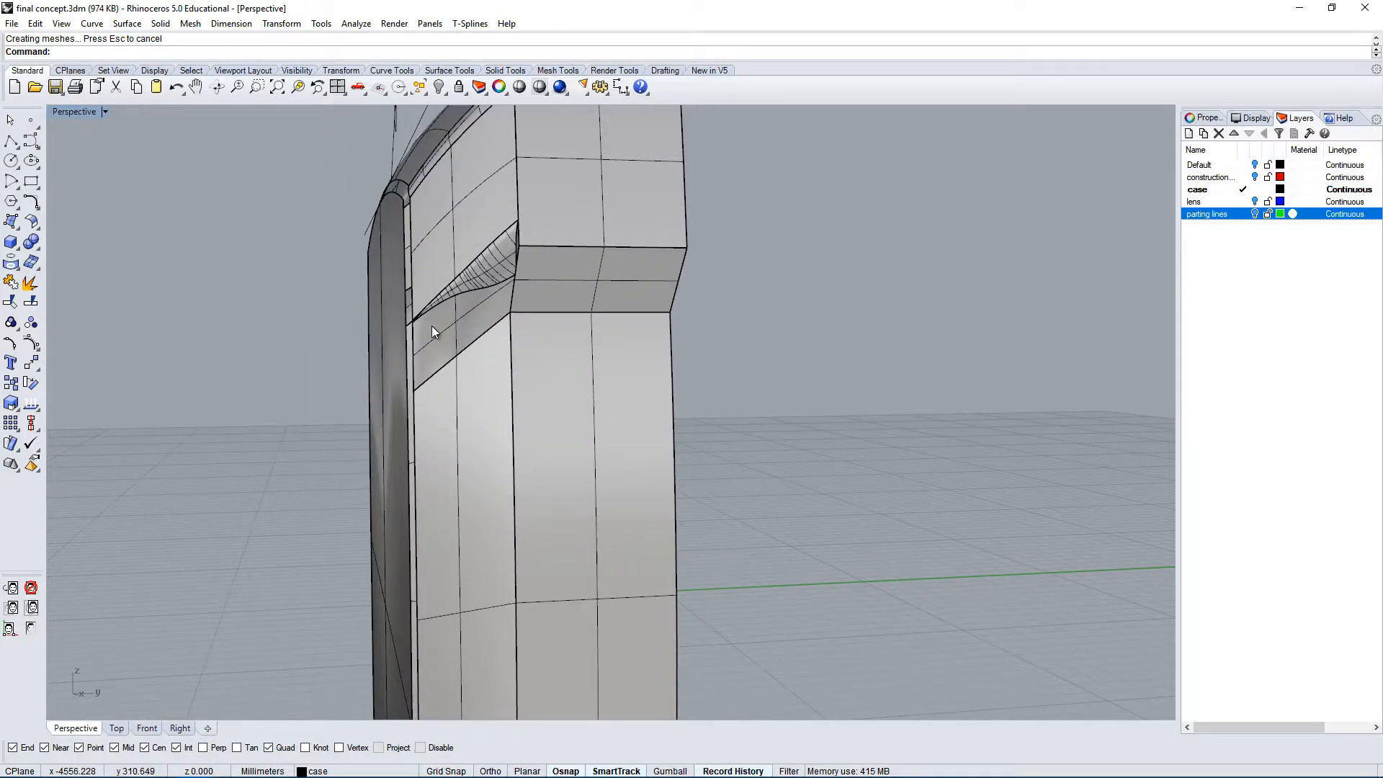
right_drag(431, 326, 855, 348)
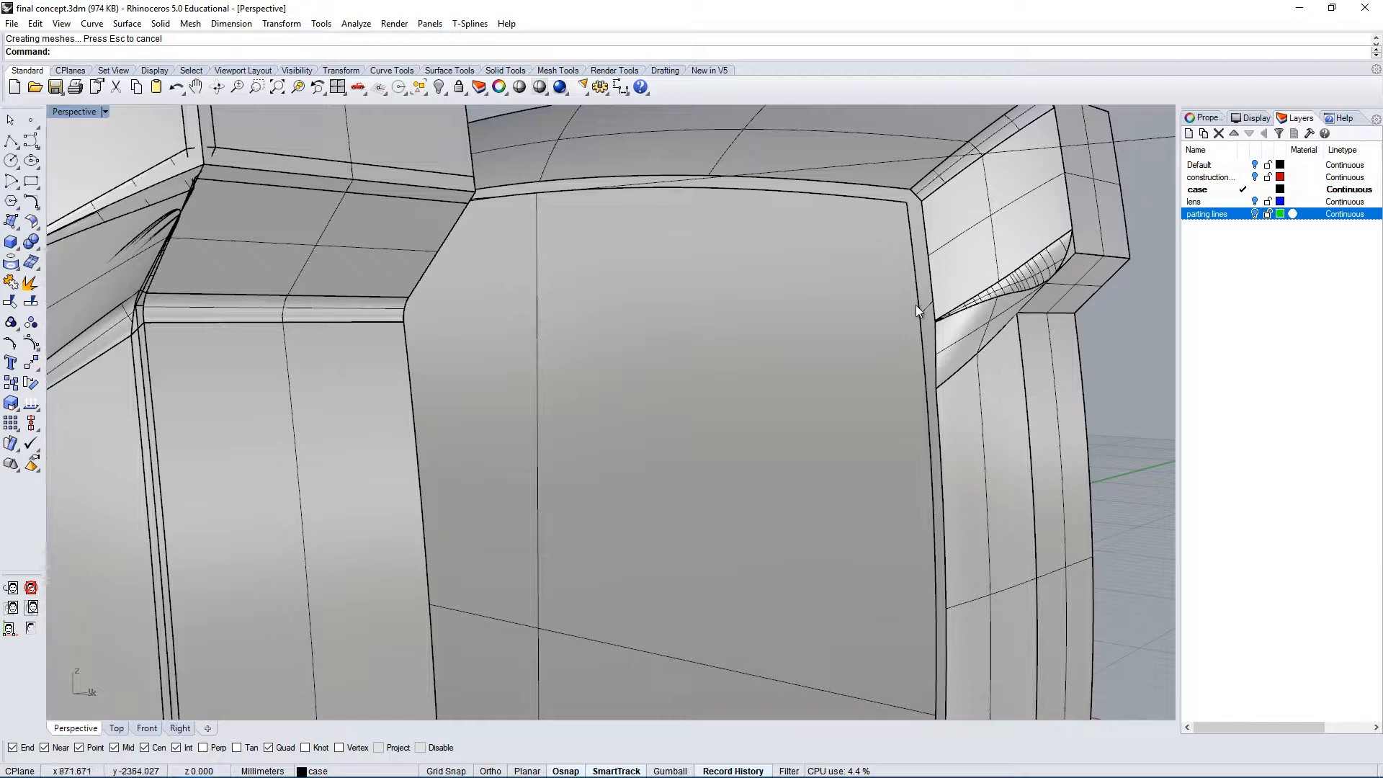
scroll(920, 399, down, 3)
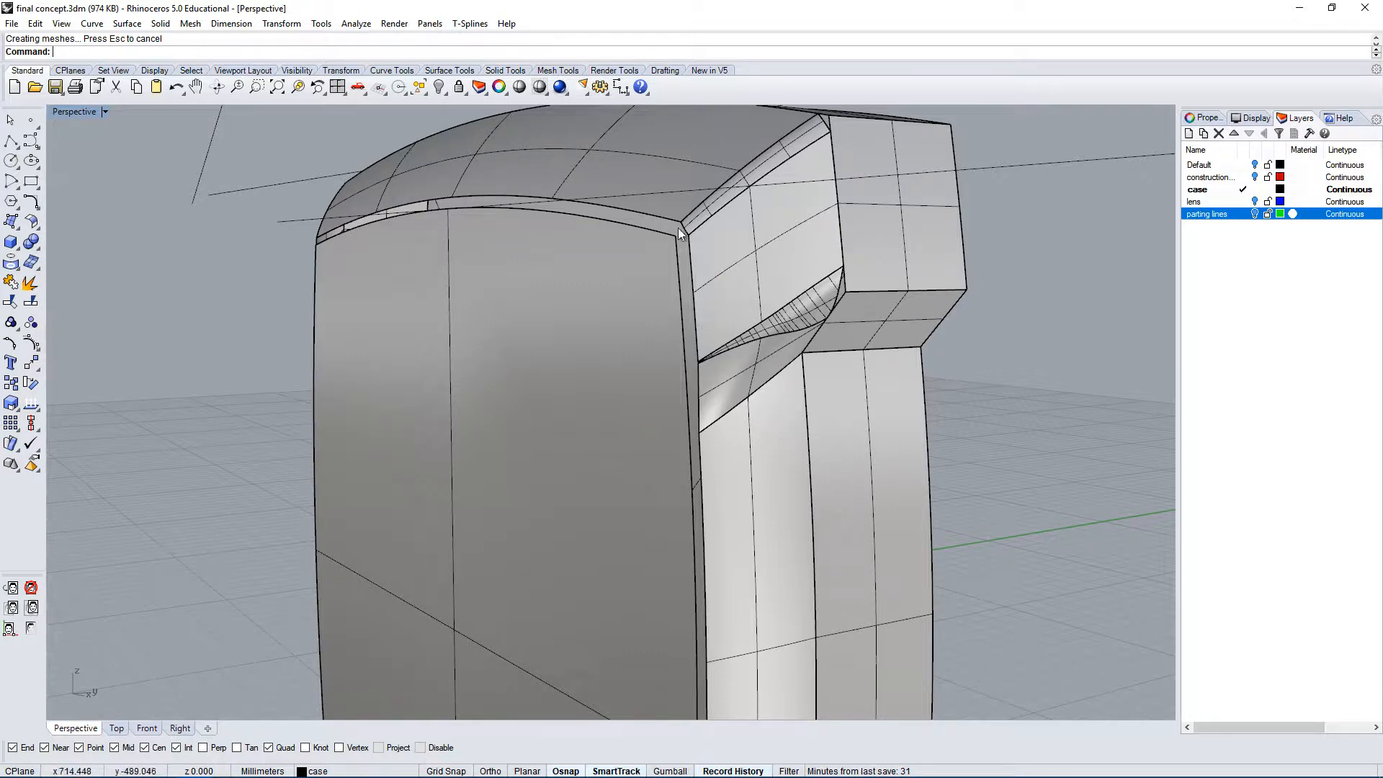
scroll(731, 431, down, 6)
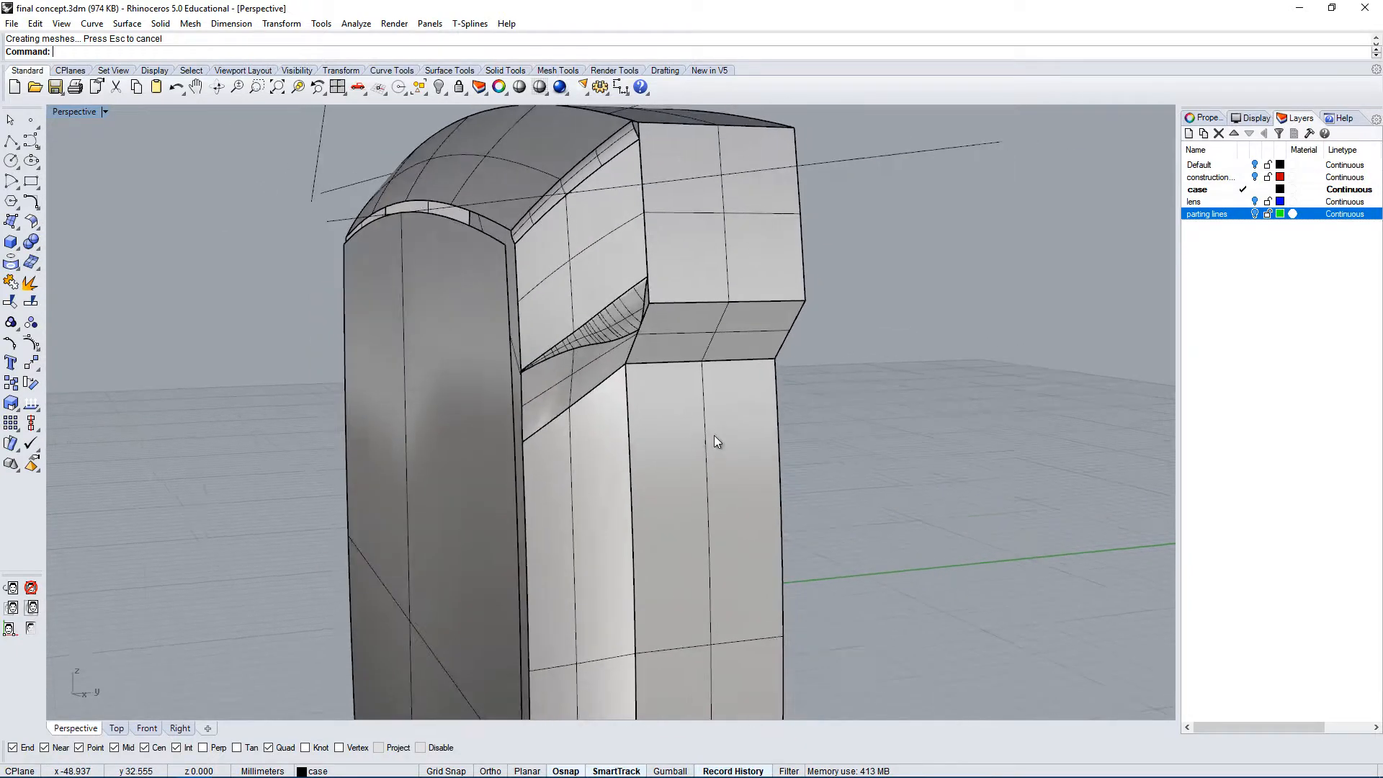
scroll(677, 389, up, 6)
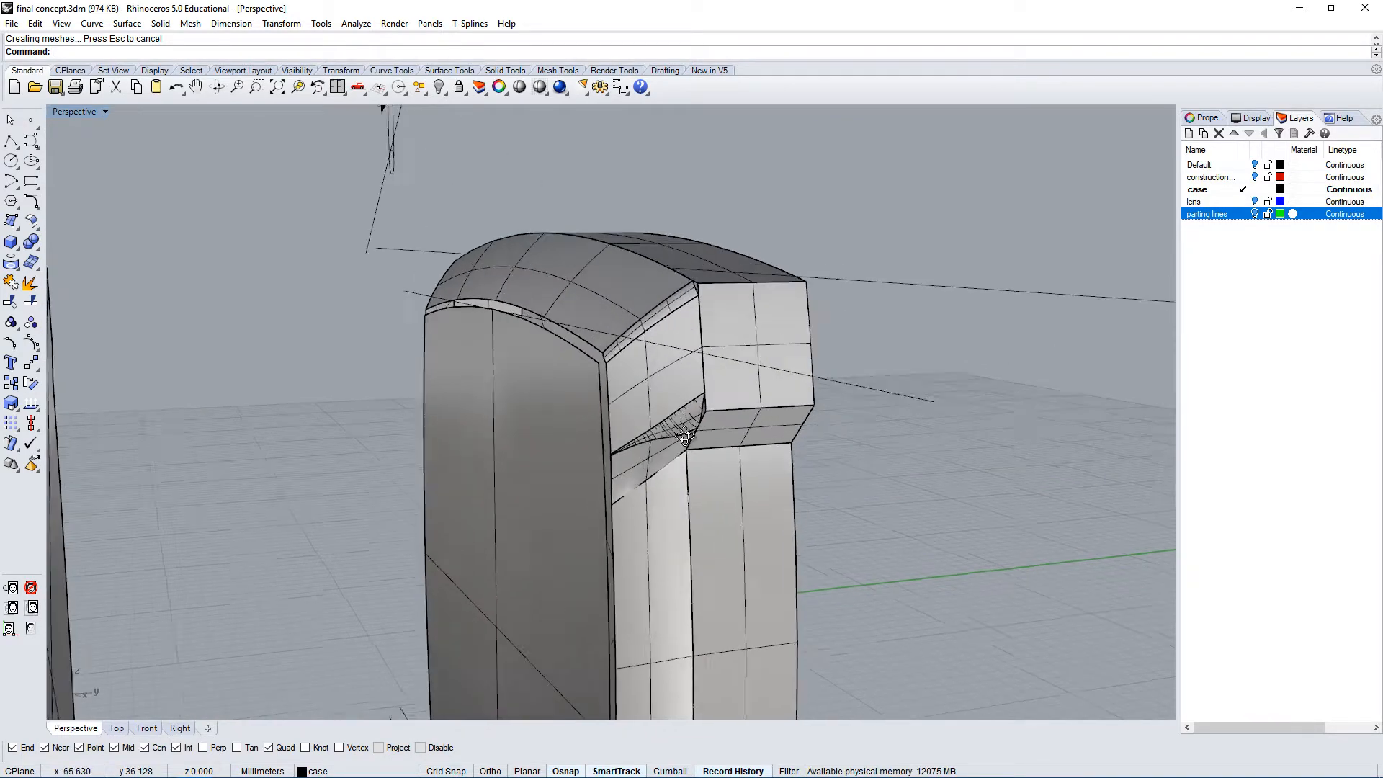
key(ctrl+z)
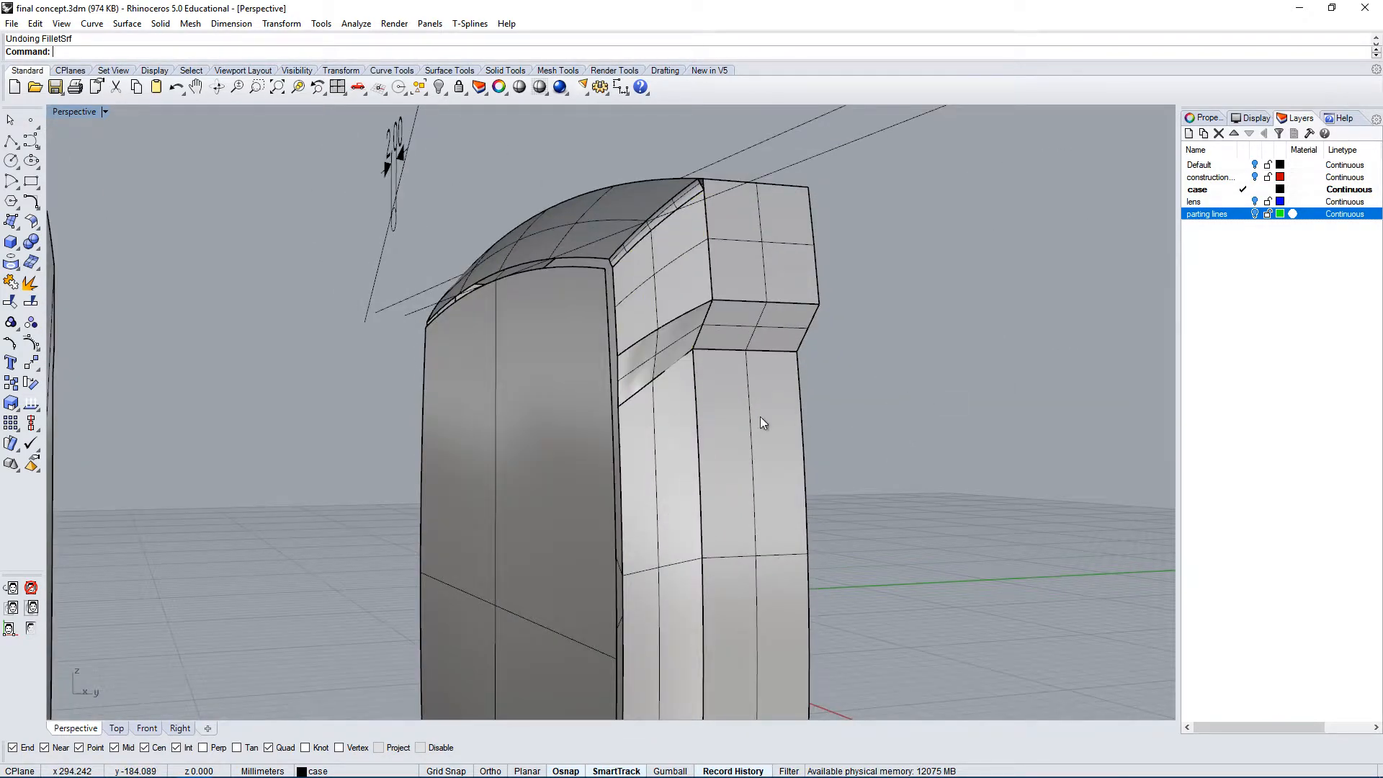
scroll(749, 421, down, 3)
scroll(834, 417, up, 5)
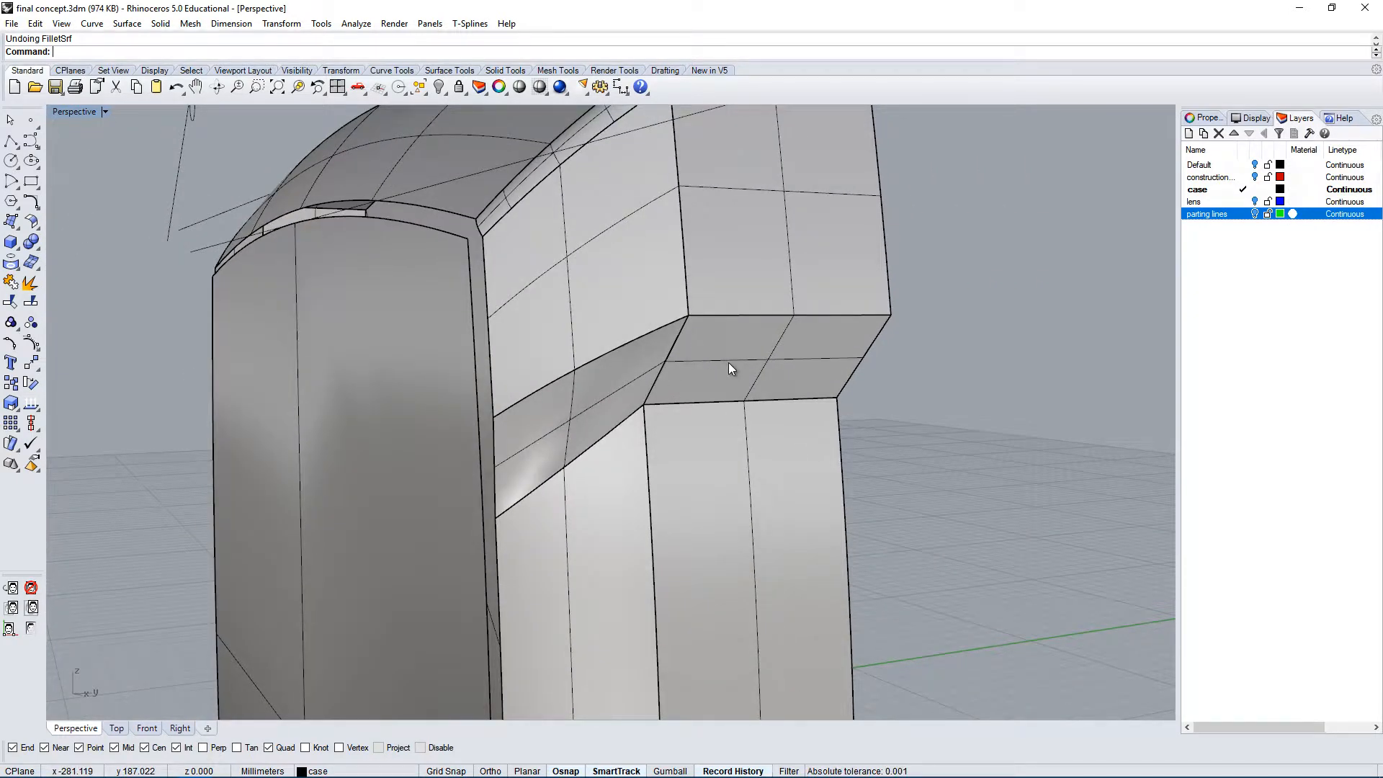
text(d: D)
text(upBorder)
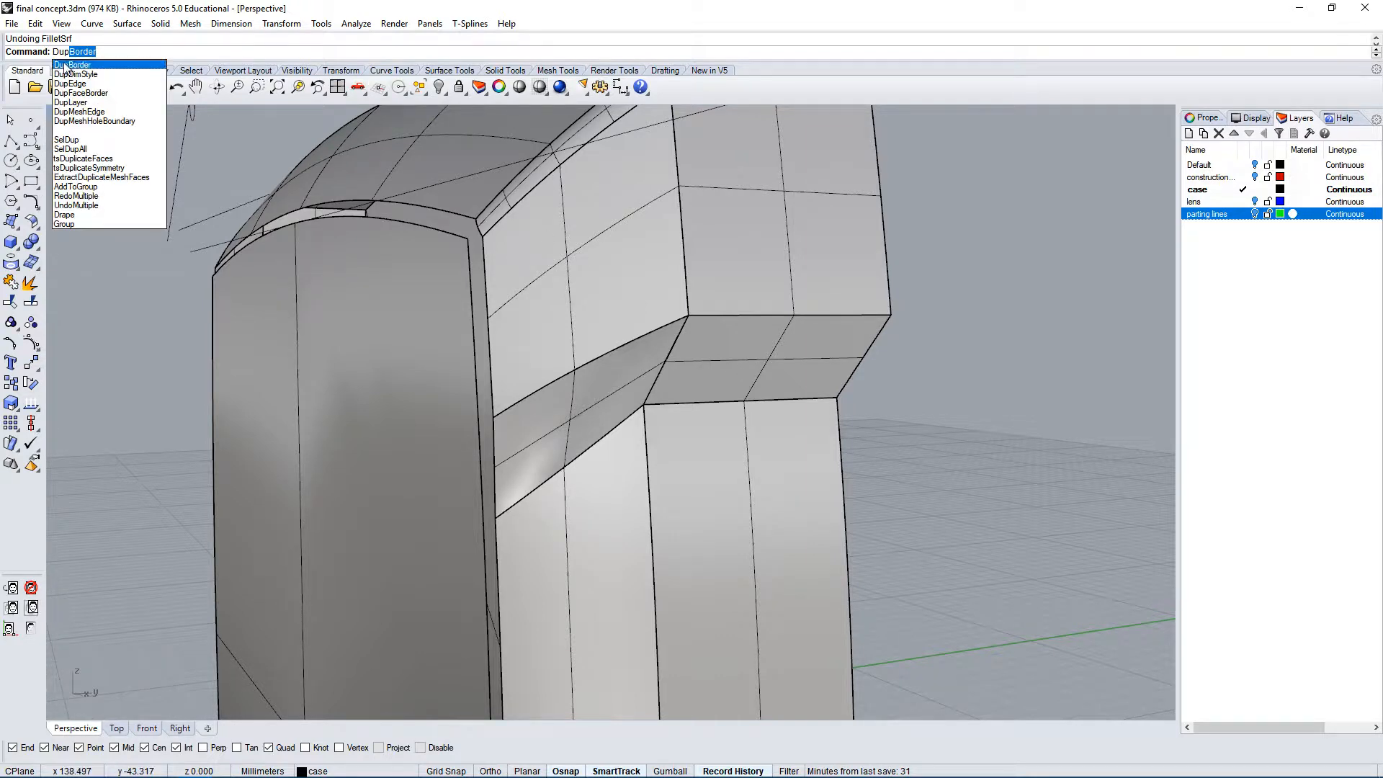
click(78, 91)
click(78, 93)
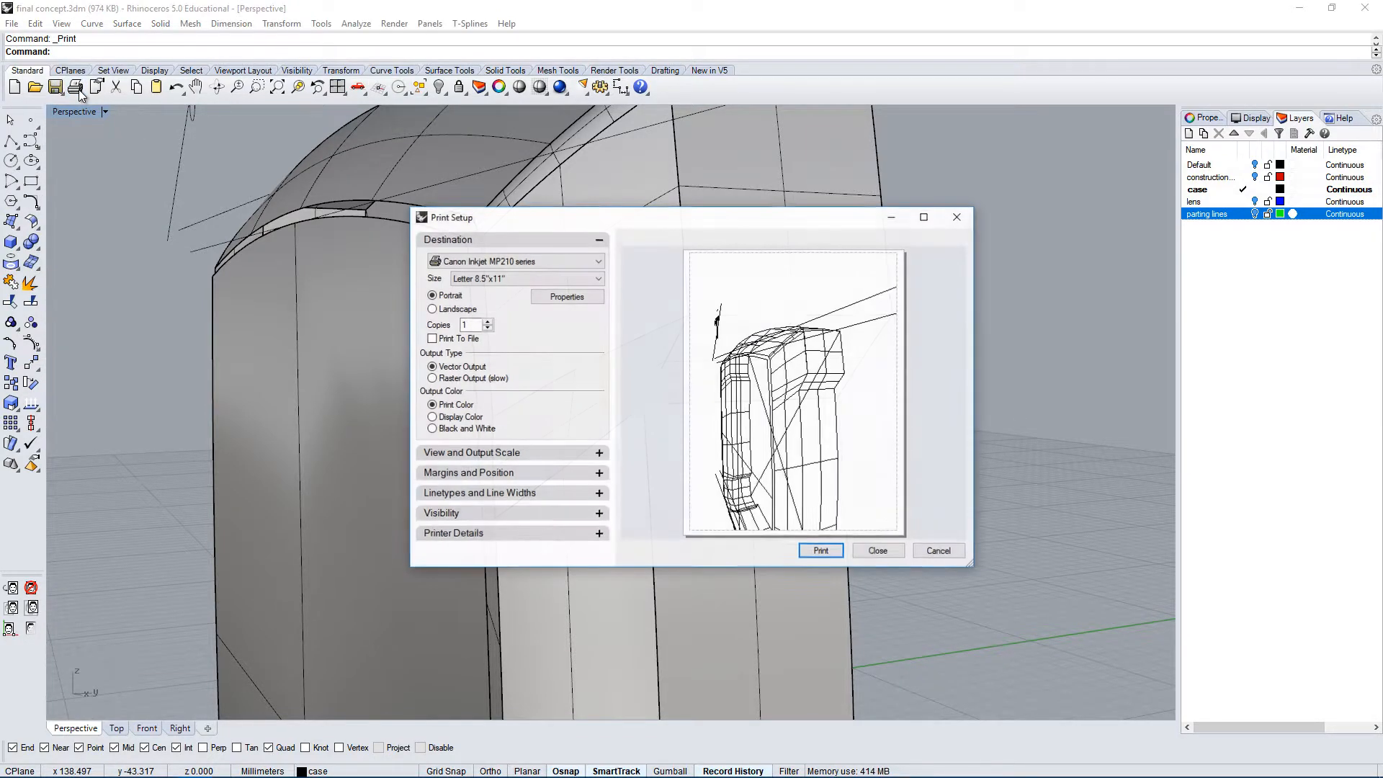
click(953, 216)
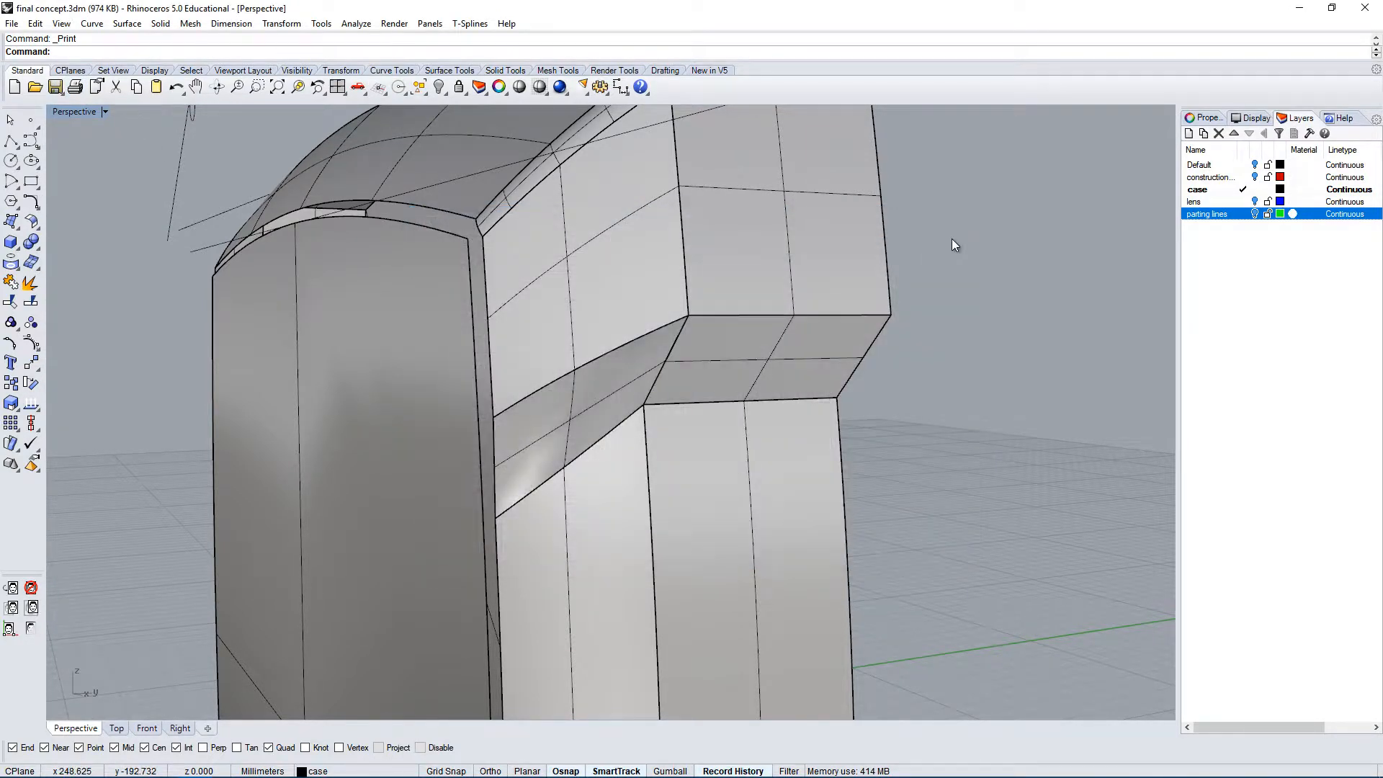
Duplicate the upper and lower edges of the notch's front bevel surface as curves on the current layer.
text(Dup)
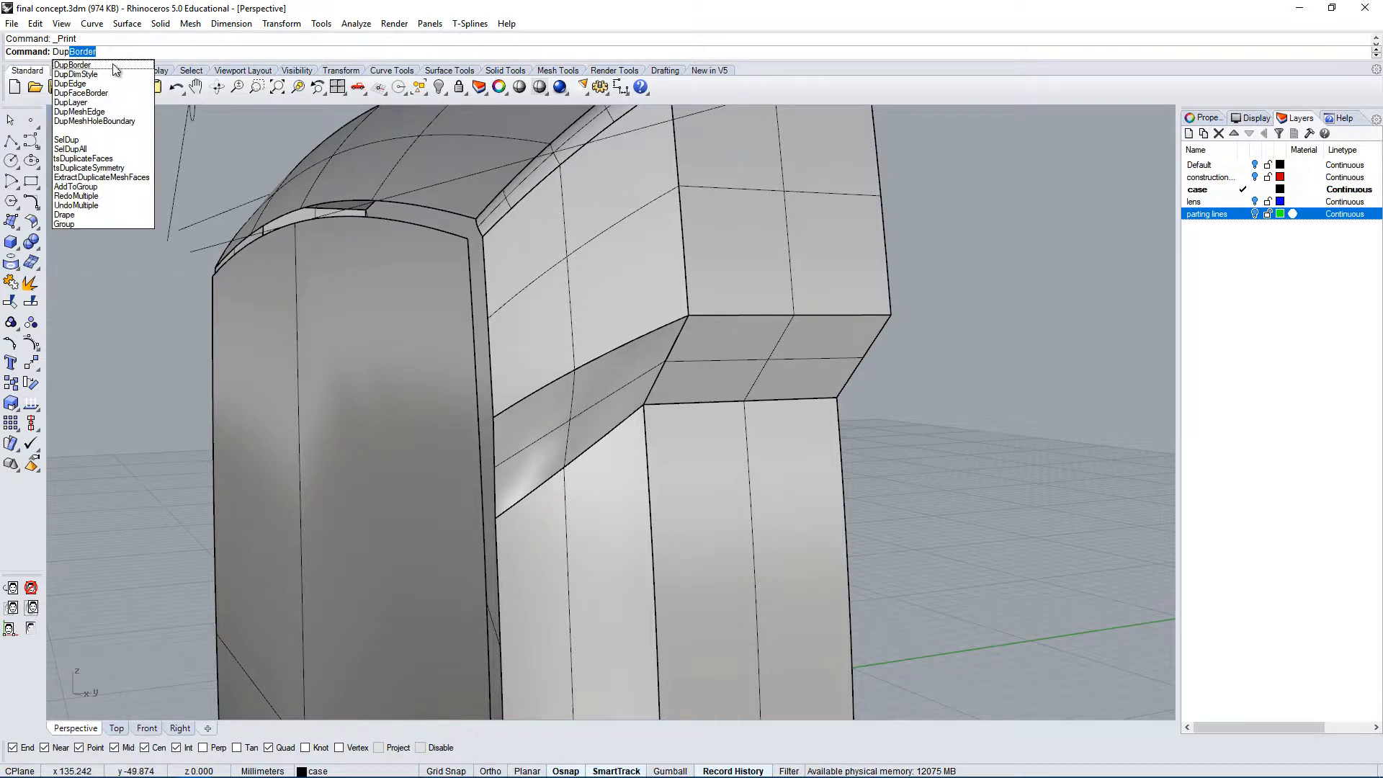
click(70, 84)
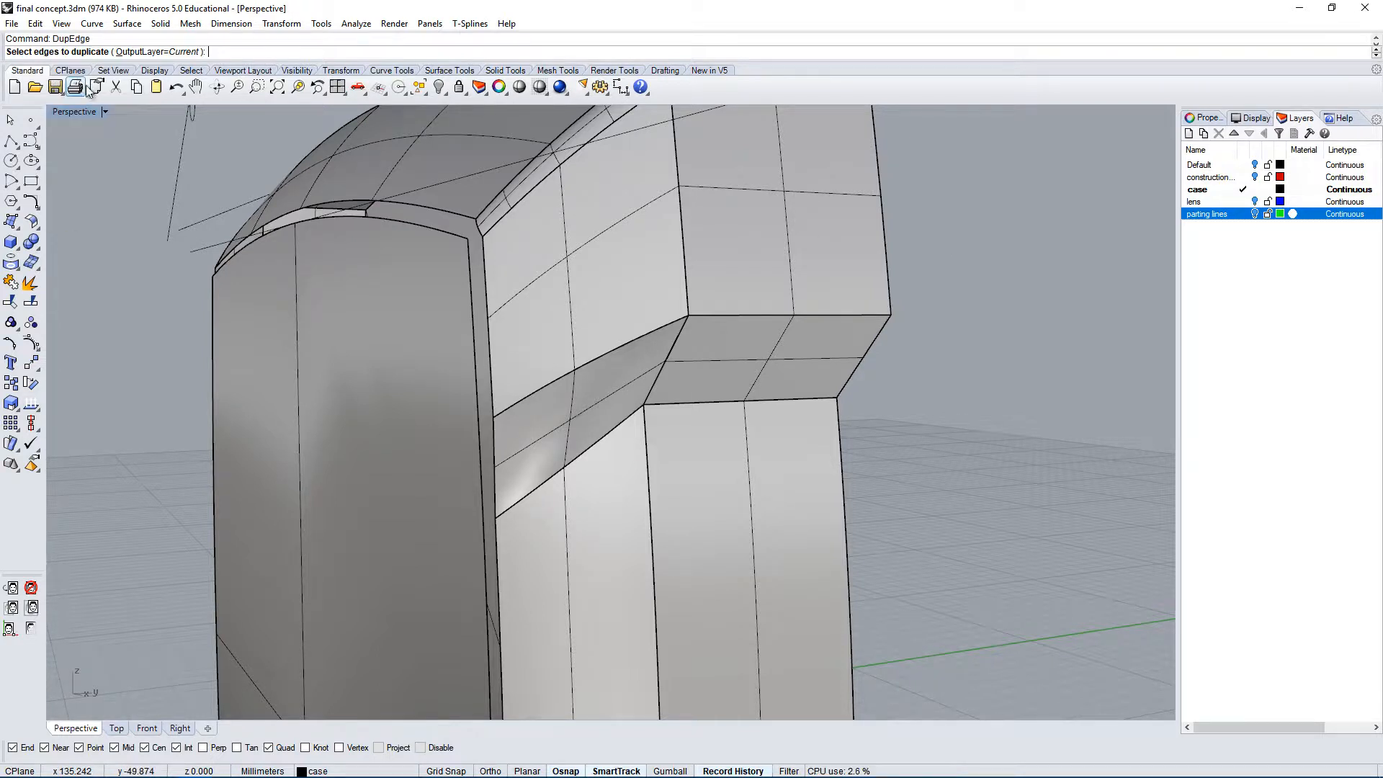
click(624, 347)
click(666, 375)
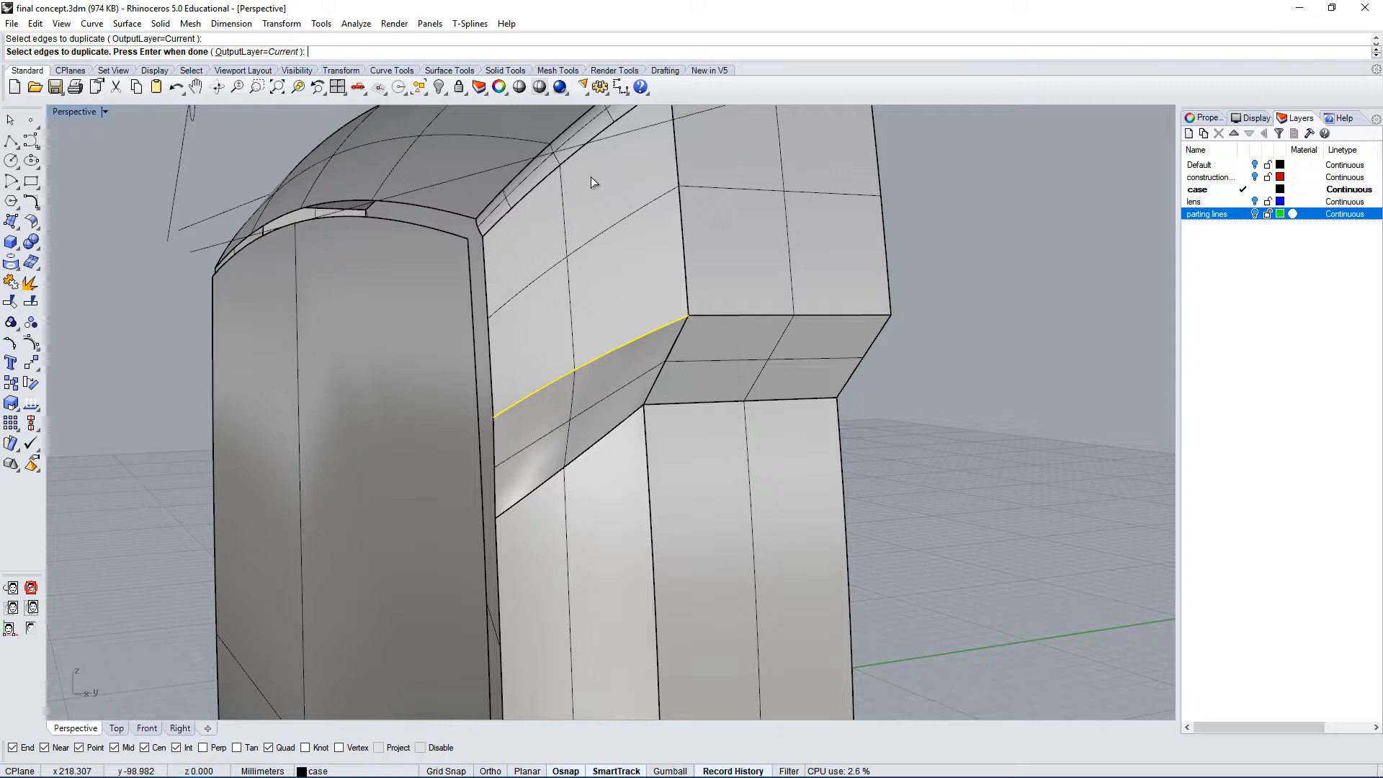
click(591, 447)
click(643, 481)
right_click(804, 437)
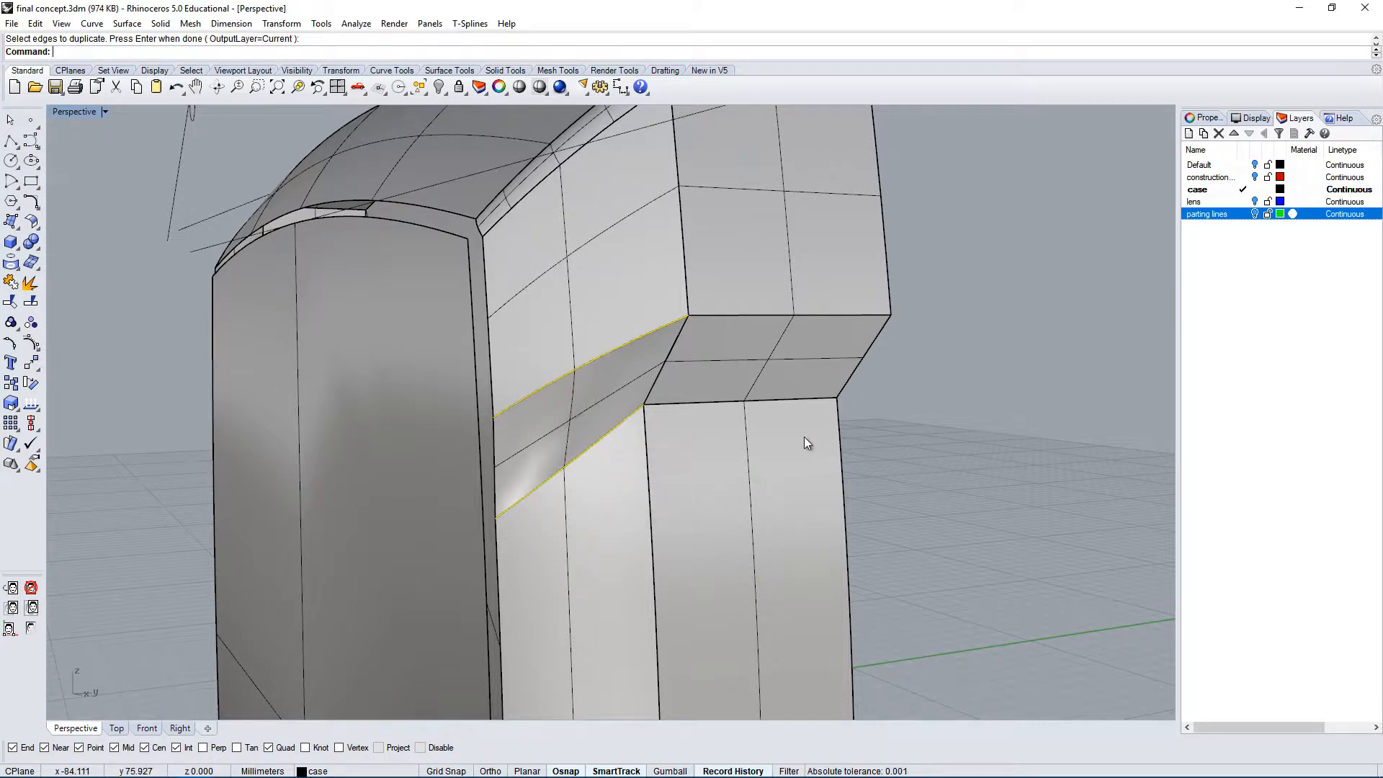
click(1014, 390)
click(630, 420)
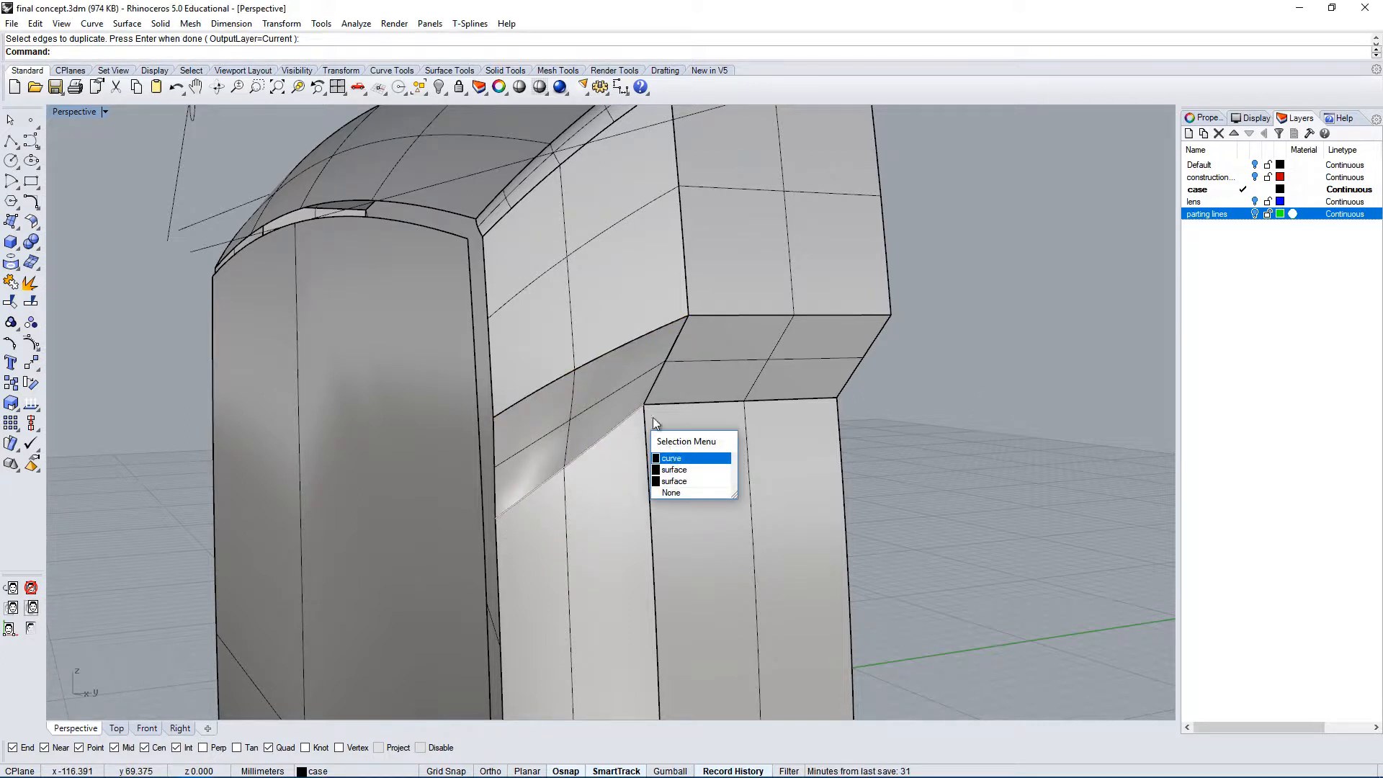
click(673, 459)
click(910, 429)
right_drag(919, 535, 921, 530)
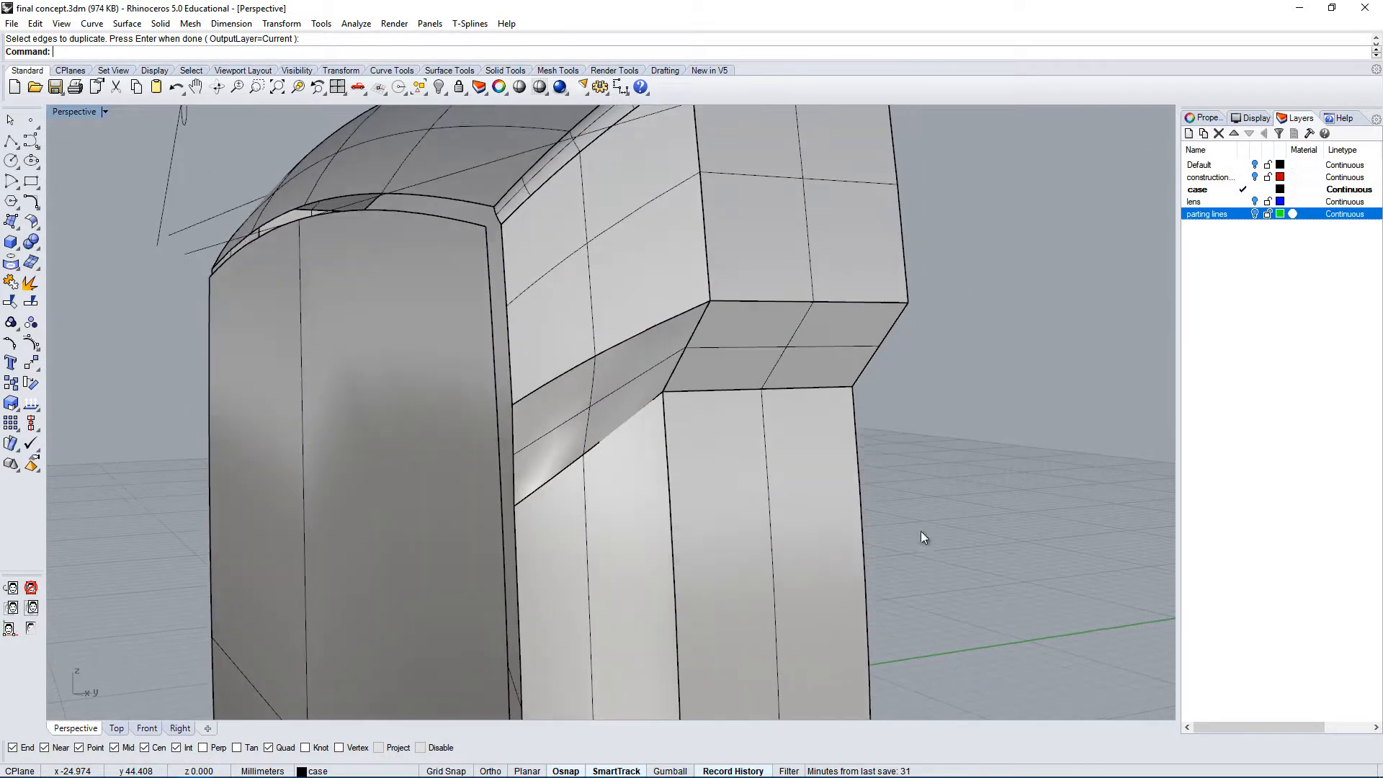
text(Pipe)
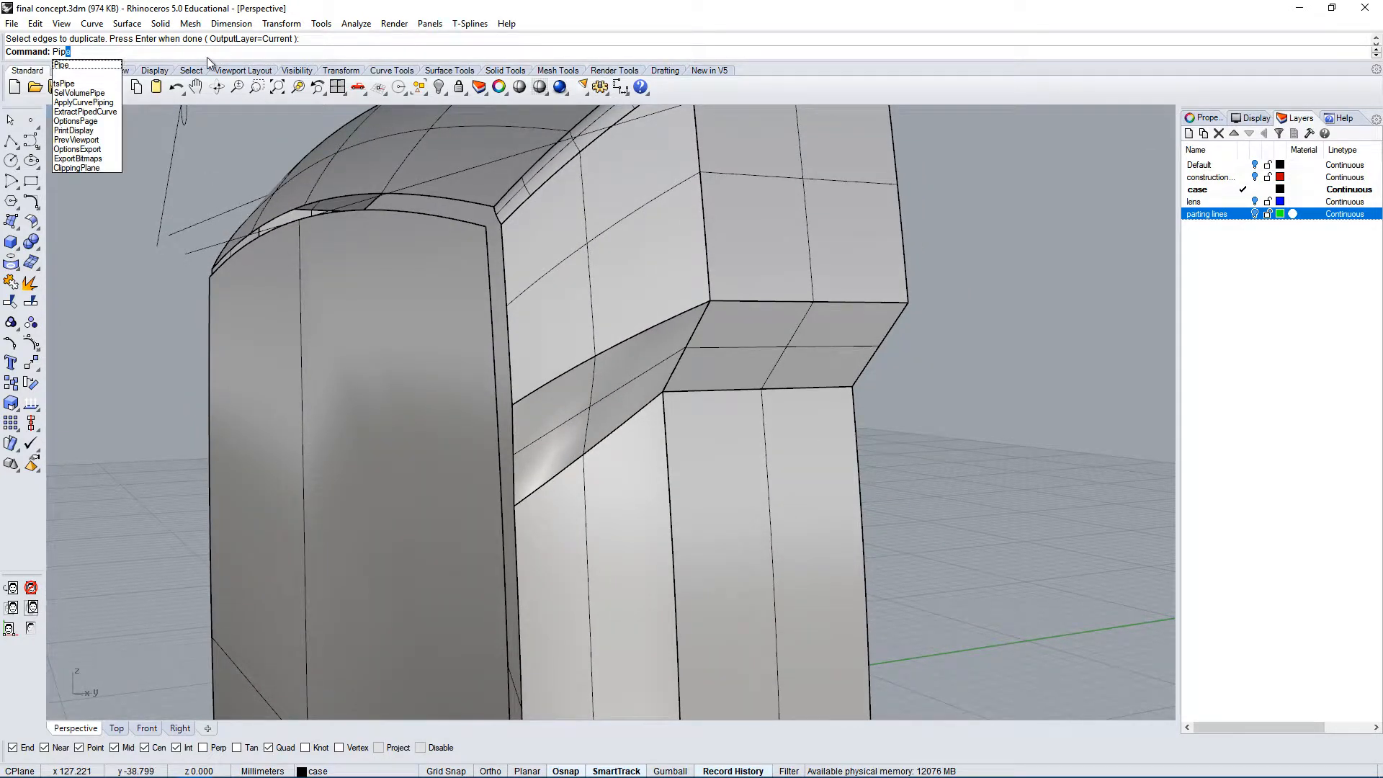
click(92, 23)
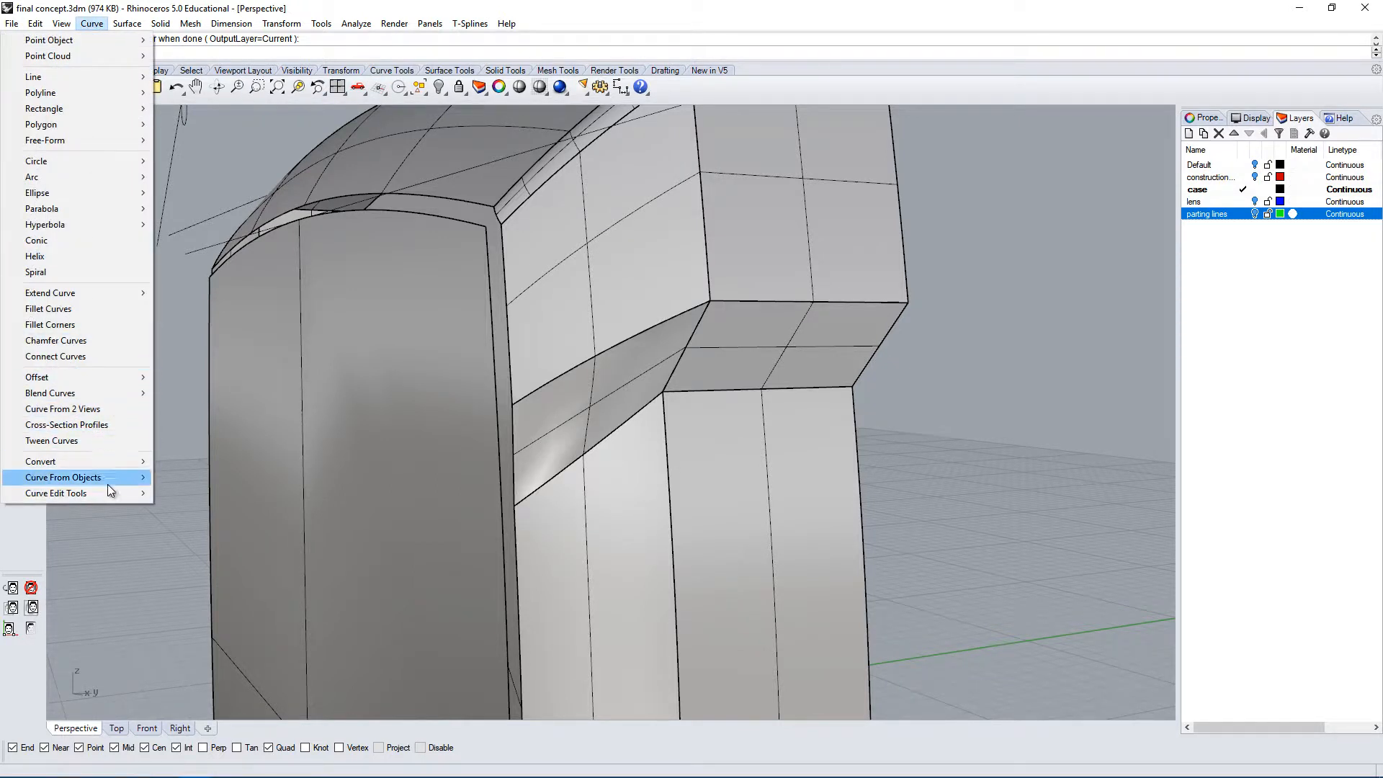
mouse_move(54, 480)
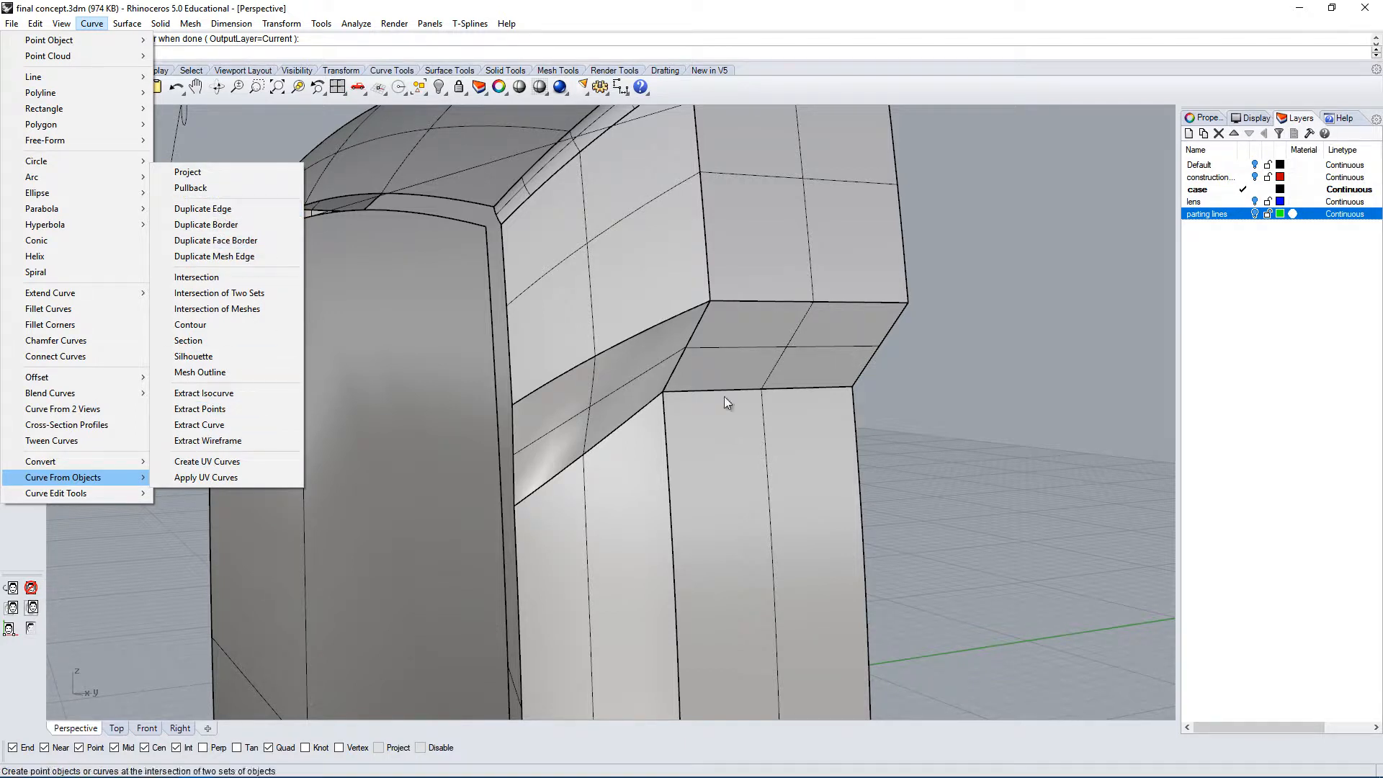
click(203, 212)
click(135, 26)
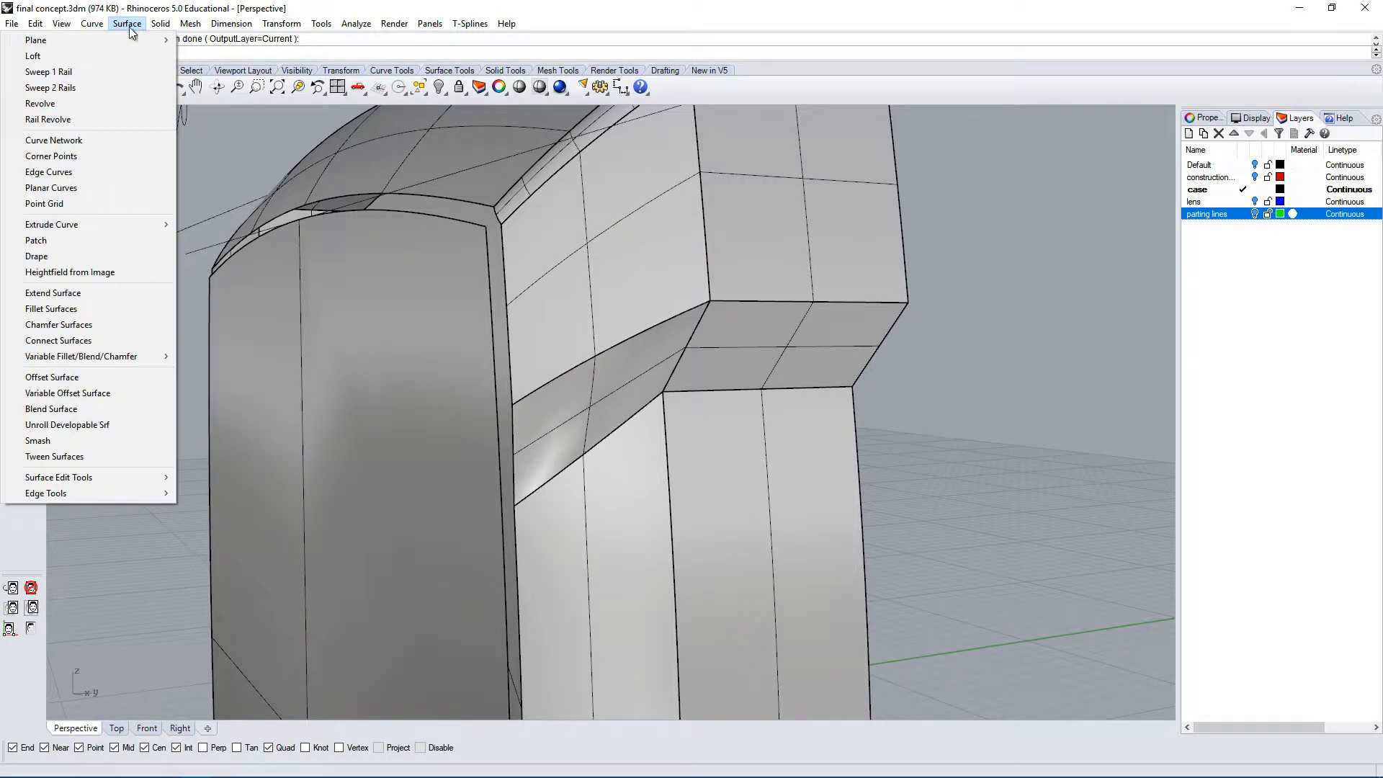
mouse_move(86, 46)
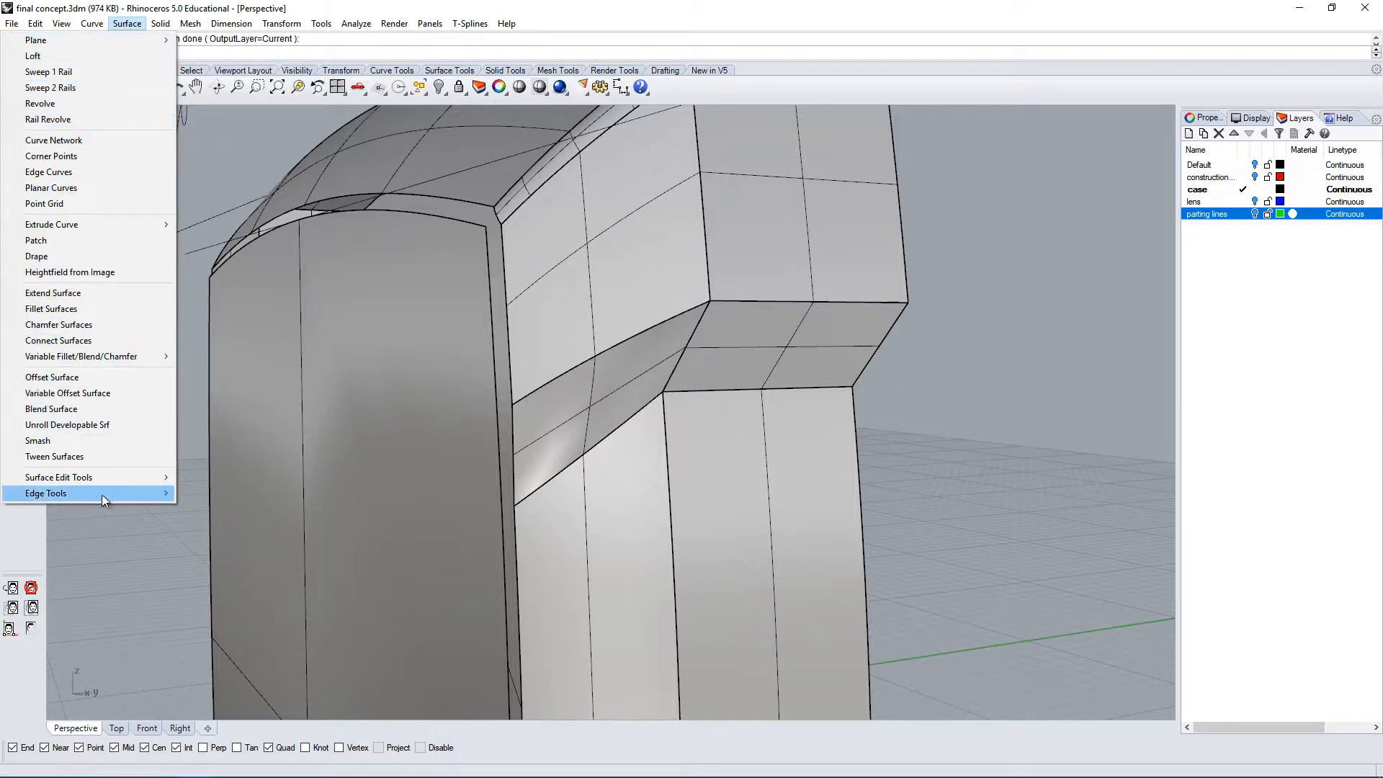
mouse_move(97, 482)
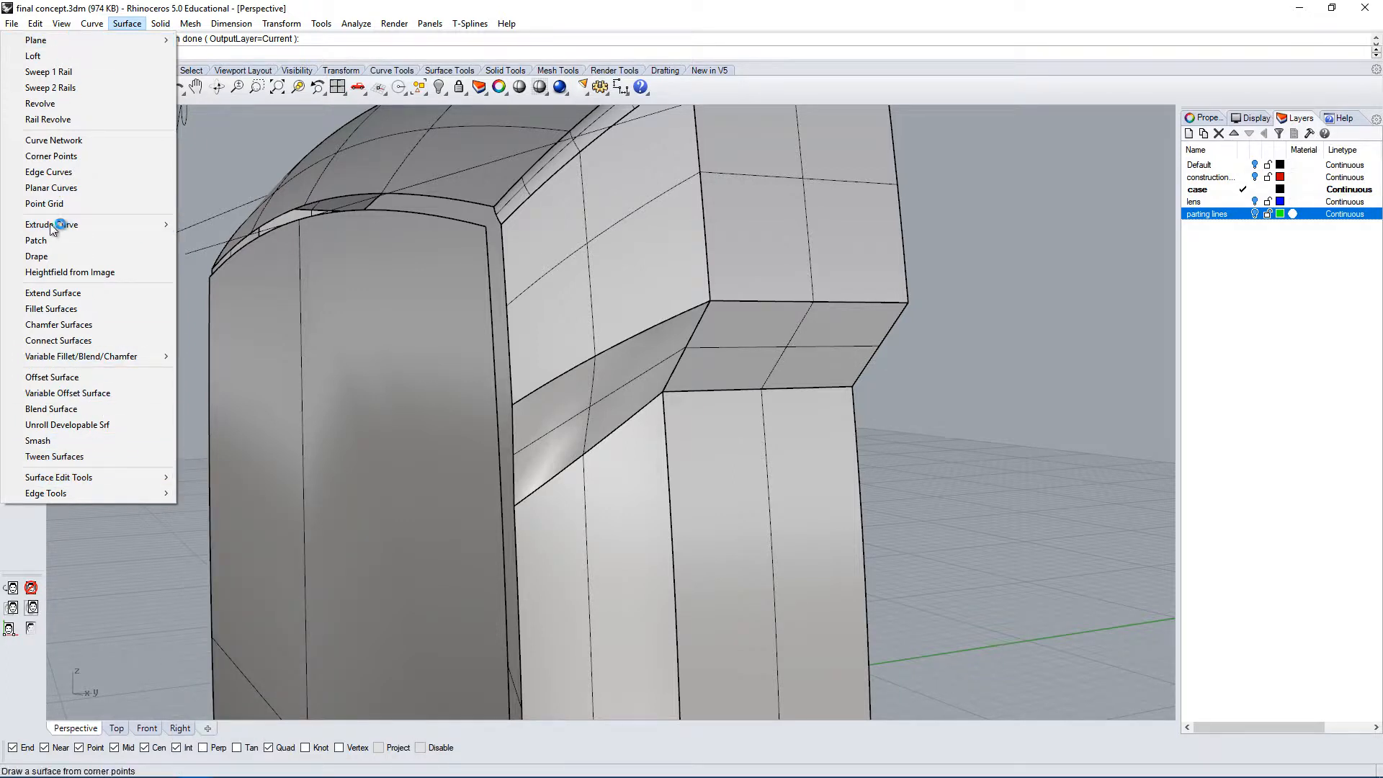
mouse_move(163, 32)
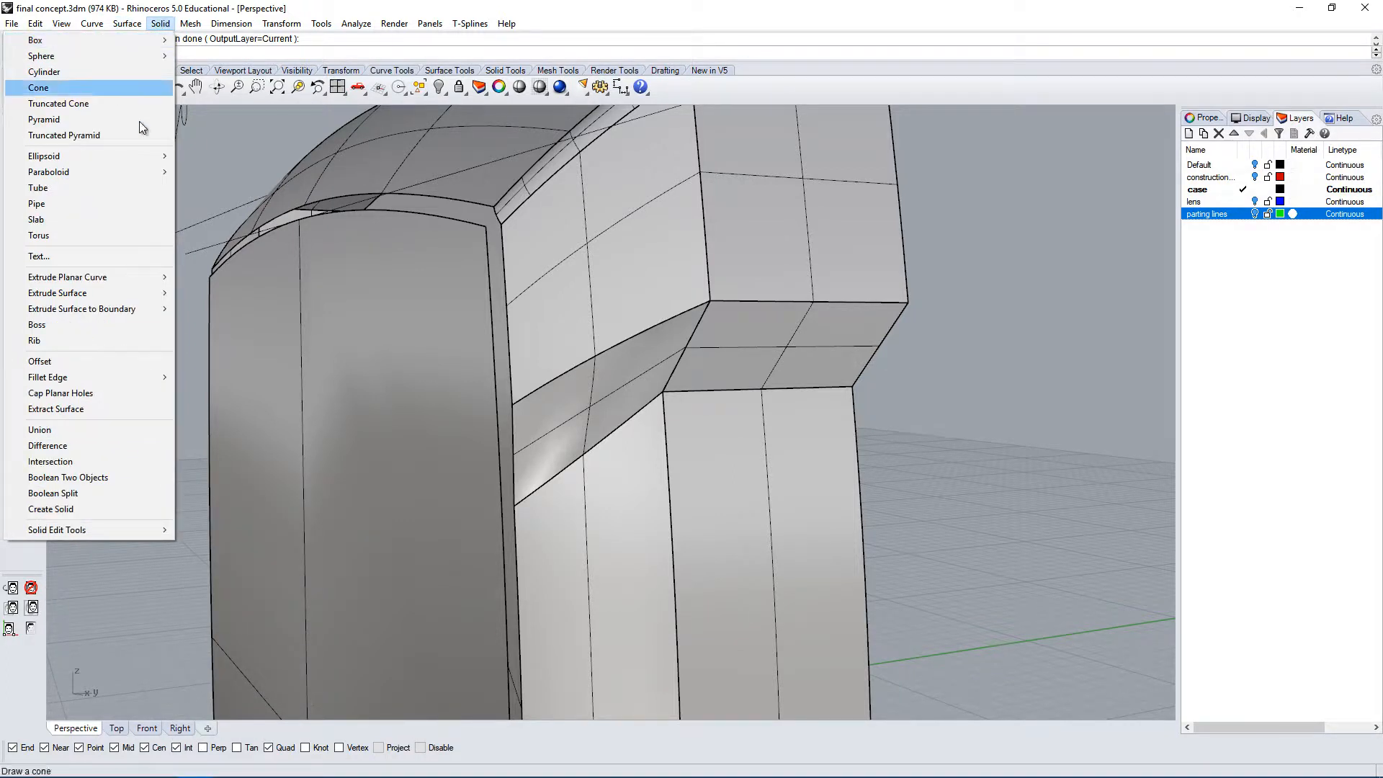
mouse_move(113, 523)
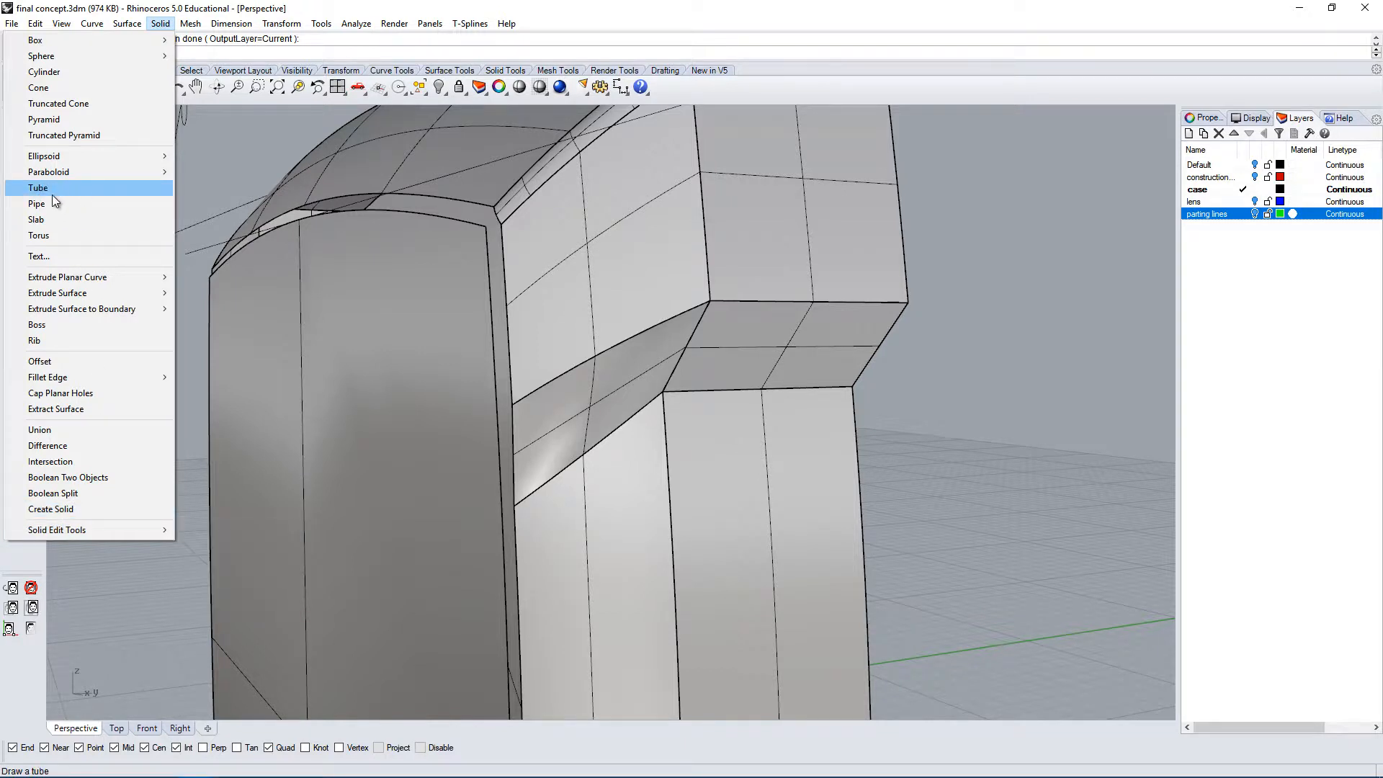
click(76, 186)
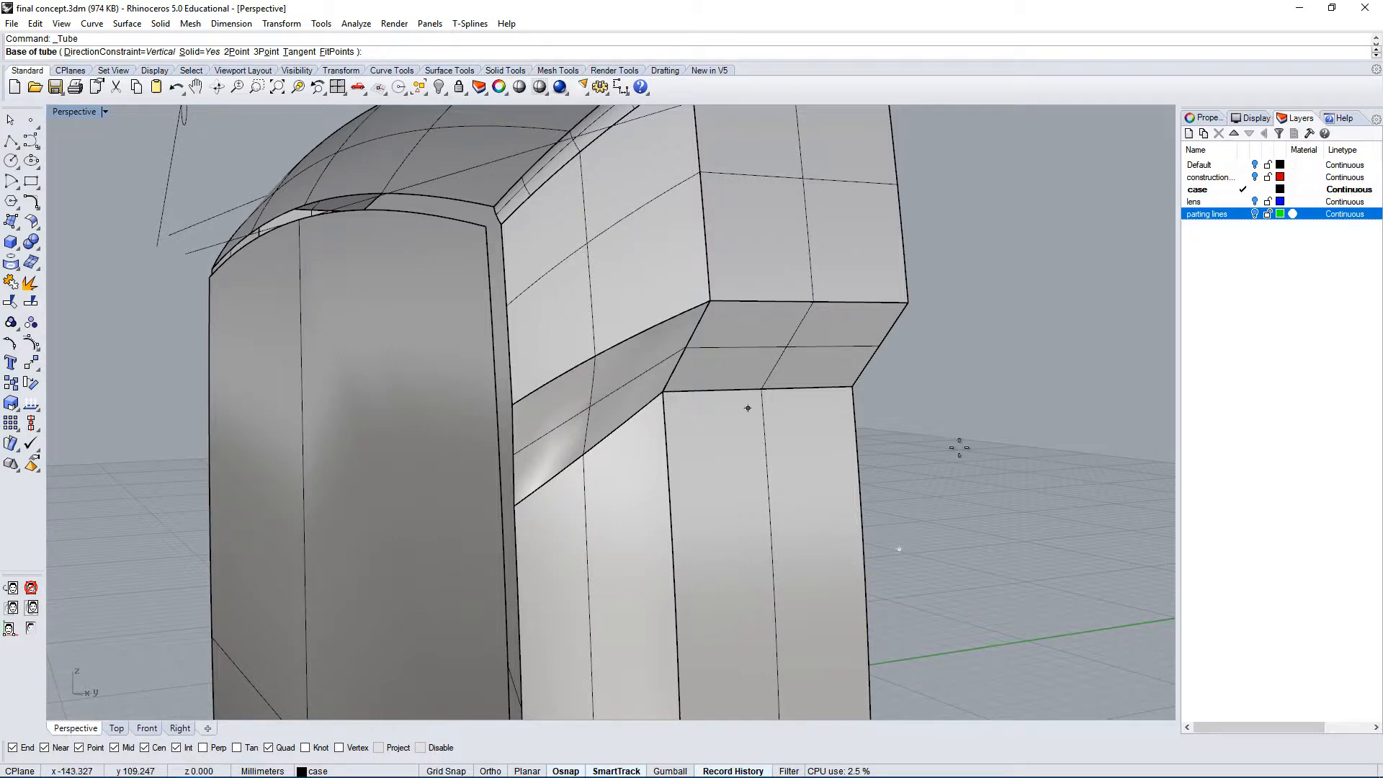
click(1013, 503)
click(1068, 502)
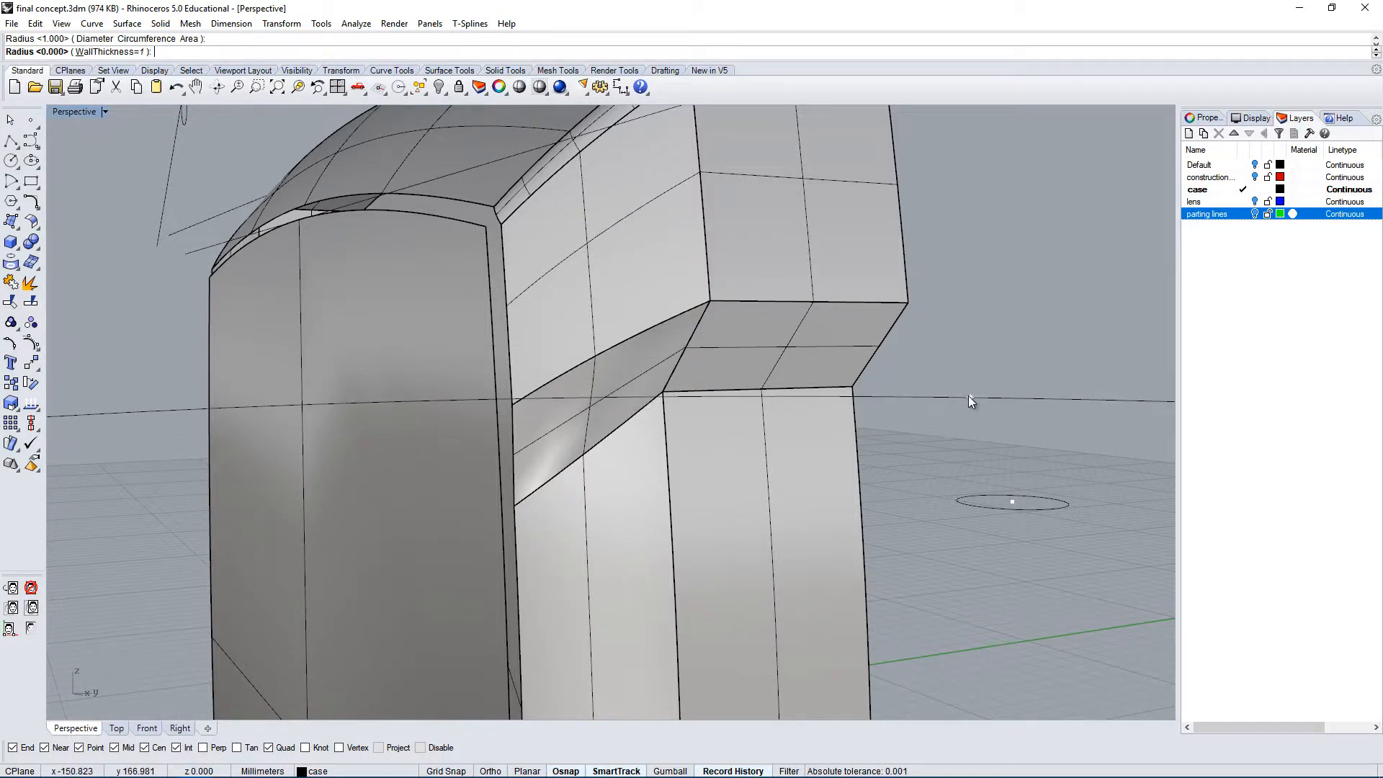
key(Escape)
Try a flat-capped pipe of radius 1 around the upper edge of the notch's front bevel surface, and delete it.
right_drag(584, 450, 580, 428)
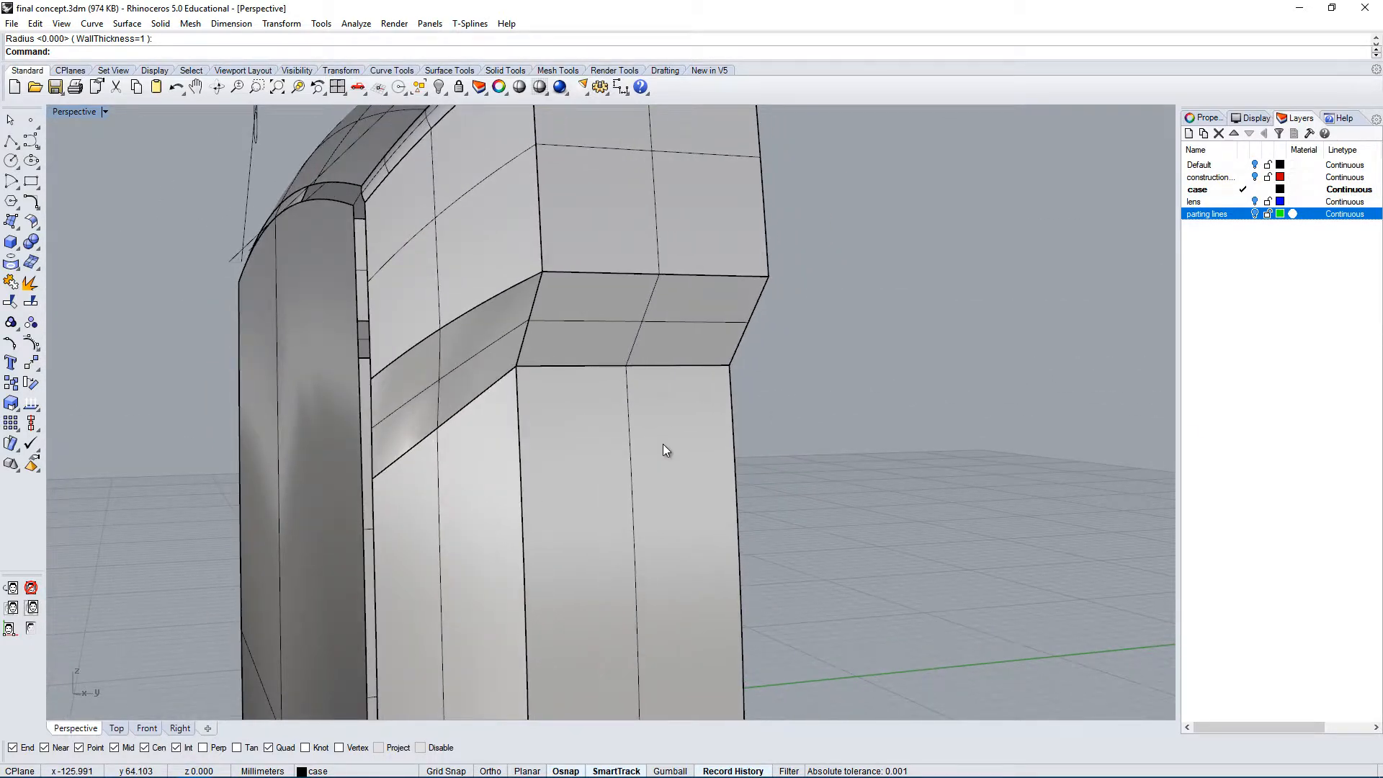
text(Pipe)
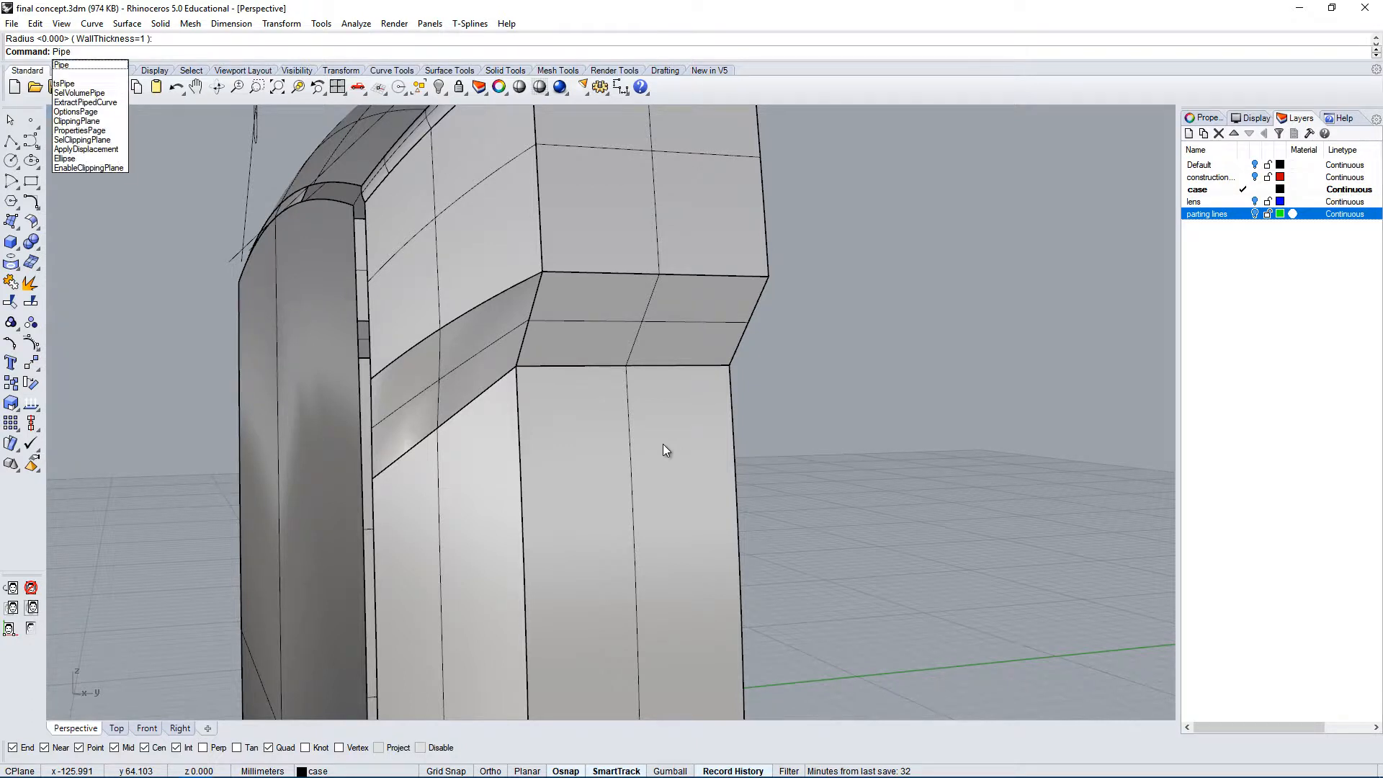
key(Return)
click(425, 347)
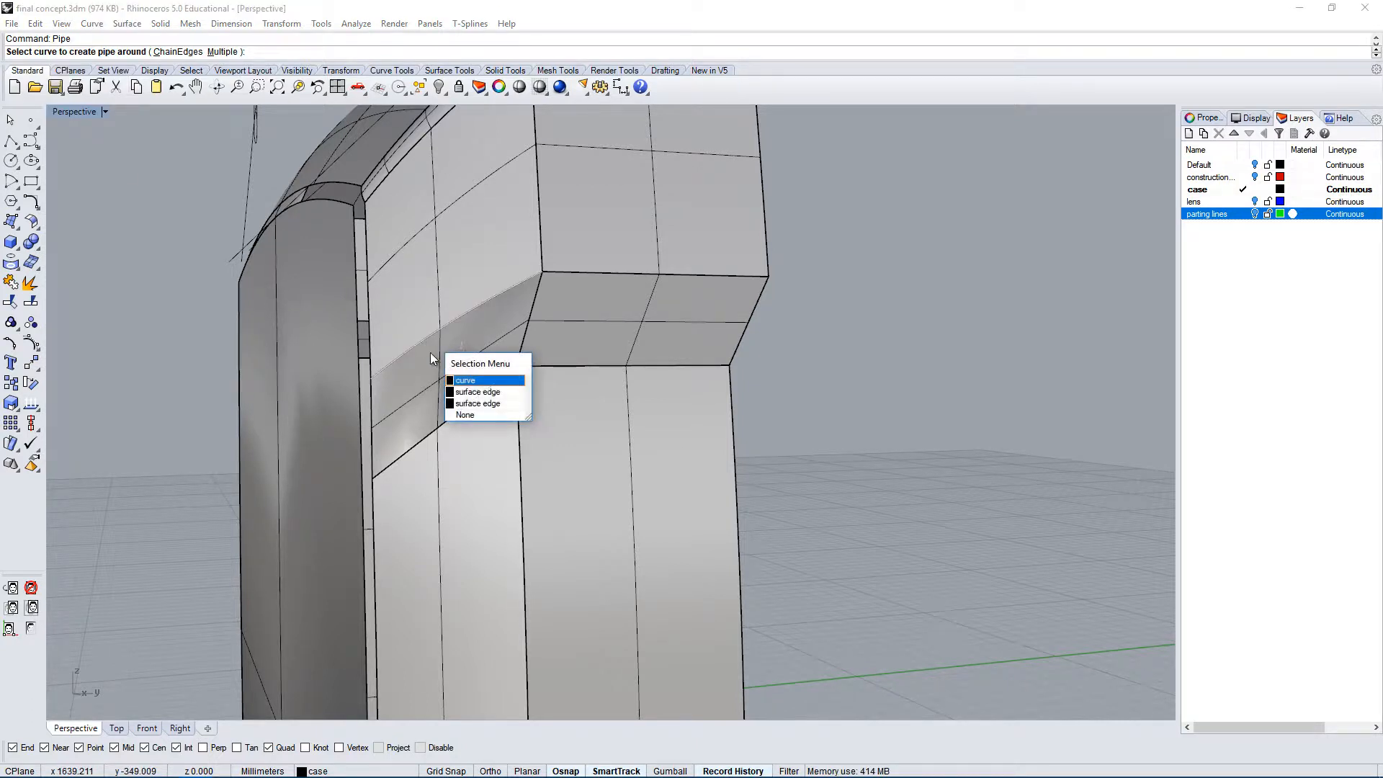
click(482, 392)
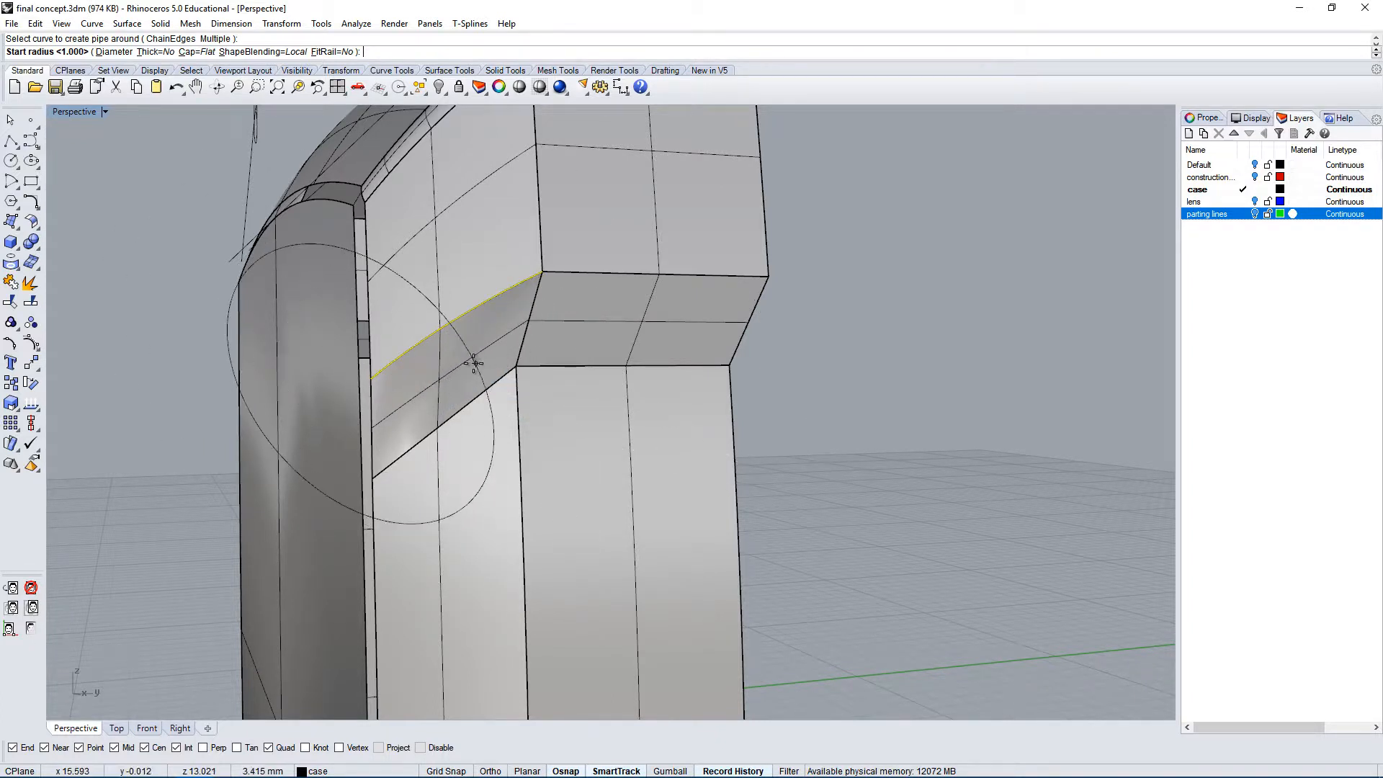
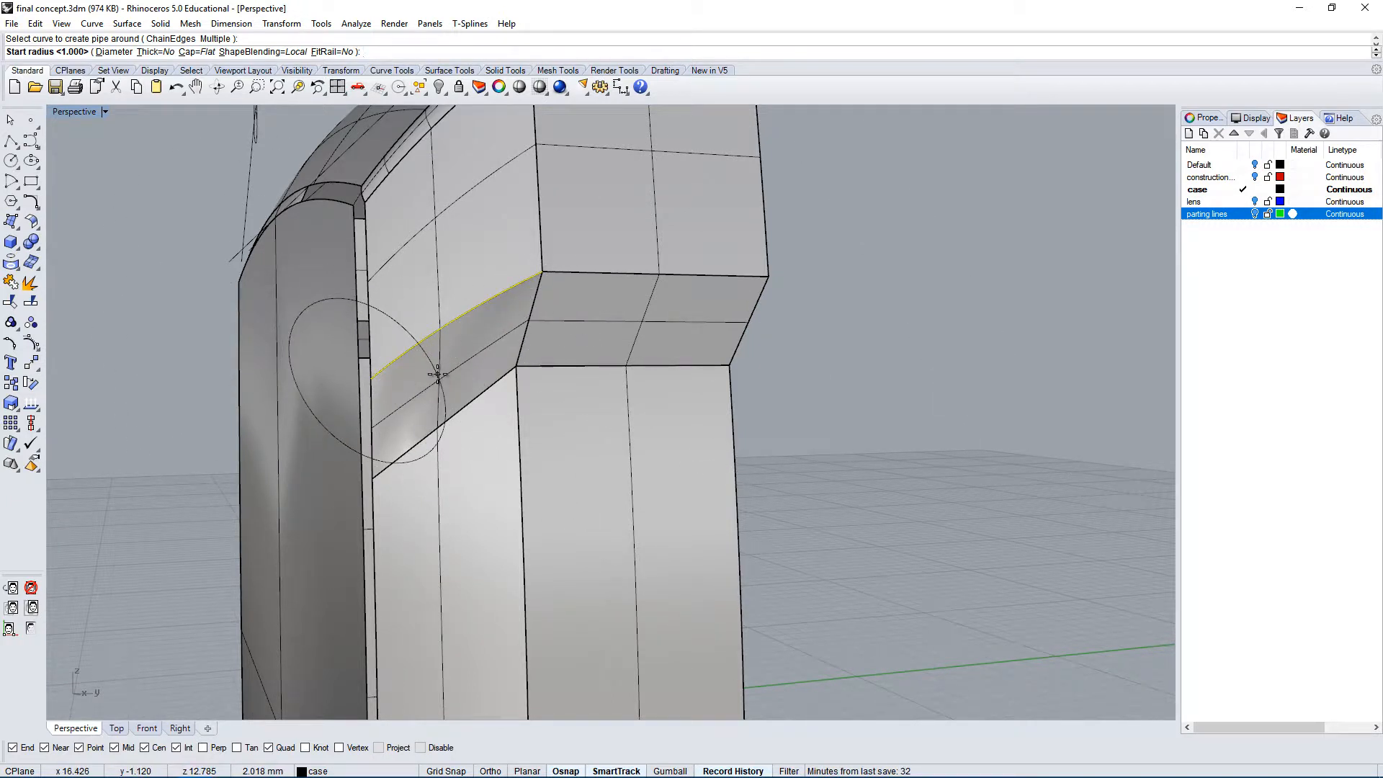
key(Return)
key(Return)
key(Return)
right_drag(529, 388, 326, 508)
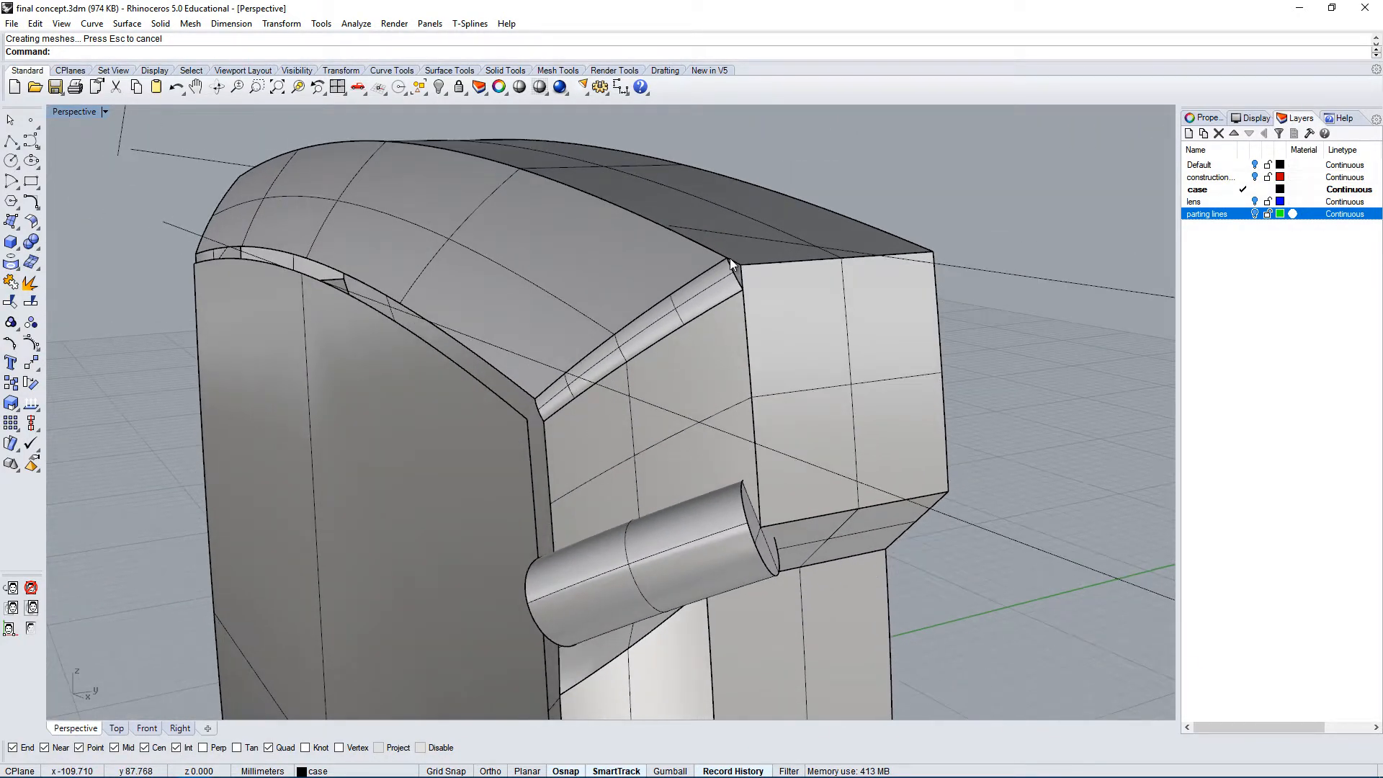
click(720, 546)
key(Delete)
Try a flat-capped pipe of radius 0.2 around the upper edge of the notch's front bevel, and delete it.
text(Pipe)
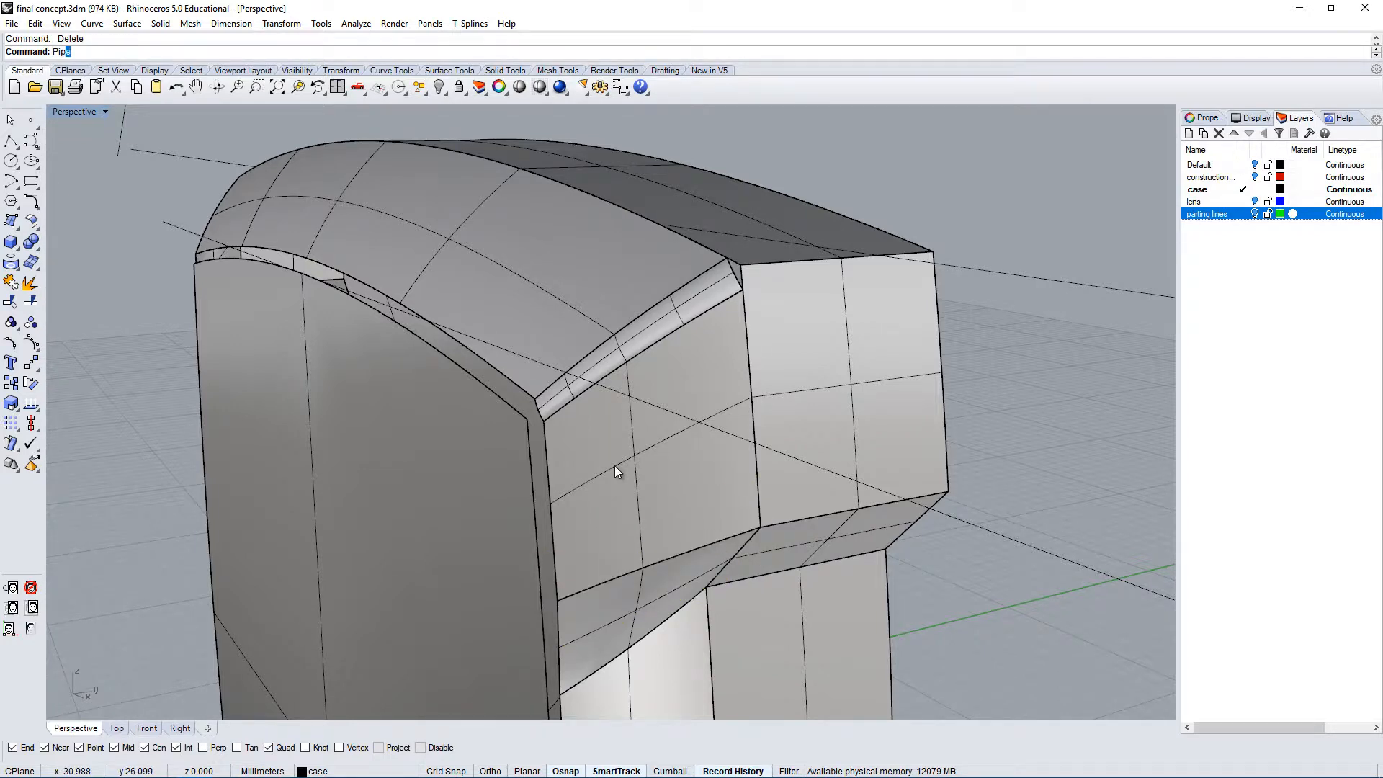
key(Return)
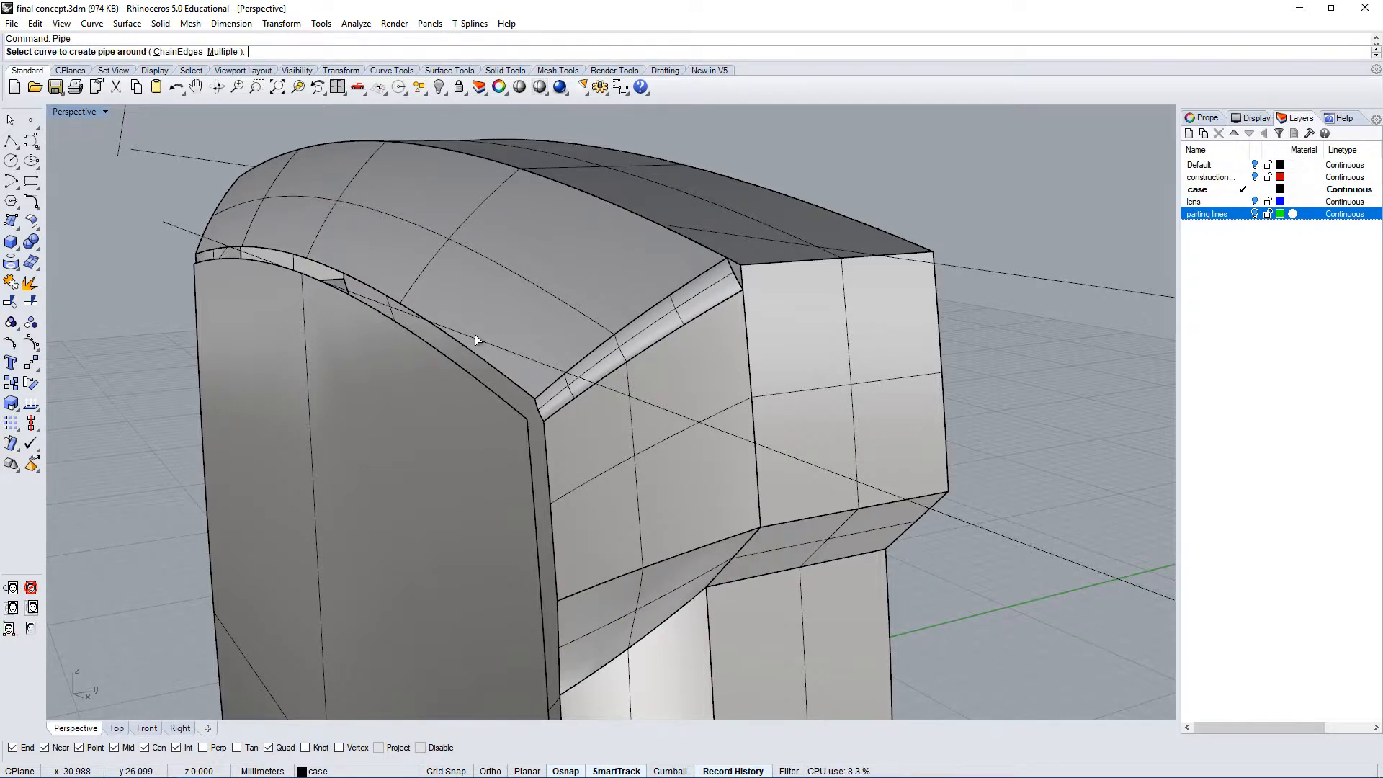
click(651, 563)
click(696, 607)
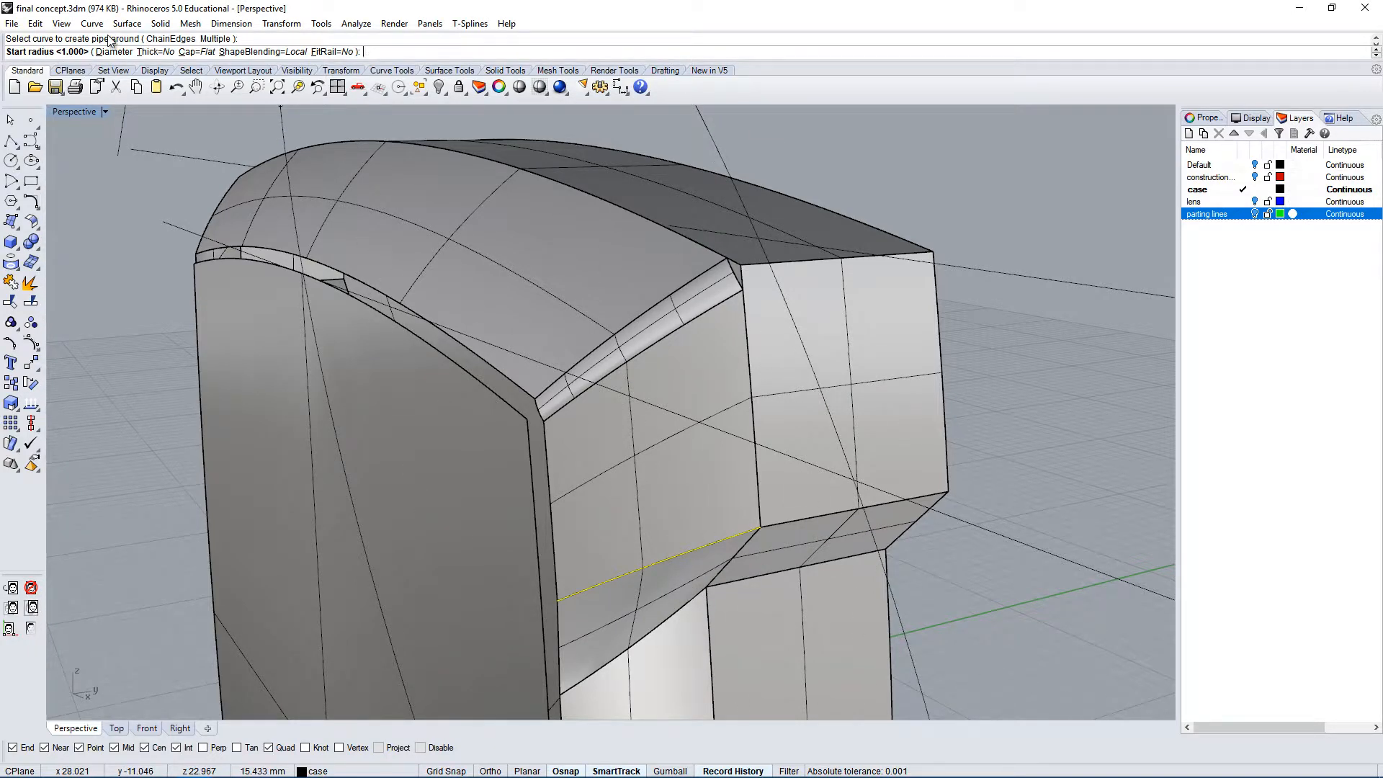
text(.2)
key(Return)
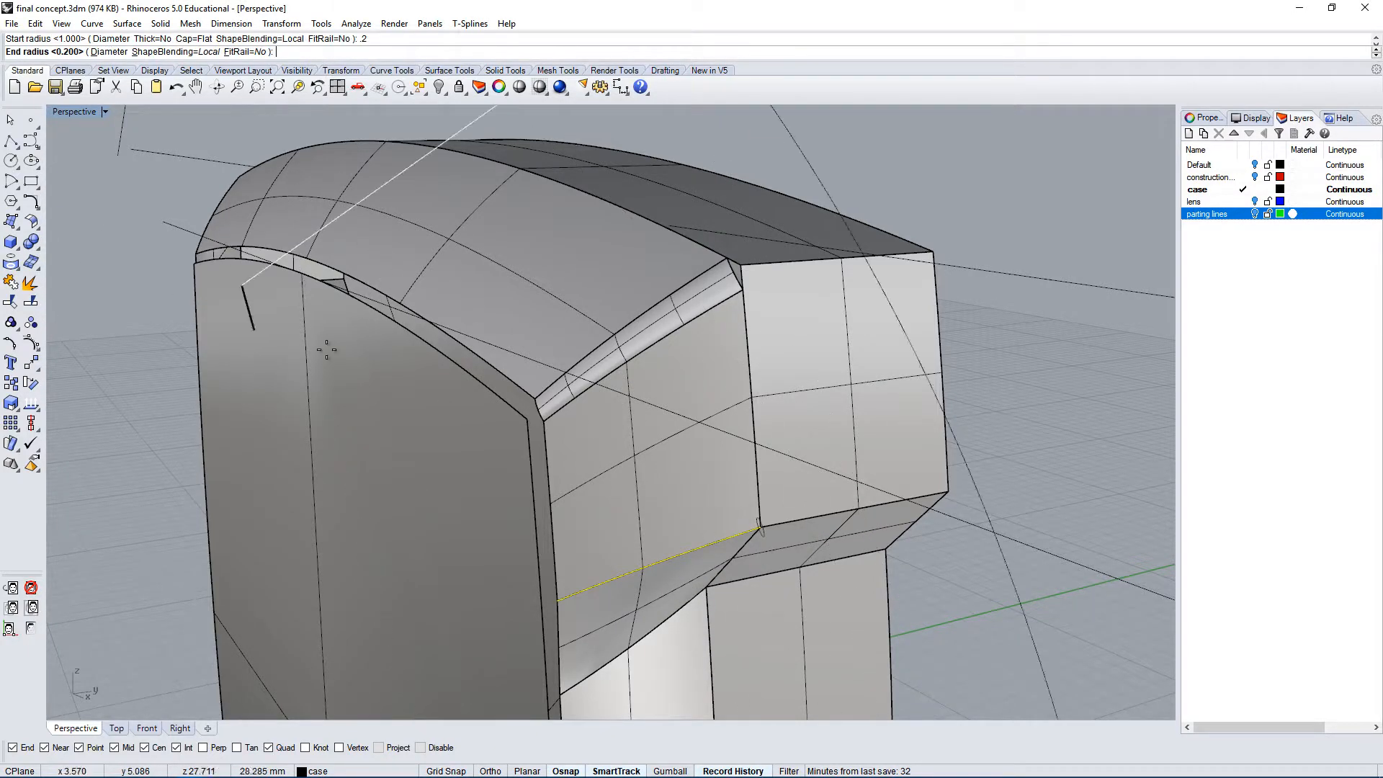
key(Return)
key(Return)
right_drag(703, 529, 503, 424)
scroll(434, 392, up, 4)
click(788, 462)
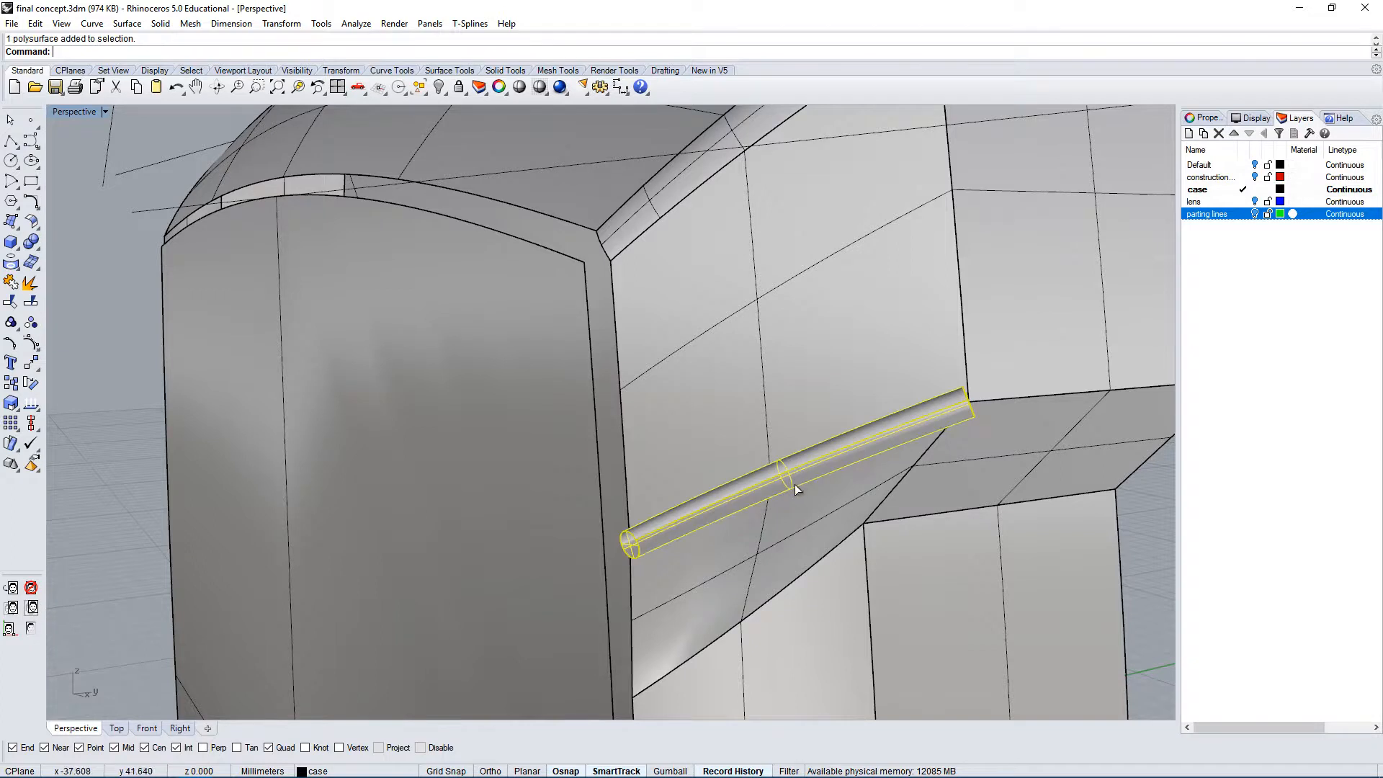
key(Delete)
Create a pipe of radius 0.2 with Cap=None around the duplicated curve on the notch bevel's upper edge.
text(P)
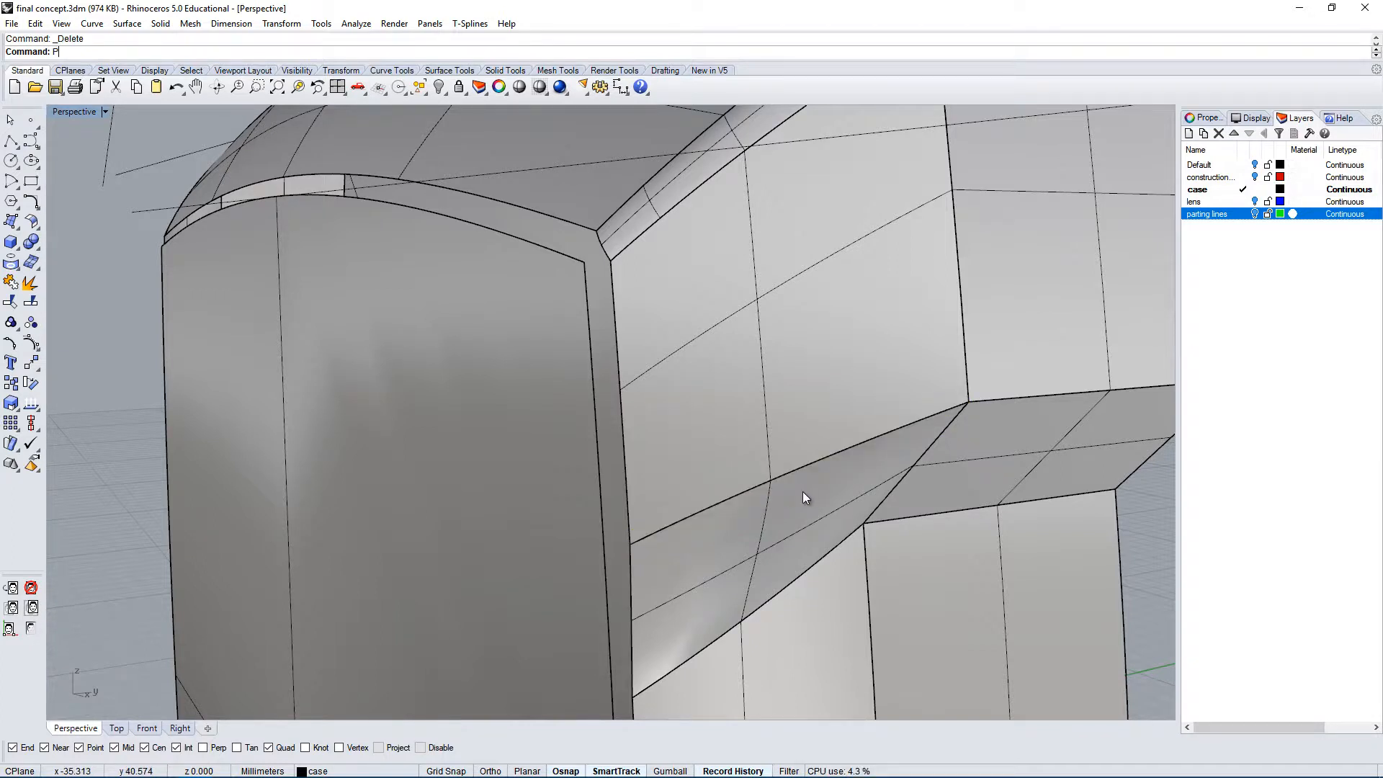
text(ipe)
key(Return)
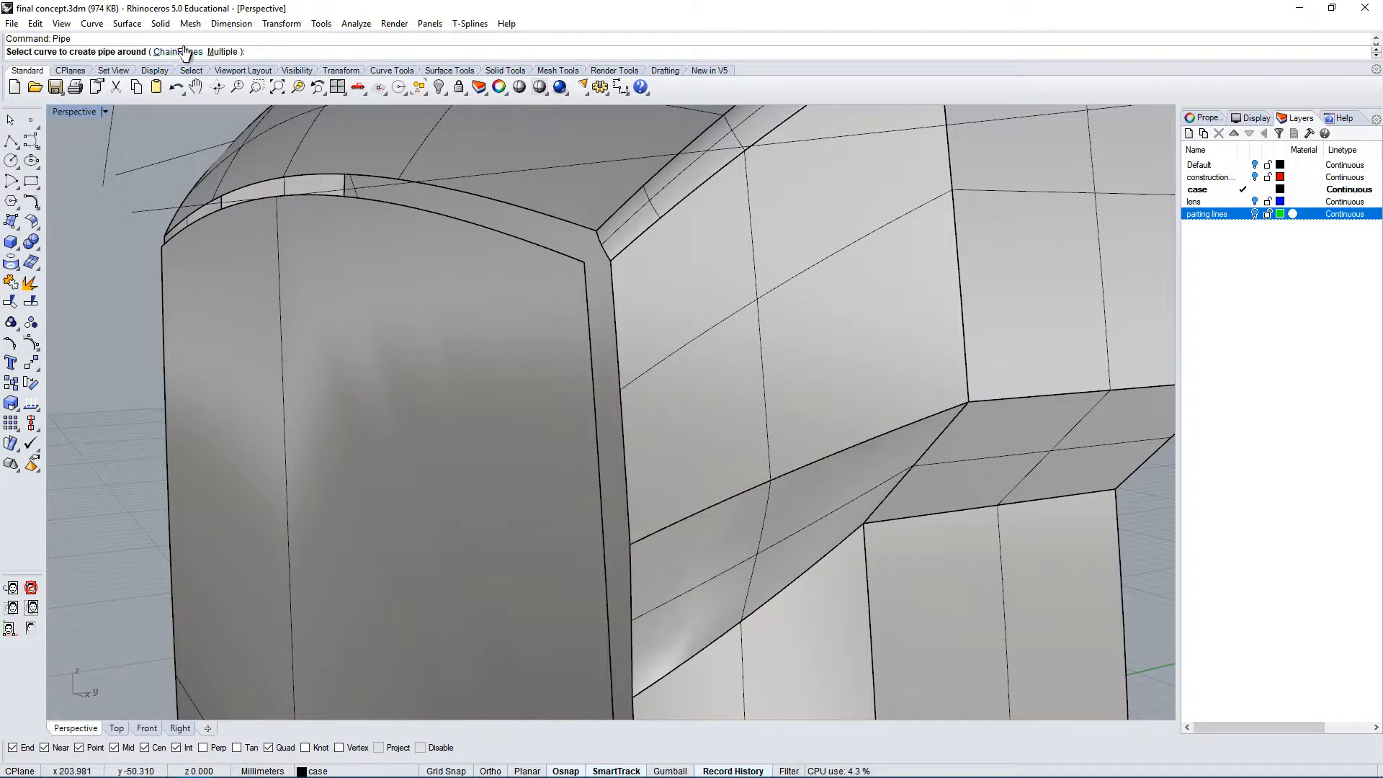
click(862, 447)
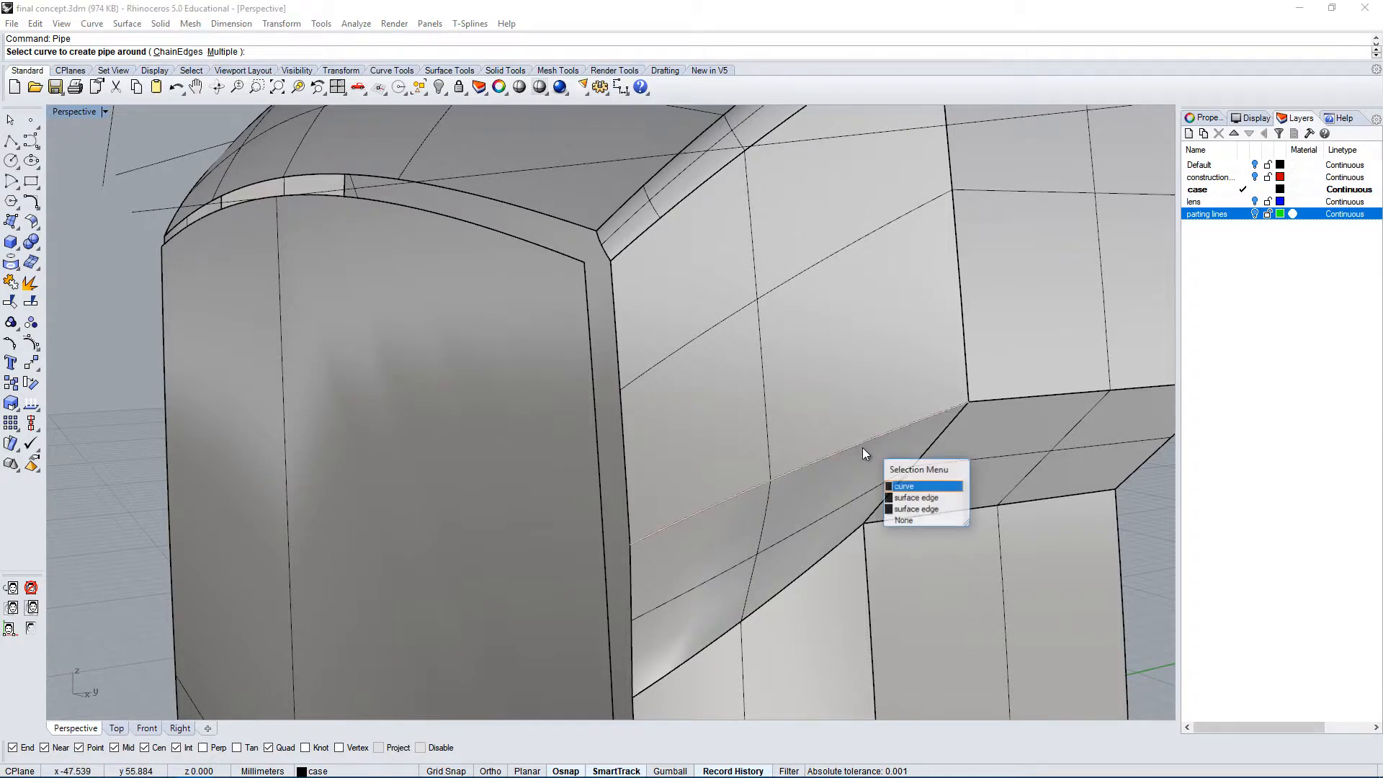
click(905, 487)
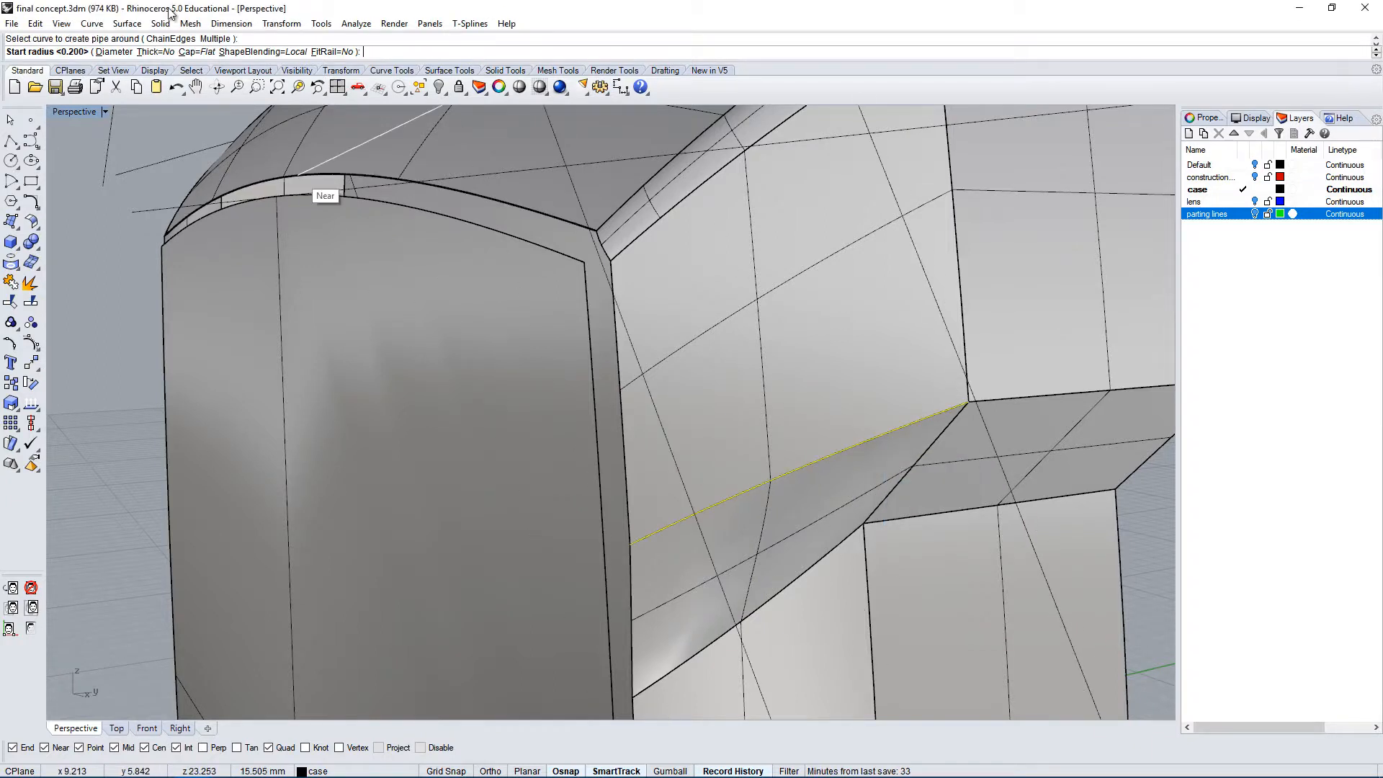
click(191, 52)
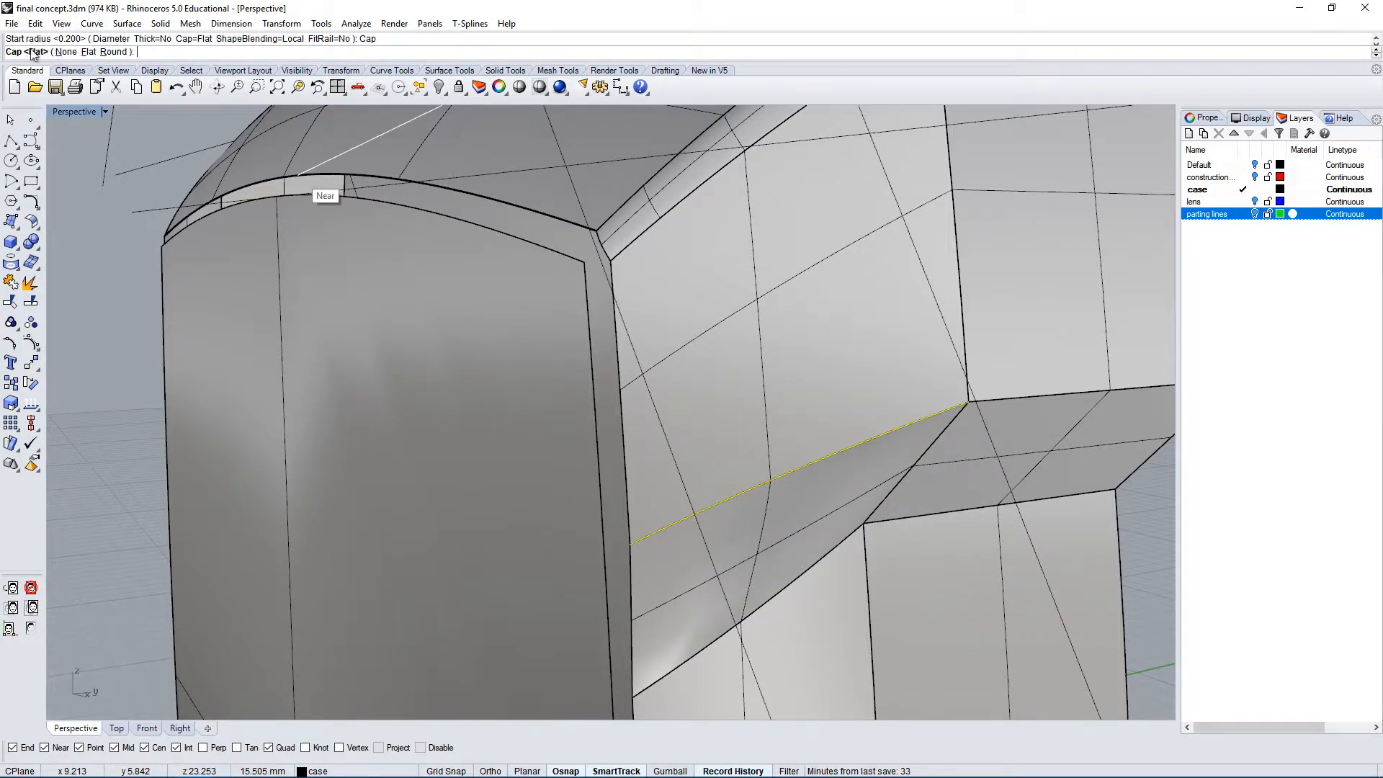
click(66, 52)
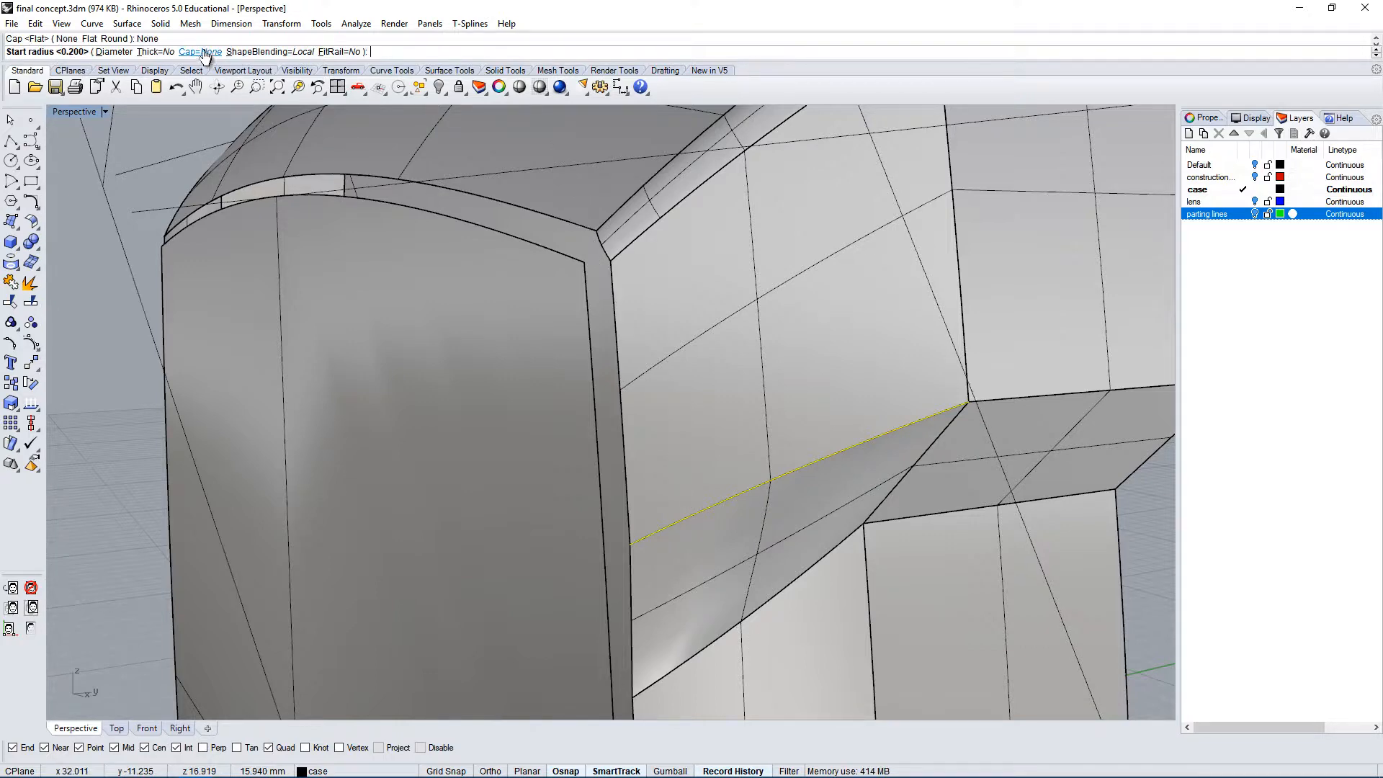
right_click(892, 356)
right_click(1023, 454)
right_click(1040, 483)
Examine both open ends of the pipe along the notch edge, checking how they meet the adjacent case surfaces.
right_drag(1040, 485, 838, 513)
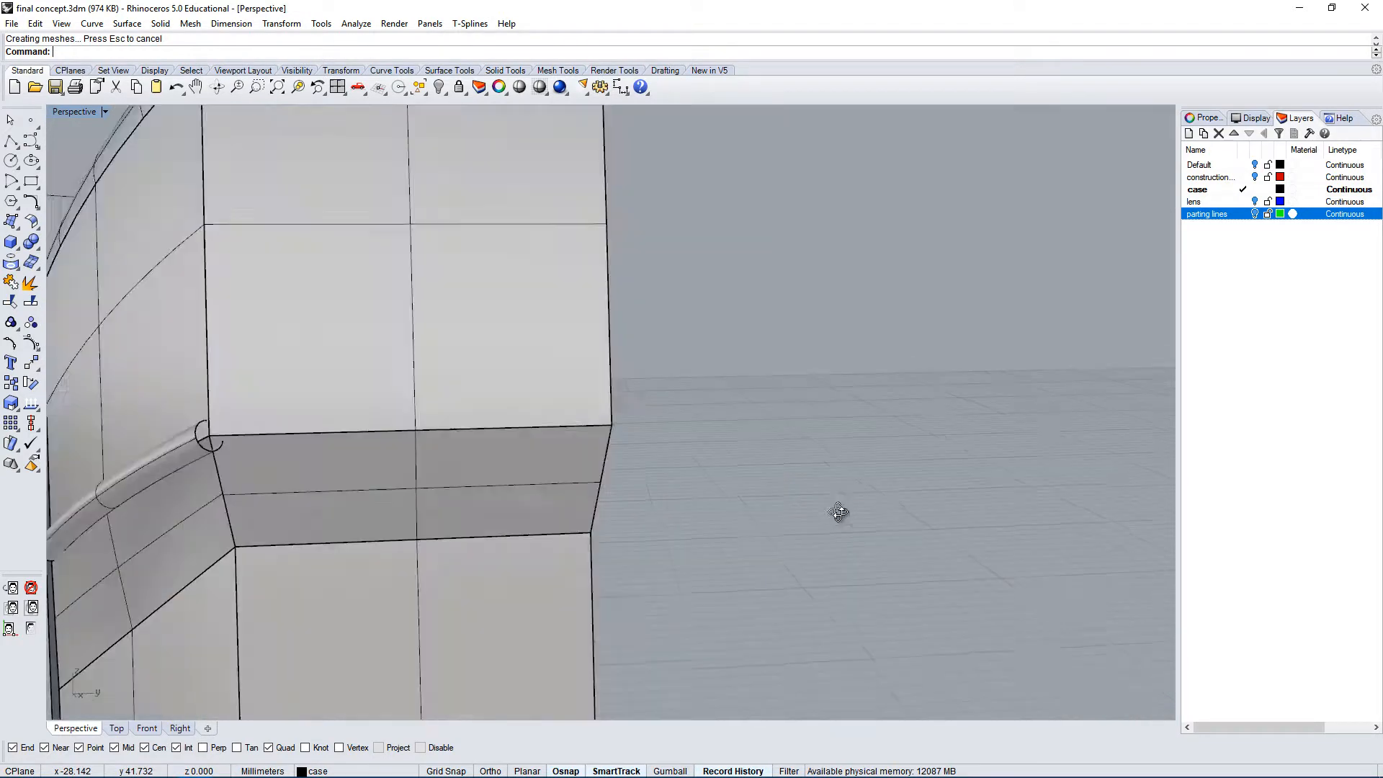
scroll(691, 374, down, 5)
scroll(402, 433, up, 3)
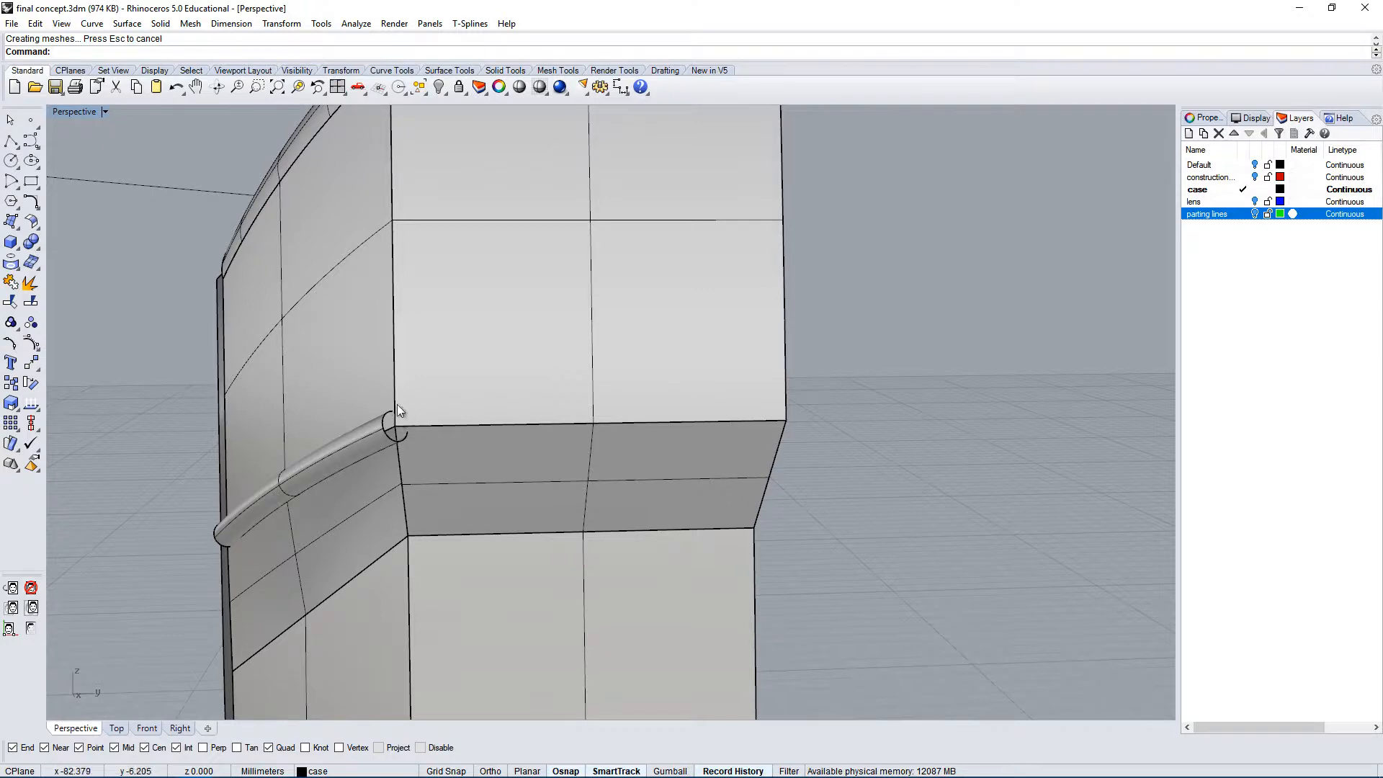
right_drag(302, 554, 1019, 504)
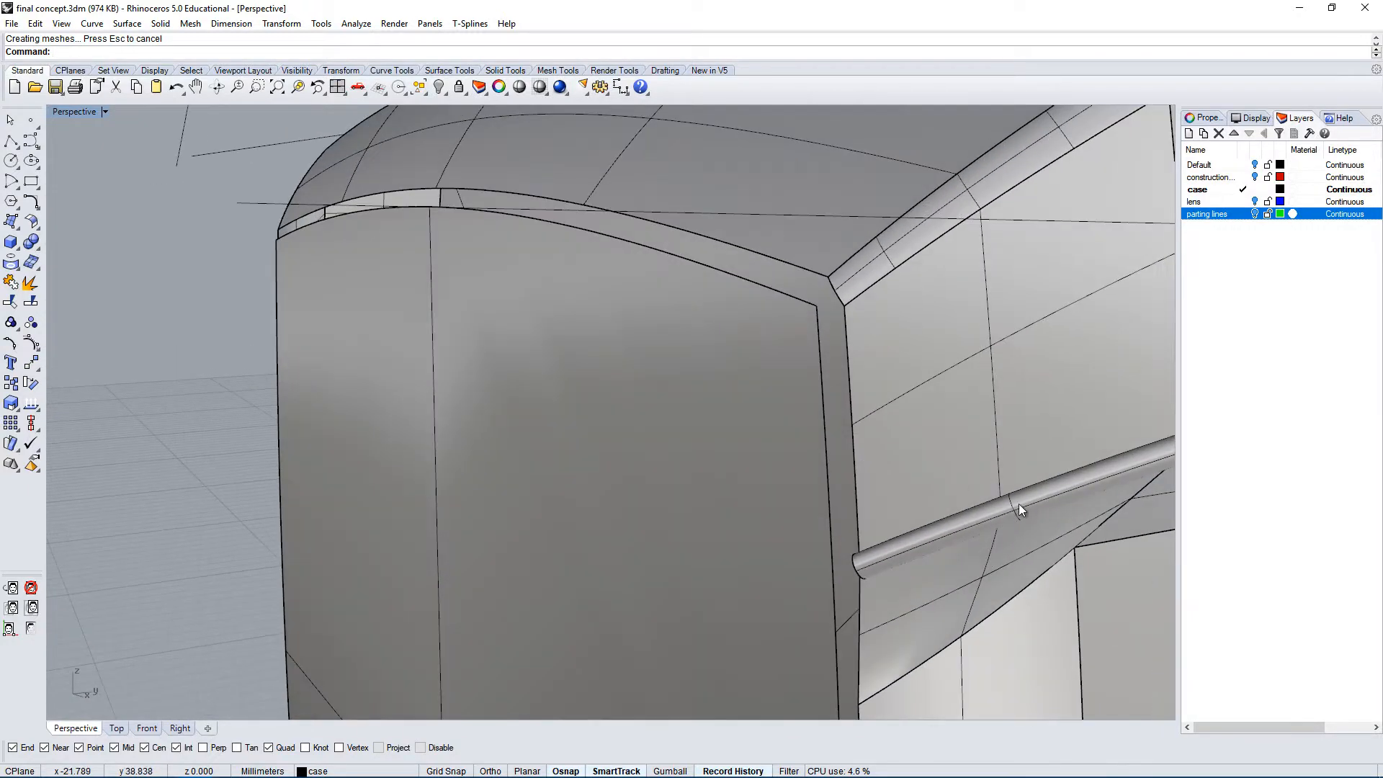
right_drag(774, 458, 1075, 521)
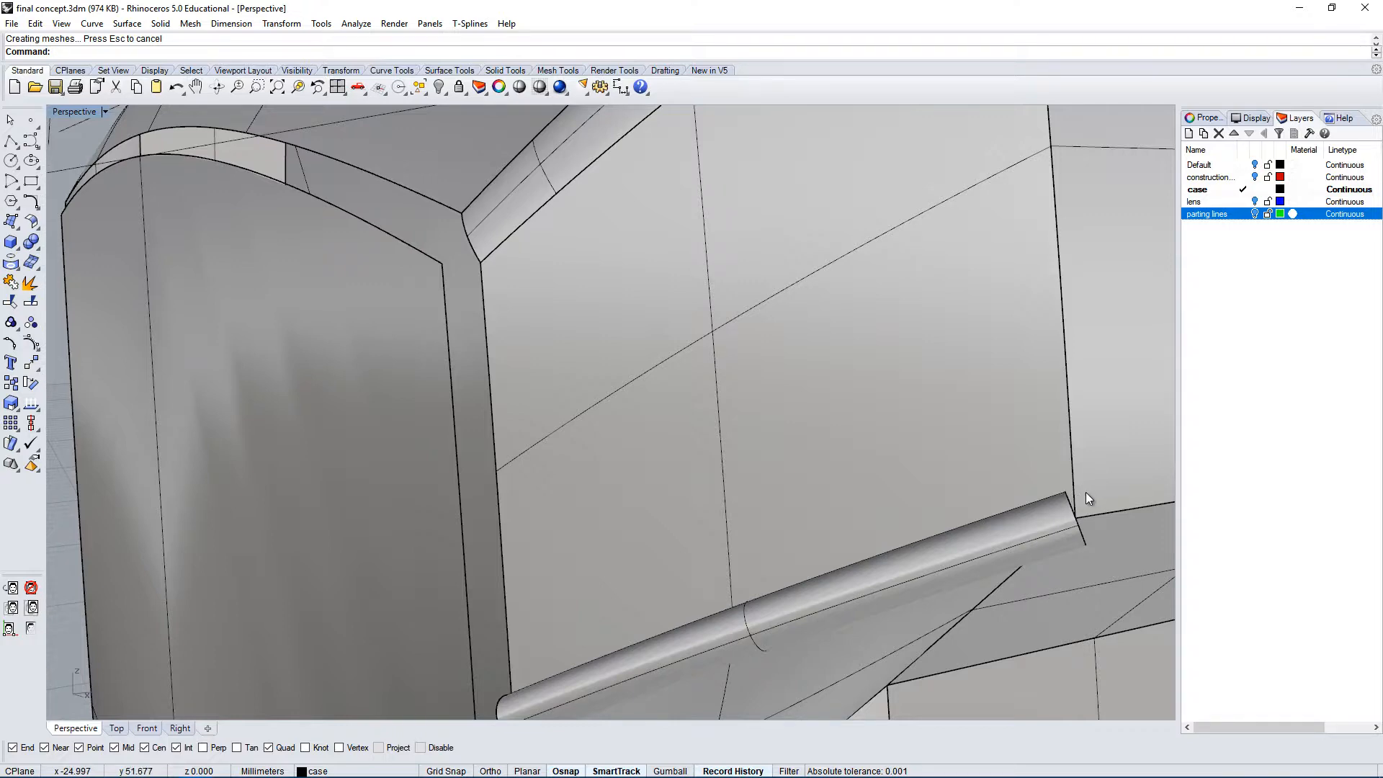
scroll(1086, 498, down, 5)
right_drag(1138, 499, 987, 494)
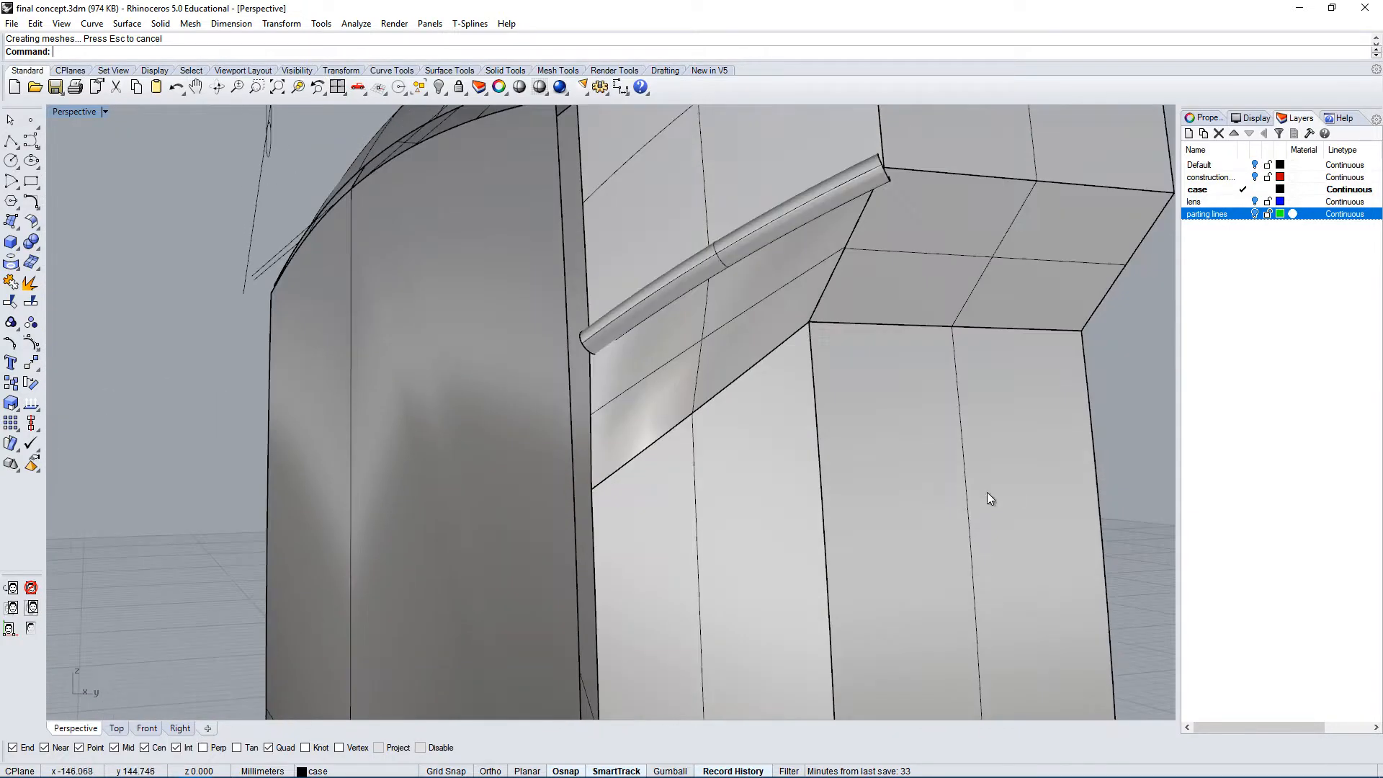
shift+right_drag(647, 346, 839, 388)
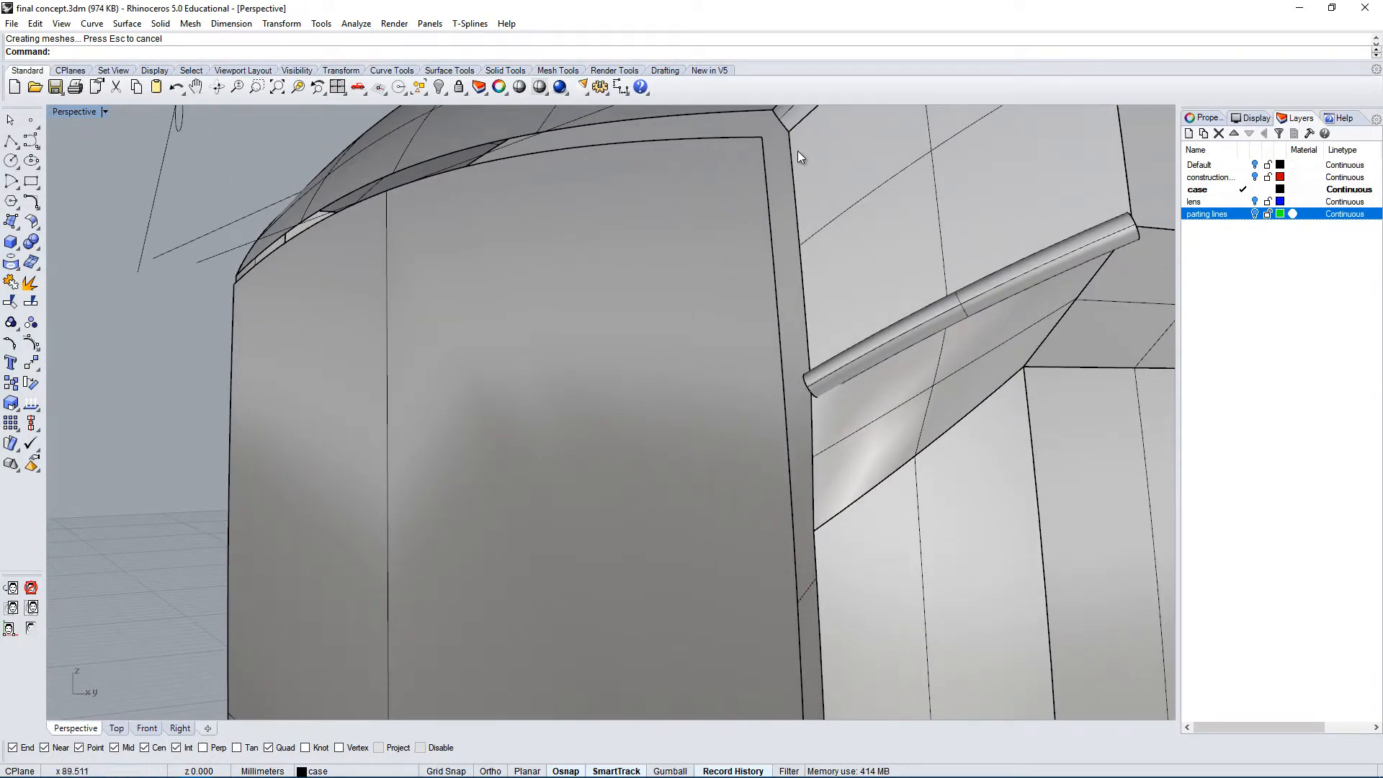
scroll(796, 408, down, 3)
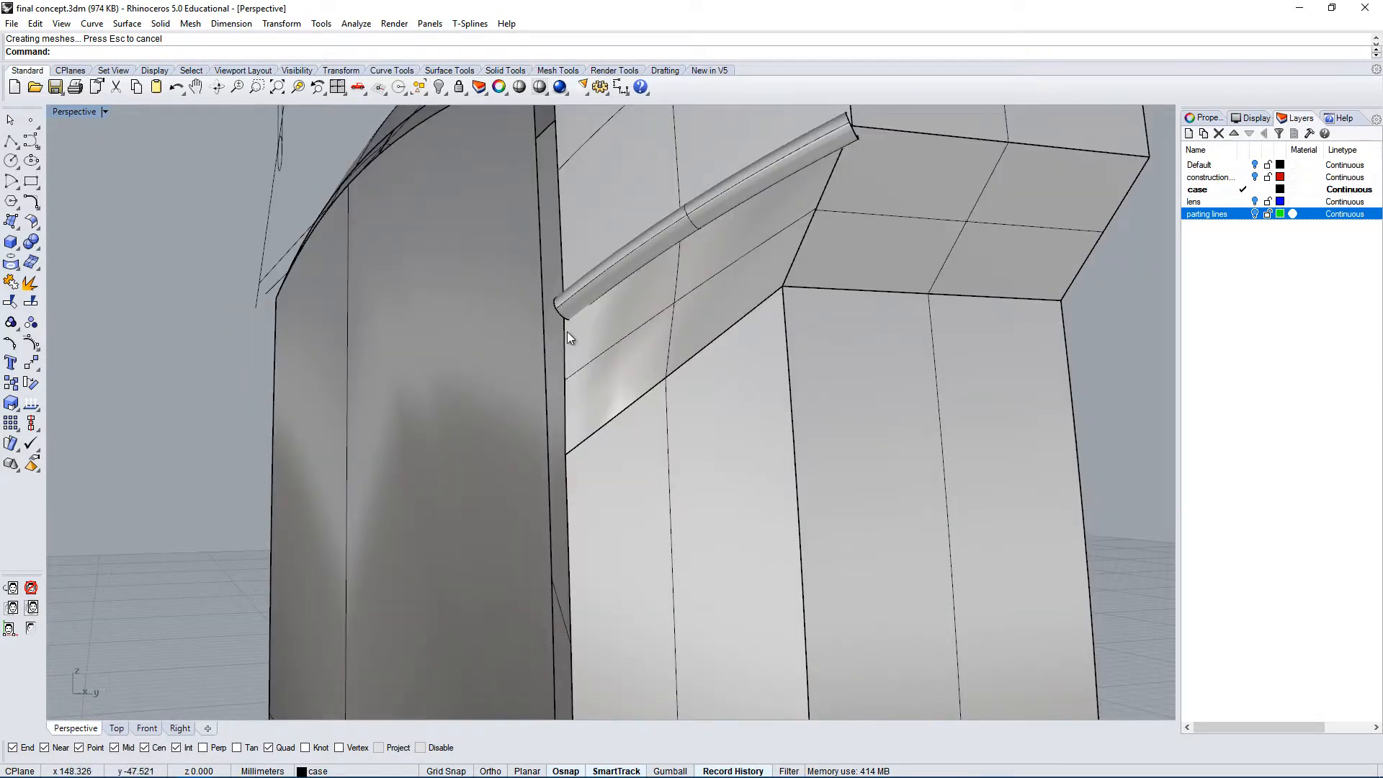
scroll(568, 331, up, 4)
scroll(527, 332, down, 3)
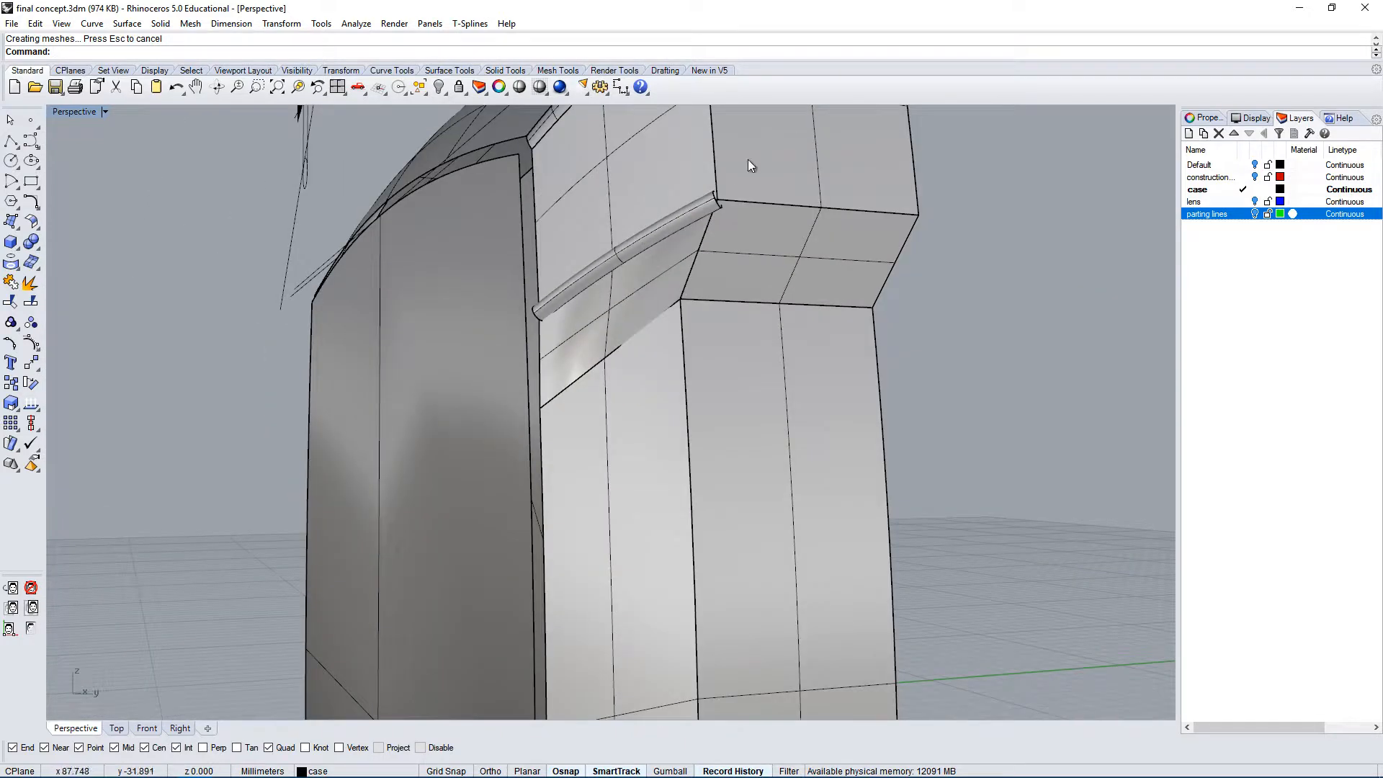
click(712, 206)
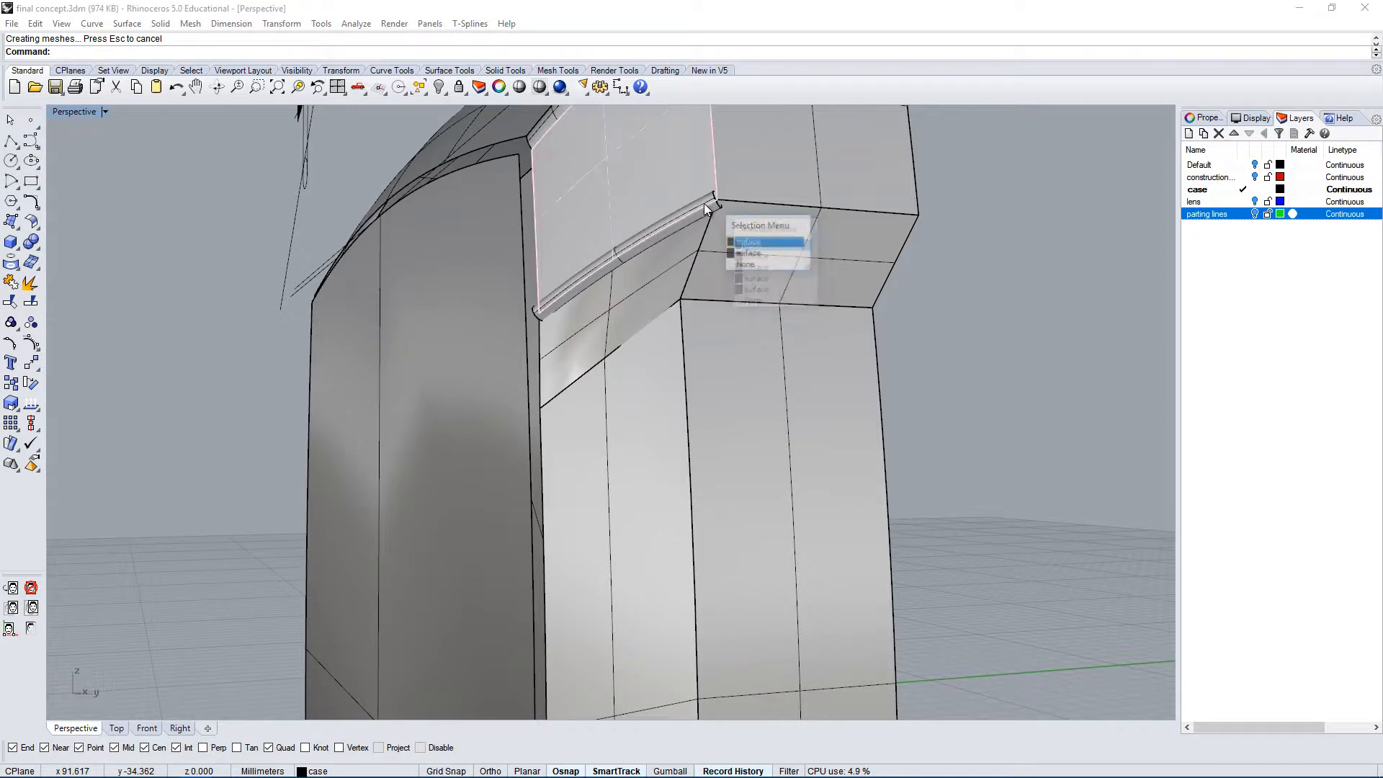
click(1026, 266)
right_drag(994, 252, 1011, 313)
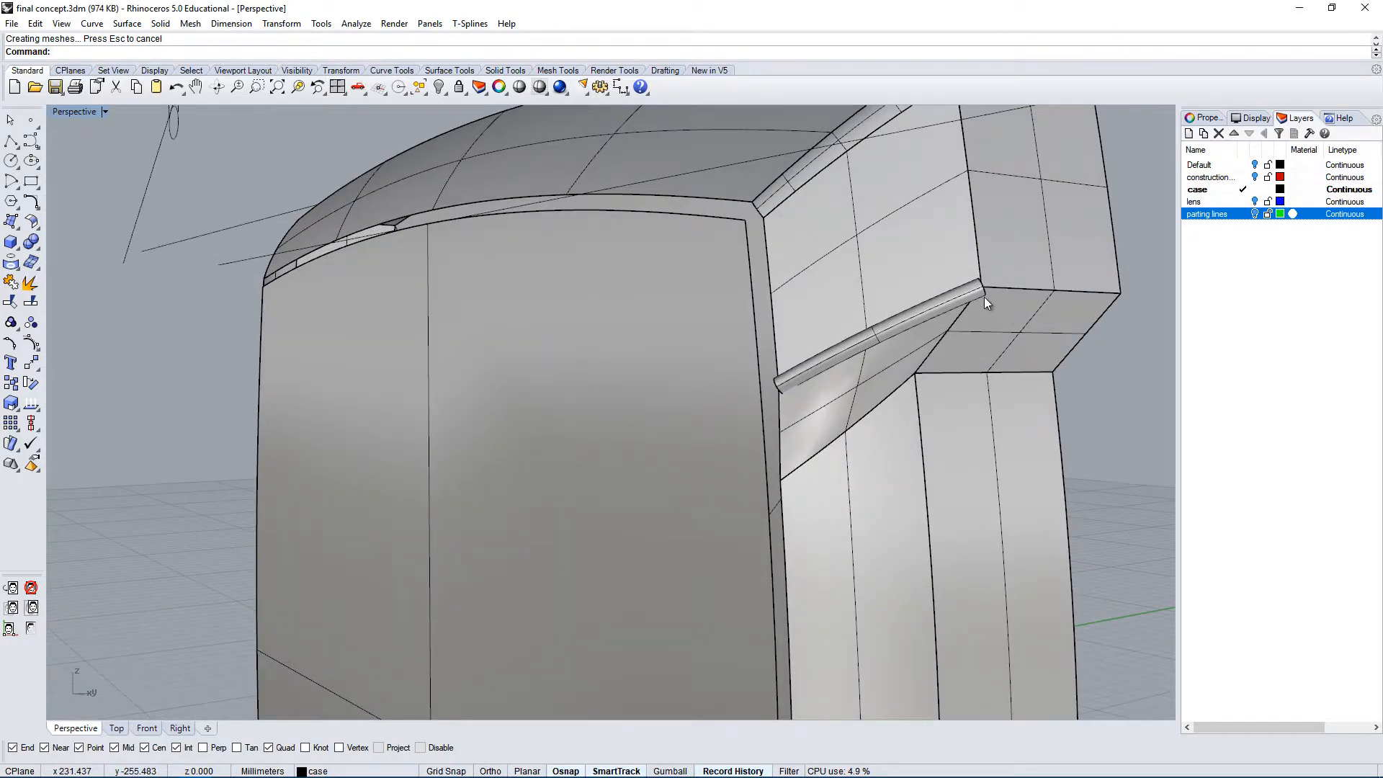
click(983, 297)
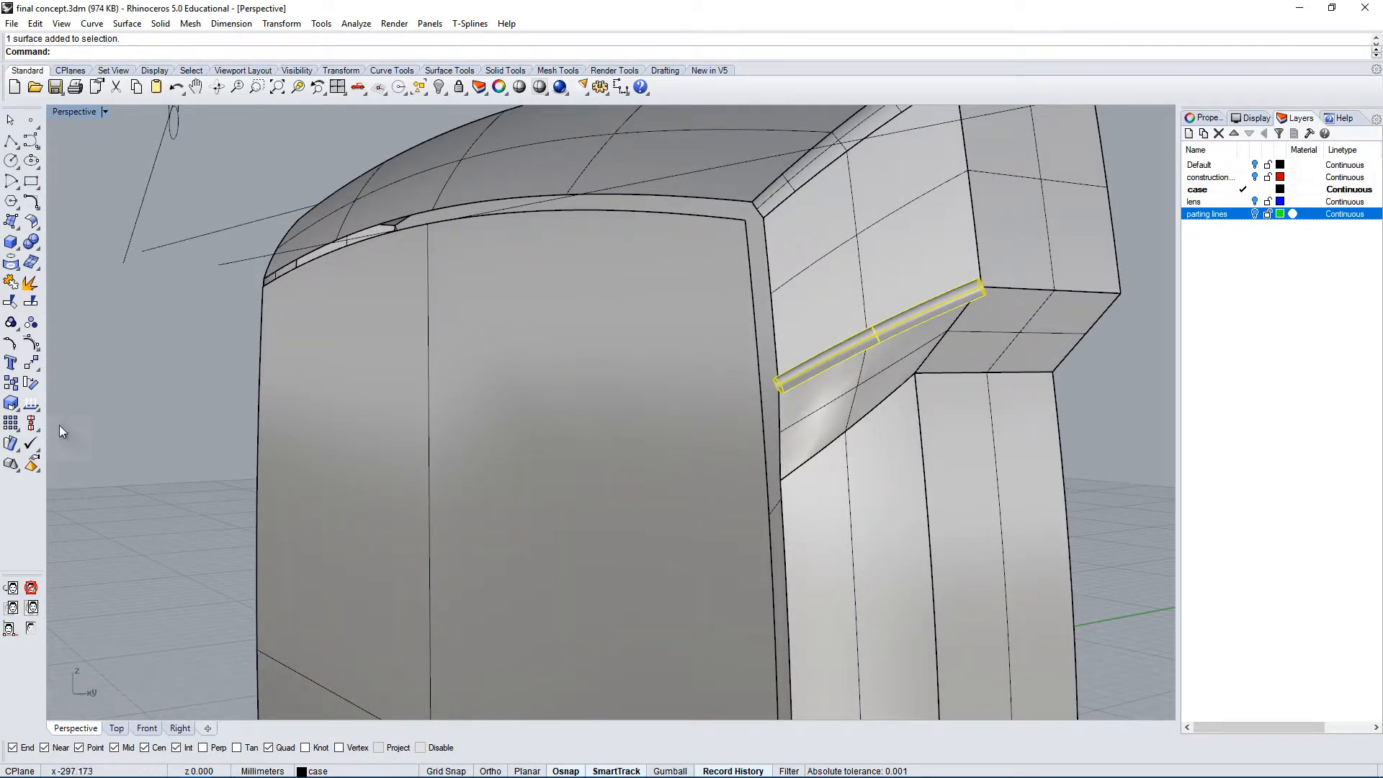
click(30, 342)
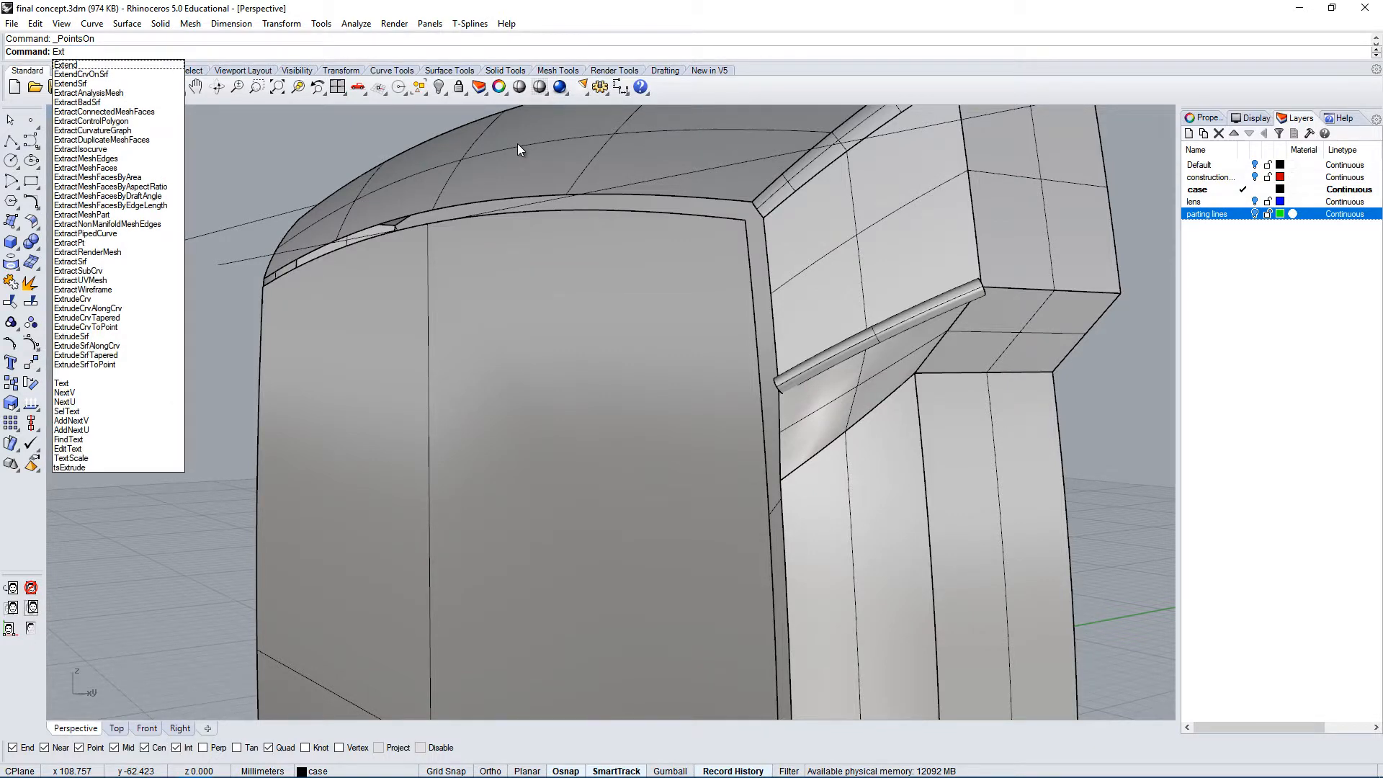
Try a smooth ExtendSrf extension of the notch pipe's front end by a factor of about 12.8, and undo it.
key(BackSpace)
key(BackSpace)
text(end)
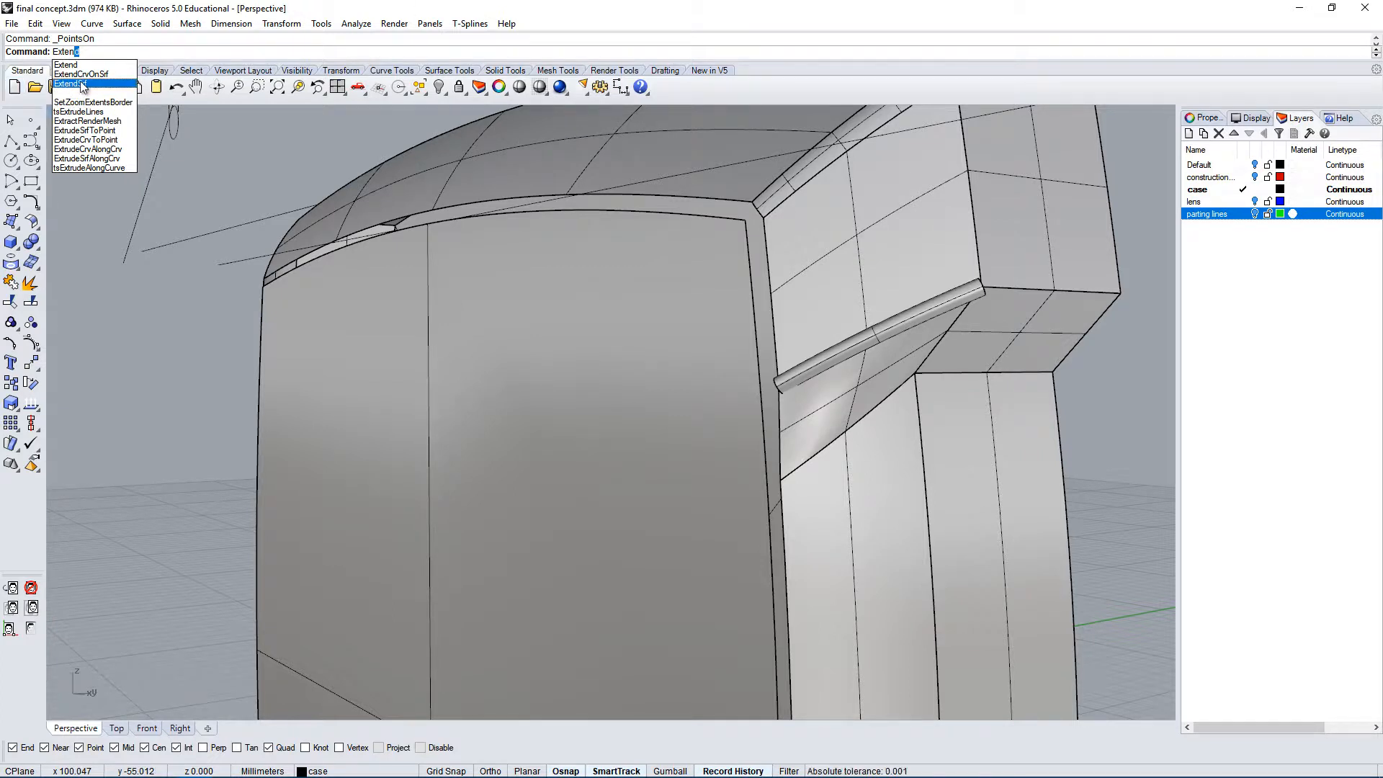
click(81, 85)
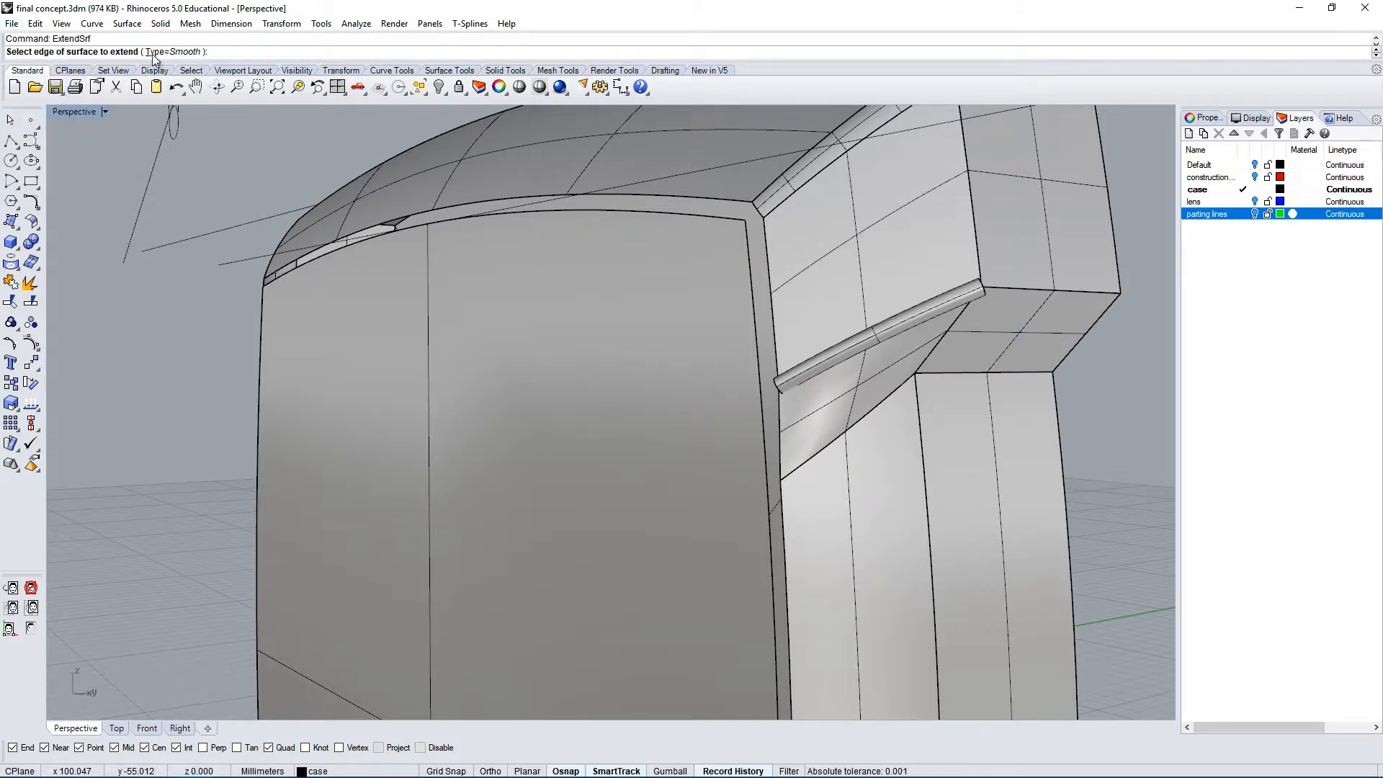
click(779, 388)
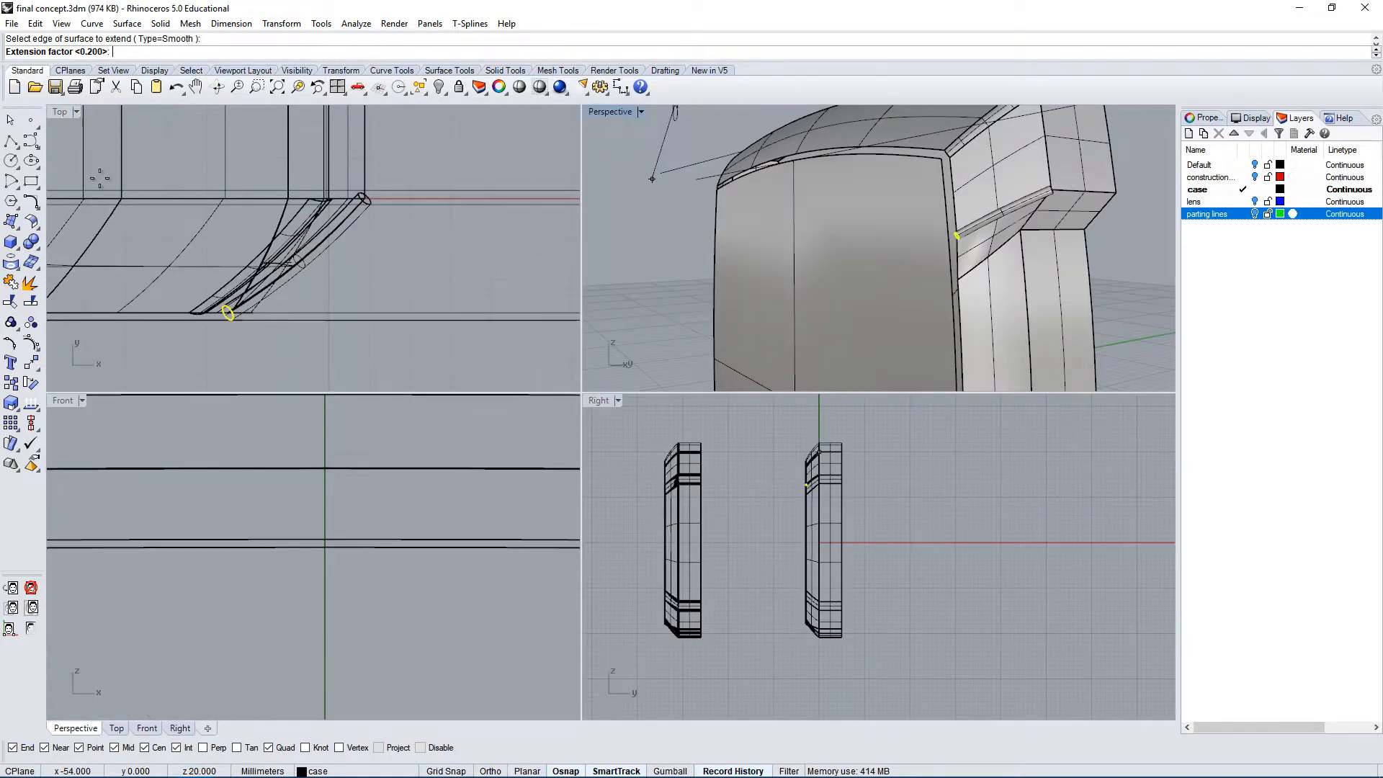
key(ctrl+m)
scroll(331, 310, up, 5)
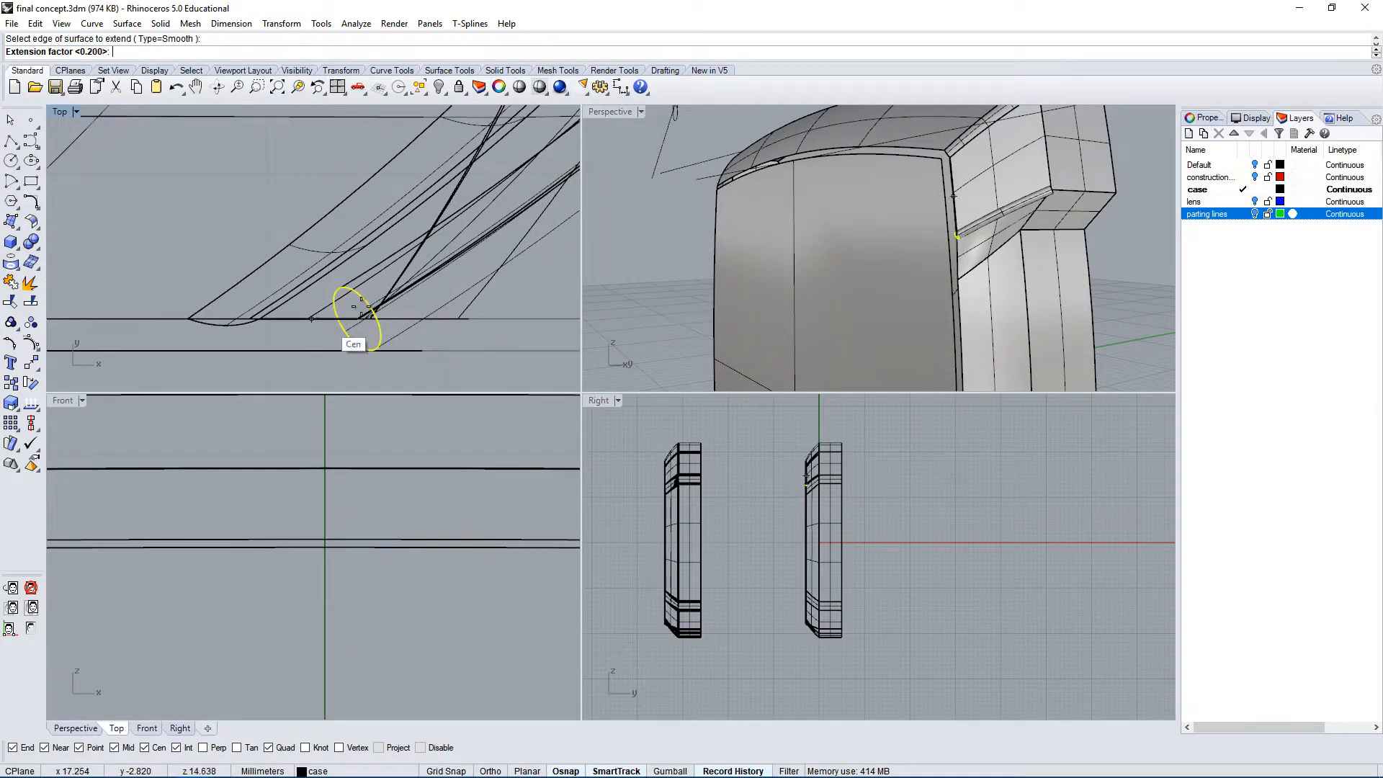
click(358, 317)
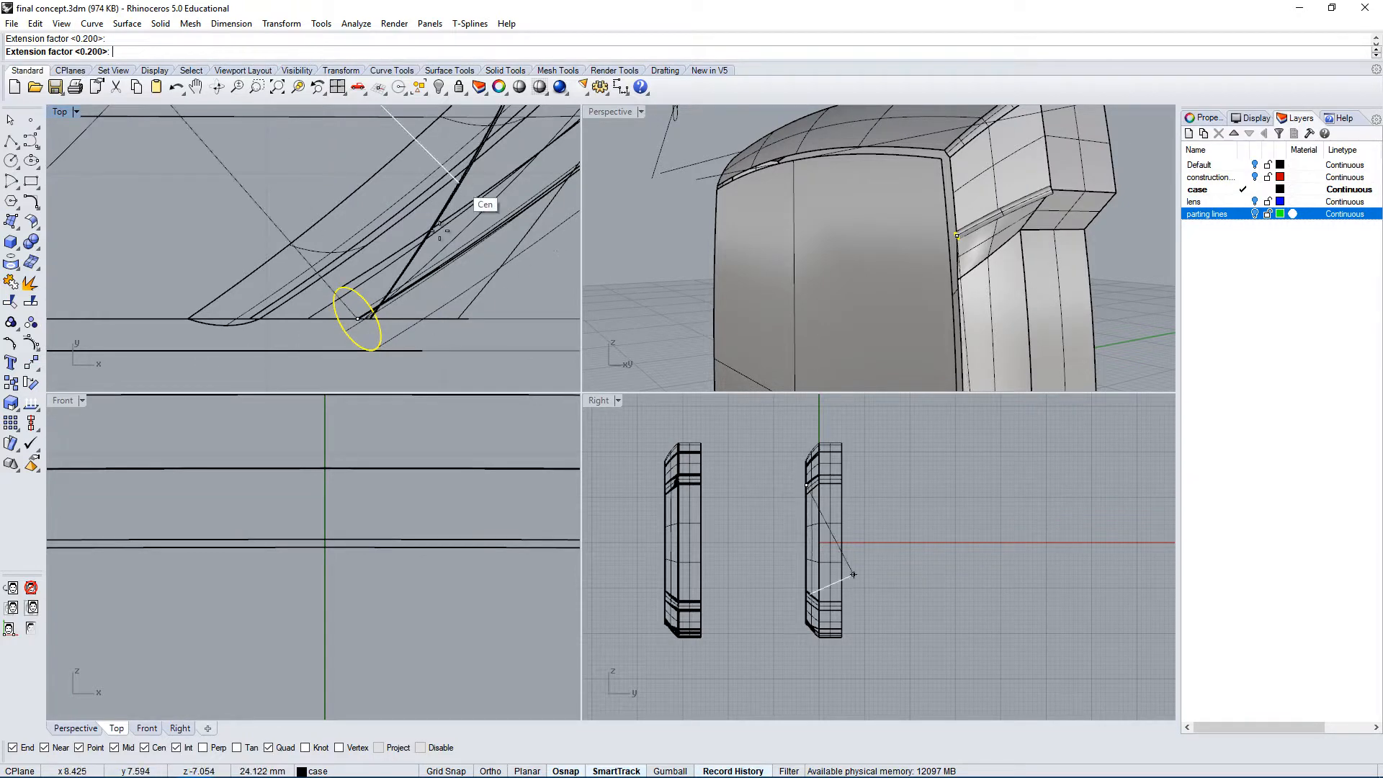
scroll(425, 199, down, 3)
key(Return)
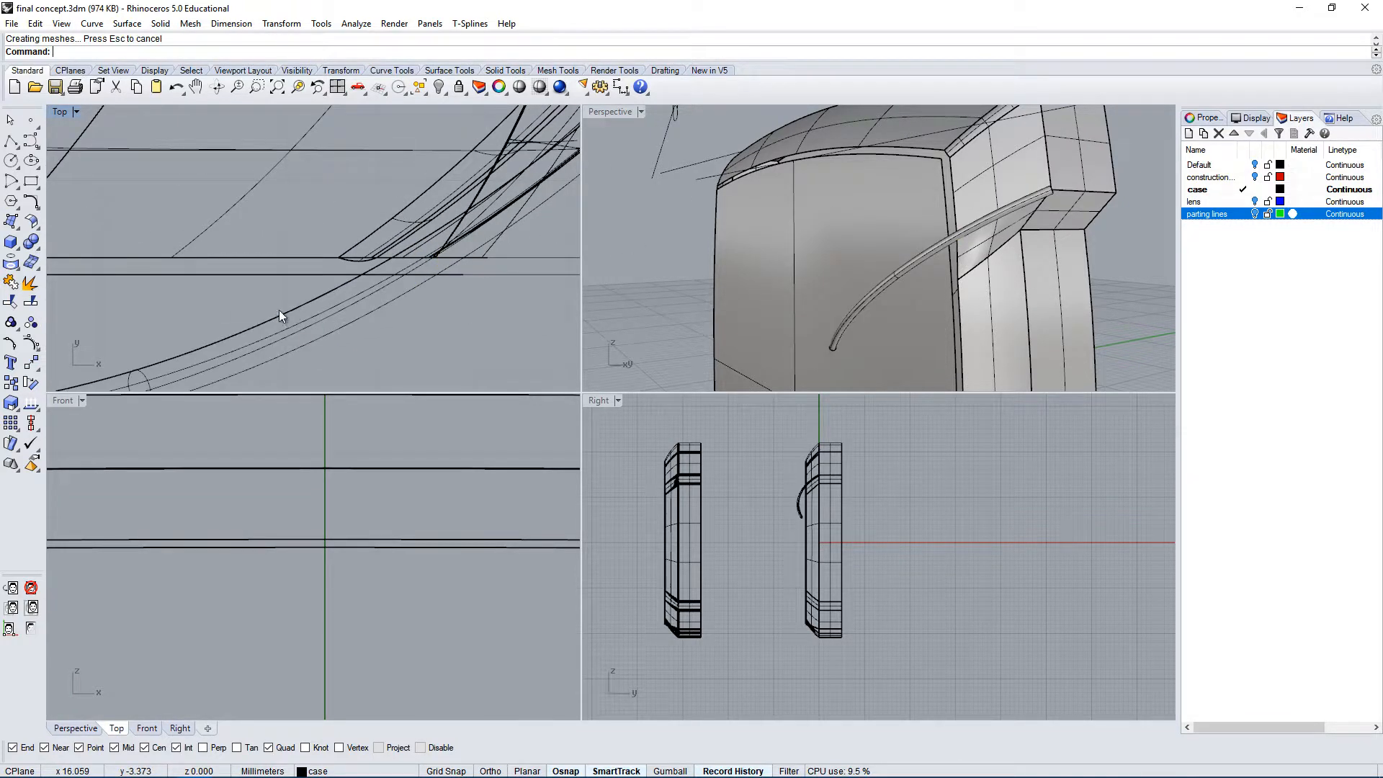
scroll(374, 276, down, 2)
scroll(315, 253, down, 1)
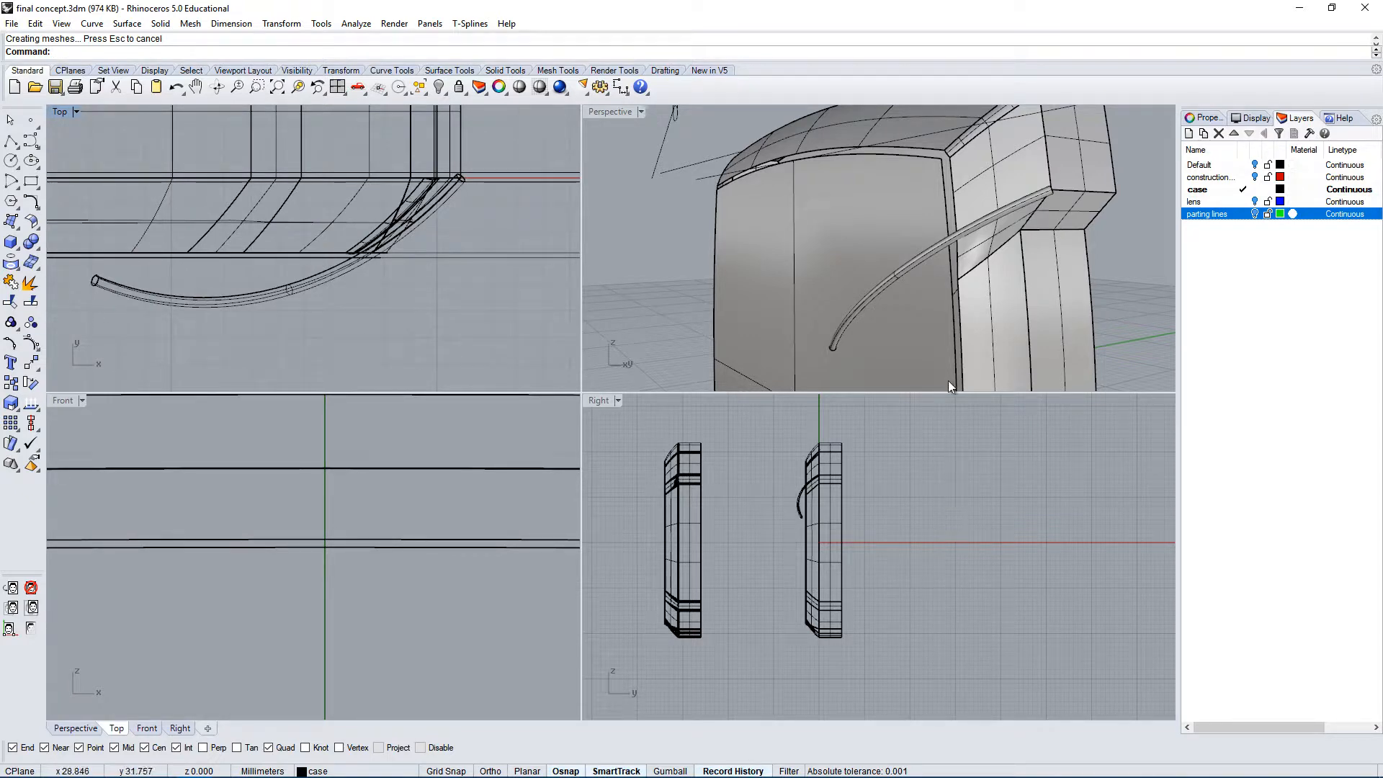
key(ctrl+z)
Extend the notch pipe's front end smoothly past the case's front face by a factor of about 1.255.
scroll(986, 250, up, 10)
scroll(930, 295, down, 5)
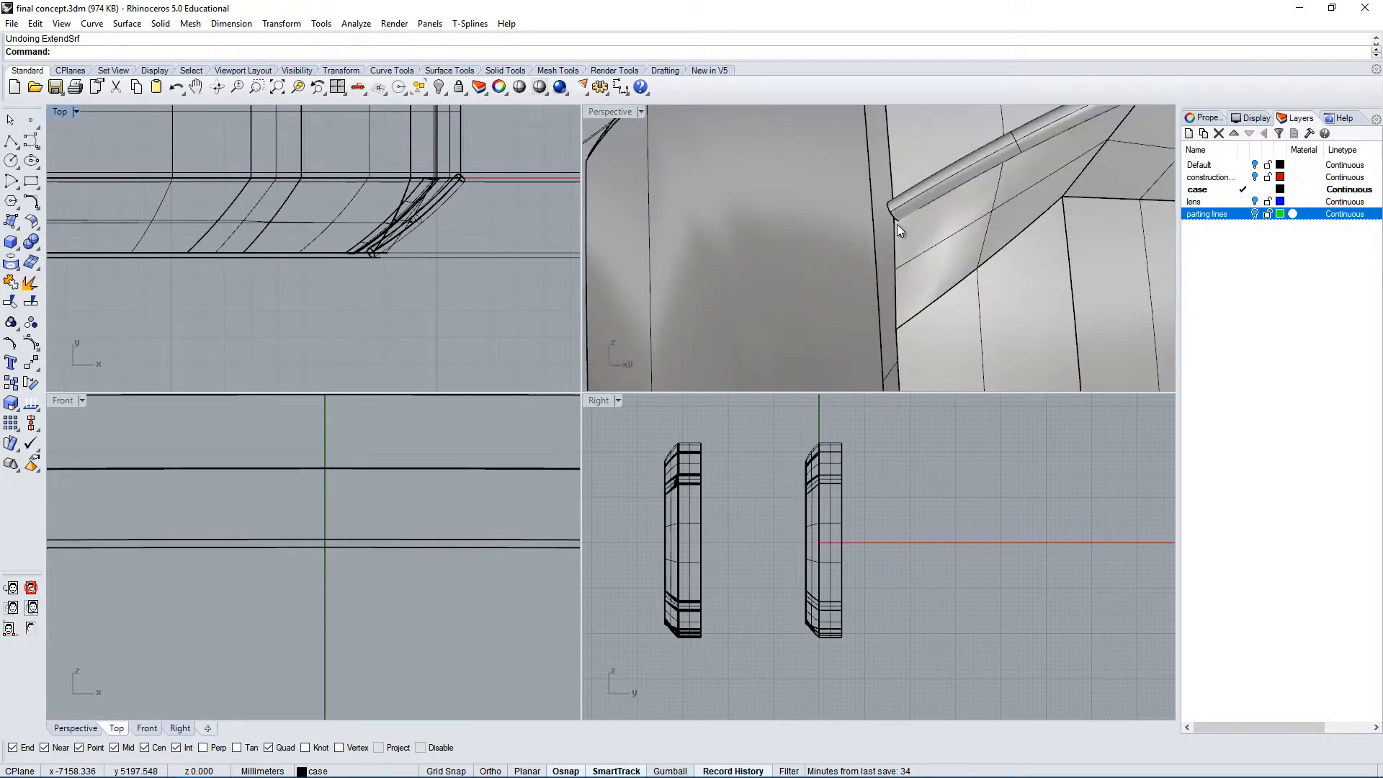
key(Return)
click(887, 208)
scroll(821, 547, up, 4)
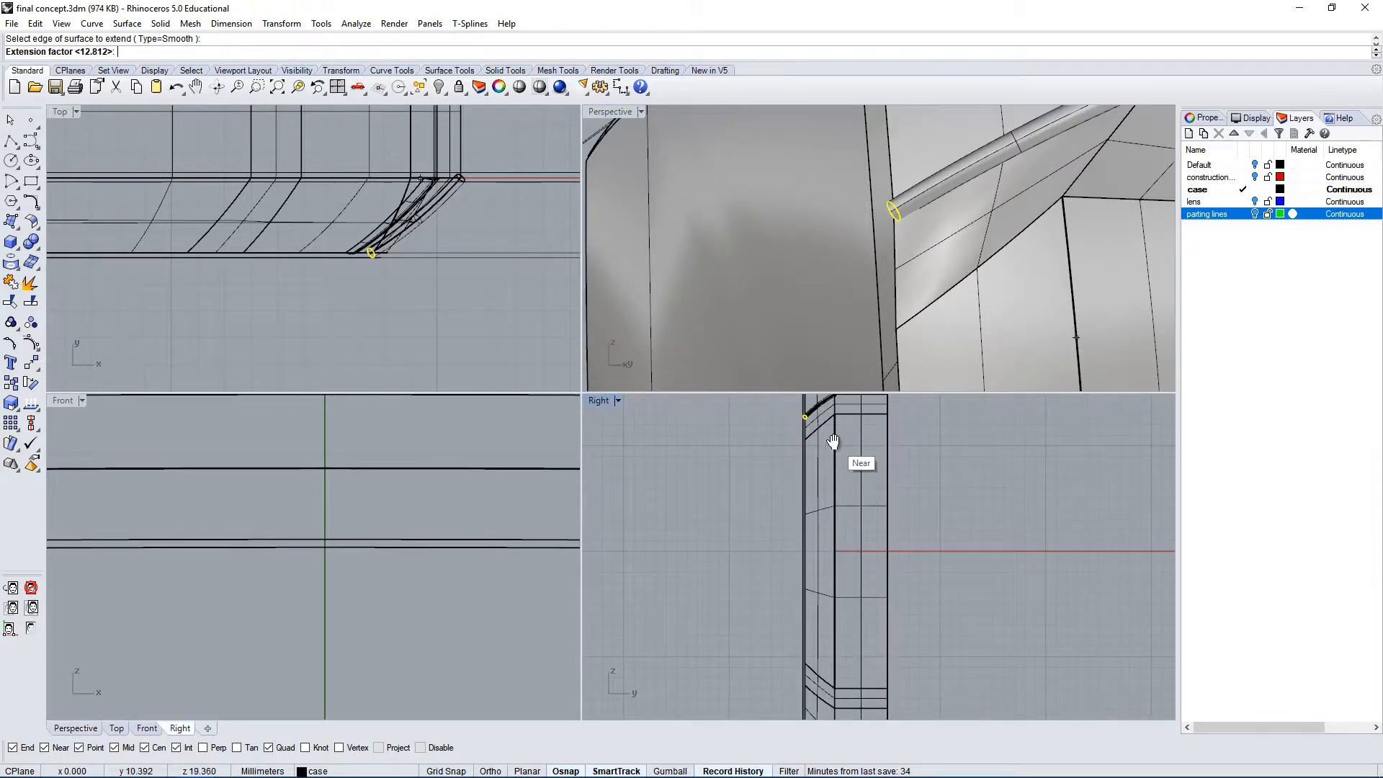
right_drag(834, 442, 865, 531)
scroll(865, 531, up, 4)
click(755, 491)
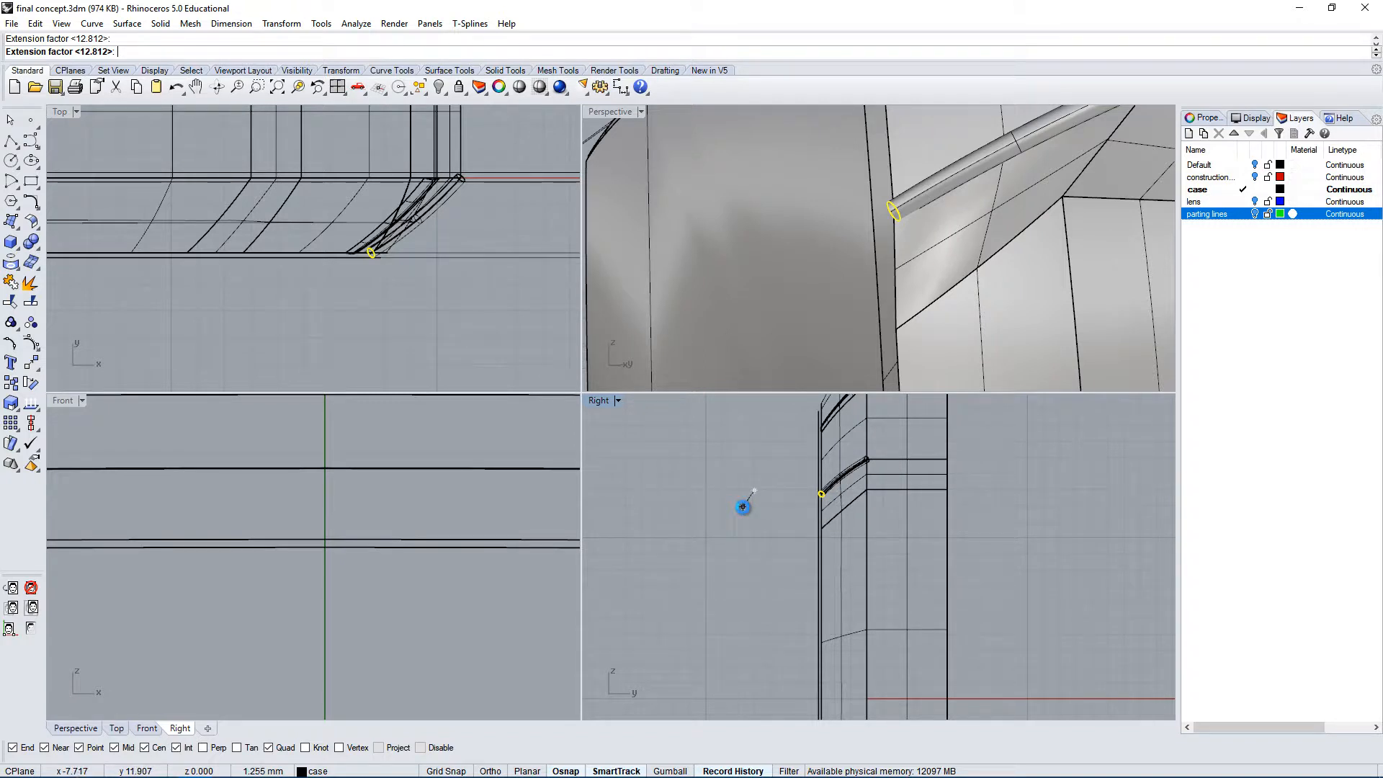
click(742, 507)
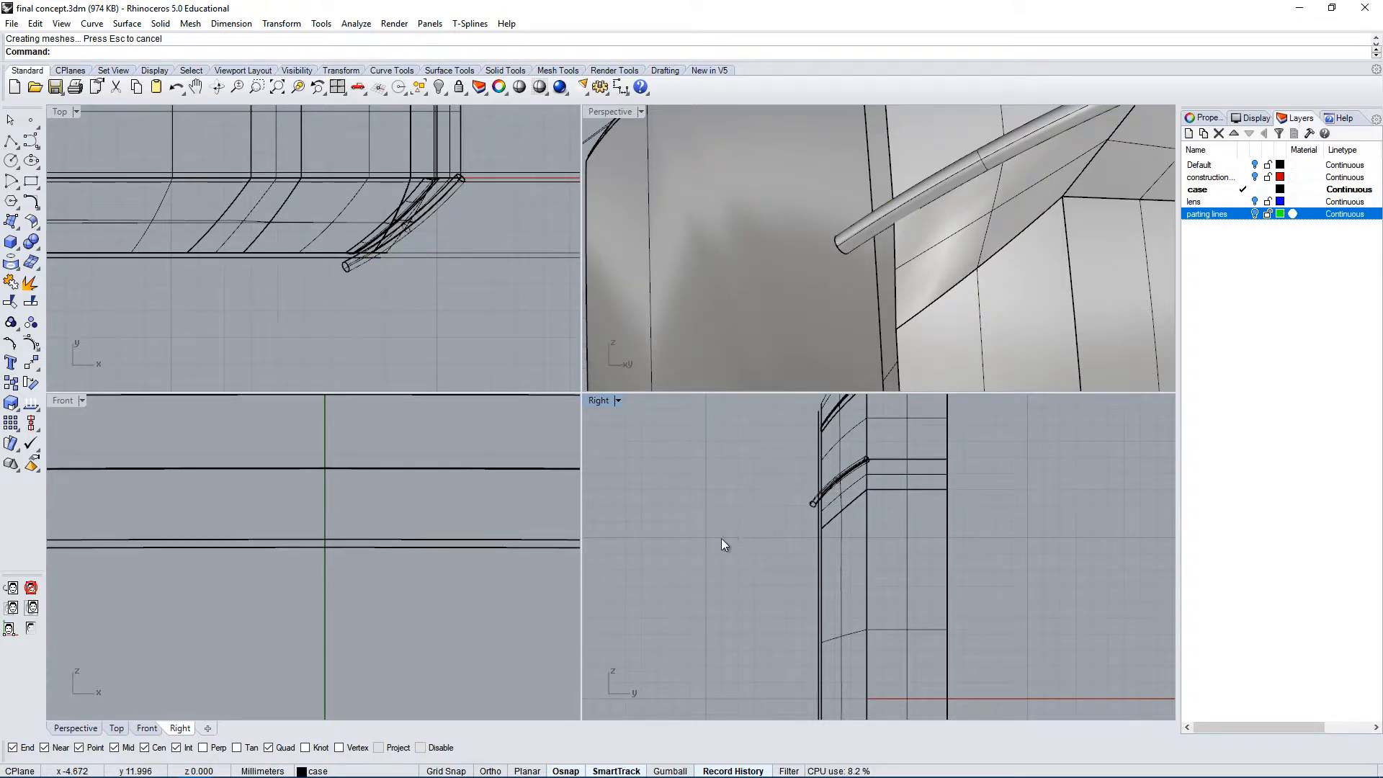
Extend the notch pipe's rear end smoothly beyond the notch corner by a factor of about 0.58.
scroll(724, 546, up, 1)
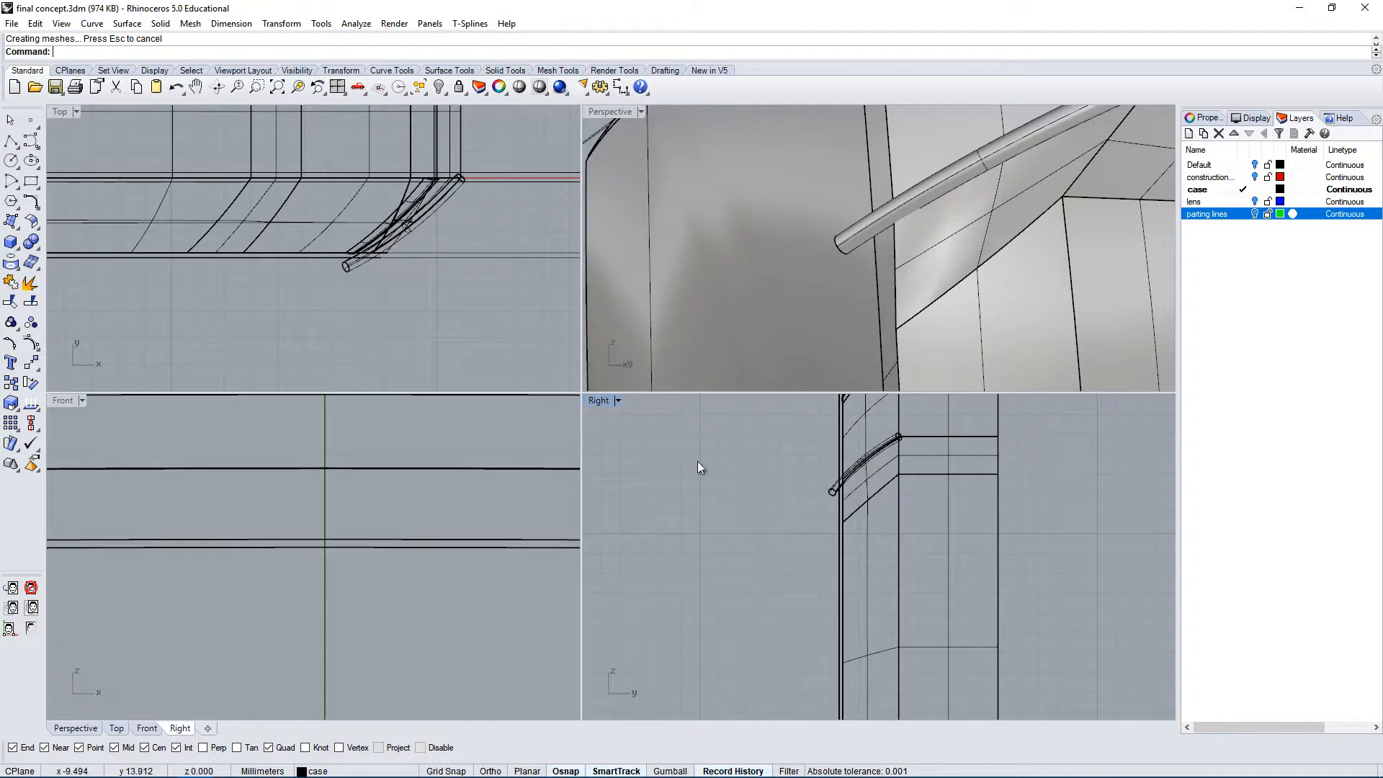
scroll(884, 257, down, 10)
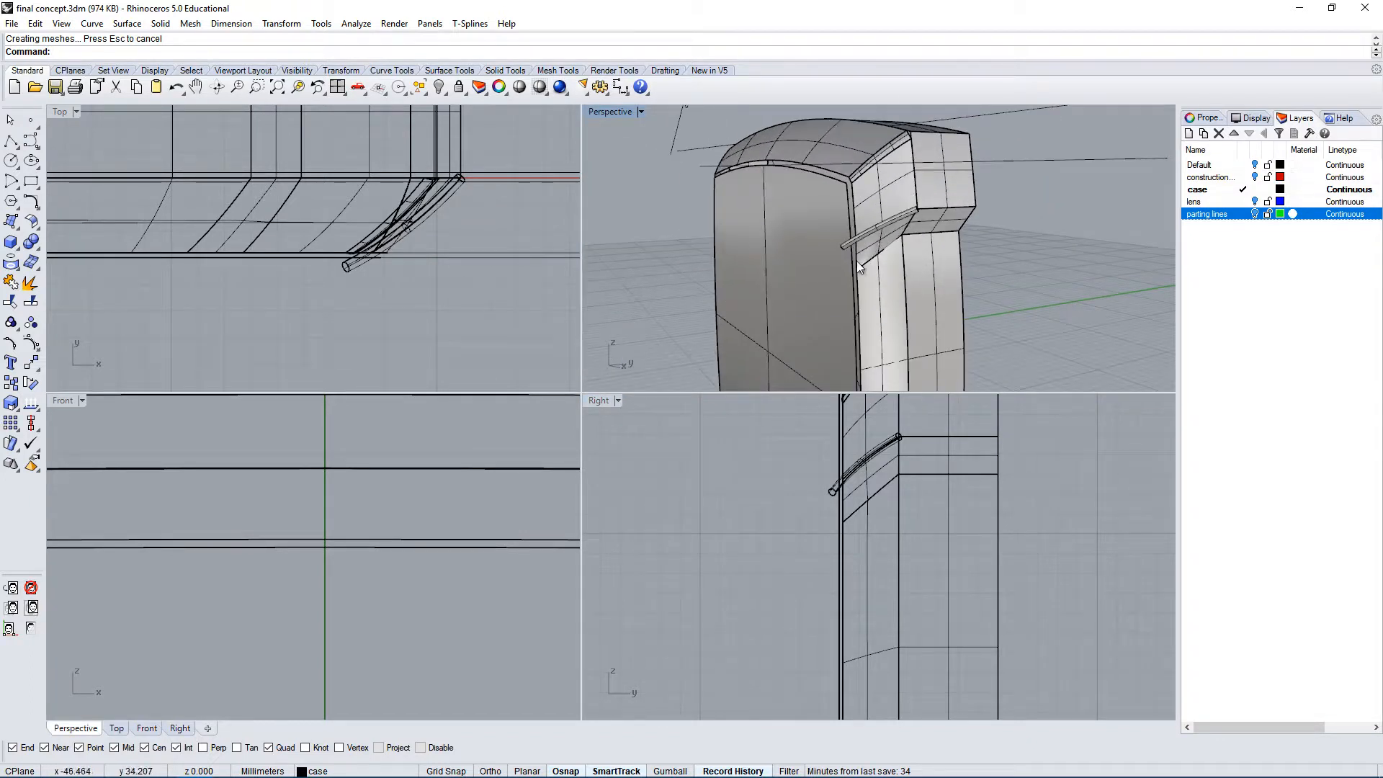
scroll(914, 209, up, 3)
scroll(985, 189, down, 1)
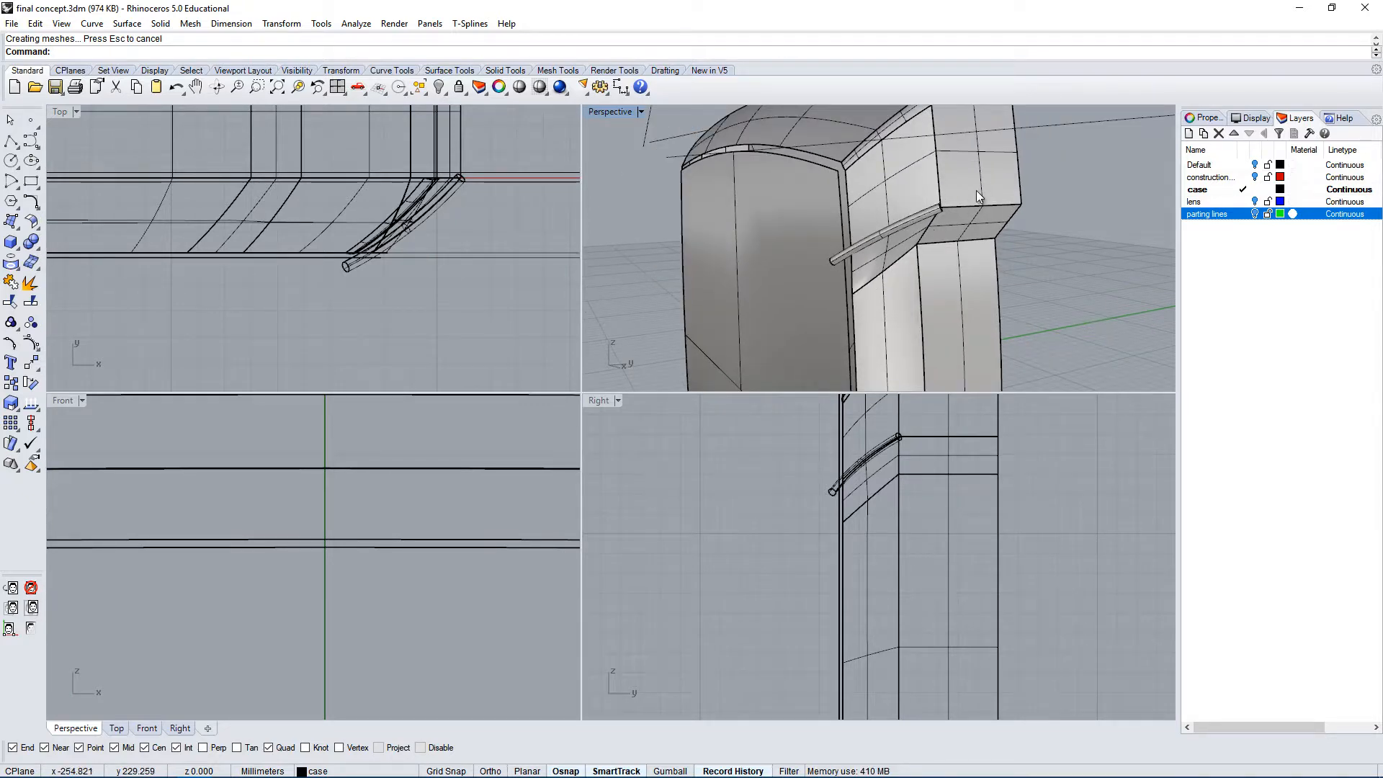
scroll(938, 222, up, 2)
key(Return)
click(933, 217)
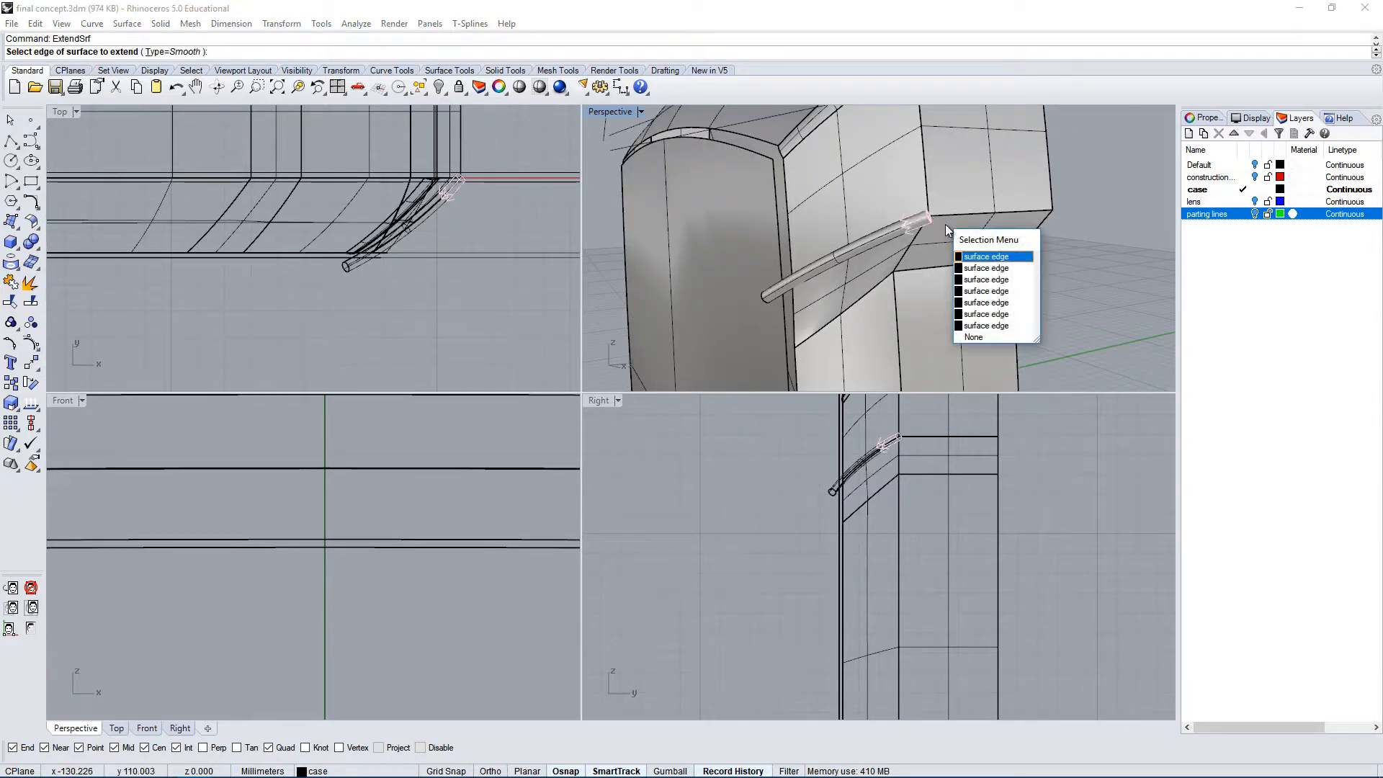
click(986, 268)
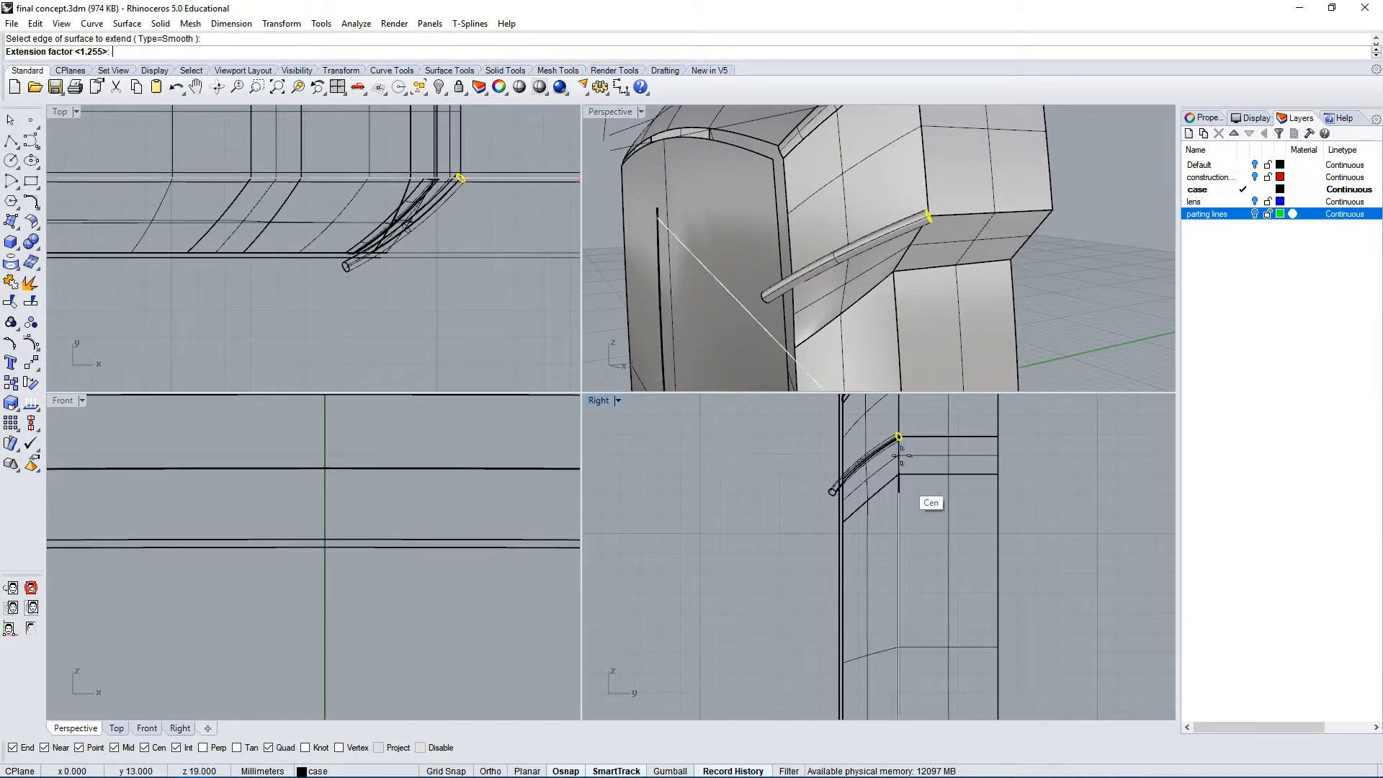
right_drag(900, 455, 930, 570)
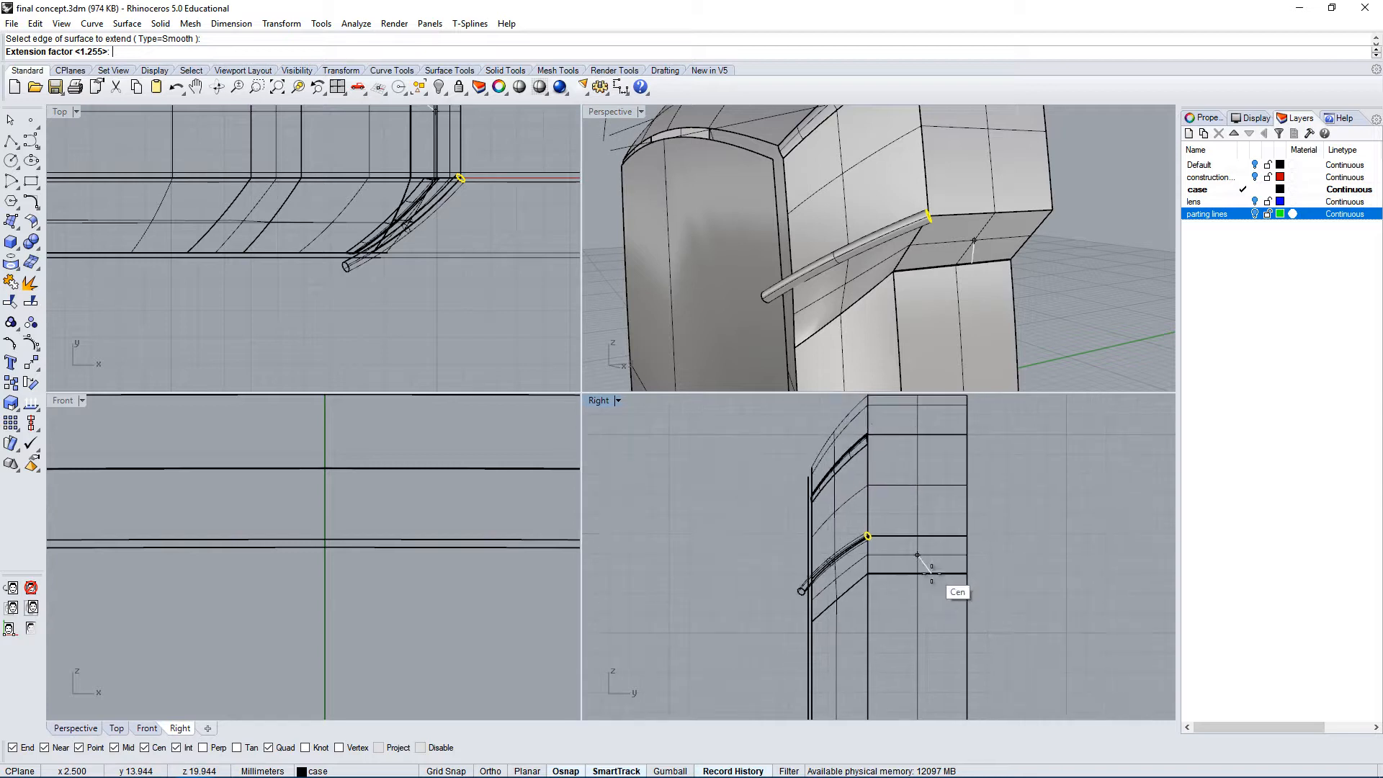
click(1030, 502)
Create a pipe of radius 0.2 with Cap=None around the lower edge of the notch's front bevel.
right_drag(950, 214, 890, 191)
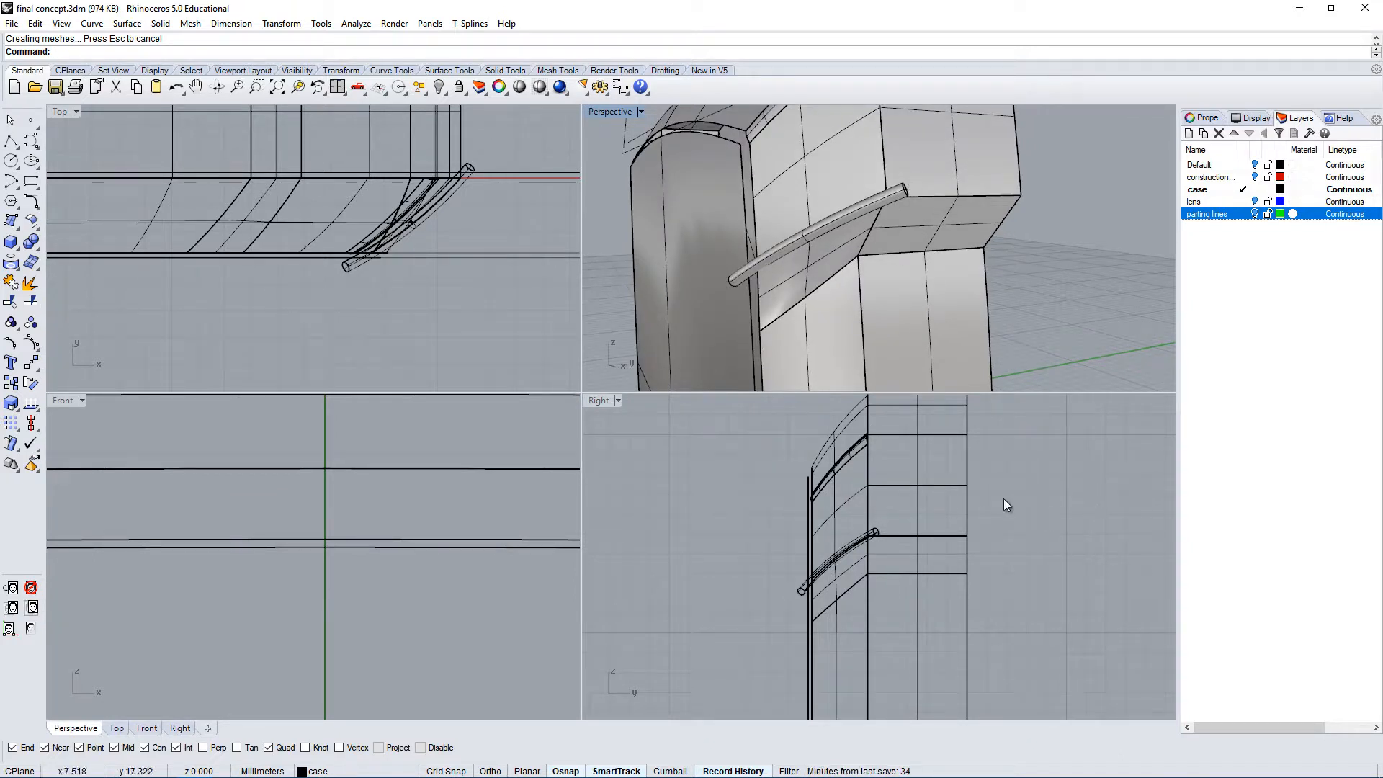
right_drag(819, 279, 821, 296)
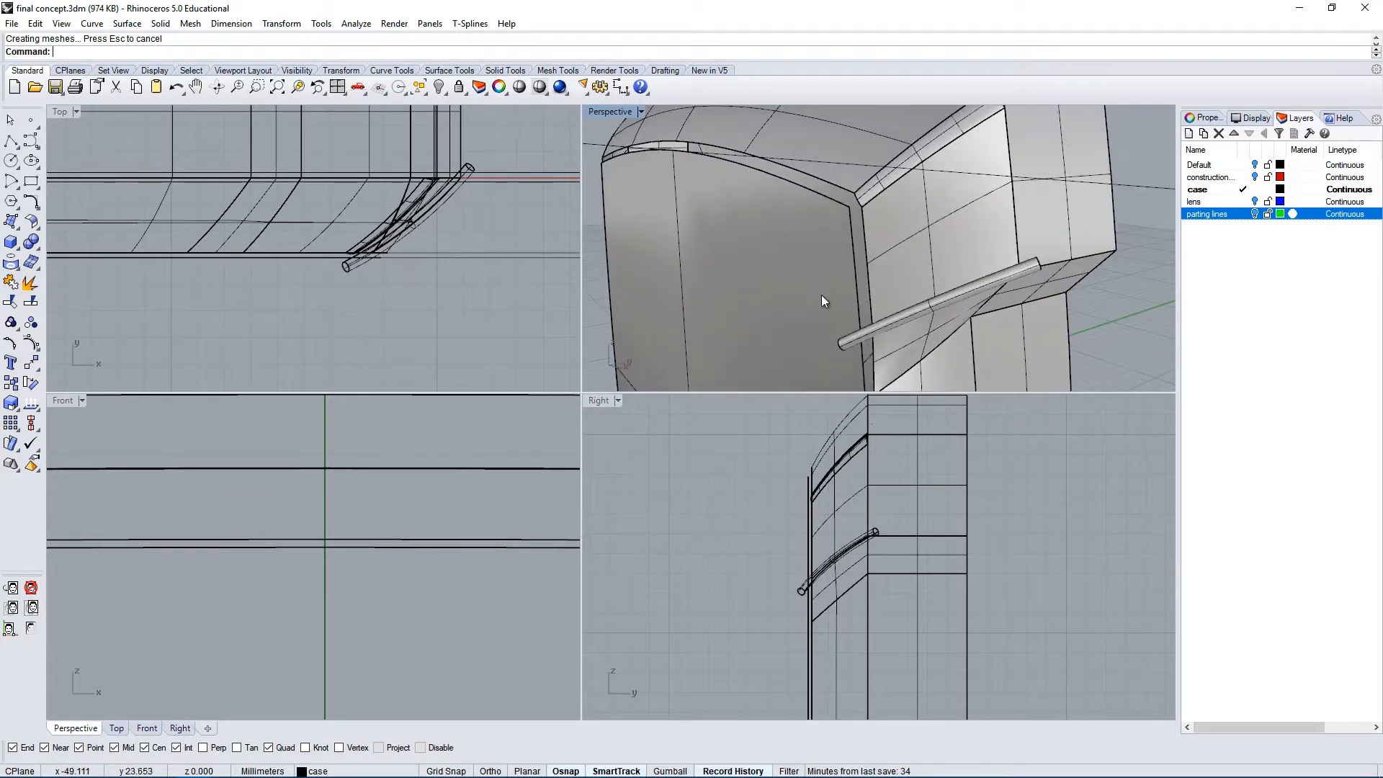
double_click(611, 113)
right_drag(753, 495, 721, 473)
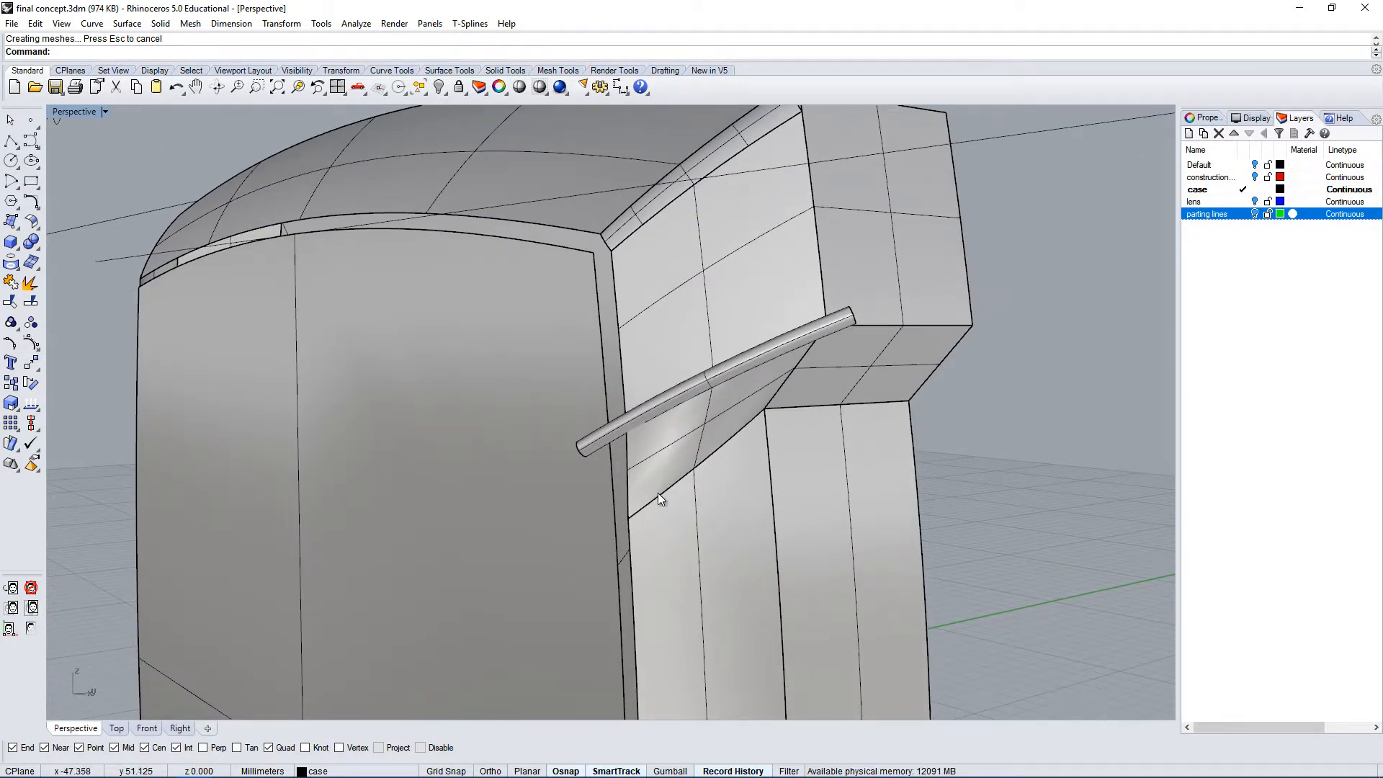
key(Return)
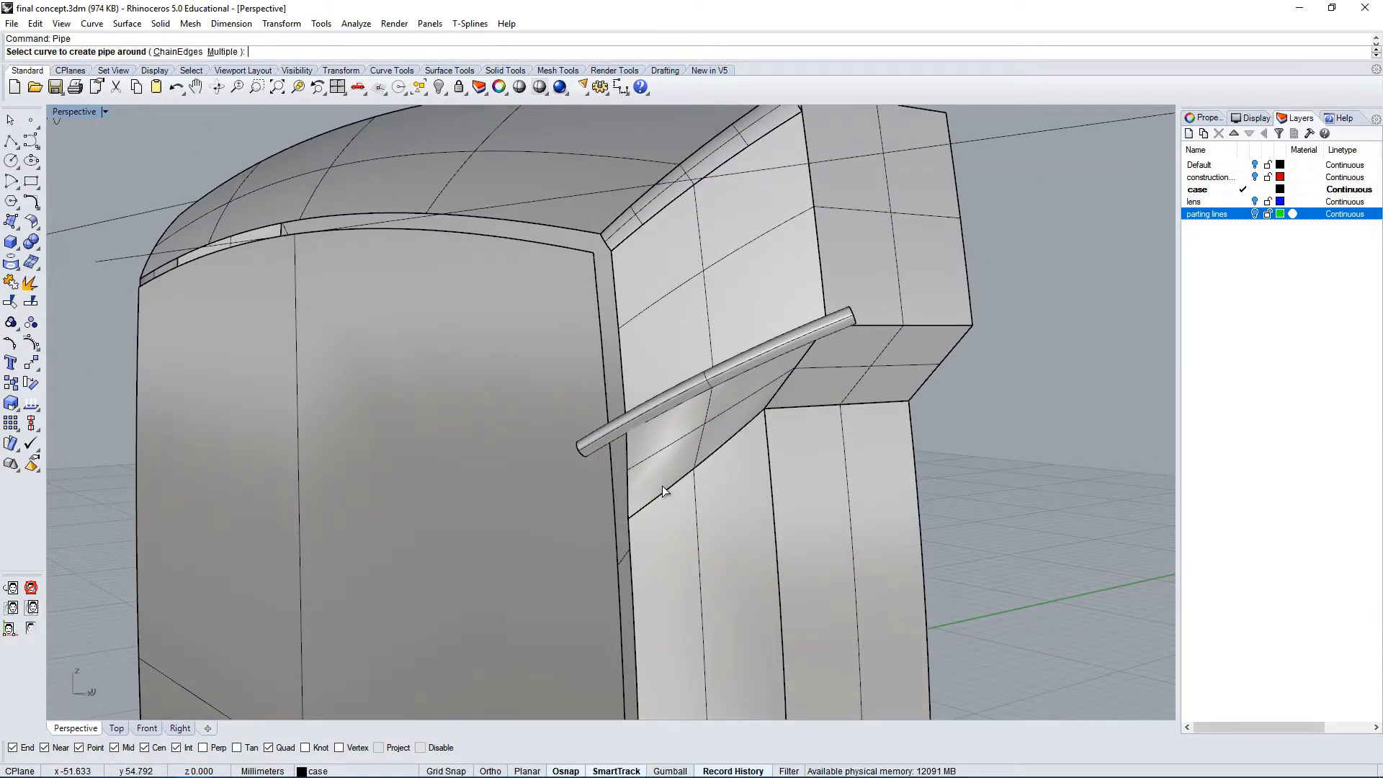
click(669, 490)
click(717, 532)
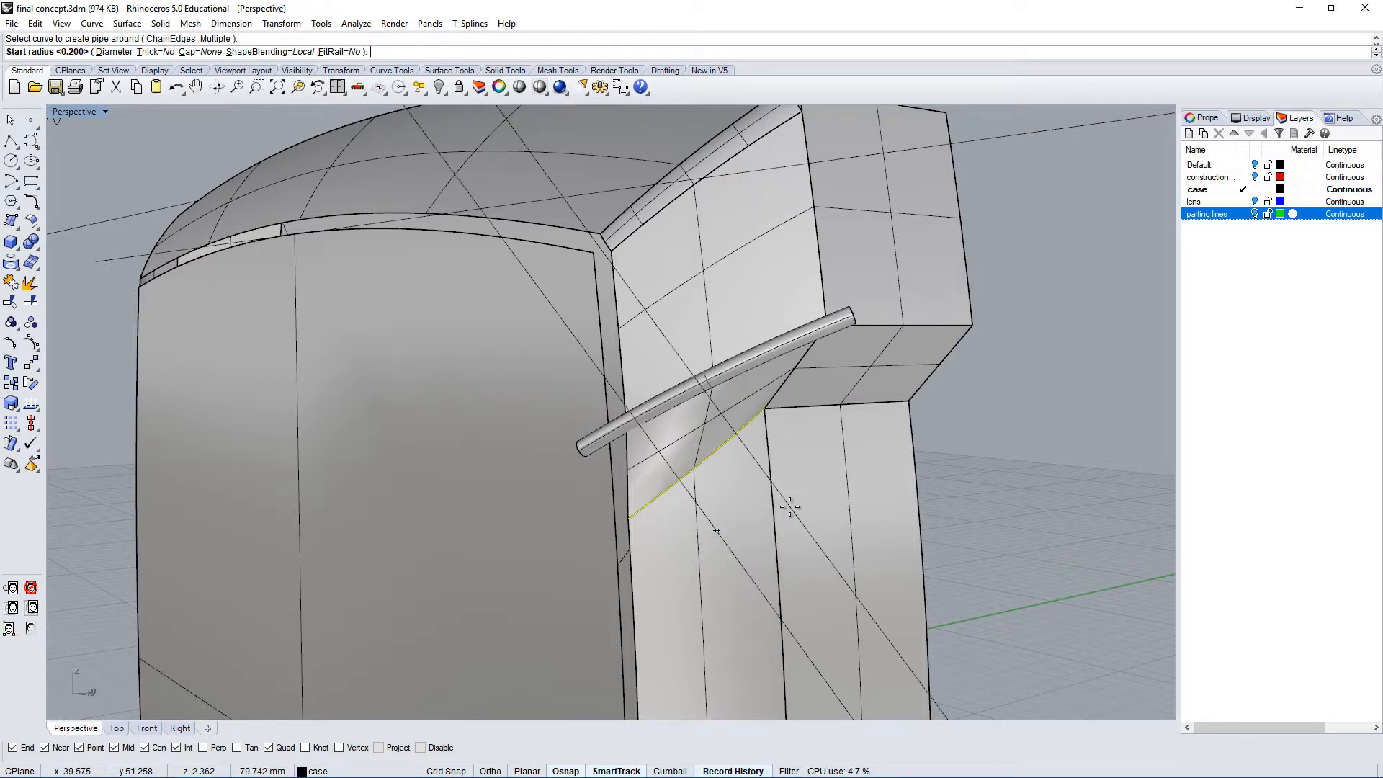
key(Return)
key(Return)
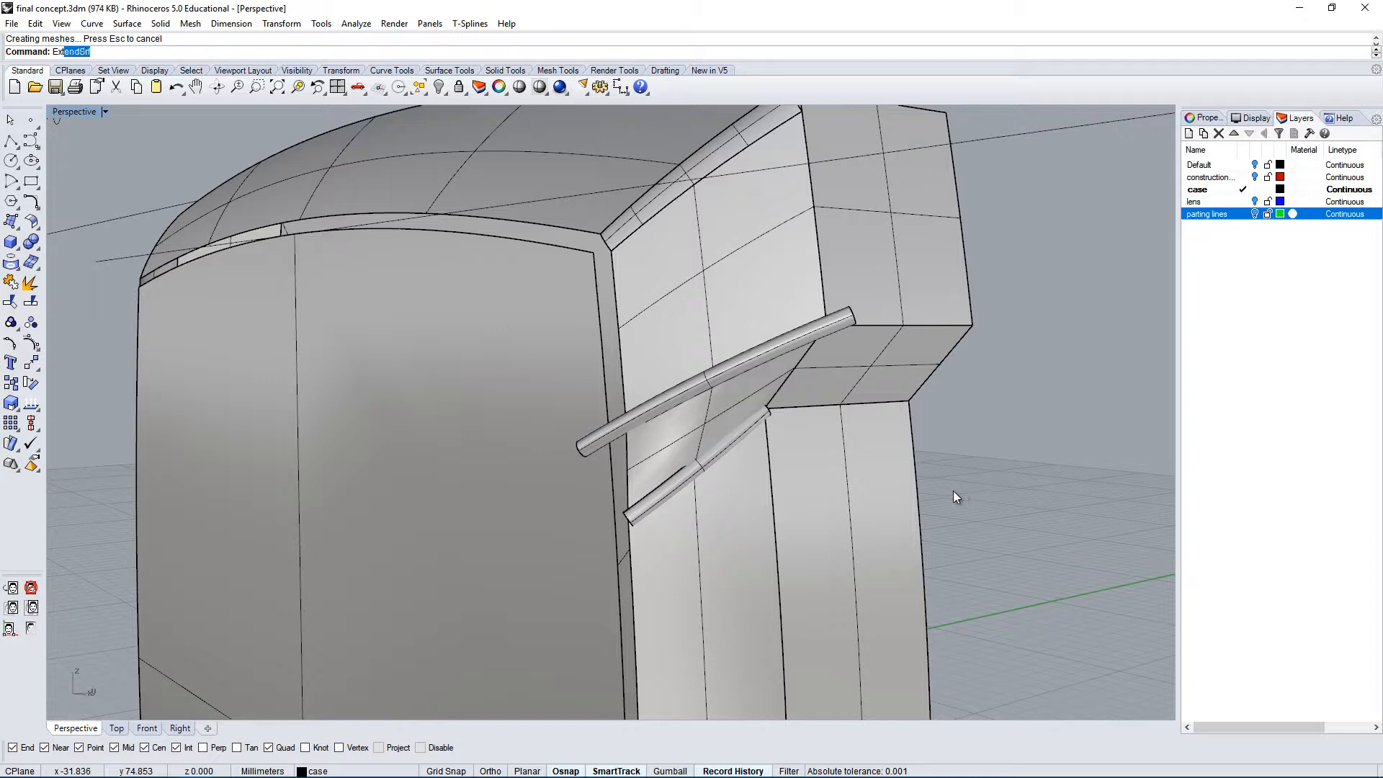
text(Ext)
key(Return)
click(625, 520)
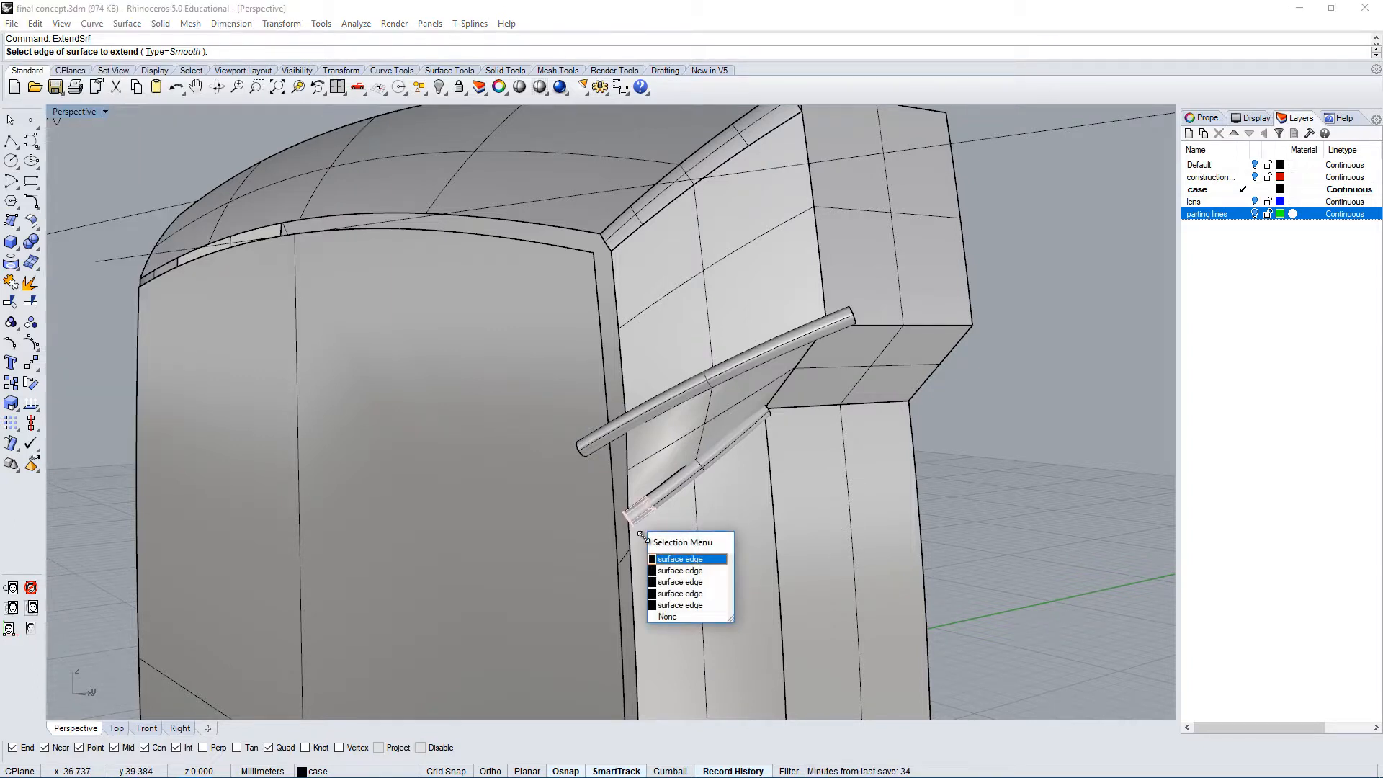
click(670, 570)
key(Return)
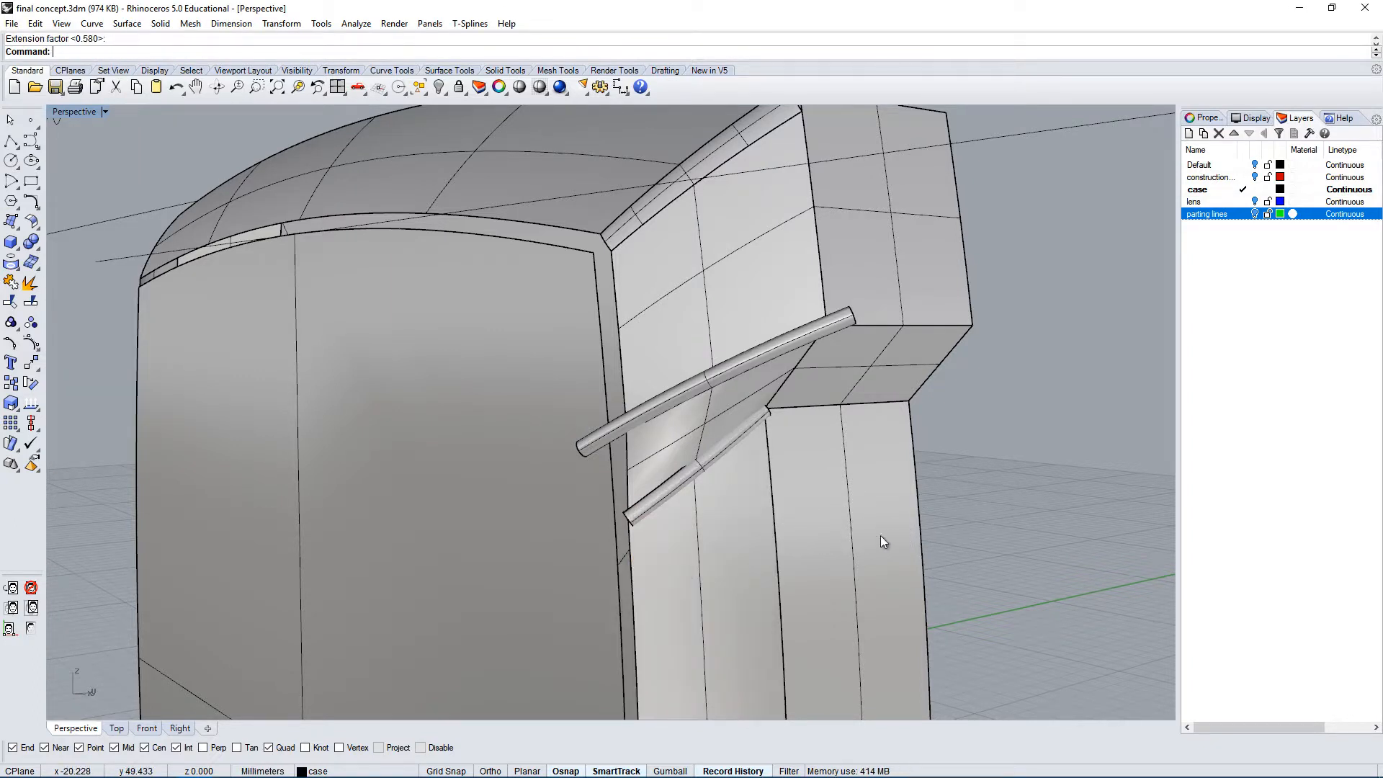
Extend the lower notch pipe's front end smoothly with ExtendSrf so it runs past the case's front face.
scroll(608, 556, up, 3)
key(Return)
click(600, 516)
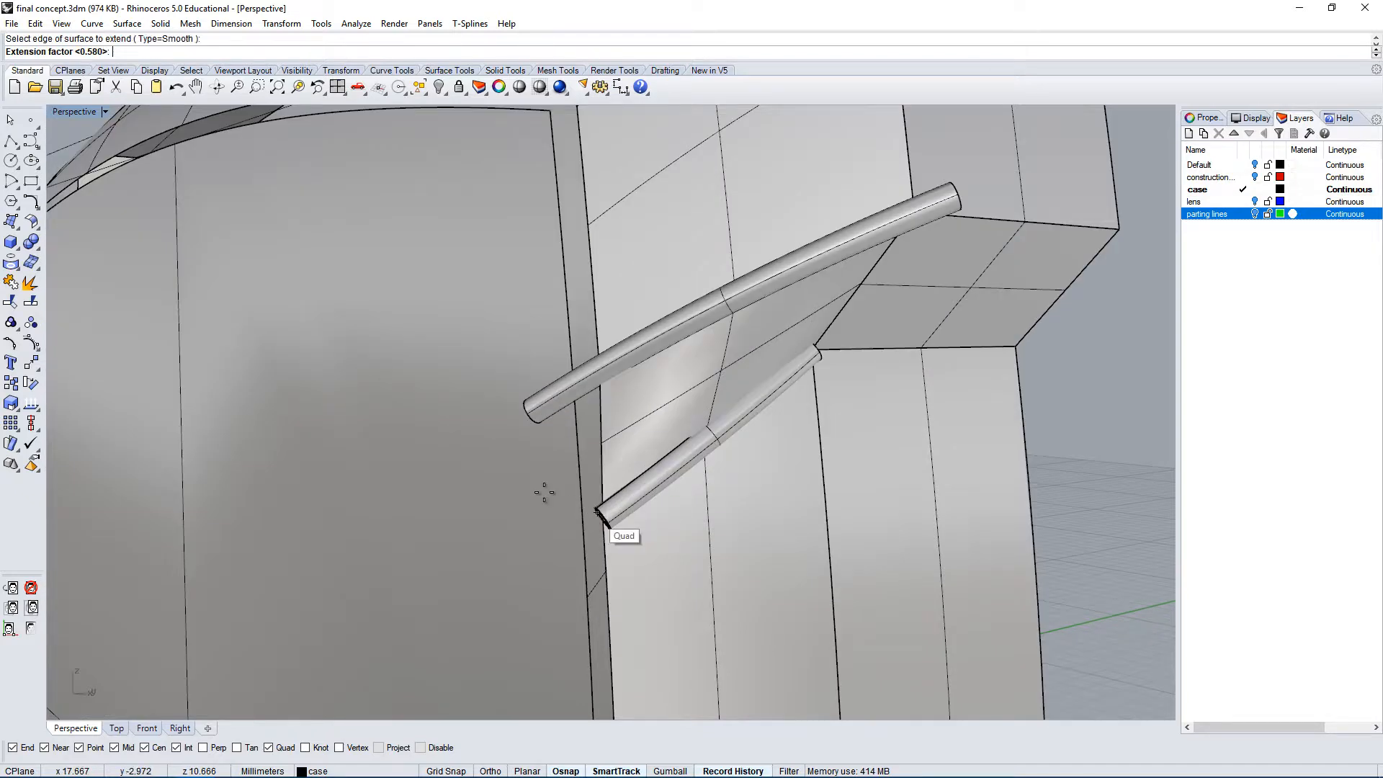
double_click(74, 112)
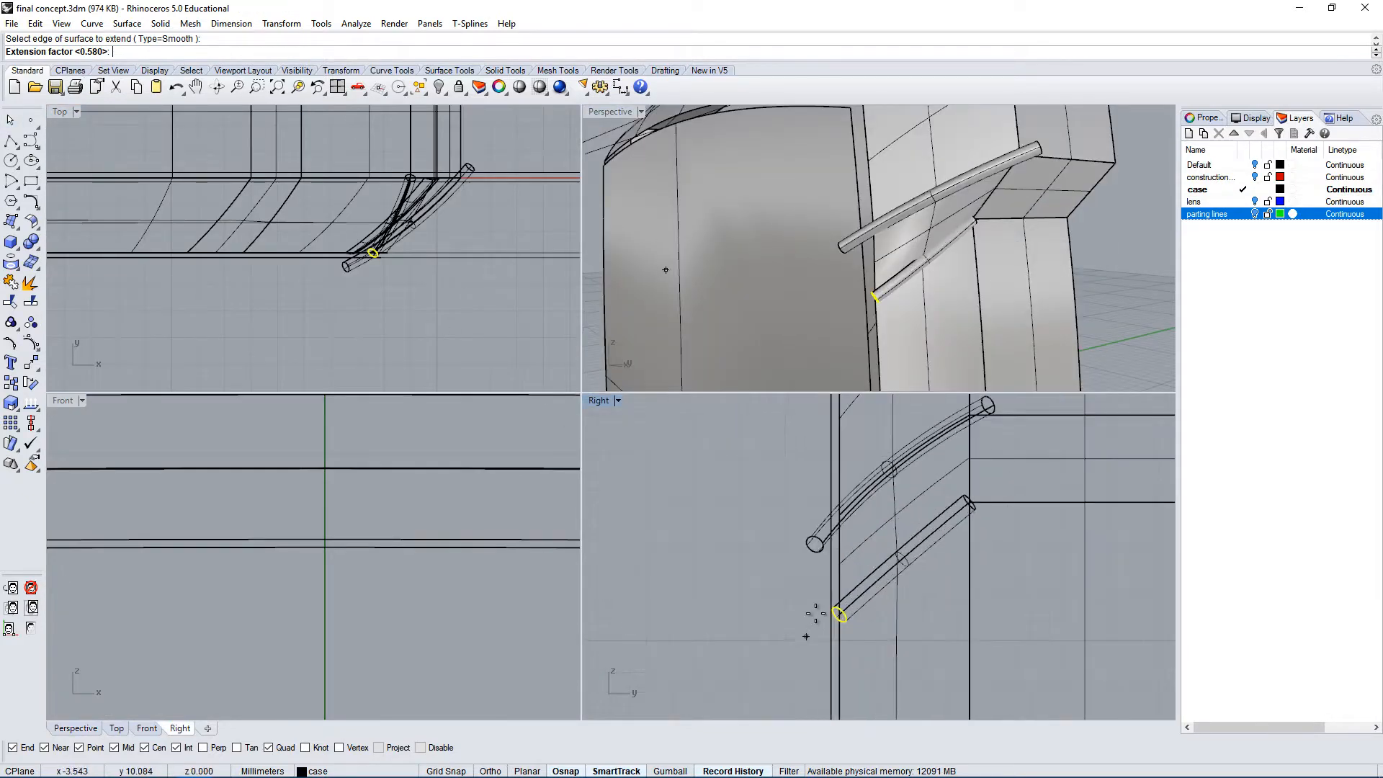
click(792, 602)
right_drag(799, 612, 714, 654)
Try extending the lower notch pipe's rear end by a factor of about 0.105, and undo it.
key(Return)
click(966, 493)
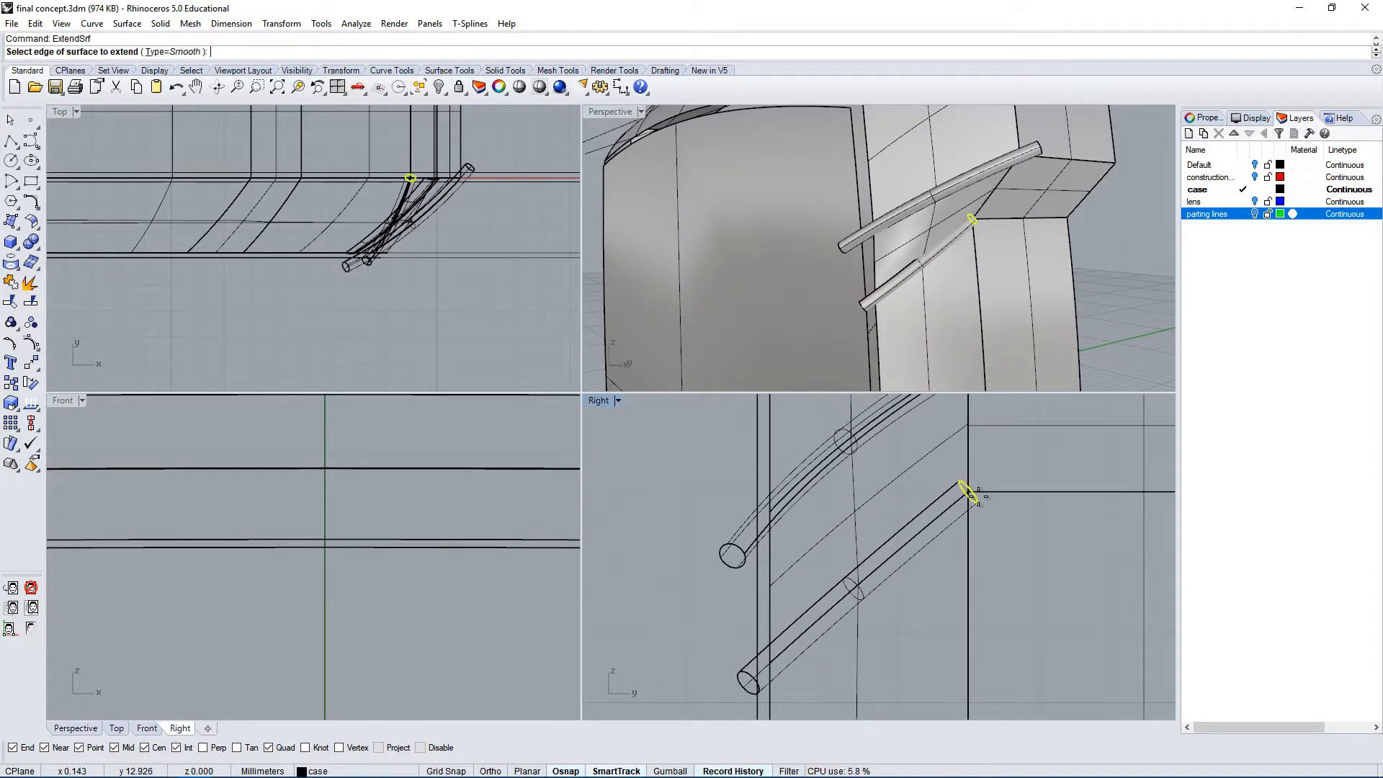
click(1016, 479)
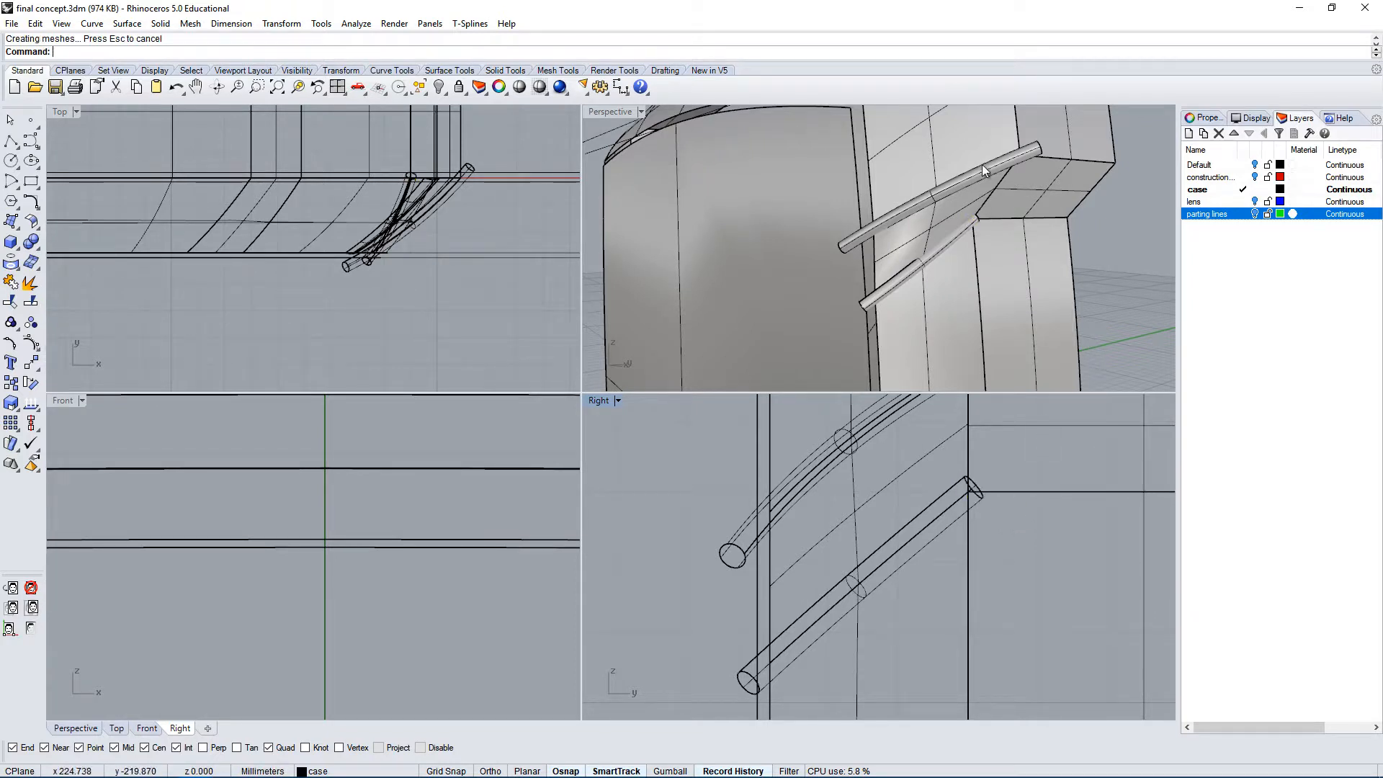
right_drag(983, 164, 979, 212)
scroll(834, 186, up, 5)
key(ctrl+z)
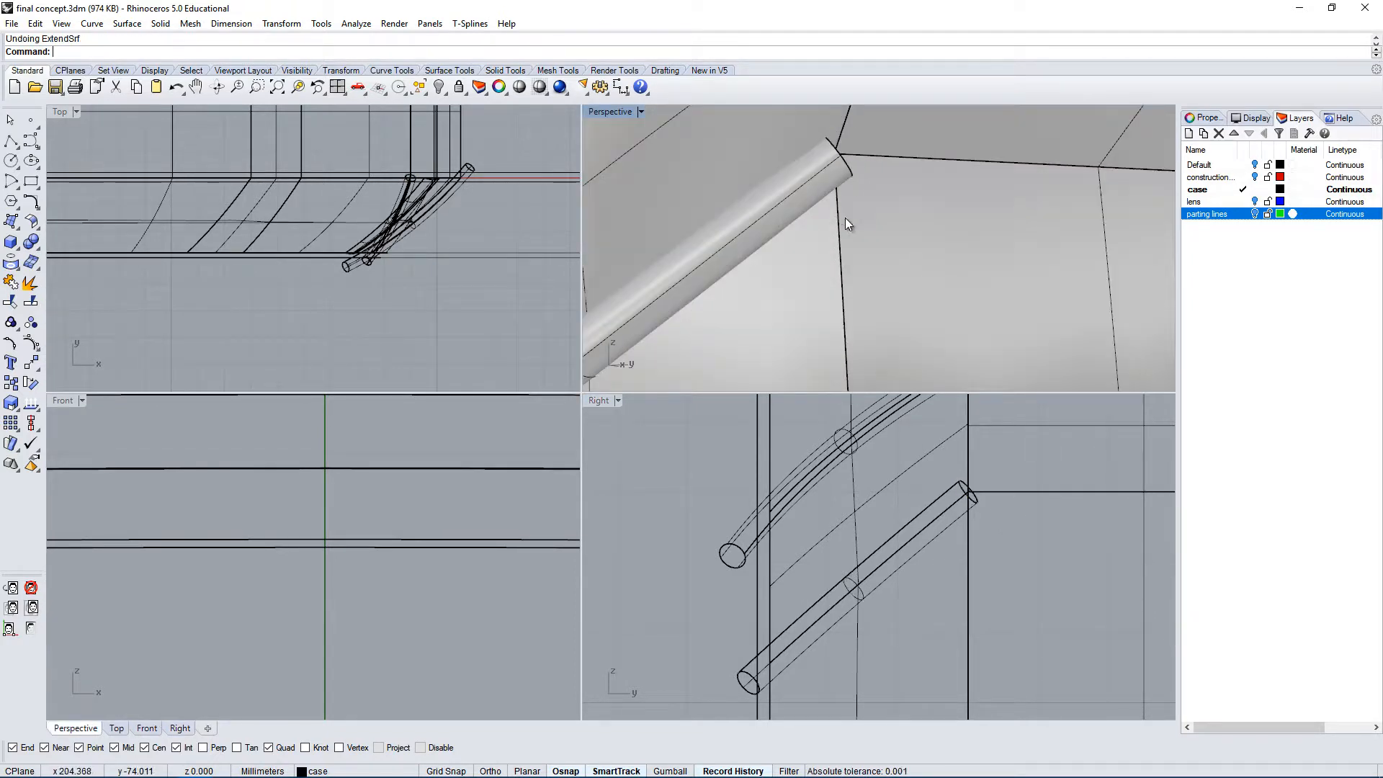
Extend the lower notch pipe's rear end smoothly with ExtendSrf so it runs well past the notch corner.
right_click(1051, 625)
click(970, 491)
click(1010, 456)
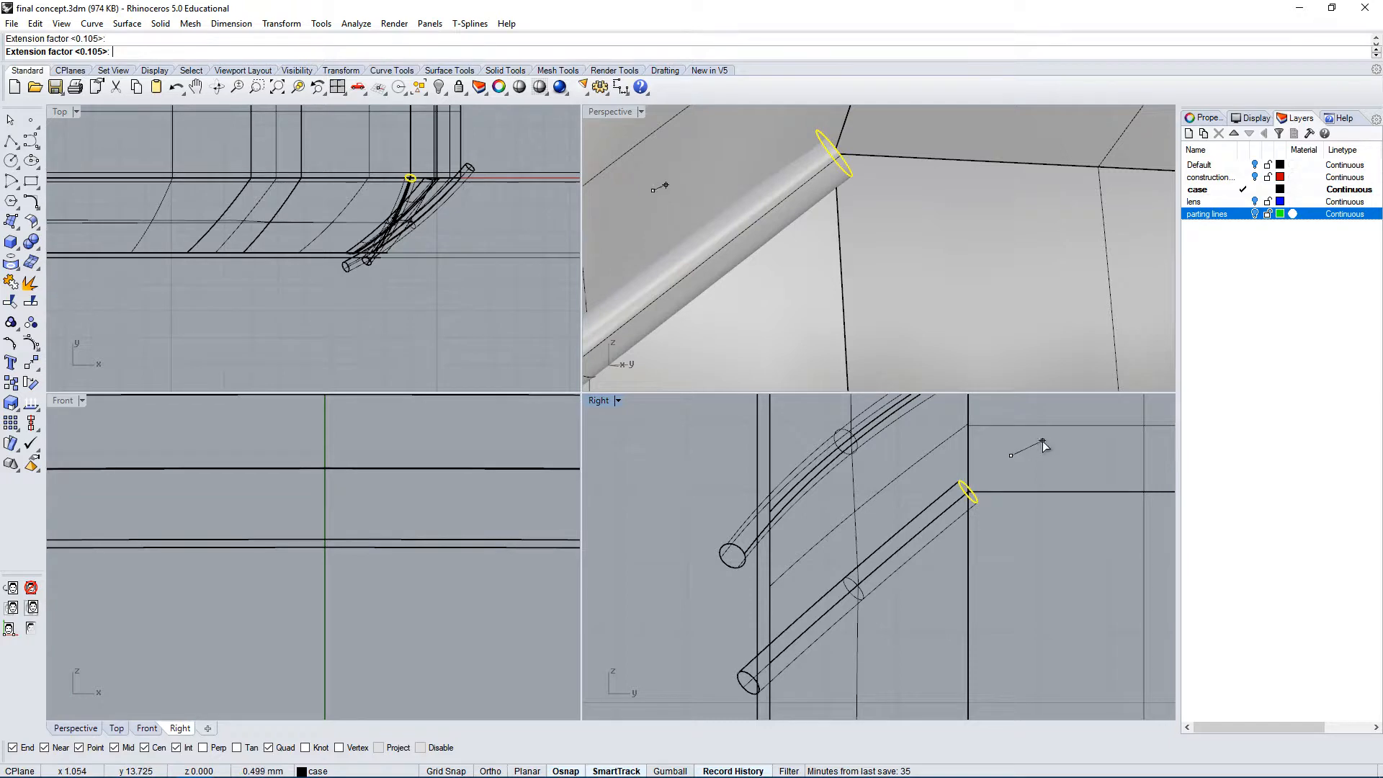
click(1043, 441)
scroll(949, 288, down, 8)
right_drag(949, 288, 1013, 196)
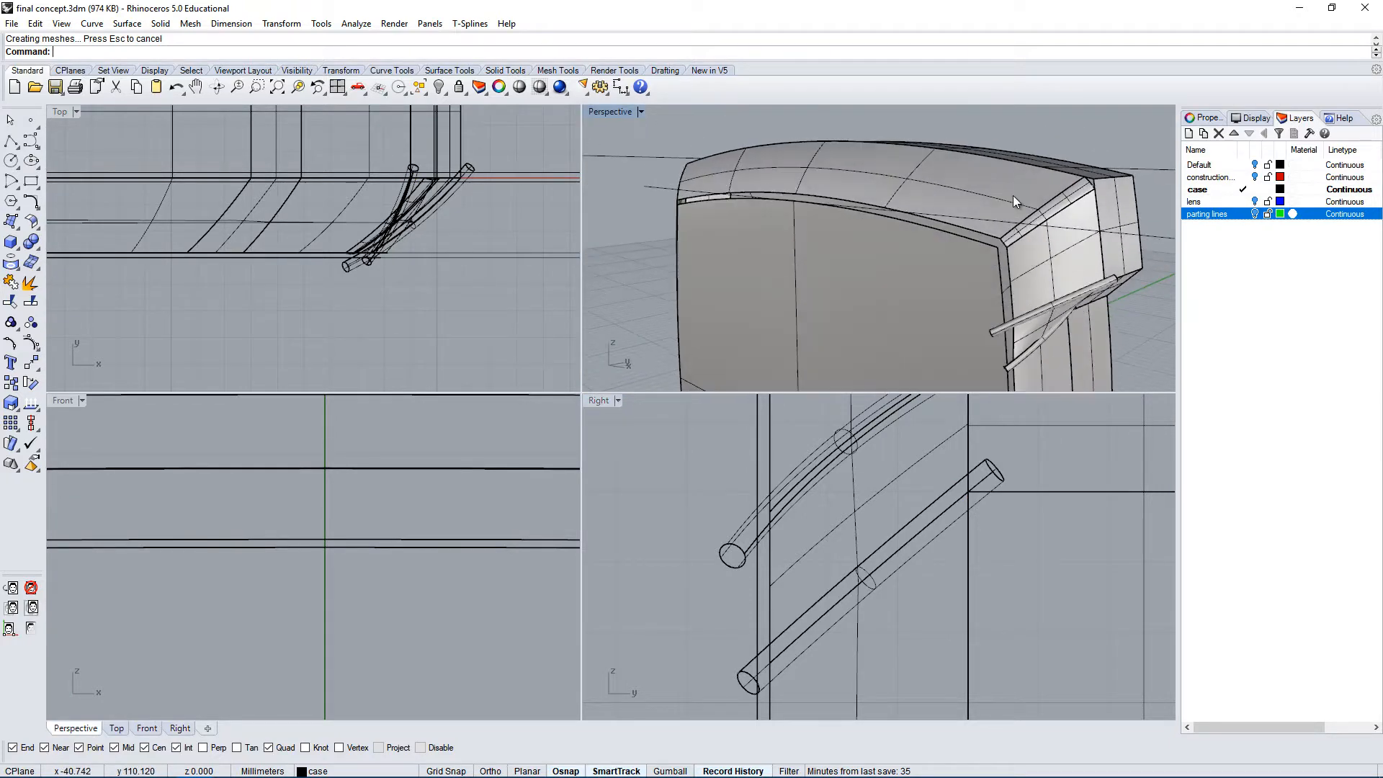
Maximize the Perspective view and set its display mode to Ghosted.
double_click(598, 109)
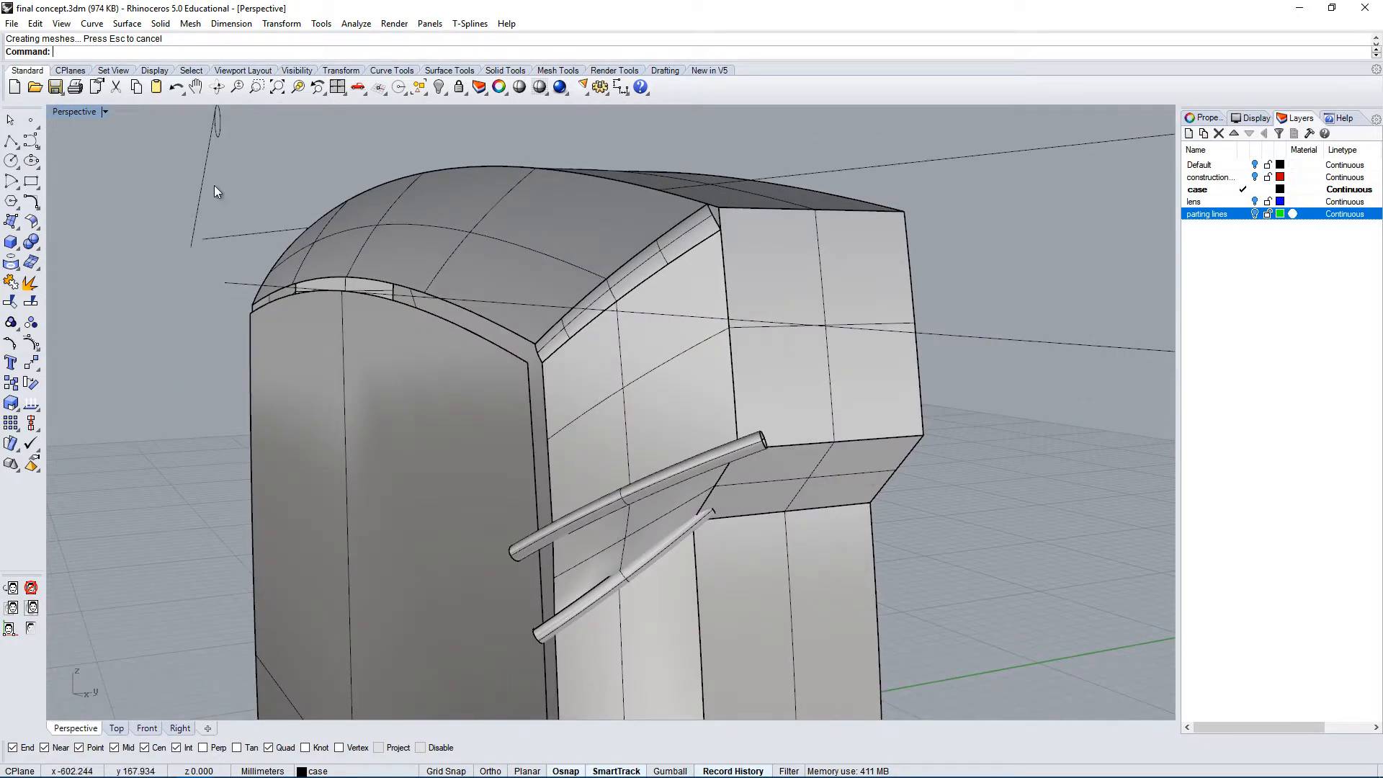
click(83, 112)
click(98, 193)
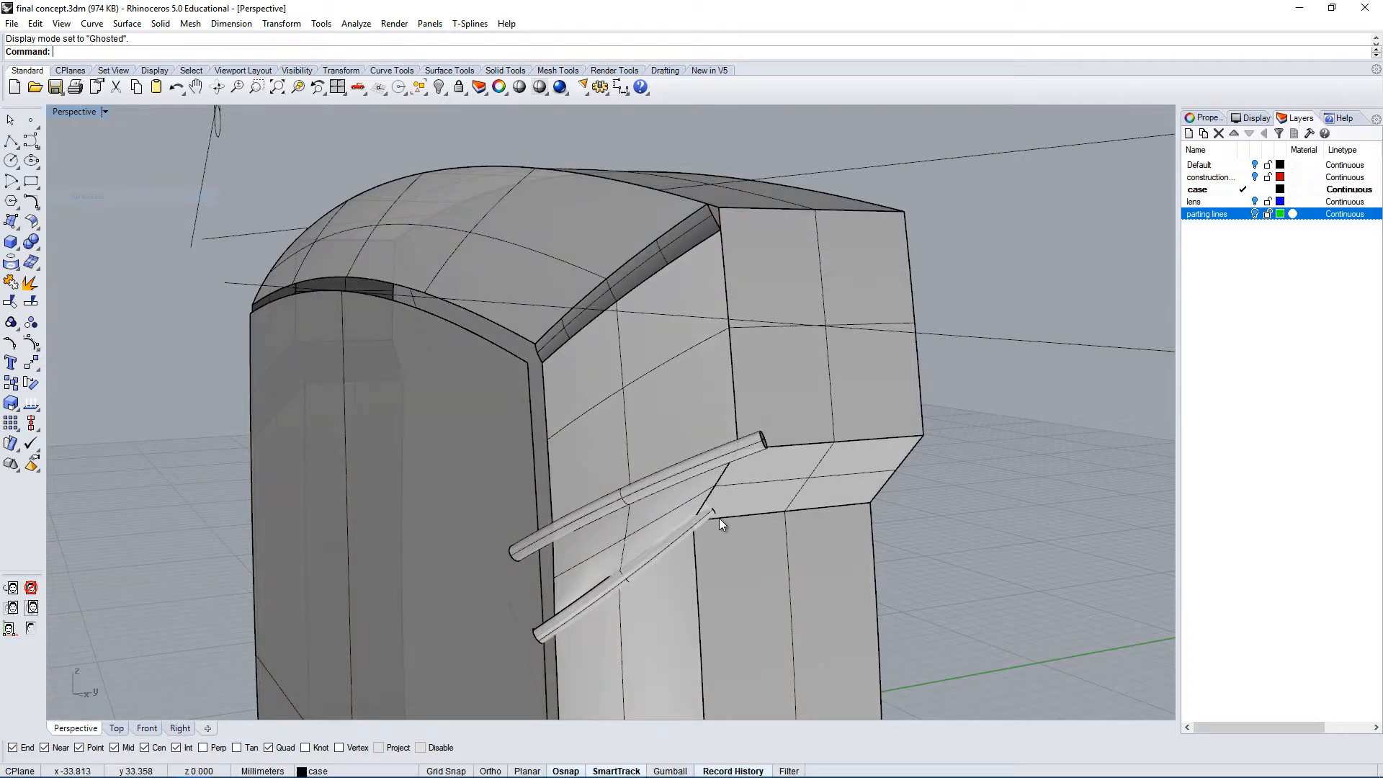
click(779, 518)
click(984, 494)
right_drag(825, 520, 863, 487)
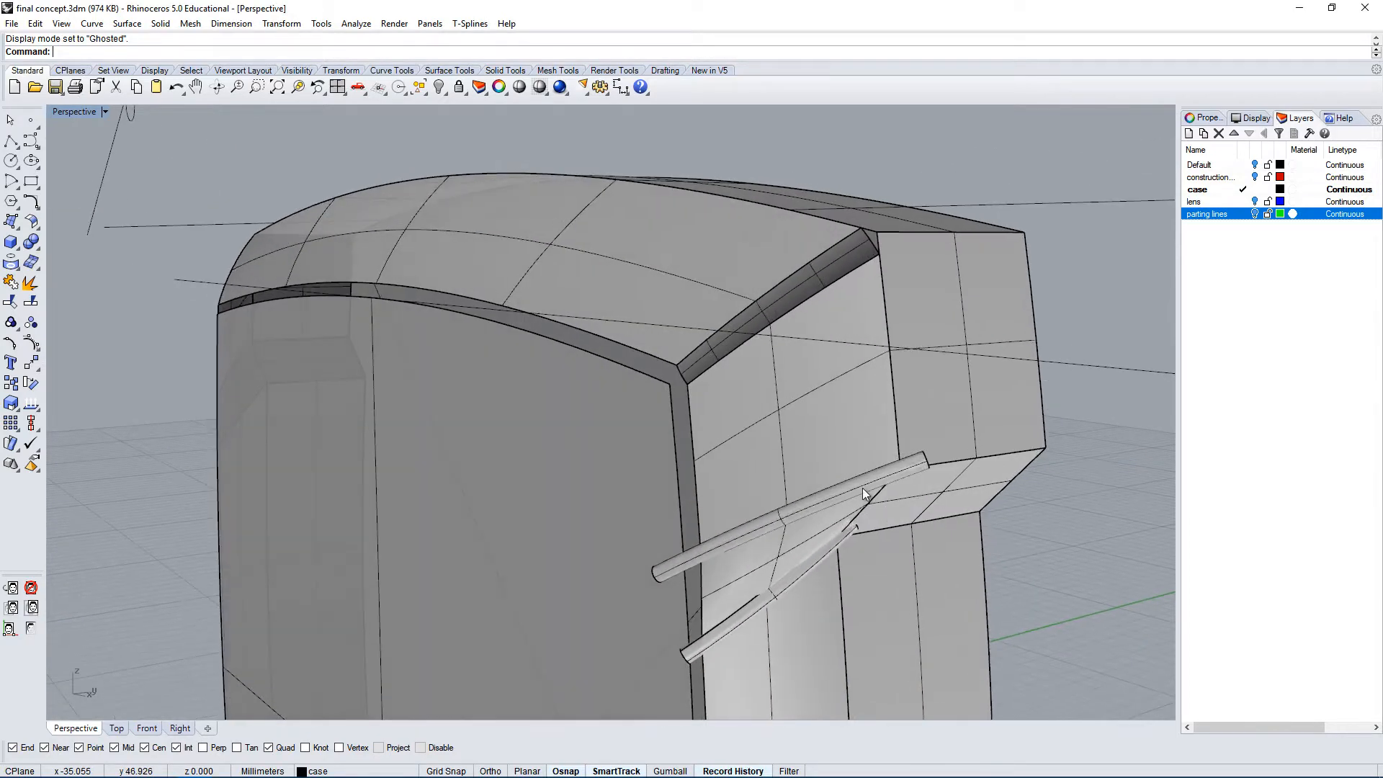
Trim away the case surface strips inside the upper notch pipe, using that pipe as the cutting object.
click(924, 461)
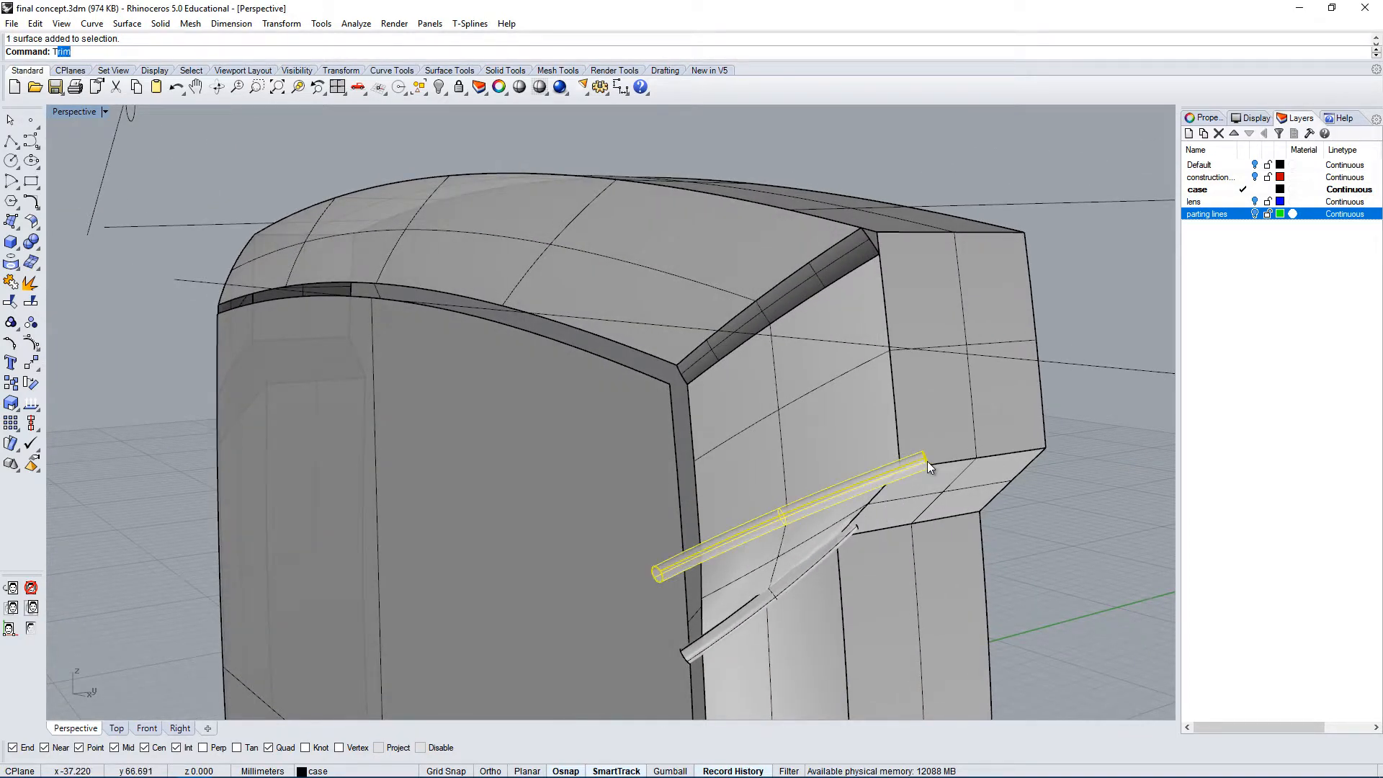
key(Return)
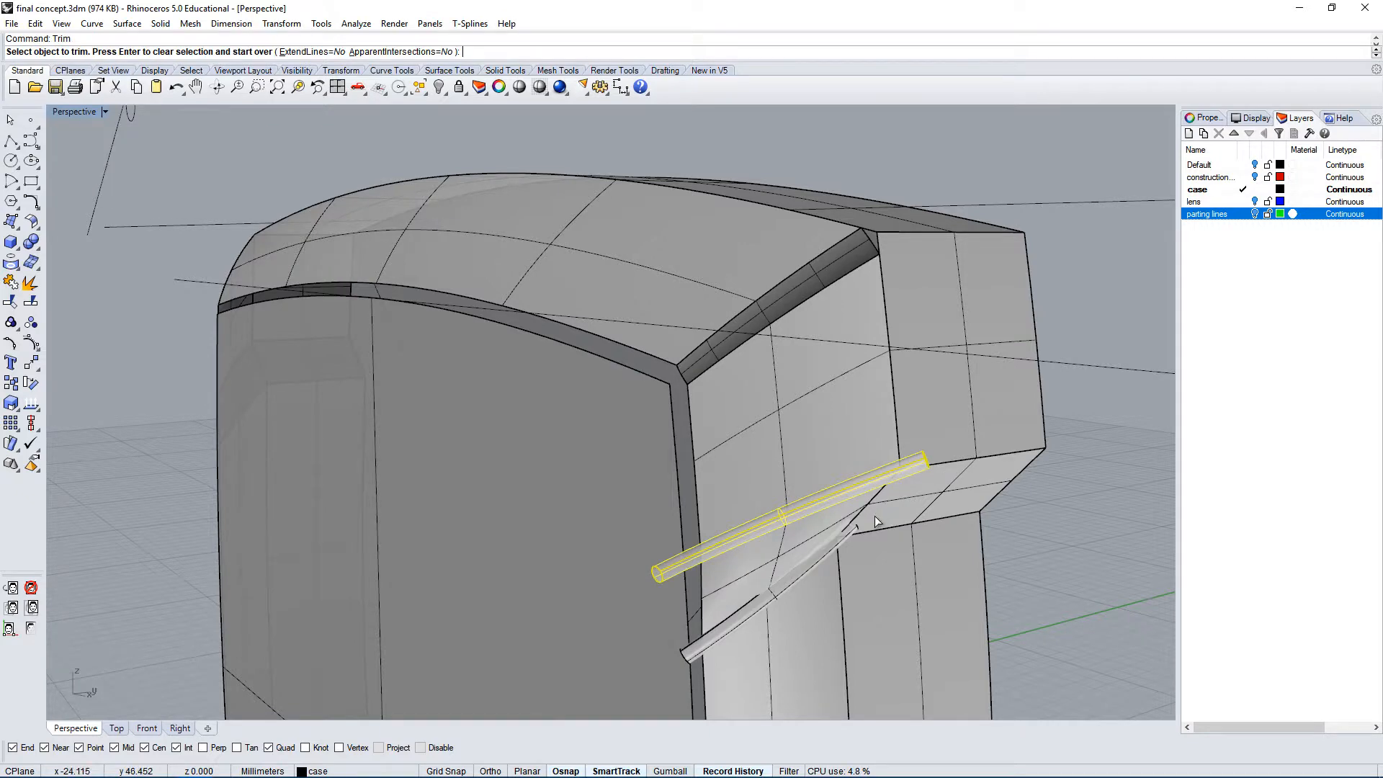
scroll(875, 516, up, 3)
click(754, 516)
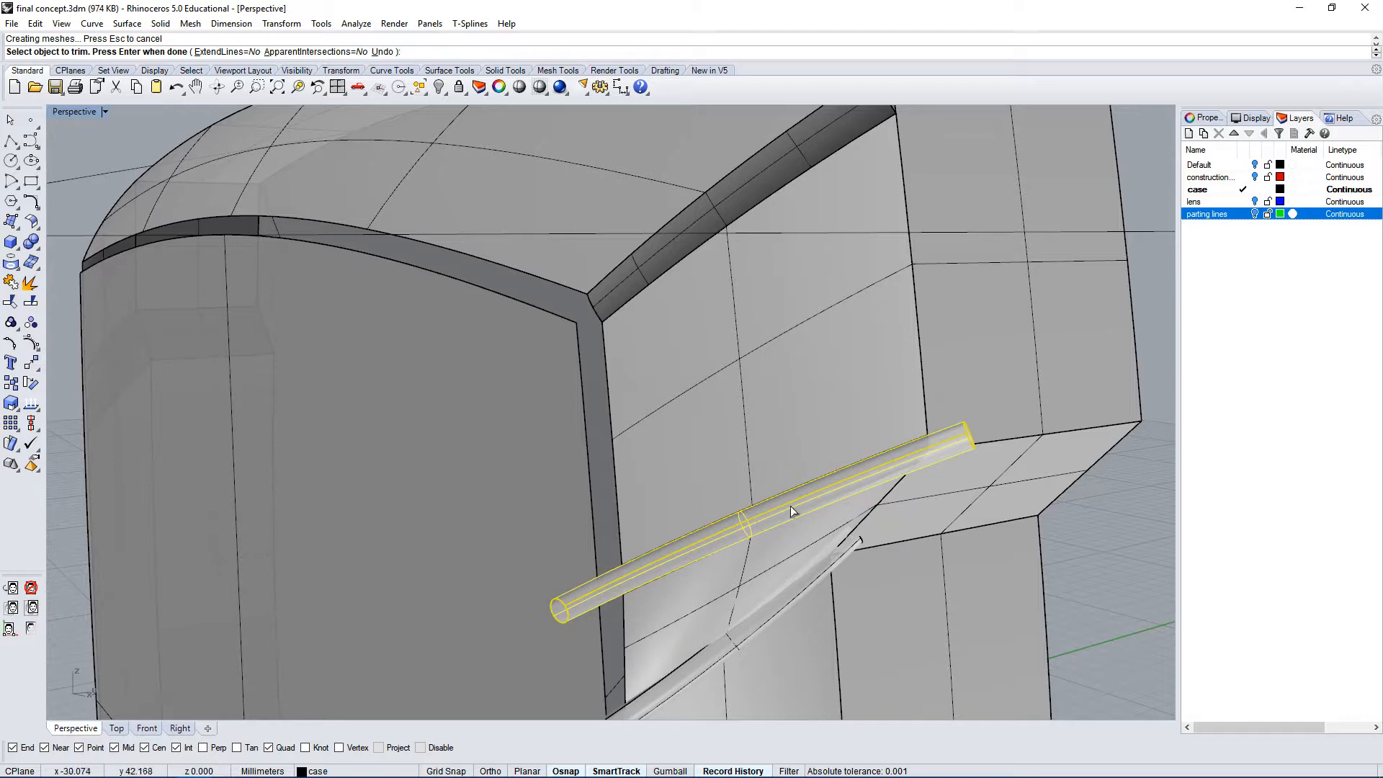
right_drag(887, 487, 884, 479)
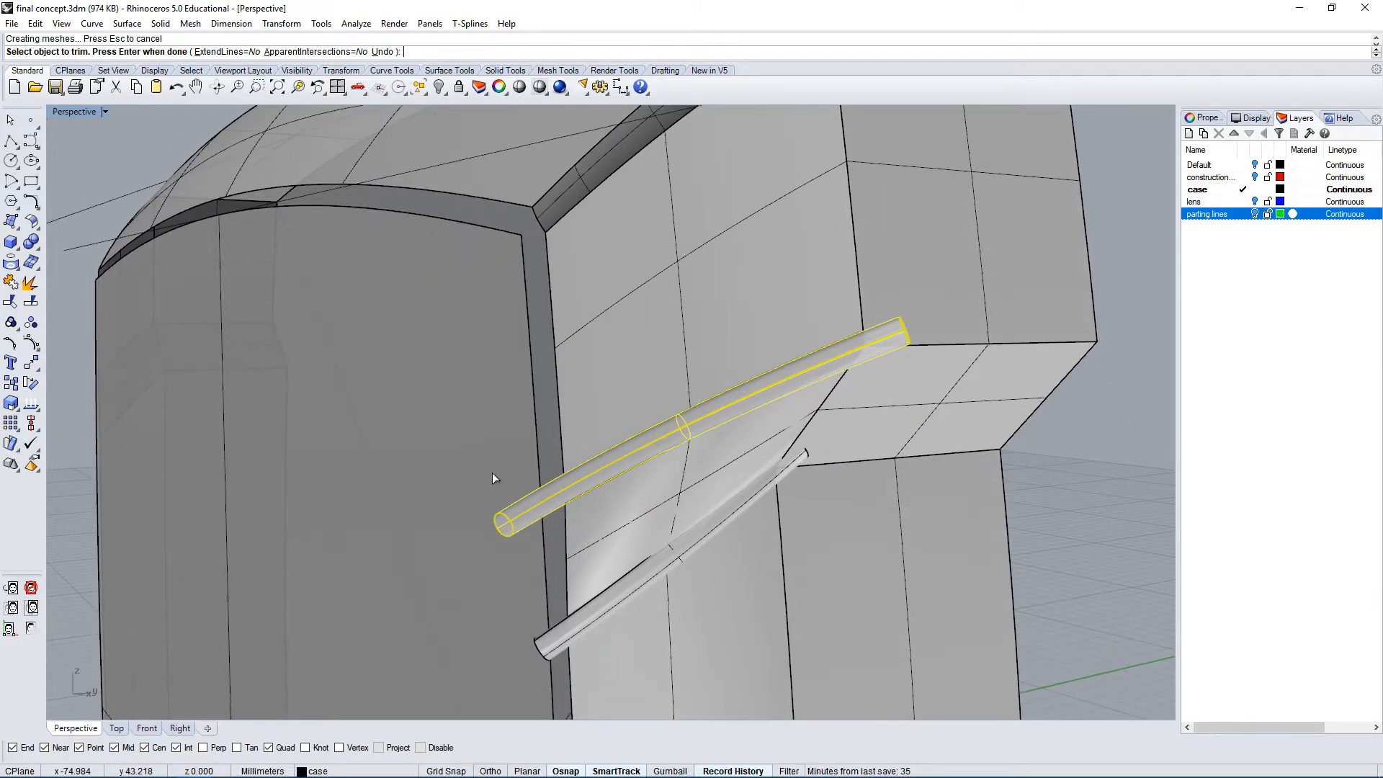
key(Return)
Trim away the case surface strips inside the lower notch pipe, using that pipe as the cutting object.
scroll(522, 475, down, 4)
right_drag(566, 339, 255, 292)
right_drag(252, 441, 366, 405)
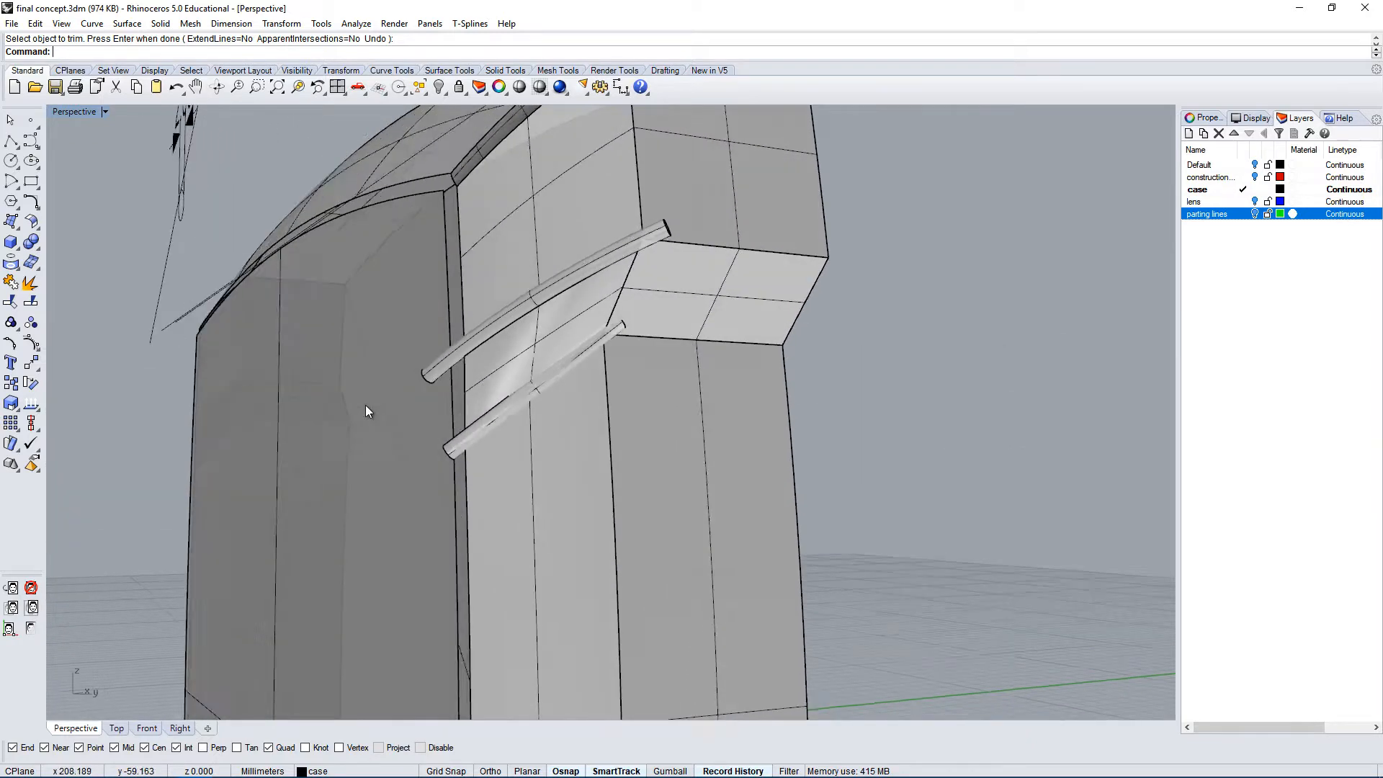
right_drag(535, 250, 538, 247)
scroll(564, 324, up, 4)
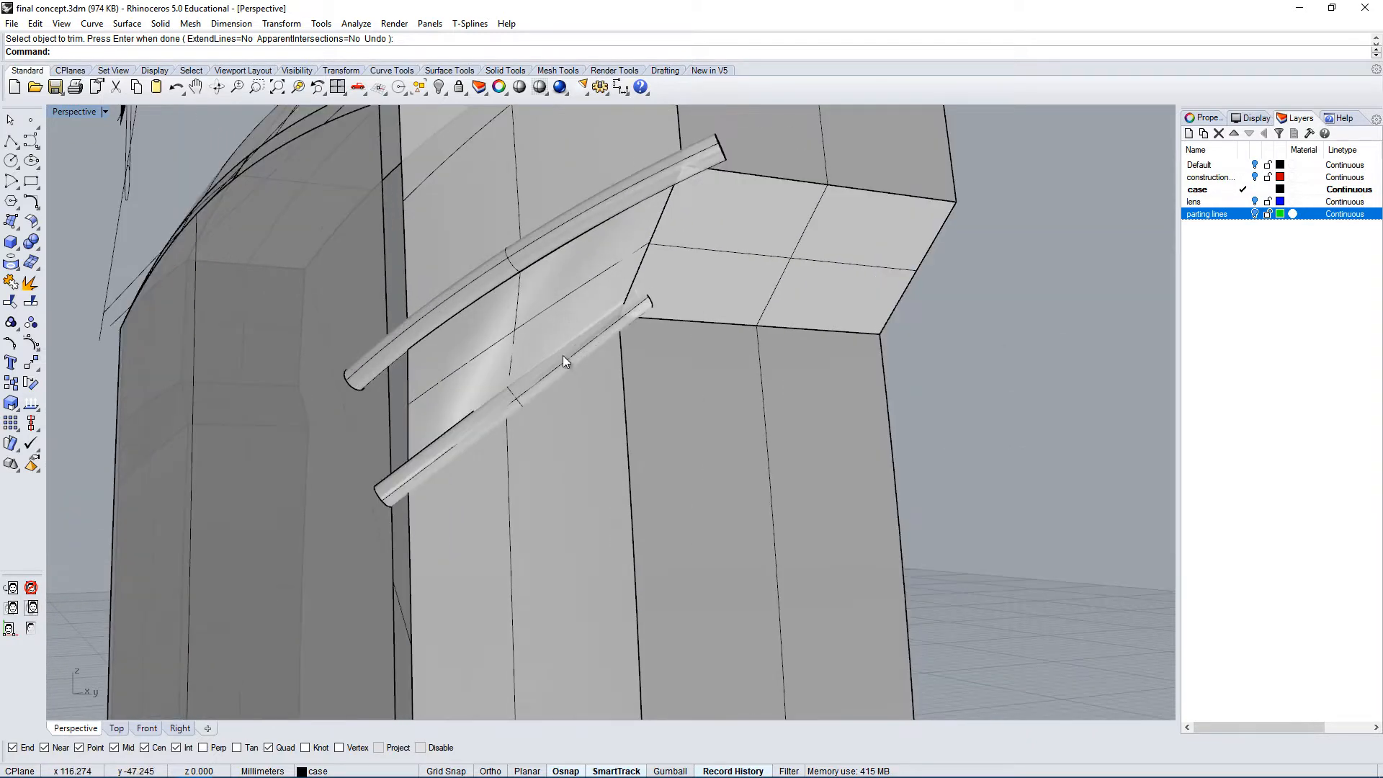
click(470, 430)
key(Return)
right_drag(571, 334, 692, 493)
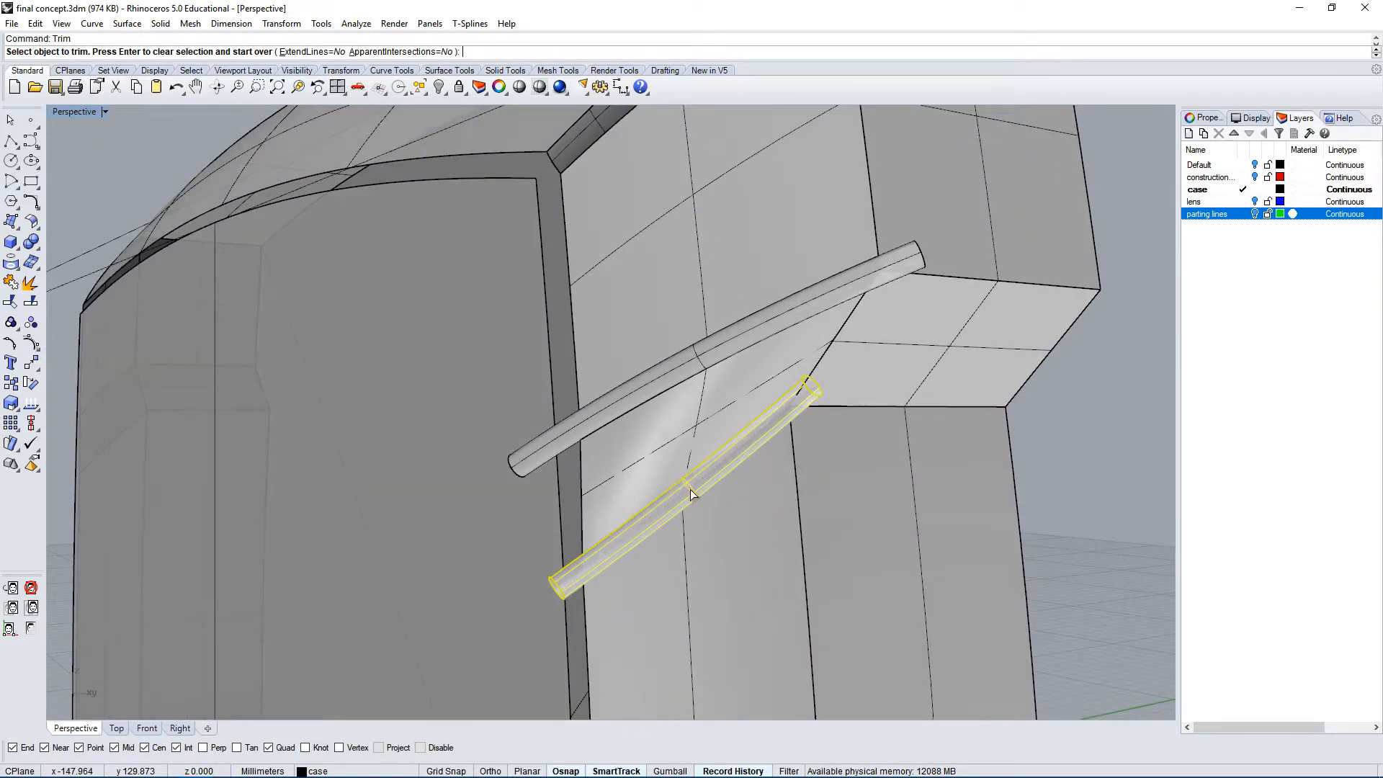
click(641, 526)
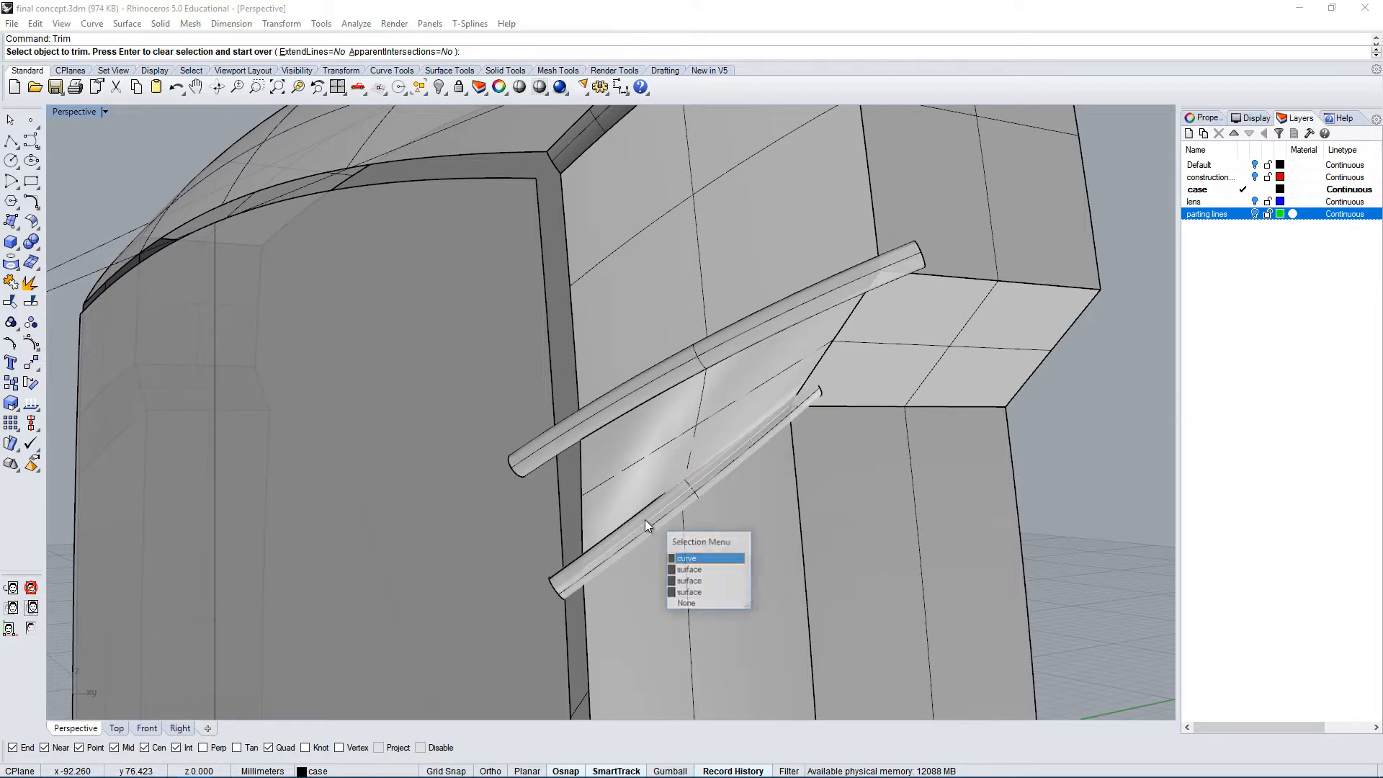
click(700, 590)
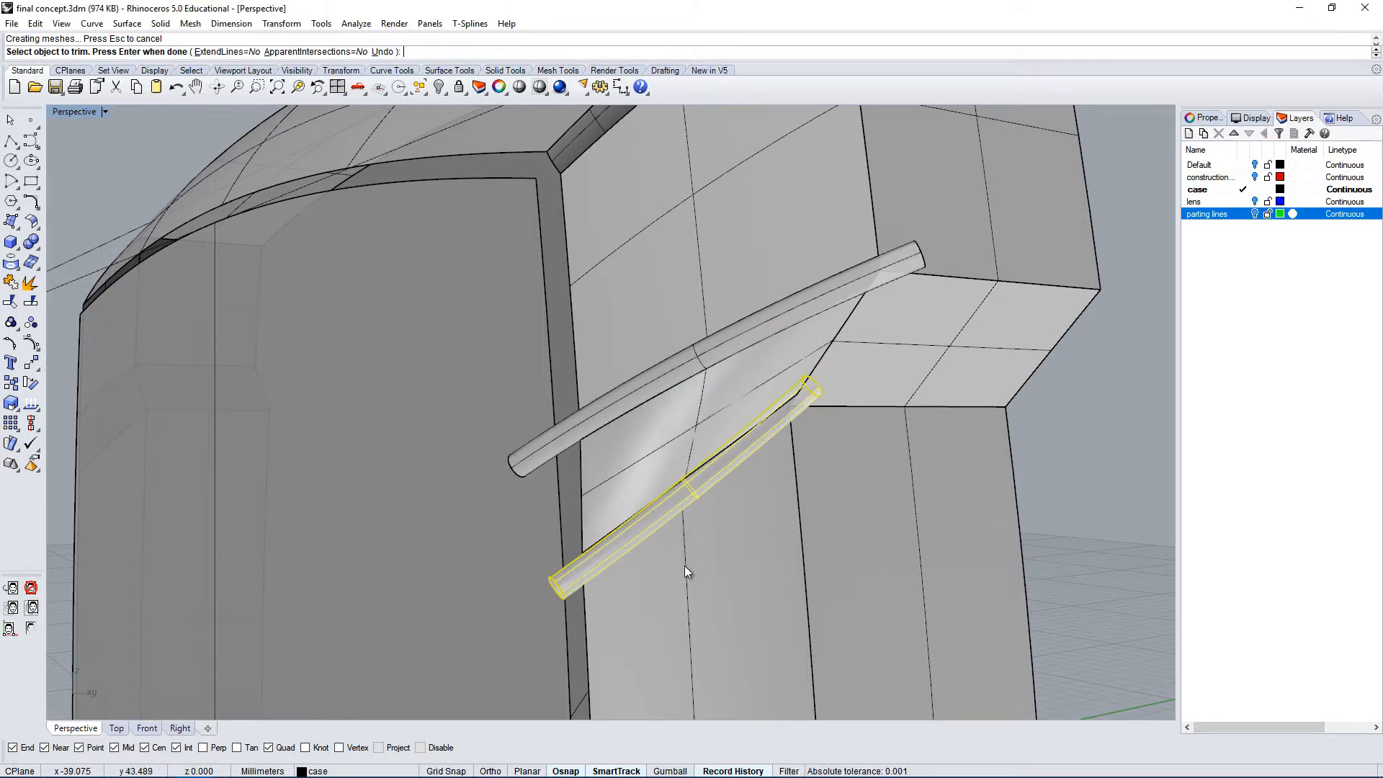
scroll(681, 526, up, 3)
click(676, 474)
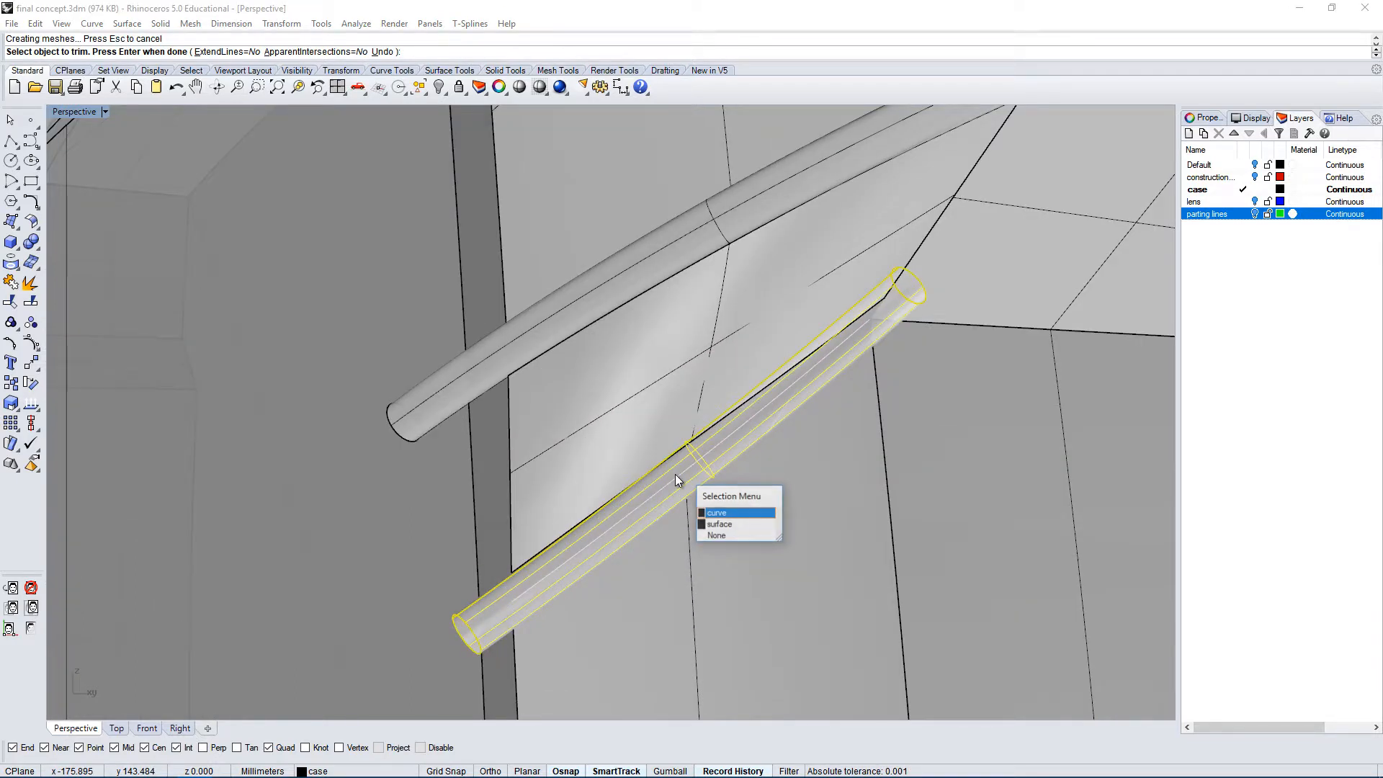
click(716, 526)
scroll(715, 524, down, 7)
right_drag(716, 524, 697, 444)
key(Return)
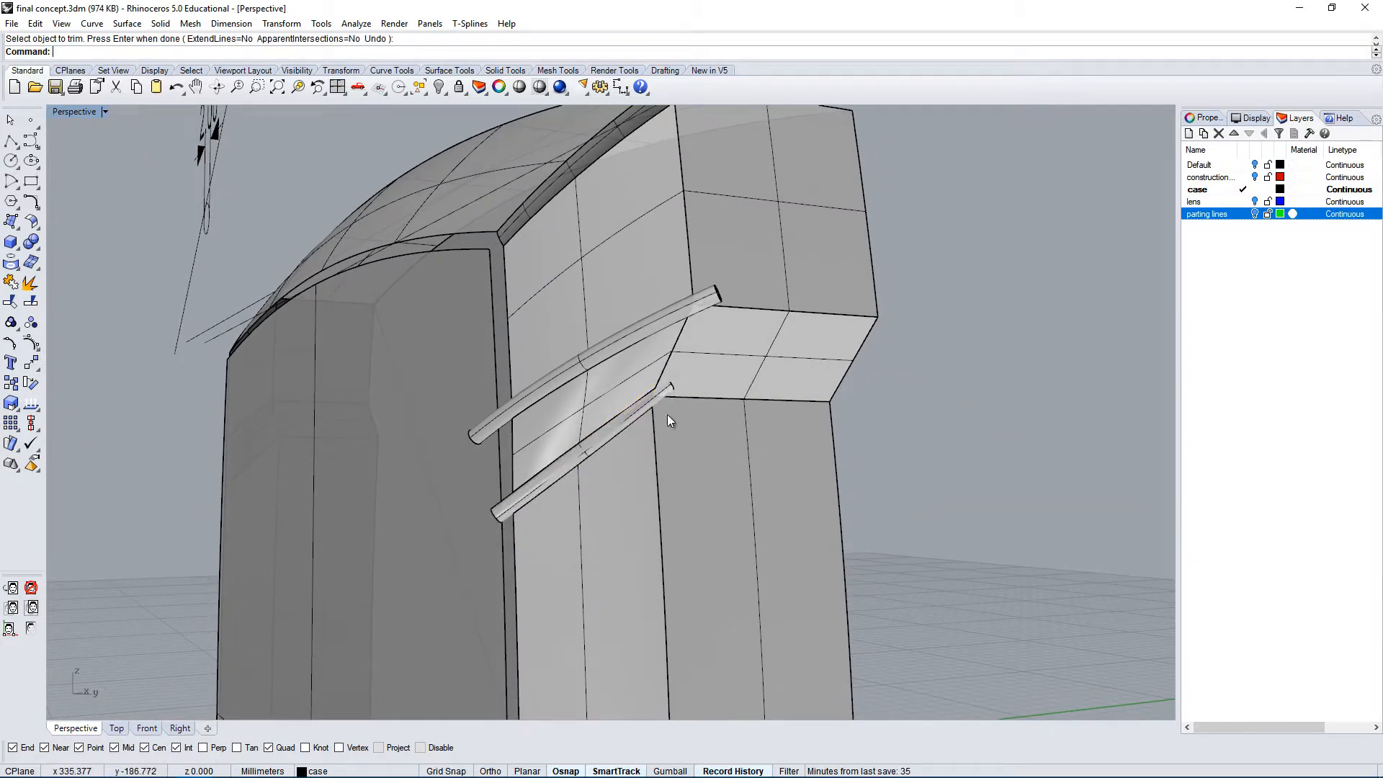
Delete the lower and upper notch pipe surfaces, leaving open gaps along the trimmed edges.
click(616, 426)
right_drag(741, 378, 766, 412)
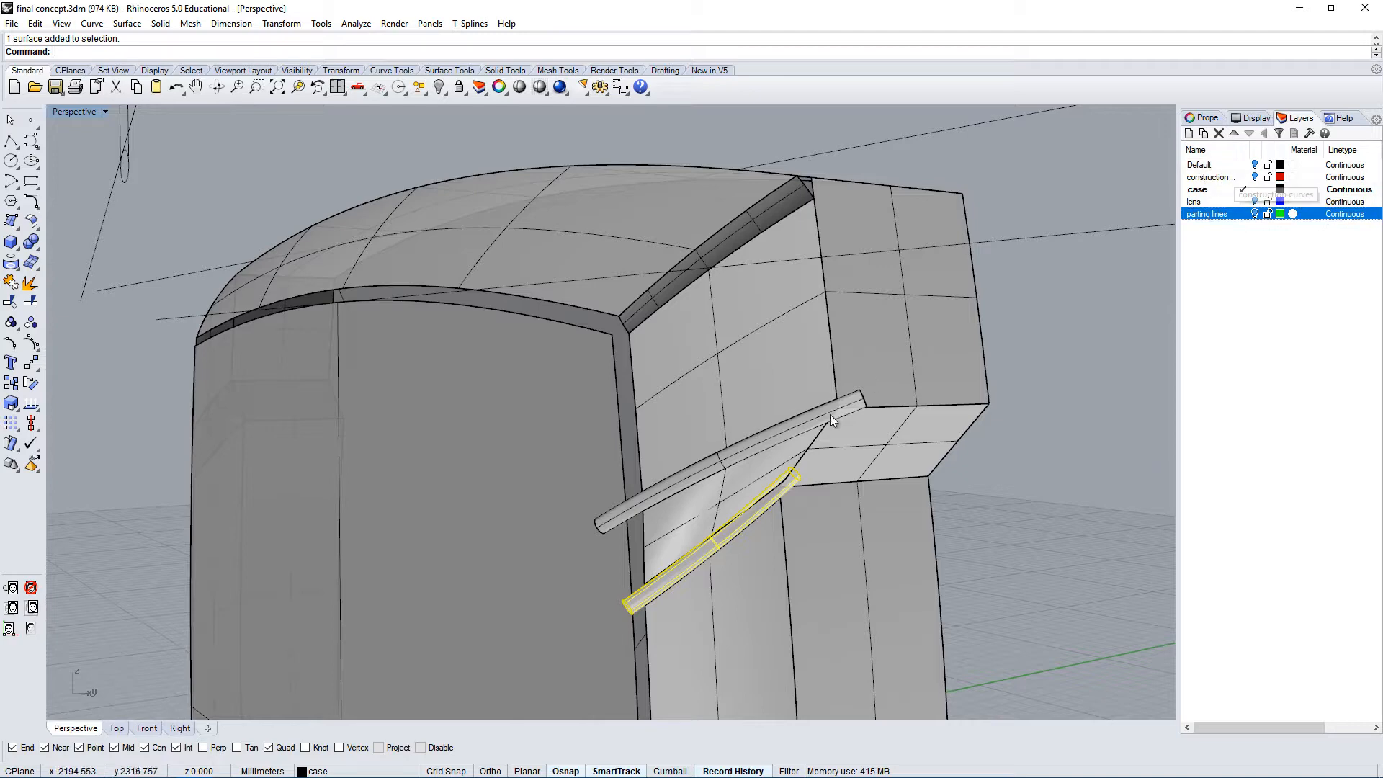
key(Delete)
click(806, 423)
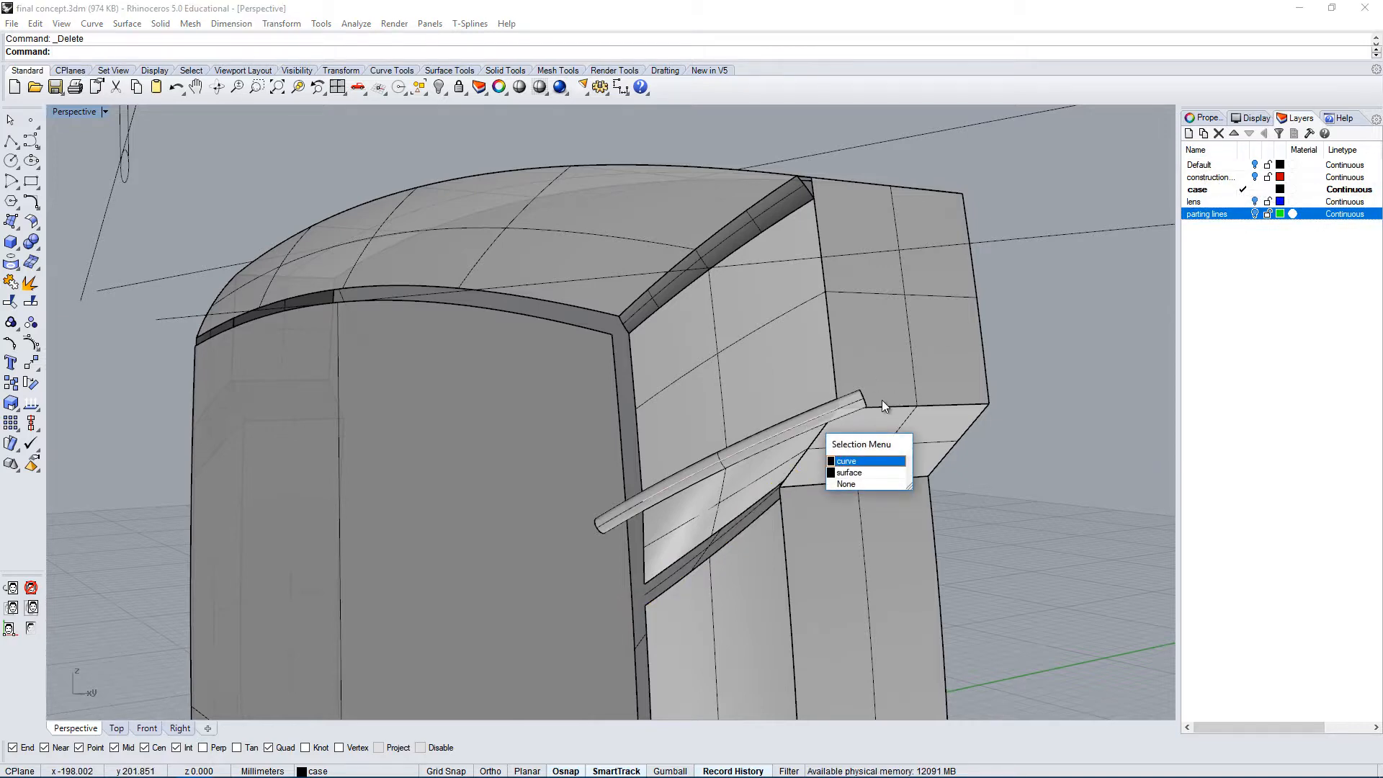
click(879, 470)
key(Delete)
right_drag(879, 469, 848, 457)
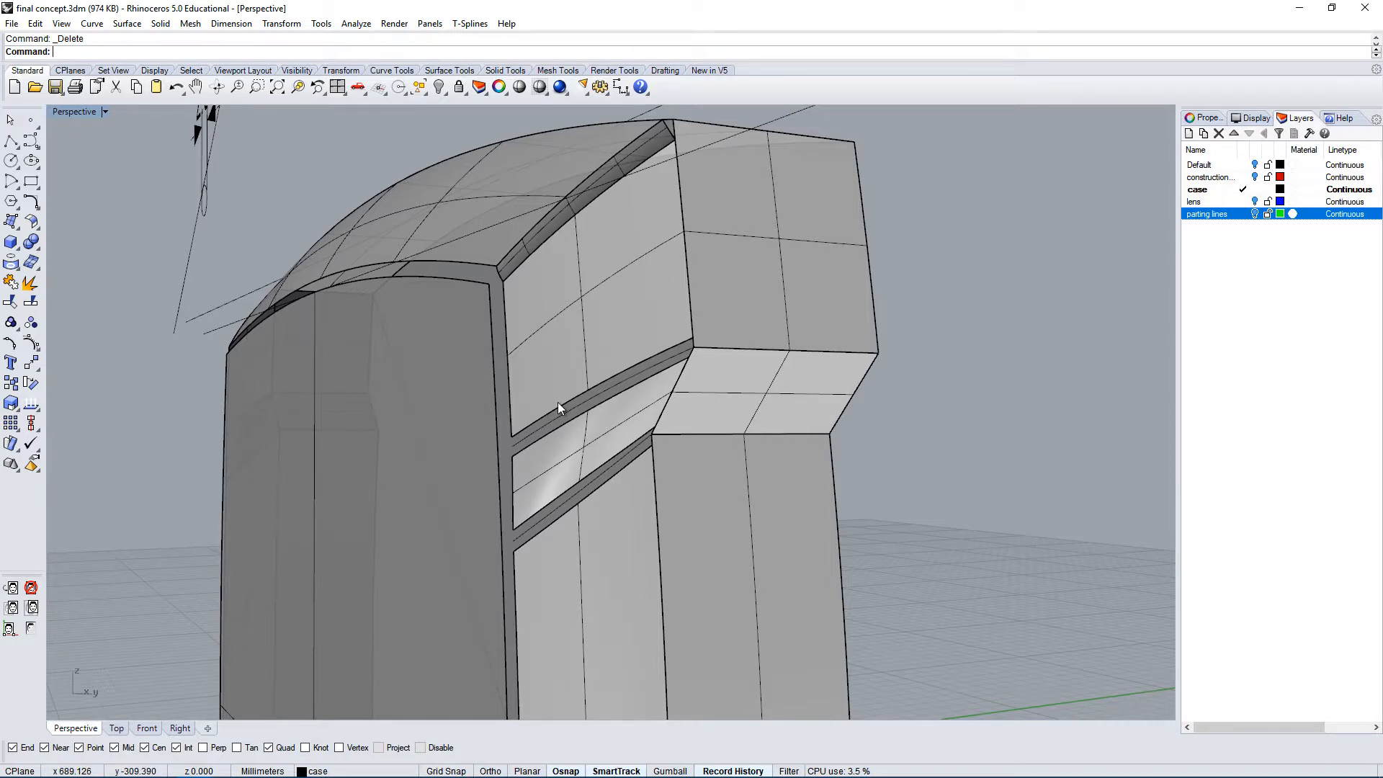
text(BlendSrf)
key(Return)
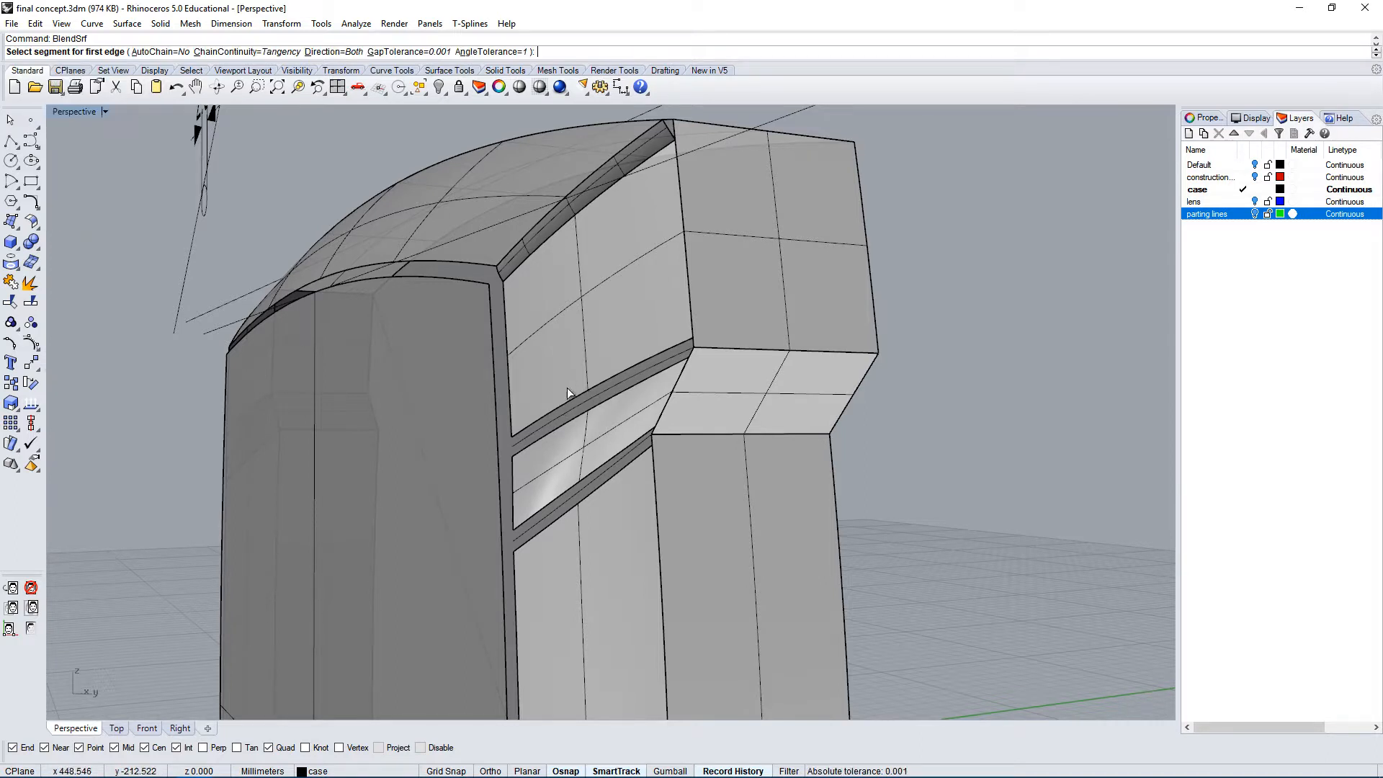
click(549, 411)
click(549, 439)
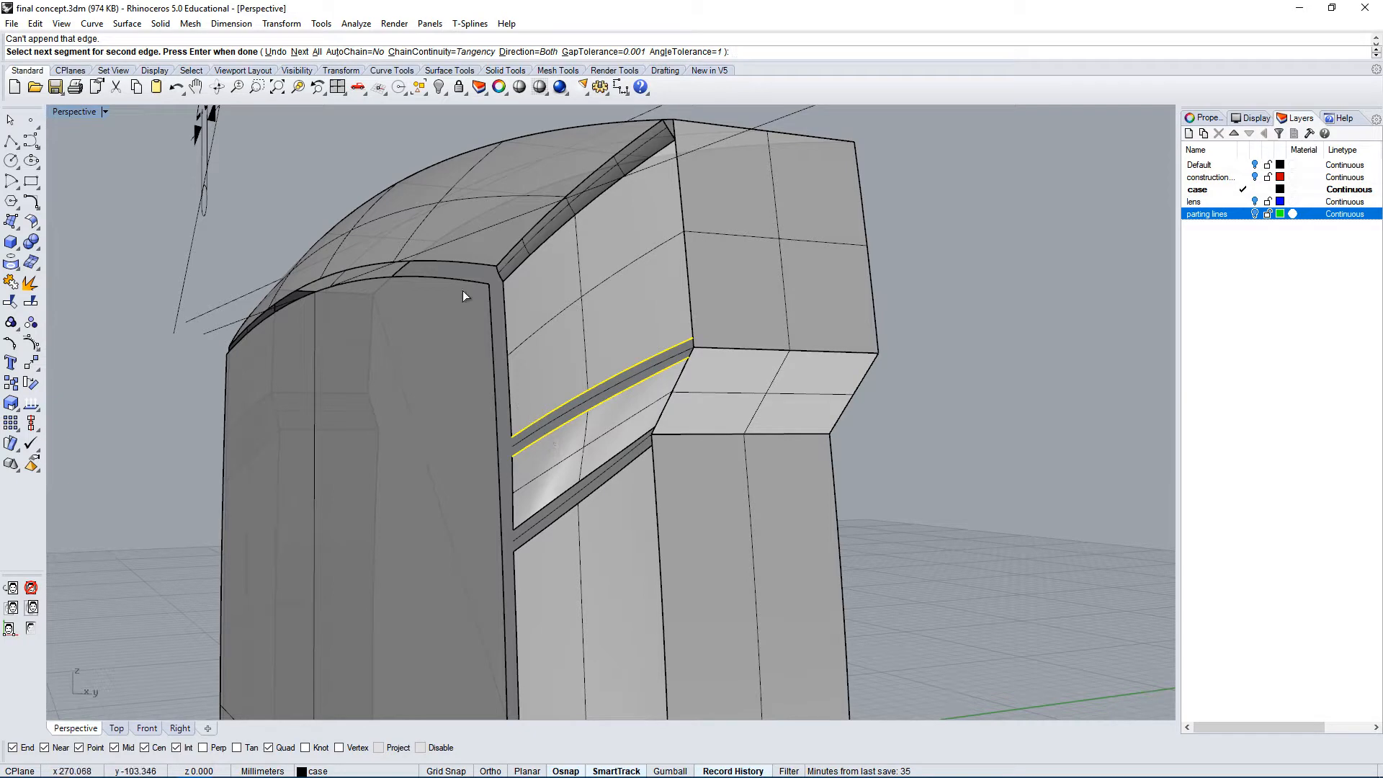
key(Return)
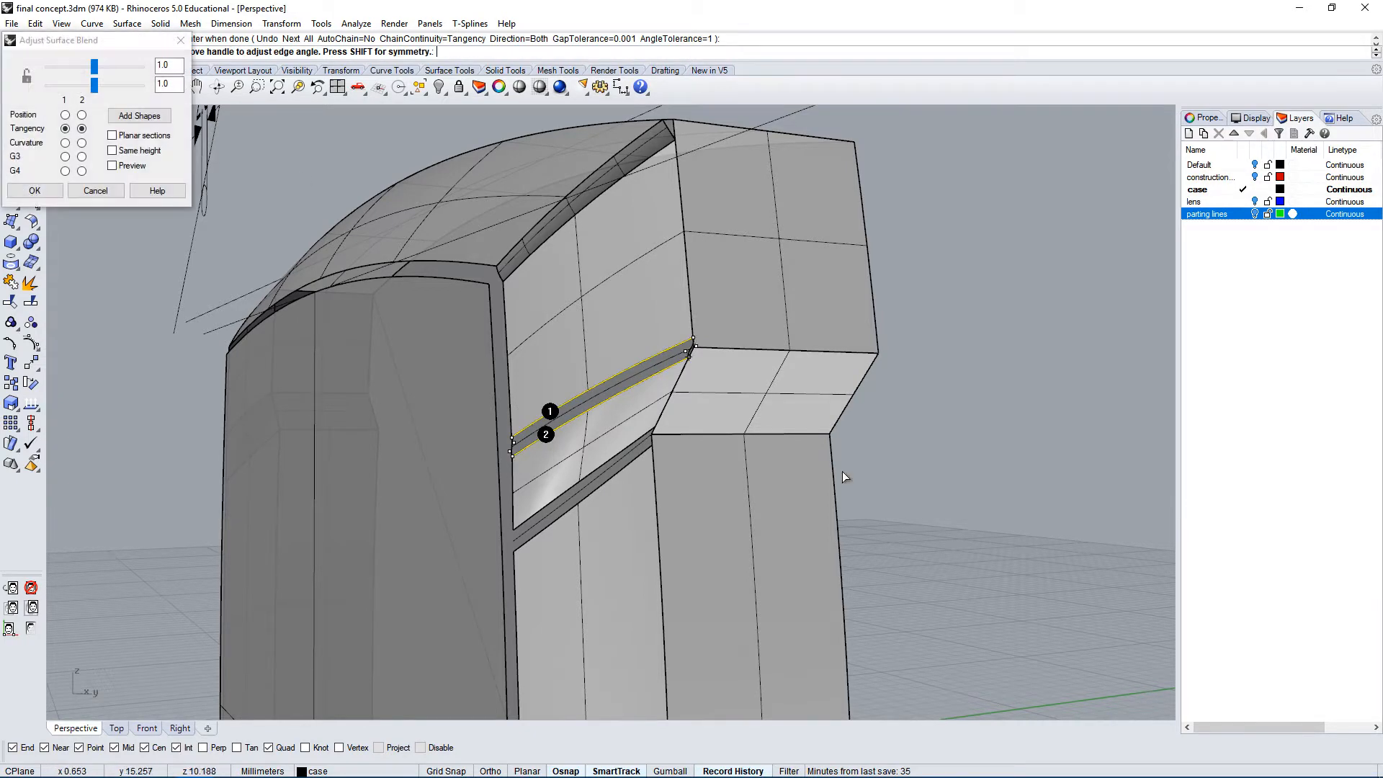
right_drag(841, 471, 850, 407)
scroll(677, 461, up, 8)
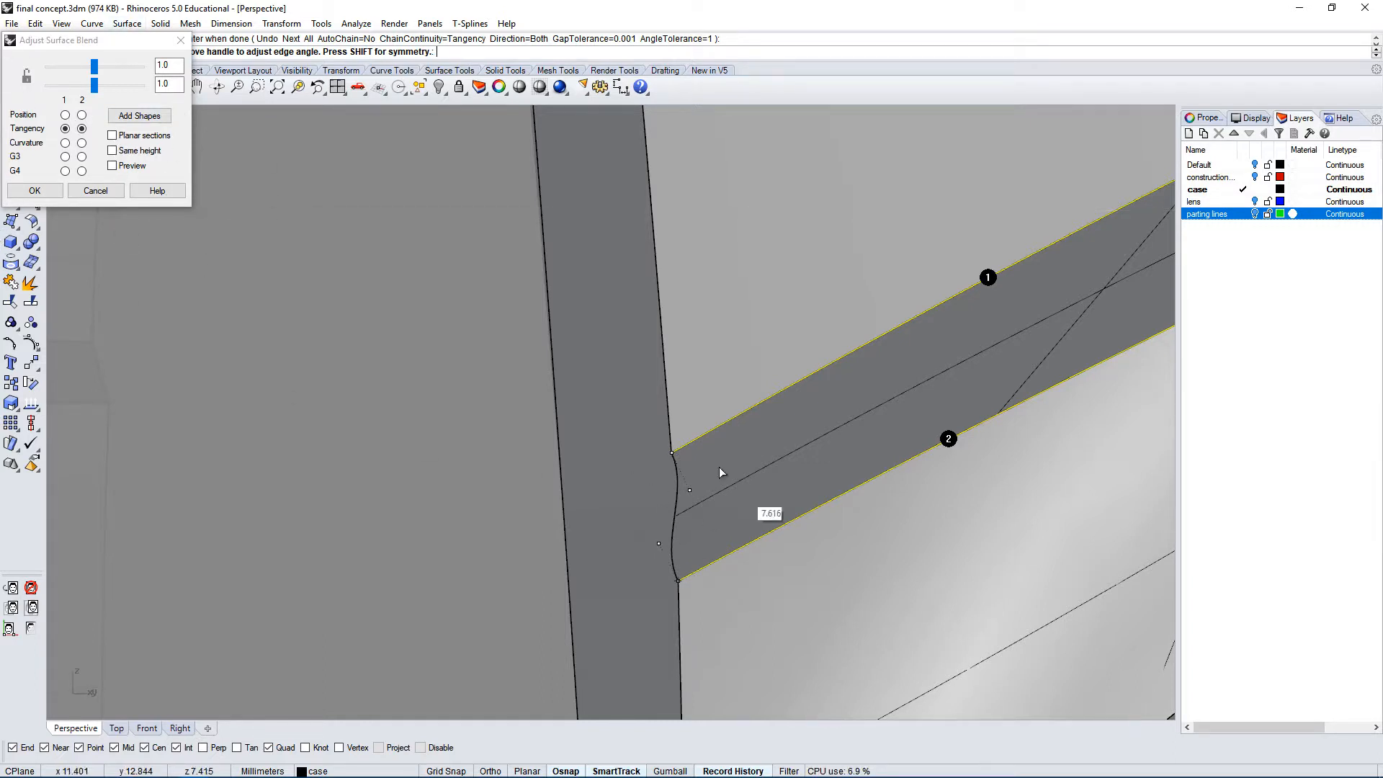
click(104, 189)
click(104, 187)
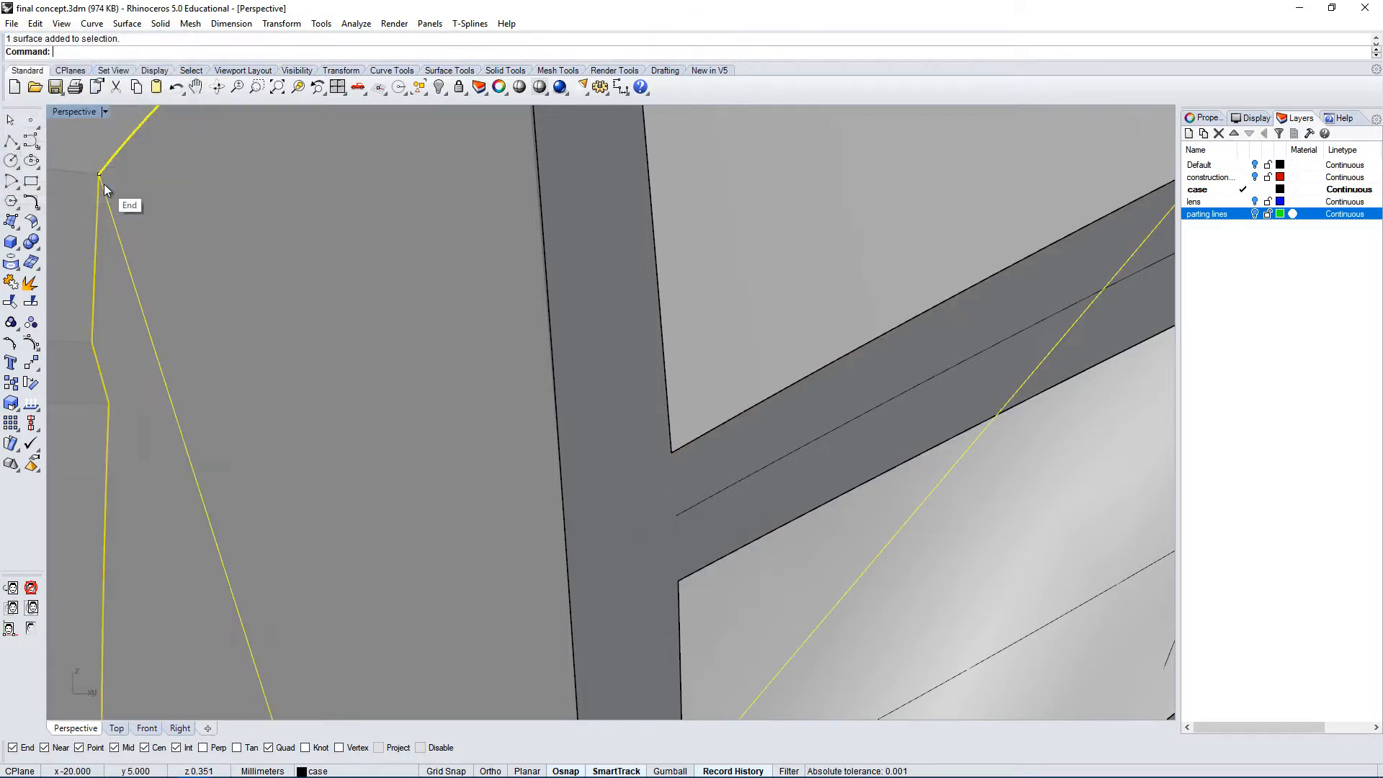
scroll(572, 272, down, 10)
right_drag(572, 271, 685, 415)
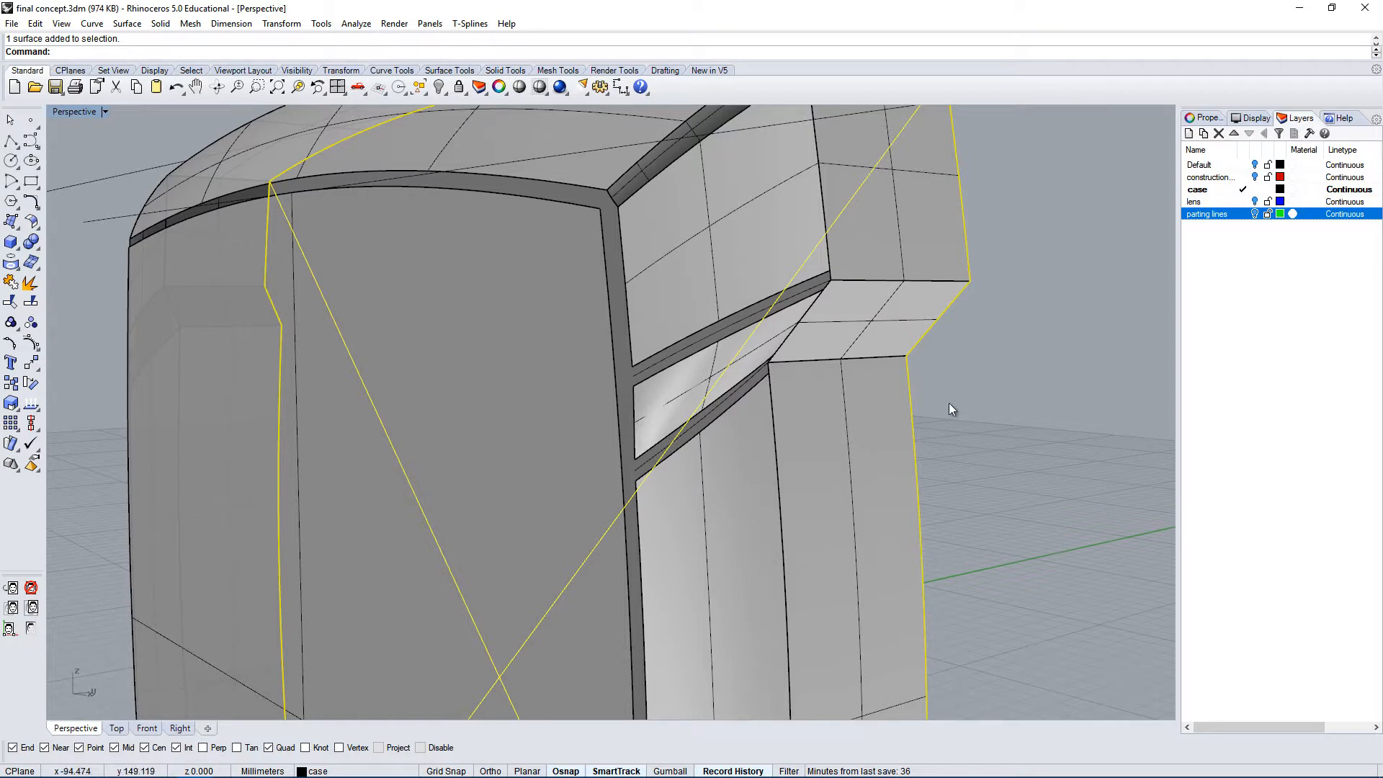
key(Escape)
Bridge the front end of the upper notch gap with a curvature-continuous BlendCrv between the adjoining front edges.
right_drag(710, 445, 592, 375)
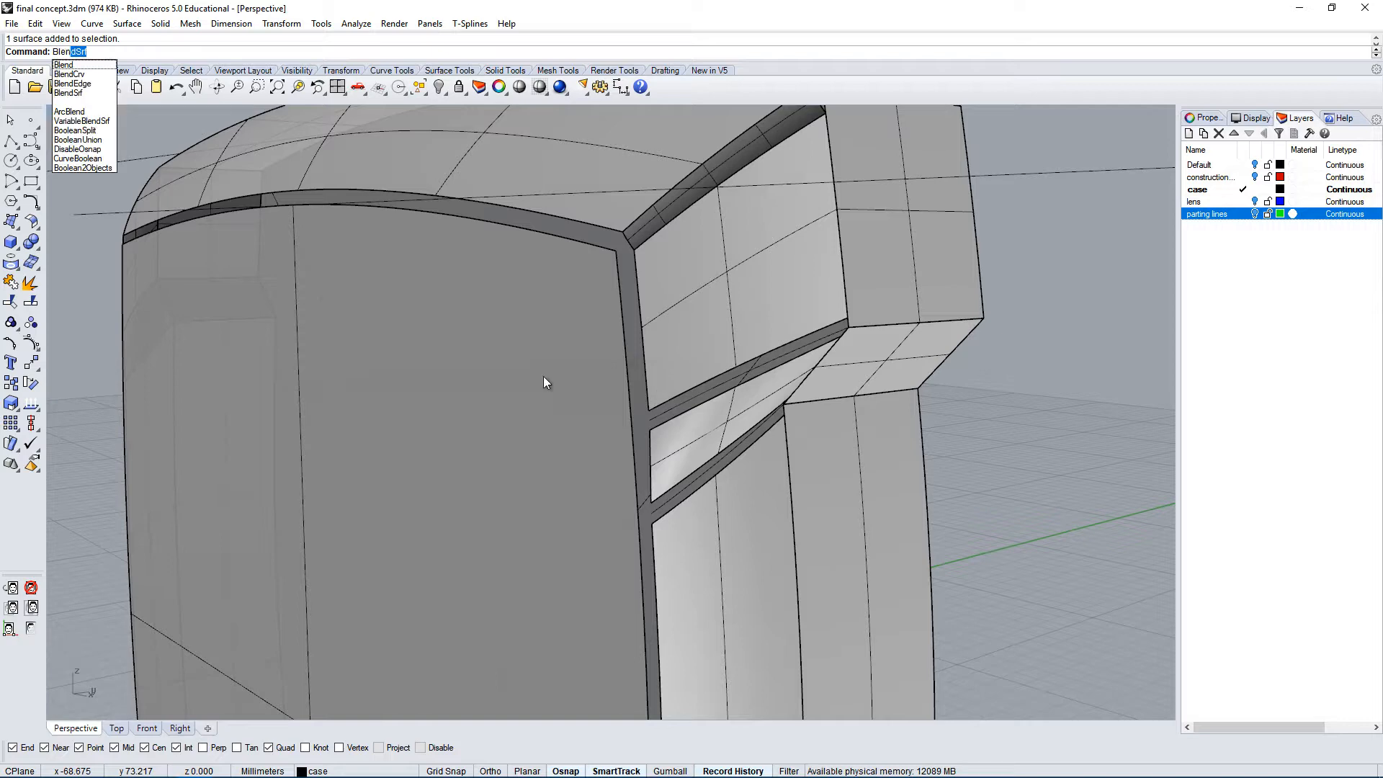
click(71, 77)
scroll(678, 432, up, 4)
click(626, 444)
click(621, 394)
scroll(612, 443, up, 5)
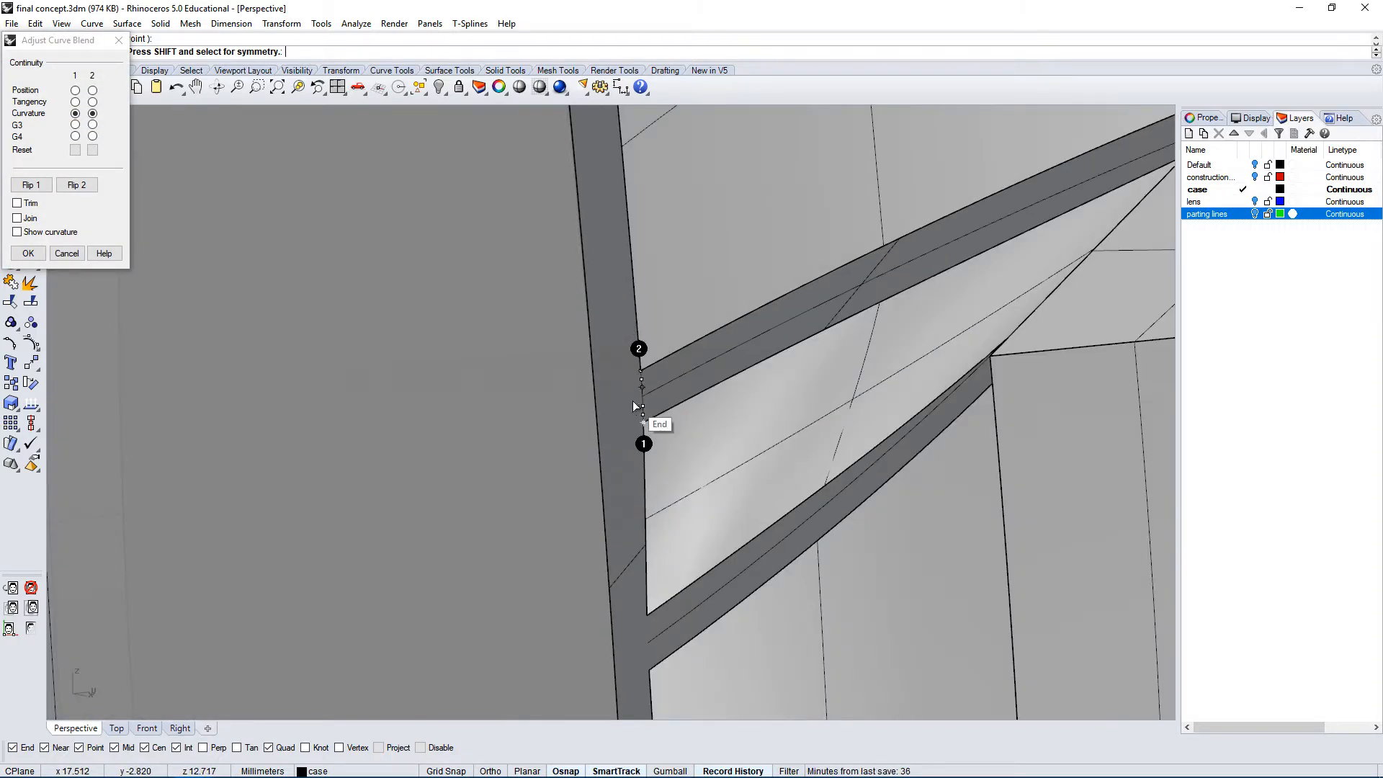
click(30, 255)
scroll(549, 528, down, 5)
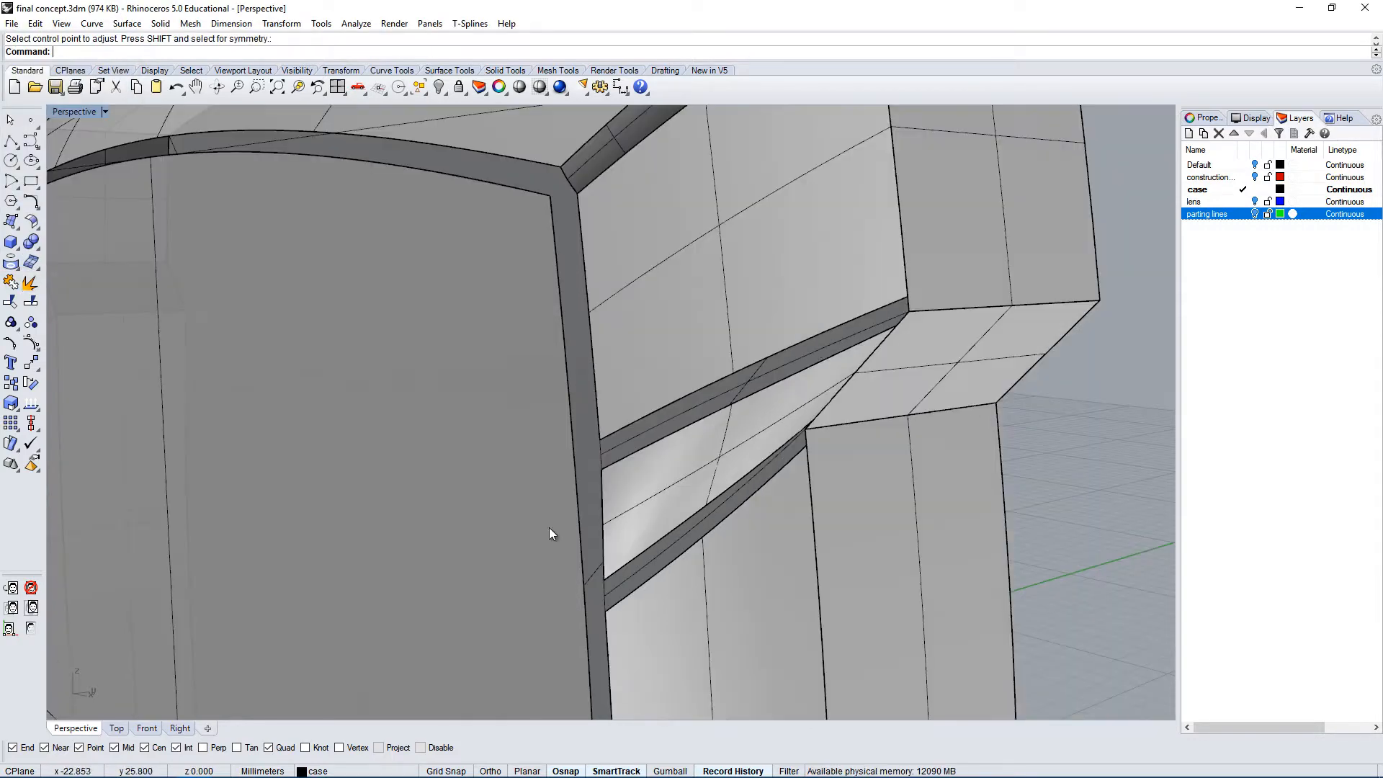
Try a blend curve across the rear end of the upper notch gap, and delete it.
right_click(895, 302)
click(890, 329)
click(893, 304)
click(30, 255)
click(914, 297)
text(zs)
key(Return)
right_drag(889, 288, 854, 382)
key(Delete)
scroll(810, 361, down, 6)
Bridge the rear end of the lower notch gap with a BlendCrv between the bevel's edge and the case edge below.
text(BlendCrv)
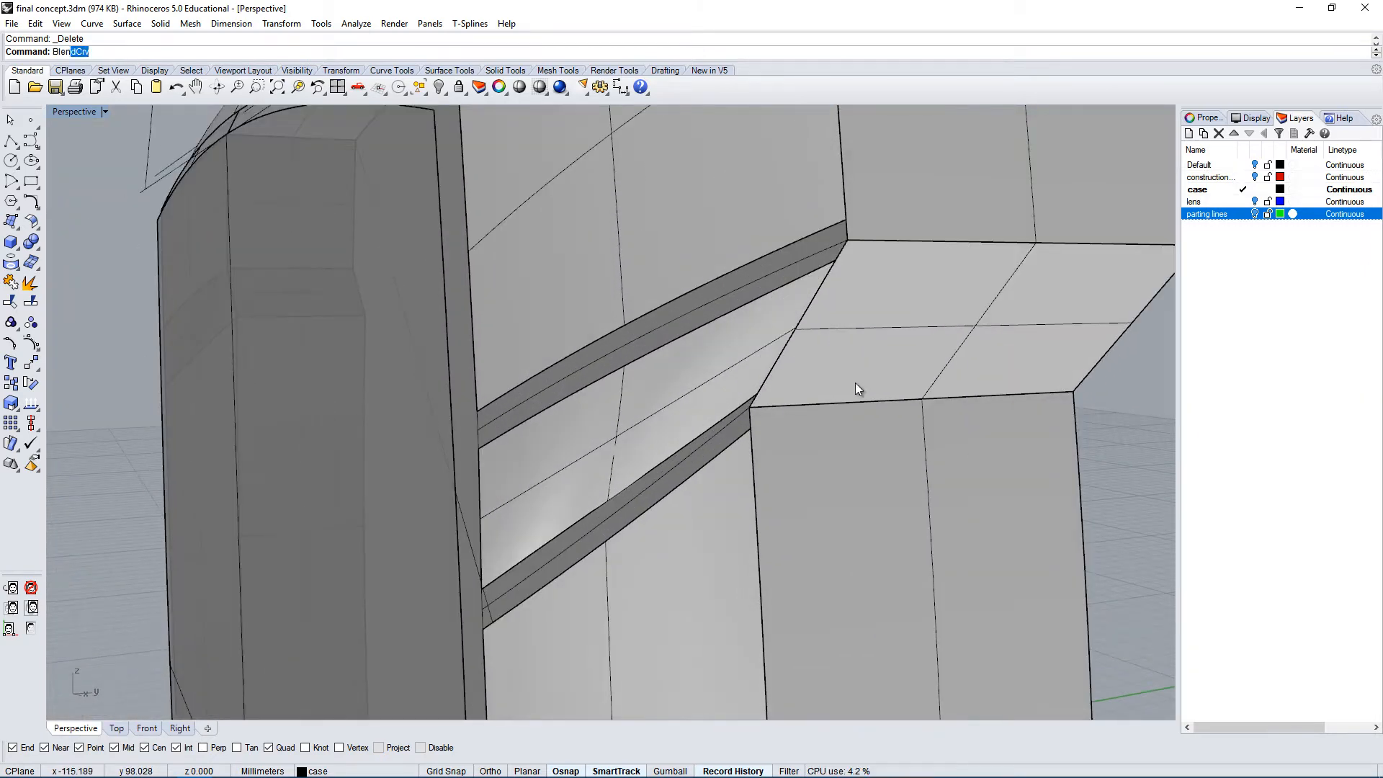
key(Return)
click(756, 392)
click(798, 464)
click(750, 444)
click(776, 481)
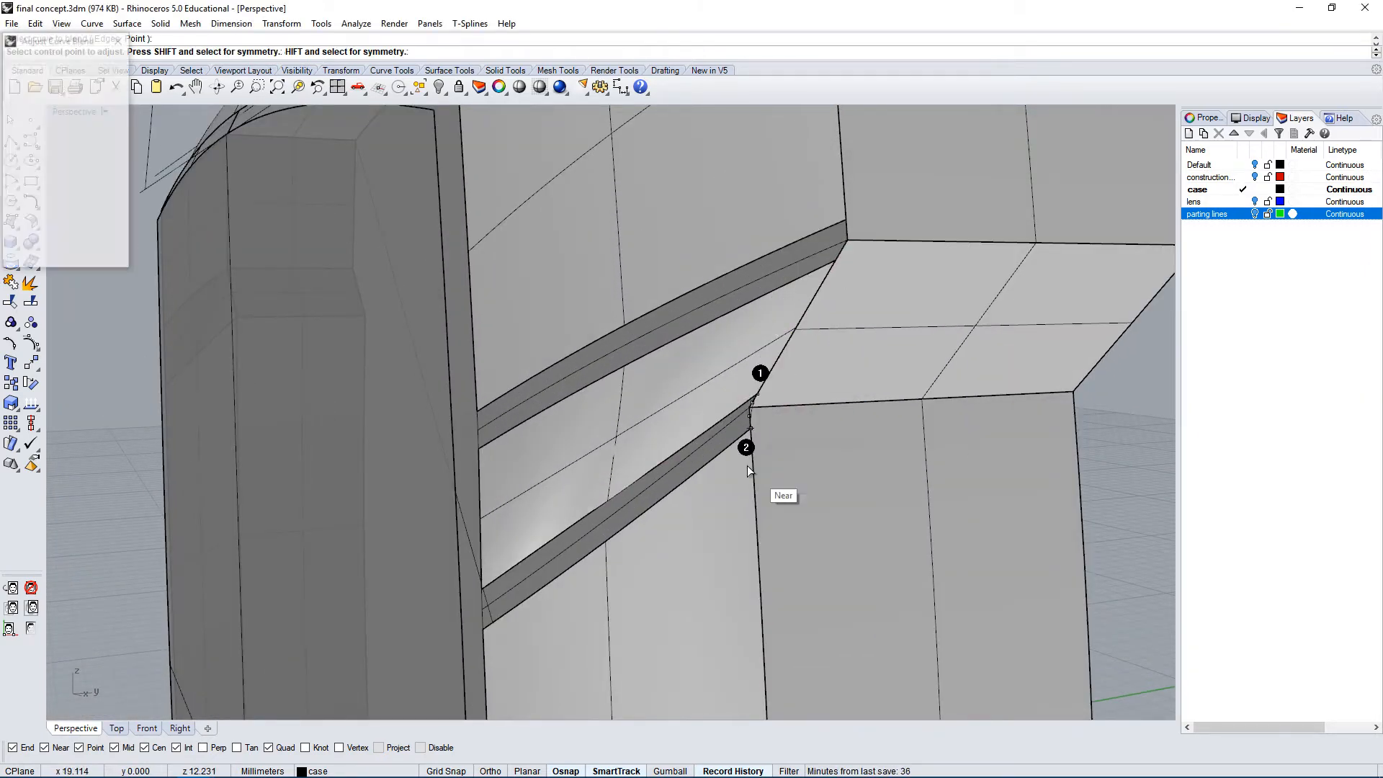
right_drag(747, 466, 695, 425)
click(23, 255)
Bridge the rear end of the upper notch gap with a BlendCrv between the bevel's edge and the surface edge above.
key(Return)
click(810, 253)
click(849, 289)
click(819, 172)
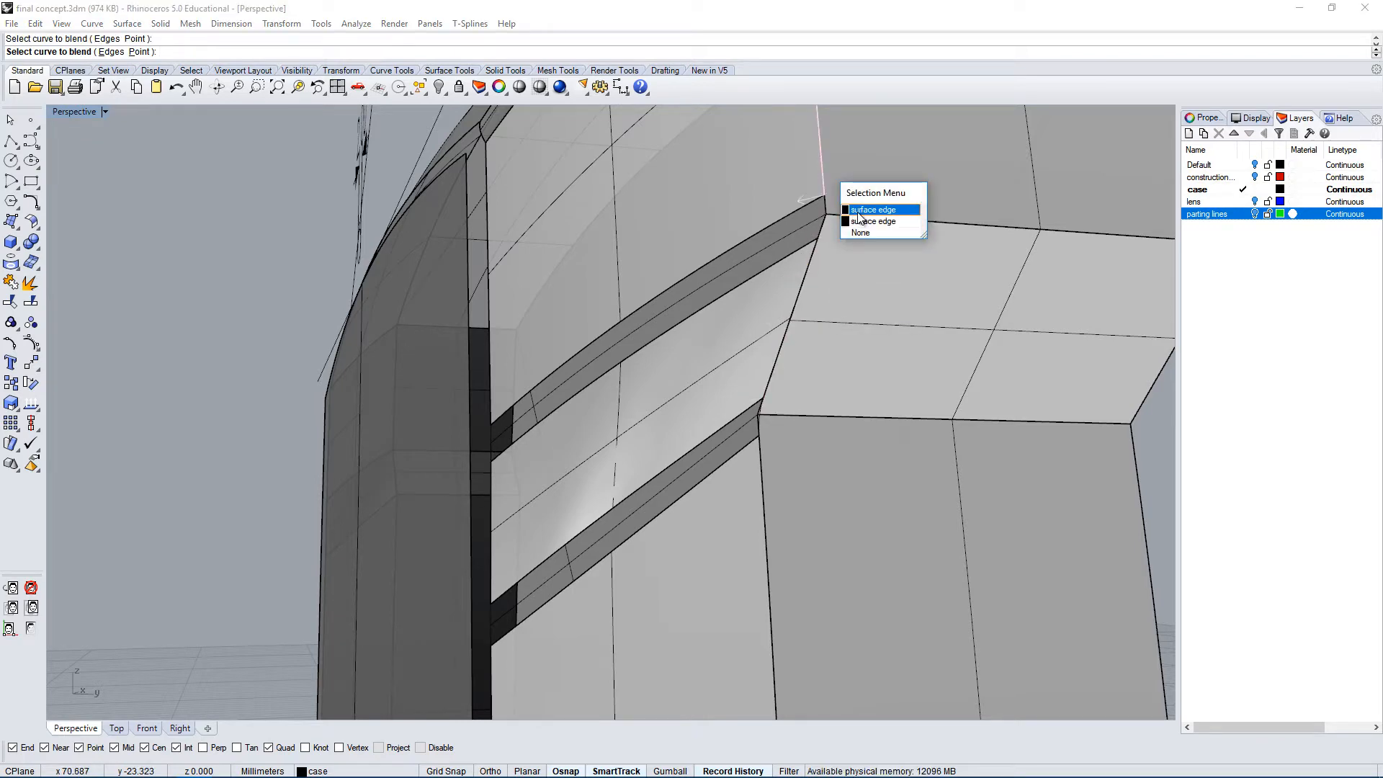
click(858, 213)
click(27, 253)
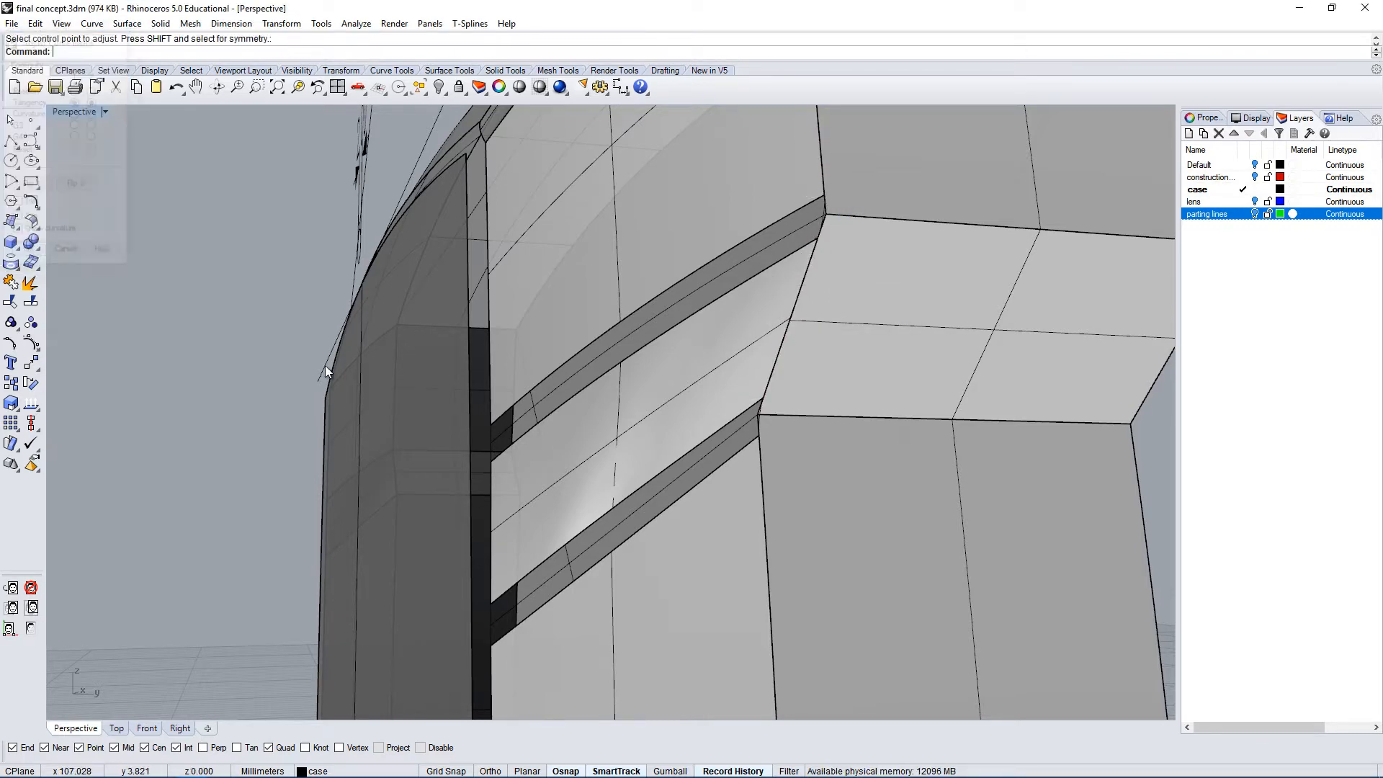
Fill the upper notch gap with a two-rail sweep along its long edges, using both end blend curves as sections and Tangency on both rails.
right_drag(326, 368, 1019, 410)
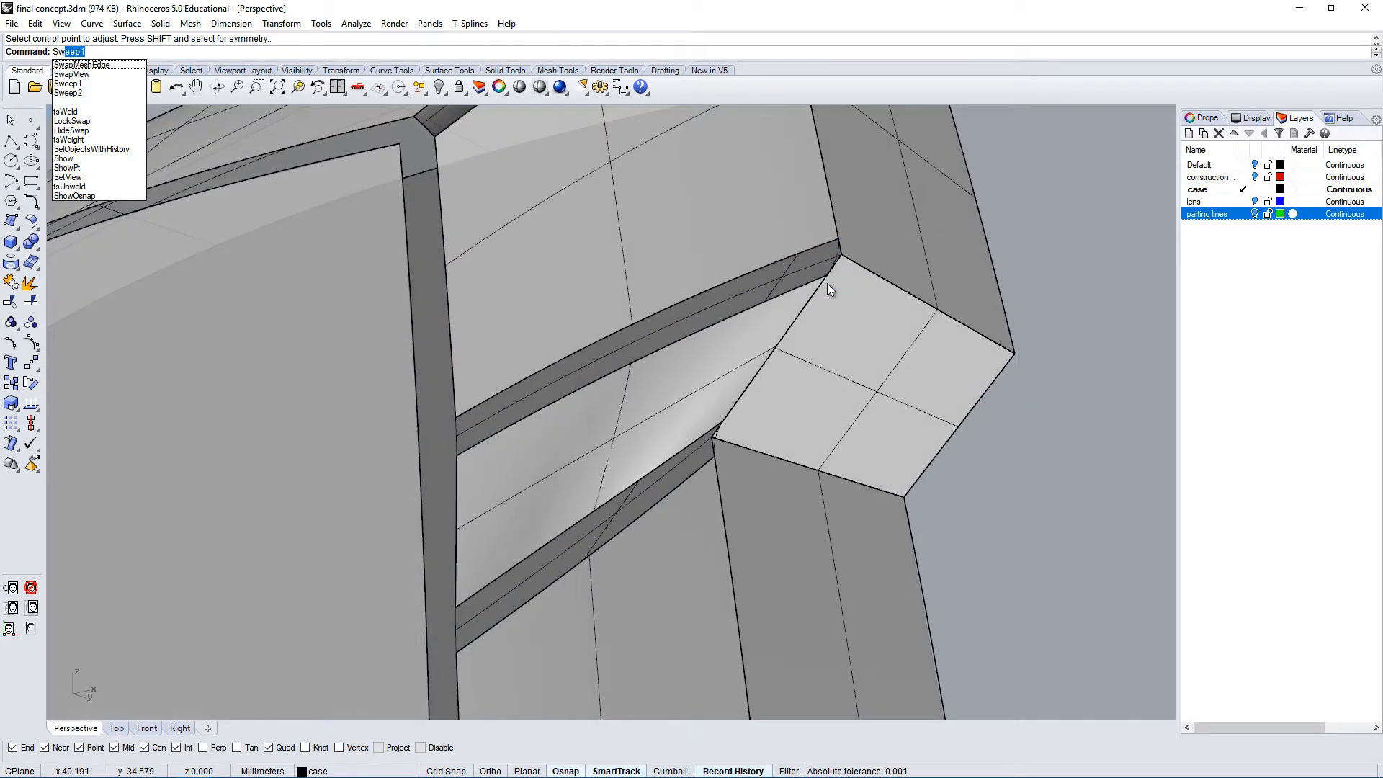
click(106, 91)
click(575, 371)
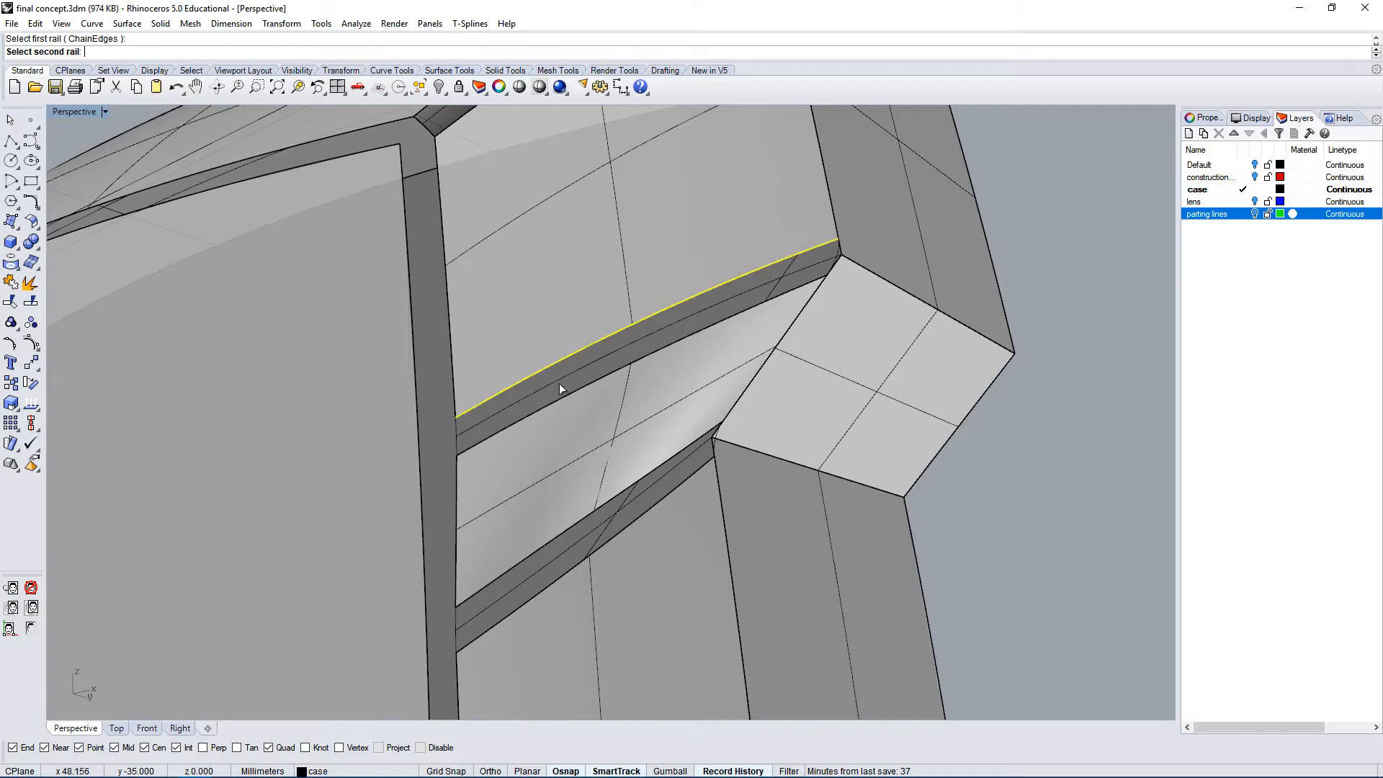
click(558, 405)
click(456, 447)
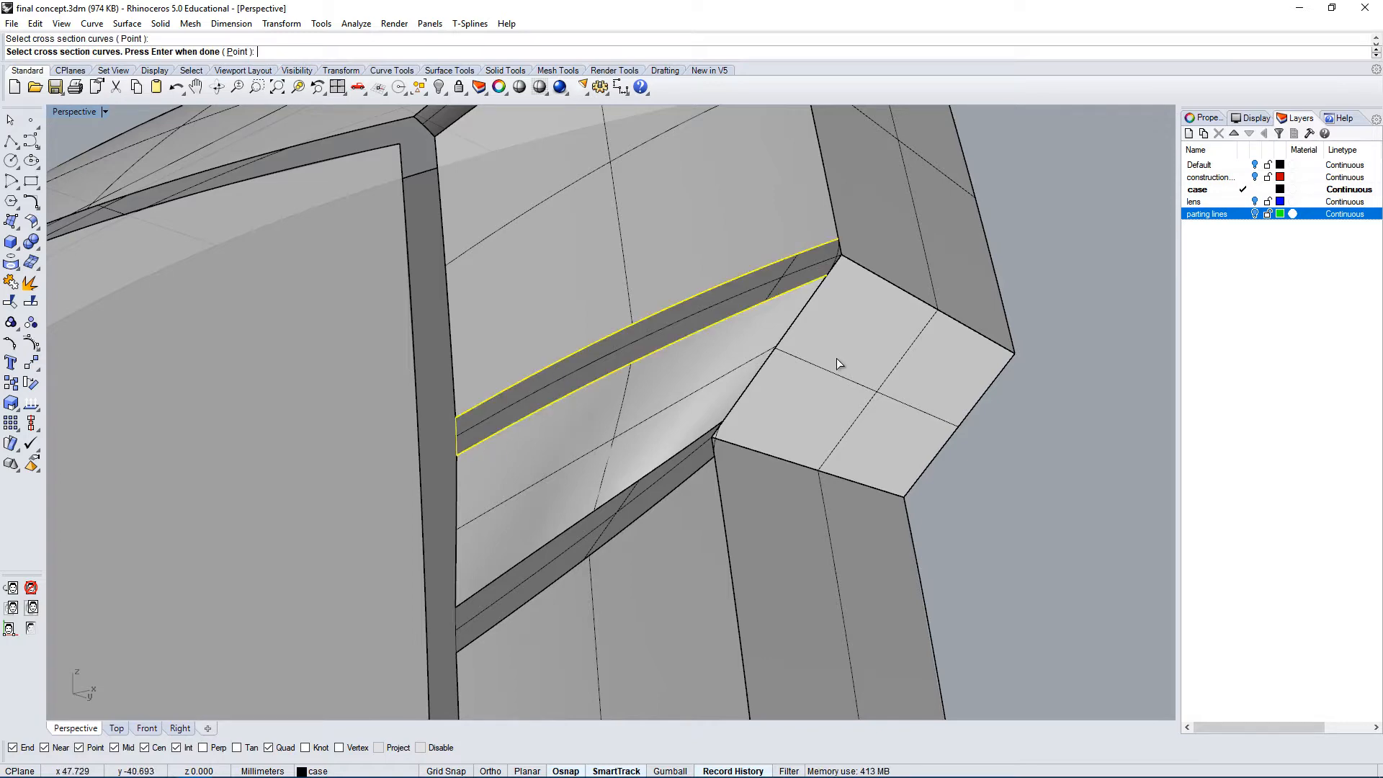
scroll(839, 261, up, 3)
click(833, 278)
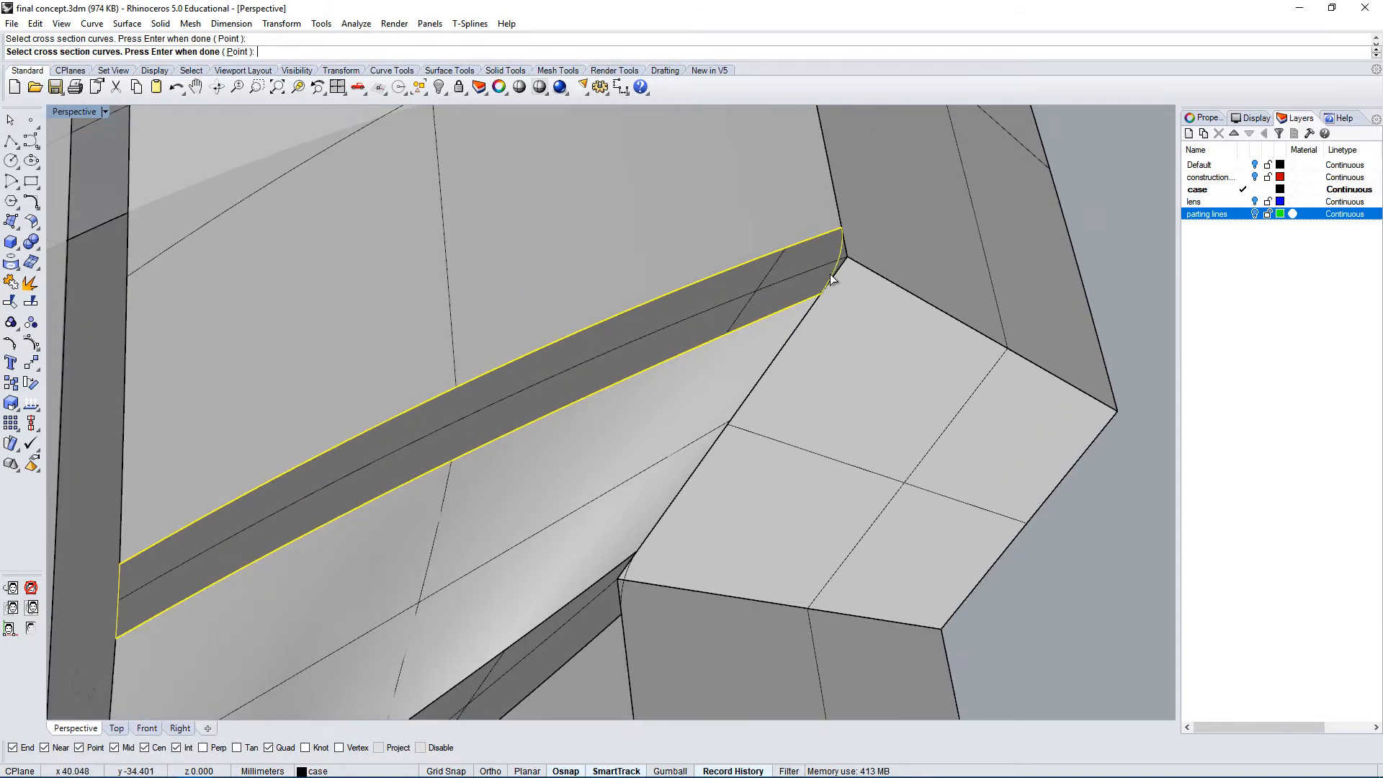
key(Return)
mouse_move(569, 390)
right_down()
mouse_move(735, 383)
mouse_move(546, 380)
right_up()
click(202, 265)
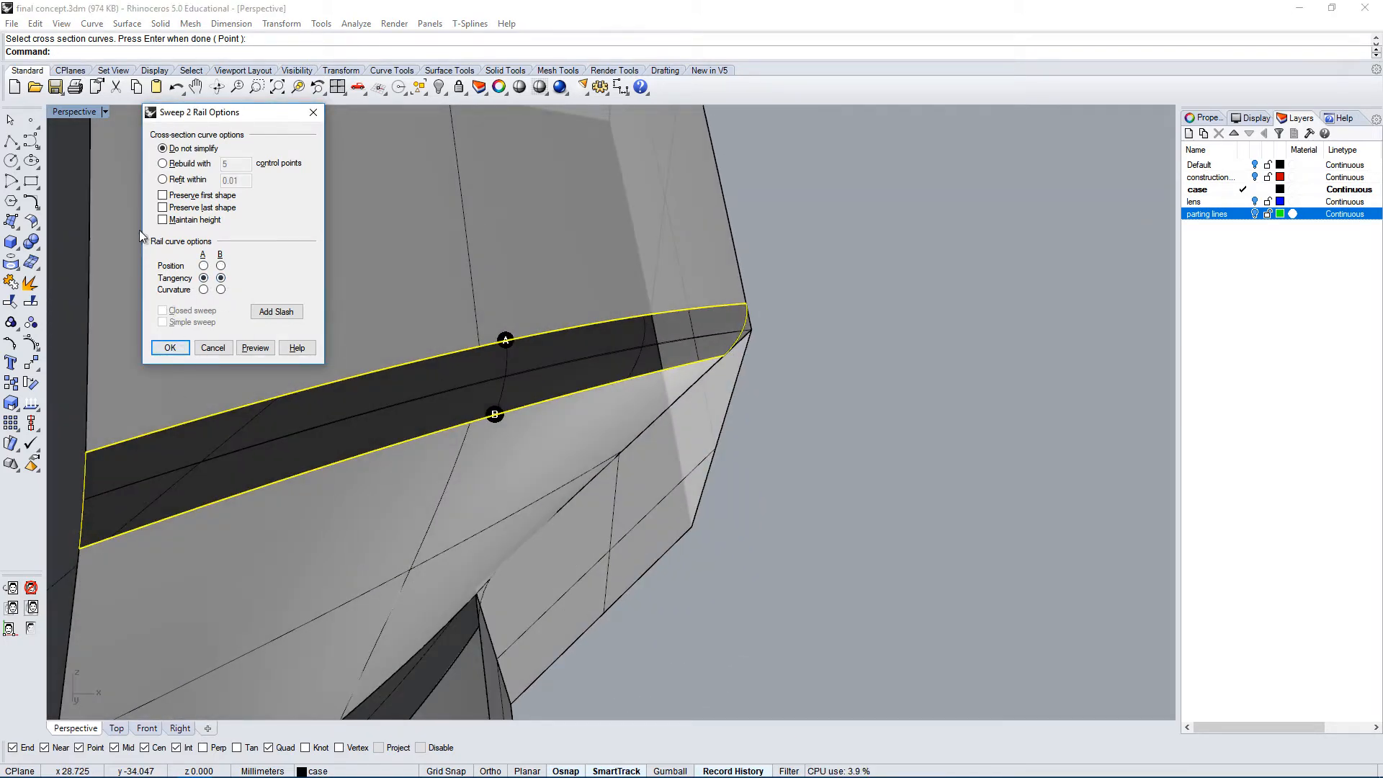
click(171, 347)
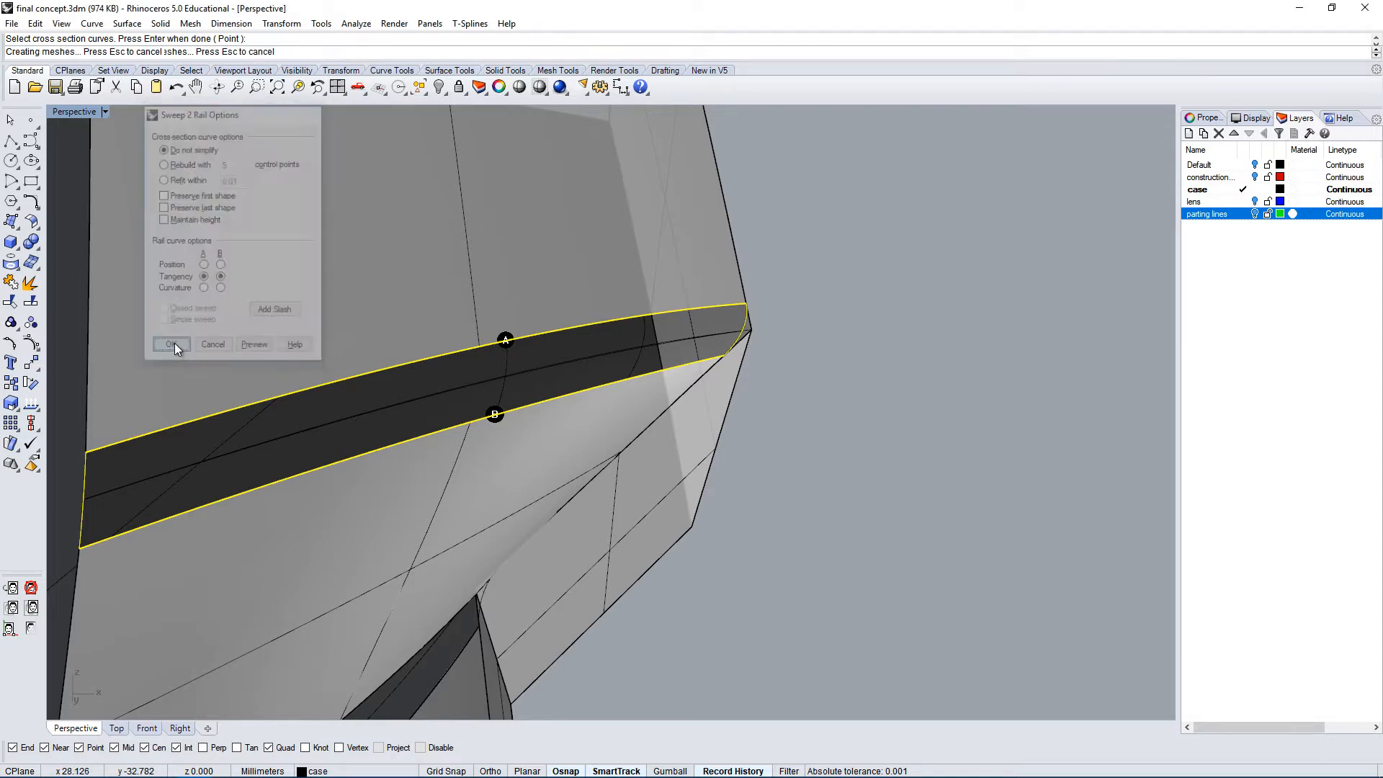
Change the shading of the Perspective view and inspect the swept surface in the upper notch gap from several angles.
right_drag(177, 343, 688, 443)
middle_click(688, 443)
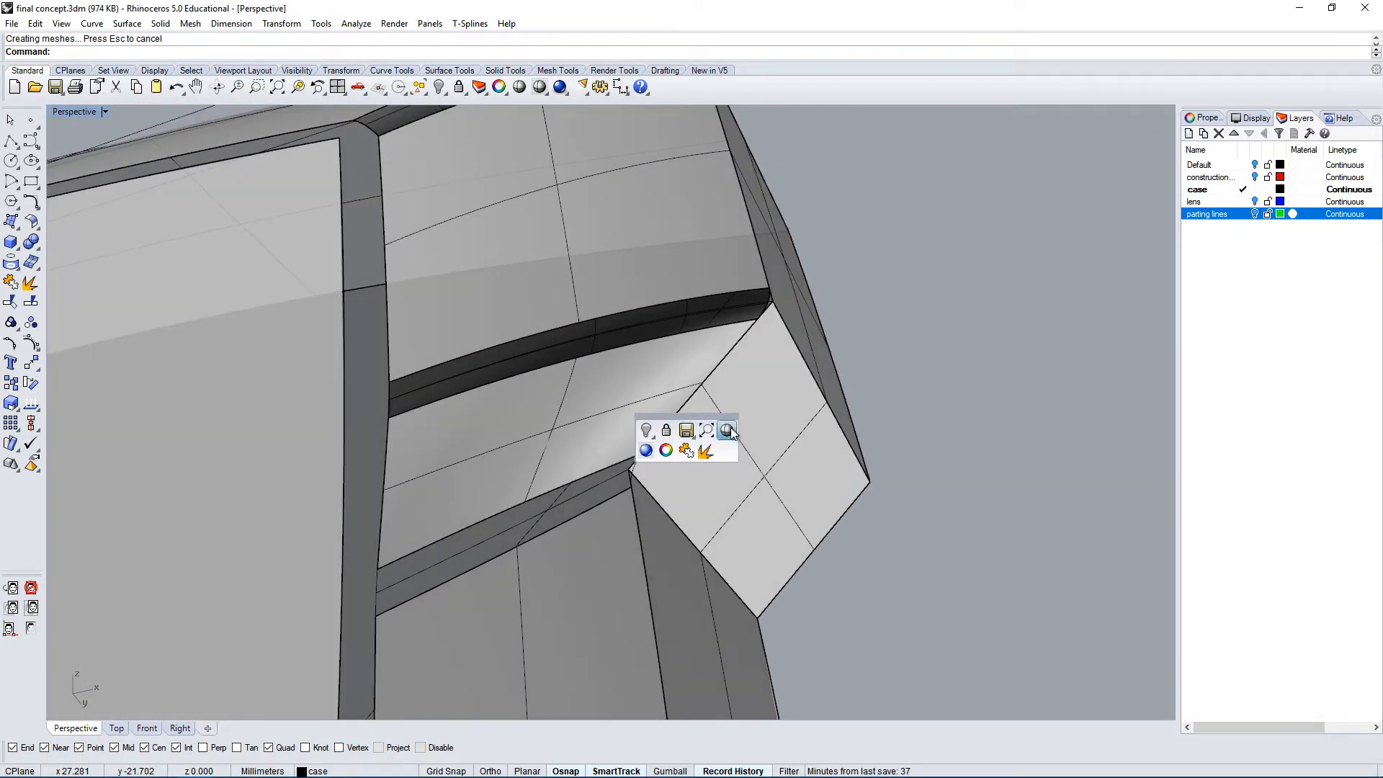
click(727, 430)
right_drag(781, 417, 661, 401)
right_drag(558, 491, 719, 417)
click(387, 611)
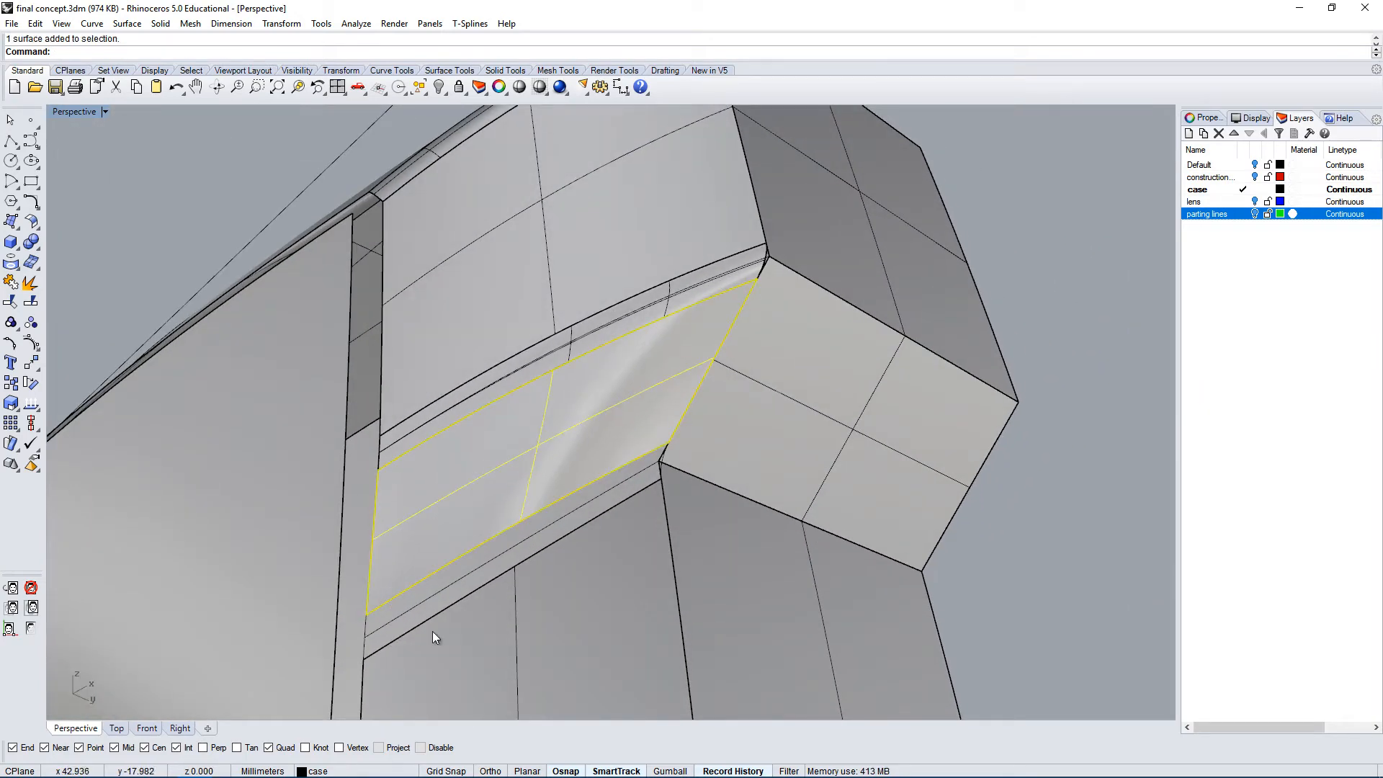
click(1038, 518)
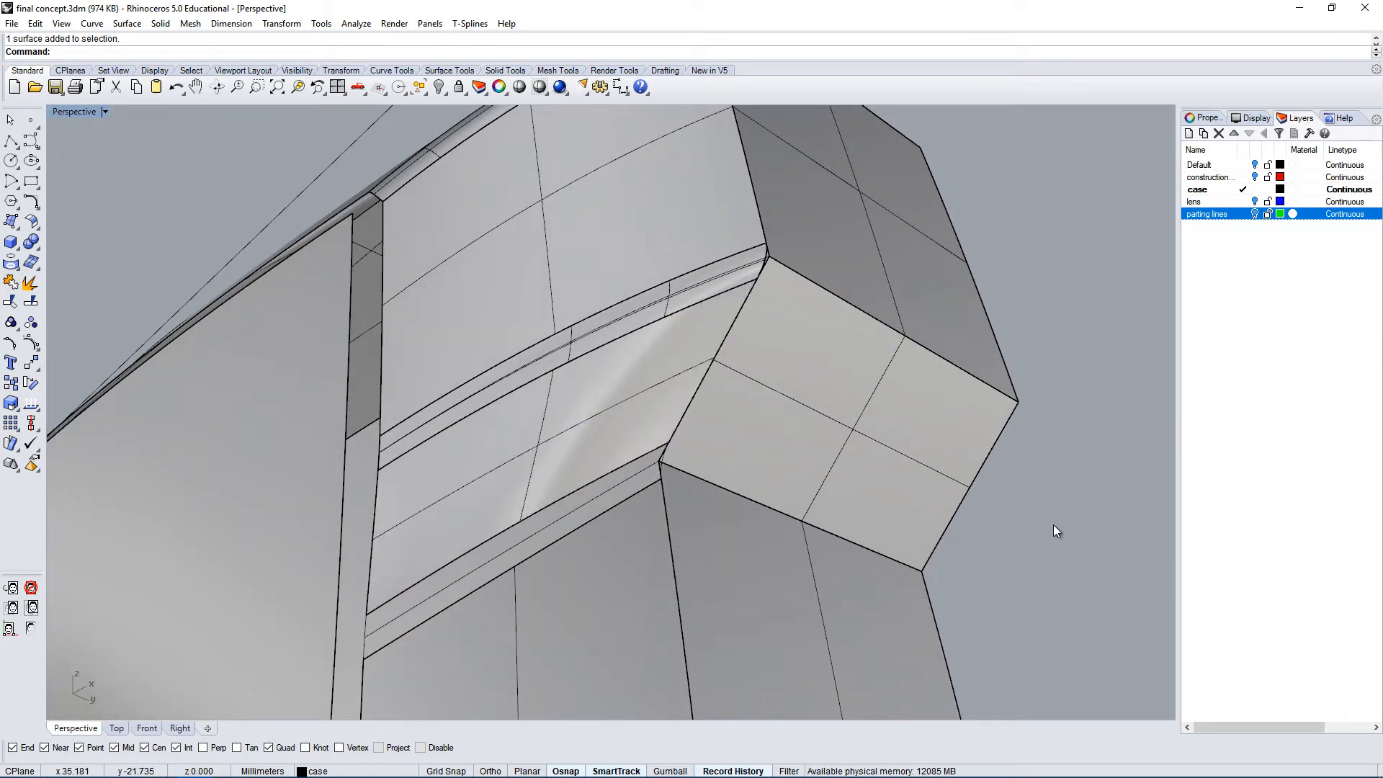
text(Blen)
key(Return)
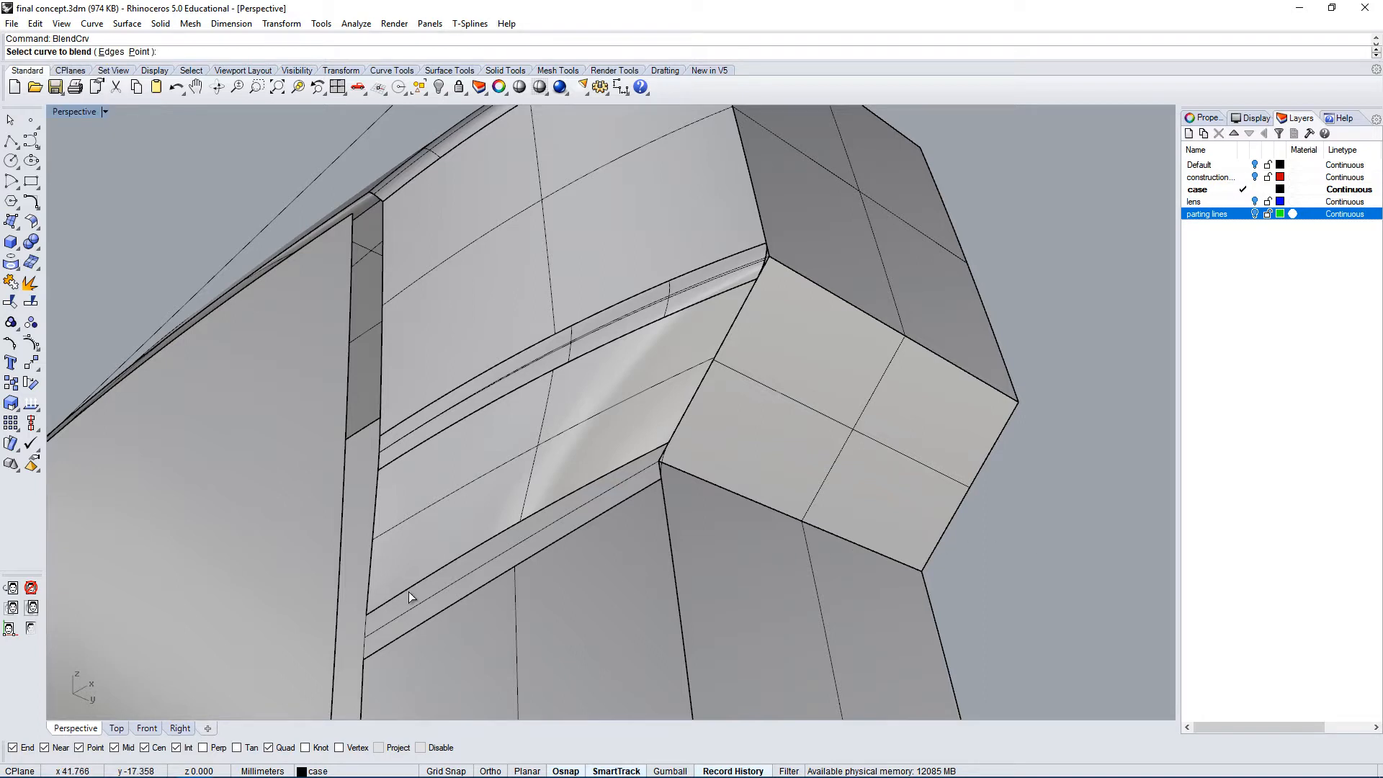
key(Escape)
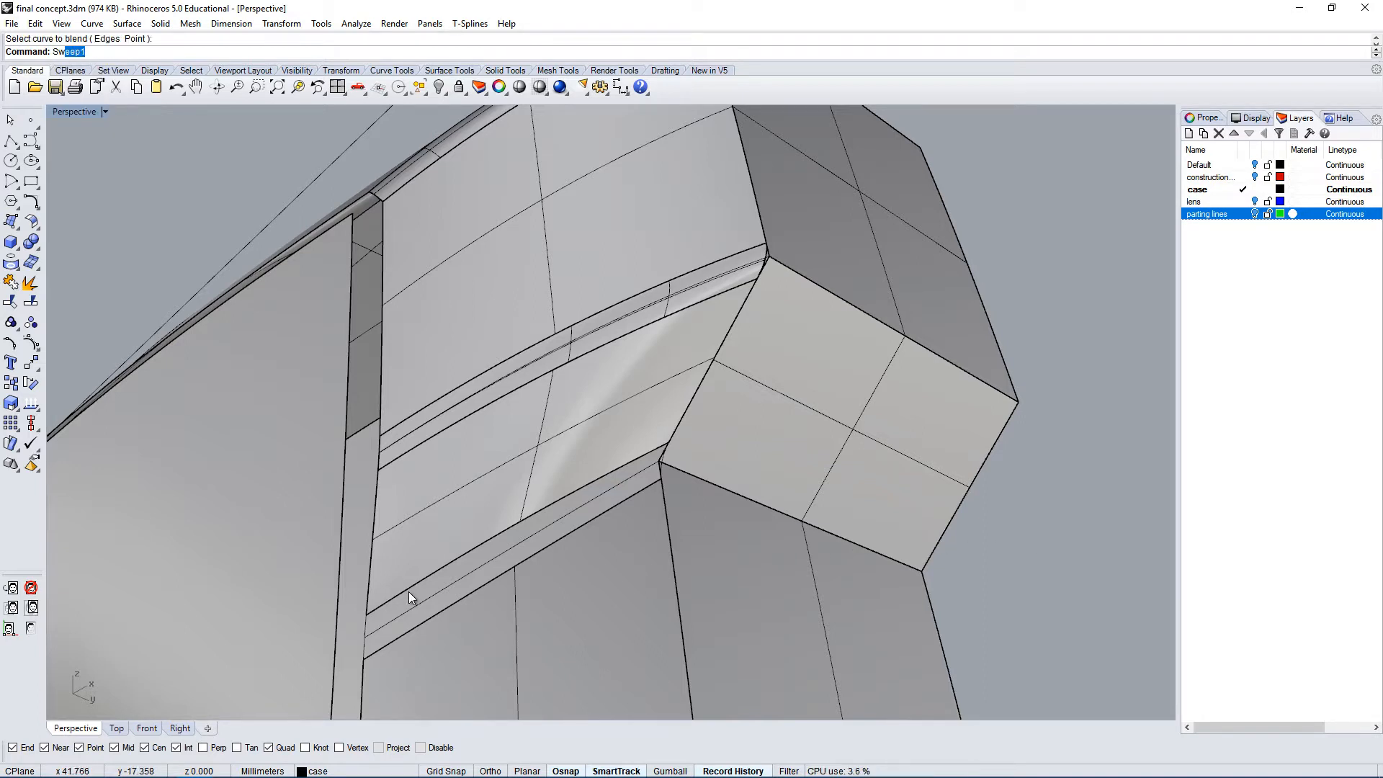
Try a two-rail sweep across the lower notch gap, using the gap's long edges as rails and the end blend curves as sections.
text(Sweep2)
key(Return)
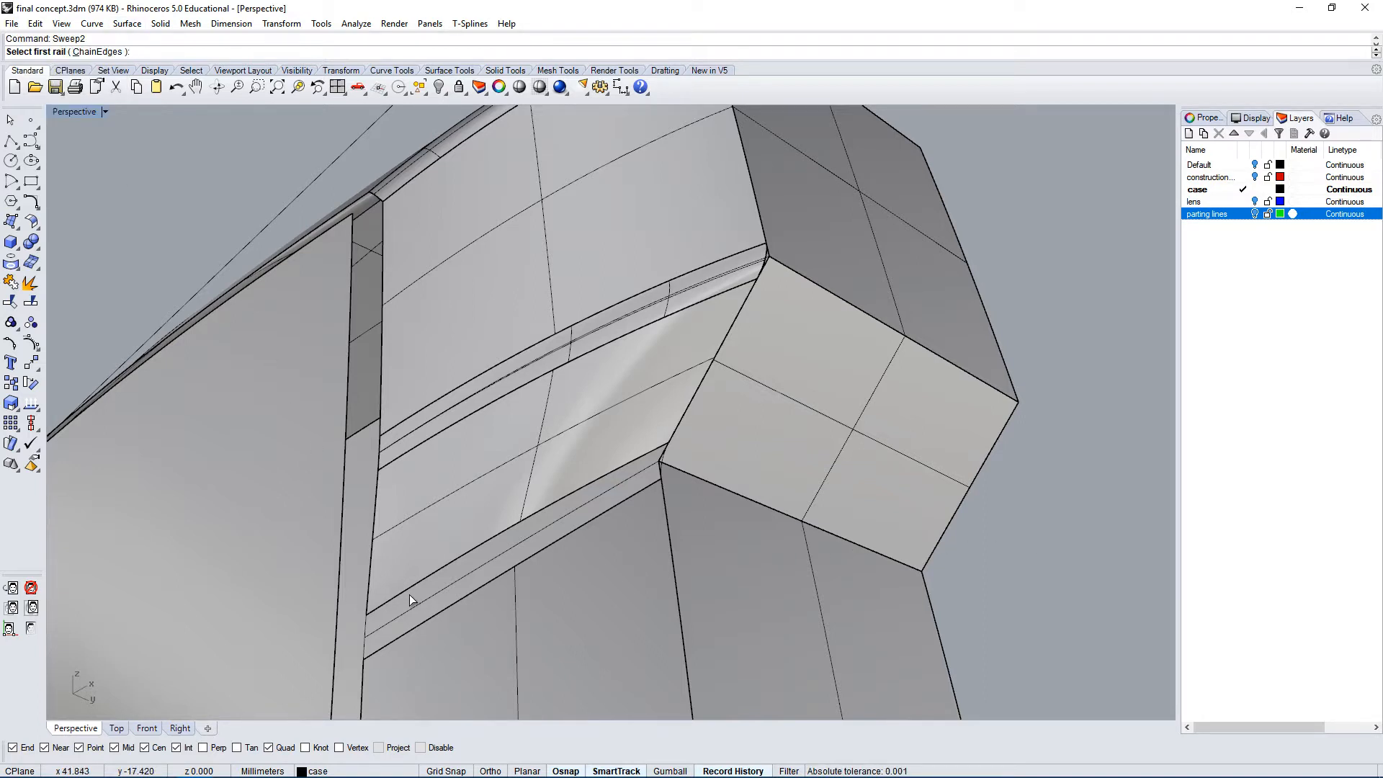
click(409, 591)
right_drag(424, 630, 481, 583)
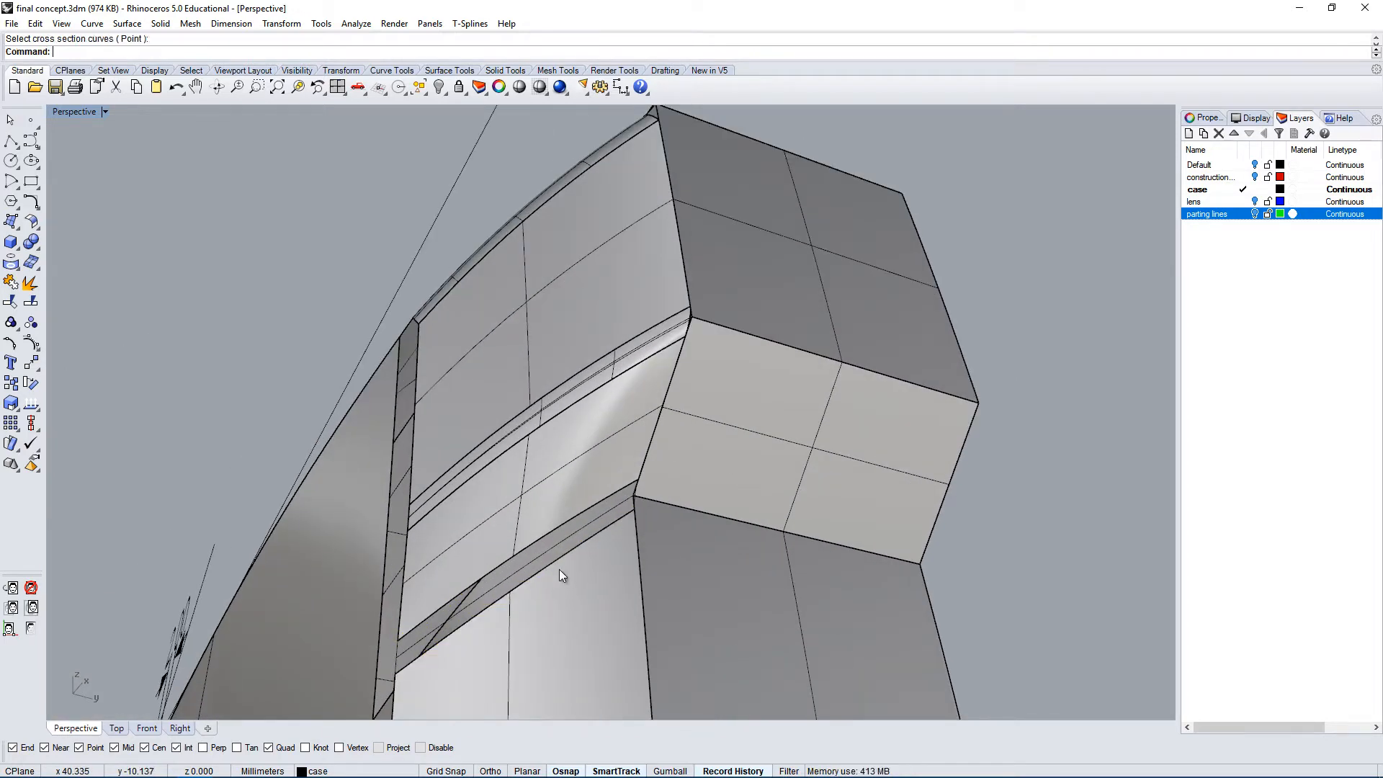
click(538, 543)
scroll(634, 509, up, 4)
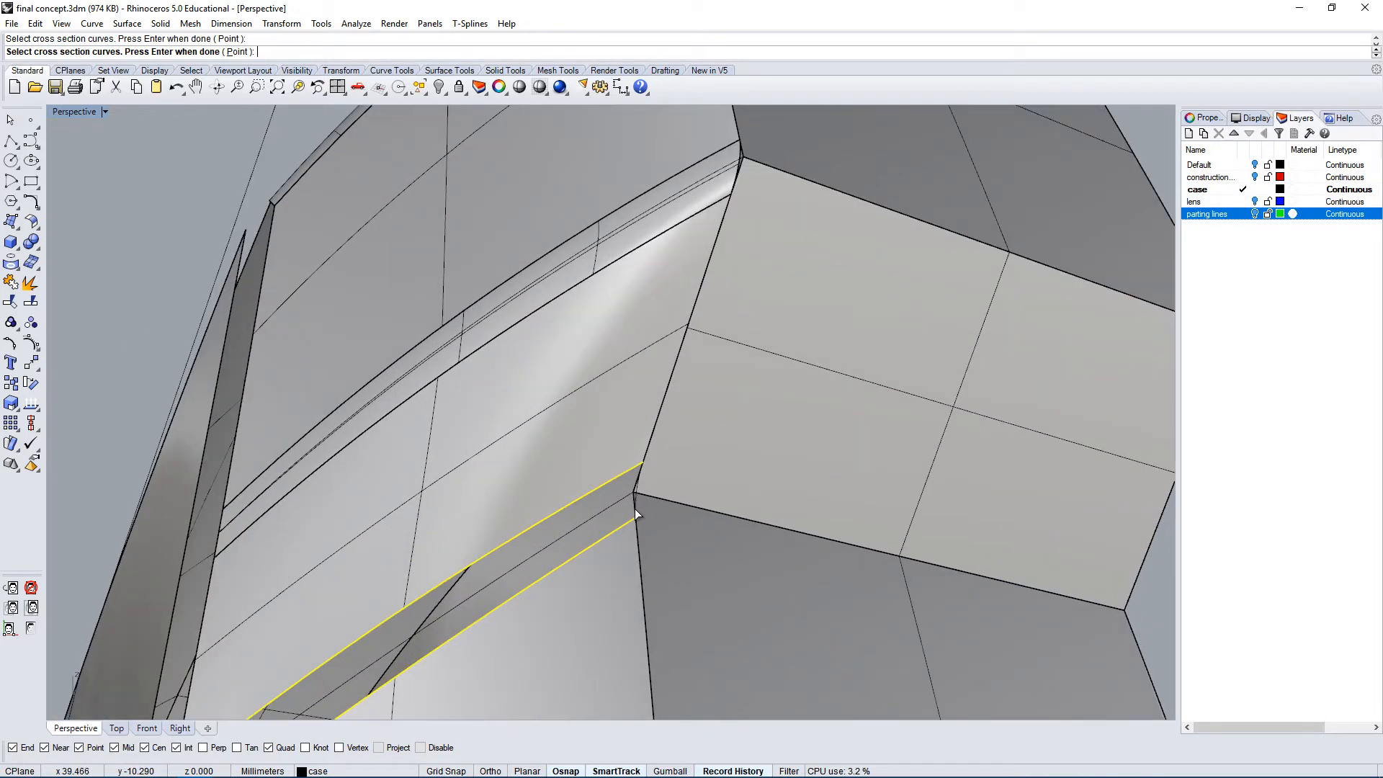
key(Return)
scroll(637, 502, down, 5)
right_drag(605, 492, 427, 524)
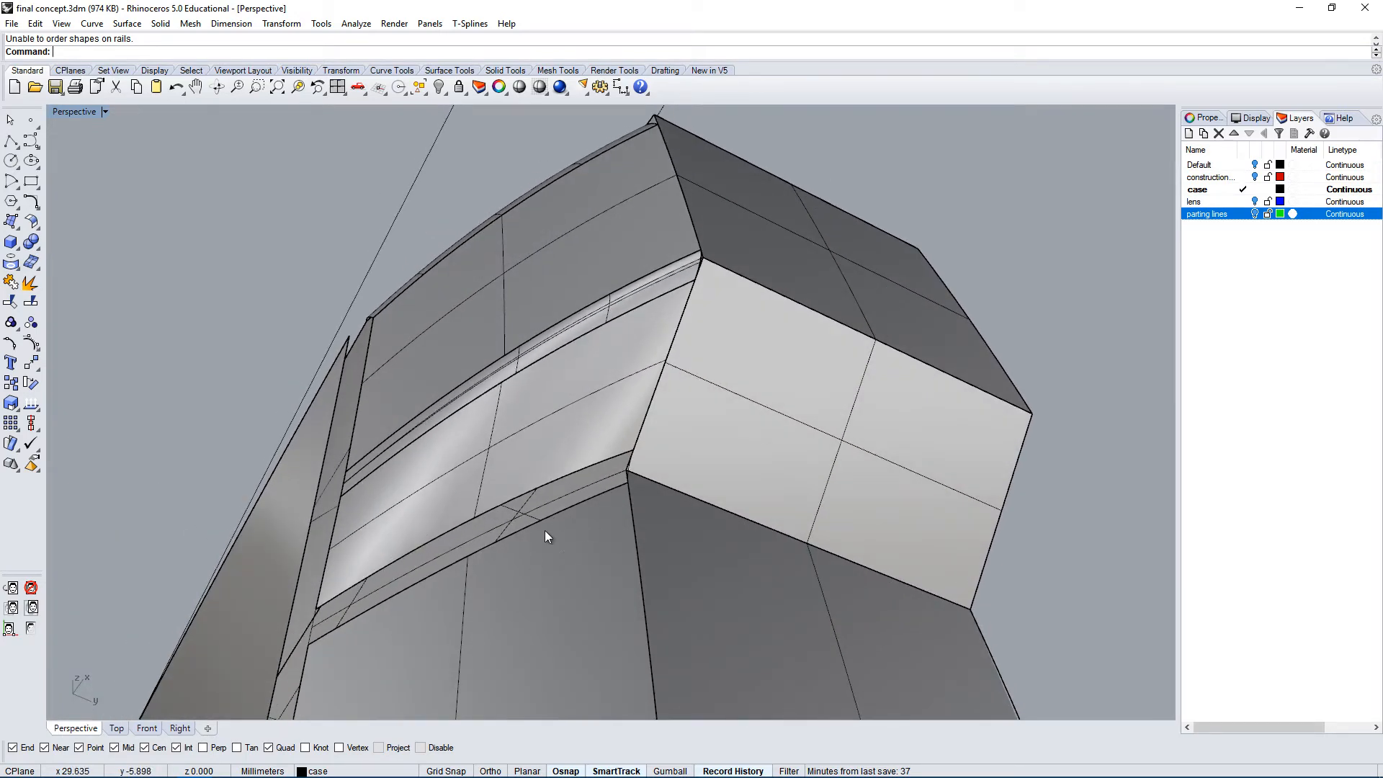
right_drag(546, 531, 545, 532)
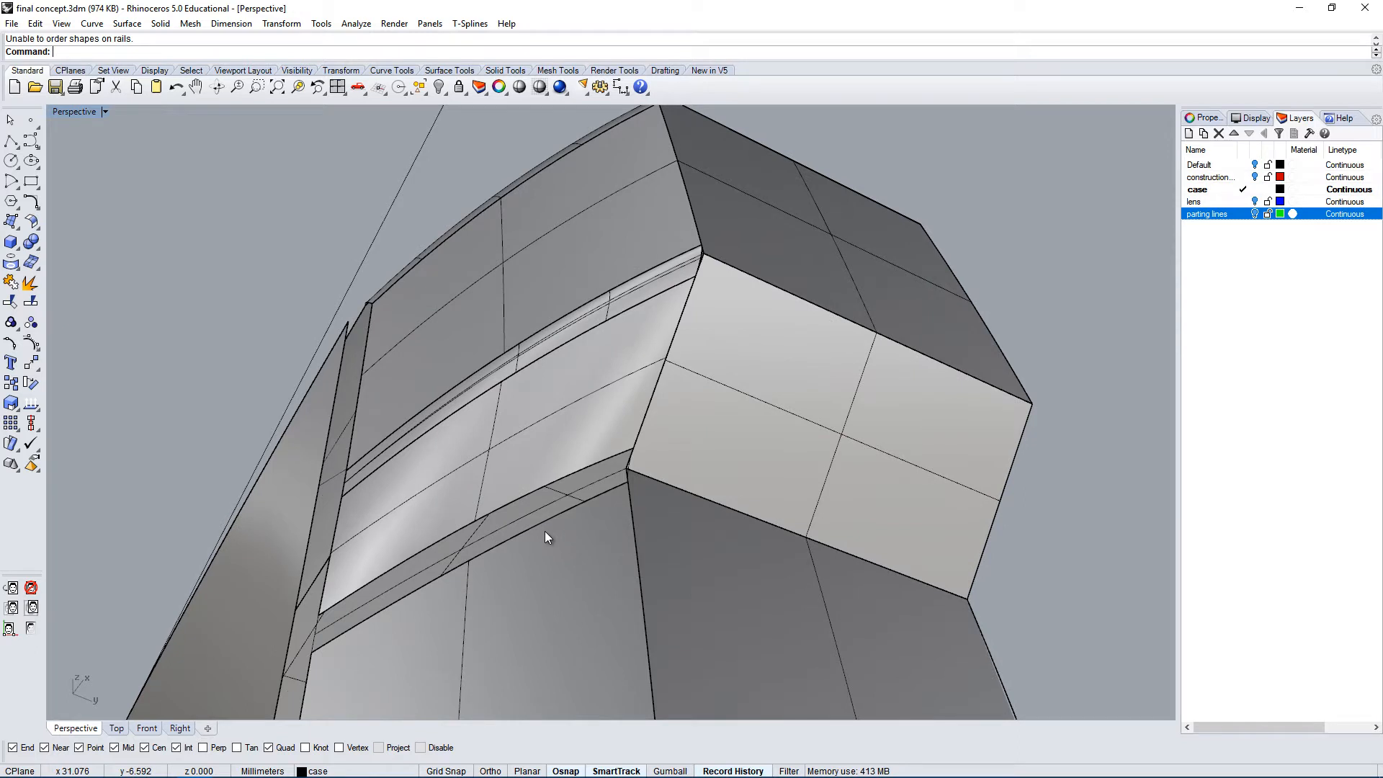
Duplicate both segments of the bevel surface's lower edge along the lower notch gap and join them into one curve.
key(Return)
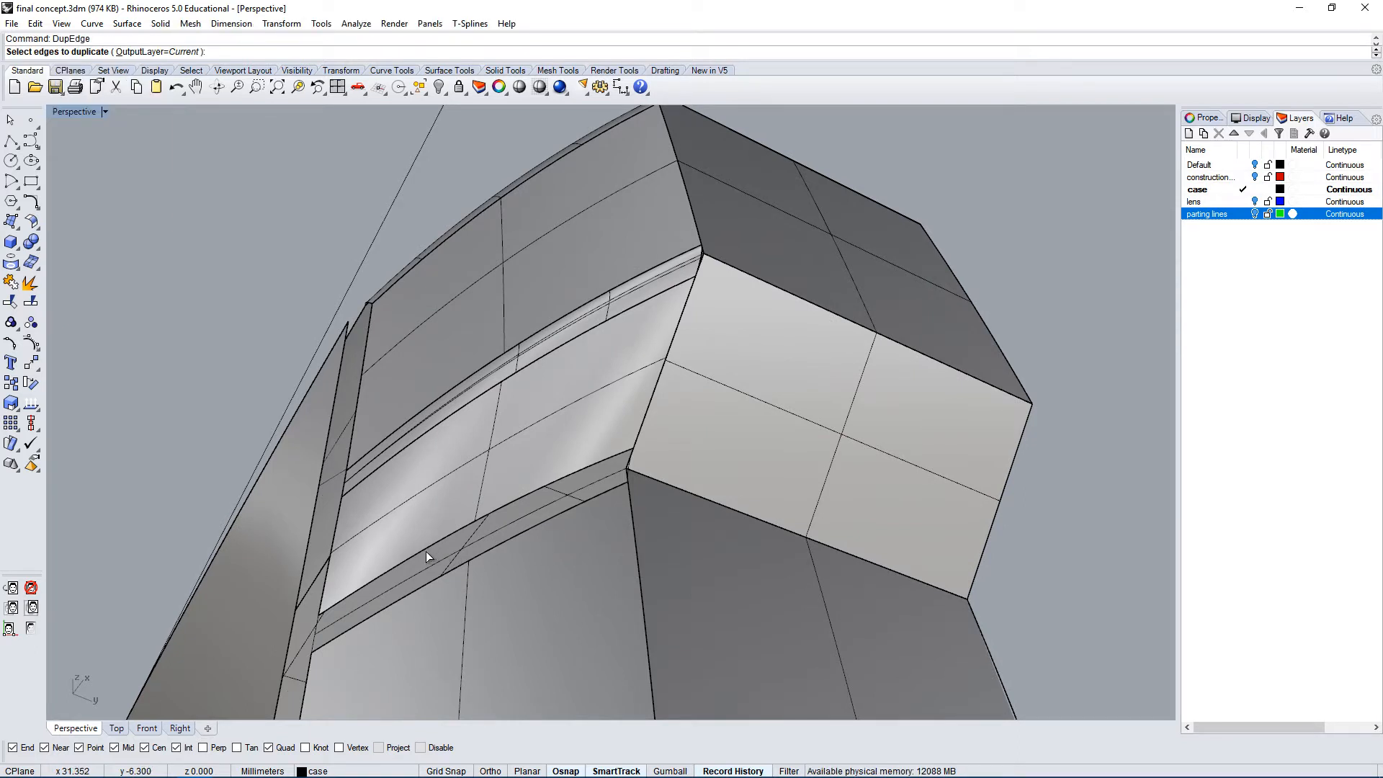
click(426, 550)
click(438, 539)
key(Return)
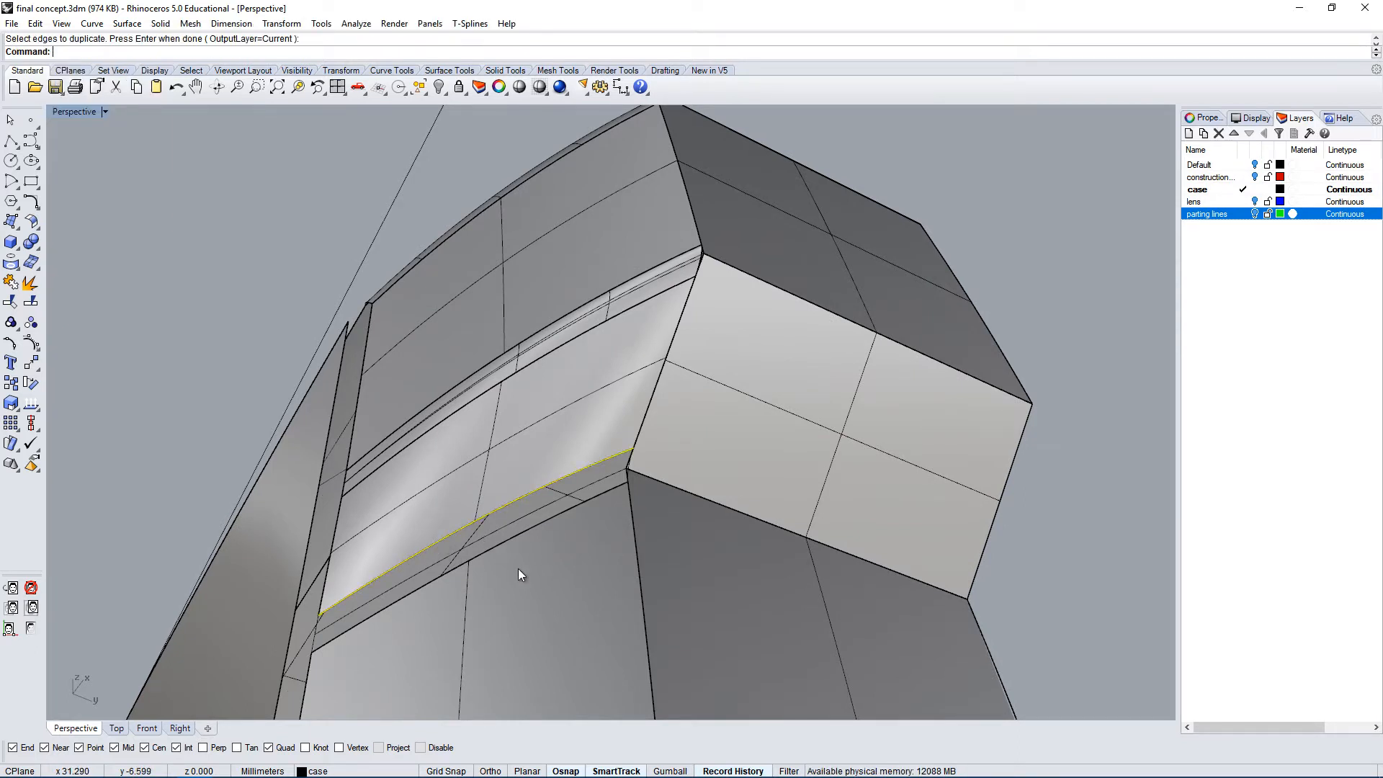
right_drag(517, 568, 504, 576)
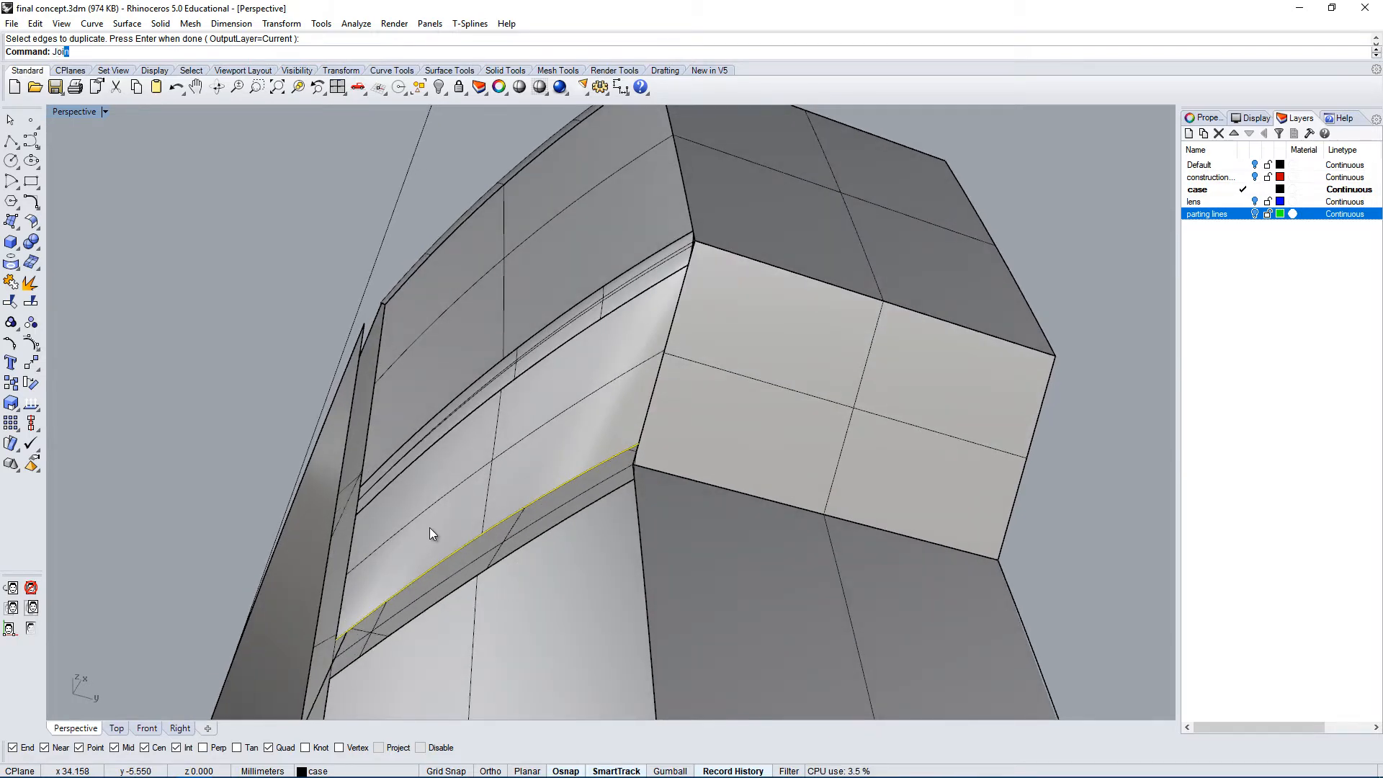
text(Jo)
key(Return)
right_drag(487, 598, 453, 560)
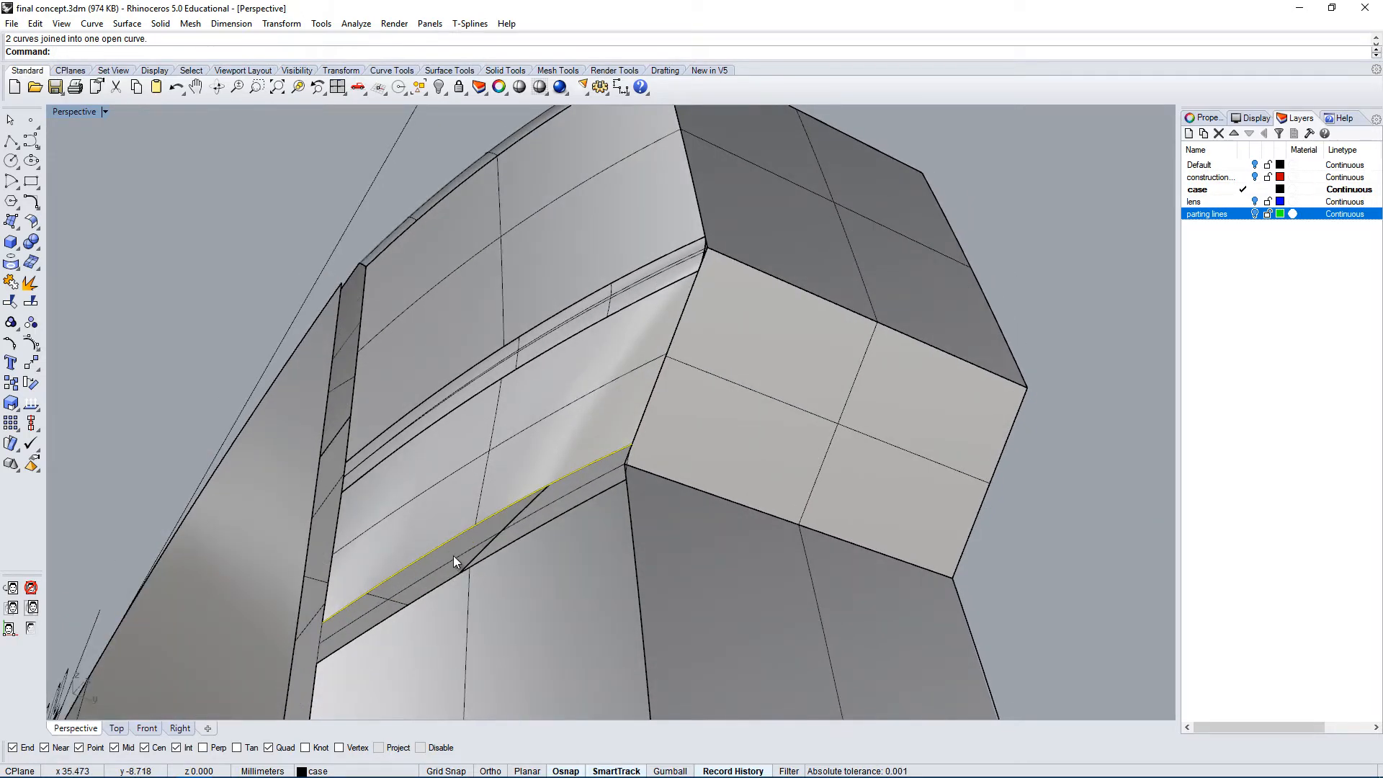
Display the joined edge curve's control points and select one near the middle for moving.
click(31, 344)
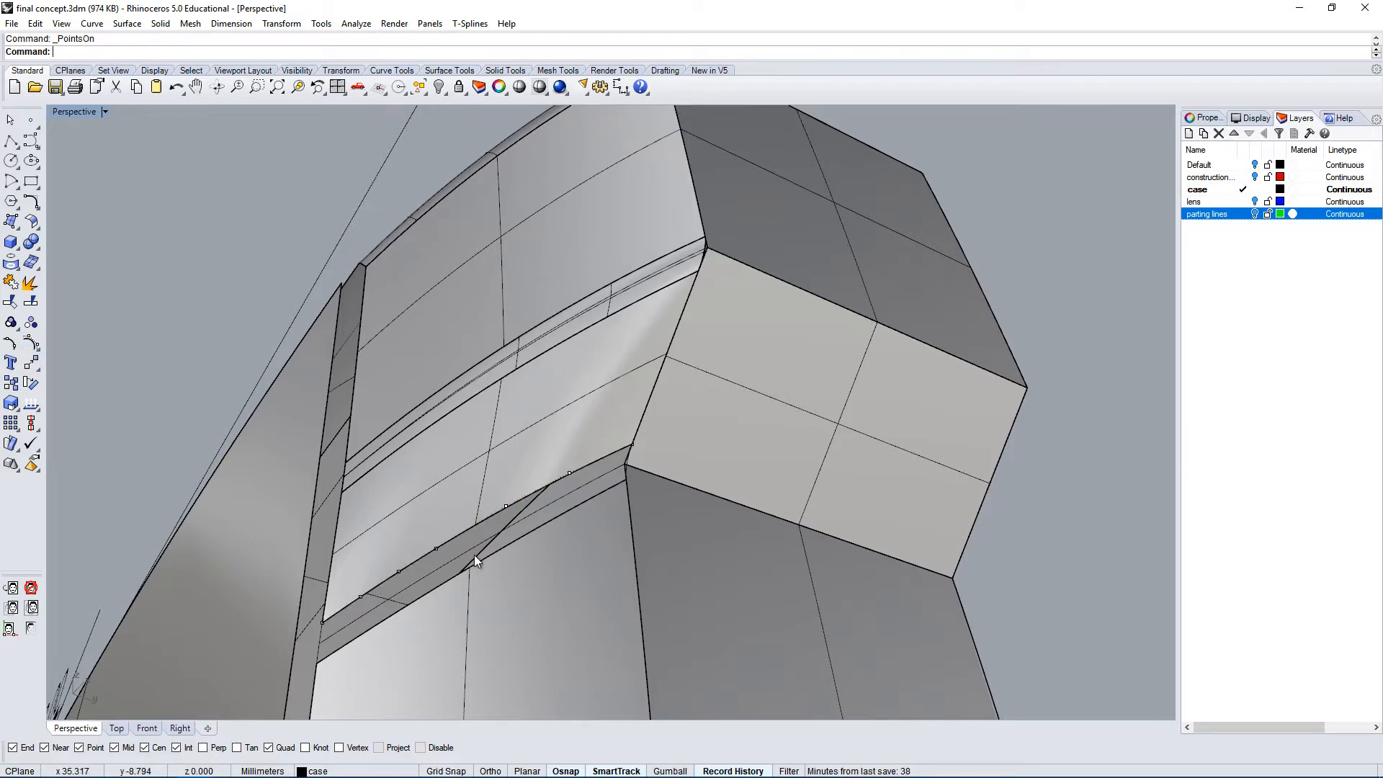
scroll(442, 531, up, 3)
click(443, 542)
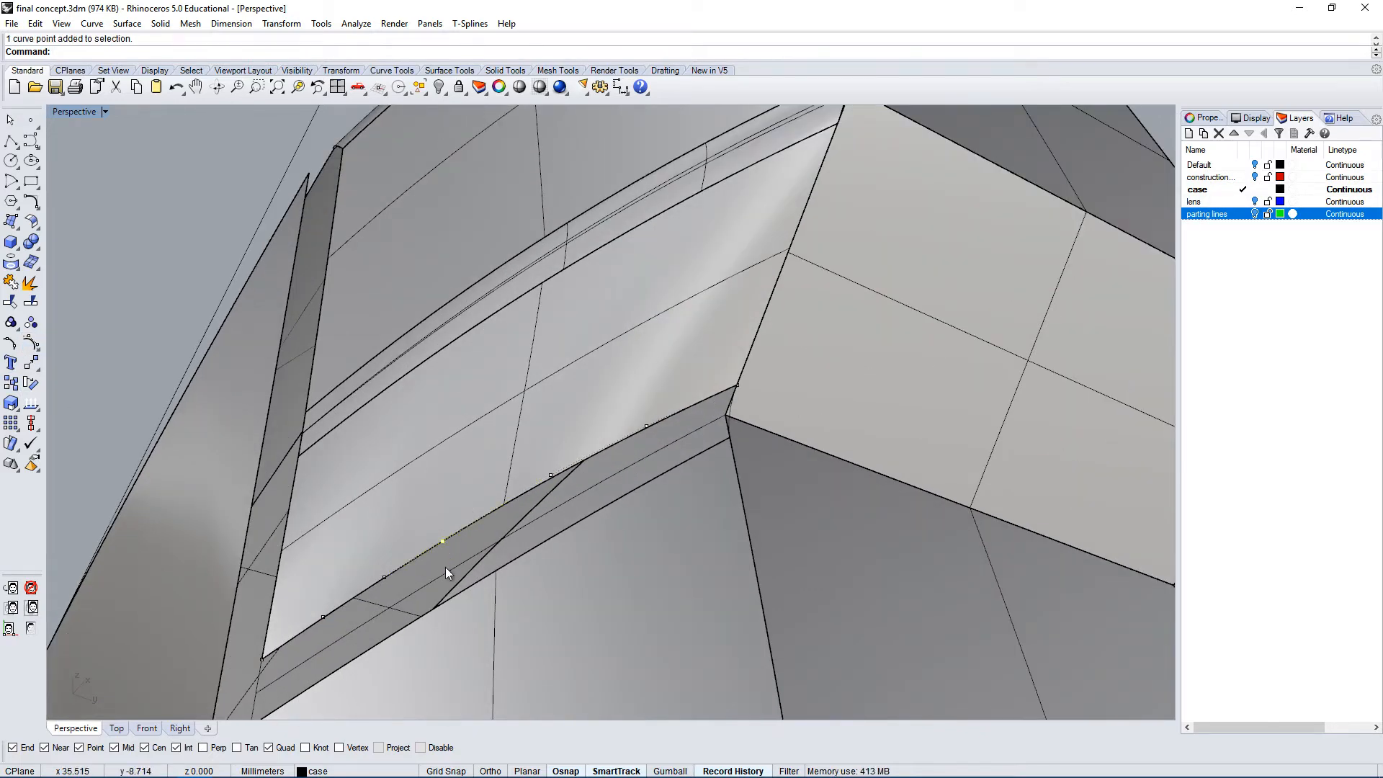
text(m)
key(Return)
scroll(340, 473, down, 3)
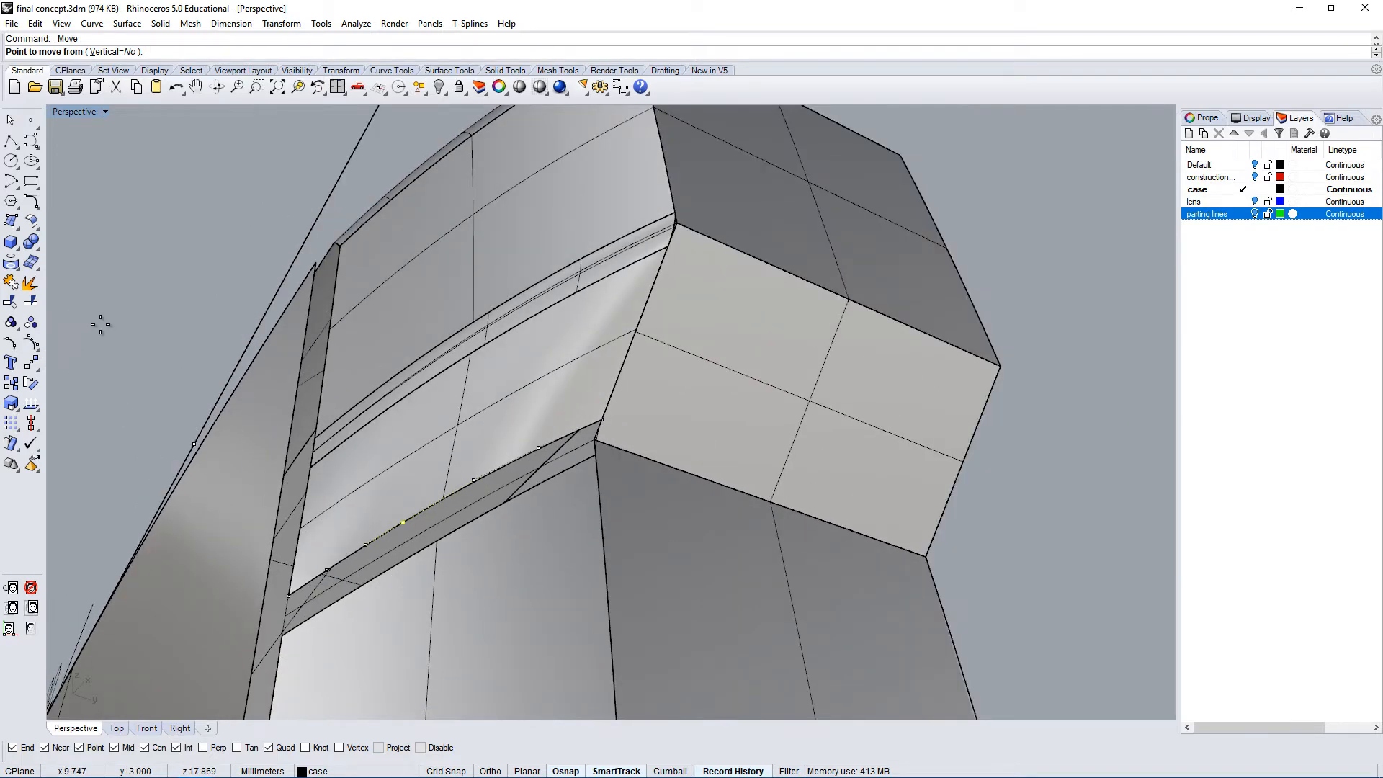
key(Escape)
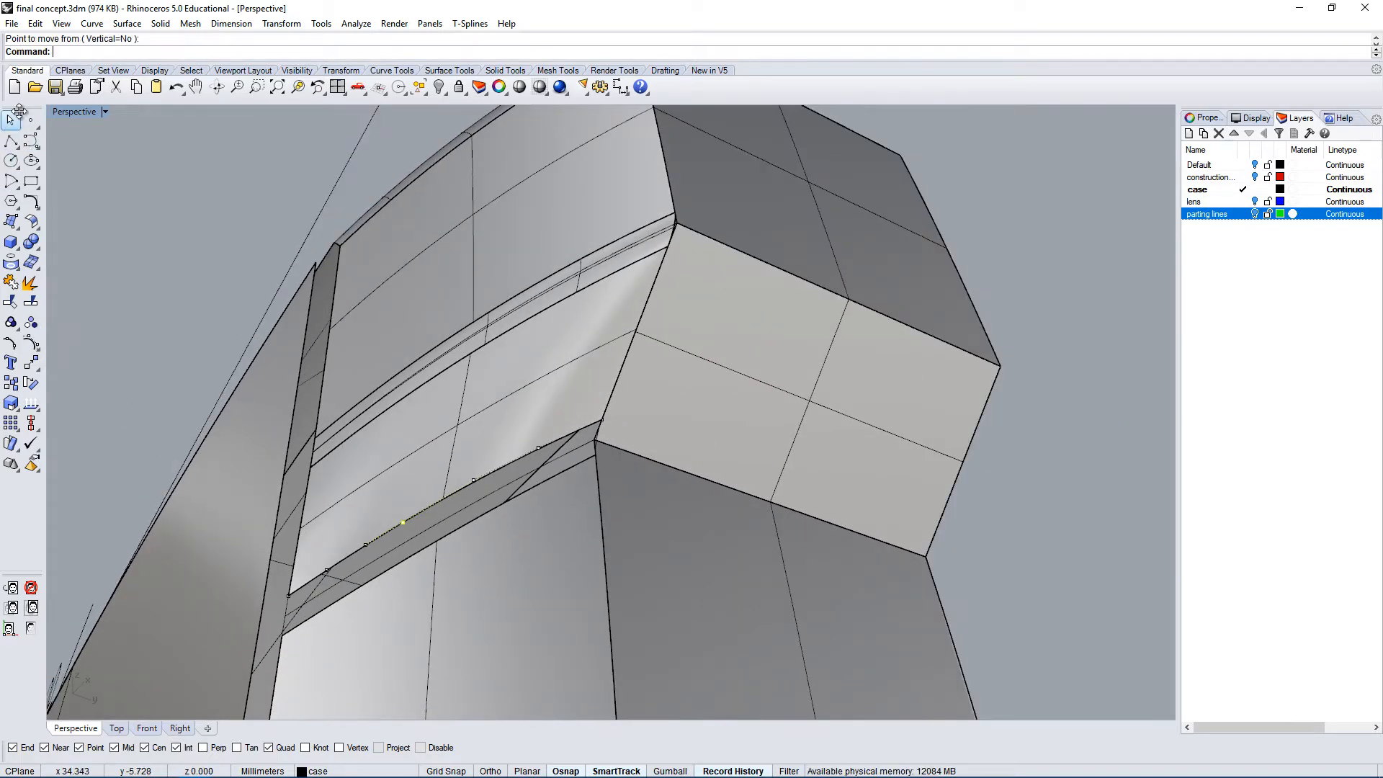
Try to move the selected control point in the Top view of the four-view layout, and undo the move.
double_click(75, 113)
scroll(412, 236, up, 15)
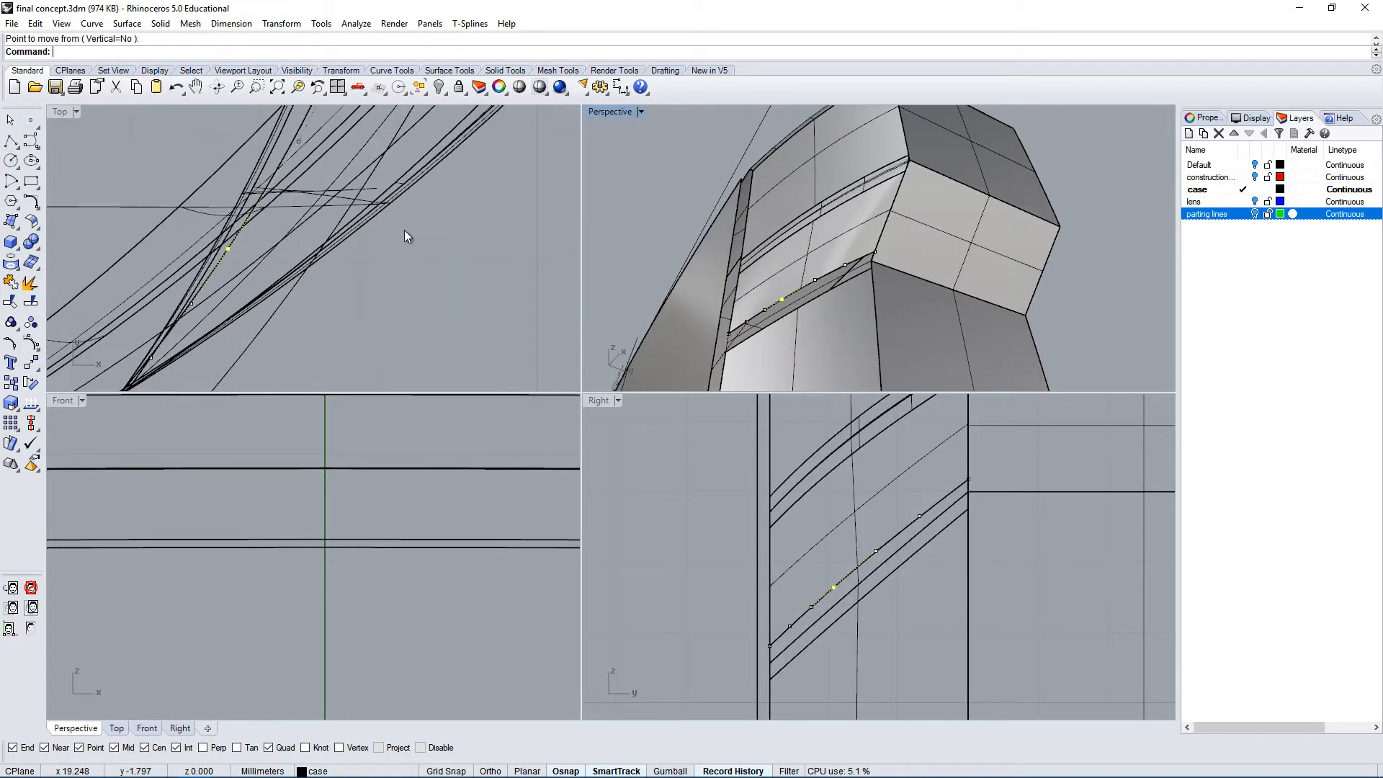
text(m)
key(Return)
click(476, 257)
click(510, 287)
scroll(224, 303, up, 6)
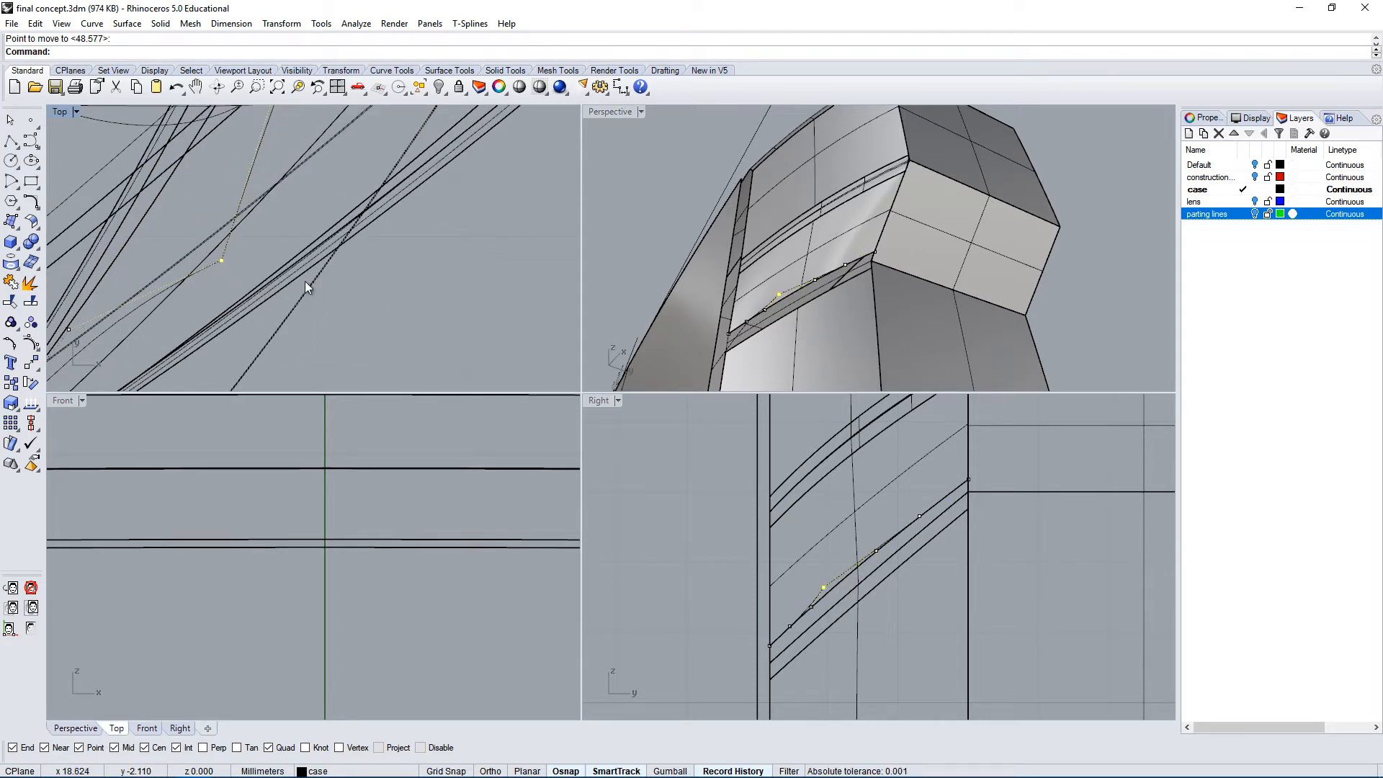
key(ctrl+z)
scroll(799, 267, up, 4)
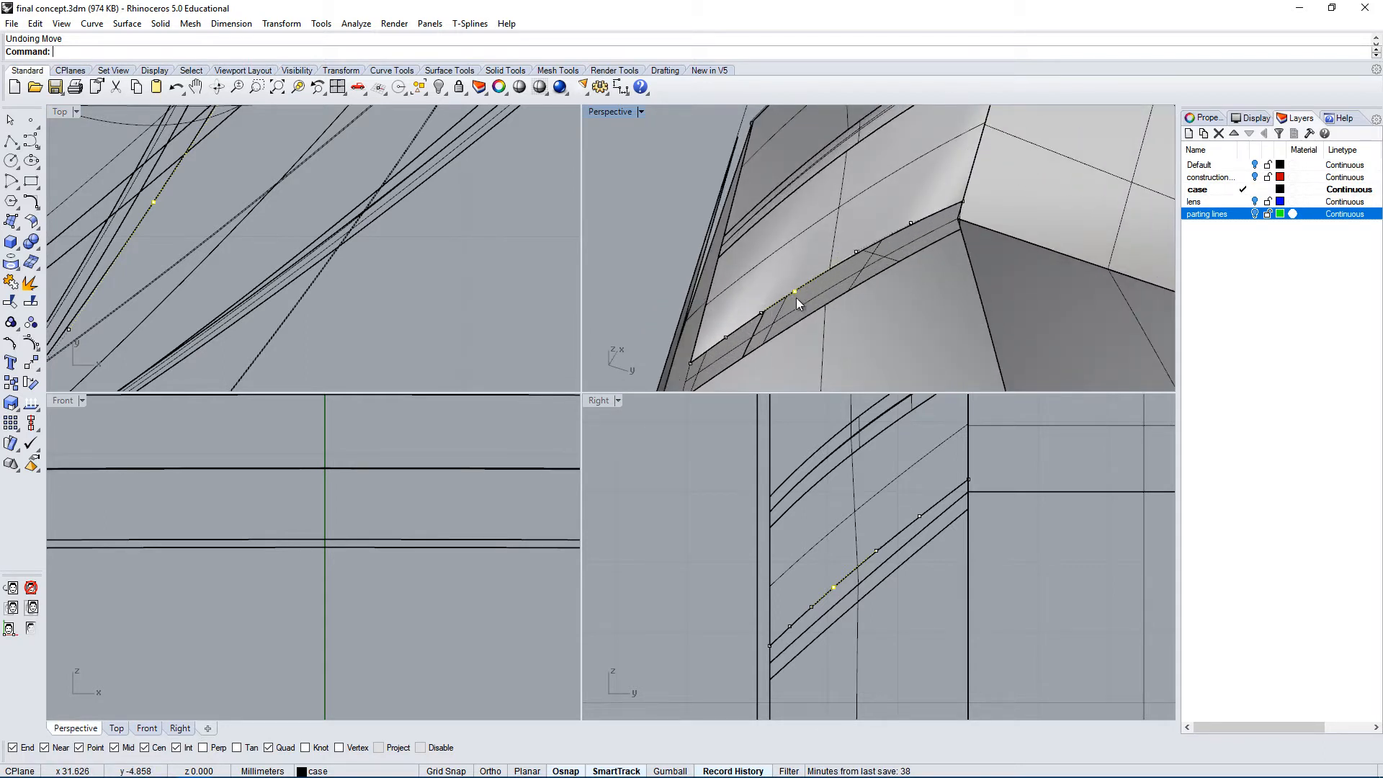
Rebuild the joined edge curve with 7 points and degree 3, deleting the input, and display its control points.
right_drag(797, 297, 789, 320)
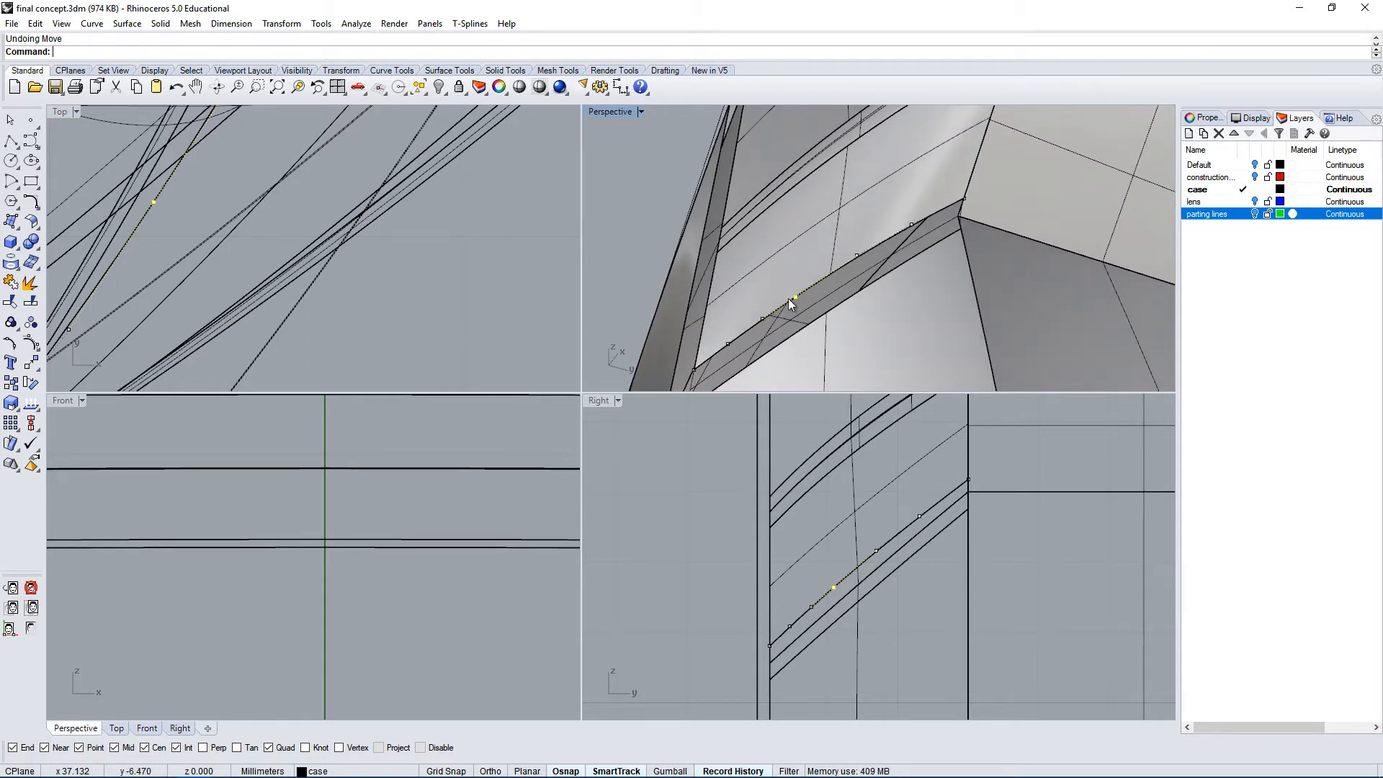
click(801, 295)
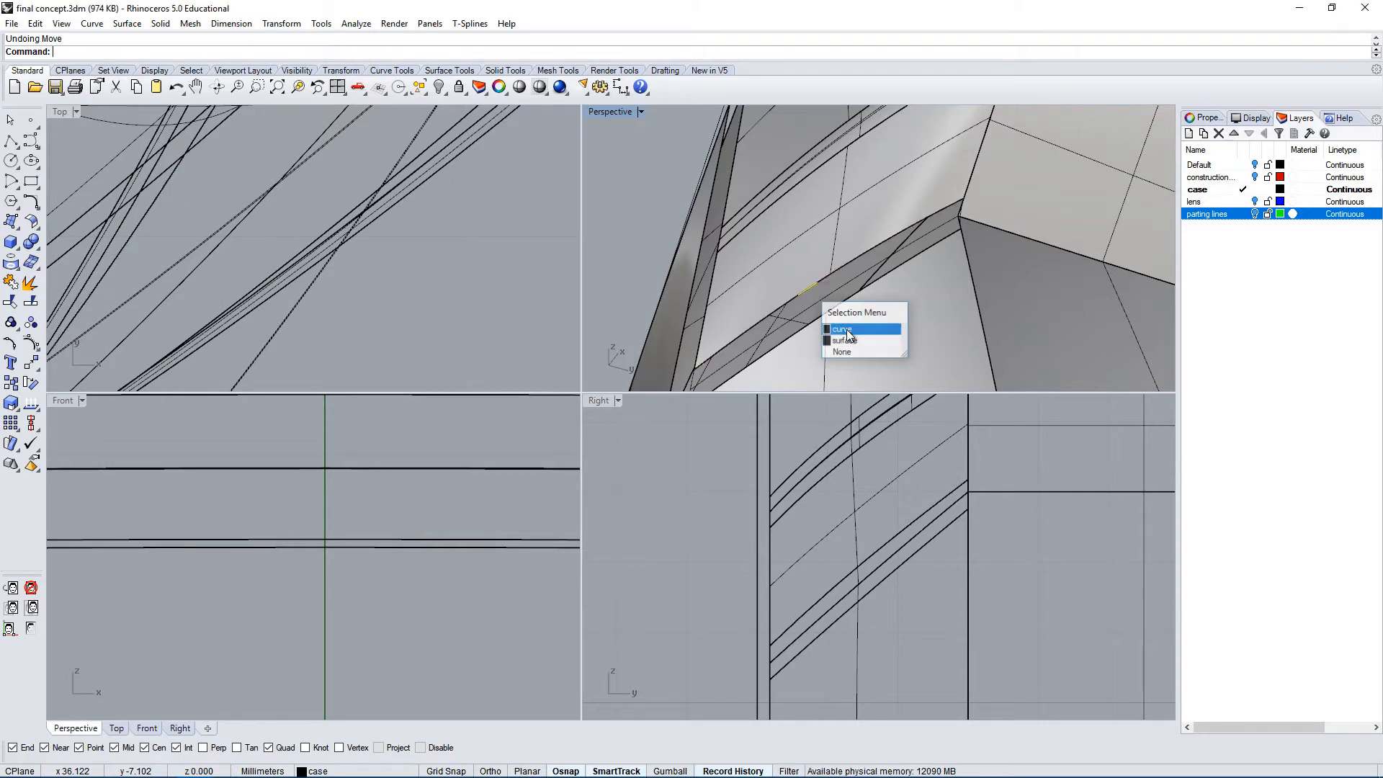
click(845, 330)
text(rebuild)
key(Return)
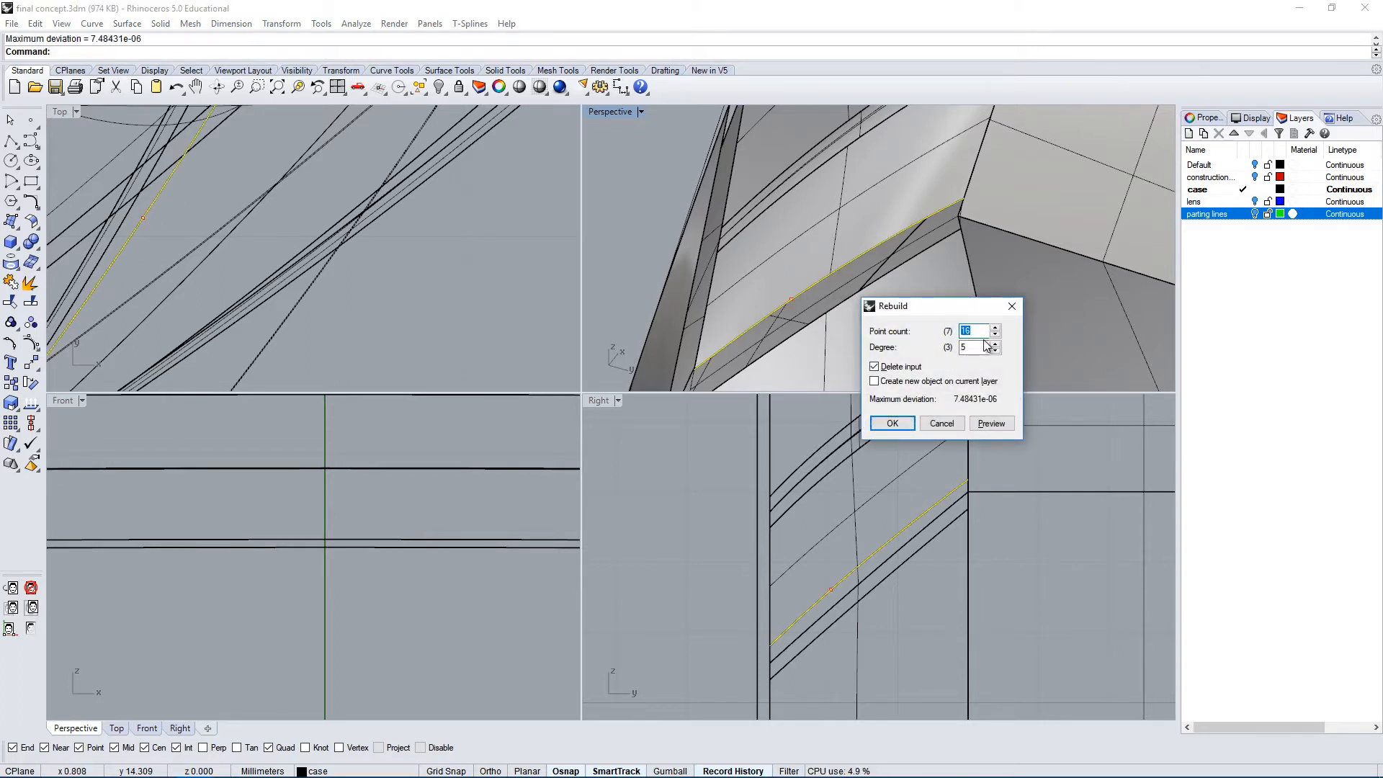
click(991, 423)
click(892, 423)
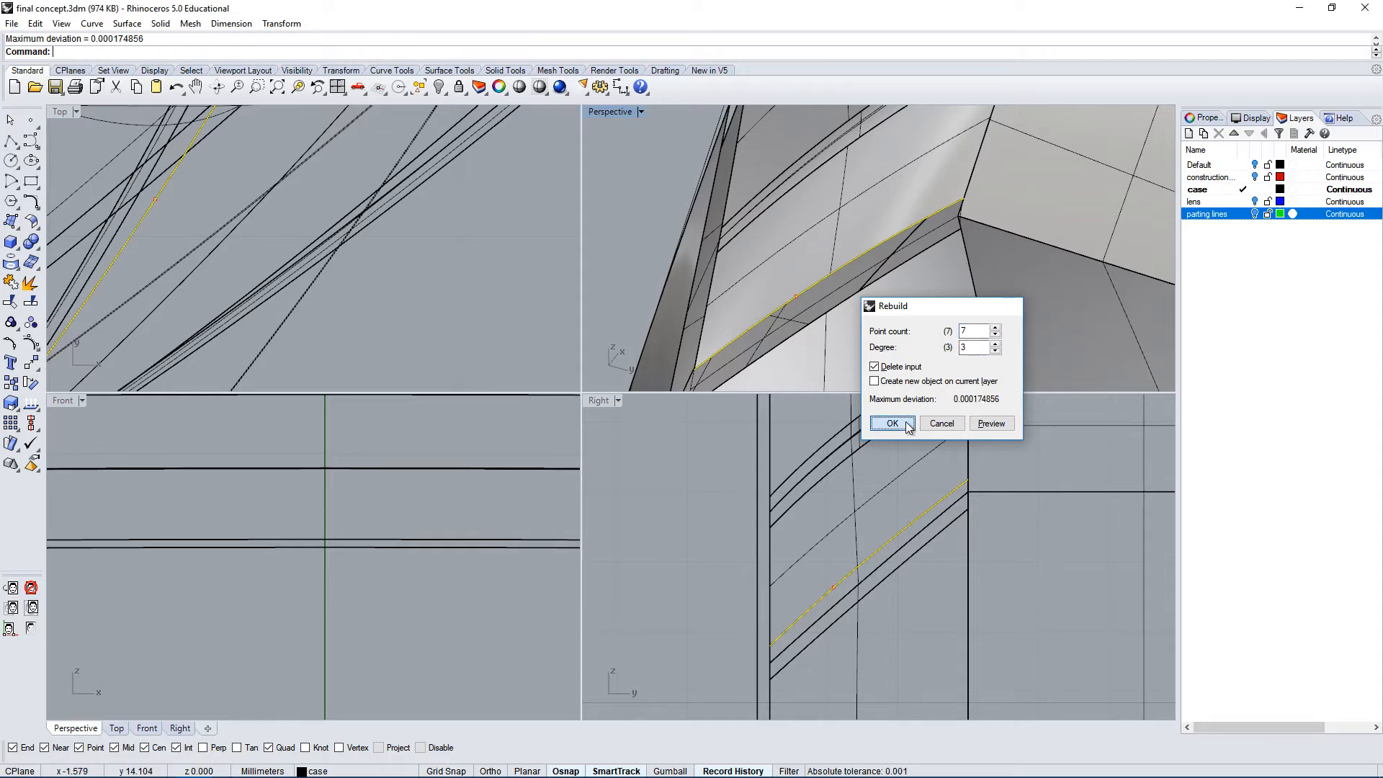
click(31, 342)
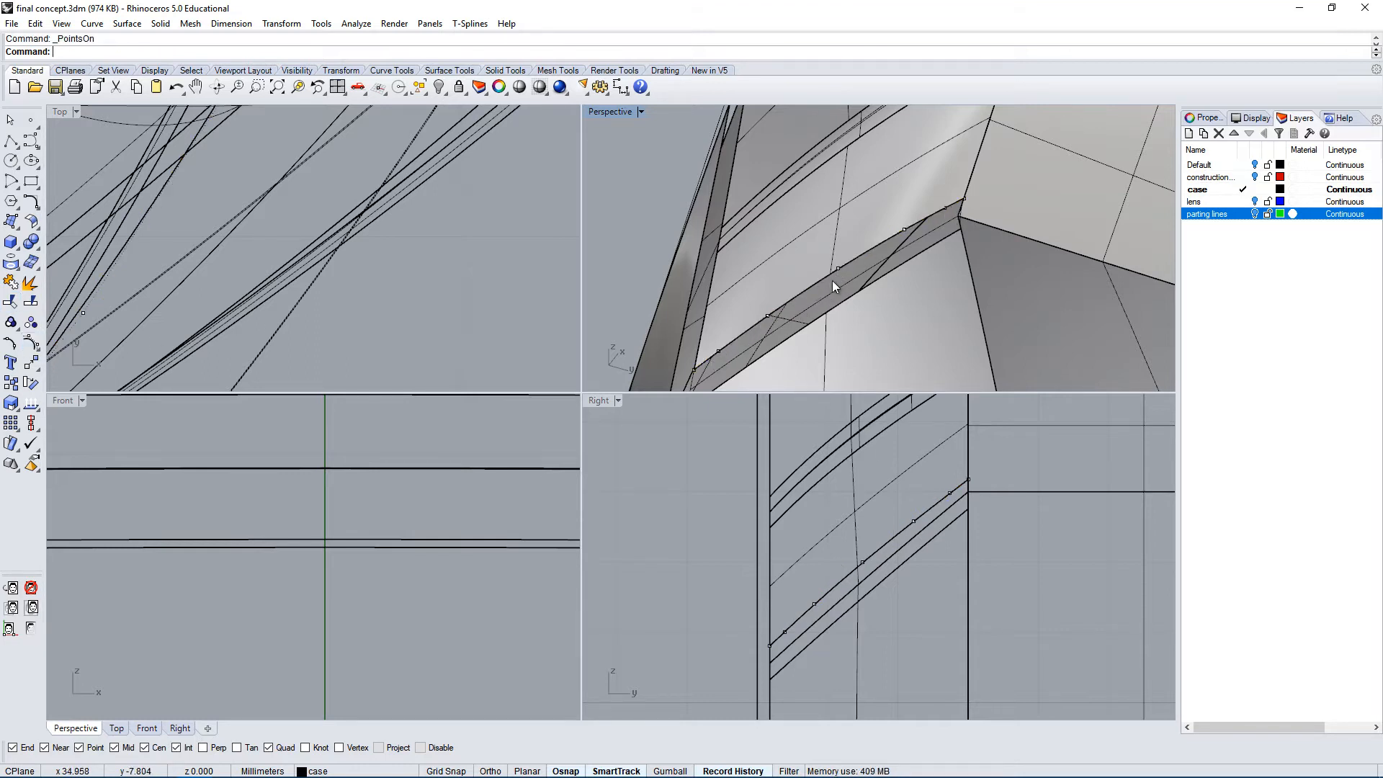
right_drag(841, 269, 827, 230)
Untrim the lower edge of the bevel surface between the two notch gaps.
click(849, 190)
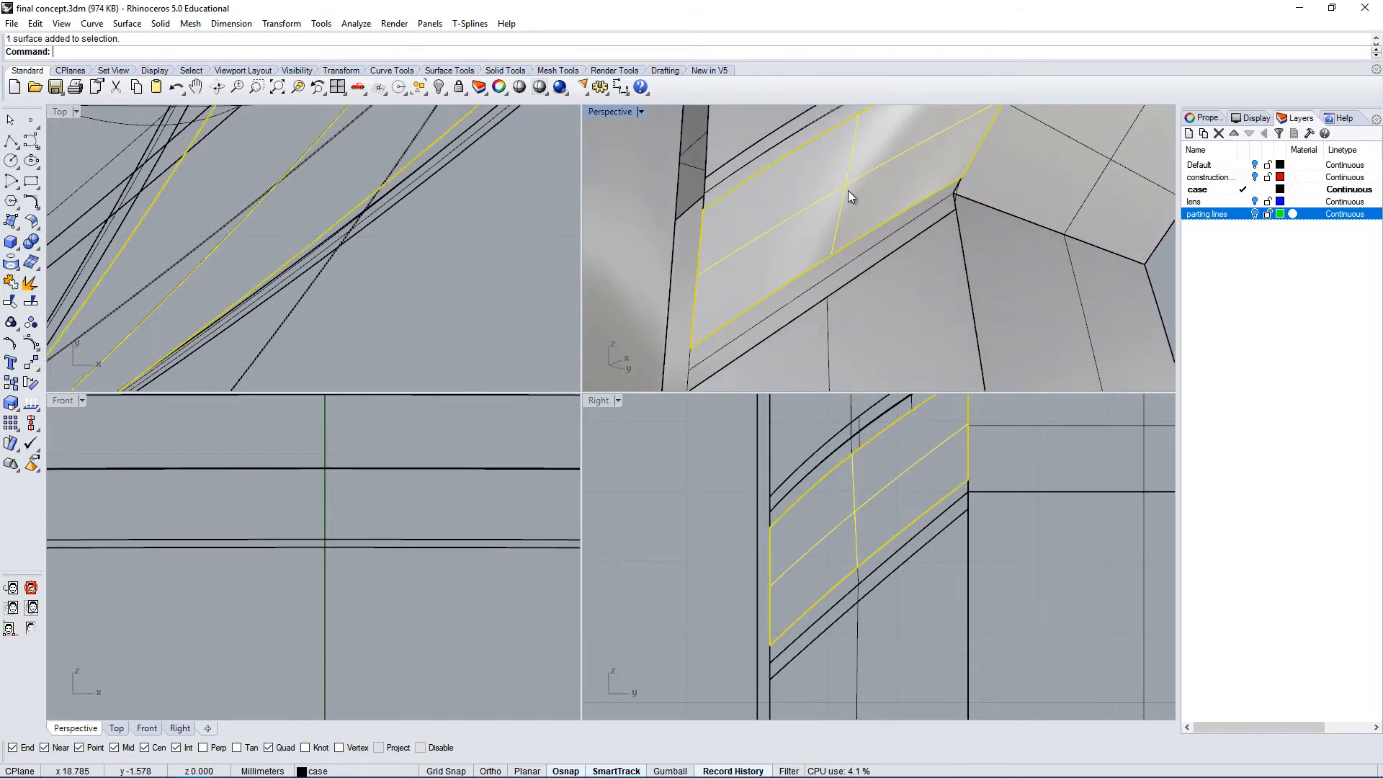
key(Escape)
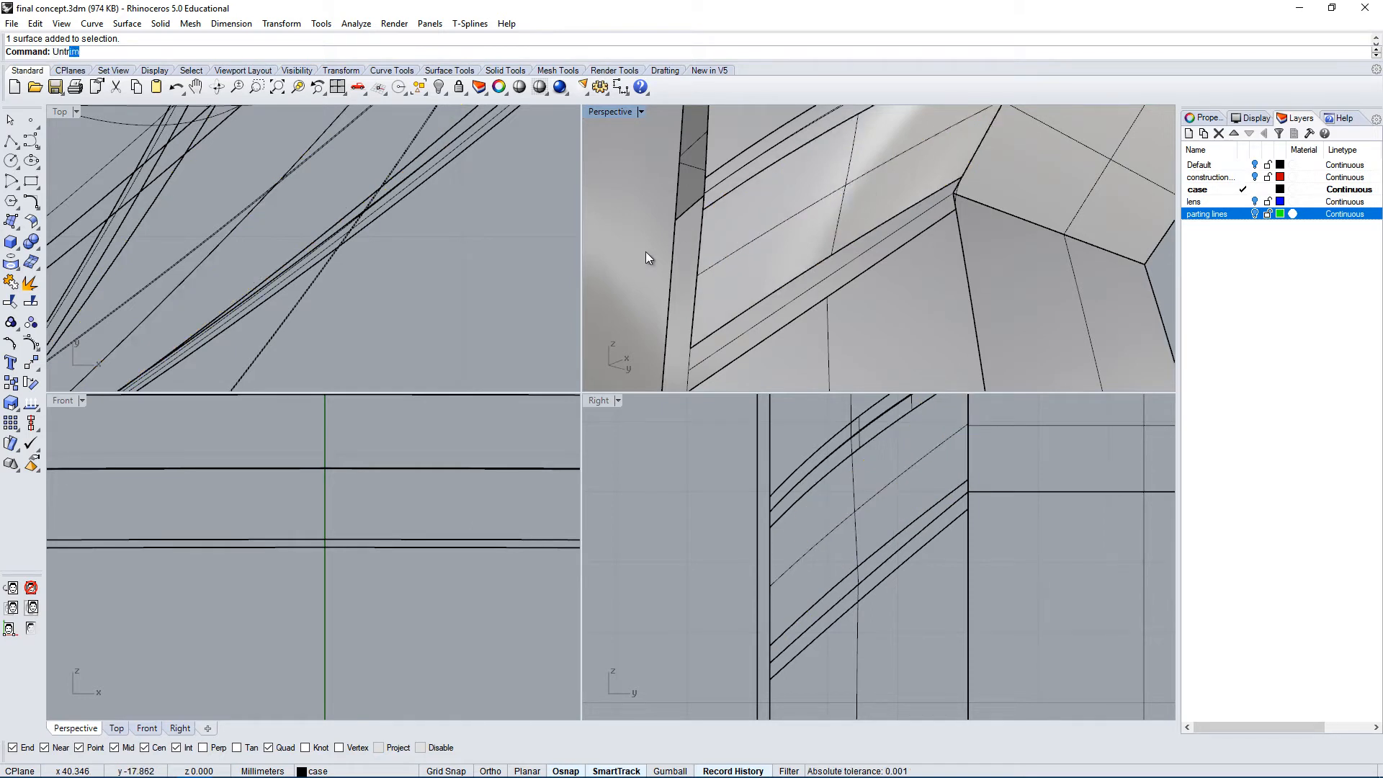
text(Untr)
key(Return)
click(792, 279)
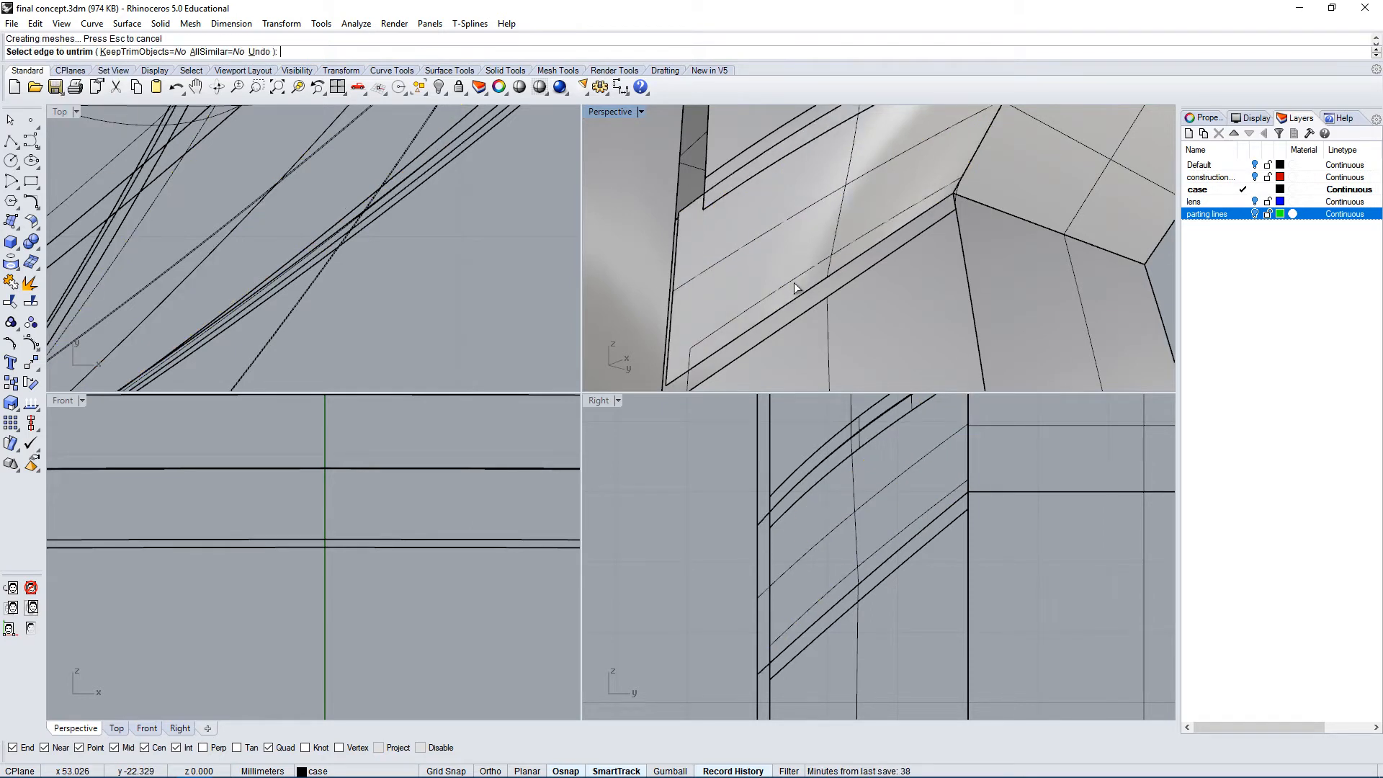
Undo the untrim of the bevel surface's lower edge and end the Untrim command.
right_drag(850, 287, 845, 345)
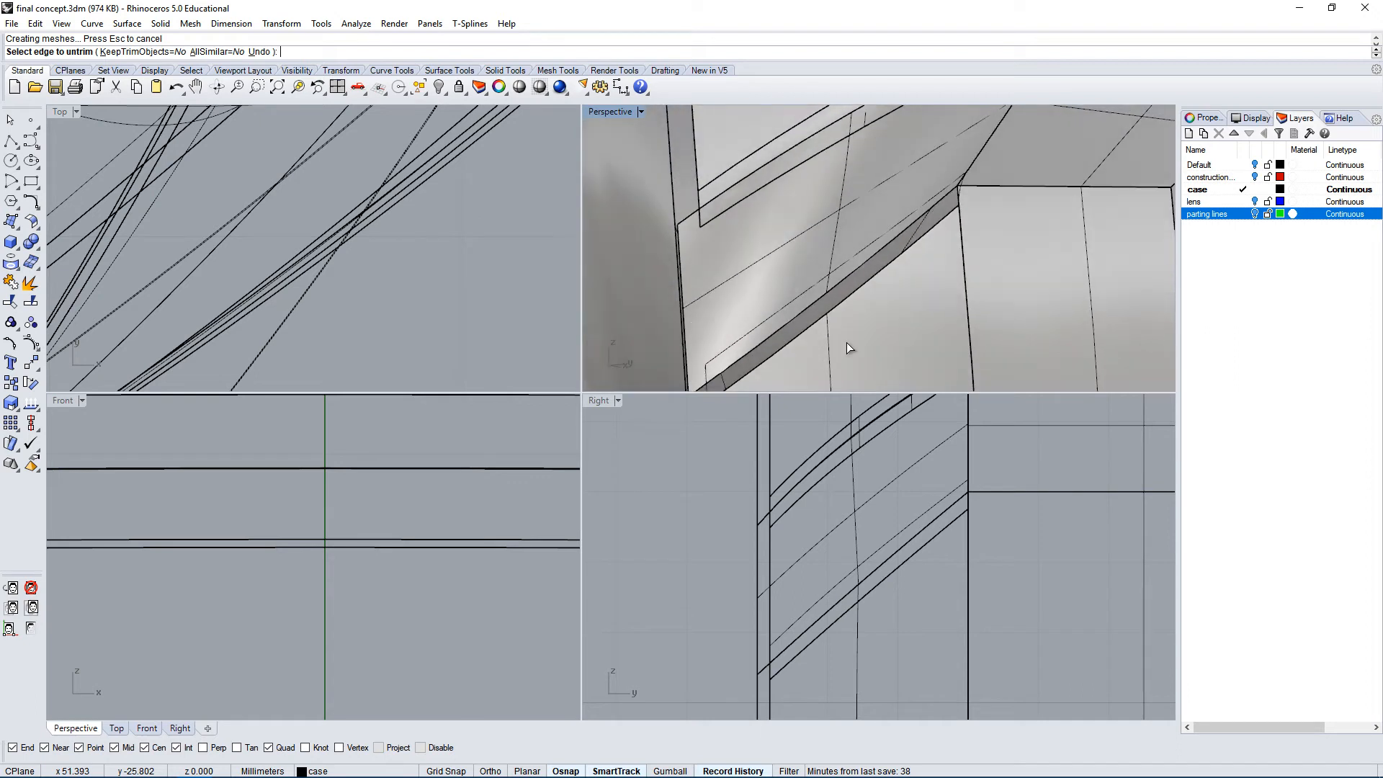
key(ctrl+z)
right_drag(892, 269, 849, 249)
scroll(850, 249, down, 4)
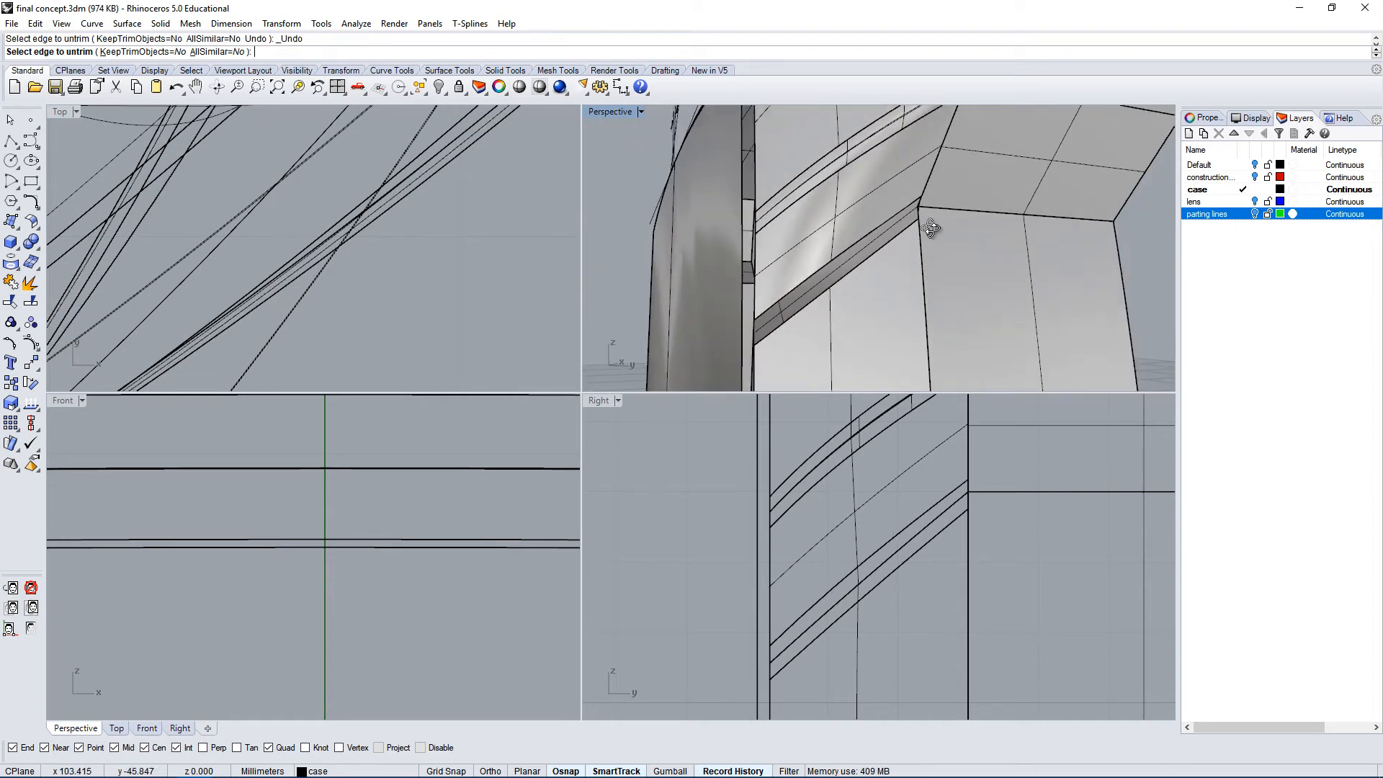
right_drag(929, 227, 922, 223)
key(Escape)
Duplicate the two short side edges of the bevel surface between the notch gaps as curves.
text(DupEdge)
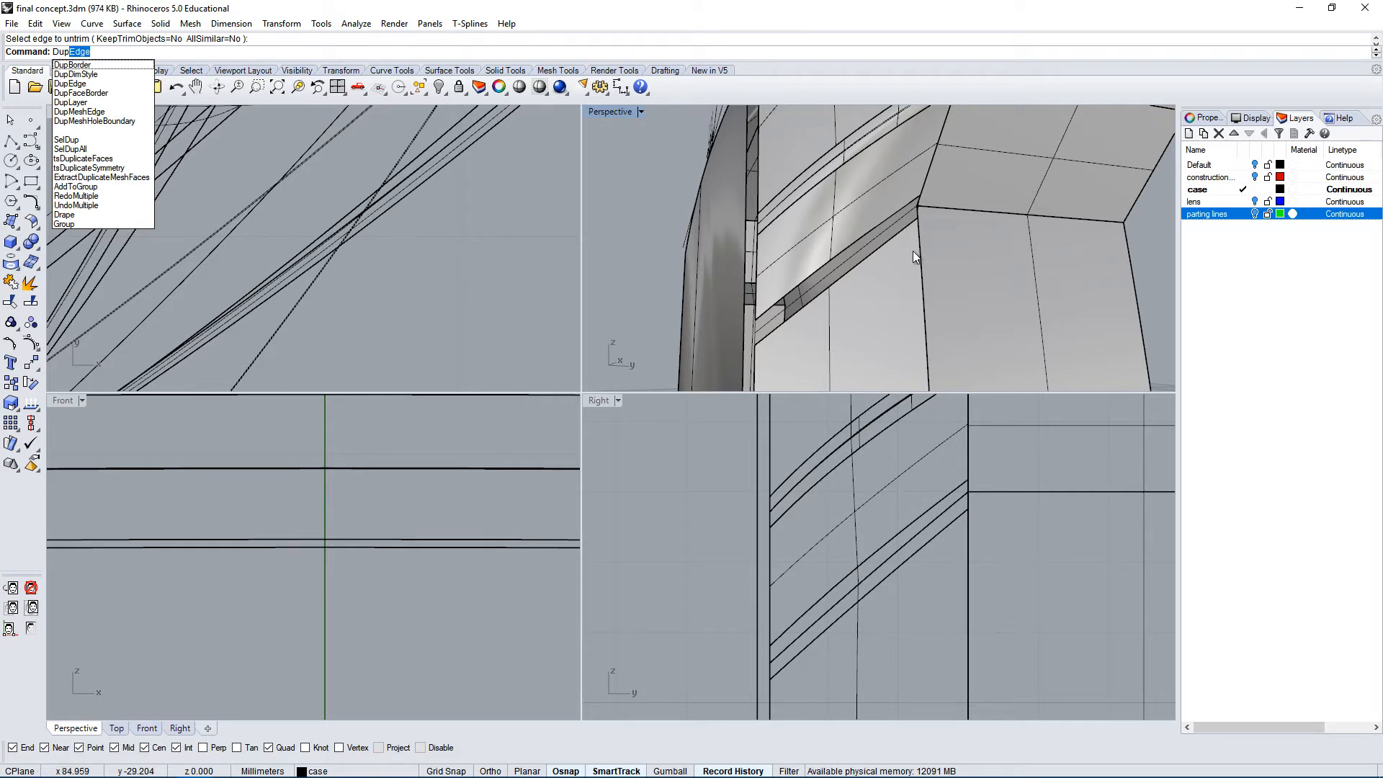
key(Return)
right_drag(862, 291, 937, 184)
click(762, 291)
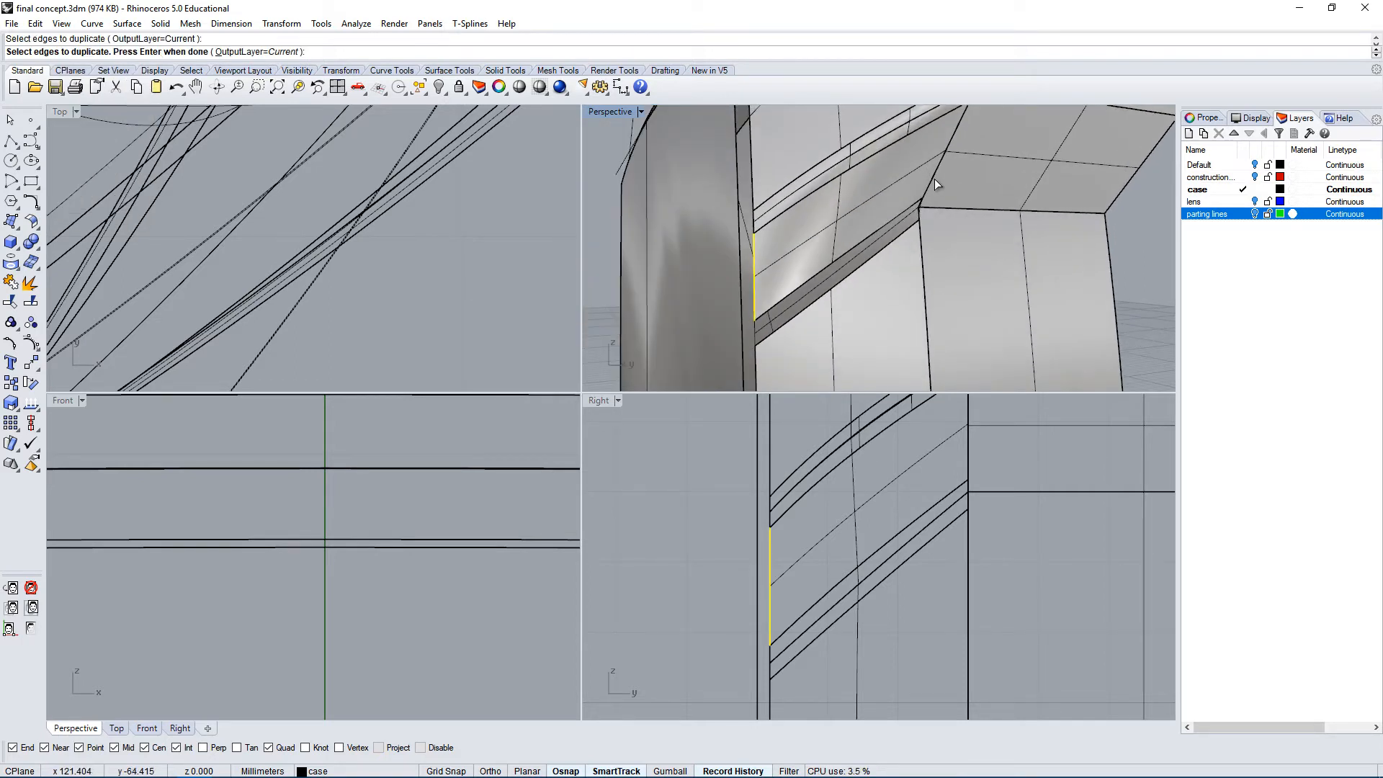
click(932, 185)
click(965, 228)
key(Return)
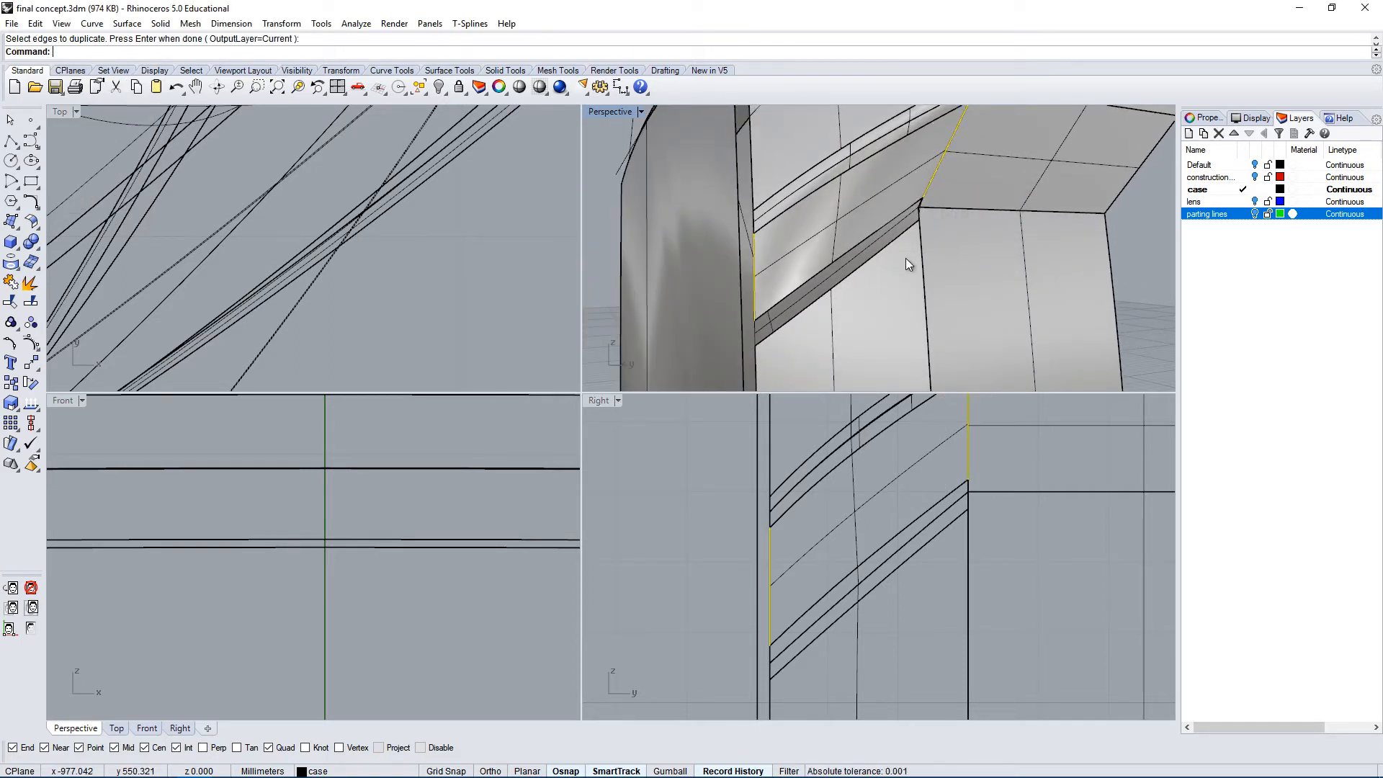
right_drag(883, 282, 871, 274)
key(Escape)
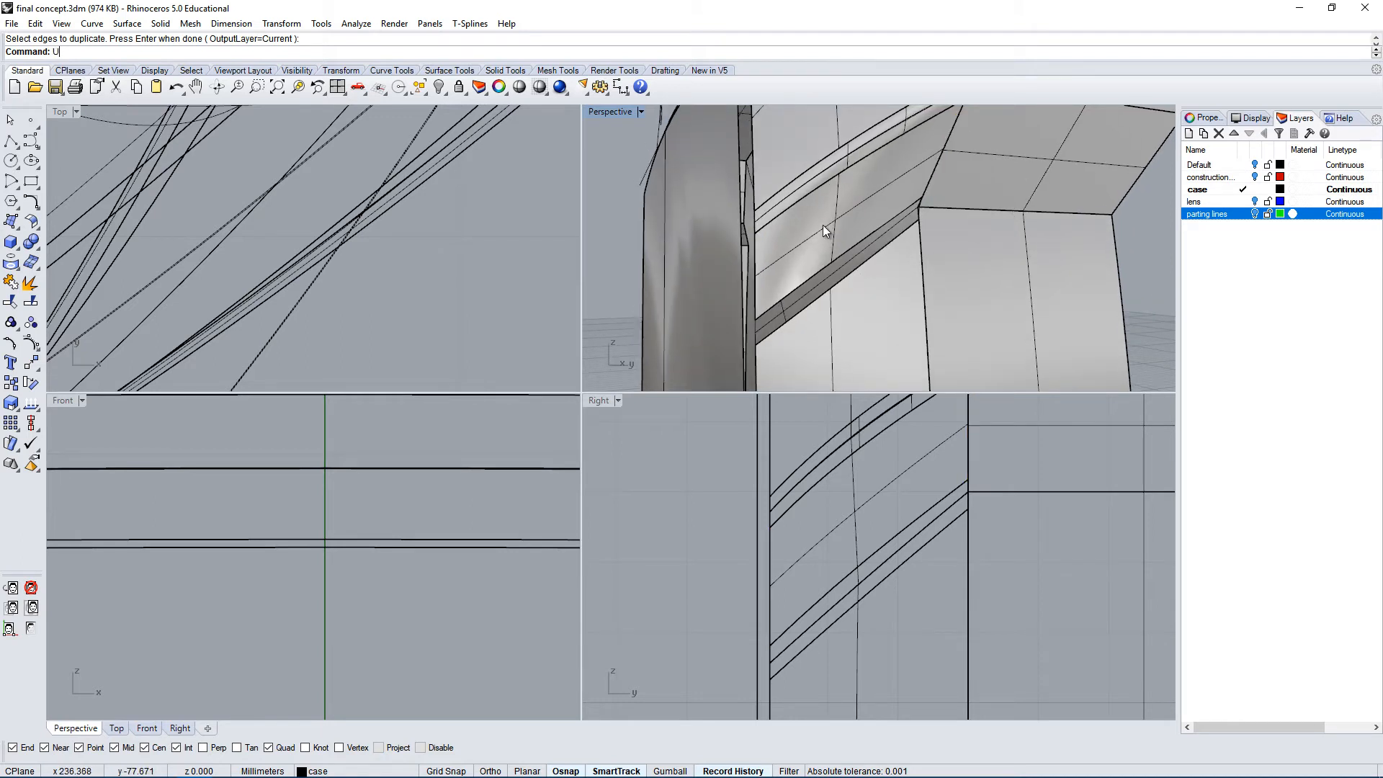
Untrim the bevel surface's lower edge again, extending the surface past the lower gap.
text(Untrim)
key(Return)
click(810, 273)
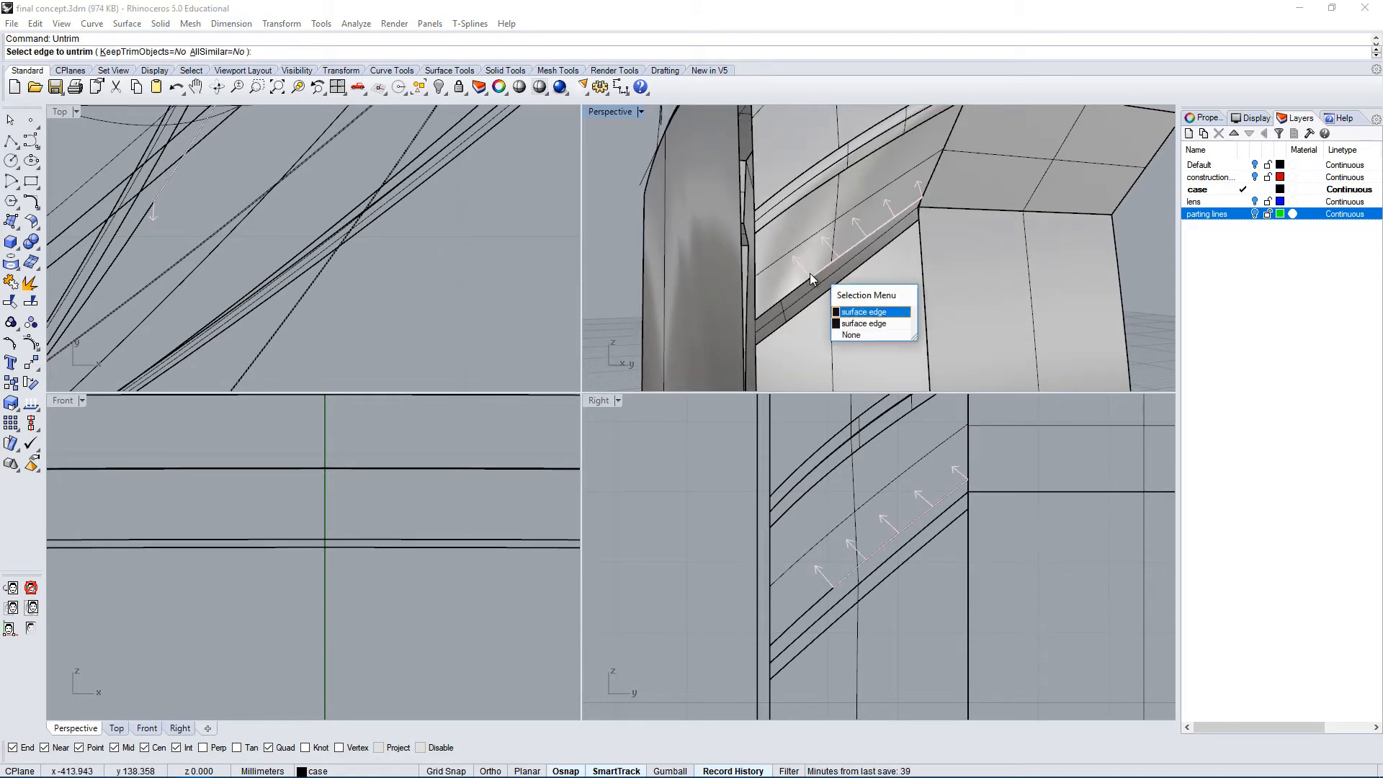
click(850, 312)
right_drag(853, 312, 858, 308)
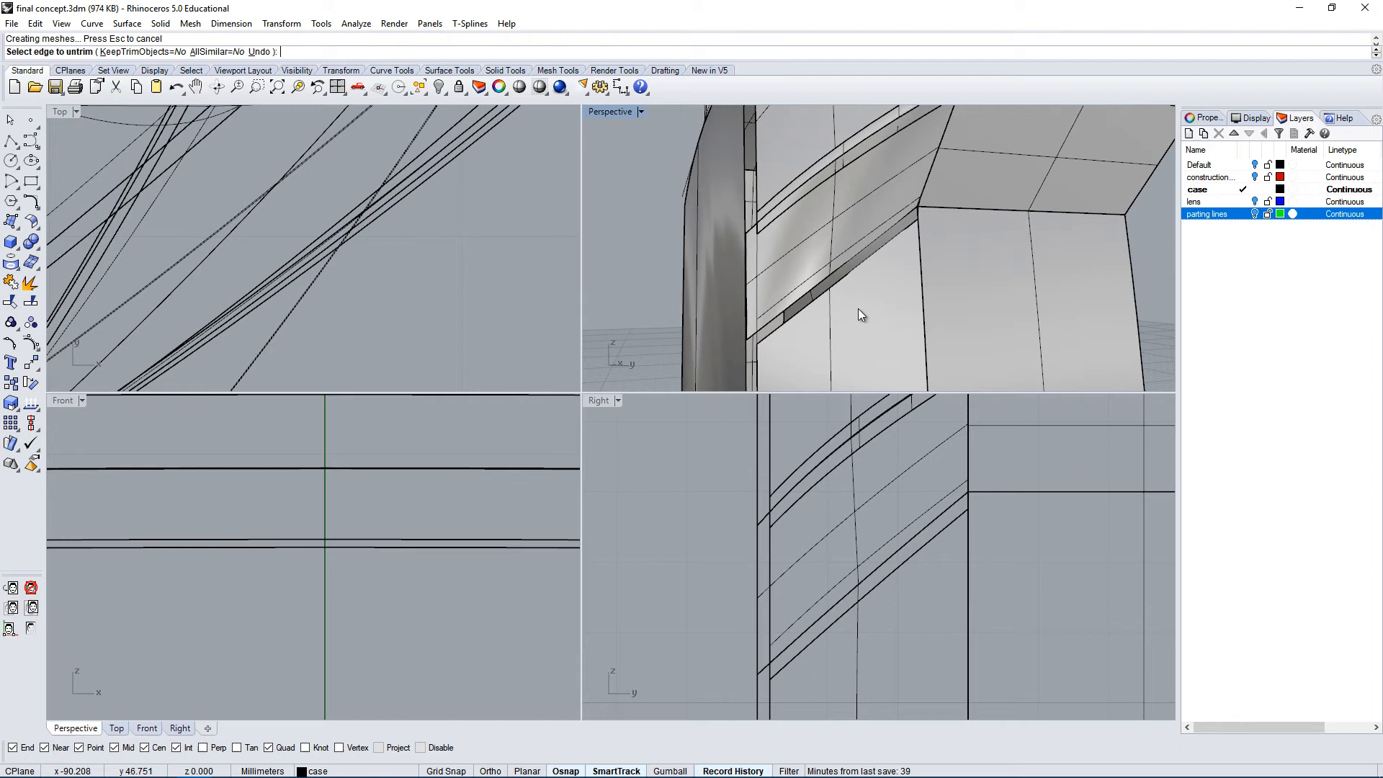
Trim the excess of the untrimmed bevel surface, using the duplicated side edges, the rebuilt lower edge curve and the upper gap's fill surface as cutters.
click(760, 250)
click(788, 291)
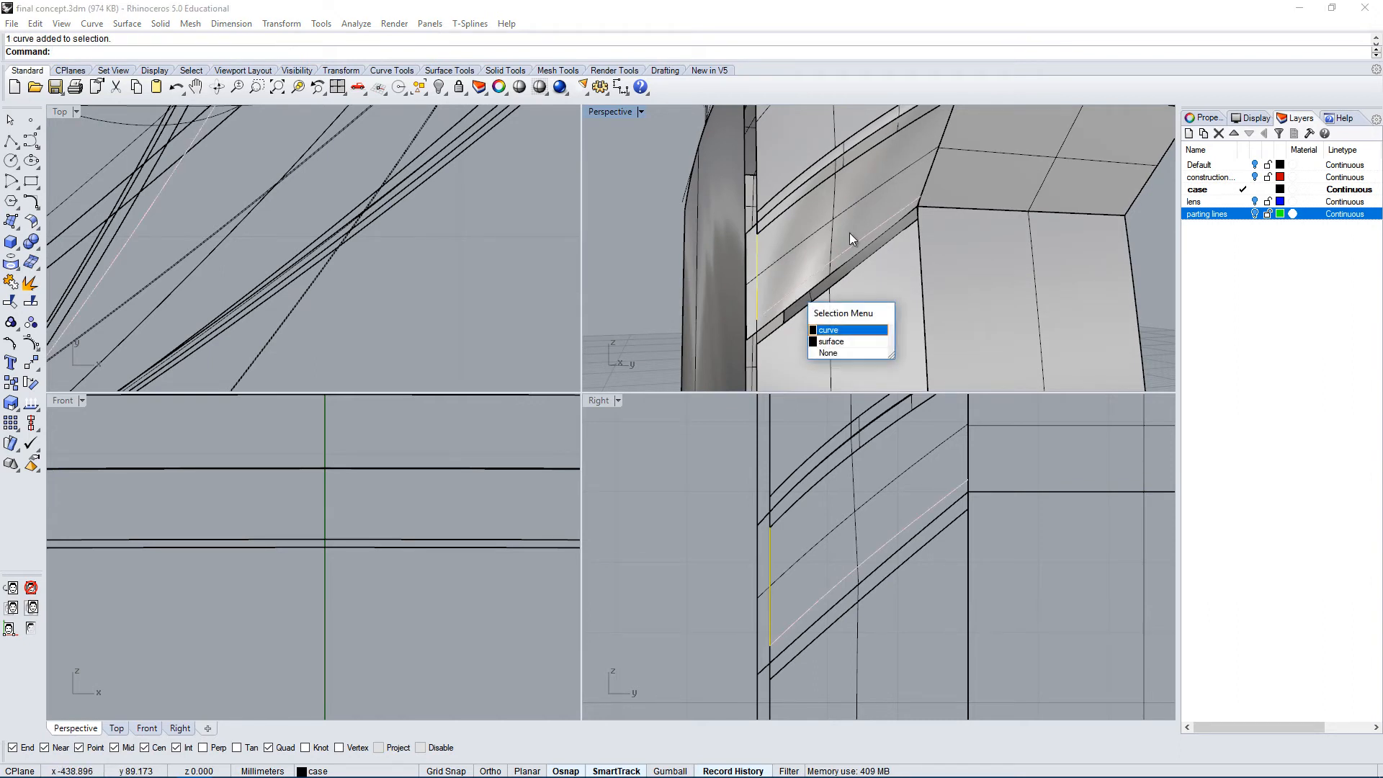
click(837, 333)
click(929, 180)
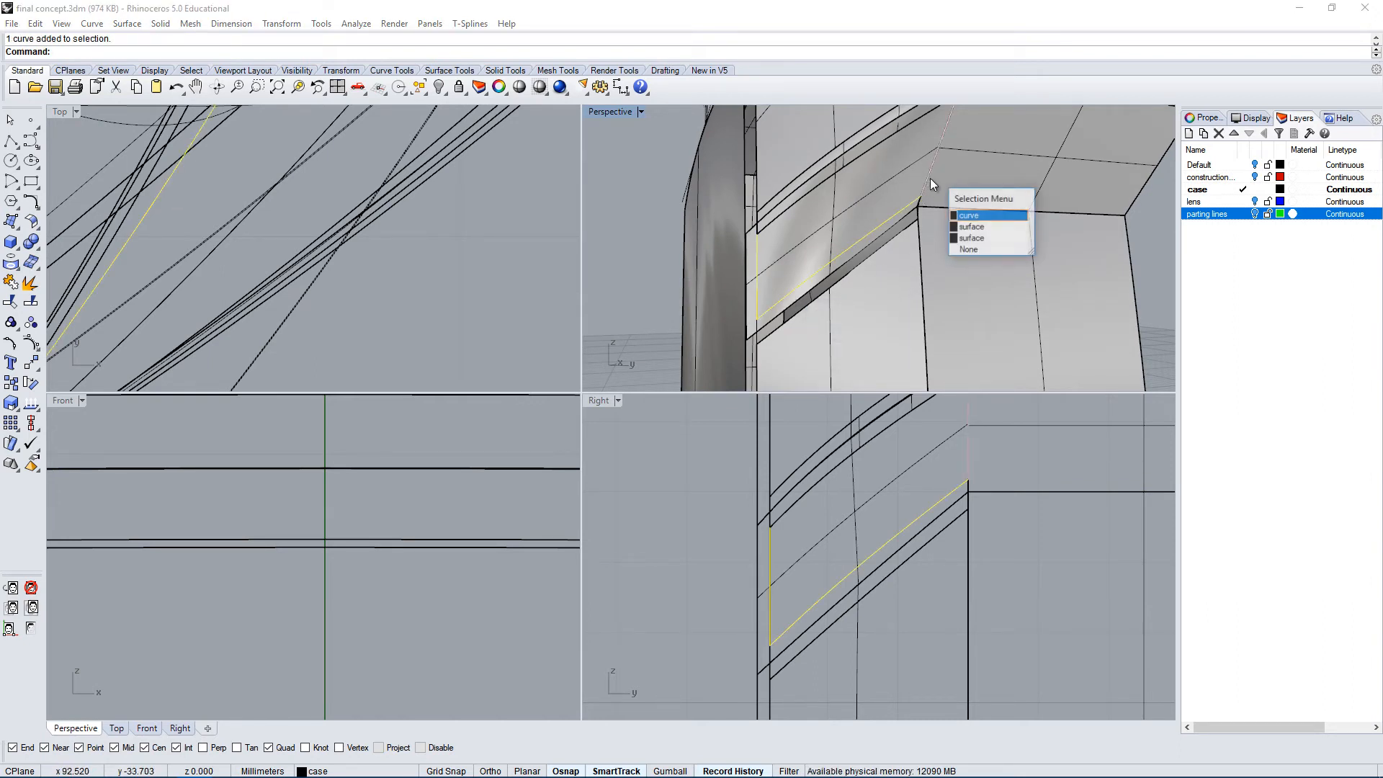
click(966, 229)
right_drag(965, 229, 953, 137)
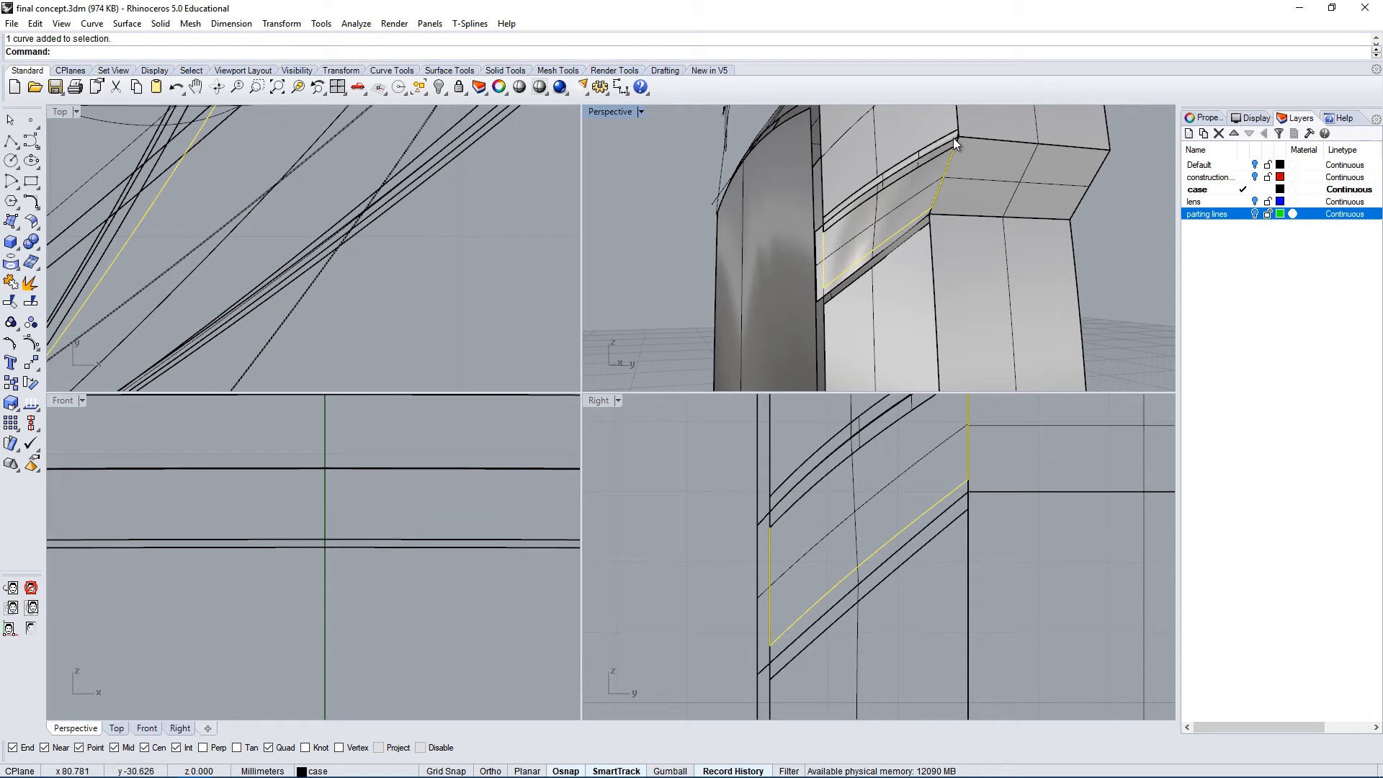
click(867, 197)
click(916, 263)
right_drag(916, 263, 902, 238)
text(Trim)
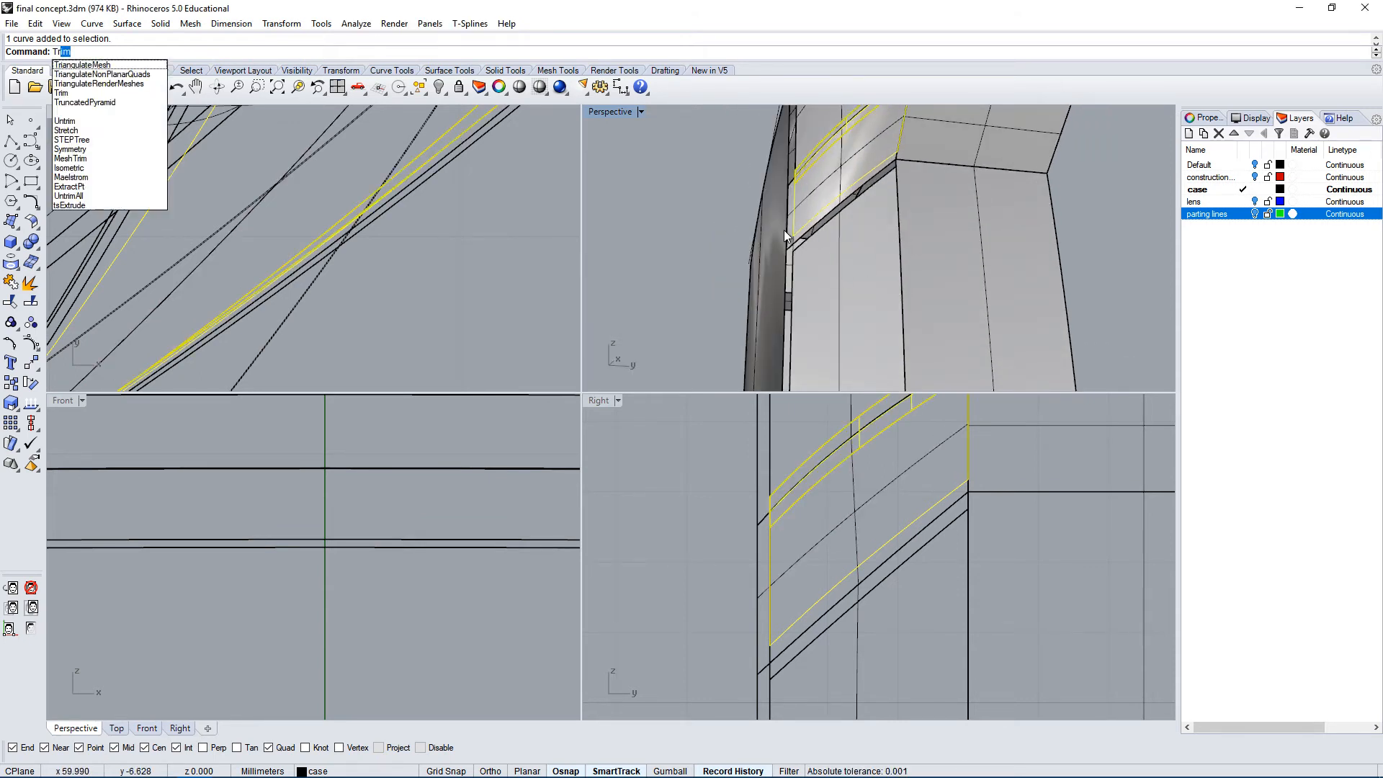
key(Return)
right_drag(784, 230, 948, 315)
click(943, 287)
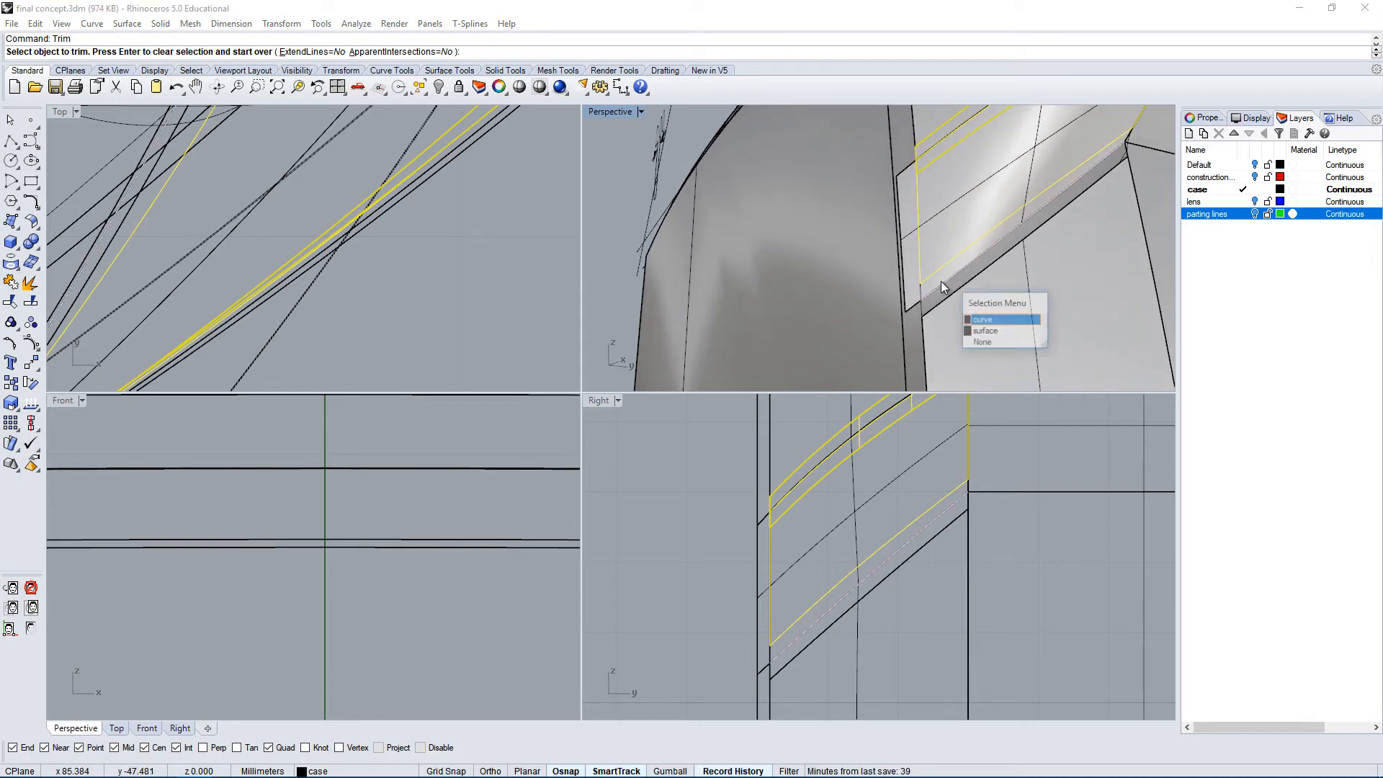
click(980, 330)
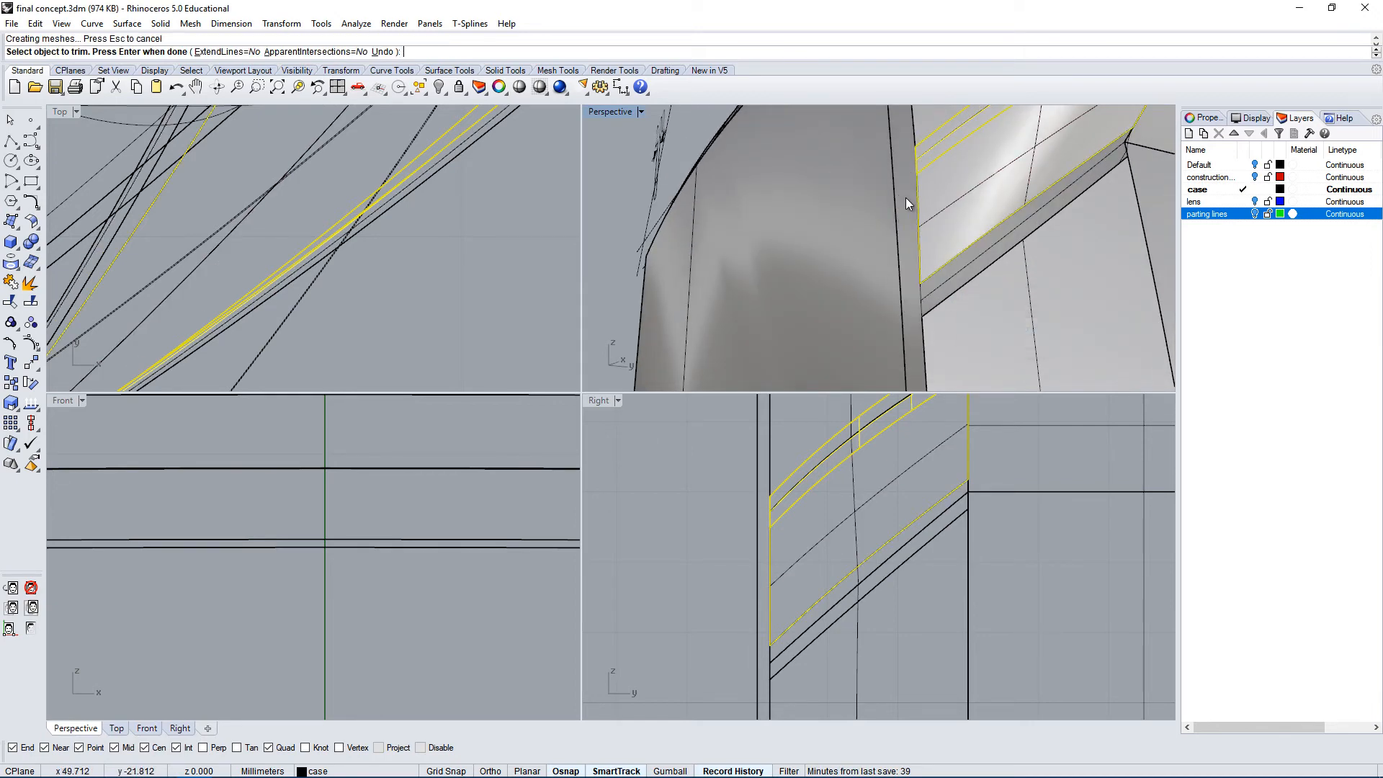
right_drag(905, 197, 706, 240)
right_click(741, 235)
scroll(634, 201, up, 11)
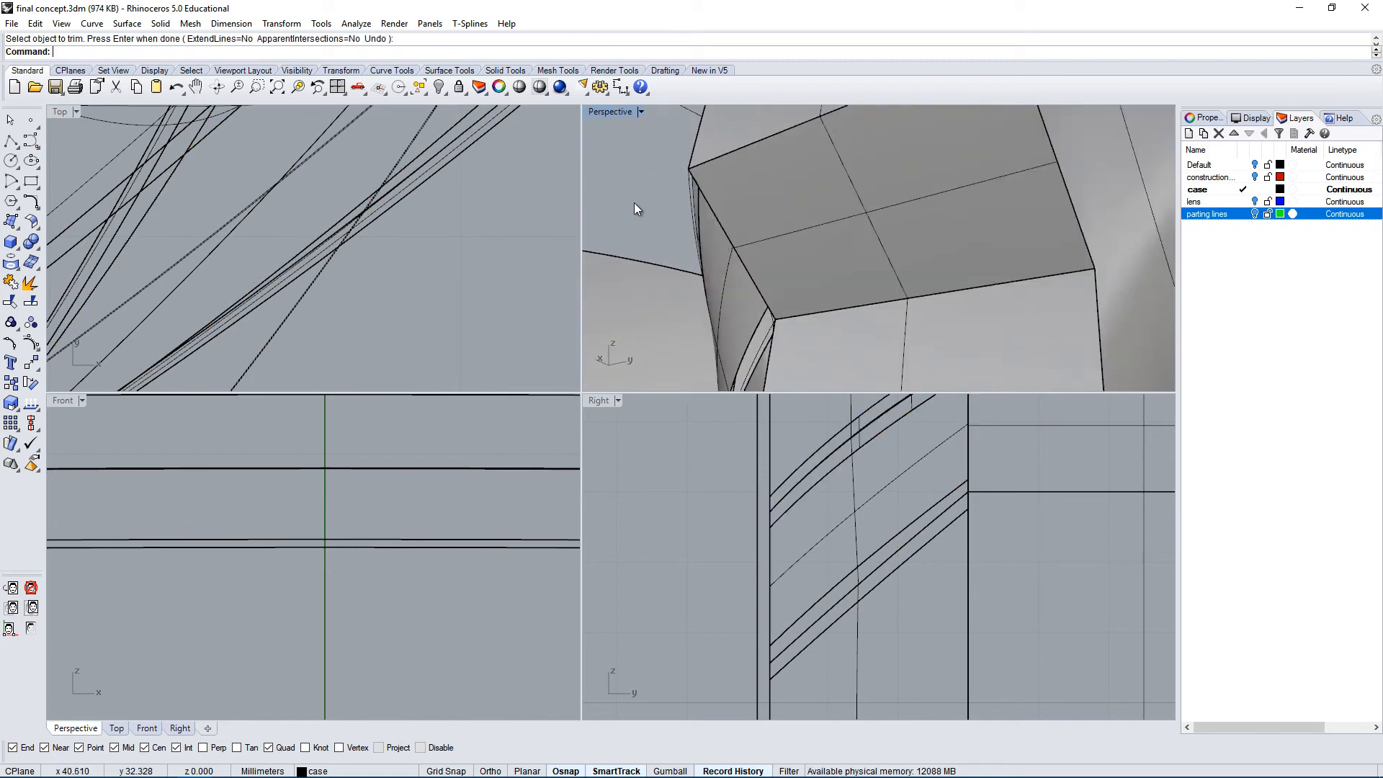
click(801, 162)
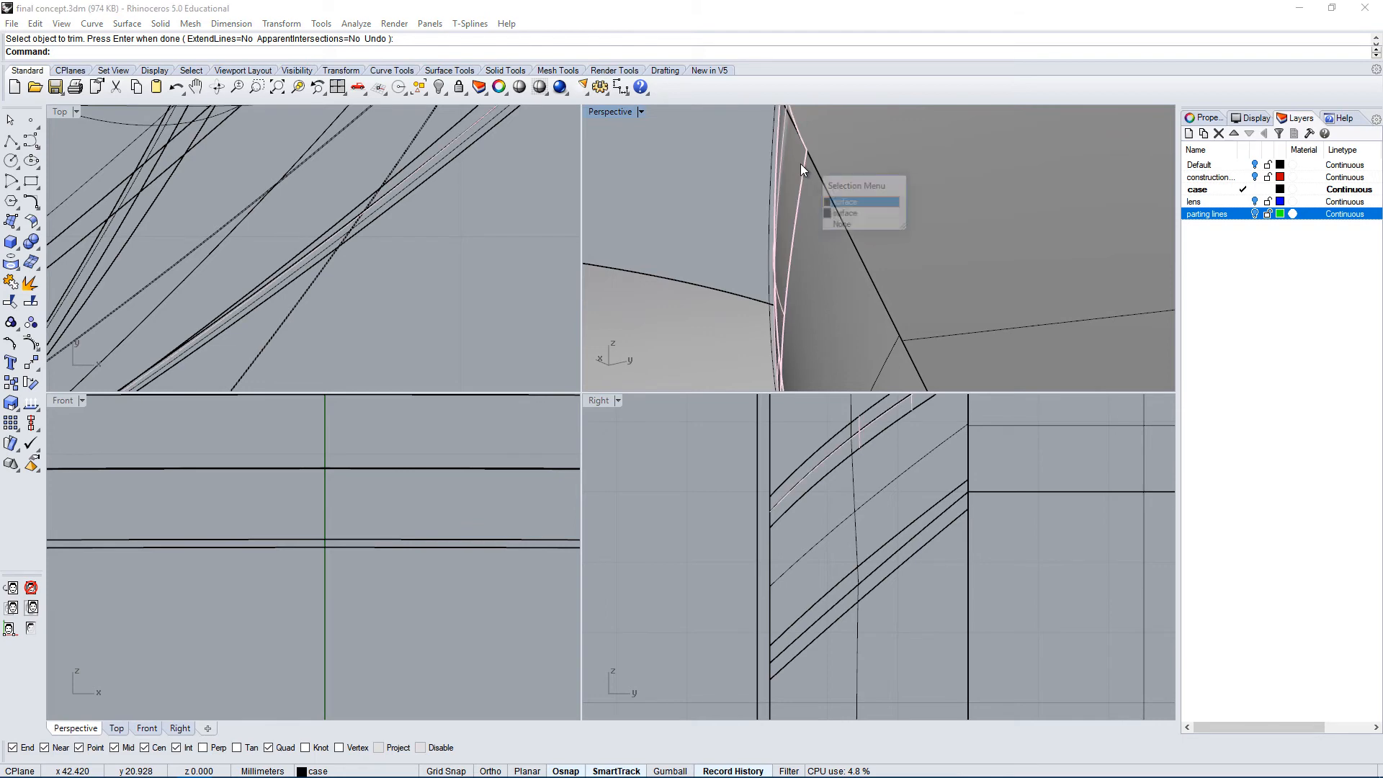
click(841, 204)
right_drag(793, 229, 1006, 294)
click(989, 251)
key(Escape)
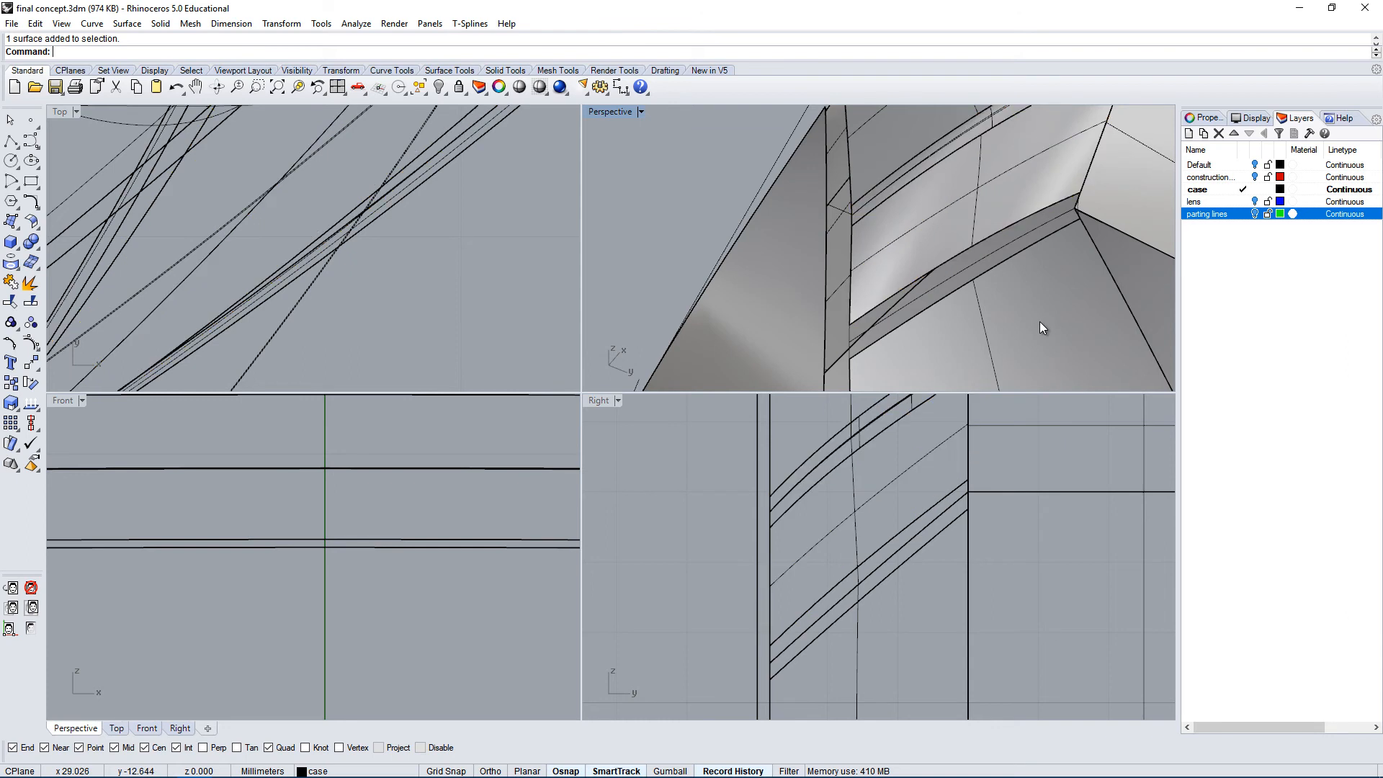
text(Sweep1)
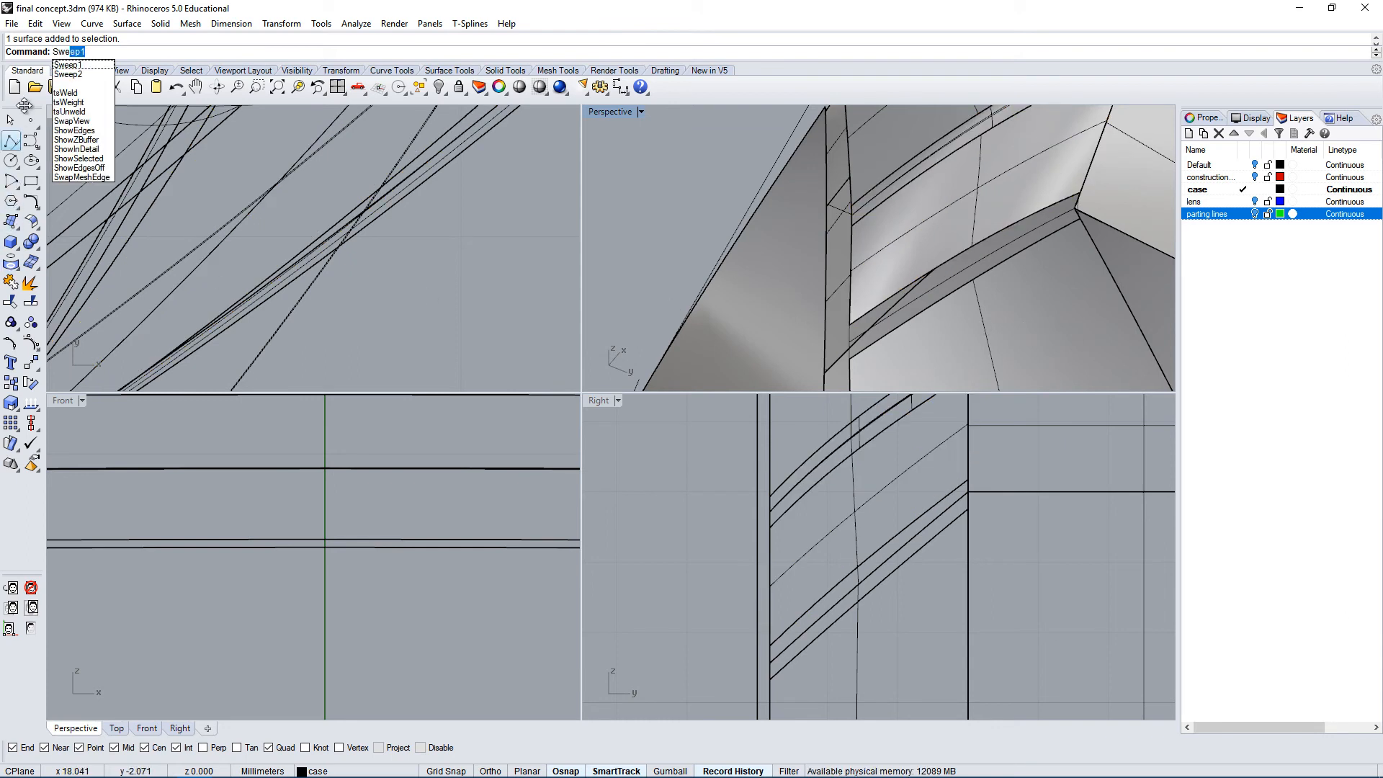
click(80, 75)
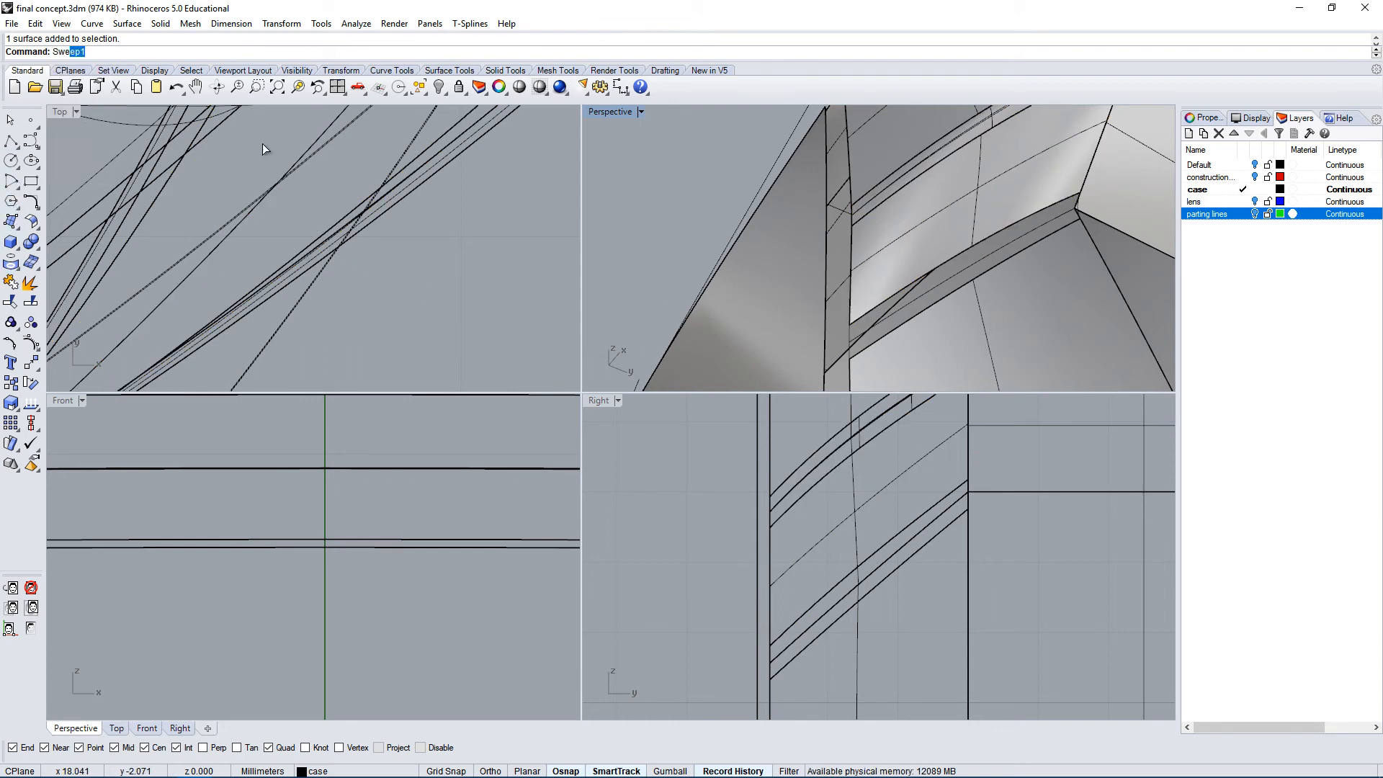
click(885, 317)
click(914, 355)
click(884, 342)
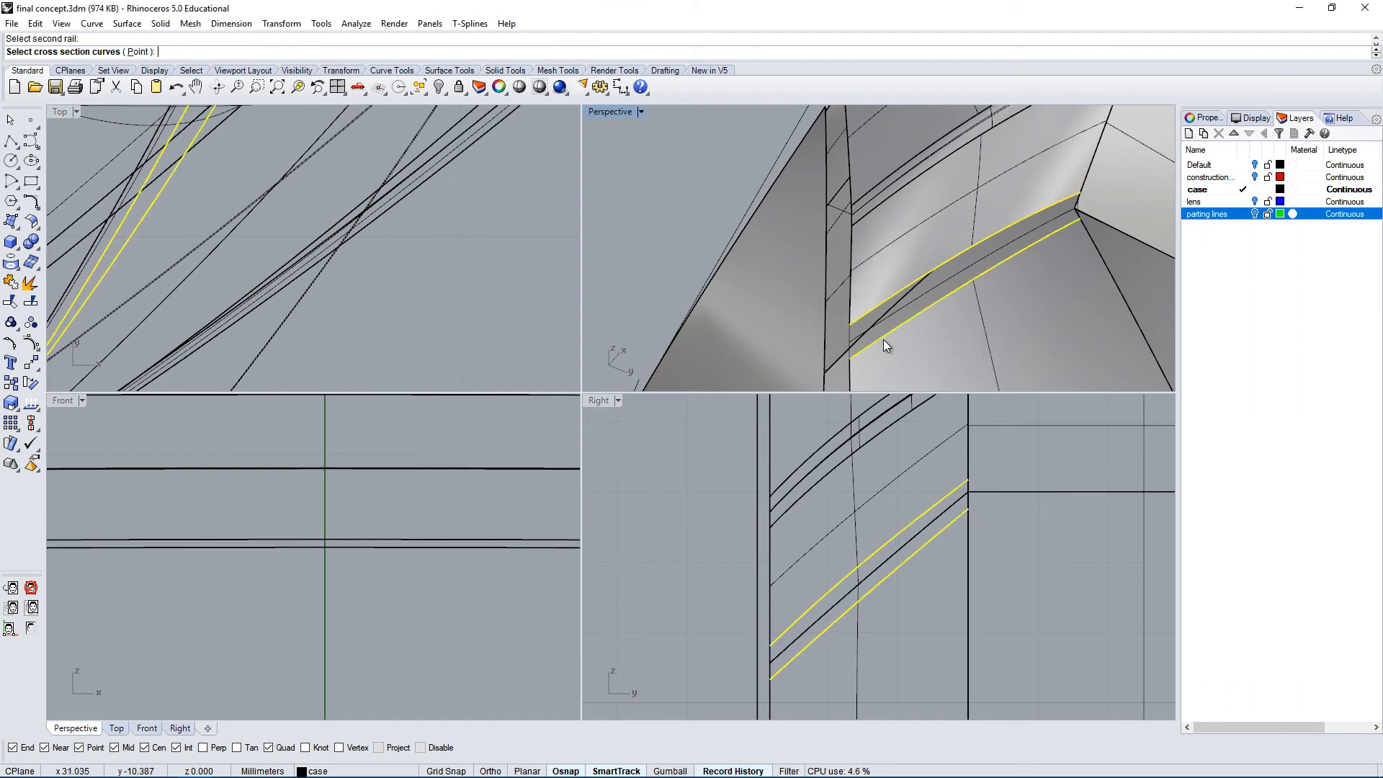
key(Escape)
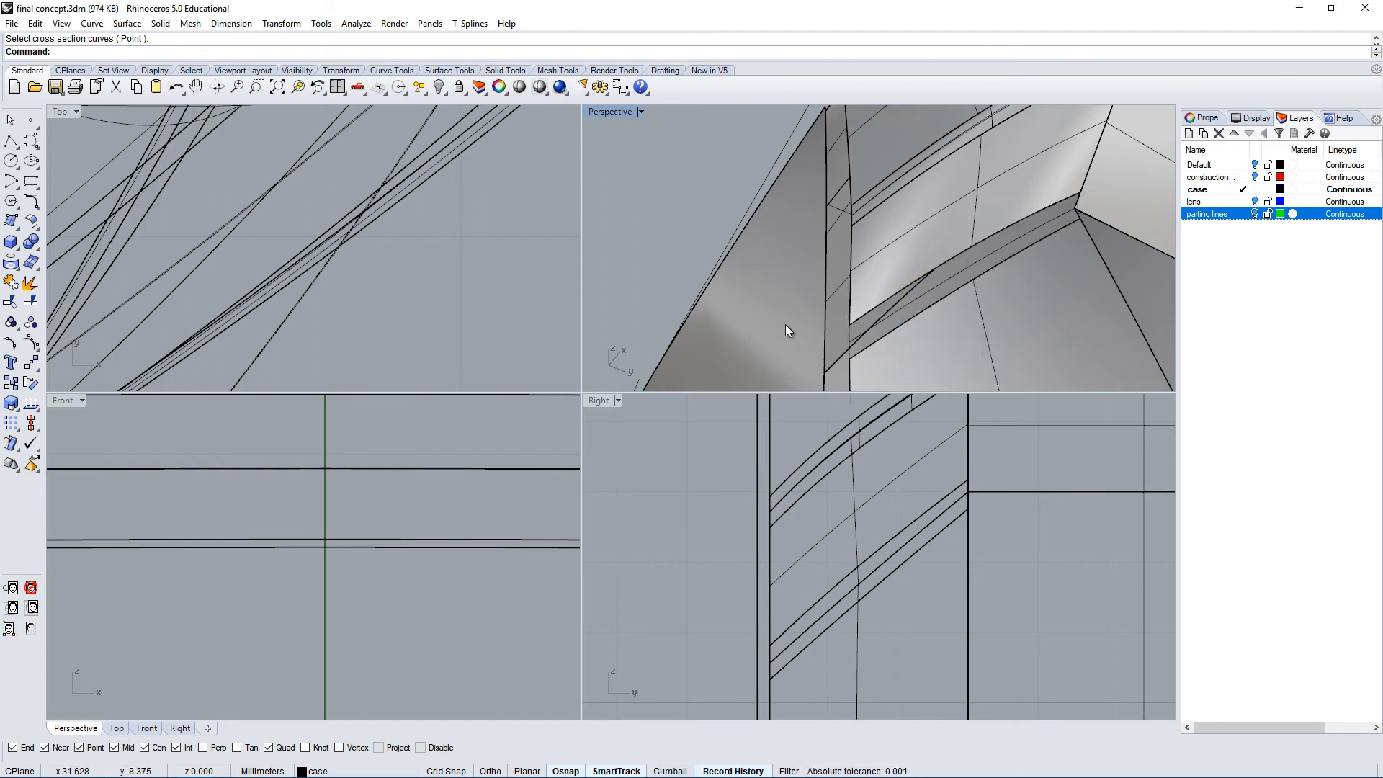
Fill the lower notch gap with a Sweep2 surface between its long edges, using the end curves as cross sections with tangency on both rails, and maximize the Perspective view.
key(Return)
click(863, 322)
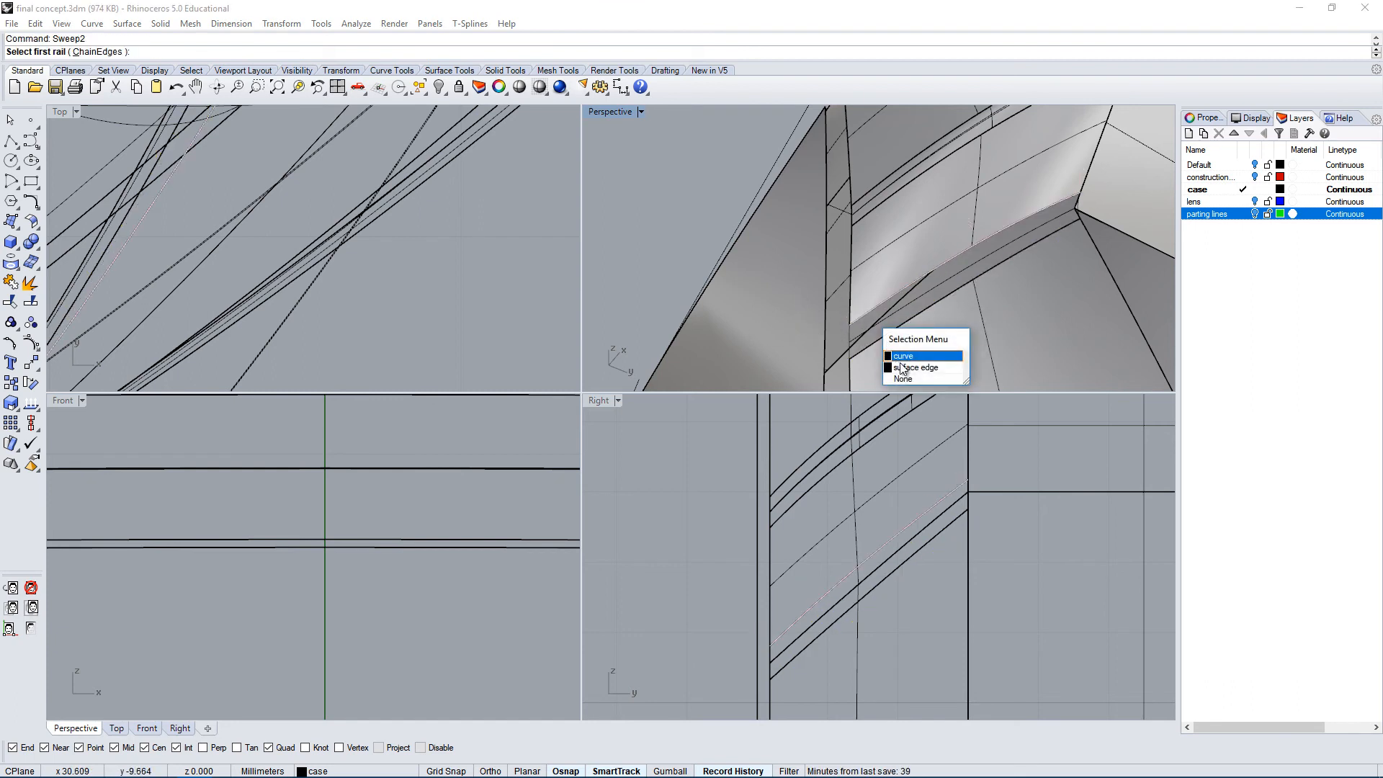
click(902, 362)
click(873, 348)
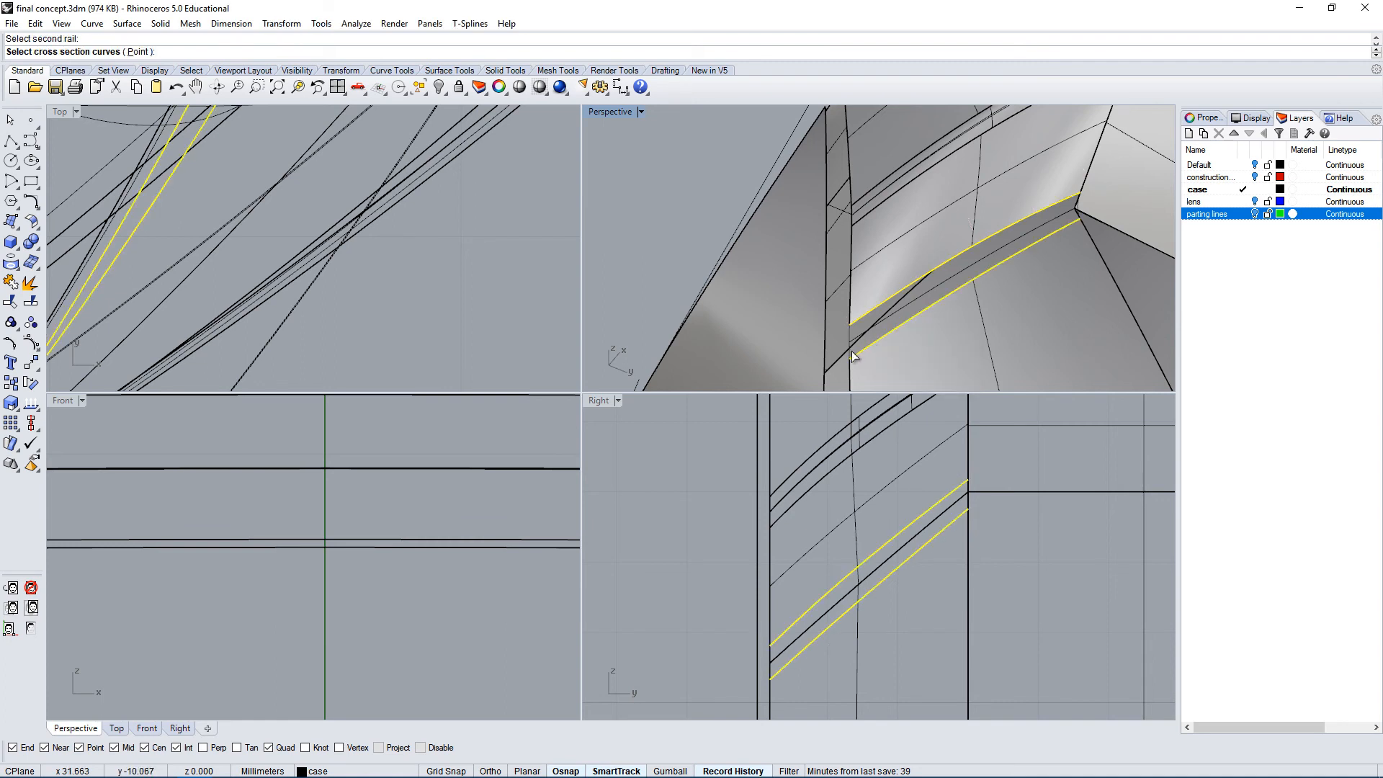
click(853, 356)
click(891, 398)
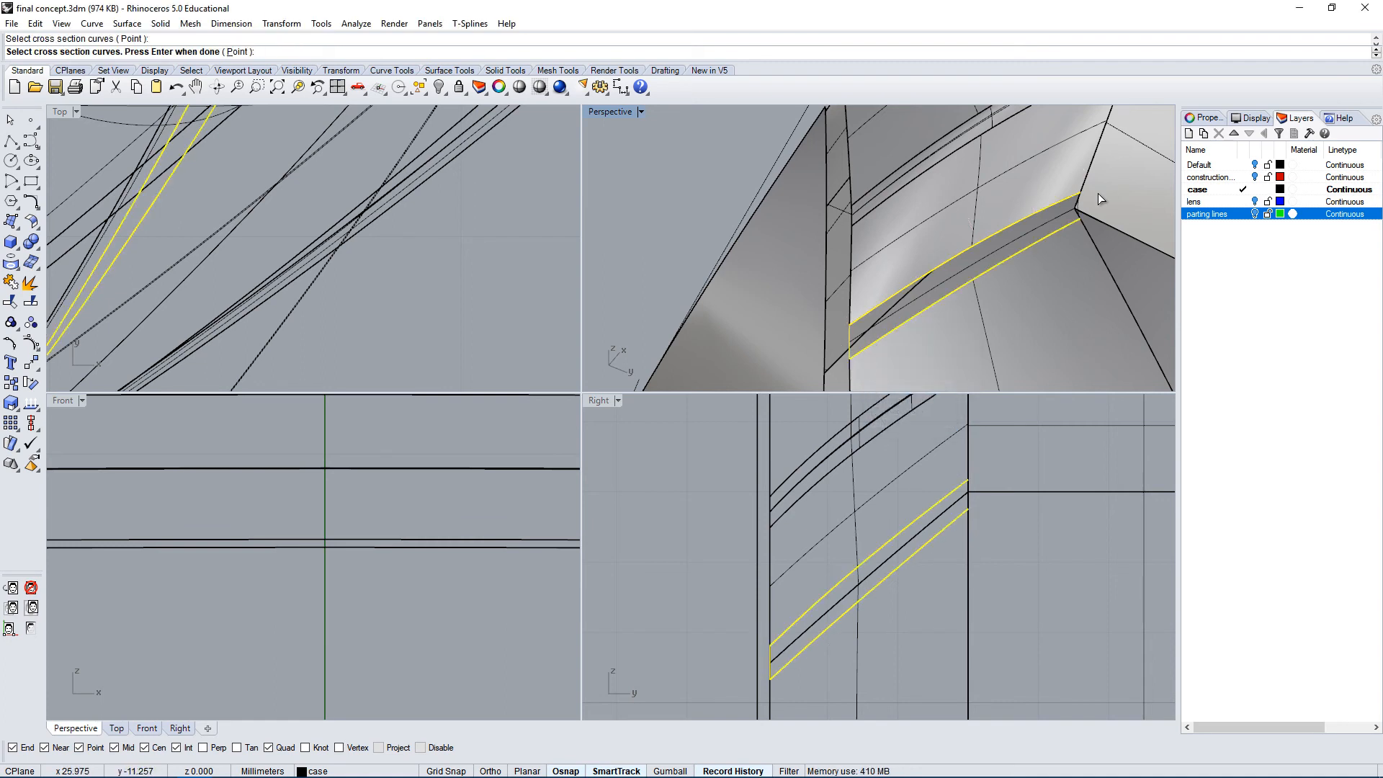
scroll(1100, 198, up, 3)
click(1076, 190)
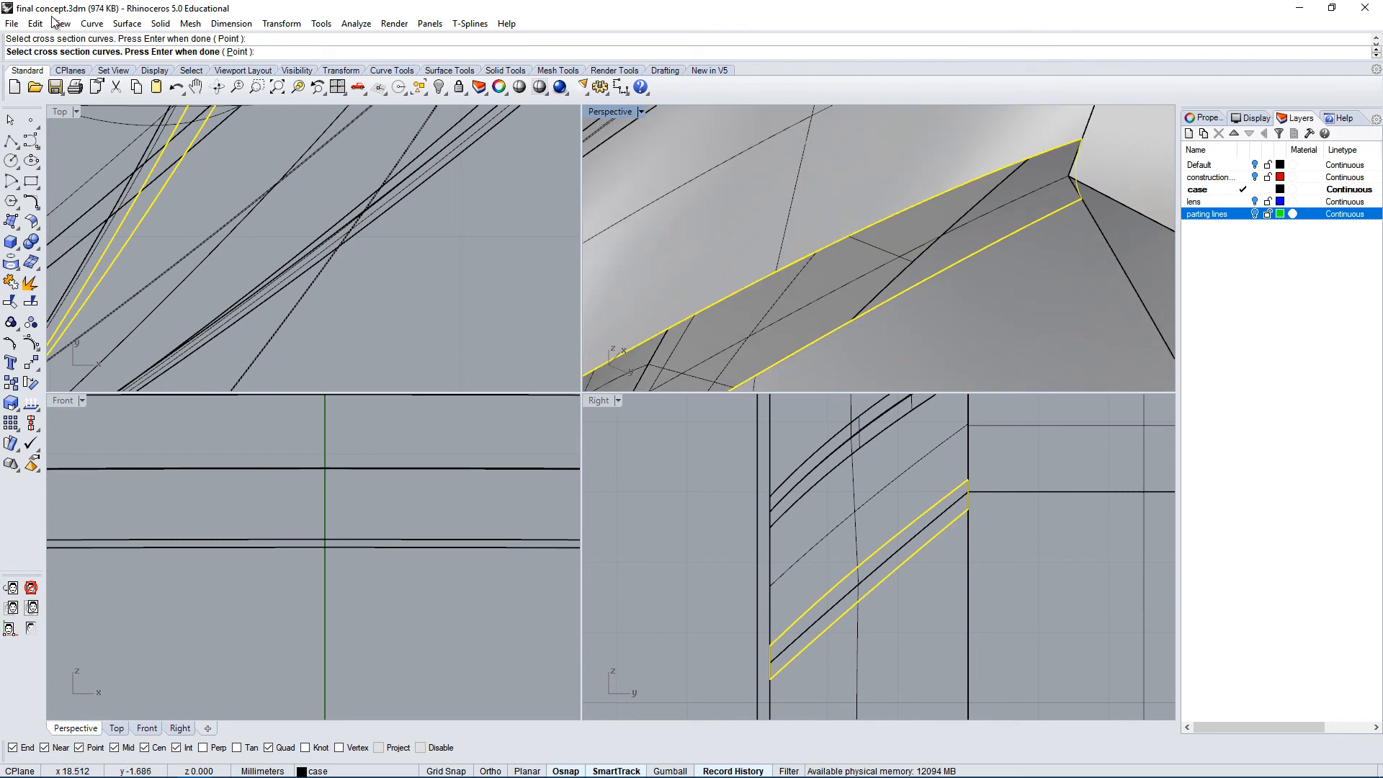
scroll(1087, 247, down, 3)
key(Return)
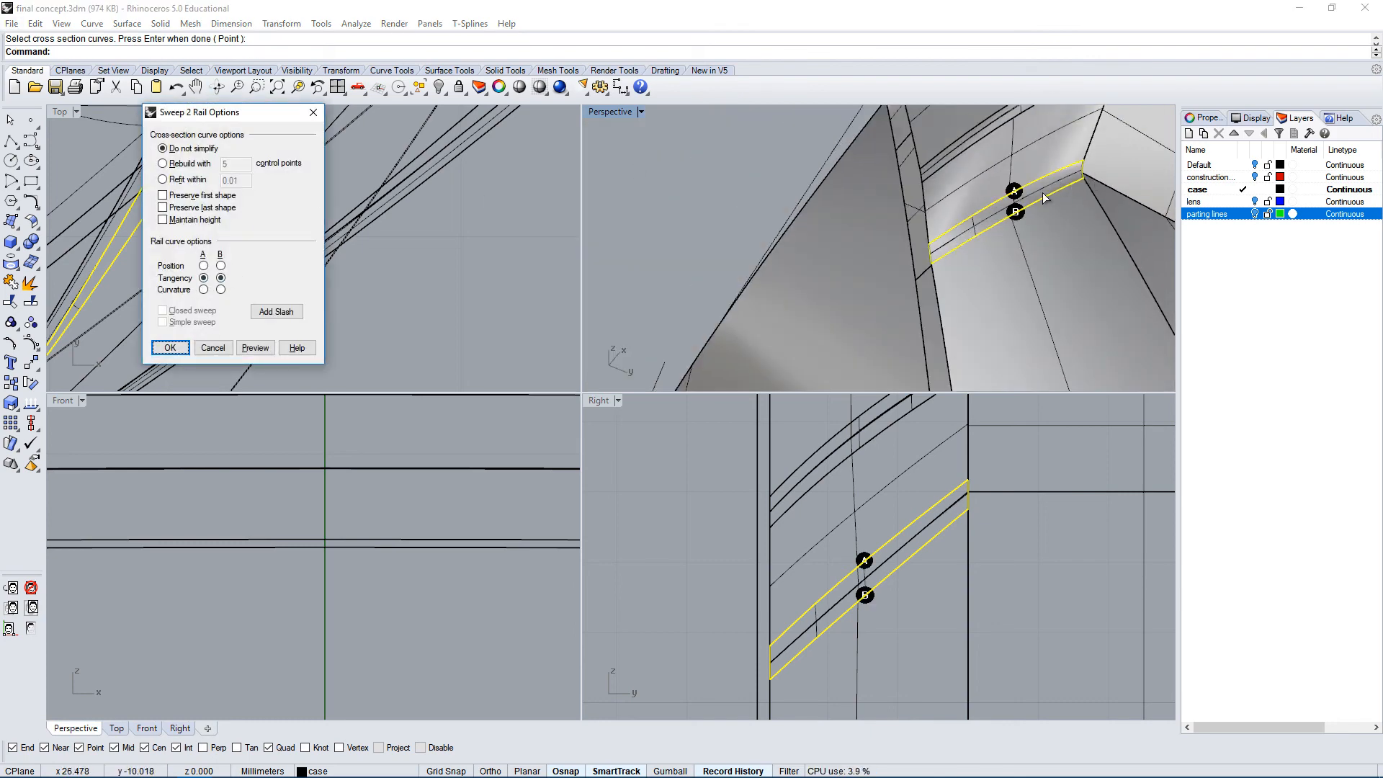
click(170, 347)
right_drag(865, 231, 479, 139)
double_click(617, 113)
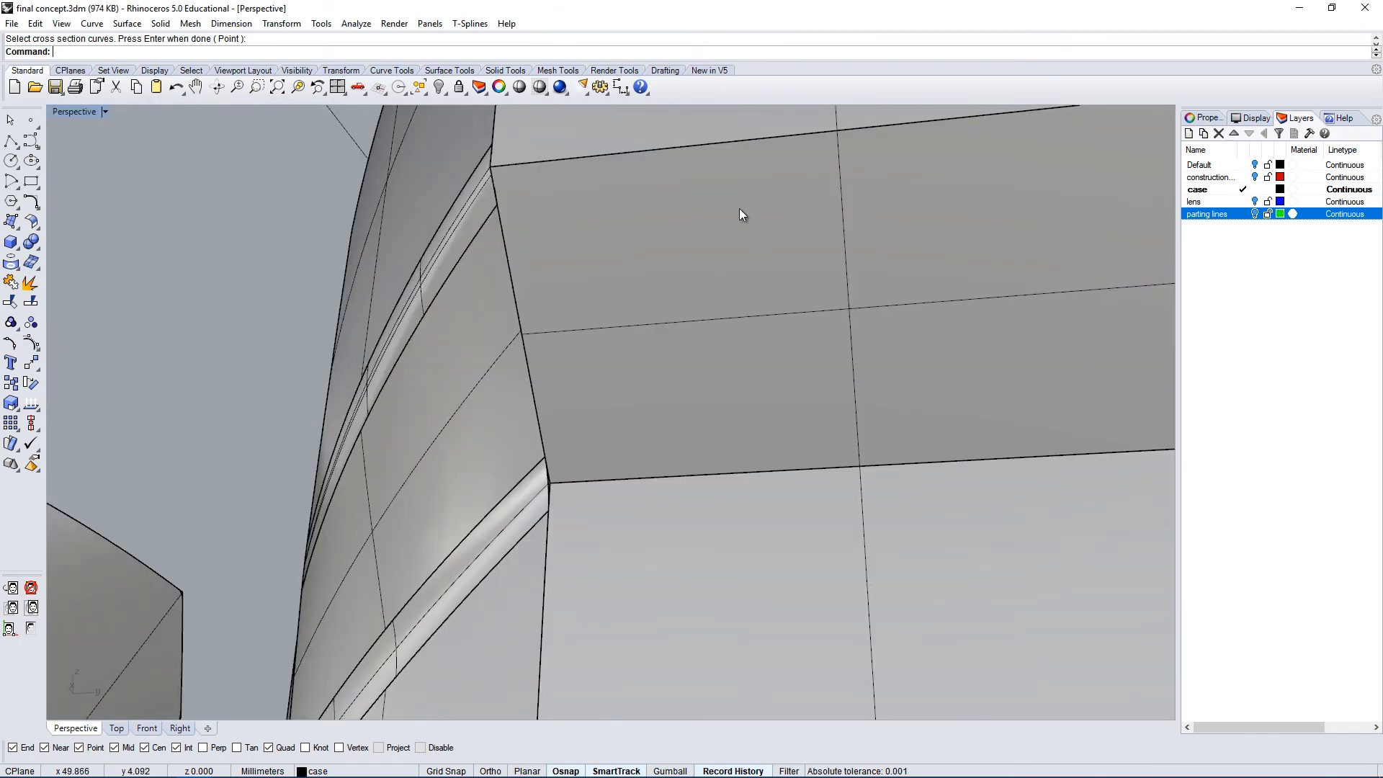